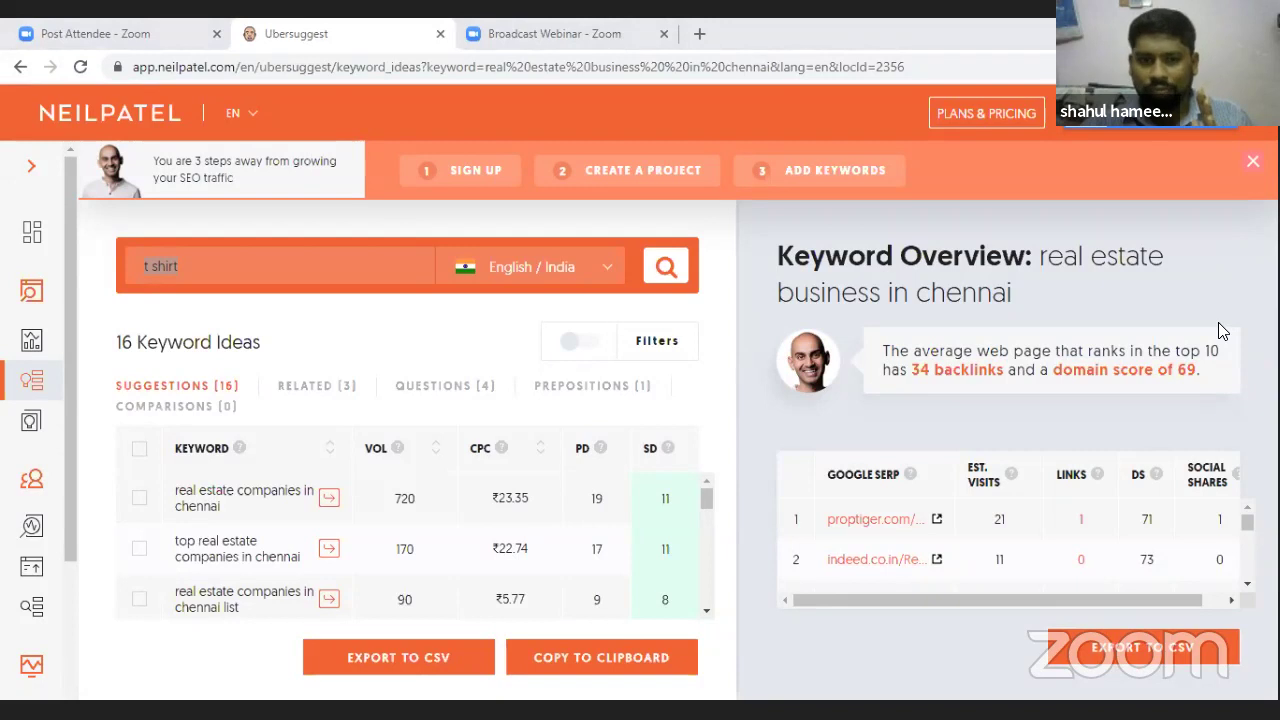
Step: Place the cursor in Ubersuggest's keyword search box, which holds the new query 't shirt'
left_click(213, 264)
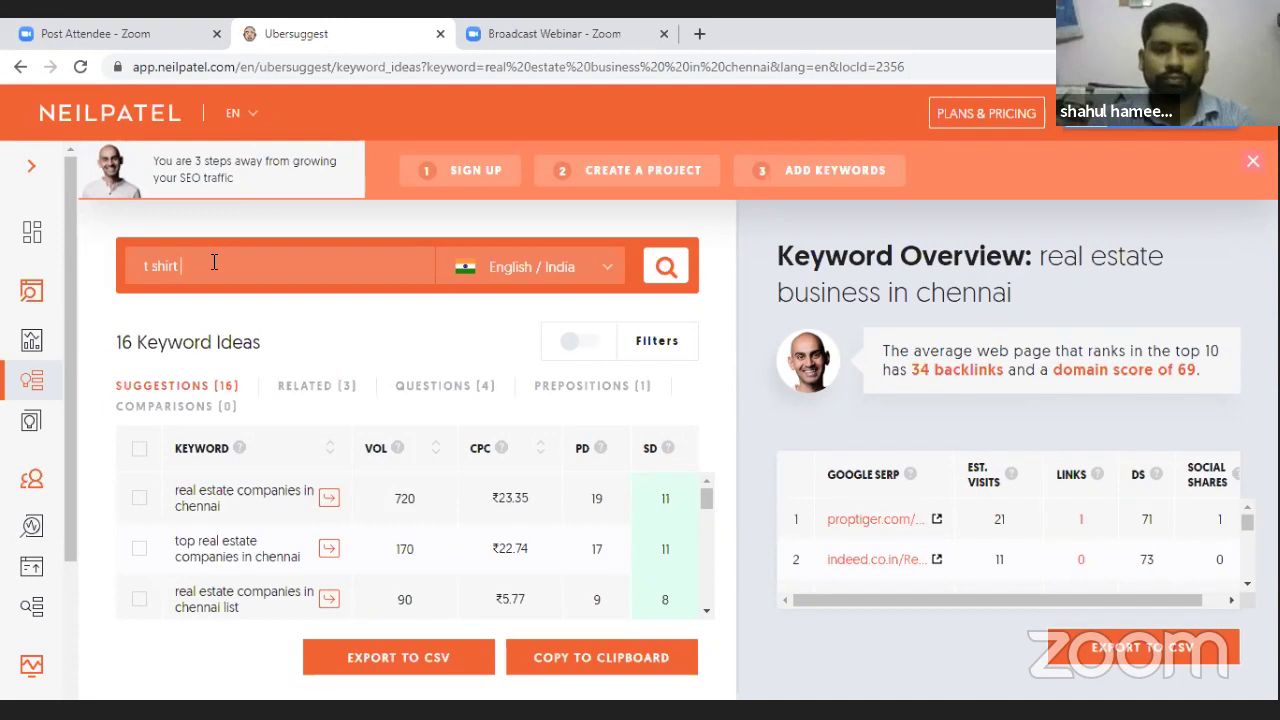
Step: Extend the query and search Ubersuggest for 't shirt dealer in dindigul'
type("dealer in c")
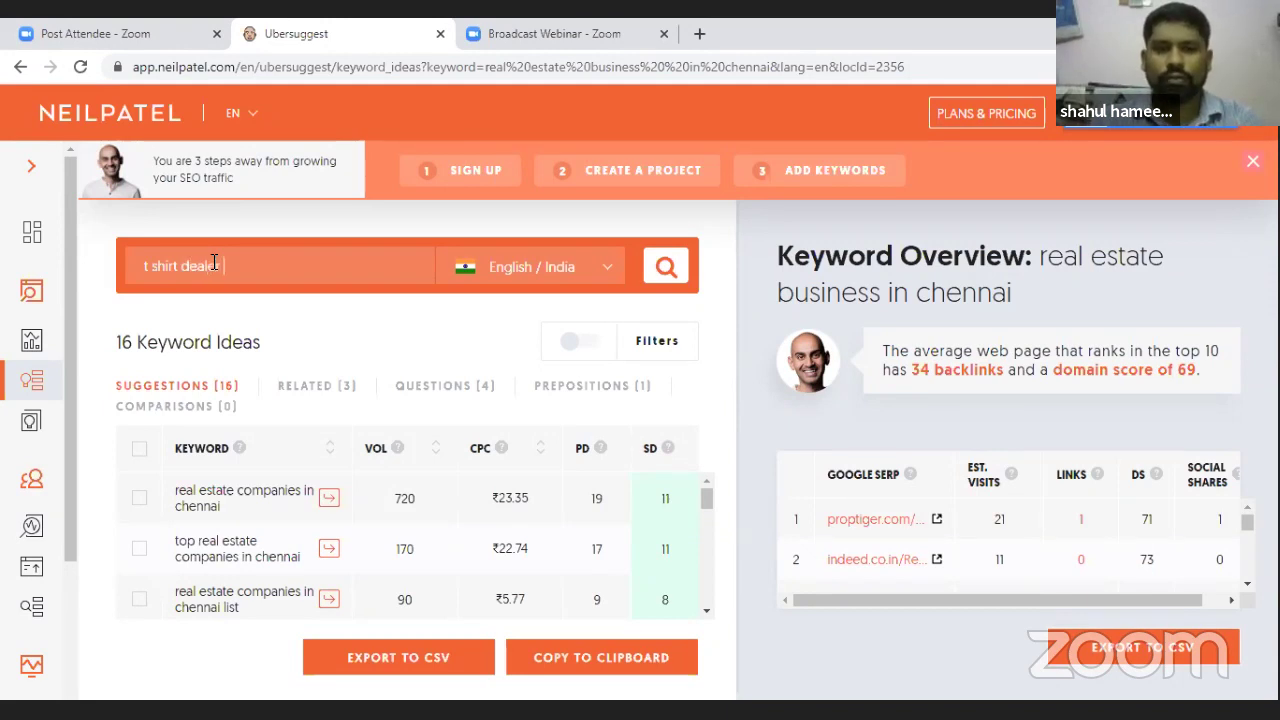
type("hendi")
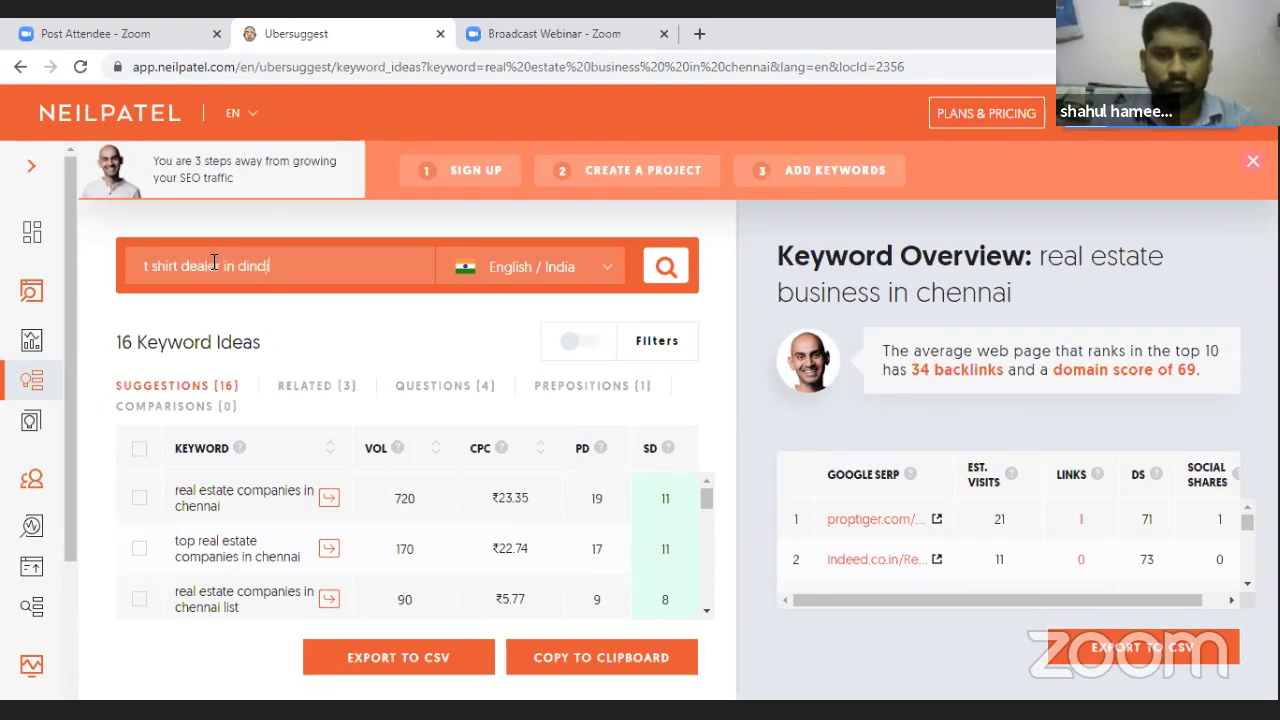
type("gul")
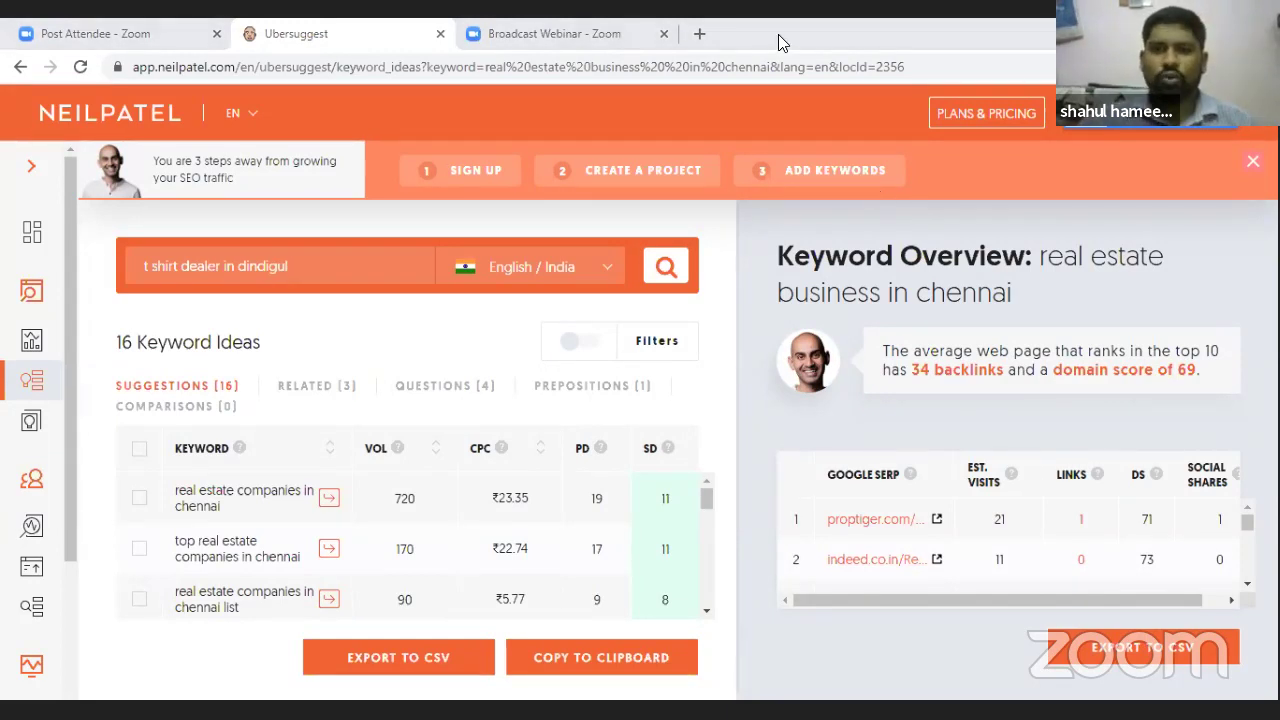
key("Return")
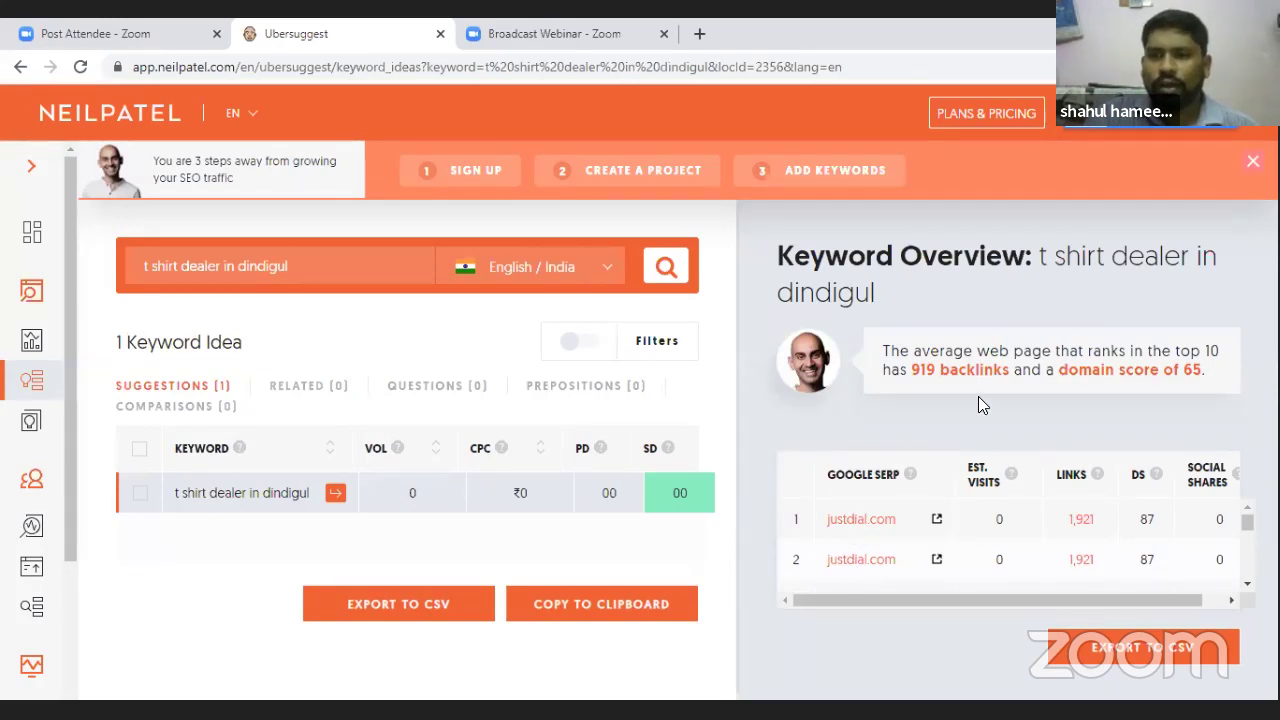
Step: Replace 'dindigul' with 'madurai' and search for 't shirt dealer in madurai'
left_click(330, 277)
left_click_drag(330, 277, 248, 279)
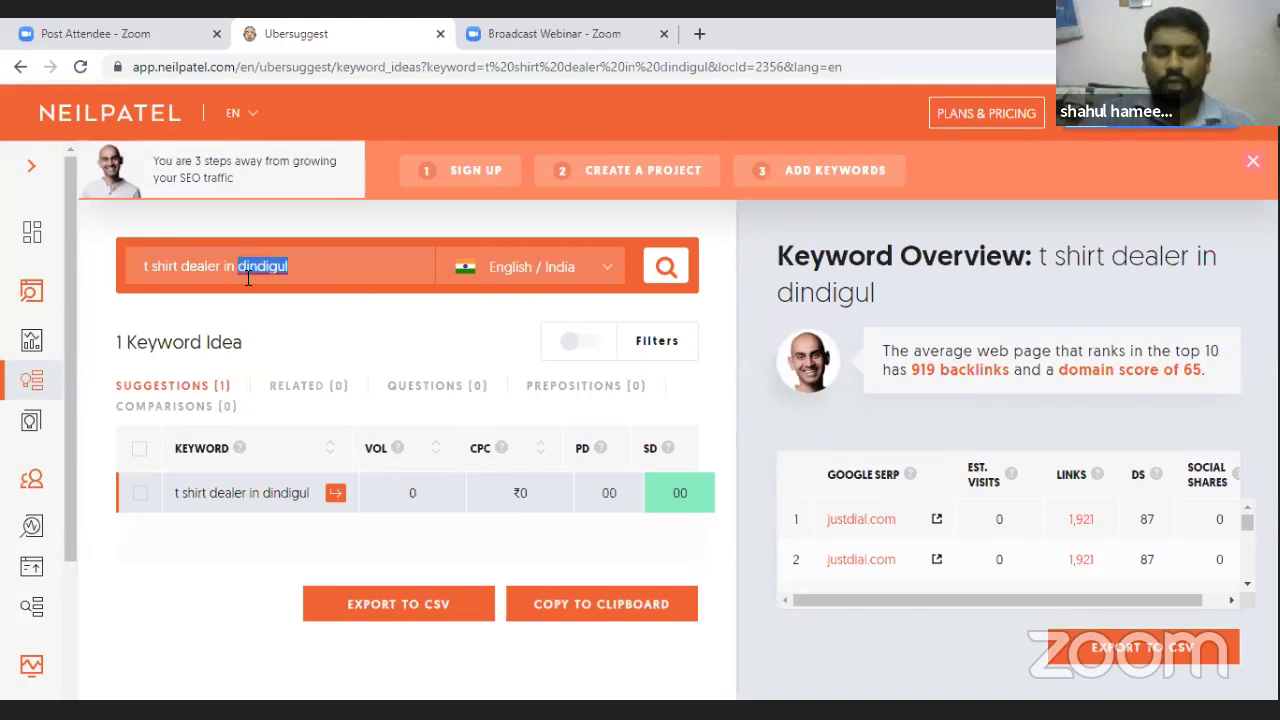
type("mad")
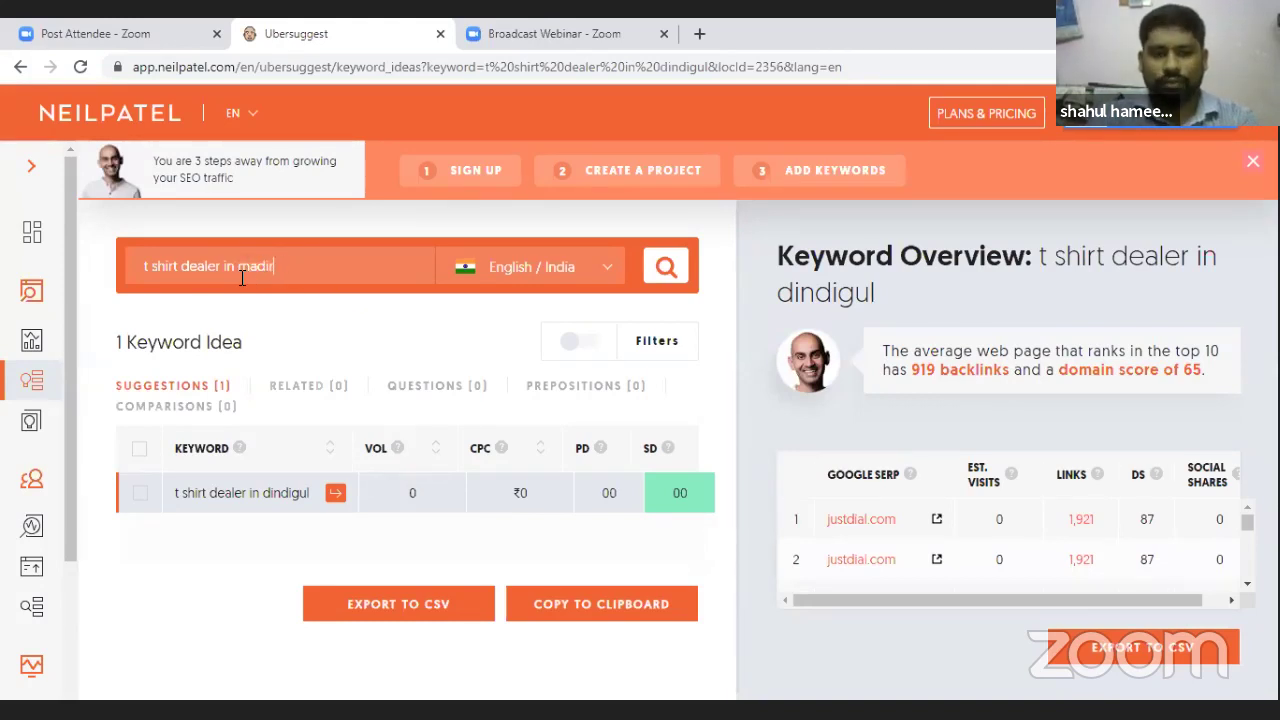
type("urai")
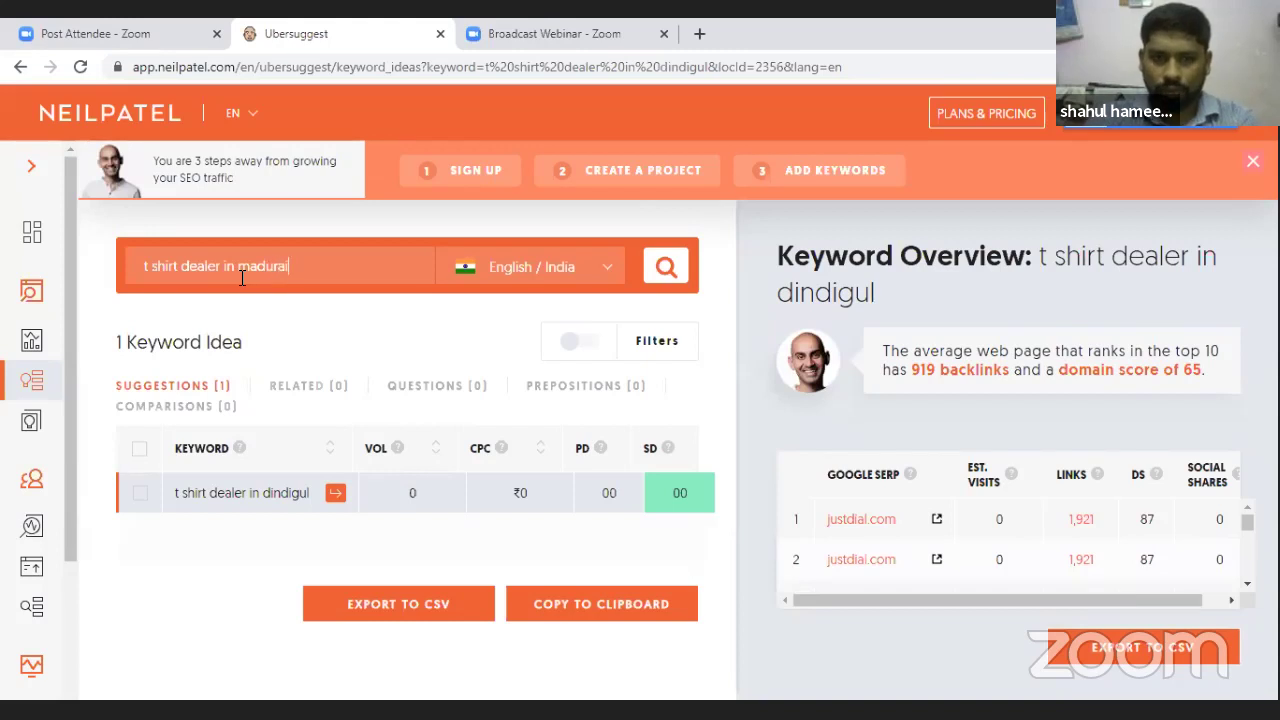
key("Return")
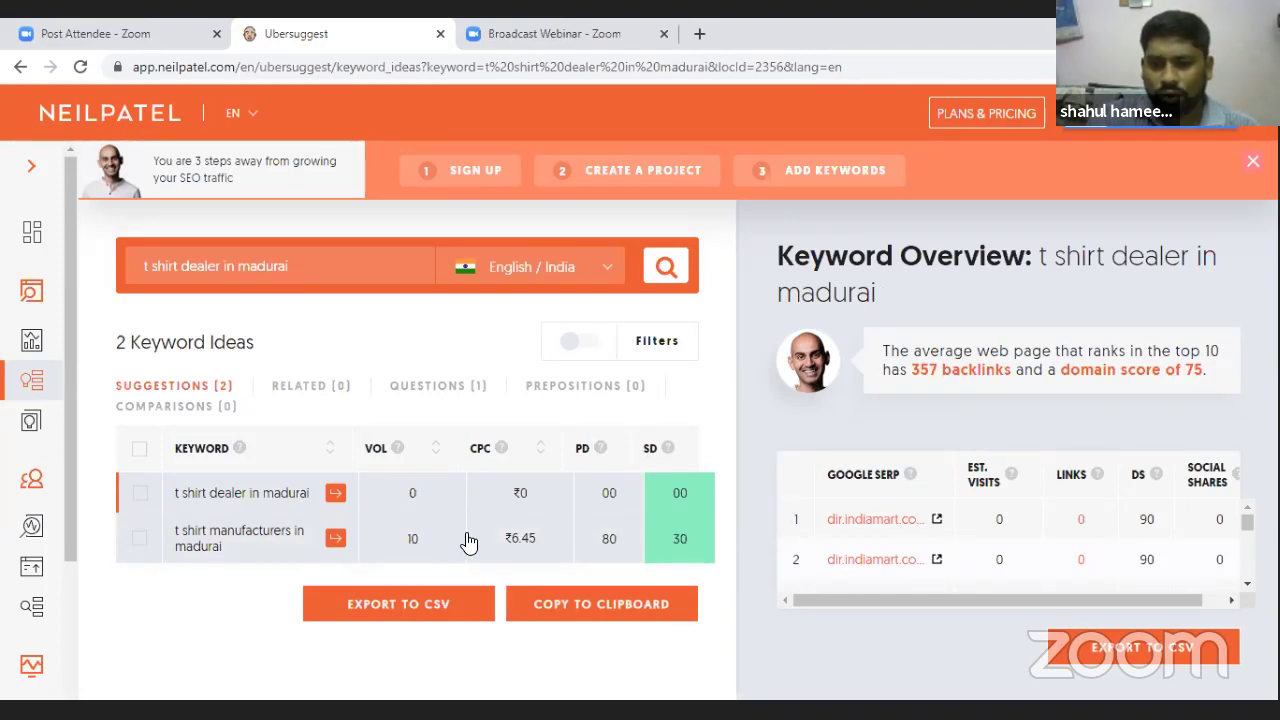
Step: Select the keyword text and open the 't shirt manufacturers in madurai' overview (38 backlinks, domain score 54)
left_click_drag(310, 493, 171, 491)
left_click(170, 493)
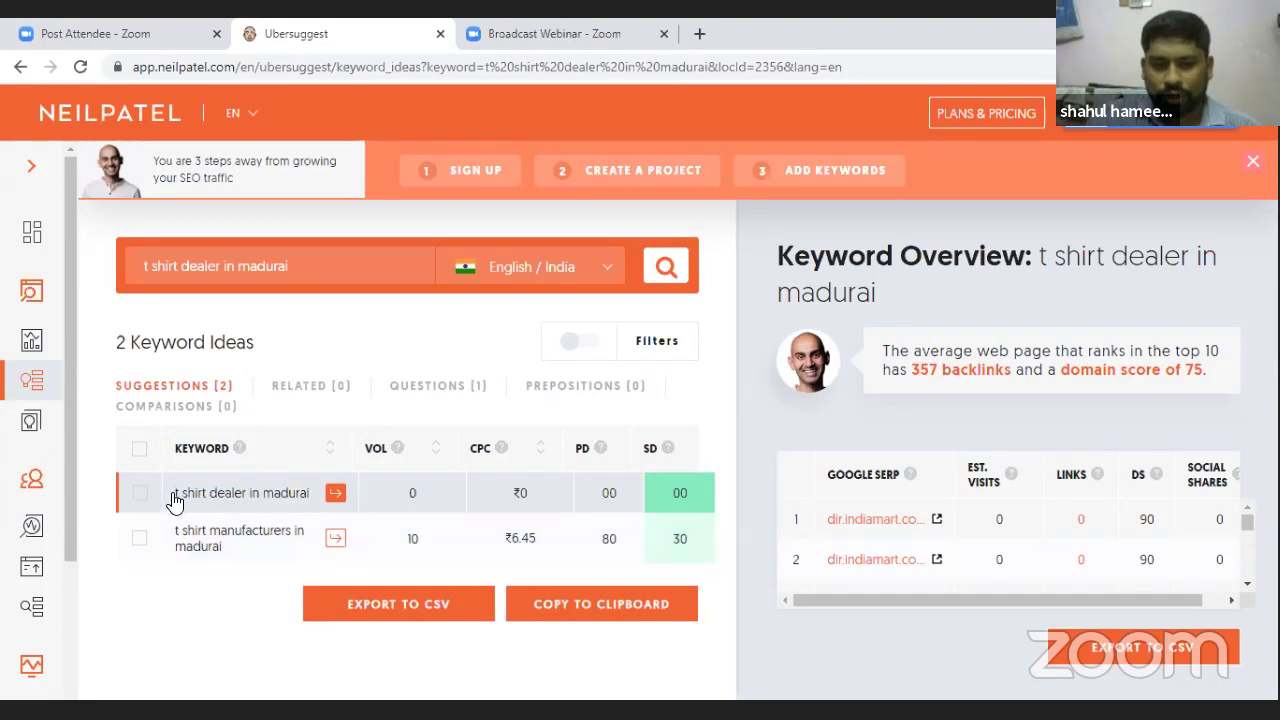
left_click_drag(310, 493, 172, 494)
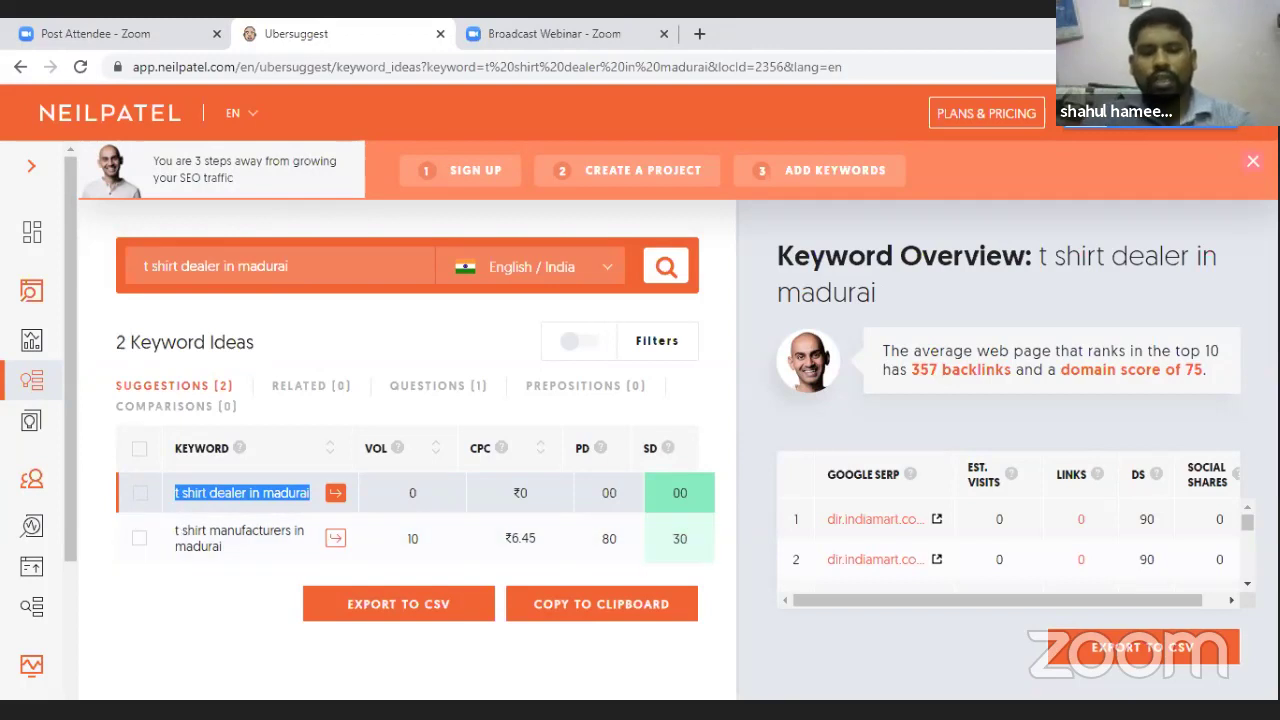
key("alt+Tab")
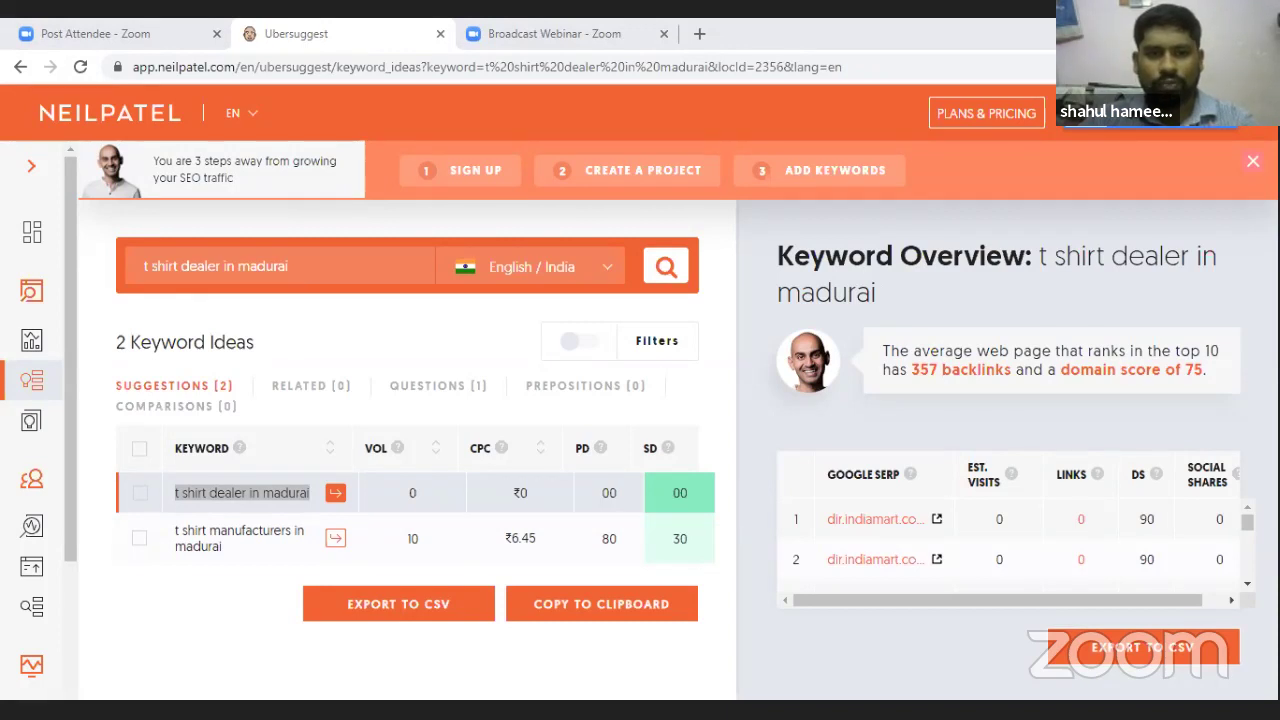
left_click_drag(206, 549, 177, 533)
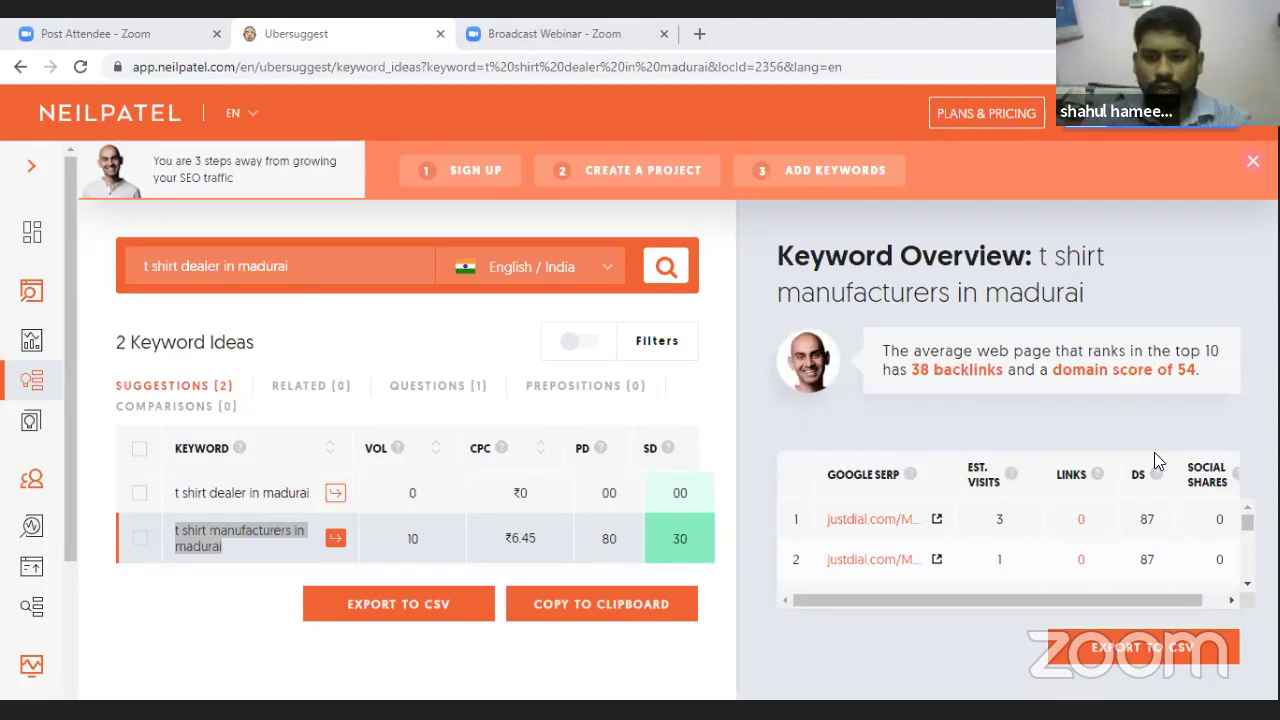
mouse_move(1163, 480)
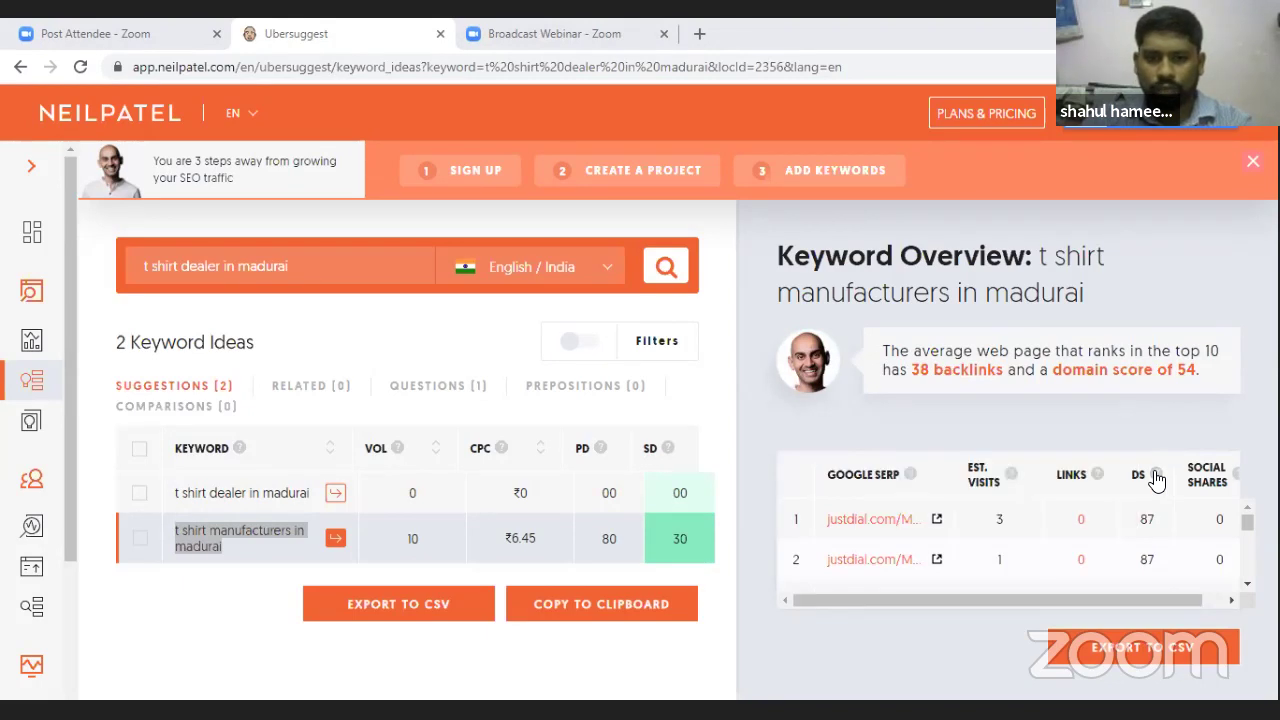
left_click(231, 619)
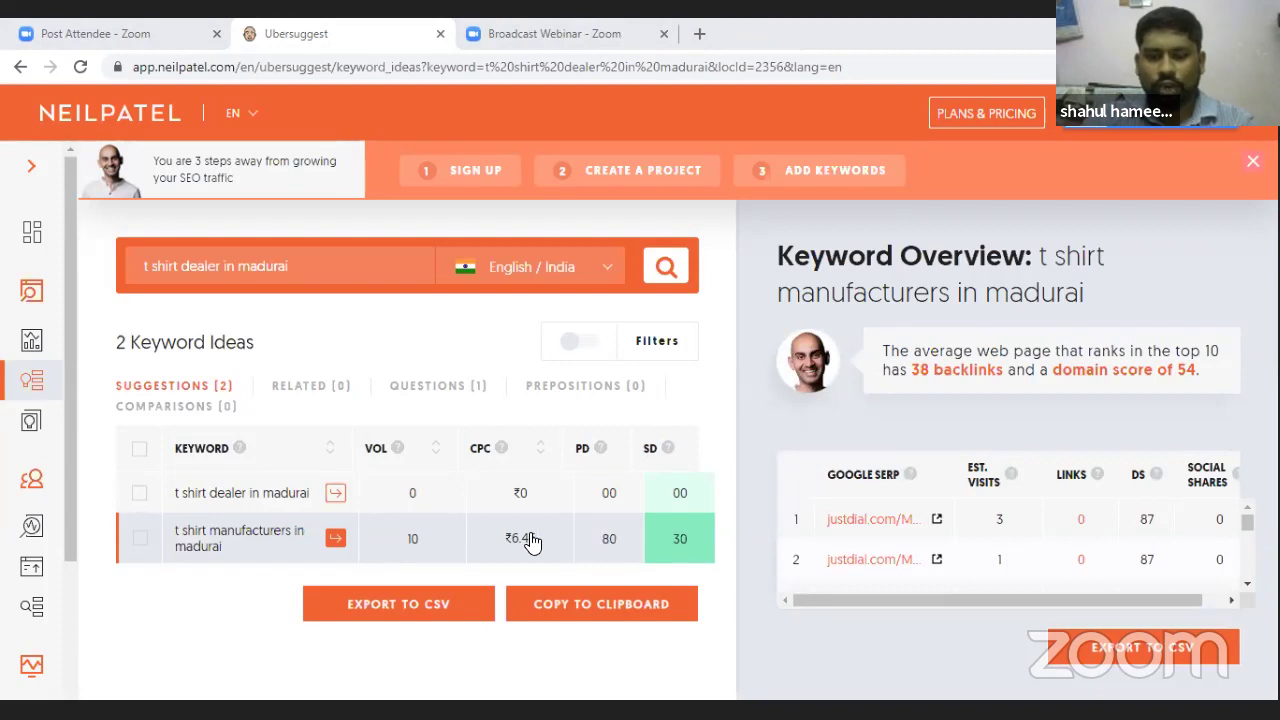
mouse_move(508, 453)
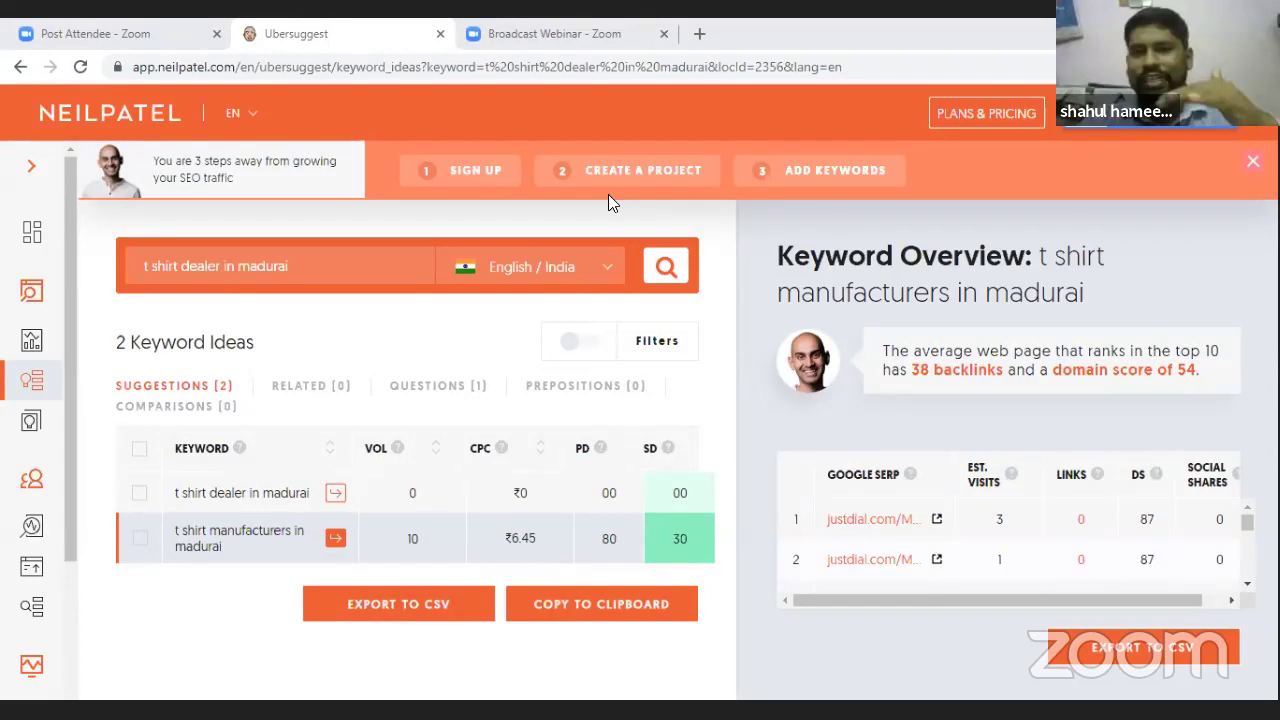
Step: Close the Broadcast Webinar tab and search Google for 'google keyword planner'
left_click(655, 33)
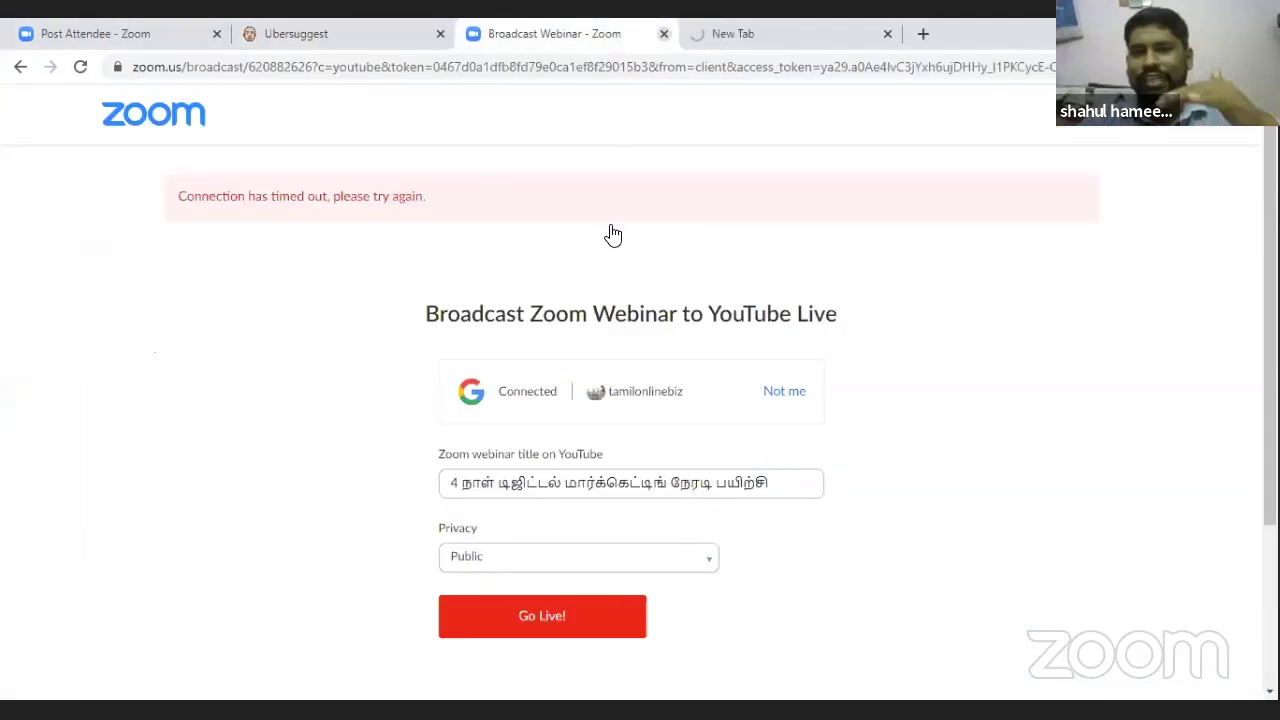
key("ctrl+w")
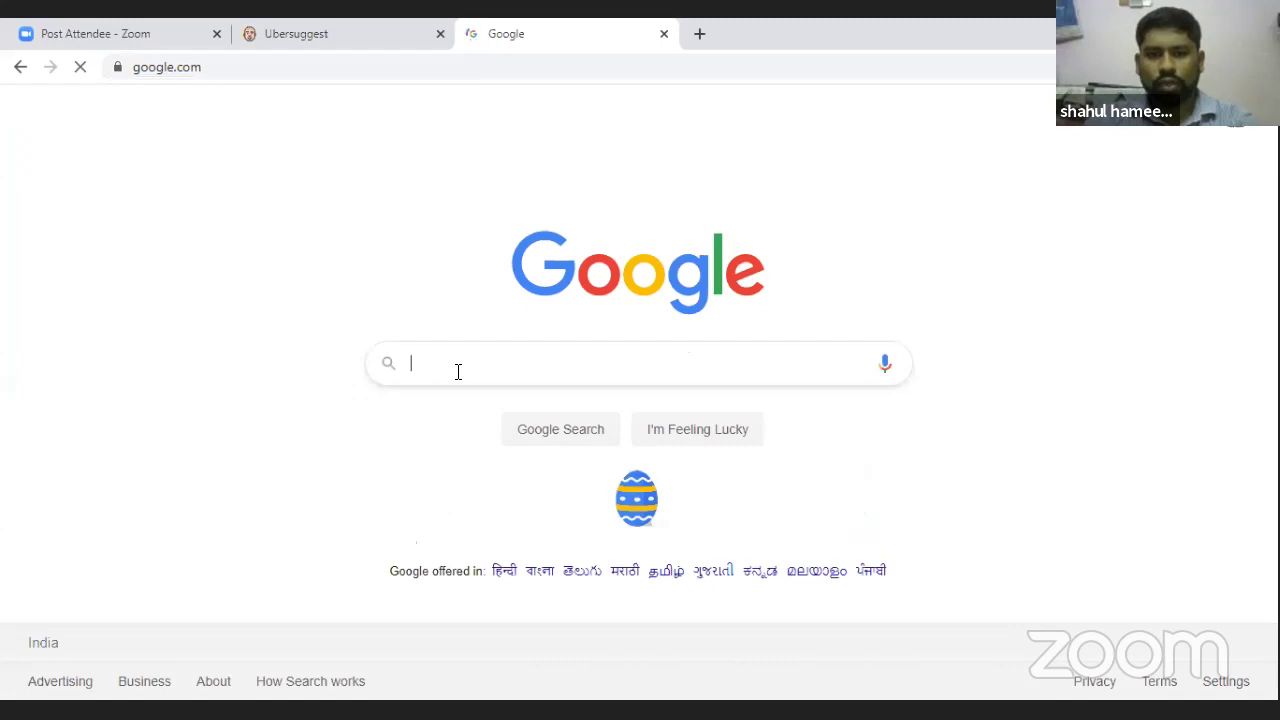
type("google ")
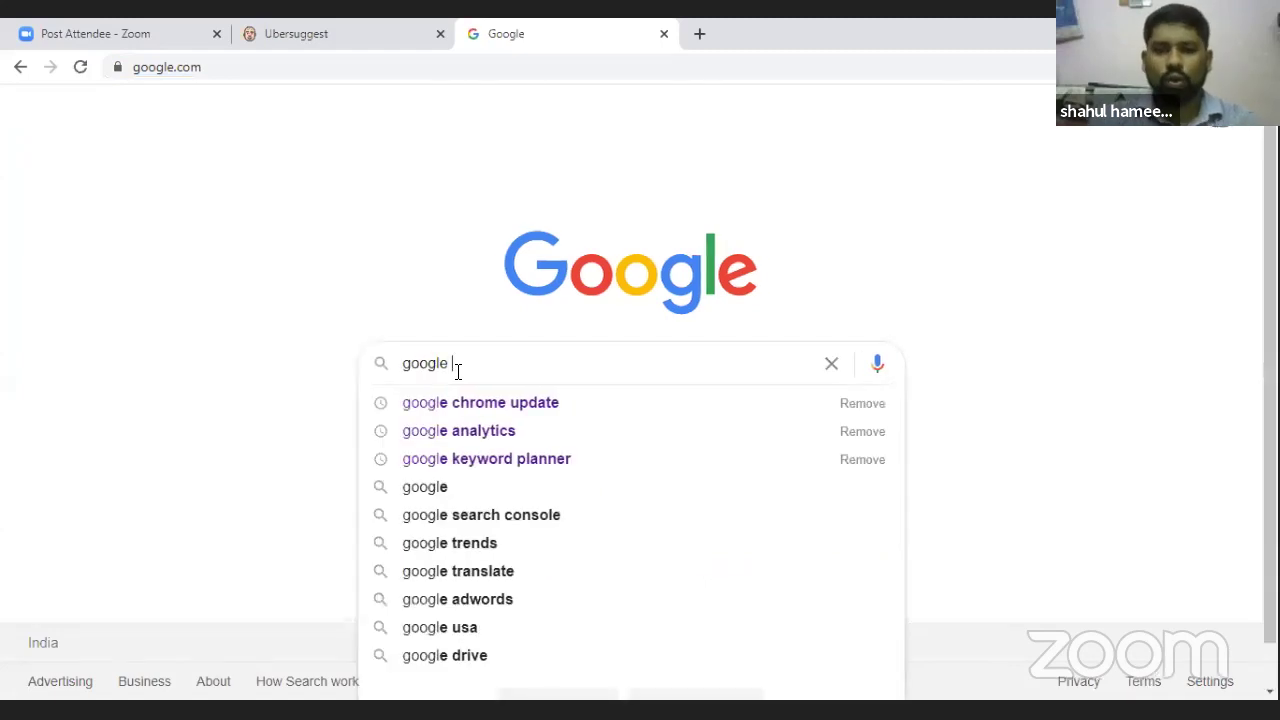
type("key")
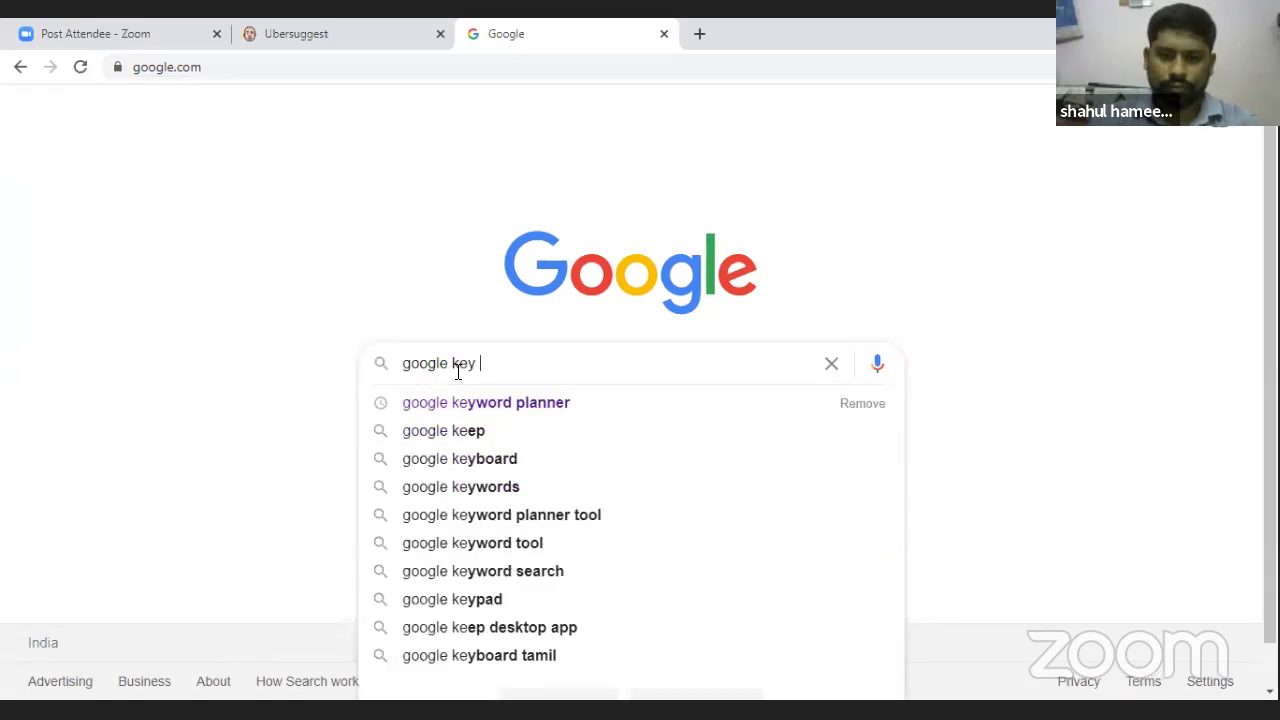
key("Down")
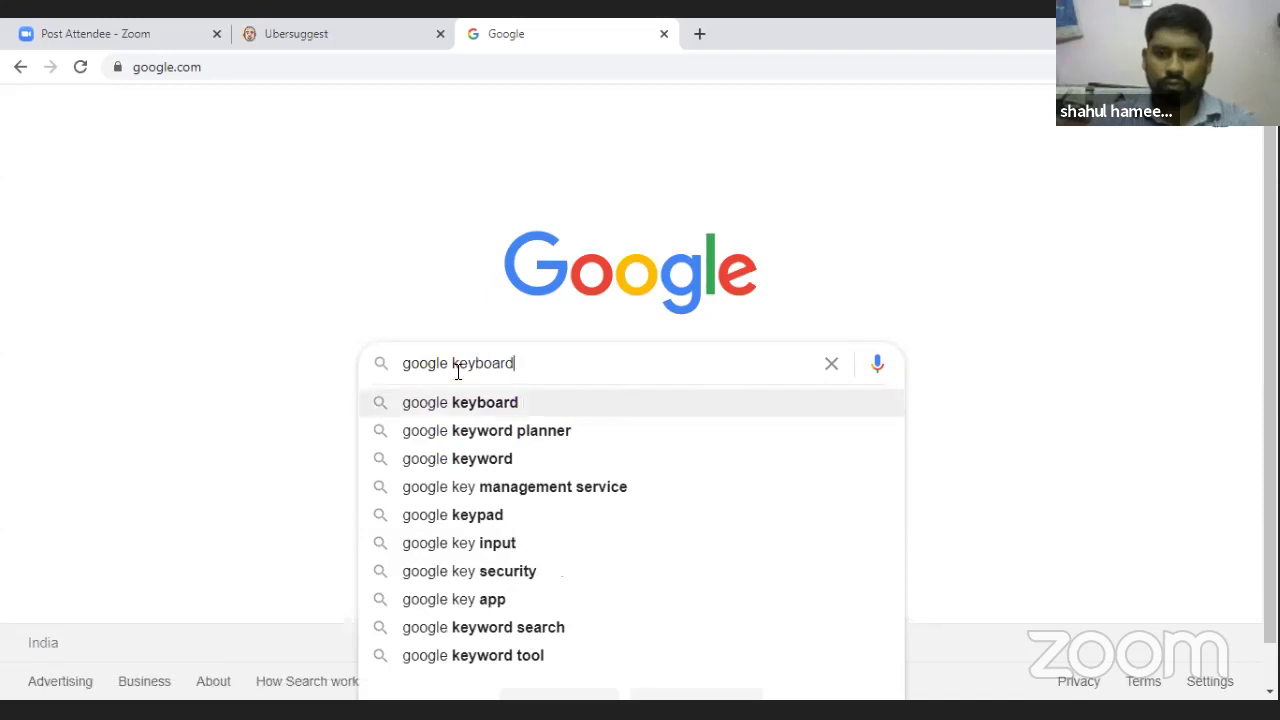
key("Down")
key("Return")
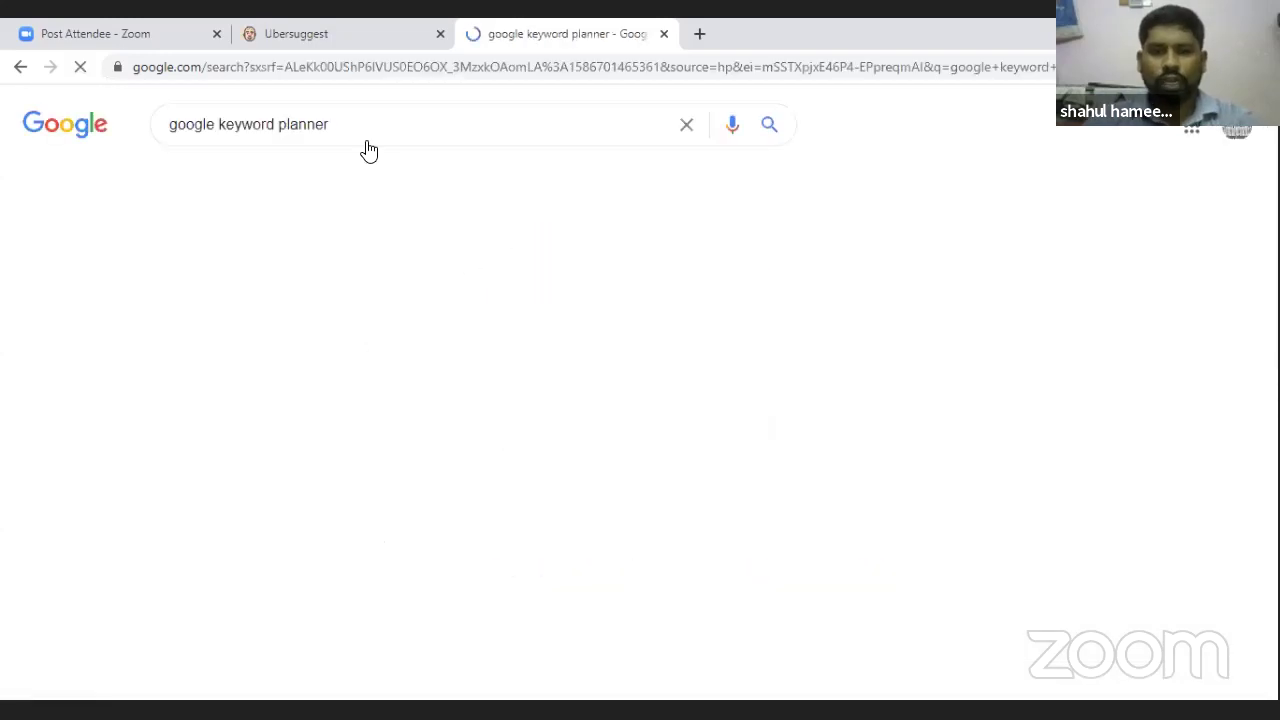
left_click(225, 128)
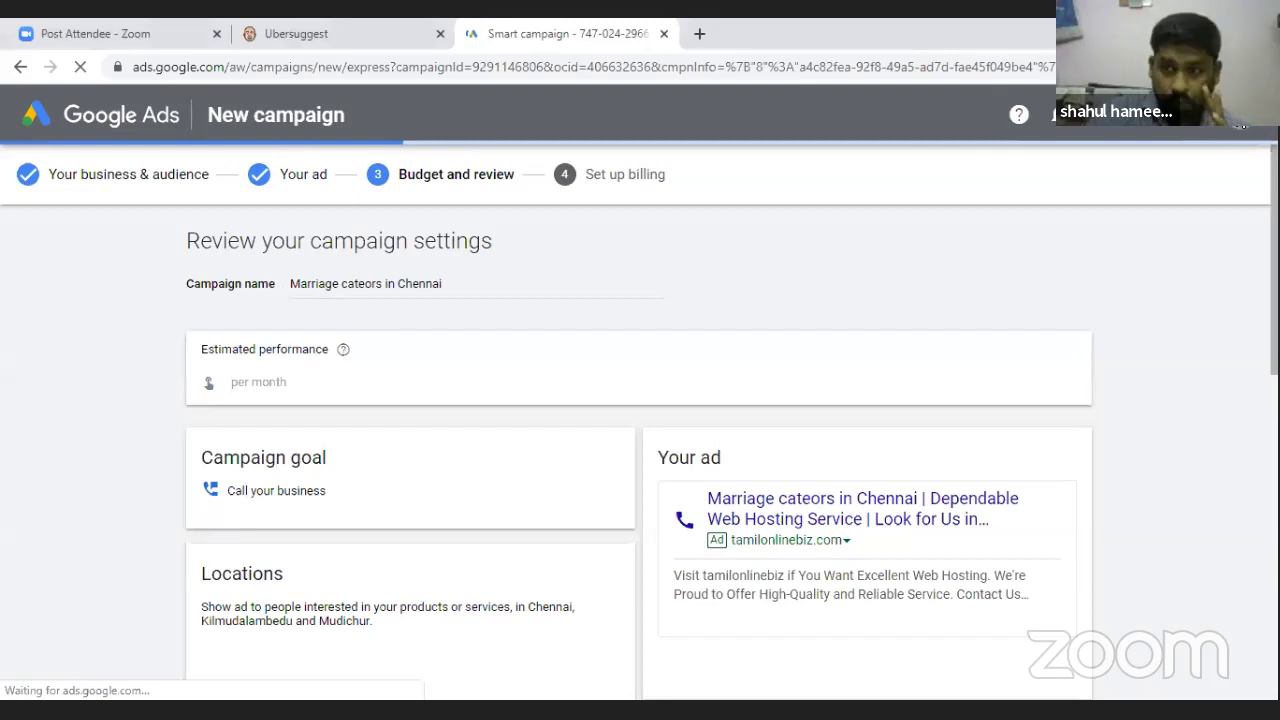
Step: Show the signed-in Google accounts from the account name at the top right
left_click(1108, 128)
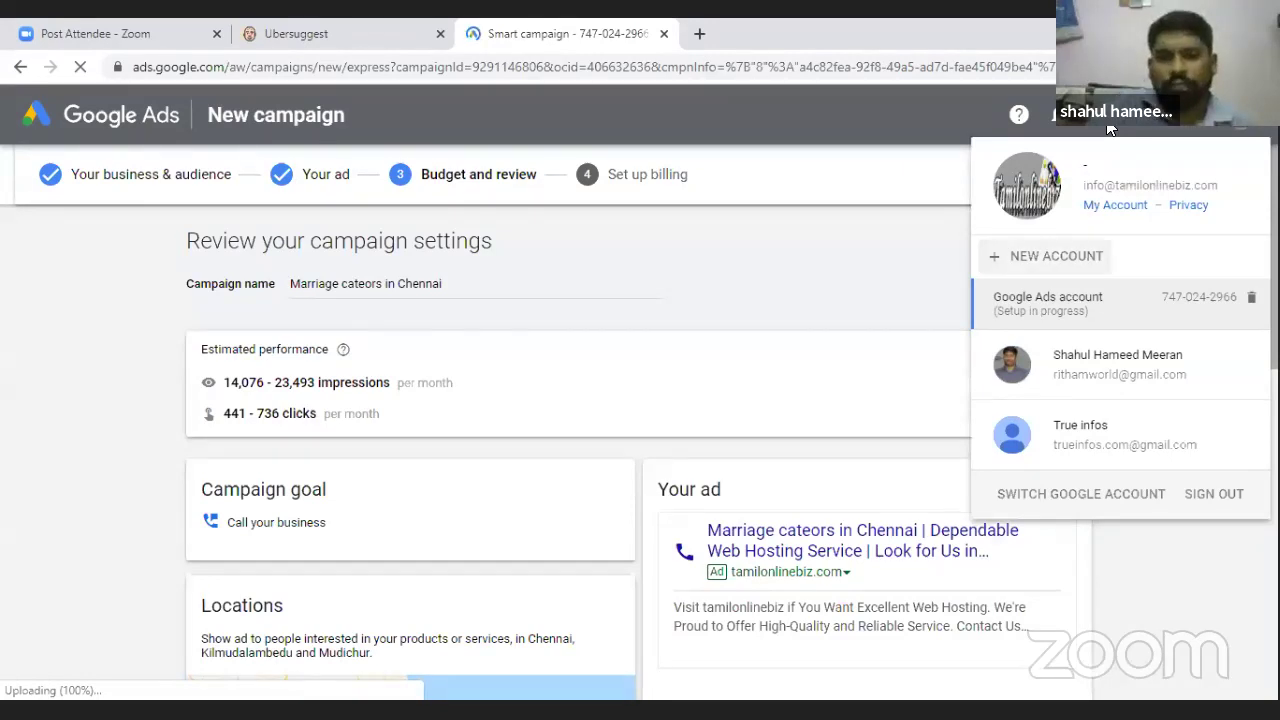
Step: Close the account list and bring up the Tools & Settings list that includes Keyword Planner
left_click(1108, 128)
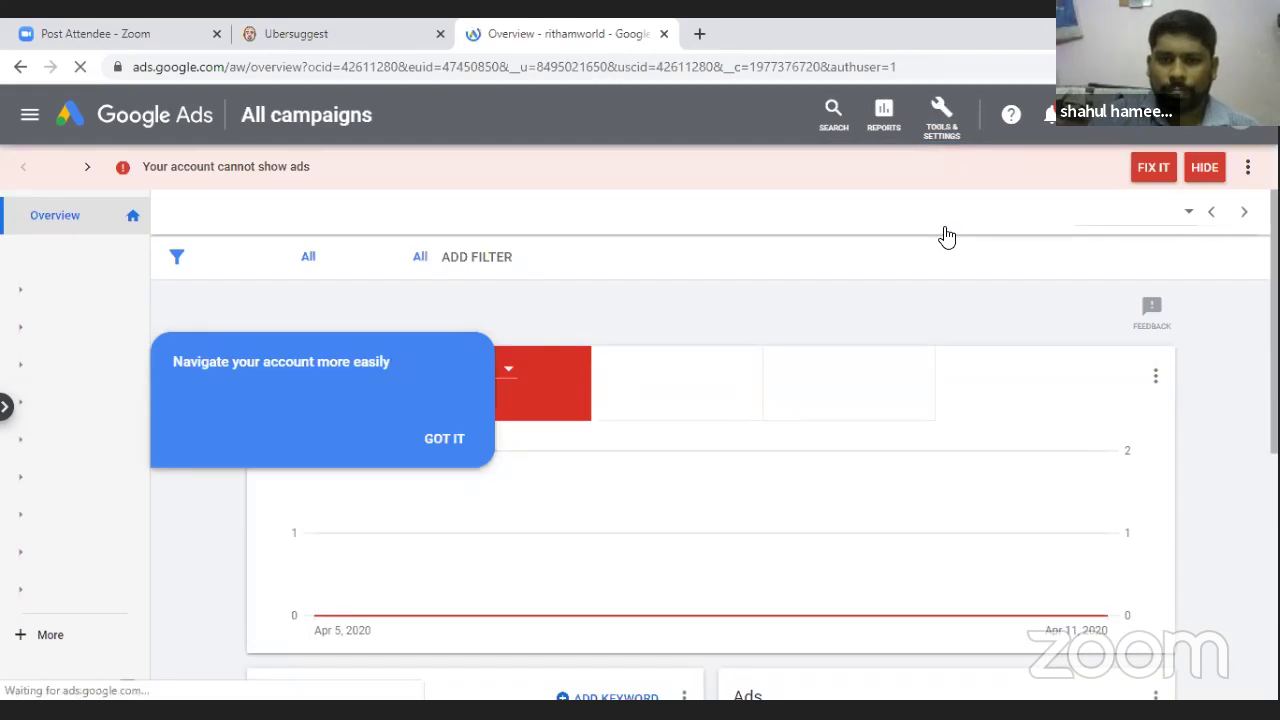
left_click(941, 116)
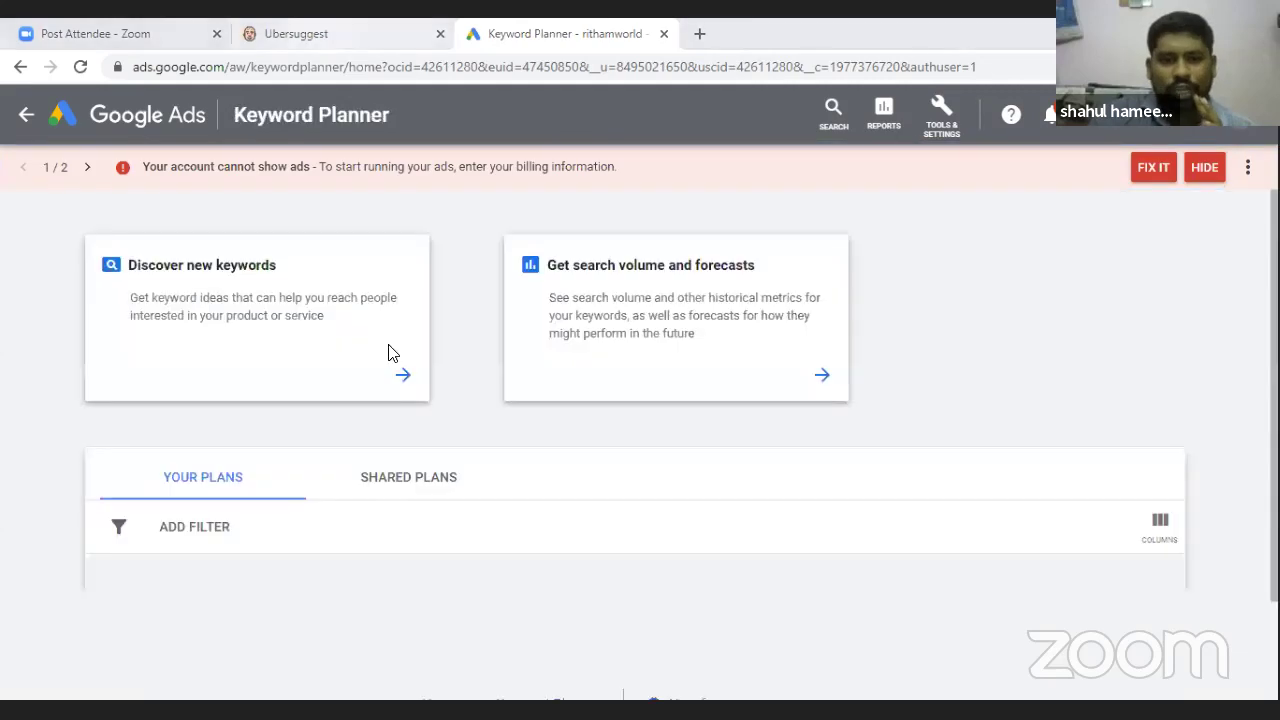
Step: Start Discover new keywords and enter 't shirt dealer in madurai' as the product or service
left_click(400, 328)
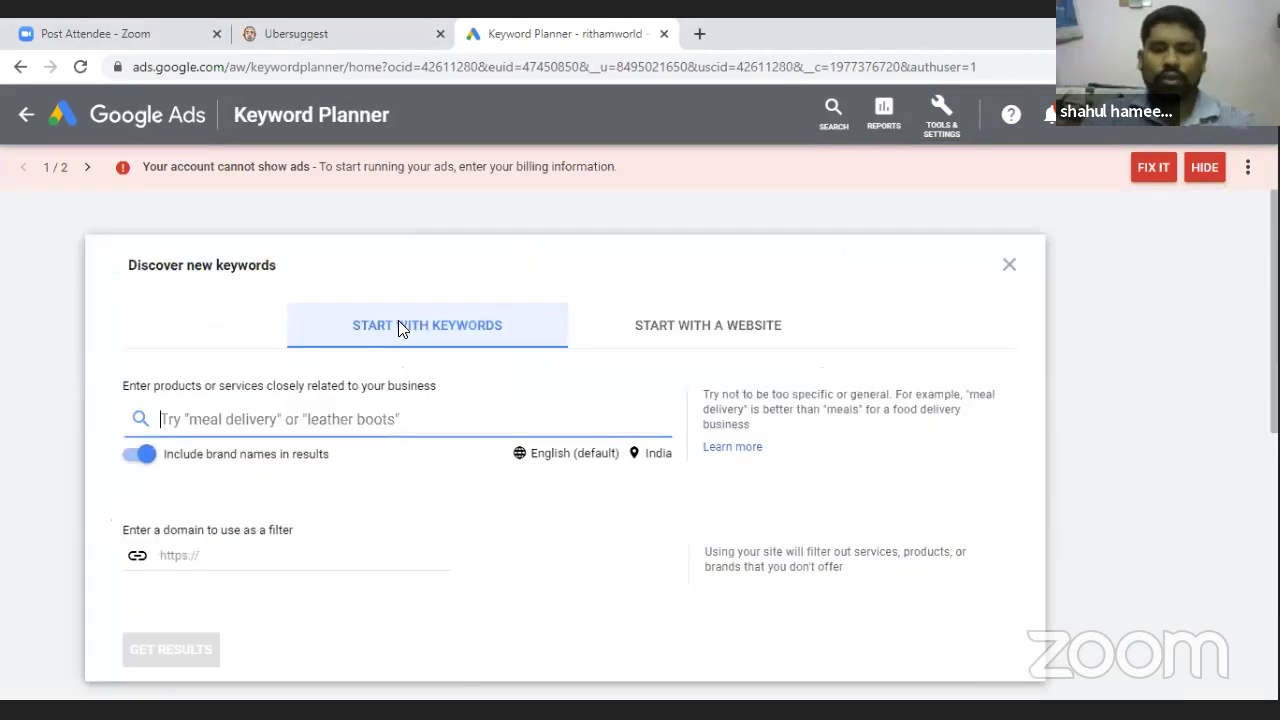
scroll(563, 178, "down", 4)
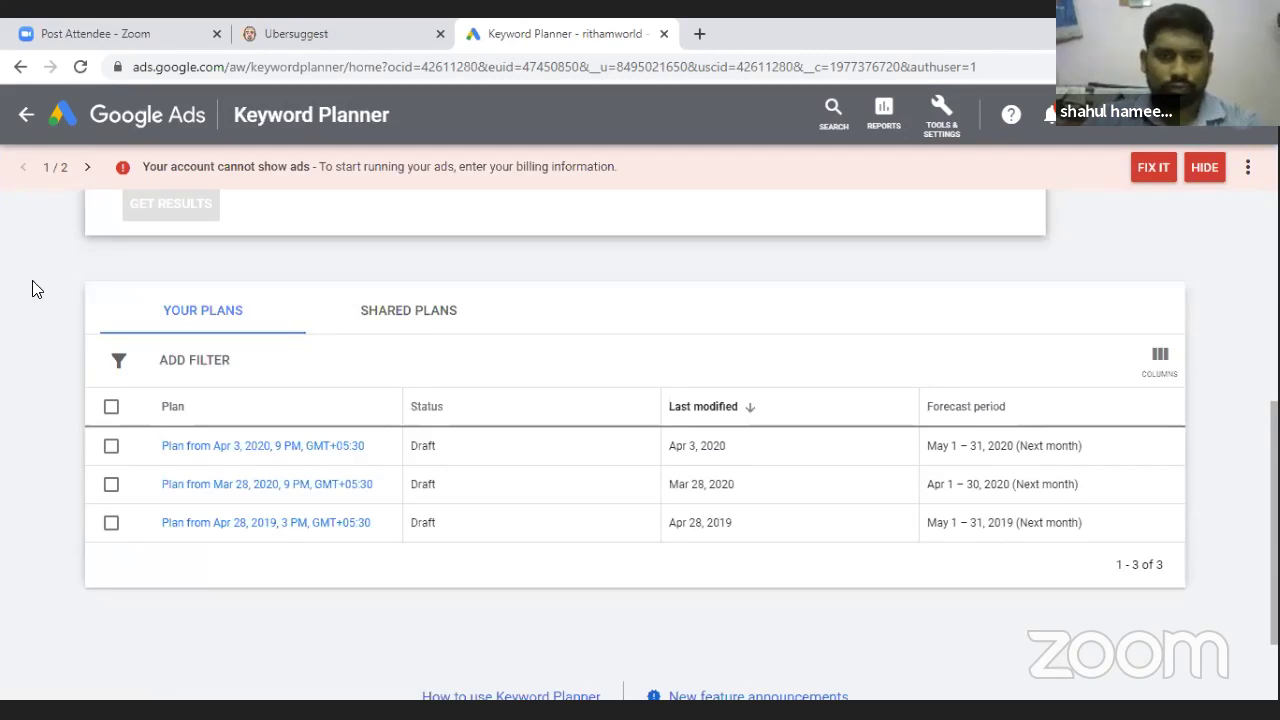
scroll(112, 310, "up", 4)
left_click(196, 436)
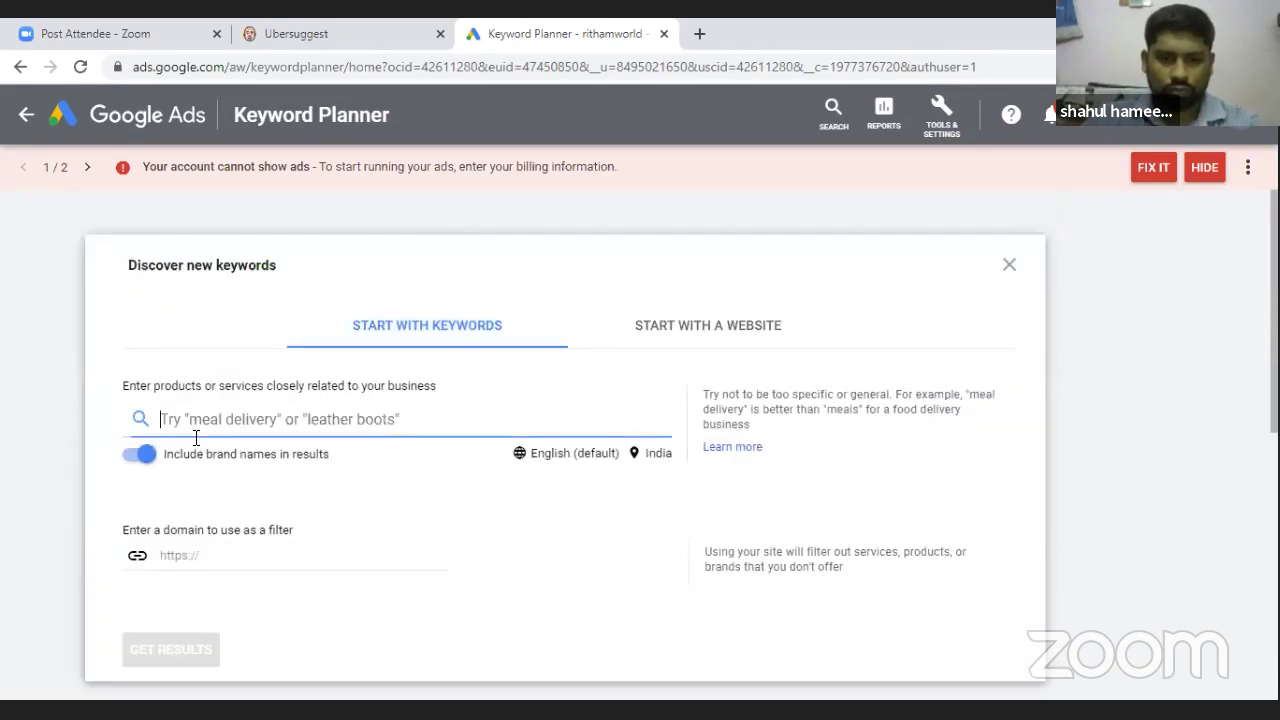
type("t s")
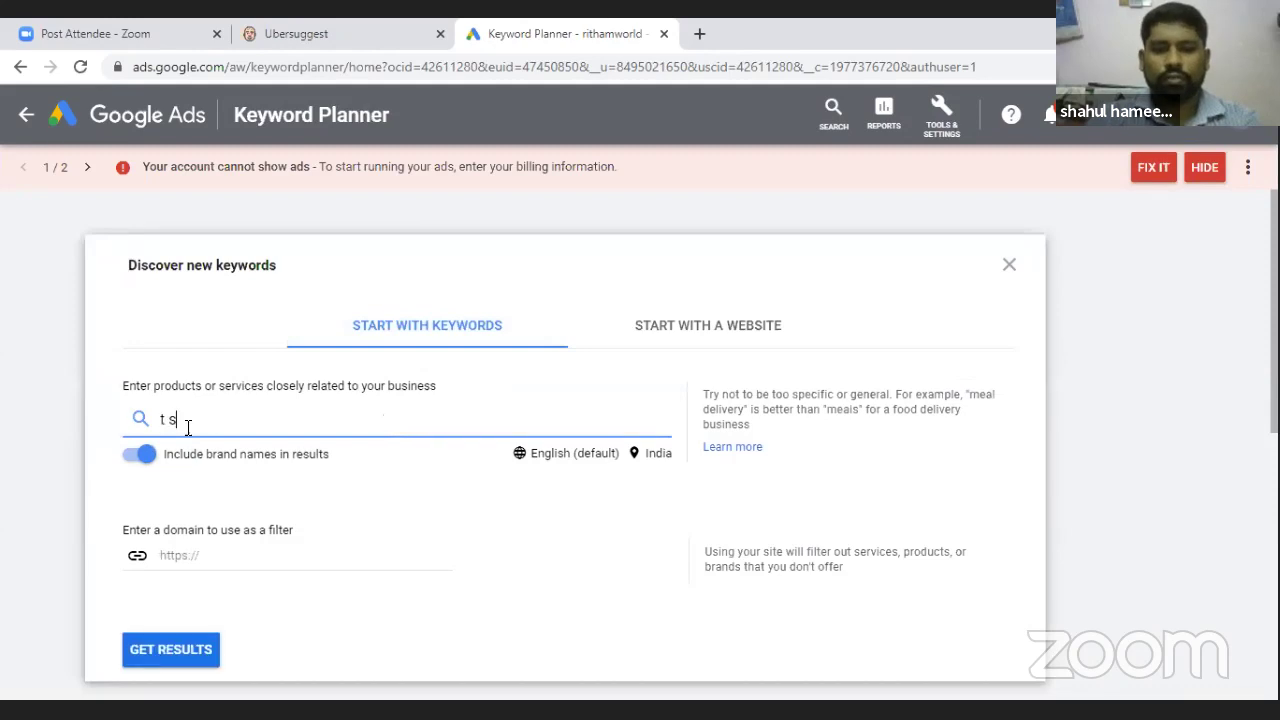
type("h")
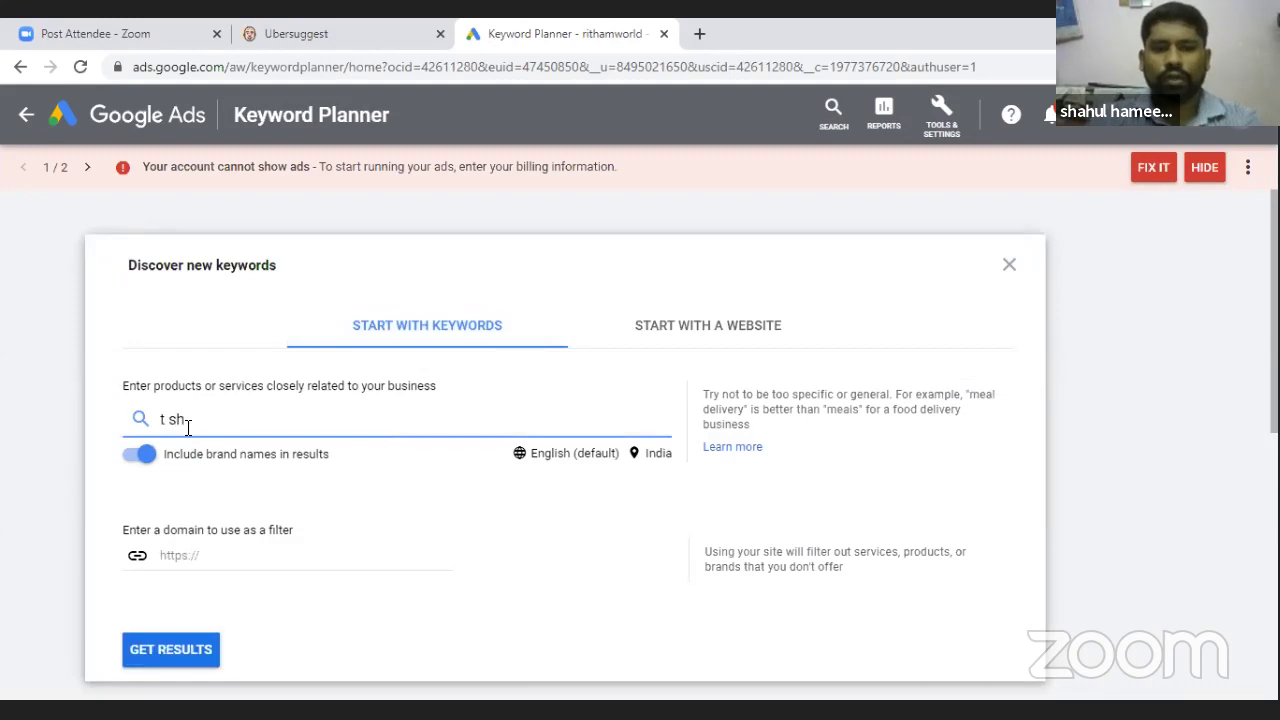
type("irt ")
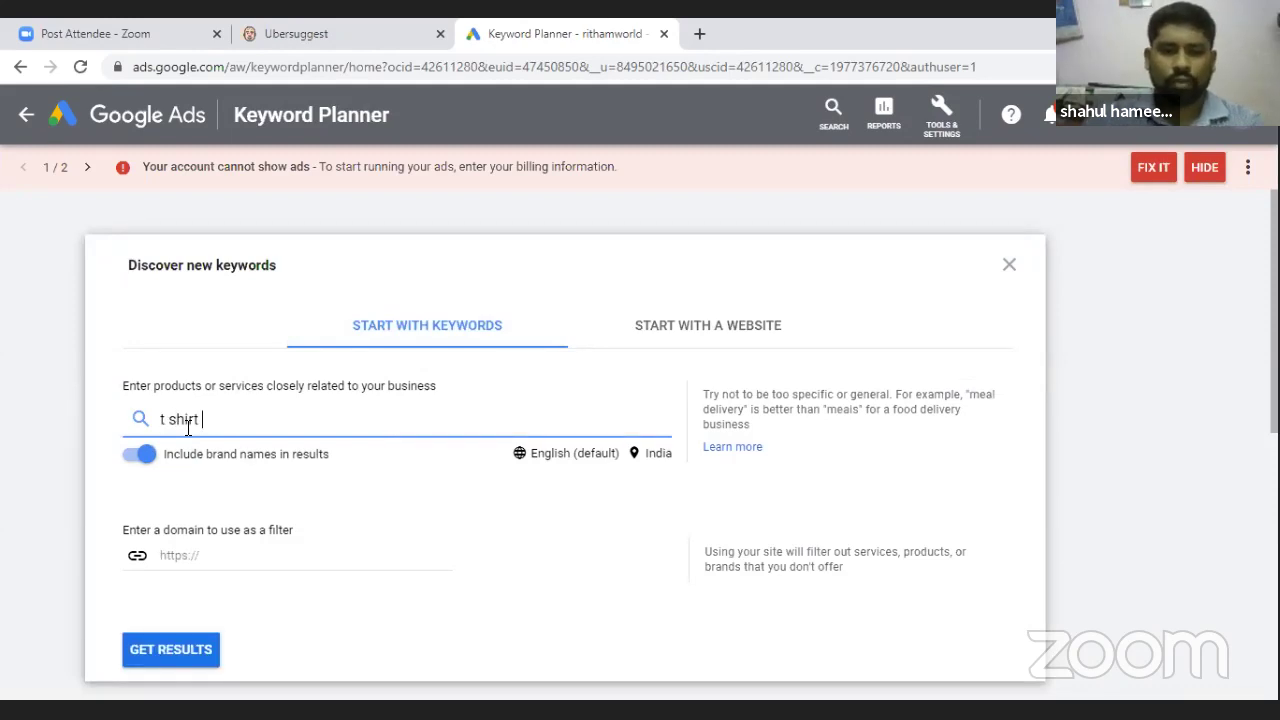
type("dealer in madurai")
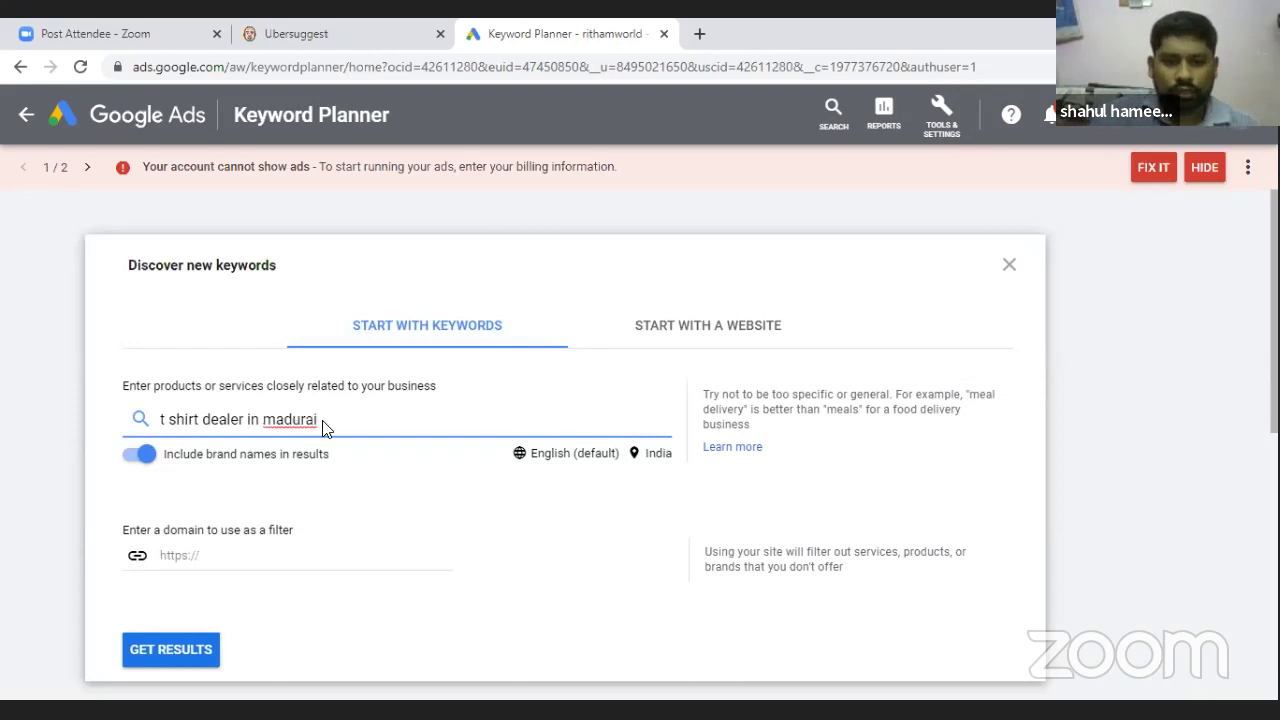
scroll(176, 567, "down", 1)
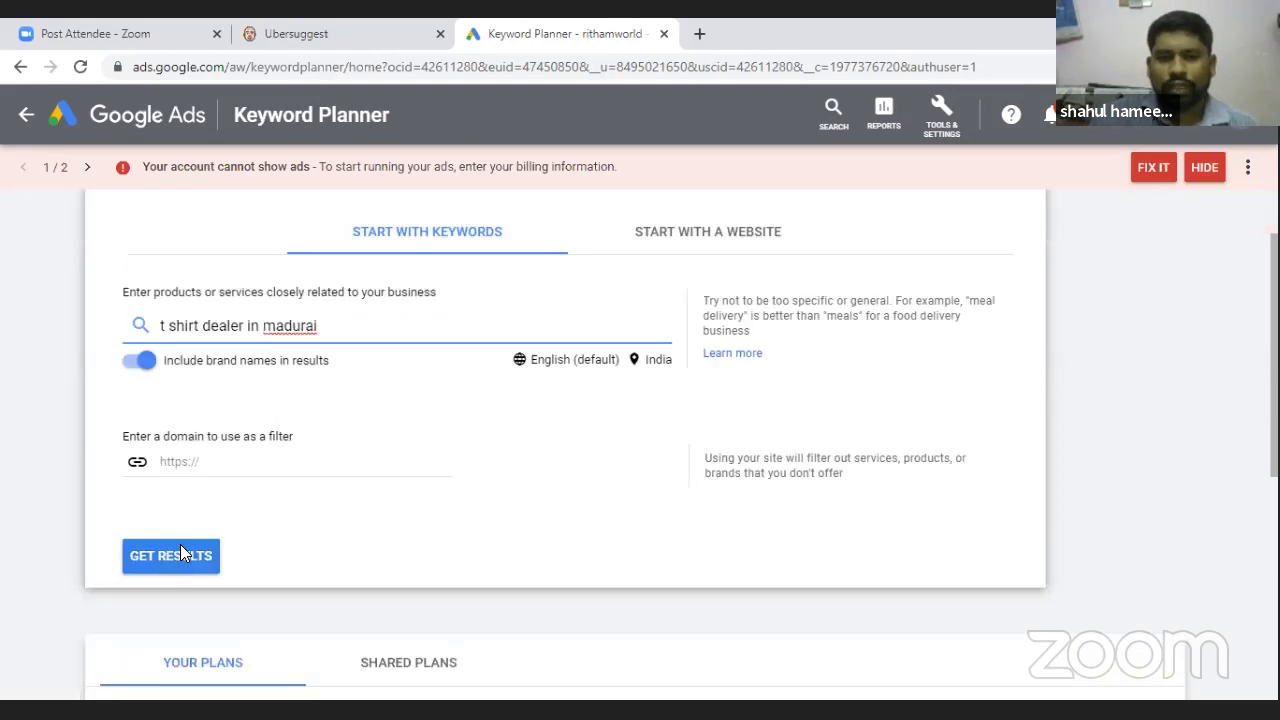
Step: Get ideas for 't shirt dealer in madurai', noting 0–10 monthly searches, and reopen the keyword editor
left_click(181, 550)
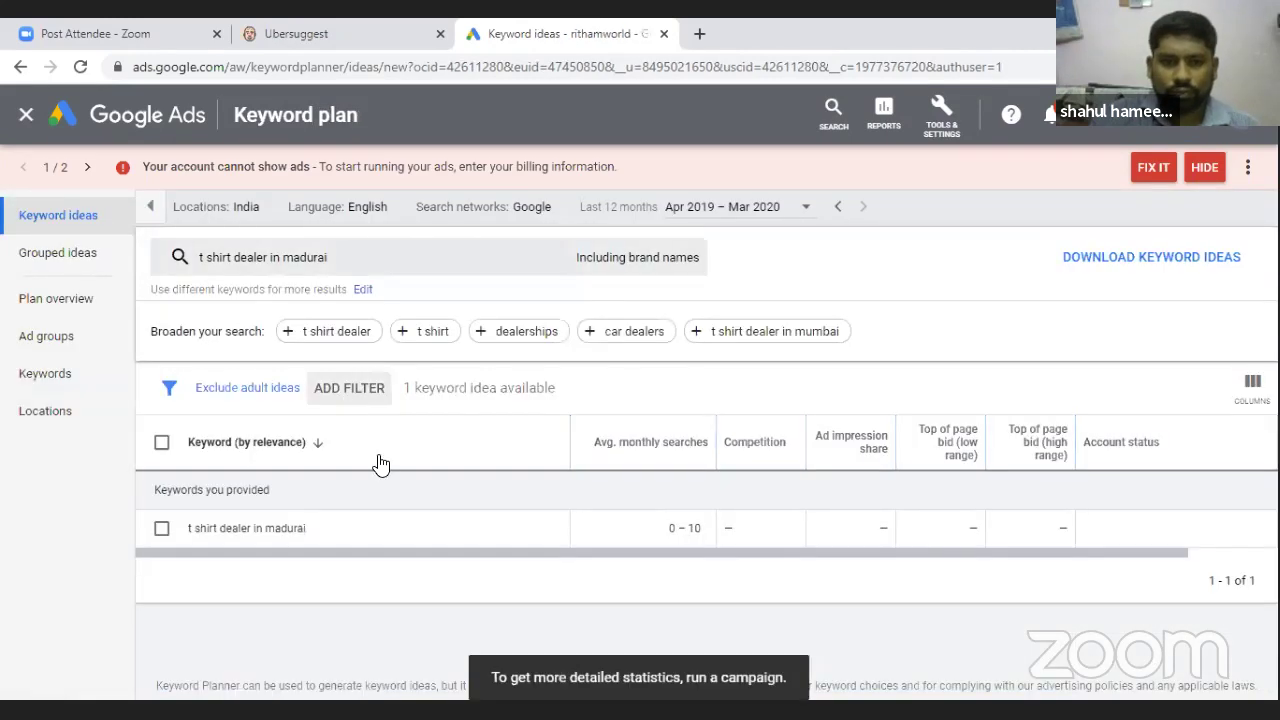
left_click(514, 256)
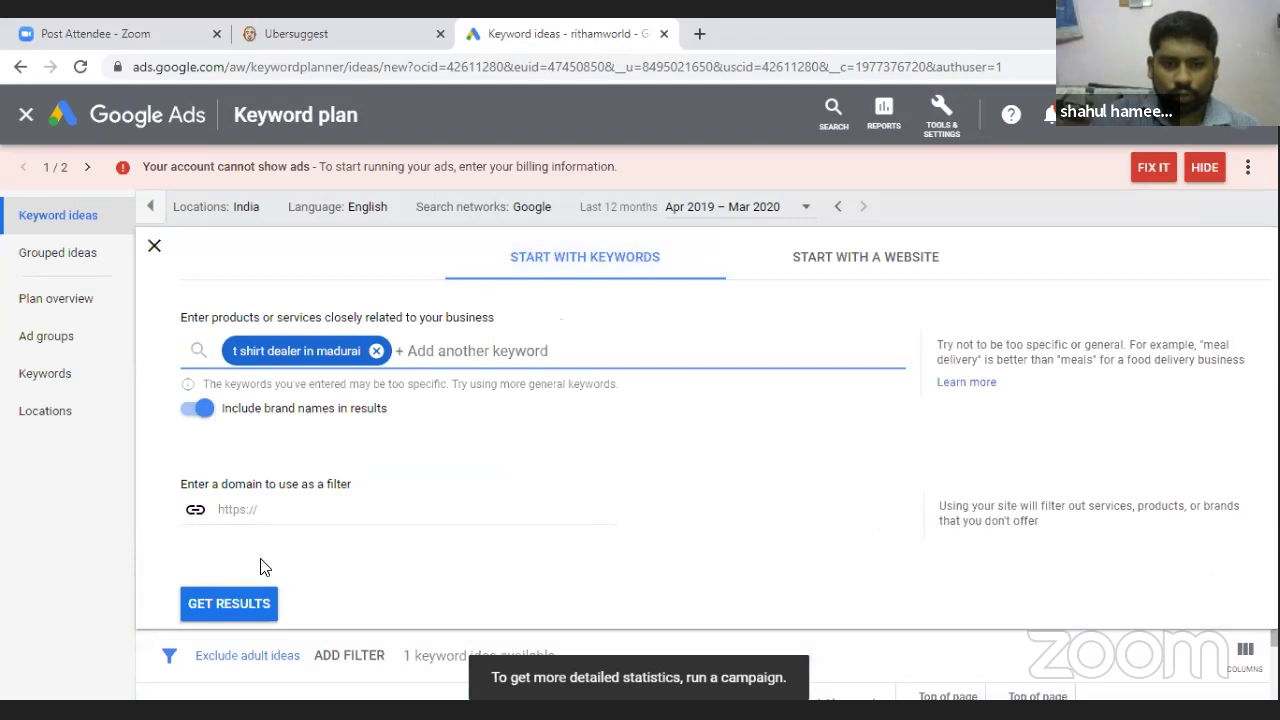
left_click(238, 603)
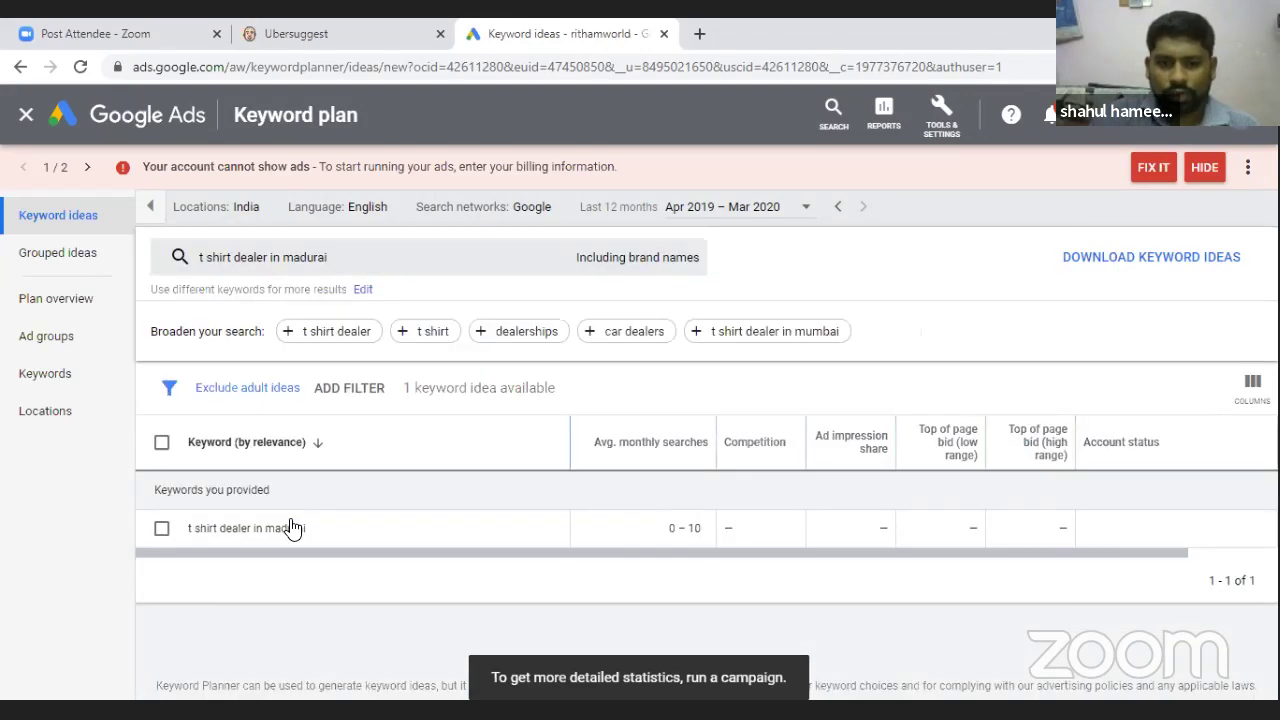
triple_click(204, 530)
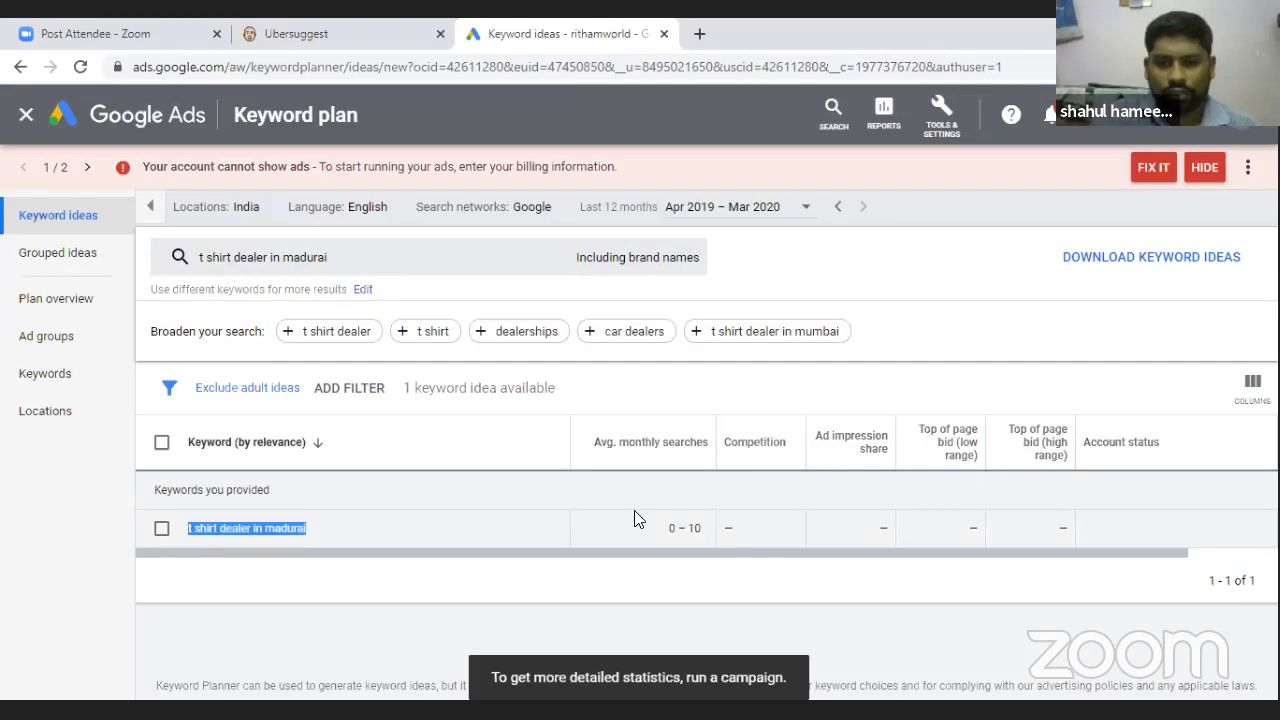
triple_click(710, 532)
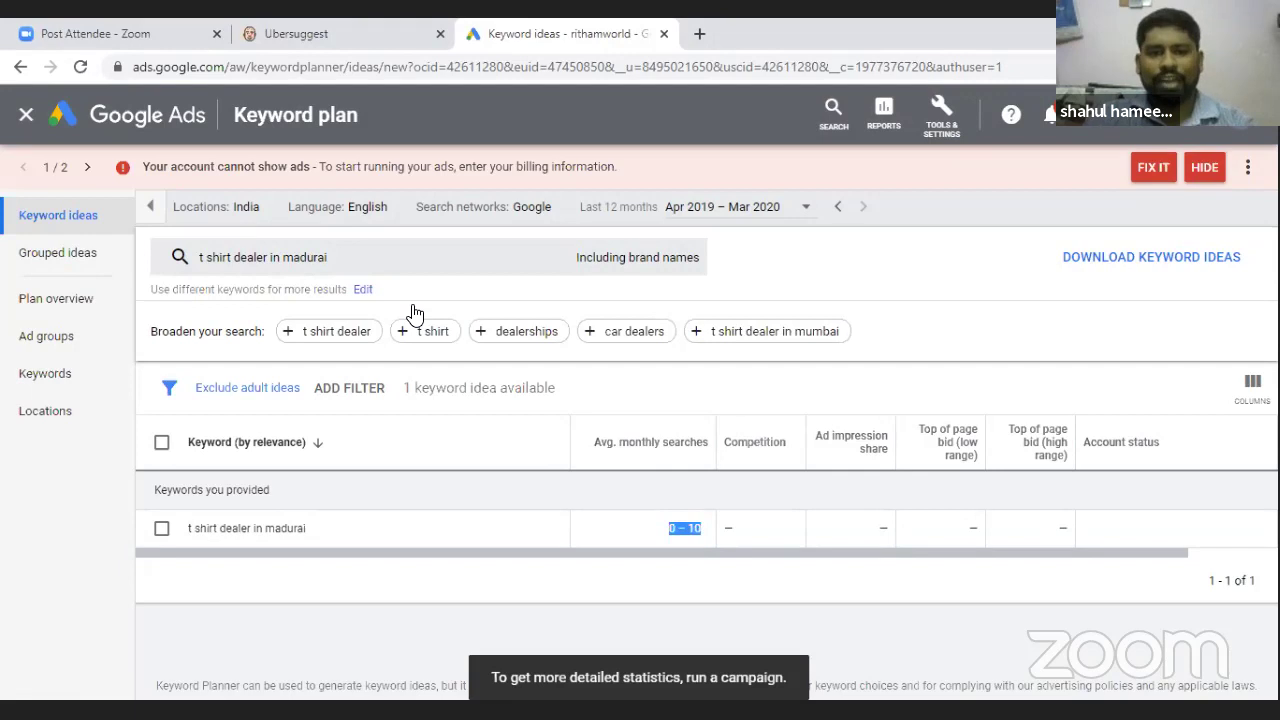
left_click(200, 316)
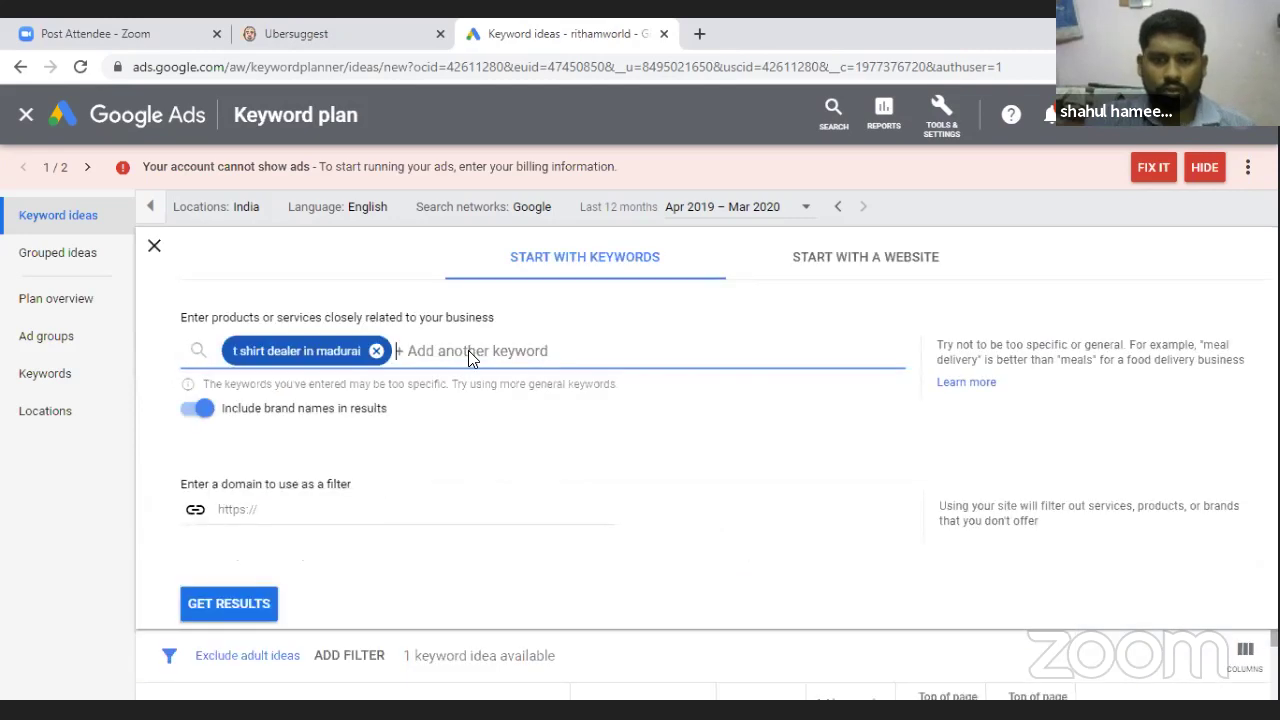
Step: Replace the keyword with 't shirt manufacturers in madurai' and get its results (10–100 searches, High competition)
key("BackSpace")
type("t shirt manufacturers in madurai")
left_click(210, 590)
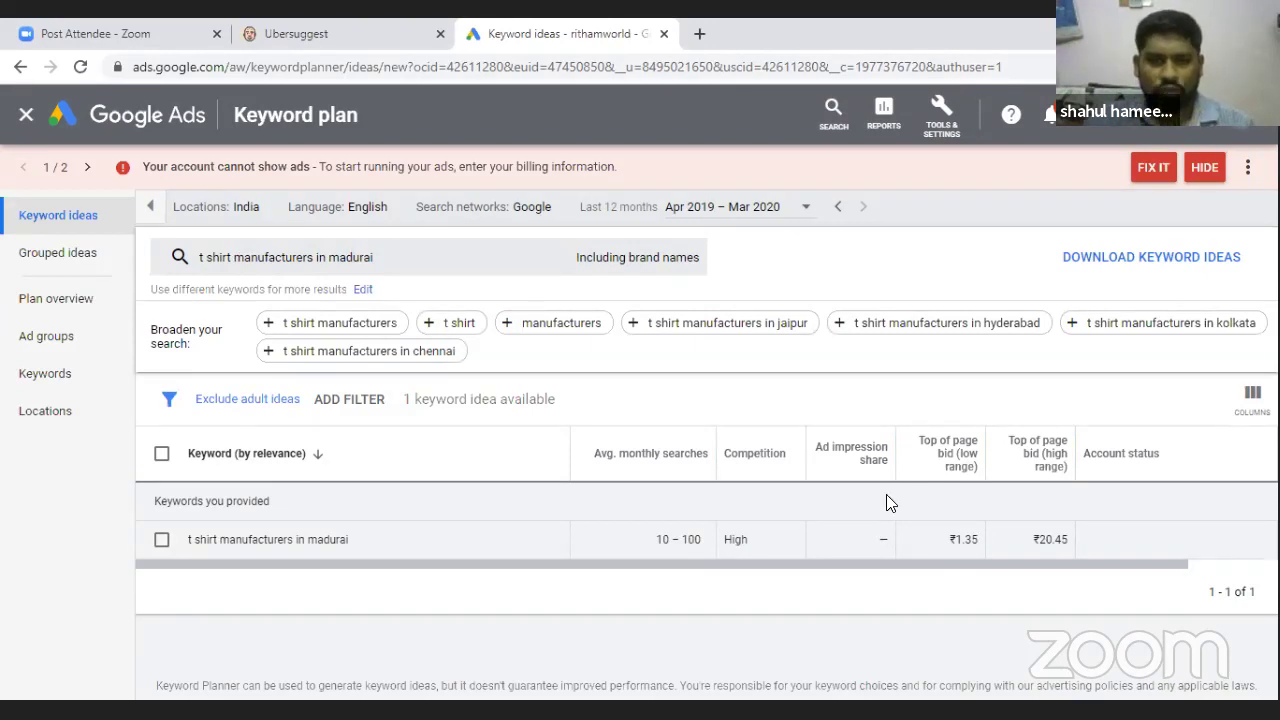
Step: Add 't shirt manufacturers' as a second keyword and review the 170 resulting keyword ideas
left_click(310, 330)
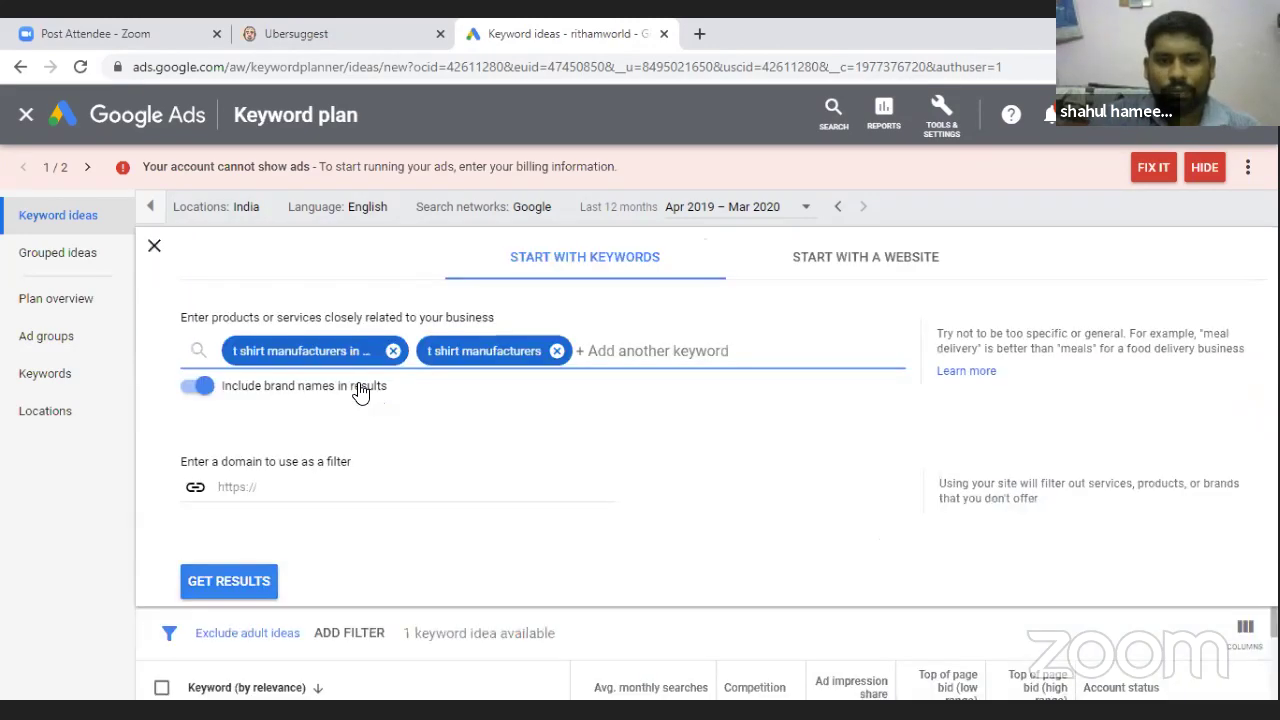
key("Return")
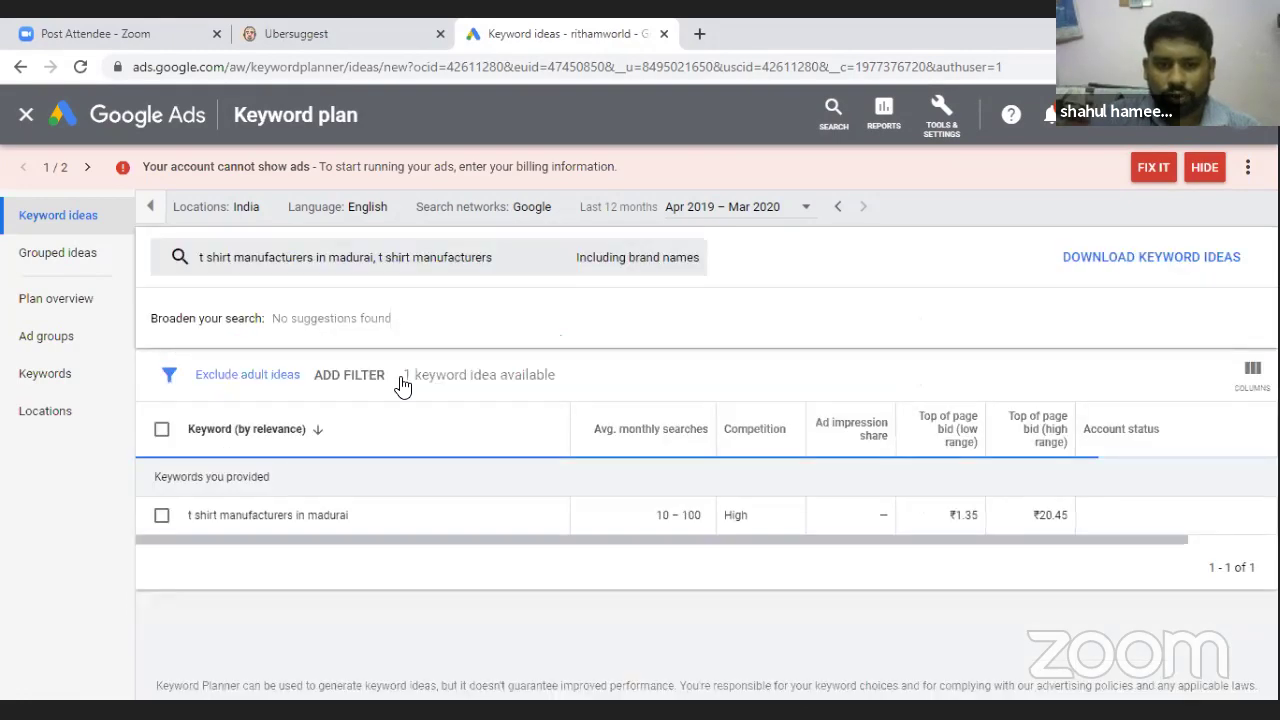
scroll(196, 540, "down", 1)
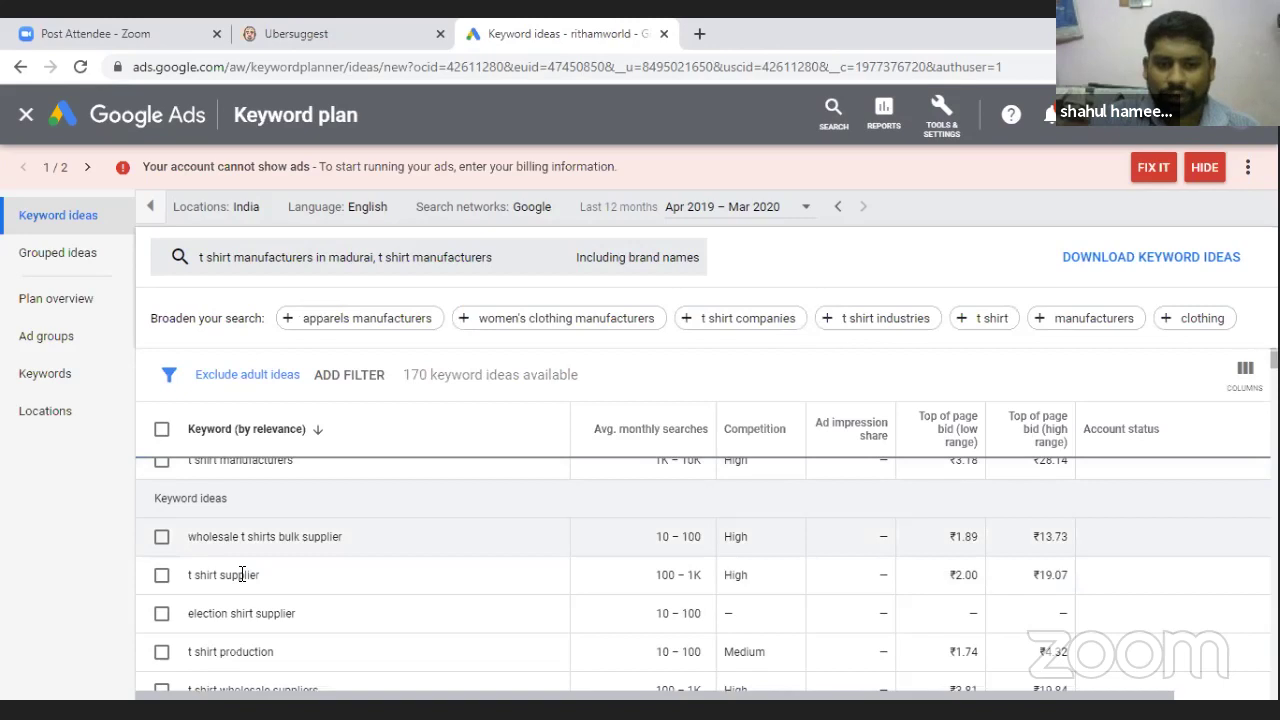
scroll(242, 628, "down", 1)
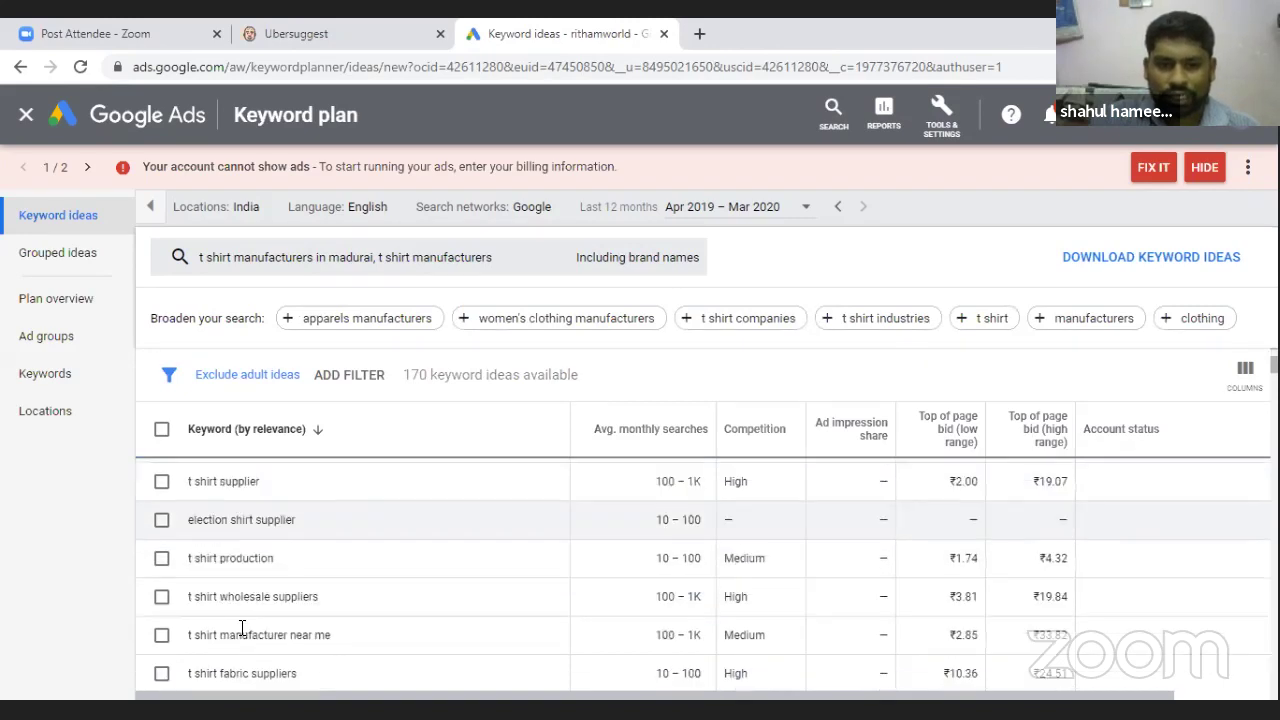
scroll(232, 576, "down", 1)
scroll(185, 600, "up", 1)
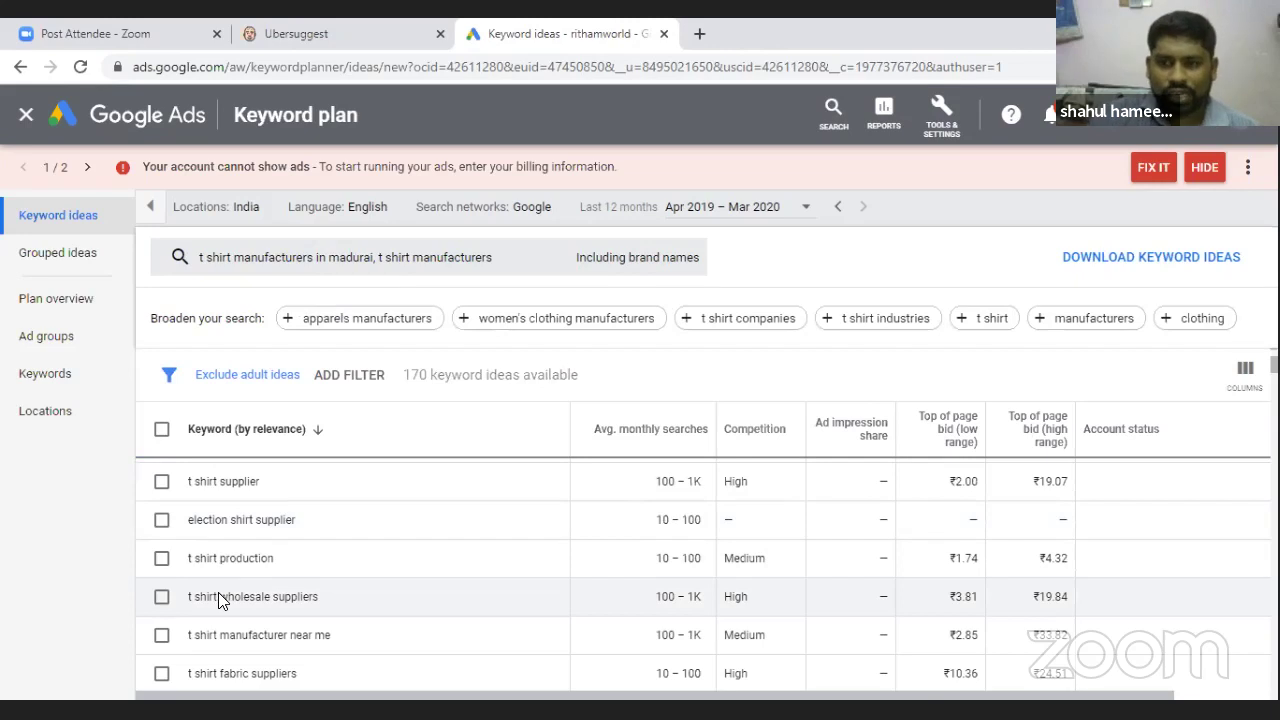
scroll(218, 597, "down", 1)
scroll(618, 330, "down", 2)
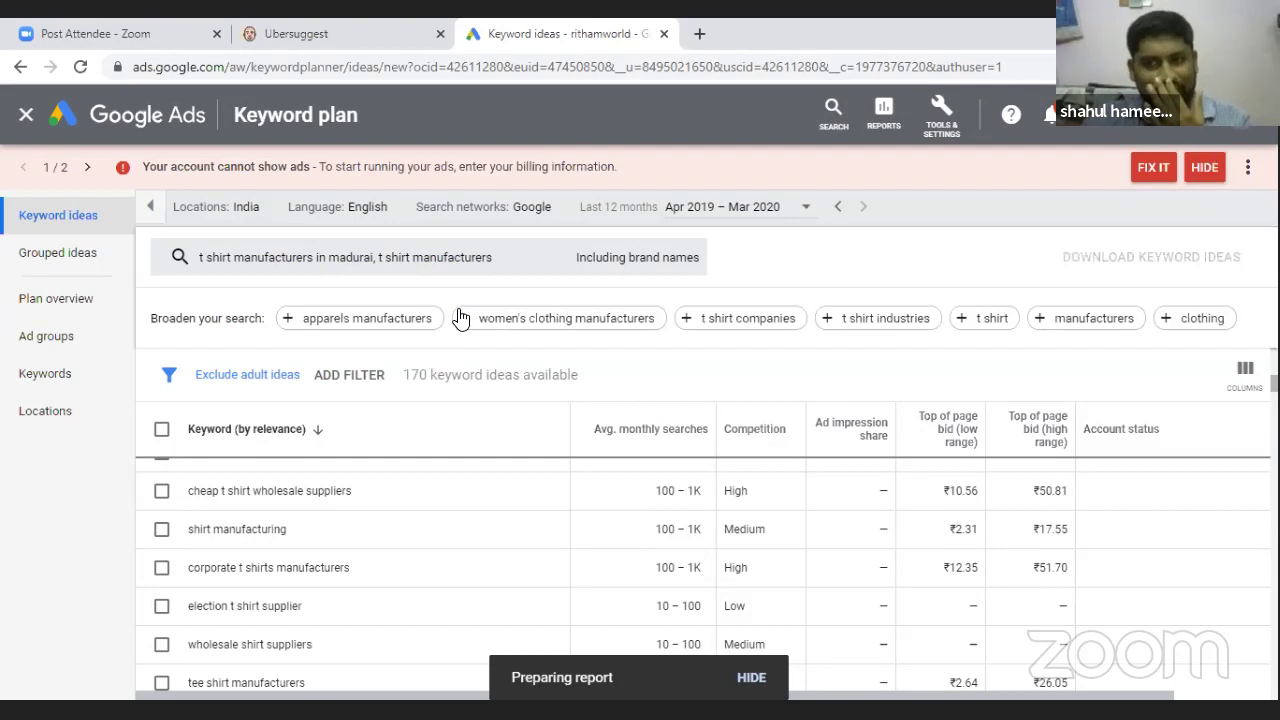
Step: Change the targeted location from India to 'Tamil Nadu, India' state and save
left_click(235, 208)
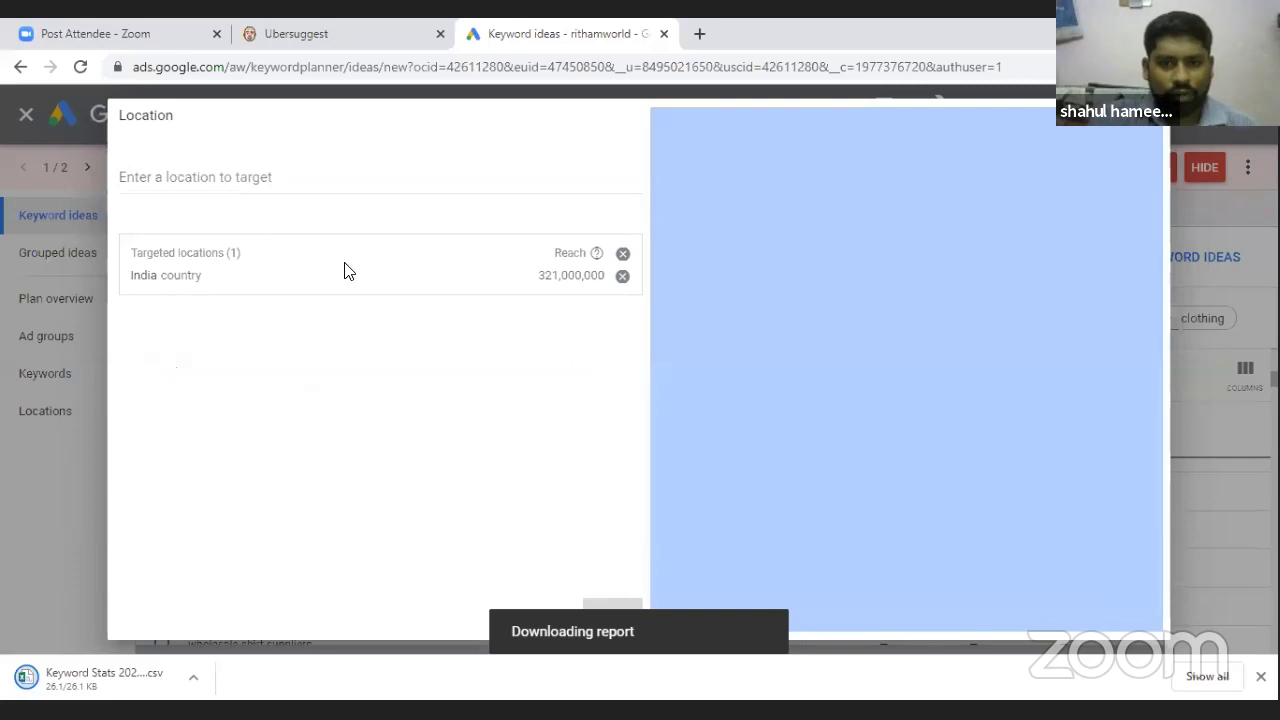
left_click(228, 206)
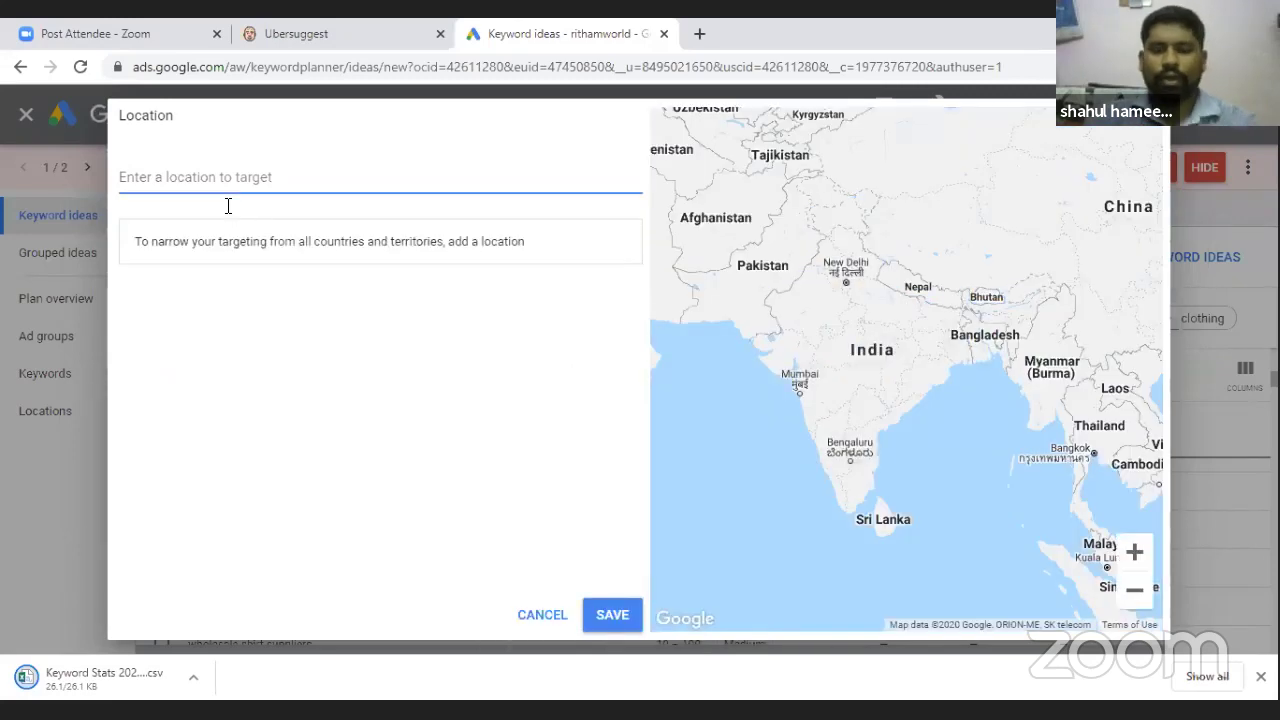
type("tam")
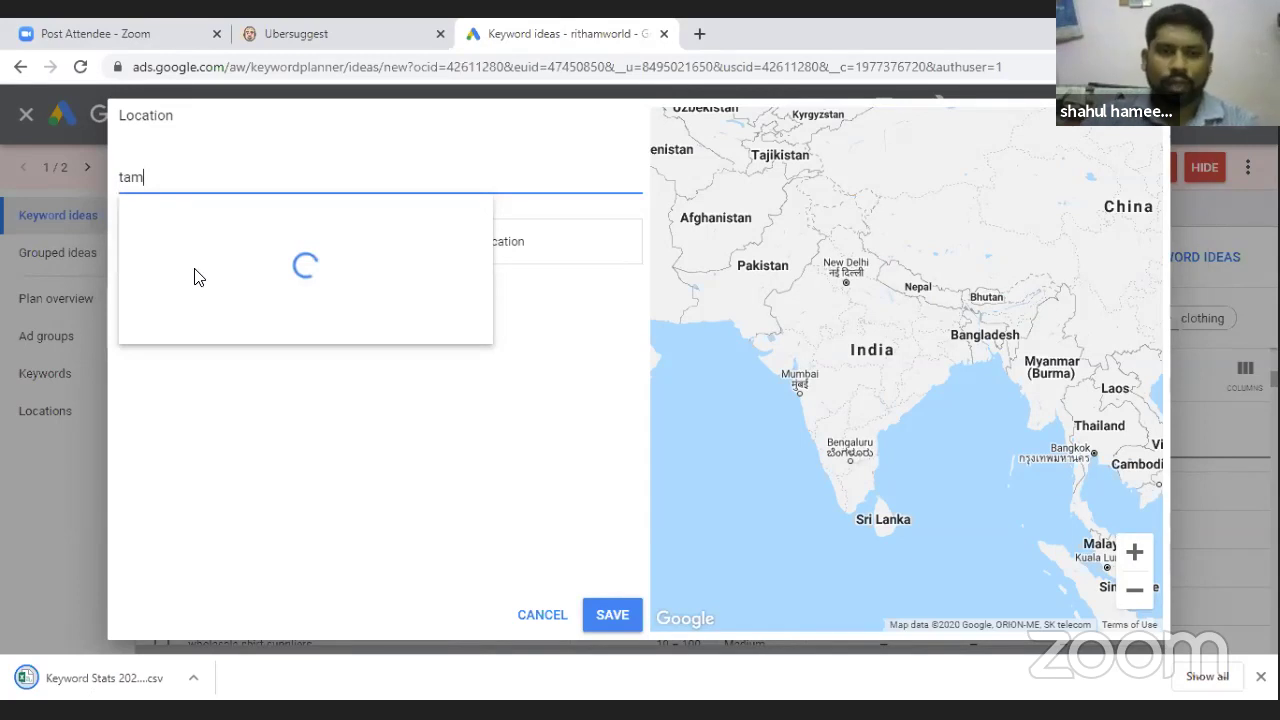
type("il")
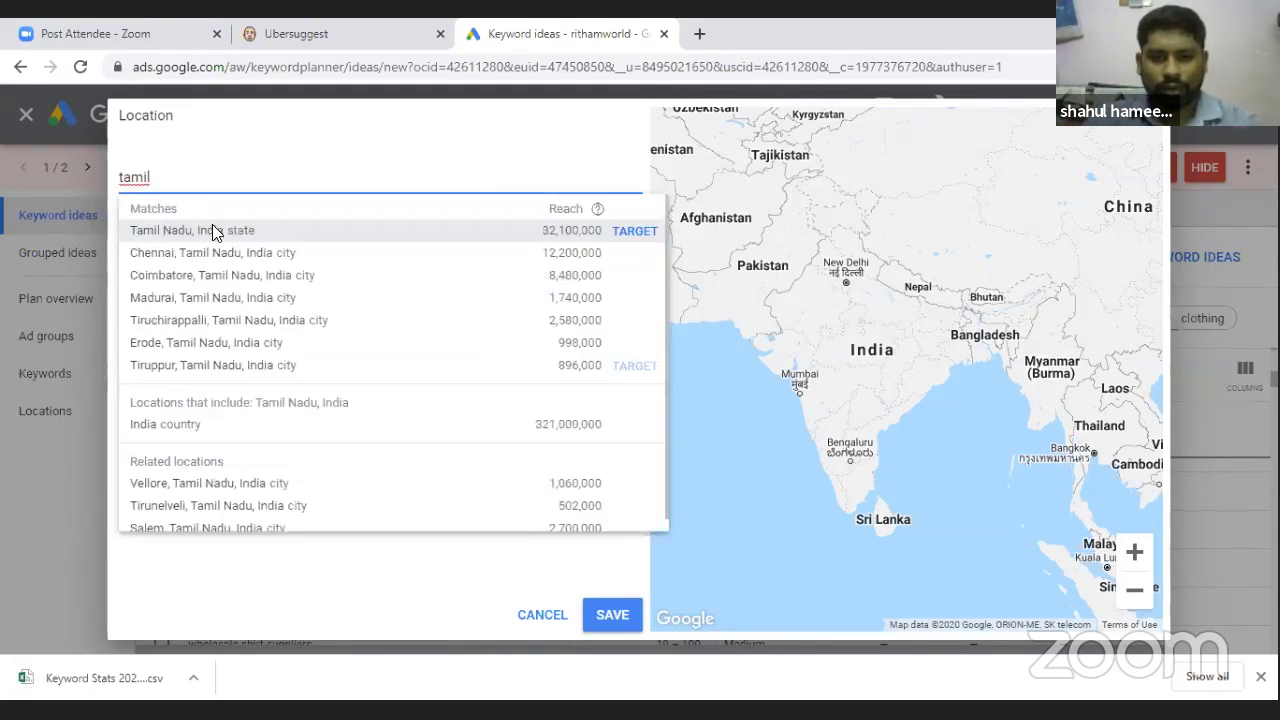
left_click(213, 232)
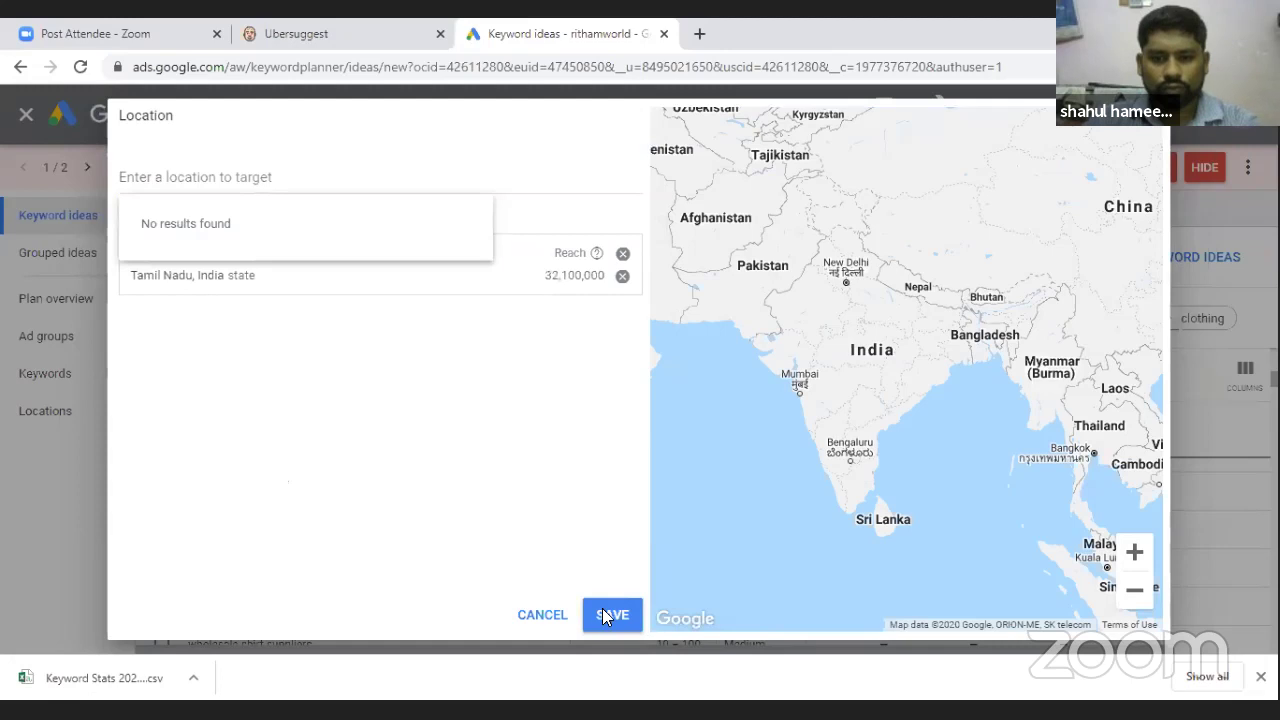
left_click(603, 614)
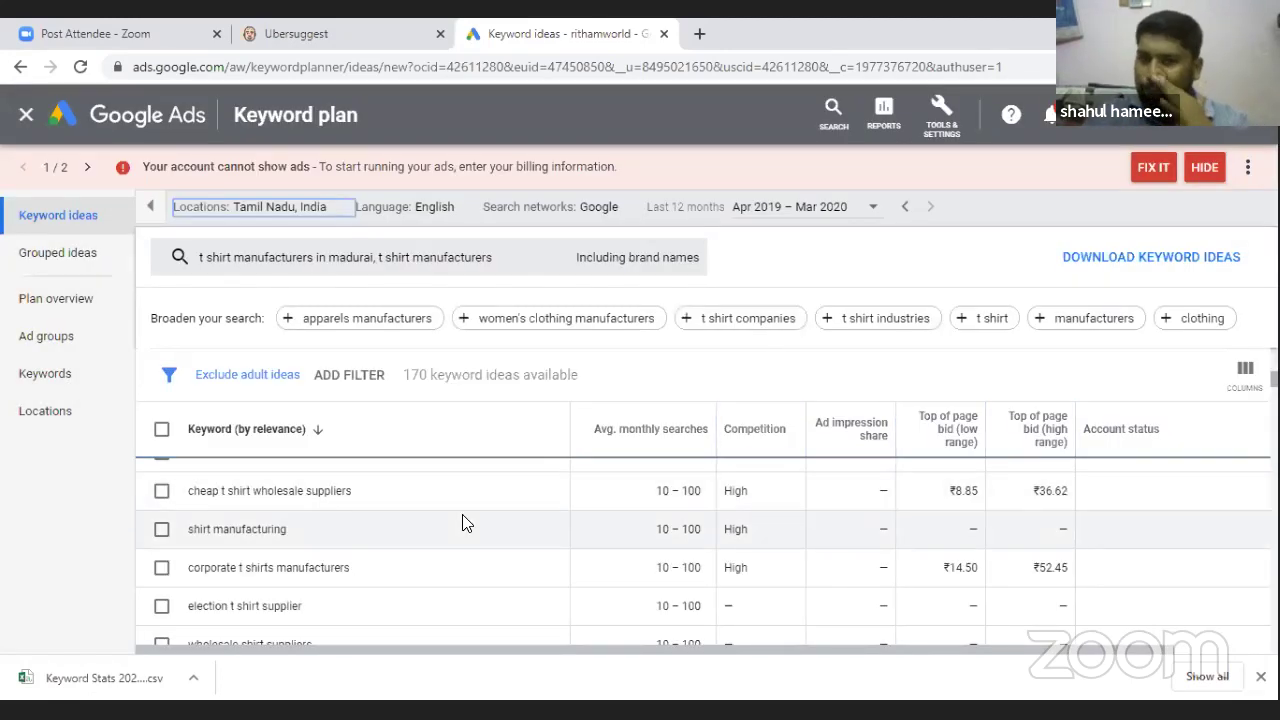
scroll(424, 530, "down", 3)
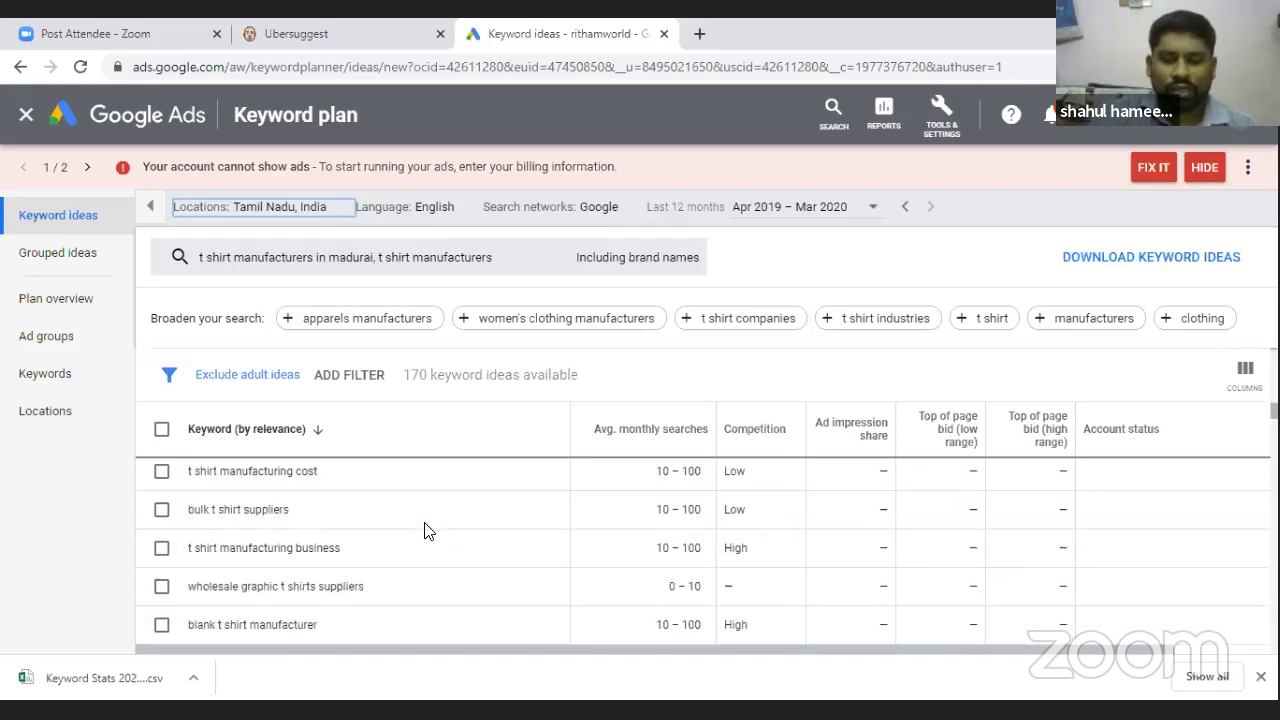
scroll(424, 530, "down", 5)
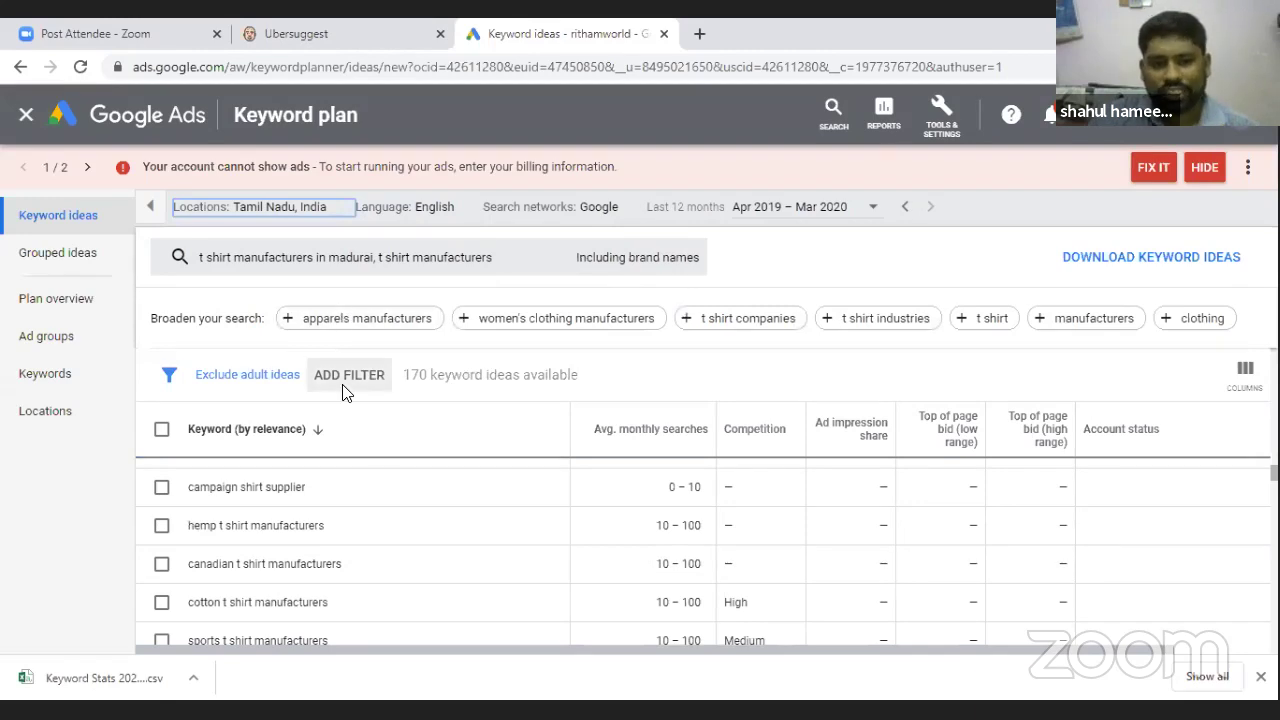
scroll(374, 472, "down", 3)
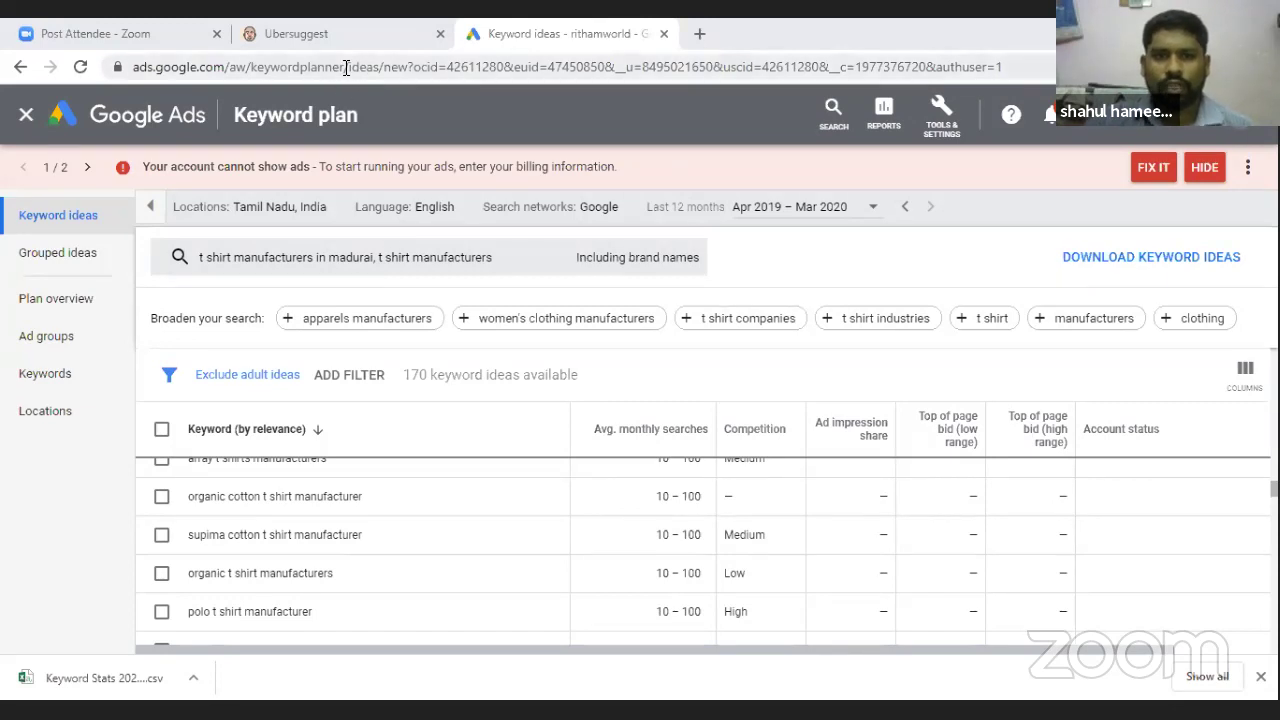
left_click_drag(346, 67, 283, 70)
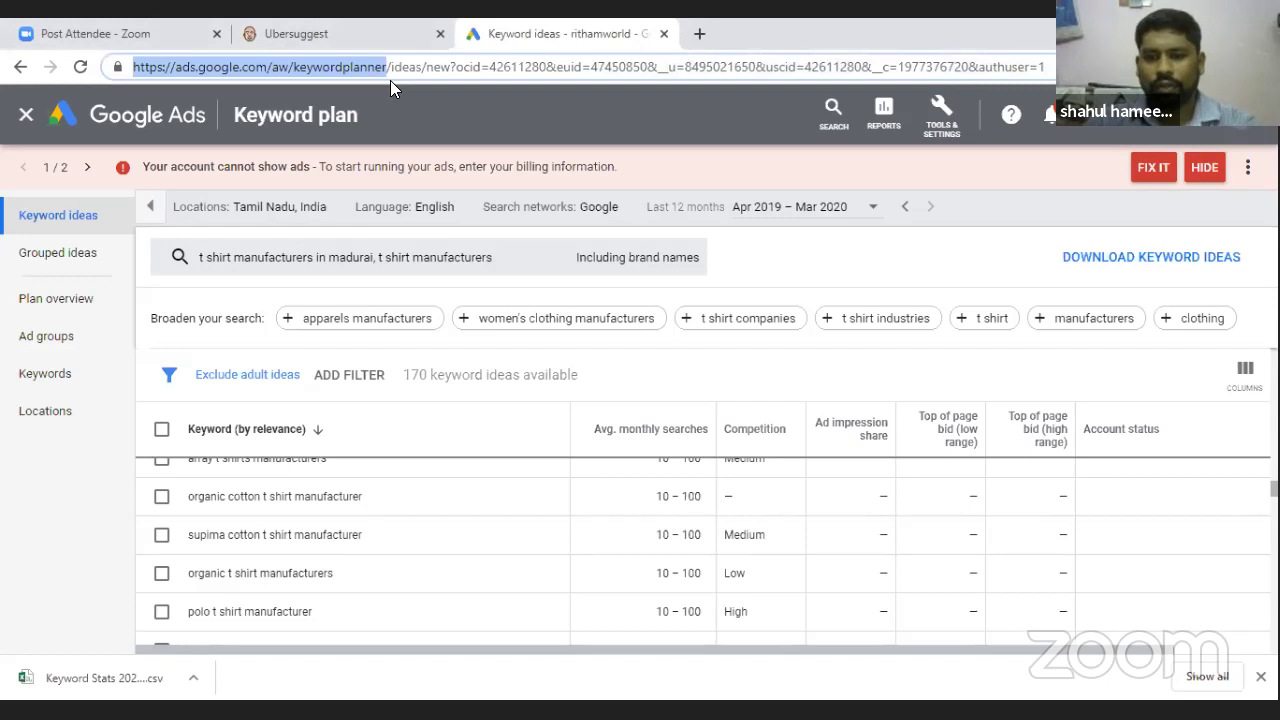
key("alt+Tab")
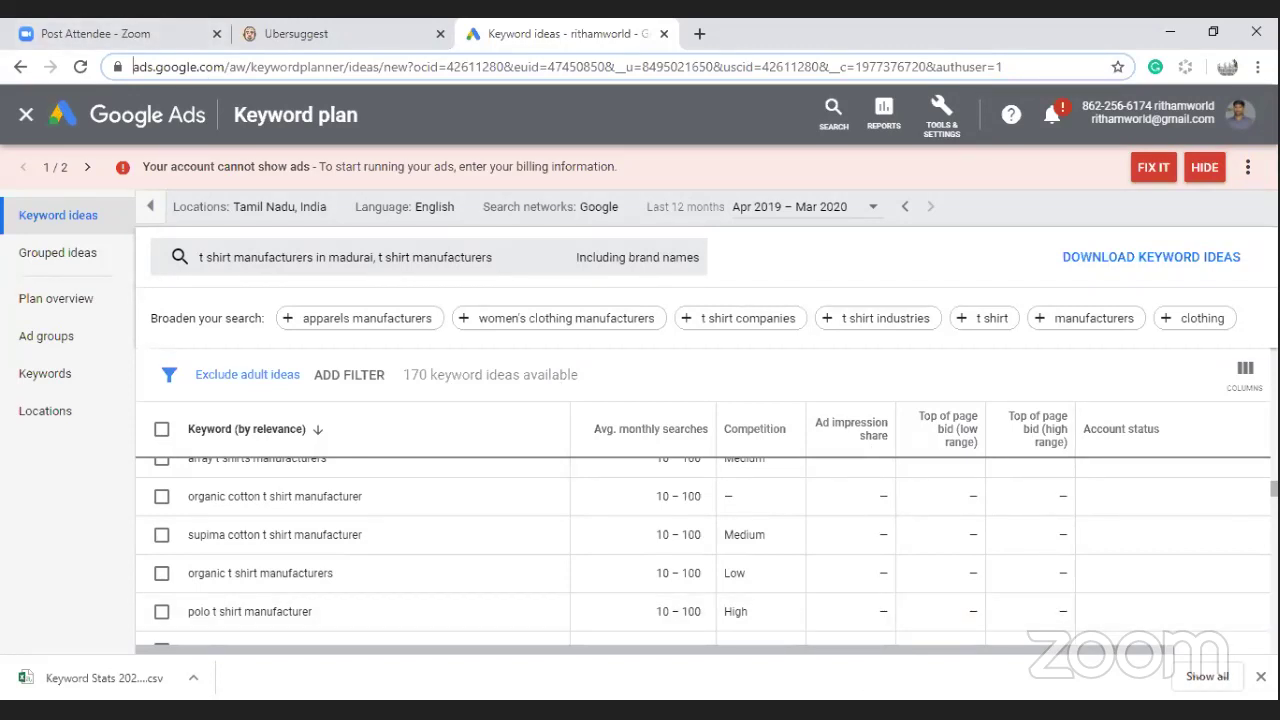
Step: Leave the Keyword Planner ideas and bring up the 'Post Attendee - Zoom' browser tab
key("alt+Tab")
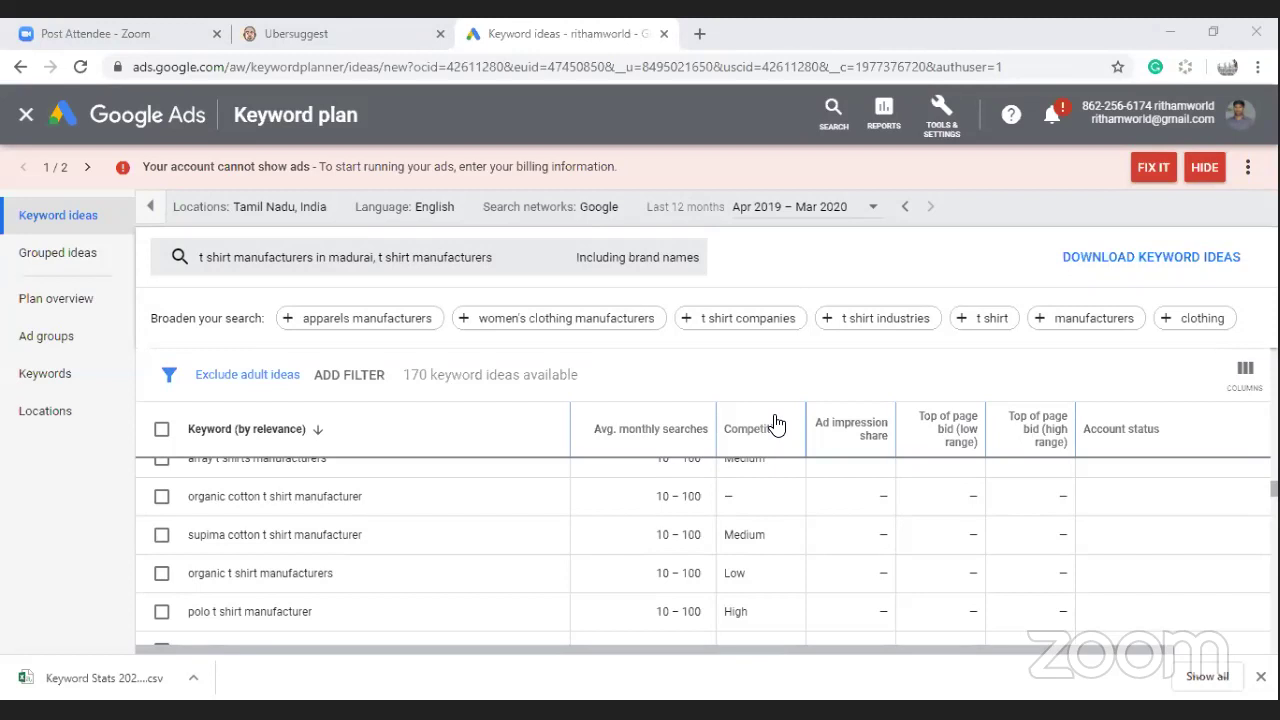
left_click(25, 28)
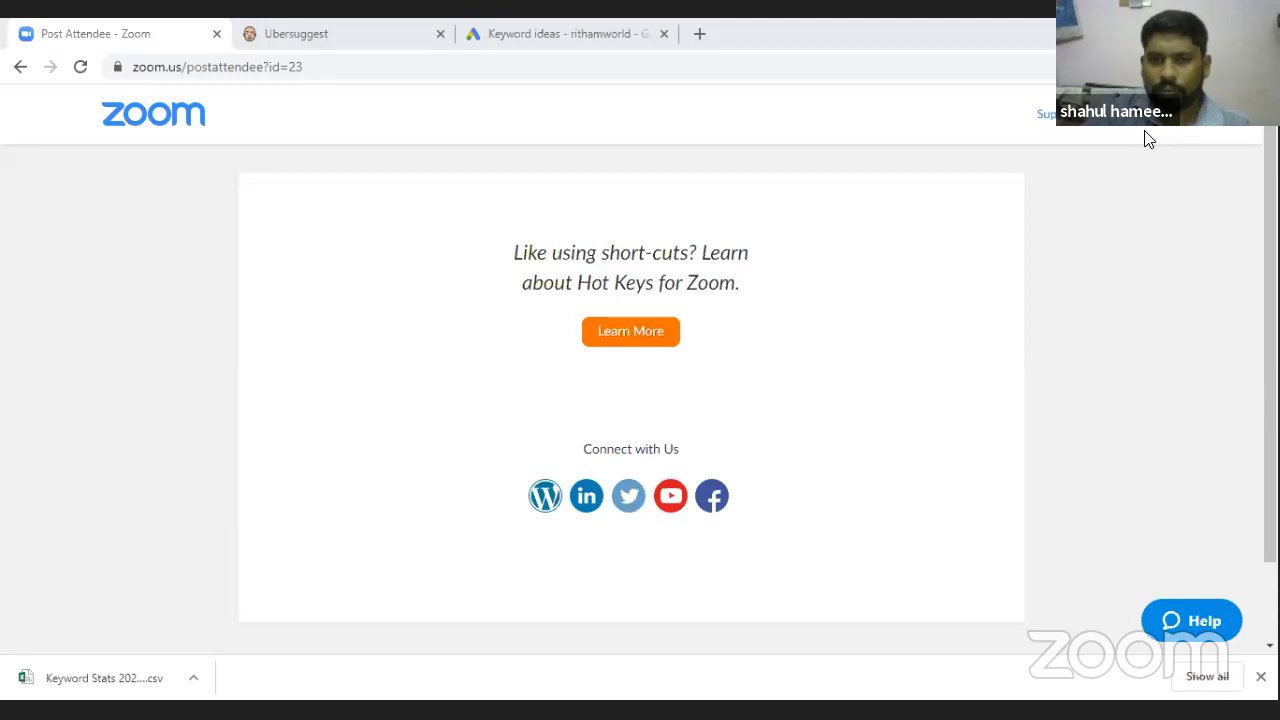
Step: Cycle back through the tabs to the Keyword Planner ideas, then the Ubersuggest results
key("ctrl+shift+Tab")
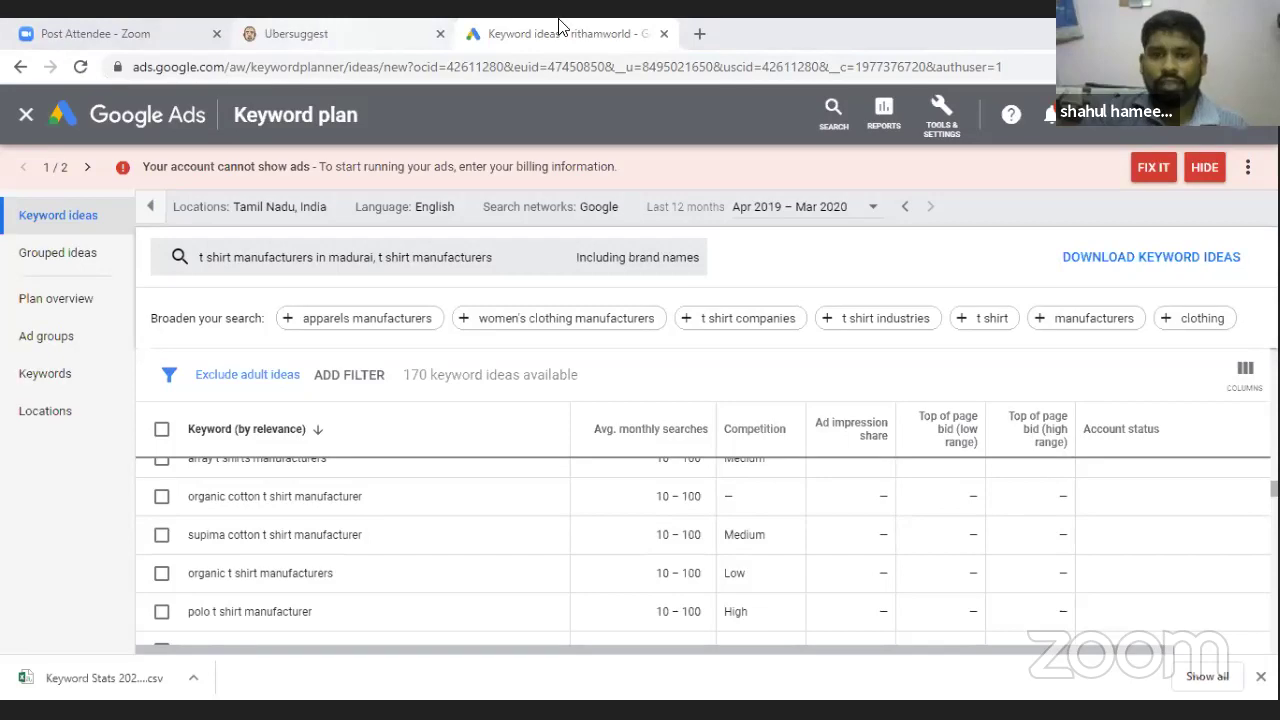
key("ctrl+shift+Tab")
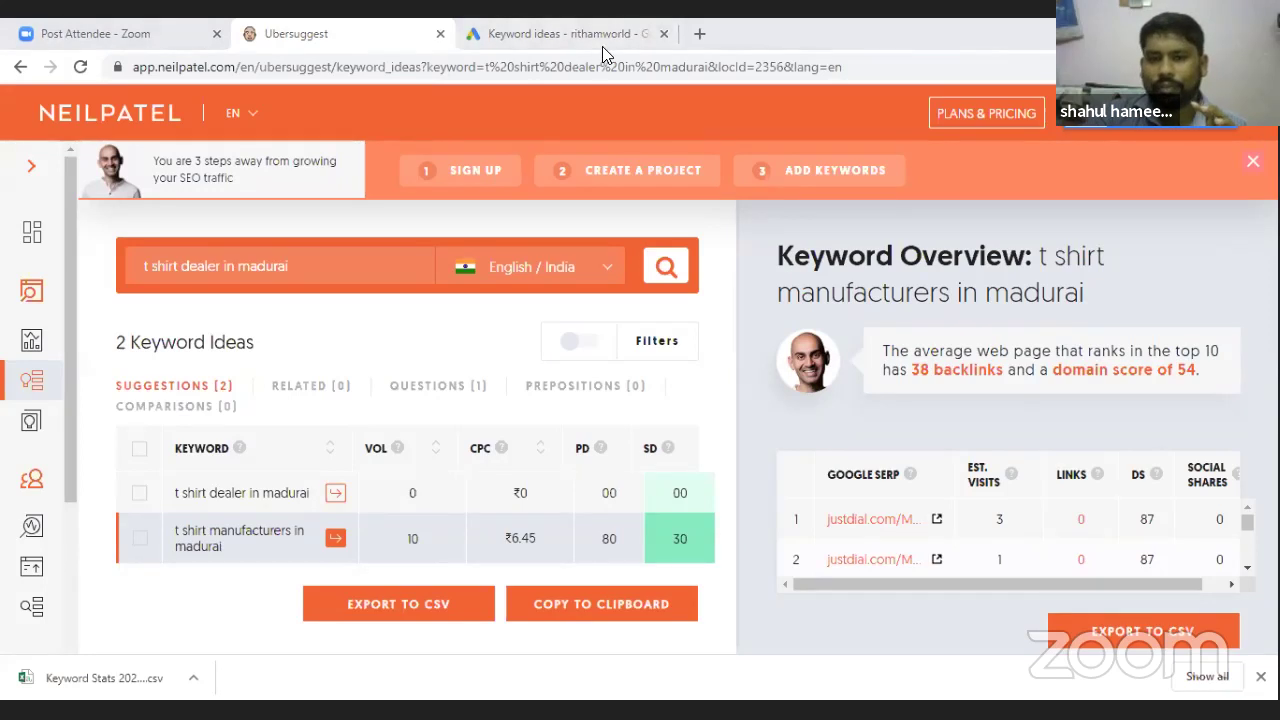
Step: Return to the Keyword Planner ideas tab, then open a new blank browser tab
left_click(560, 33)
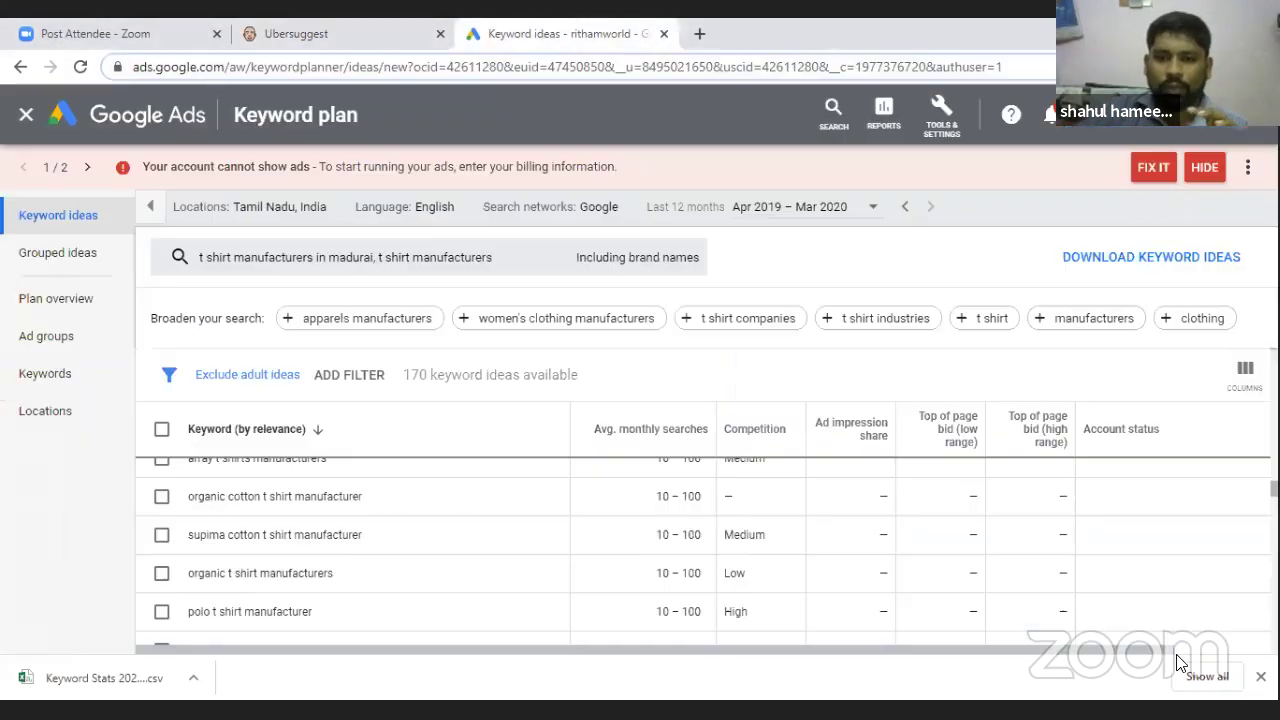
left_click(700, 31)
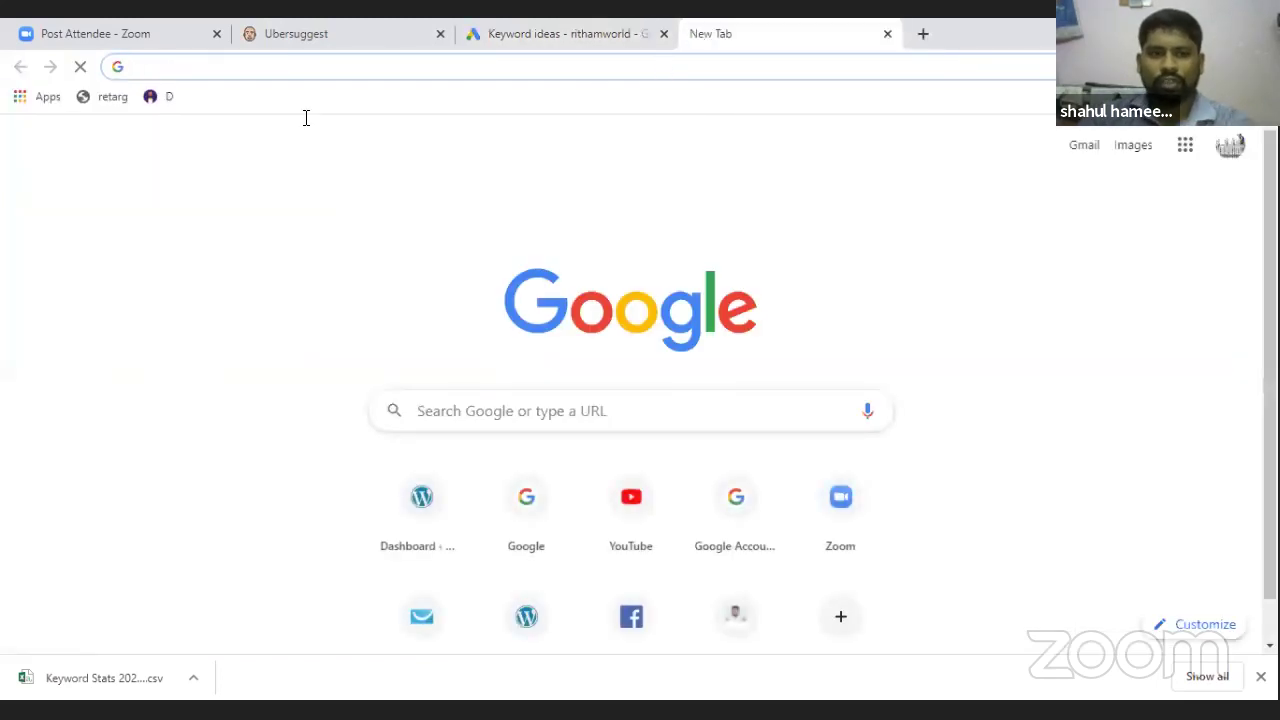
Step: Load tamilonlinebusiness.com from the address bar, correcting the autocompleted suggestions
type("ta")
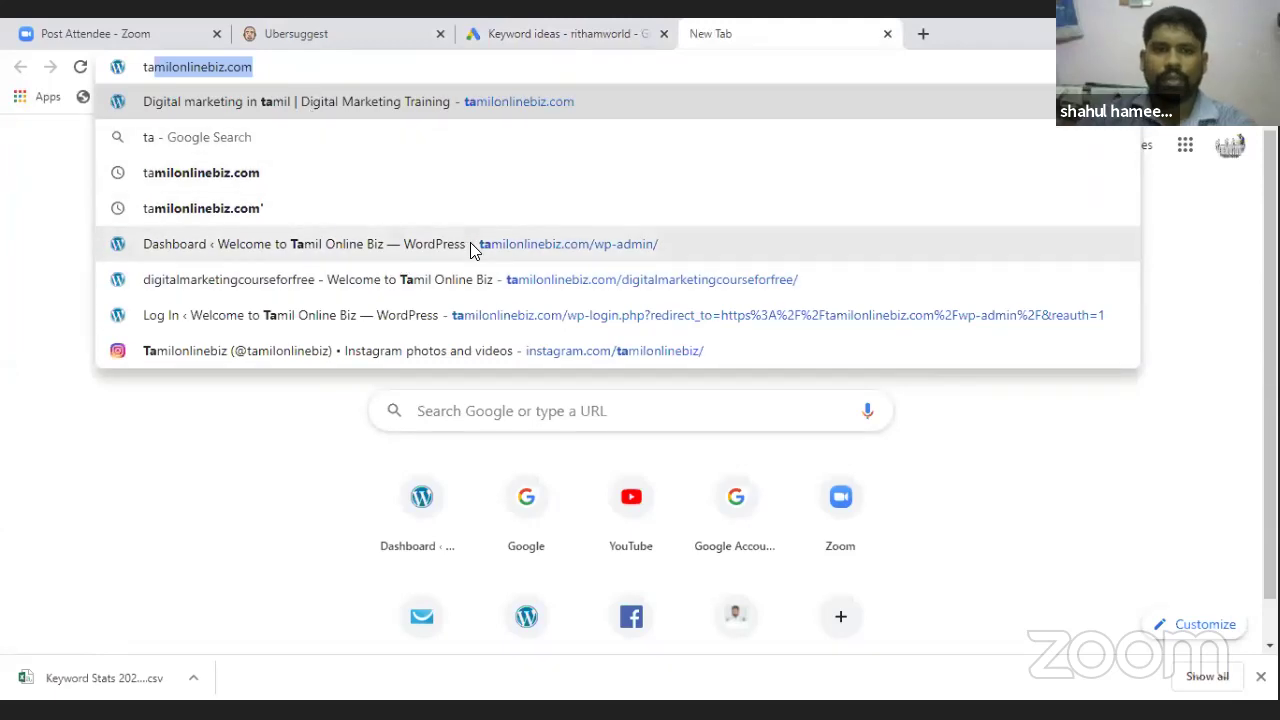
key("BackSpace")
key("BackSpace")
key("BackSpace")
type("tamil")
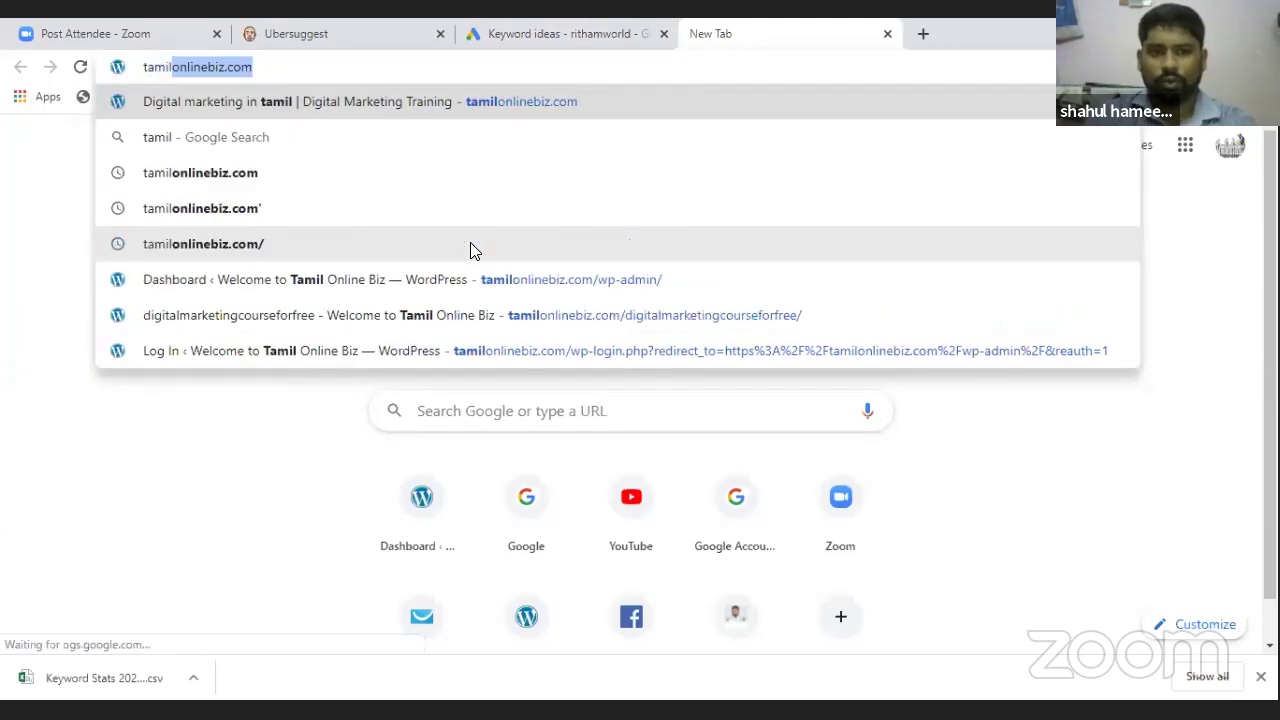
type("online")
key("BackSpace")
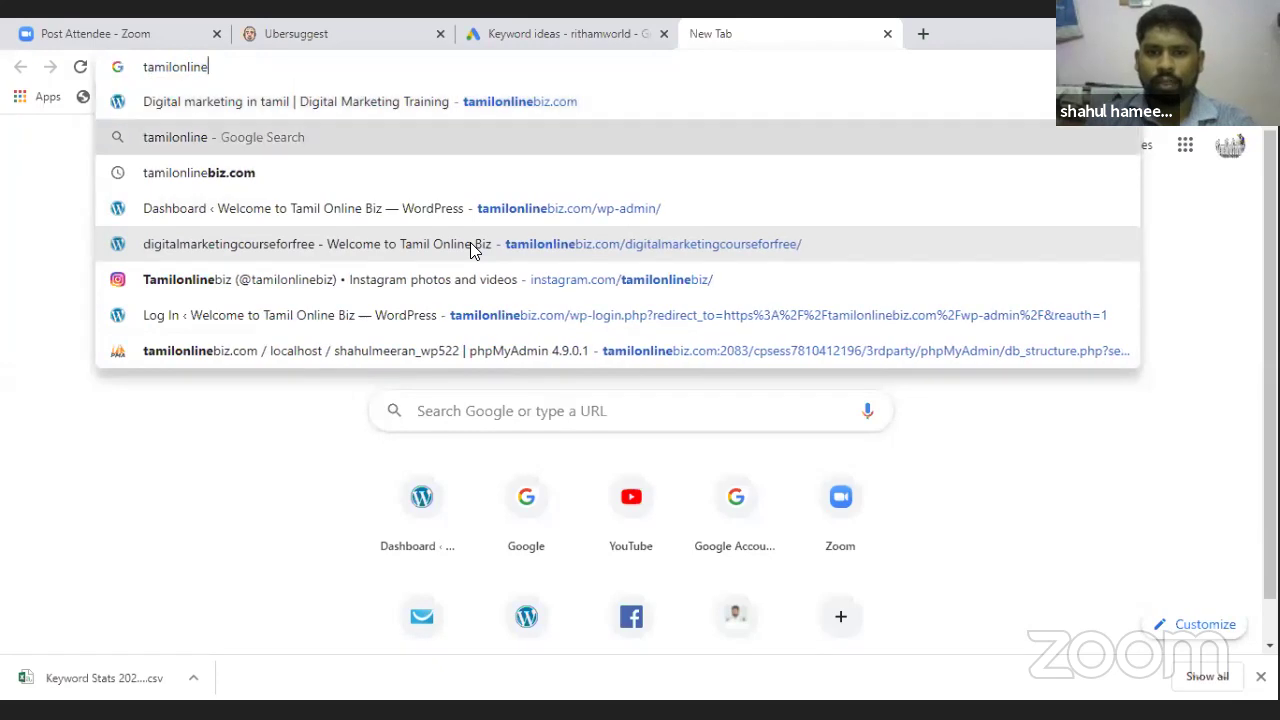
type("bus")
key("Return")
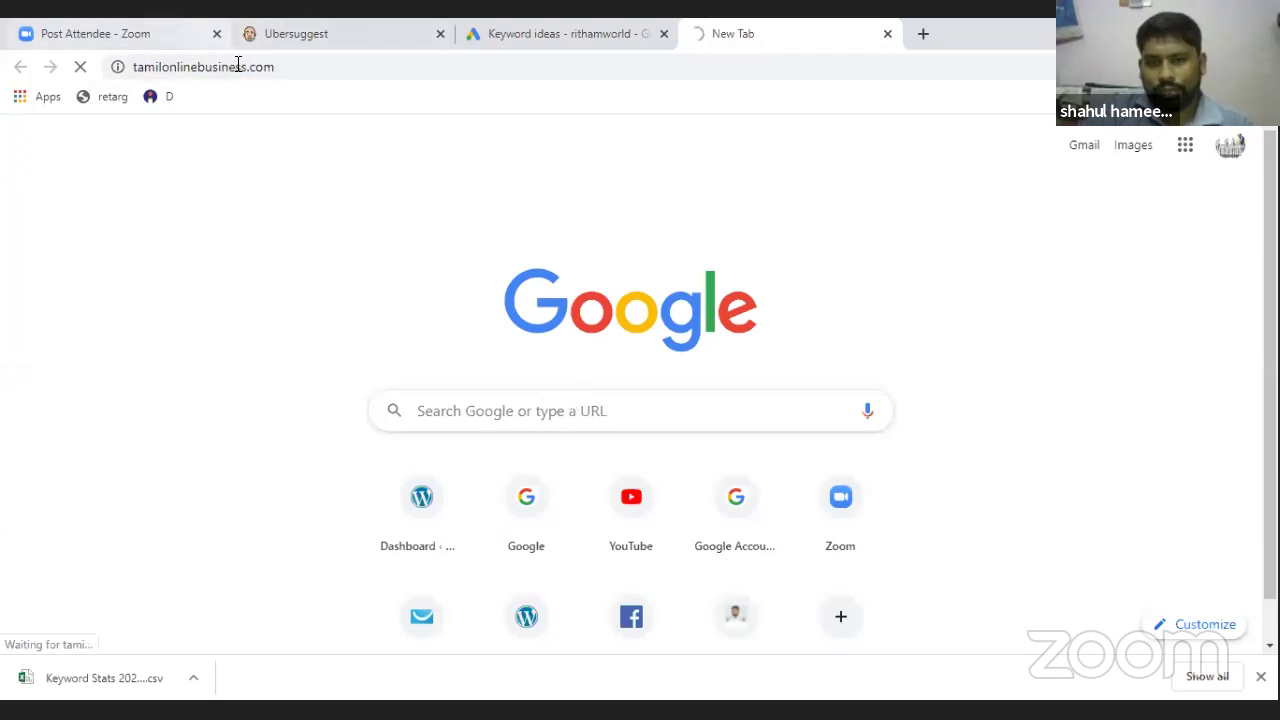
Step: Append /wp-admin to the site address to reach the WordPress login page
left_click(358, 77)
left_click(386, 72)
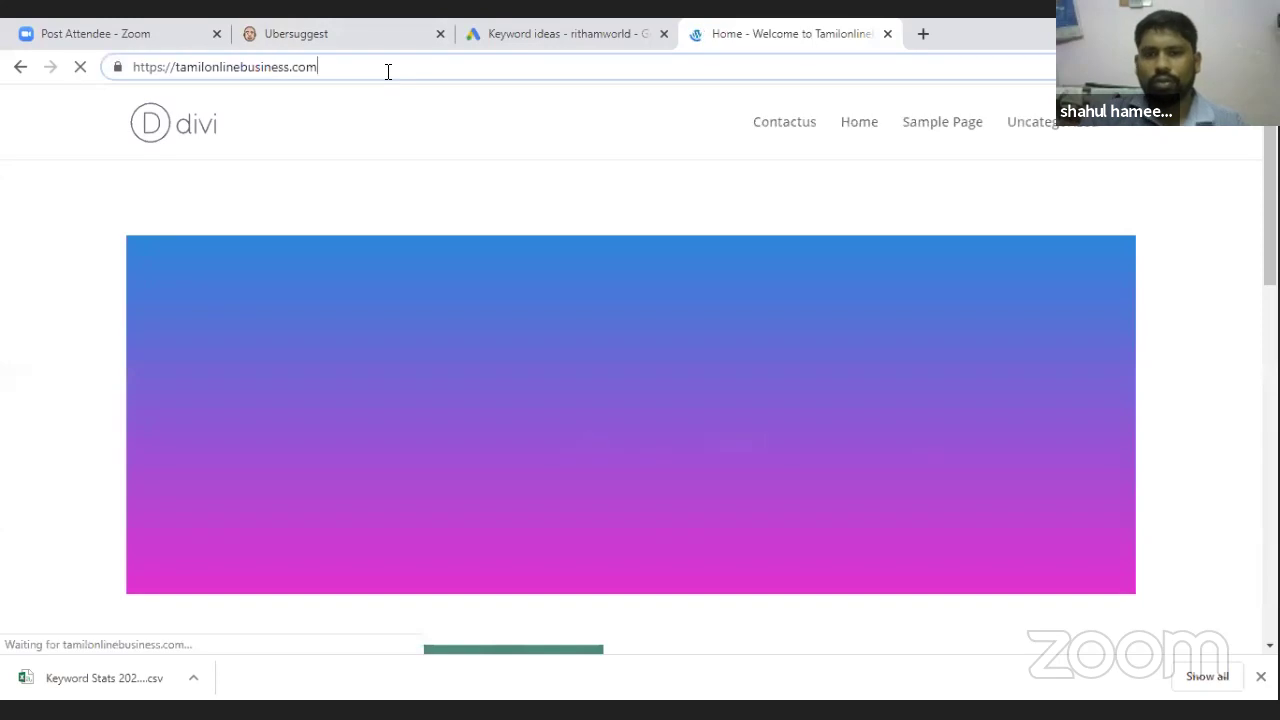
type("/c")
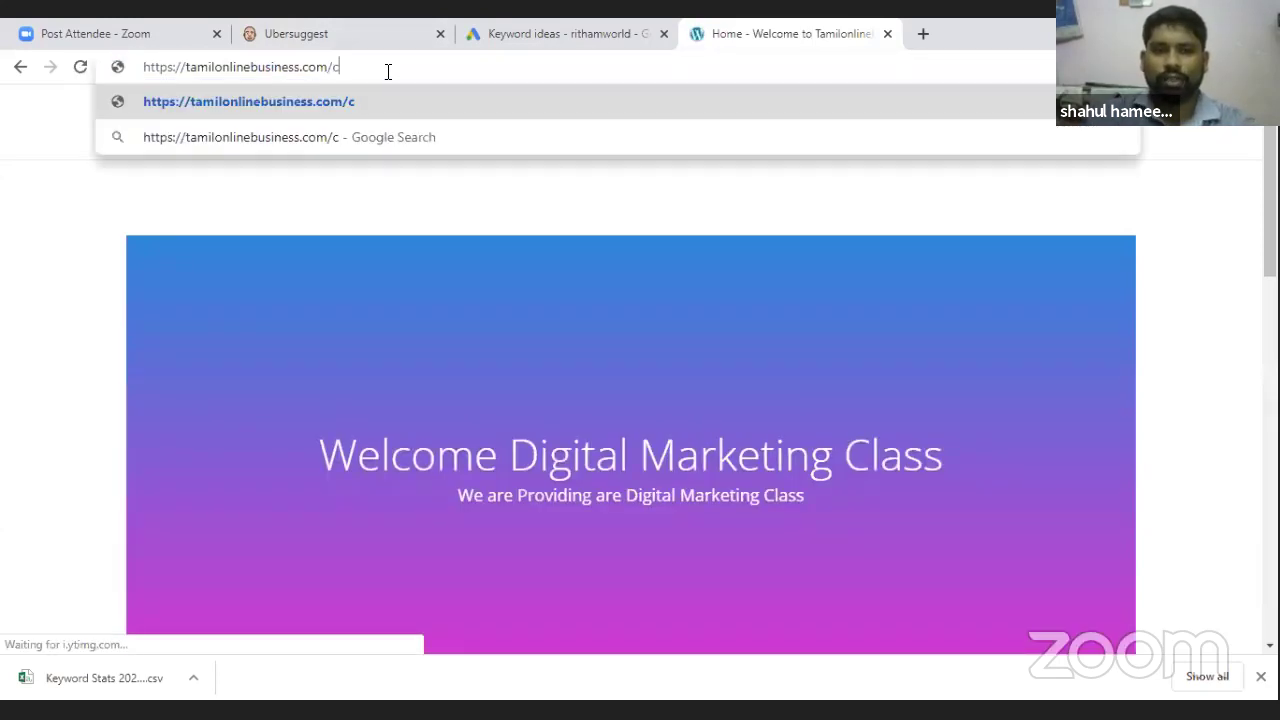
key("BackSpace")
type("wp-admin")
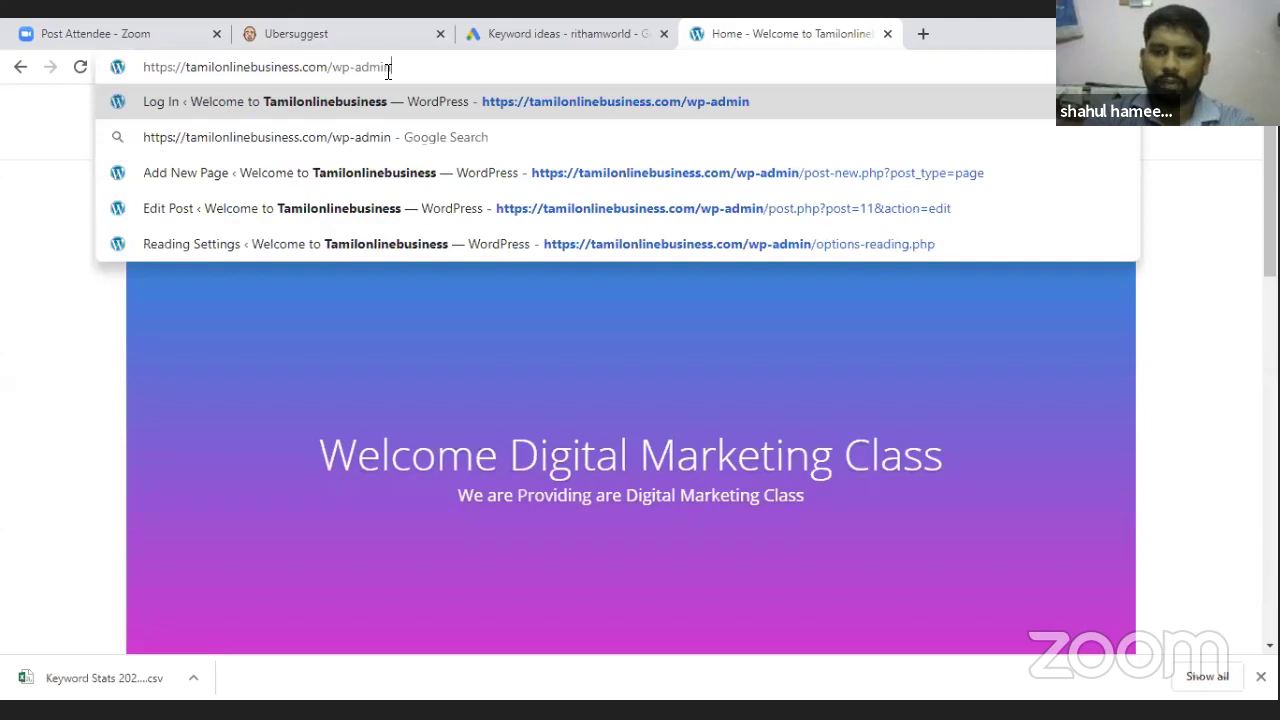
key("Return")
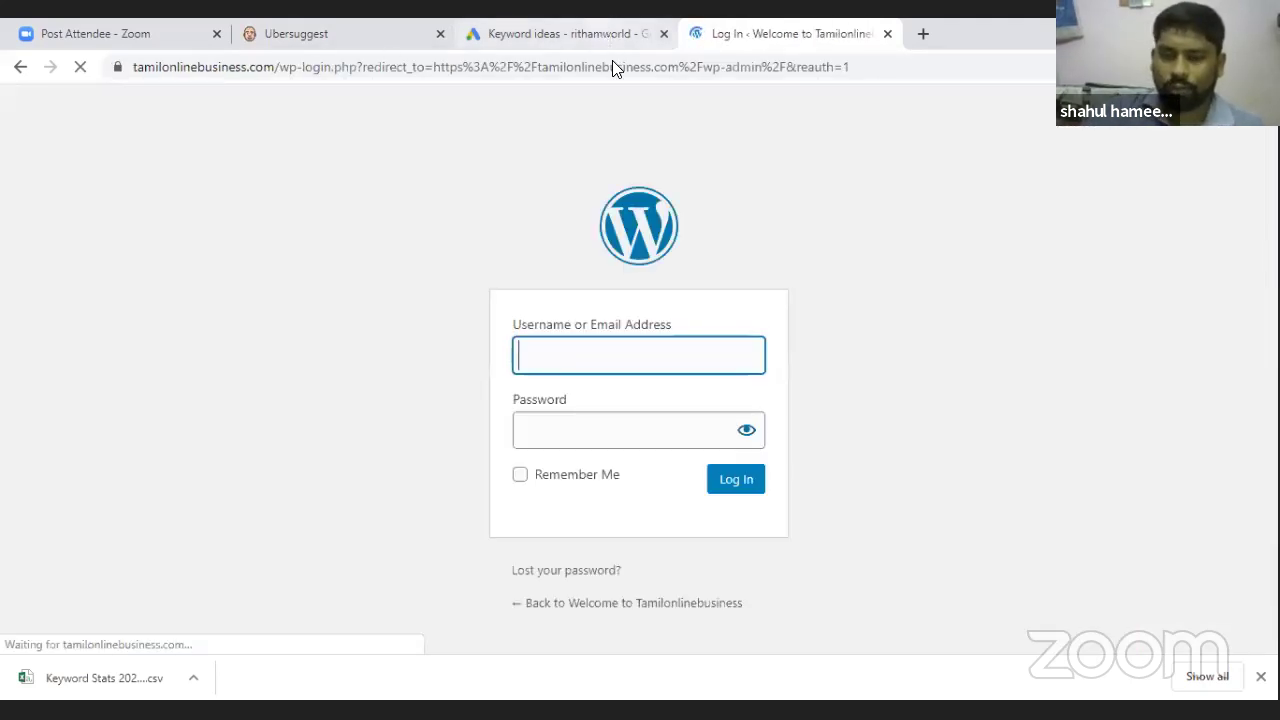
left_click(644, 350)
Step: Log in with the site's admin username and password
type("tamilonline")
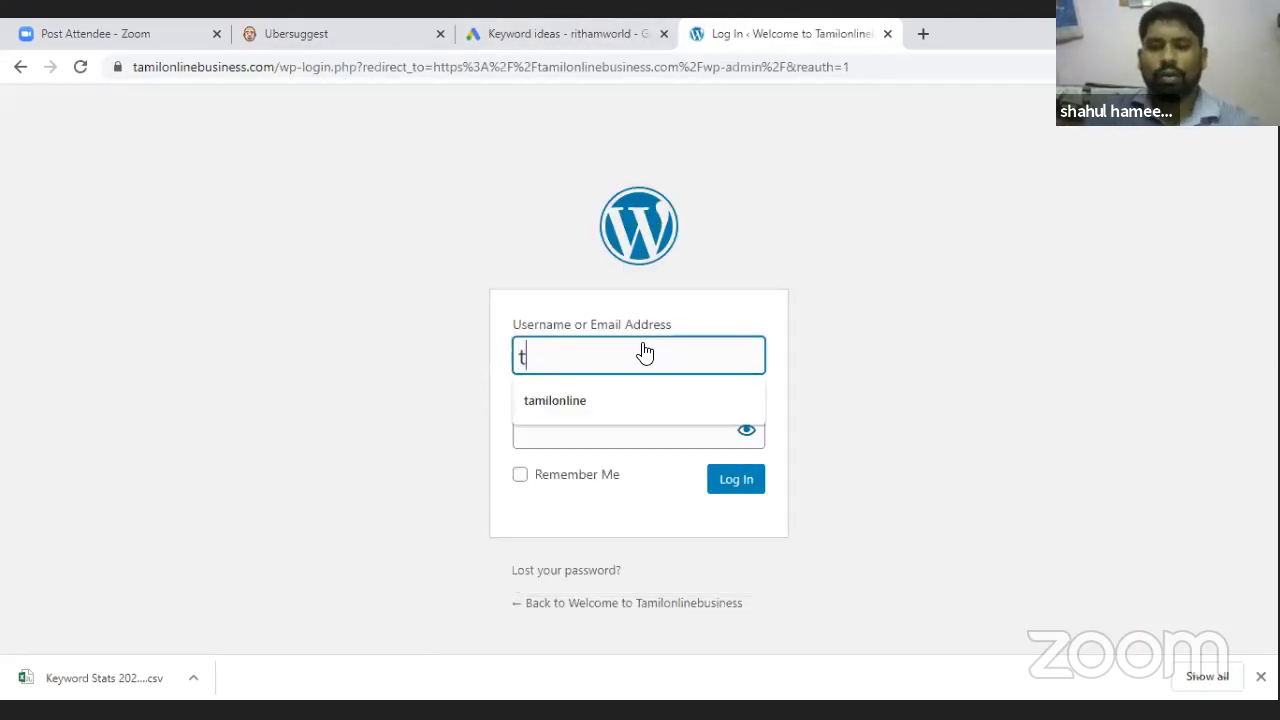
key("Tab")
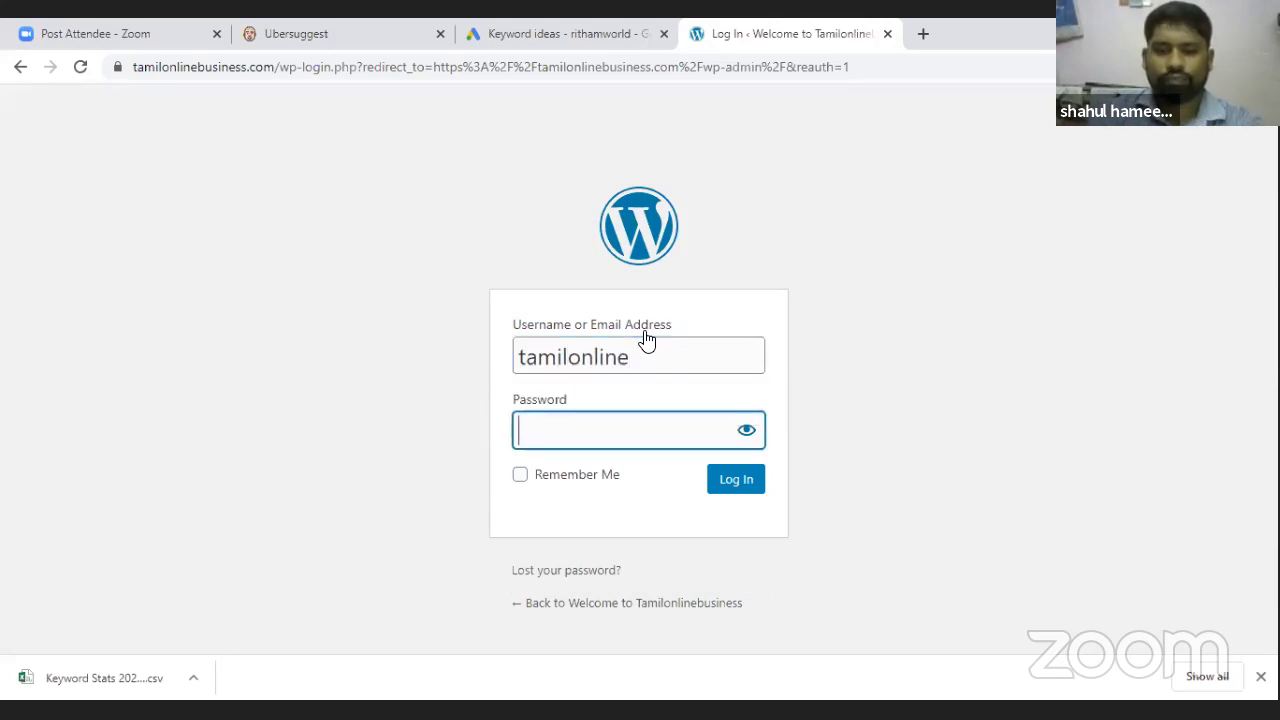
type("********")
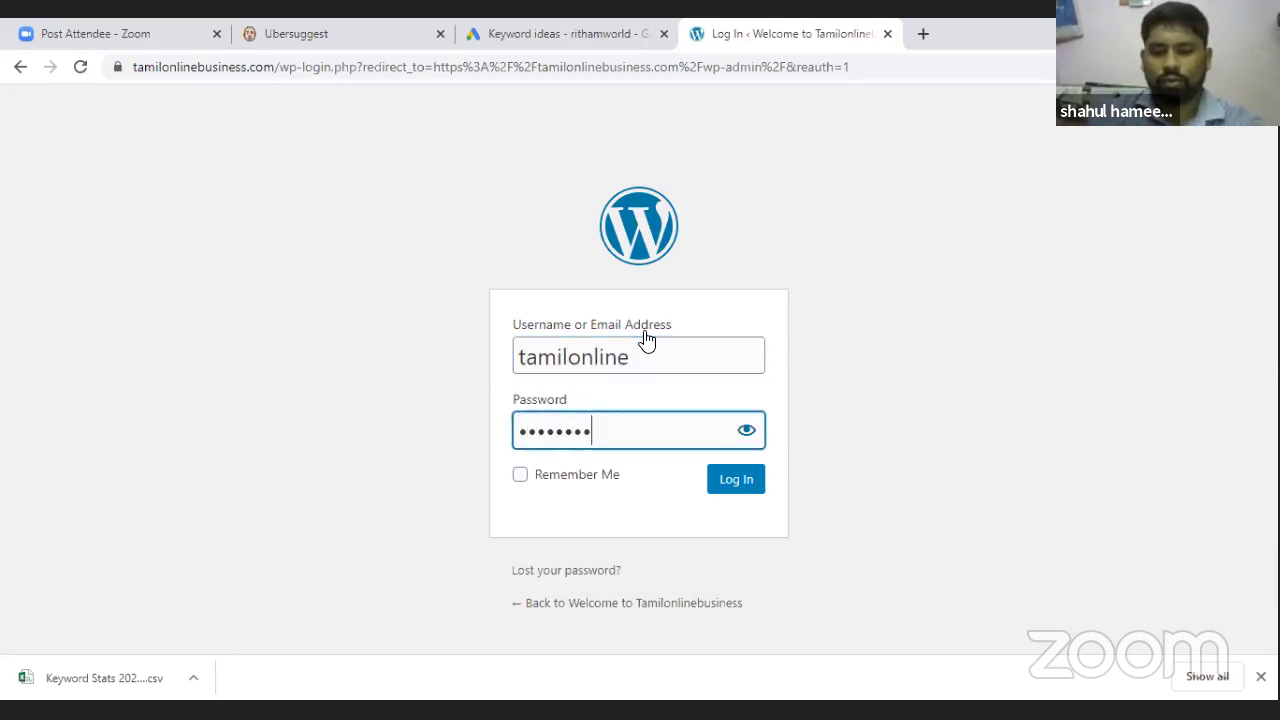
type("*")
key("Return")
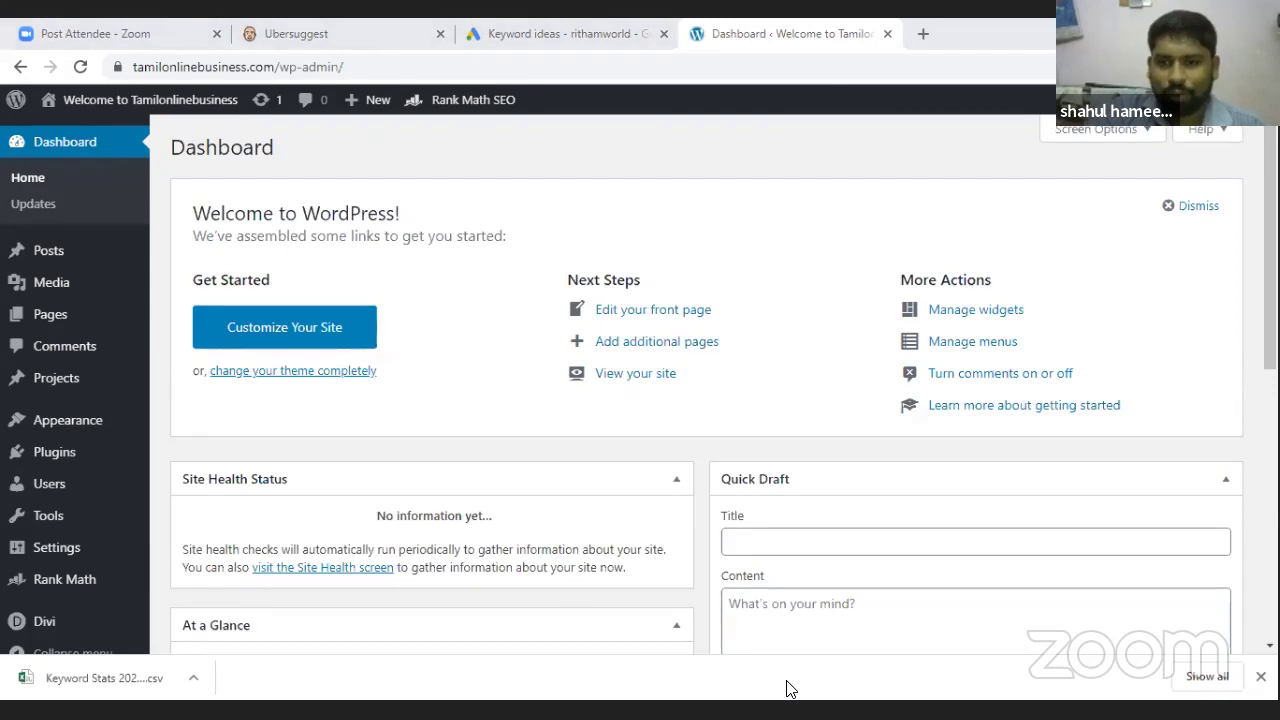
Step: Check the saved keyword in Notepad, then create a new post via Posts > Add New
key("alt+Tab")
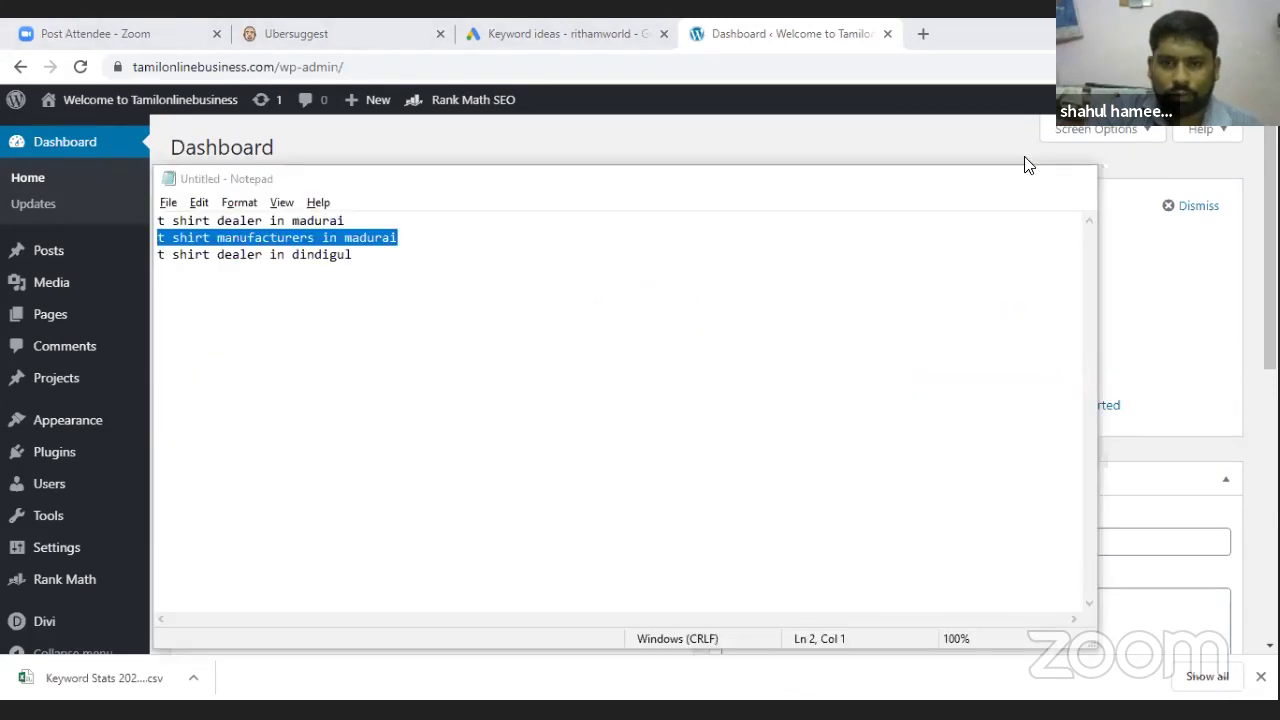
key("alt+Tab")
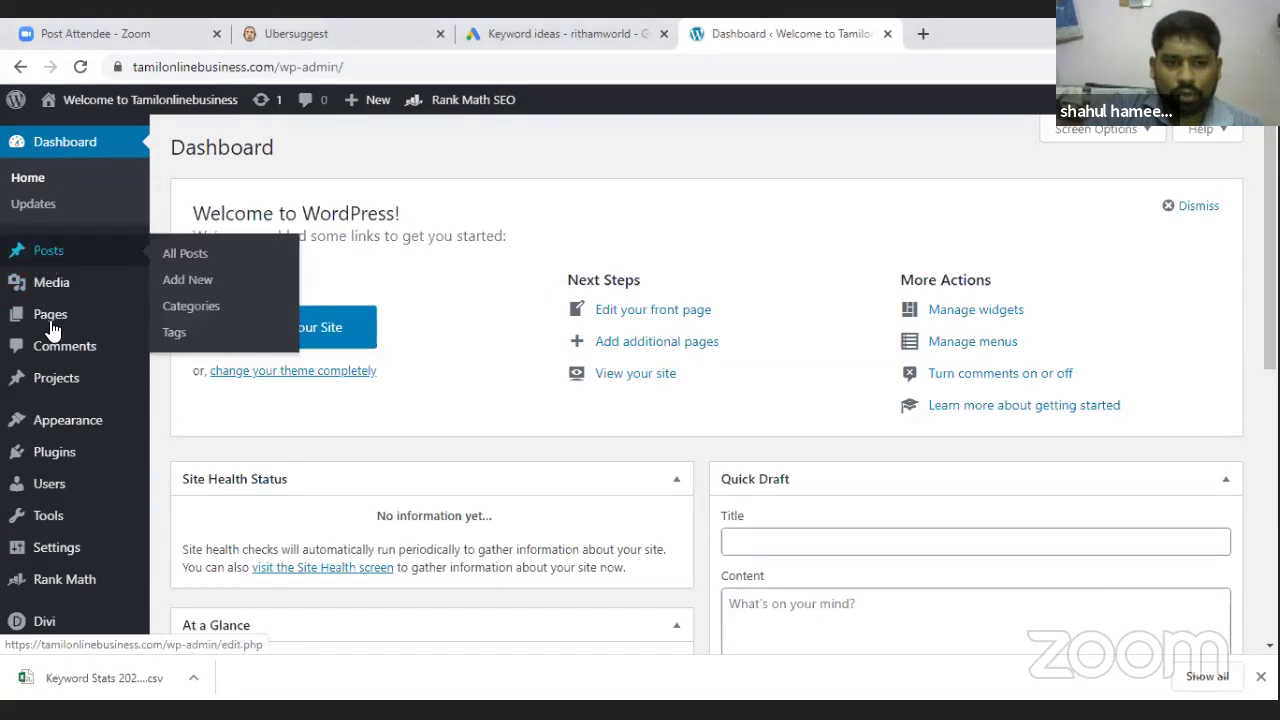
mouse_move(52, 329)
mouse_move(53, 270)
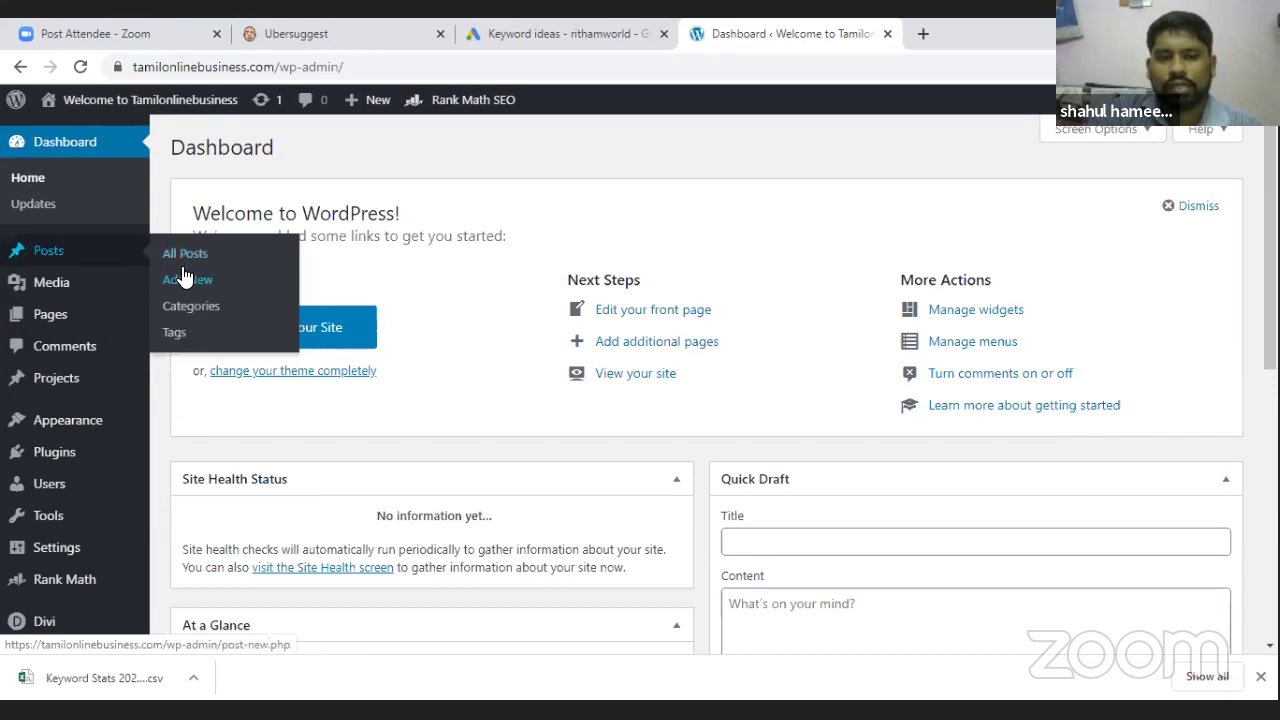
left_click(183, 279)
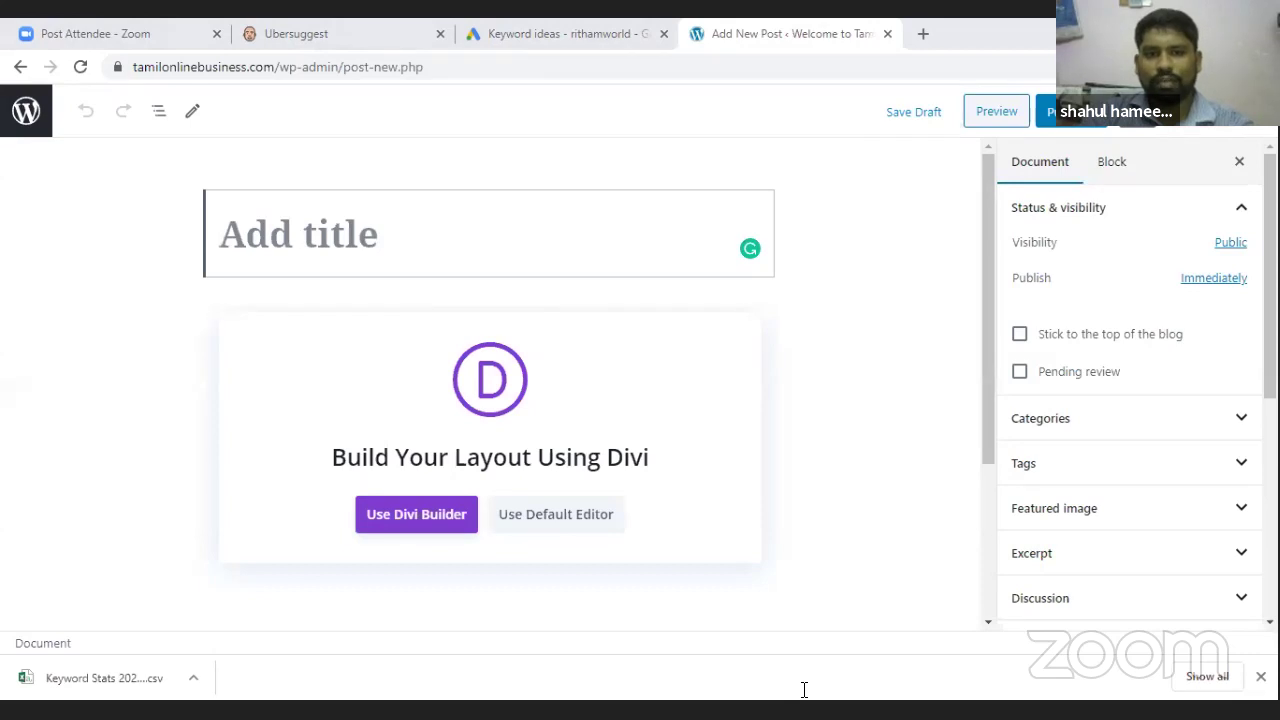
Step: Paste 't shirt manufacturers in madurai' as the post title and verify the text
left_click(386, 225)
type("t shirt manufacturers in madurai")
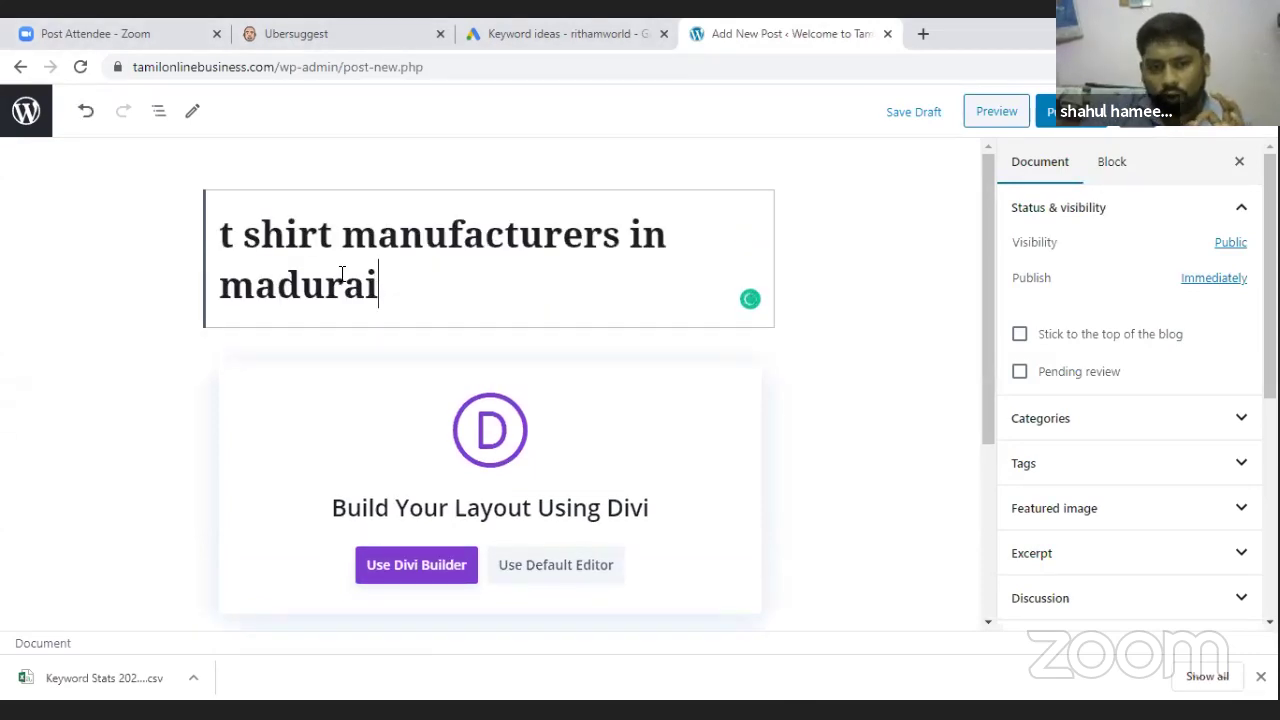
key("ctrl+a")
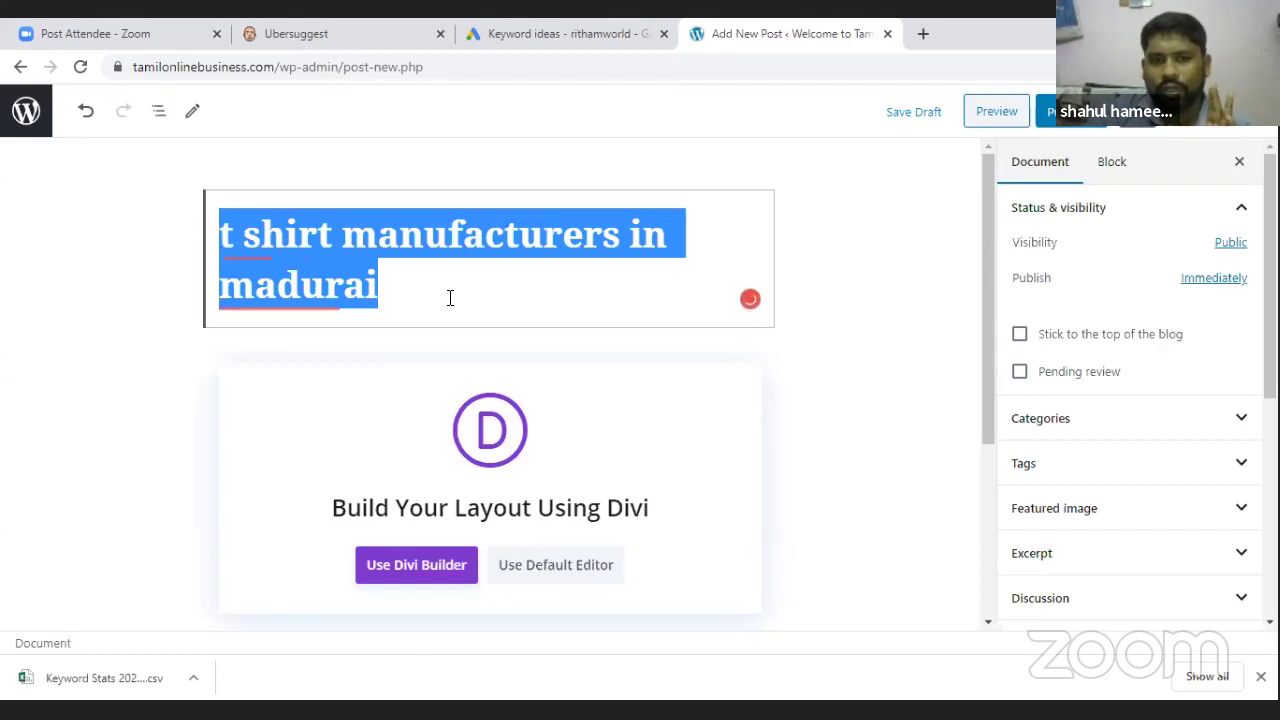
left_click(430, 291)
left_click_drag(397, 291, 213, 230)
key("ctrl+c")
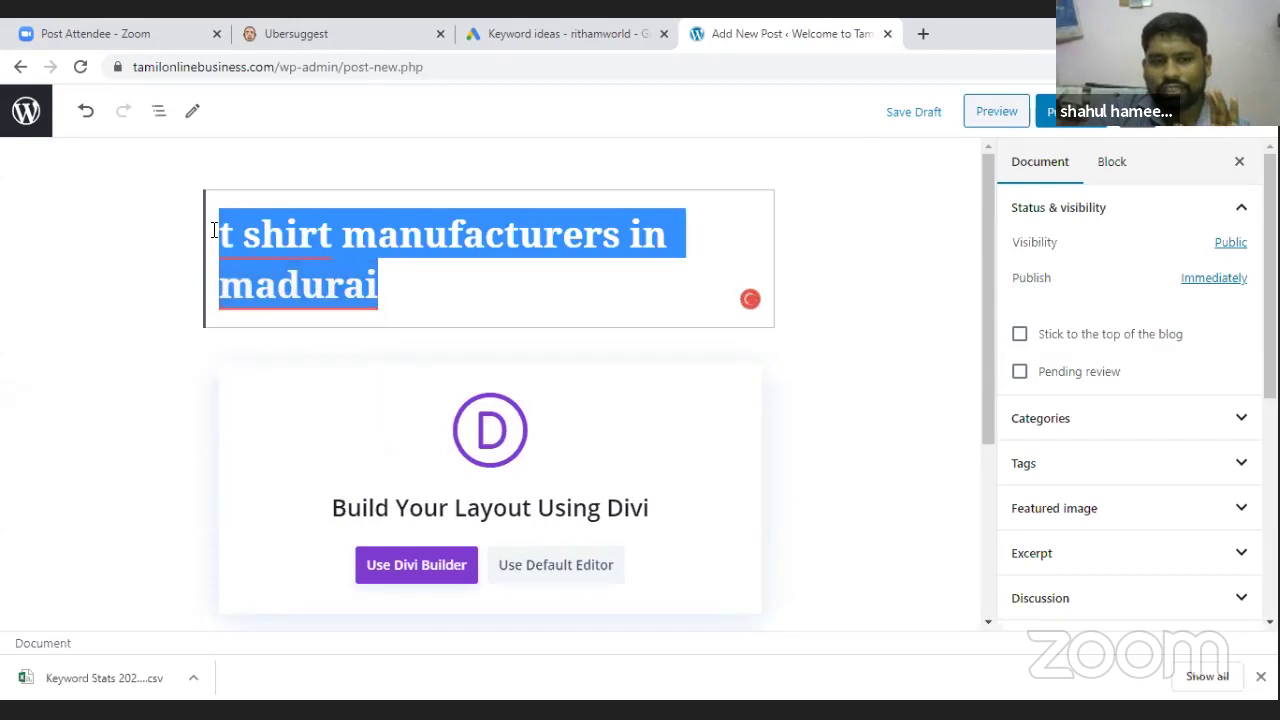
left_click_drag(136, 70, 272, 64)
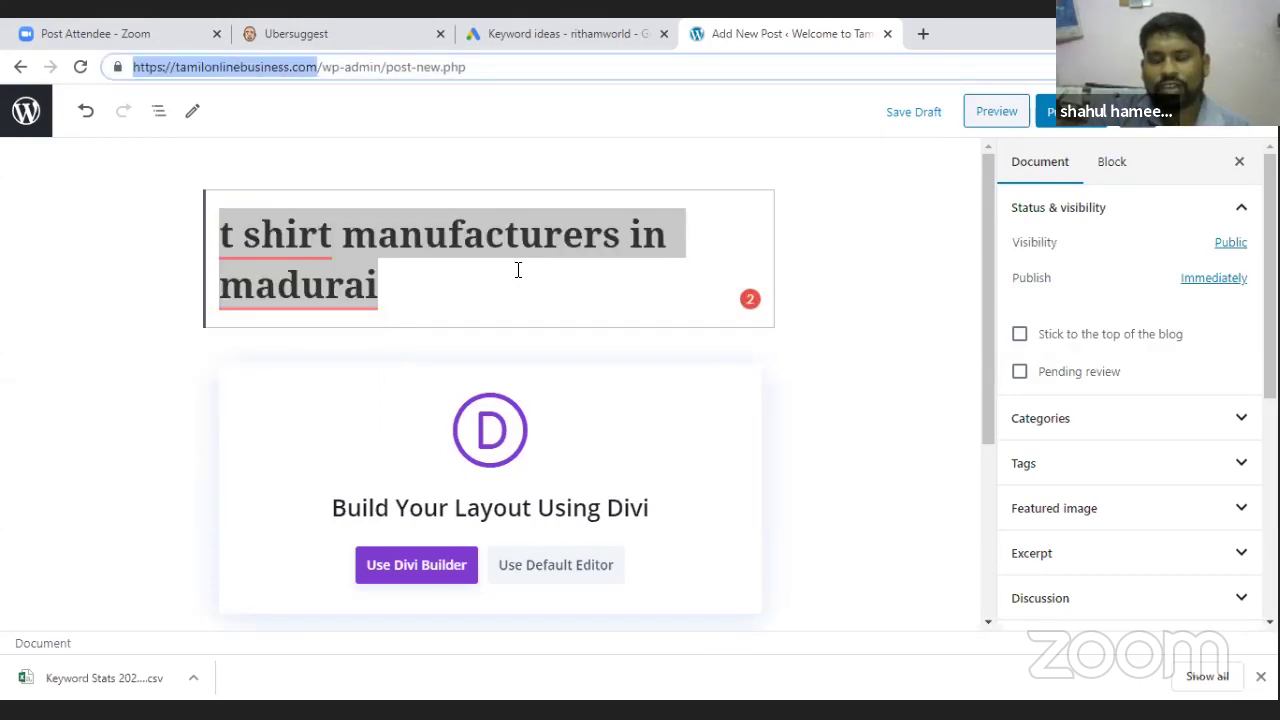
mouse_move(243, 228)
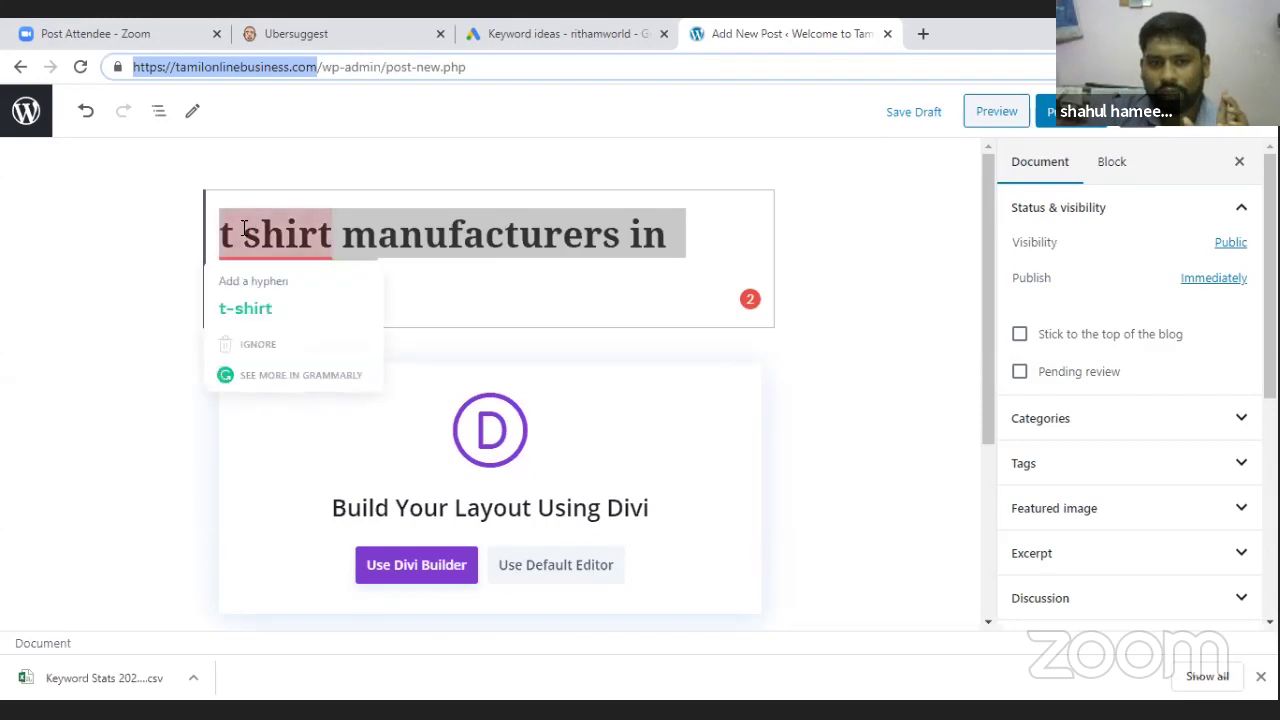
left_click(538, 296)
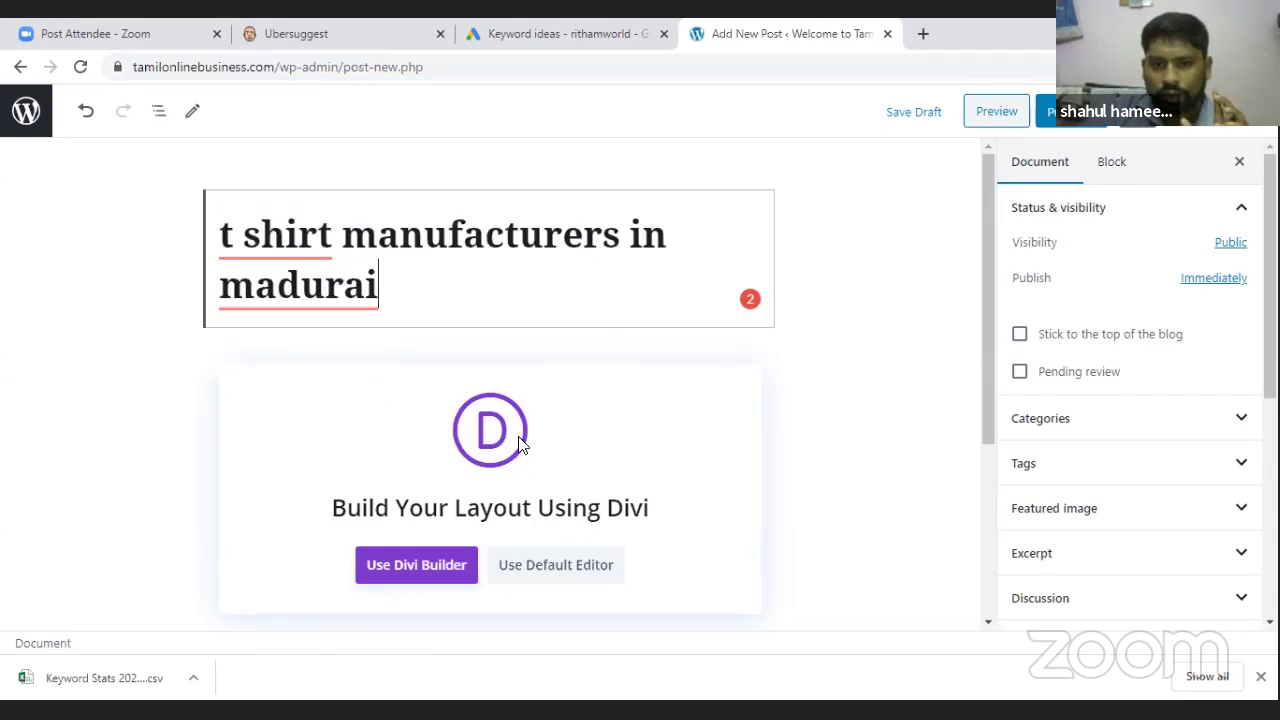
Step: Build the post with Divi from scratch, adding a one-column row with a Text module
left_click(410, 571)
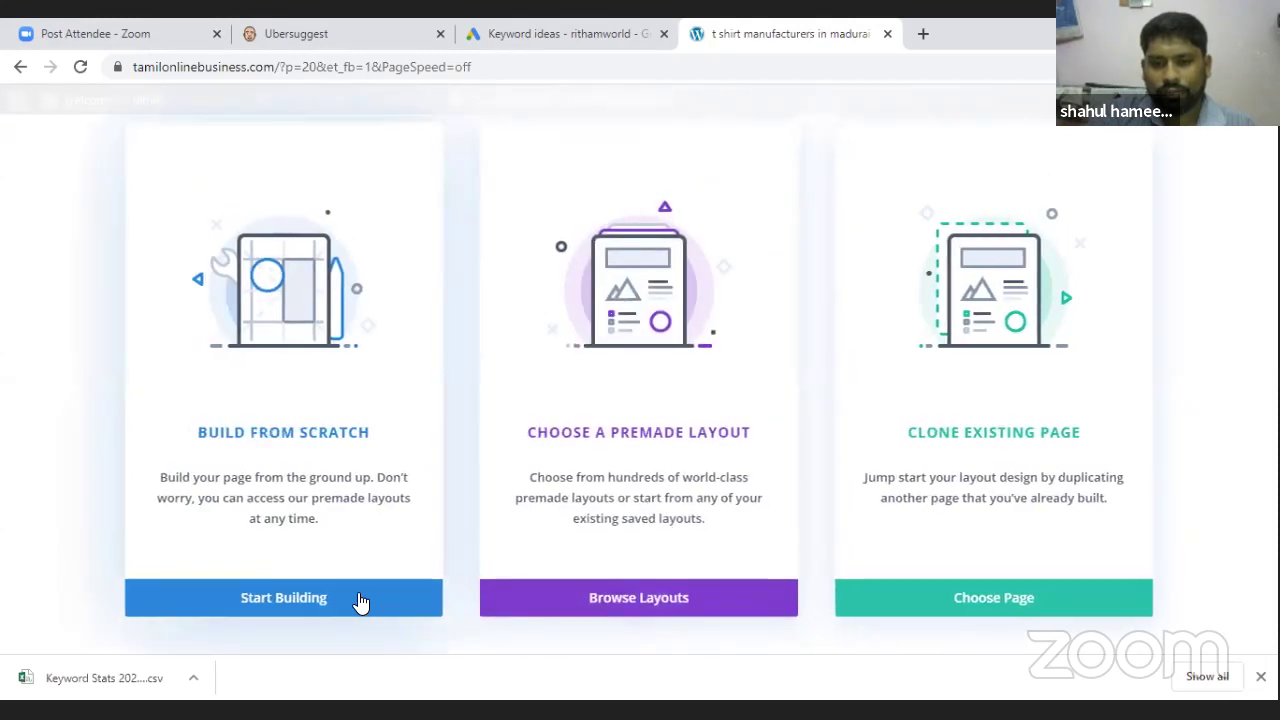
left_click(360, 600)
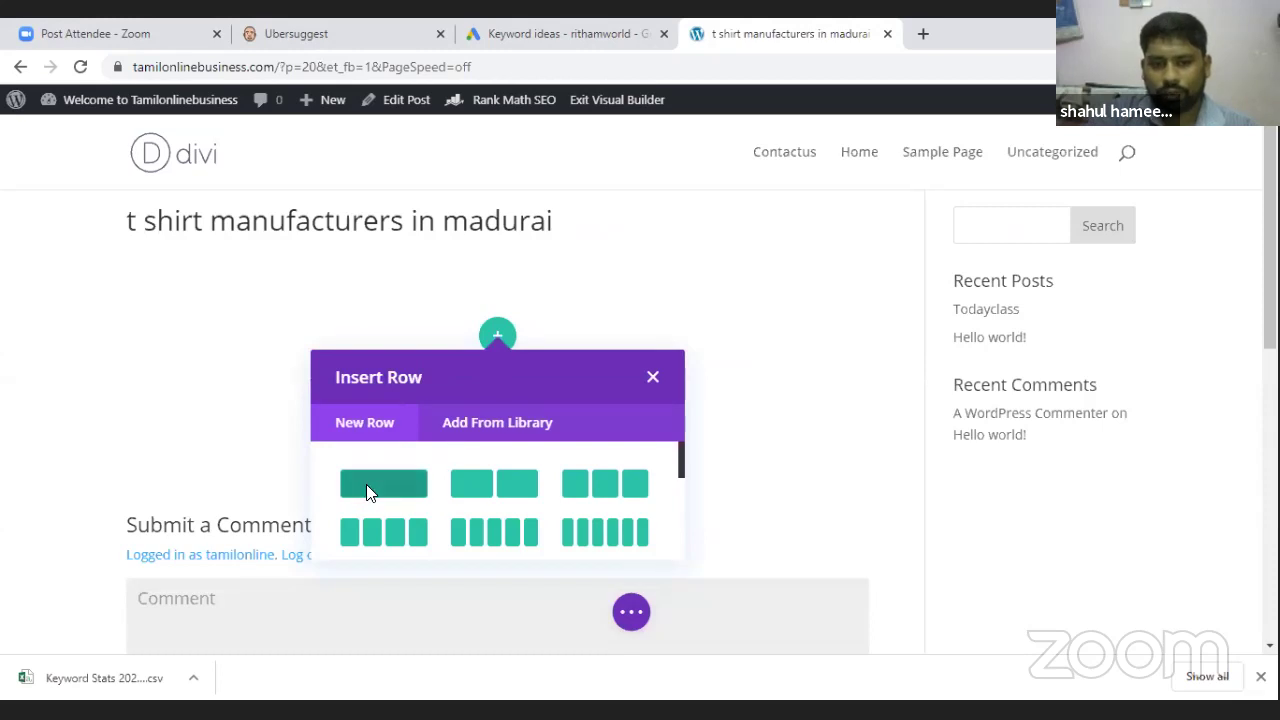
left_click(368, 490)
scroll(428, 447, "down", 5)
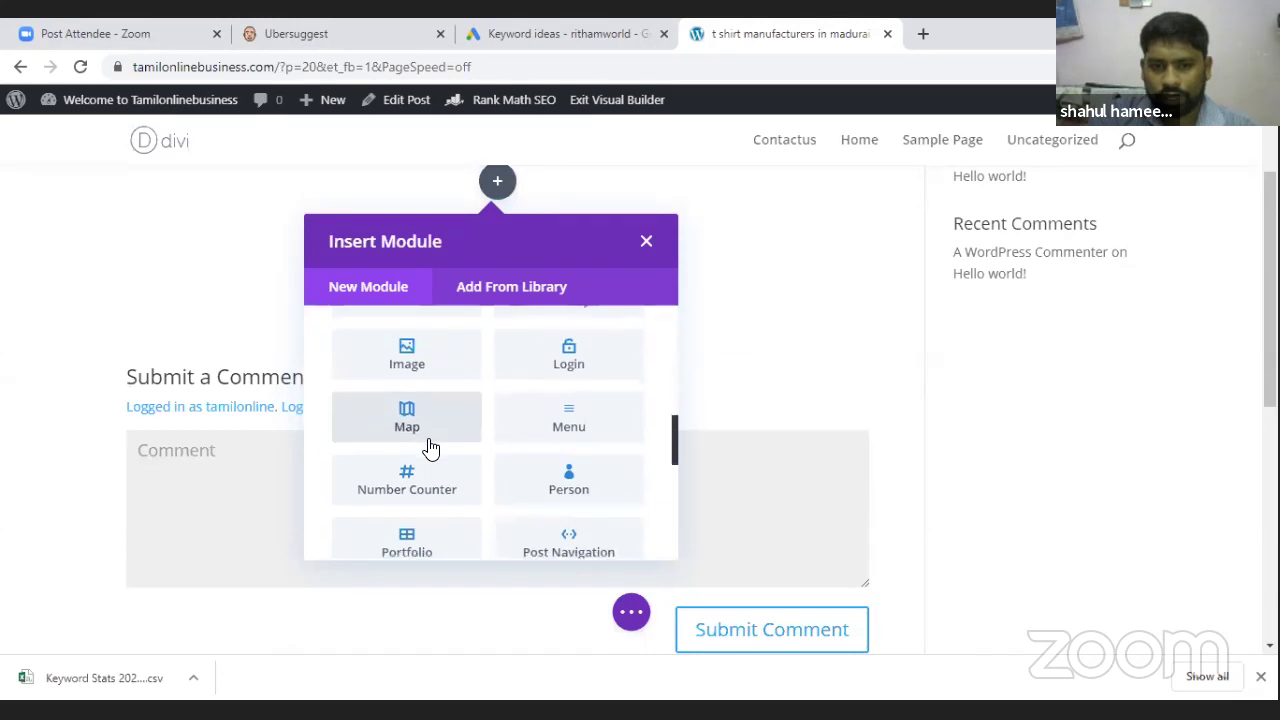
scroll(430, 449, "down", 5)
left_click(408, 450)
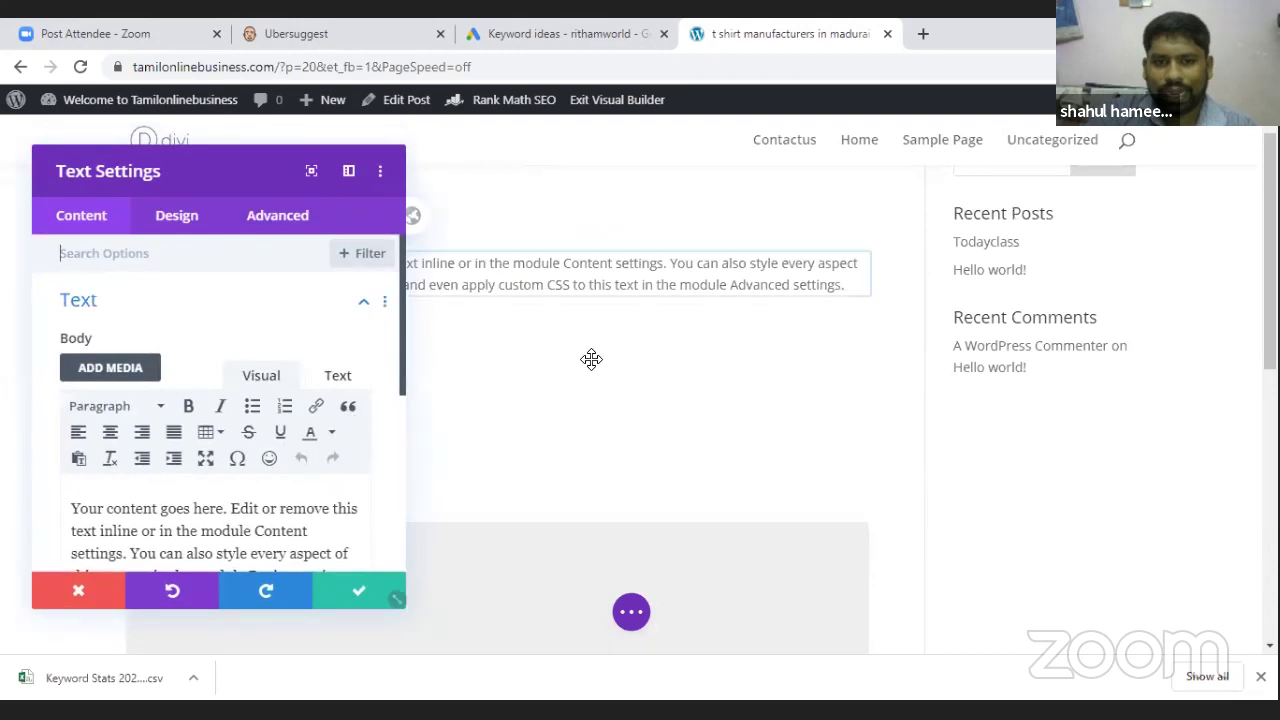
Step: In a new tab, search Google for 't shirt manufacturers in madurai'
left_click(922, 34)
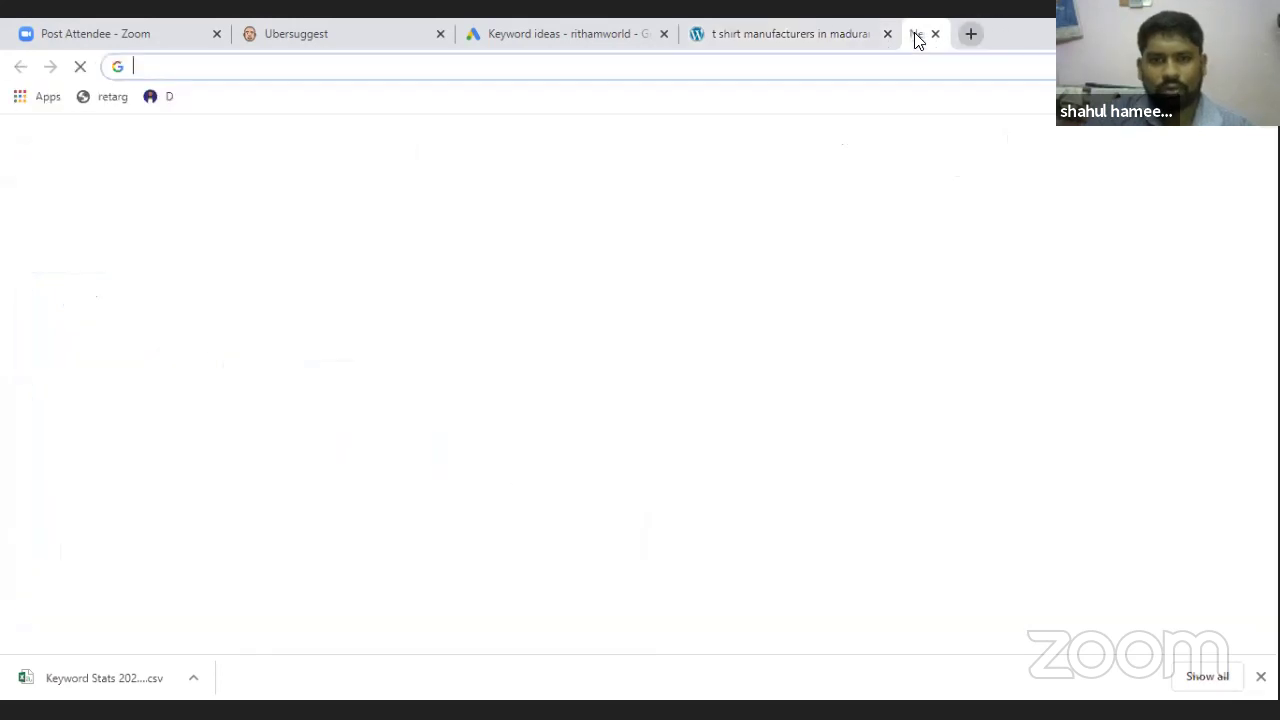
type("google.com")
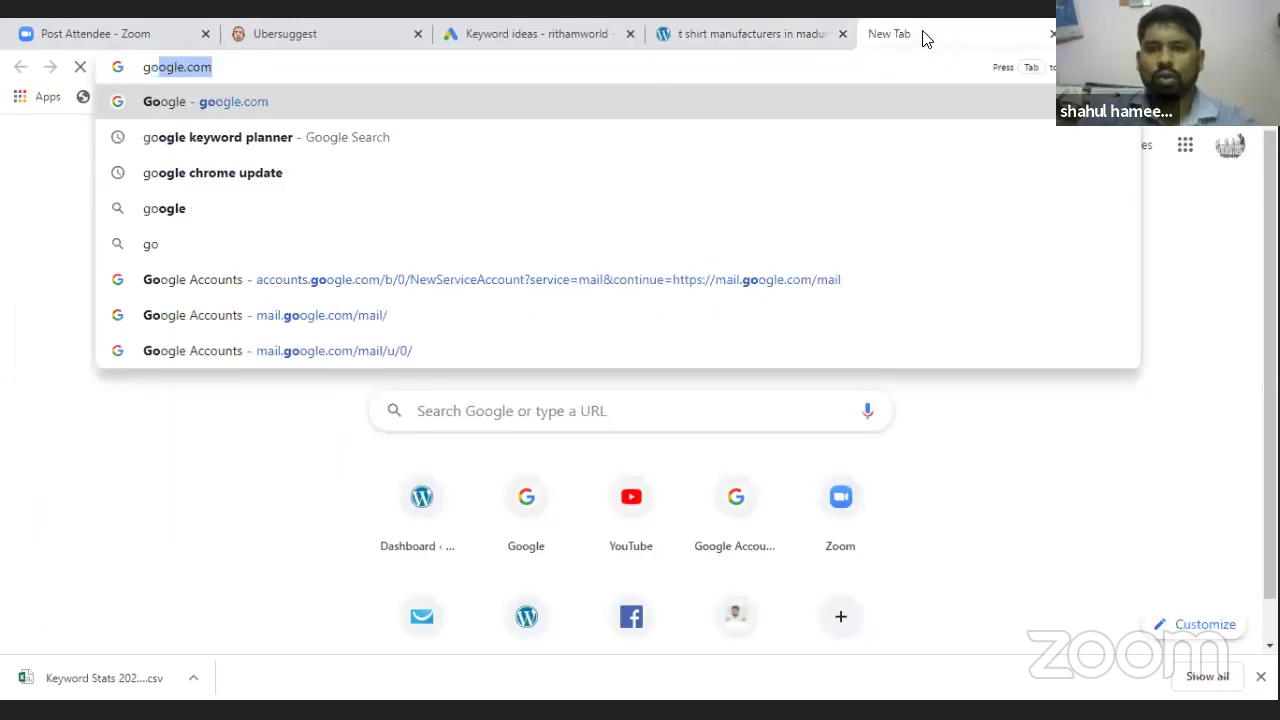
key("Return")
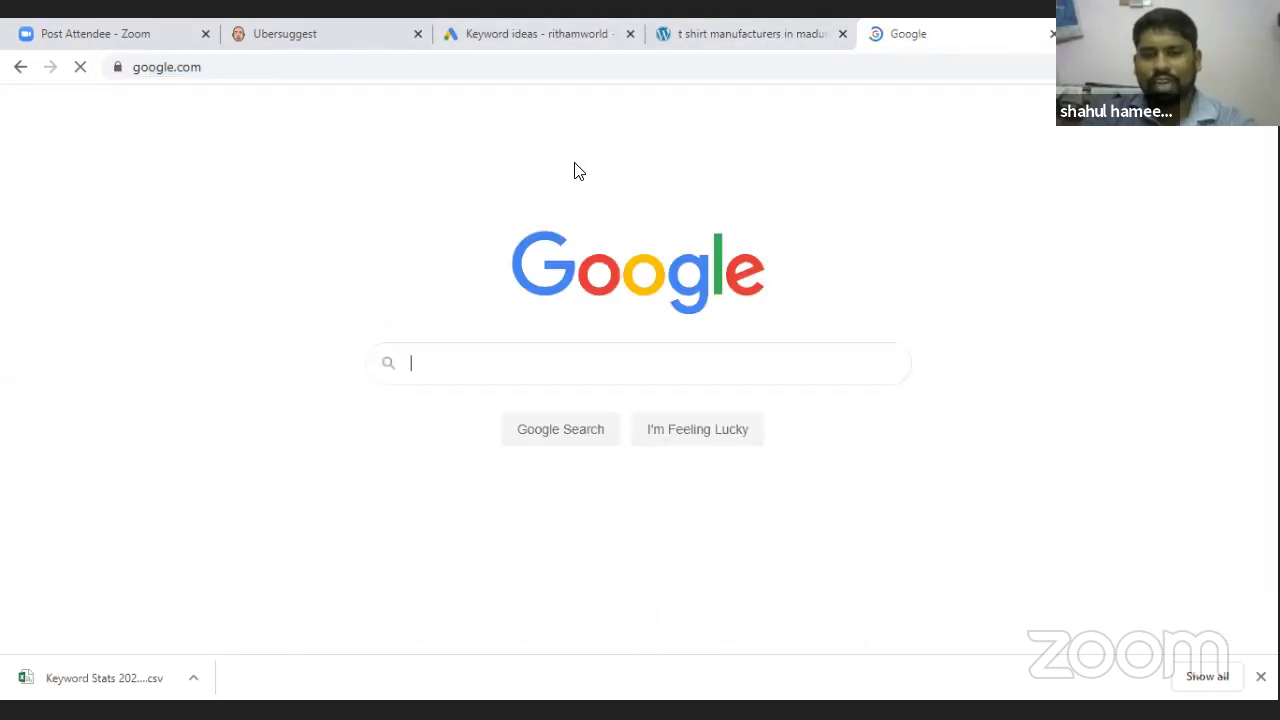
key("ctrl+v")
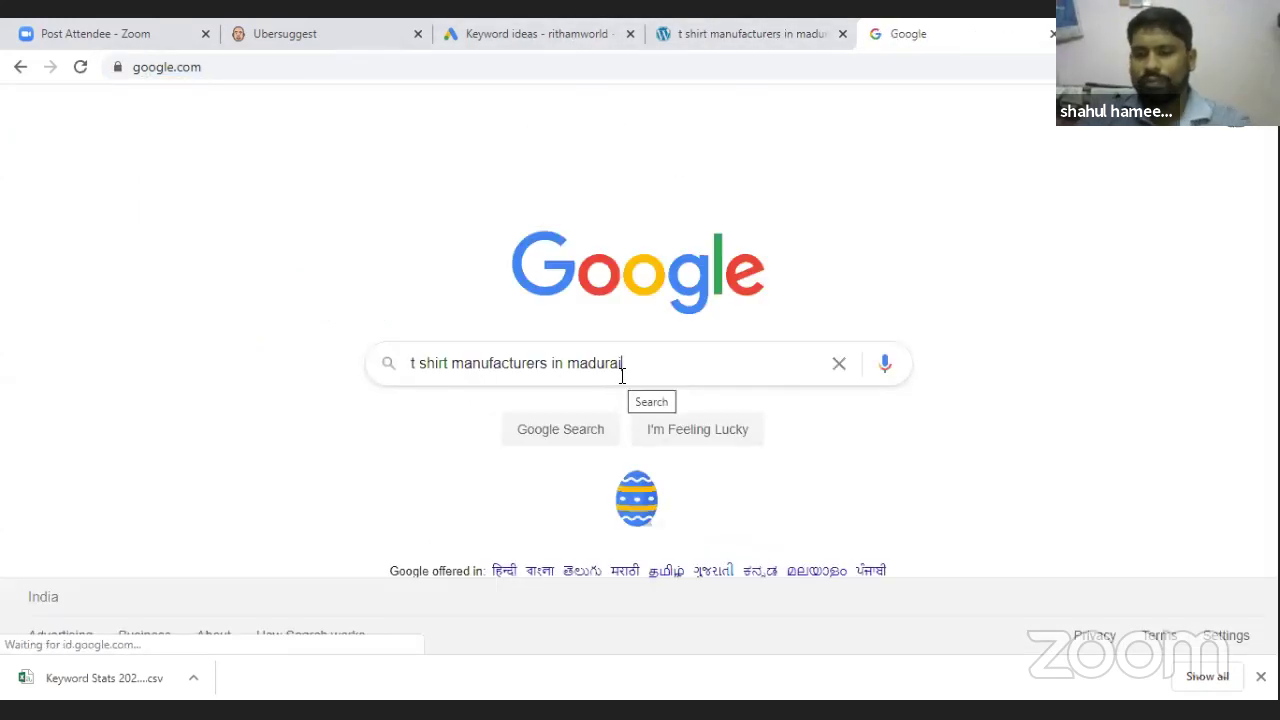
key("Return")
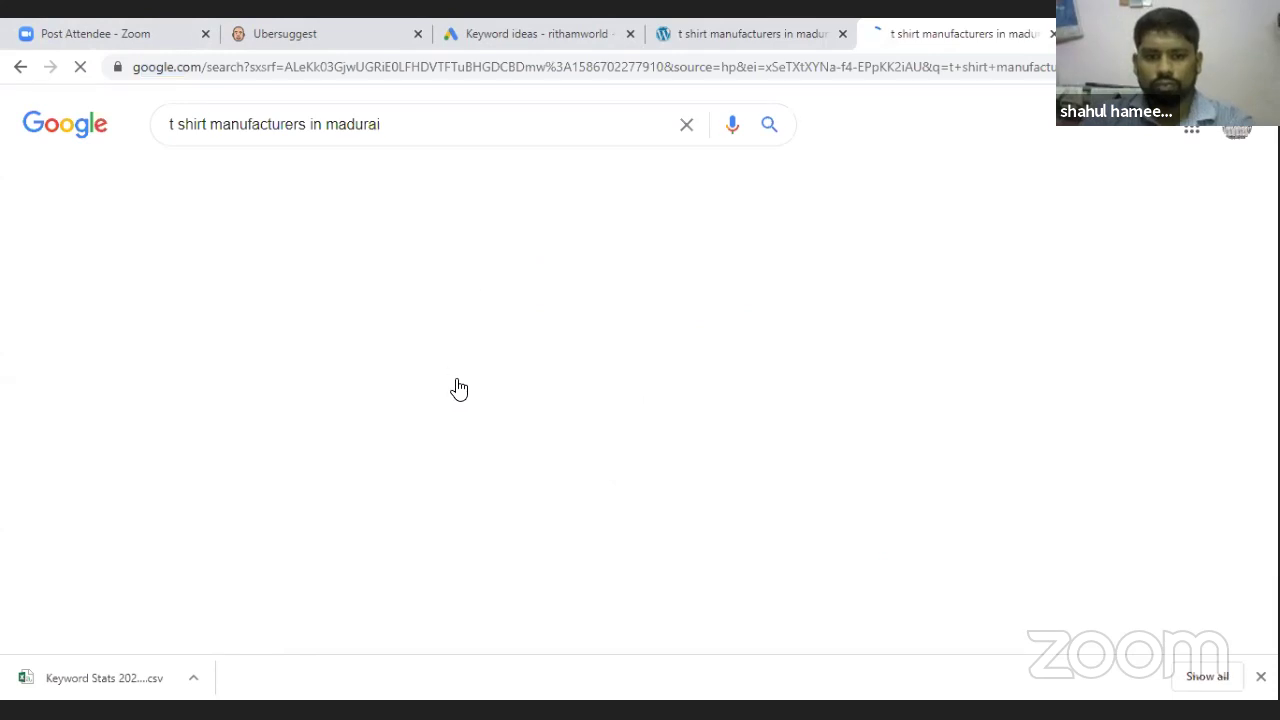
Step: Browse the eworldtradefair Madurai manufacturer listings, then return to the search results
scroll(458, 388, "down", 9)
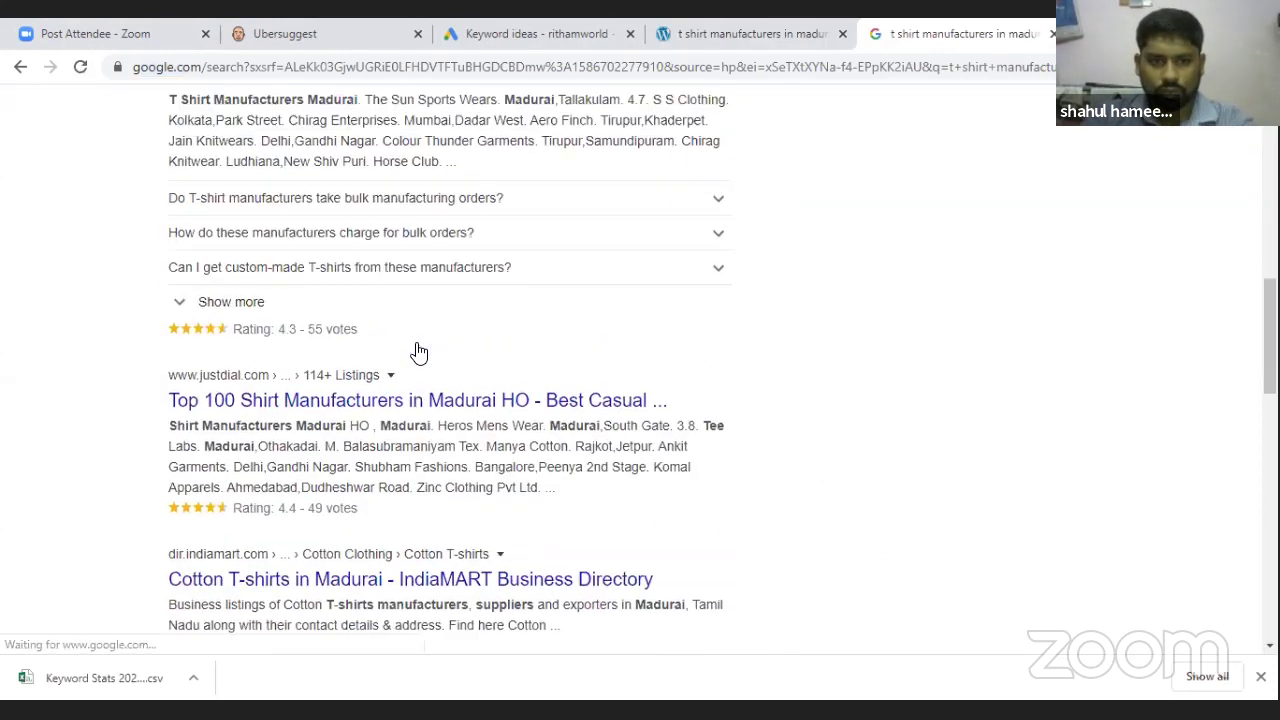
scroll(420, 349, "up", 1)
scroll(420, 349, "down", 2)
scroll(418, 350, "down", 6)
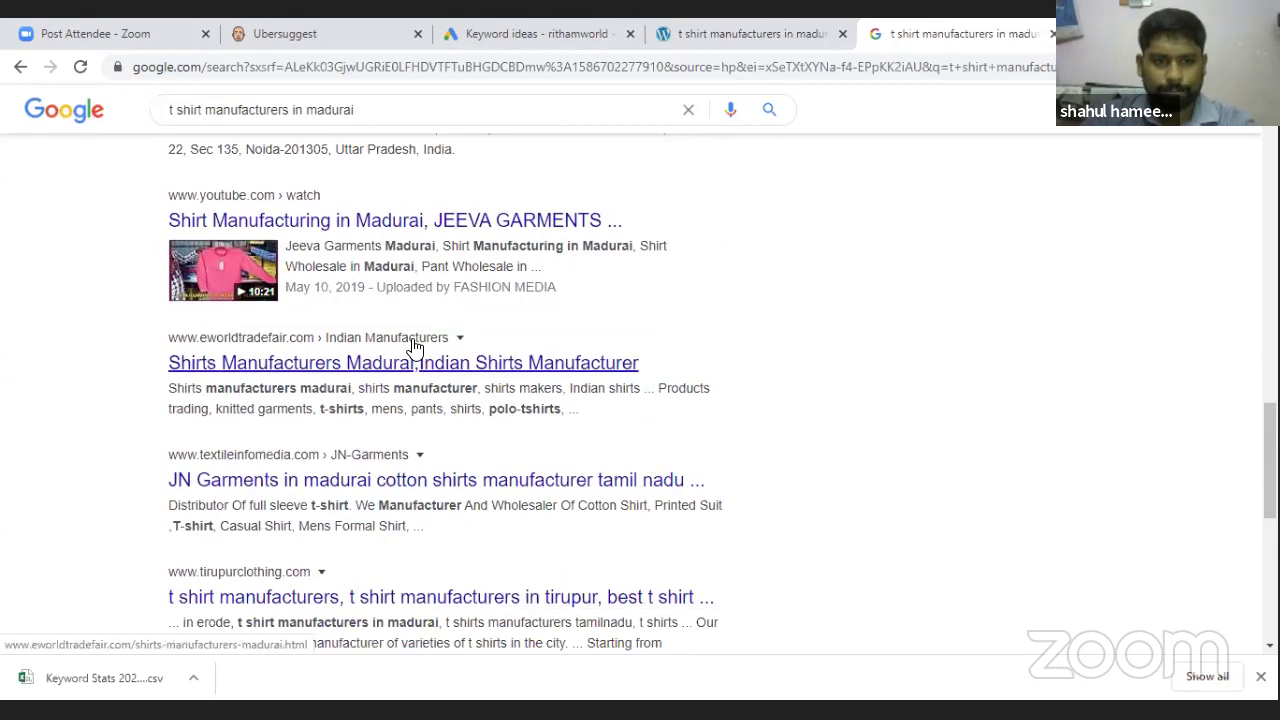
scroll(415, 347, "down", 1)
left_click(371, 272)
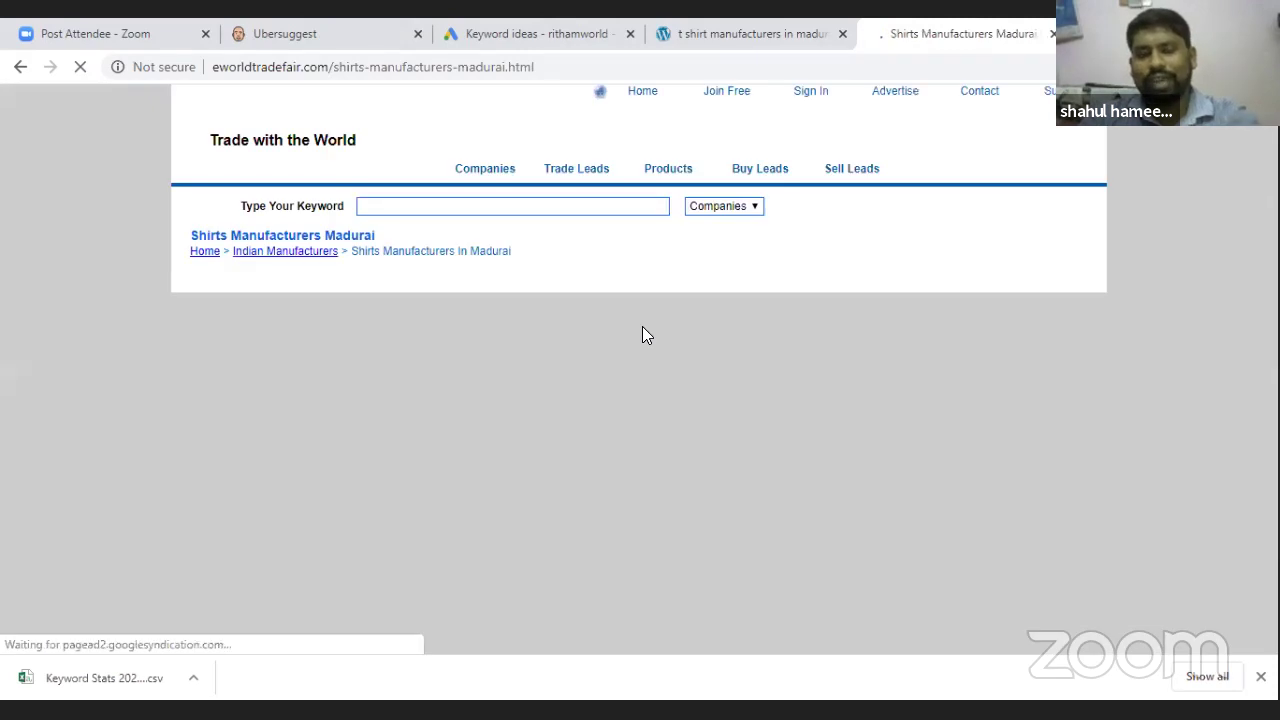
scroll(642, 326, "down", 1)
scroll(642, 335, "down", 3)
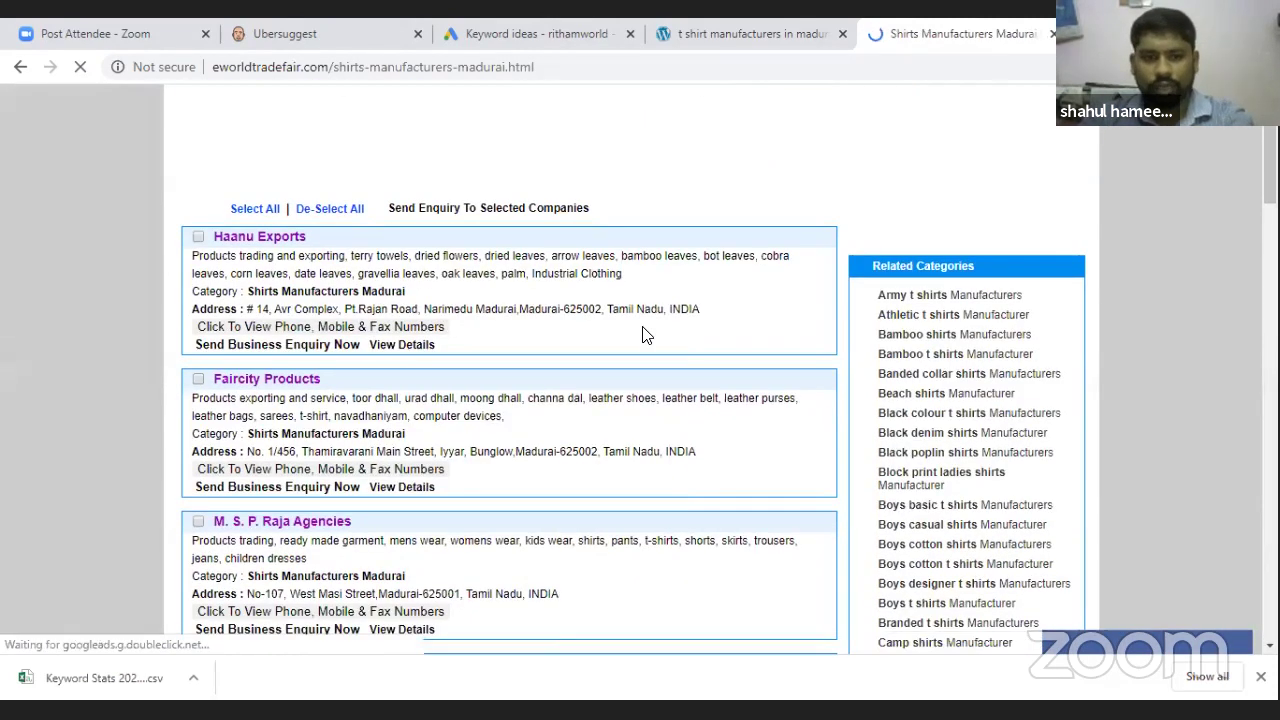
key("Page_Down")
key("Page_Down")
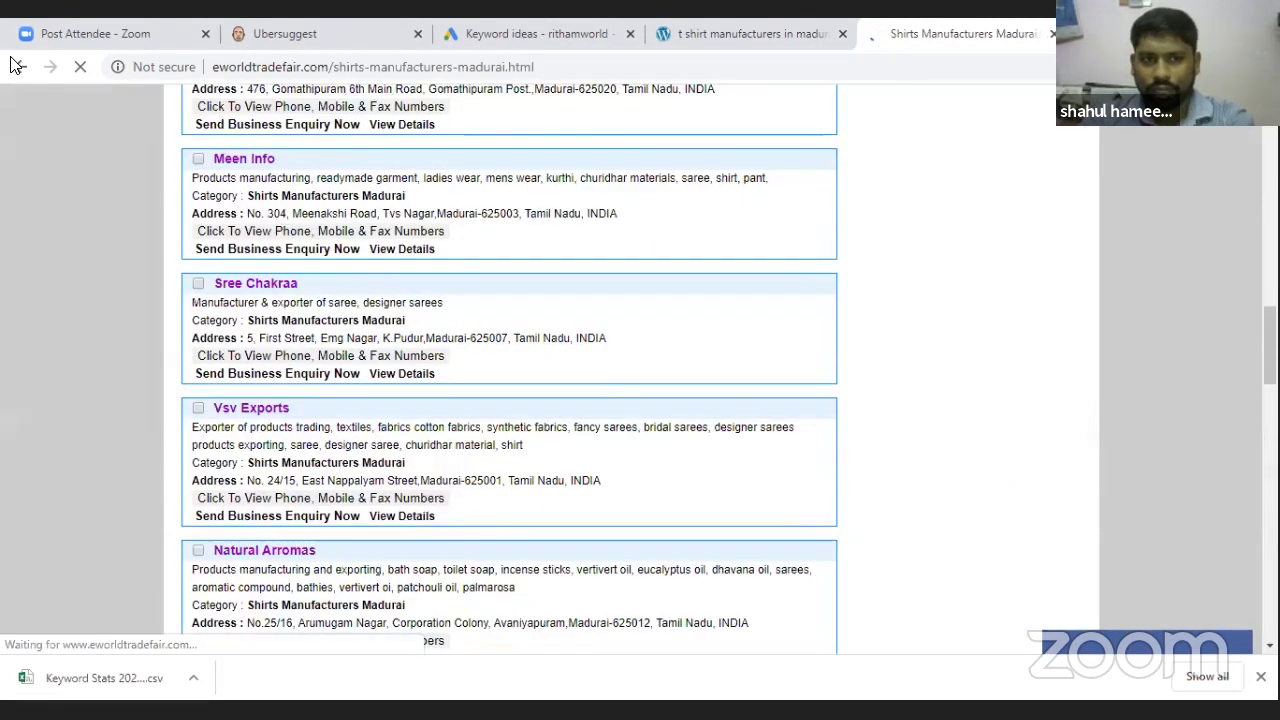
key("Page_Down")
left_click(14, 66)
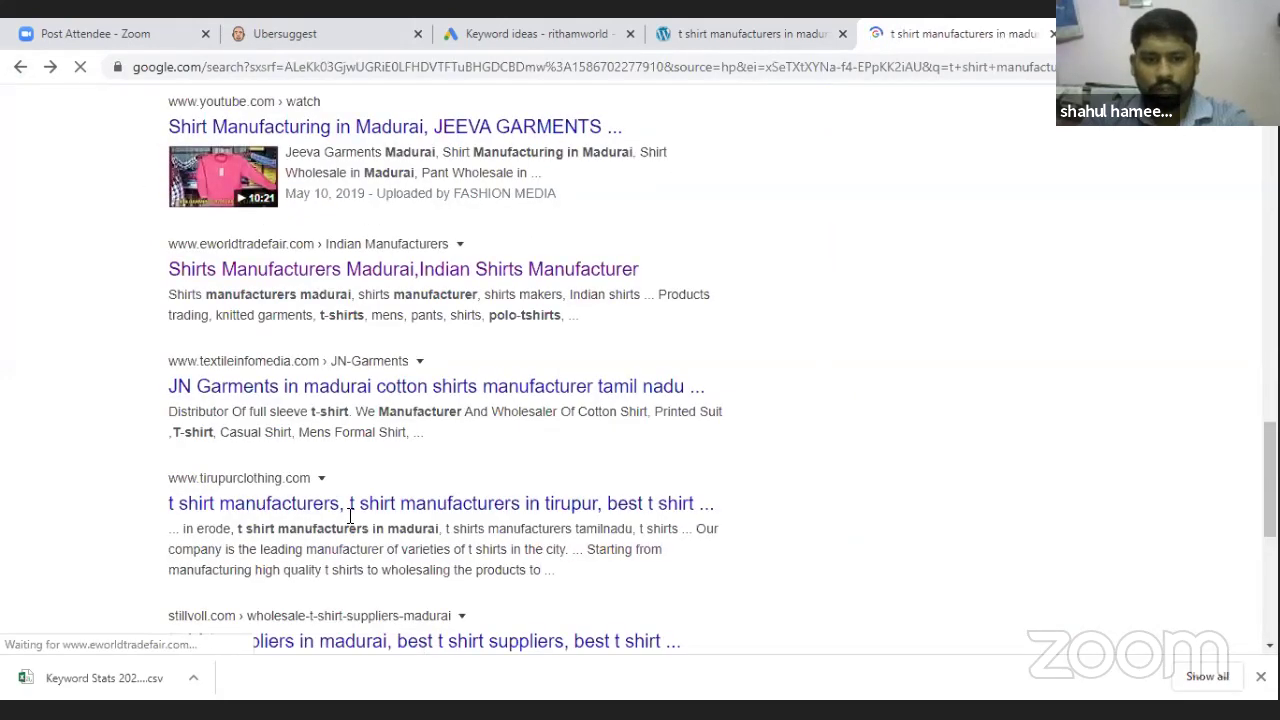
Step: Open the tirupurclothing.com result and scroll through its page
scroll(295, 414, "down", 2)
left_click(295, 410)
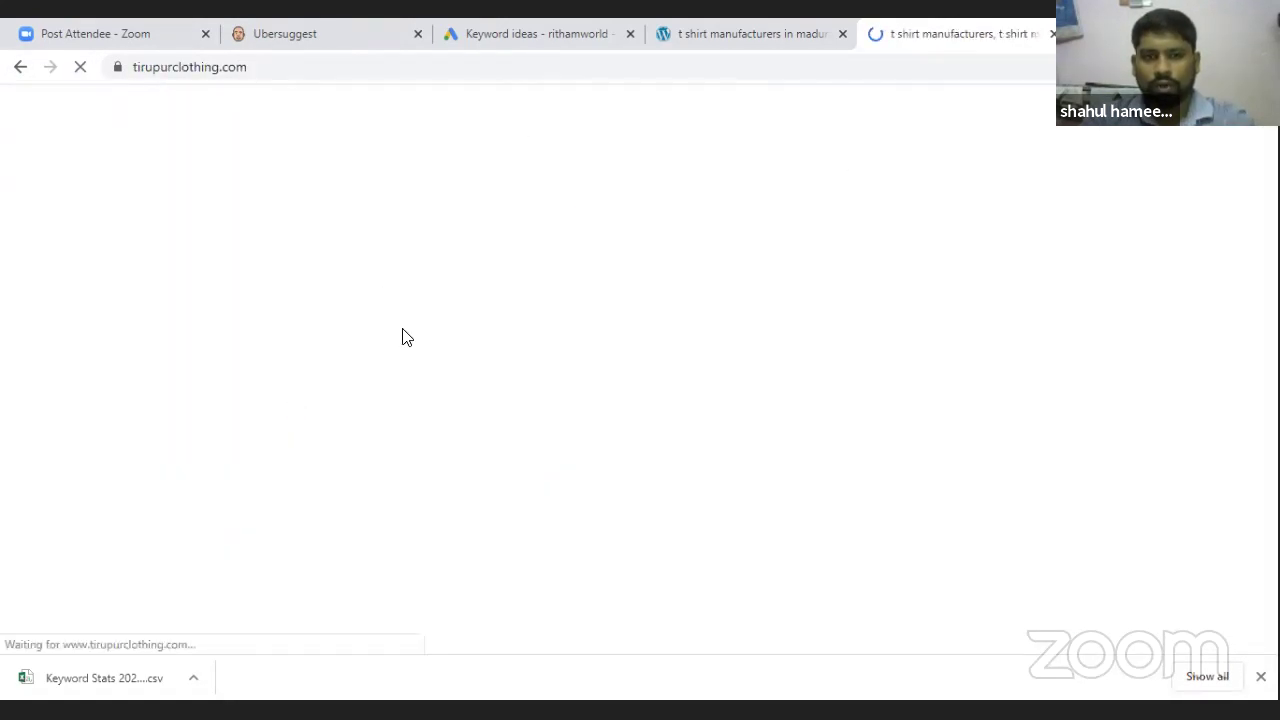
scroll(417, 347, "down", 1)
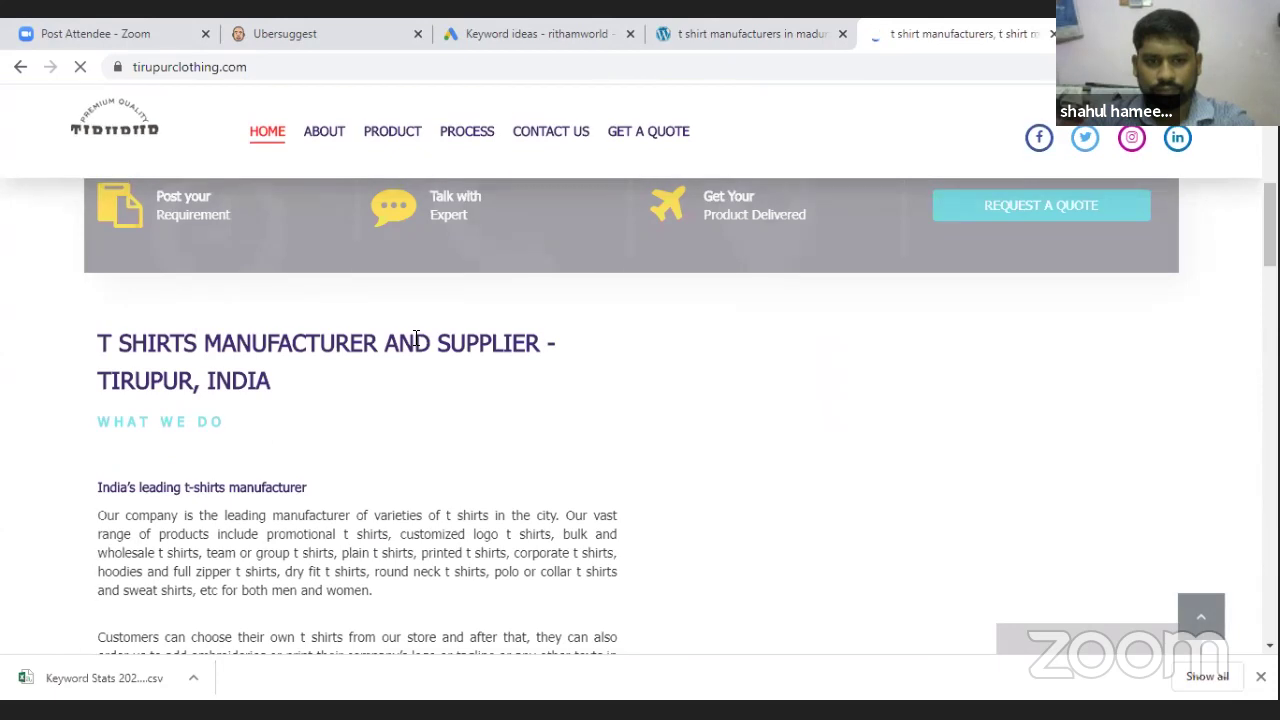
scroll(417, 345, "down", 2)
scroll(417, 347, "down", 4)
scroll(40, 327, "up", 4)
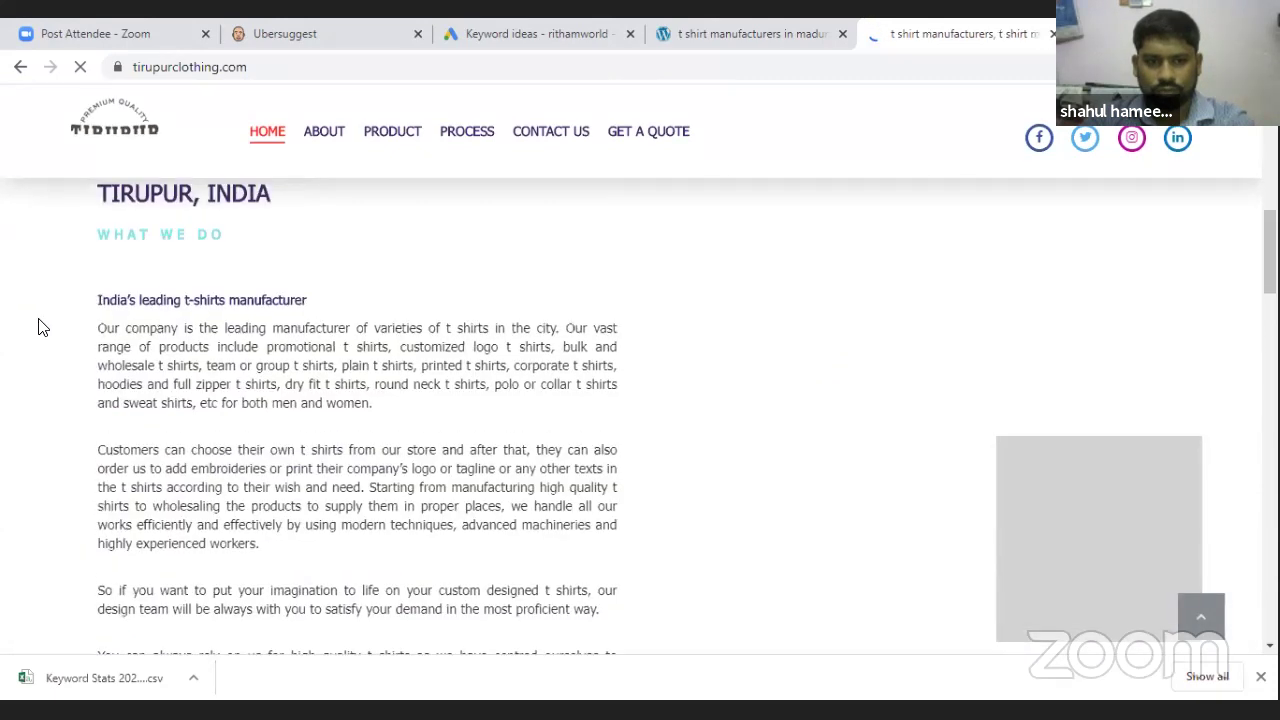
Step: Find 't shirt' on the page and select the manufacturer description paragraphs
key("ctrl+f")
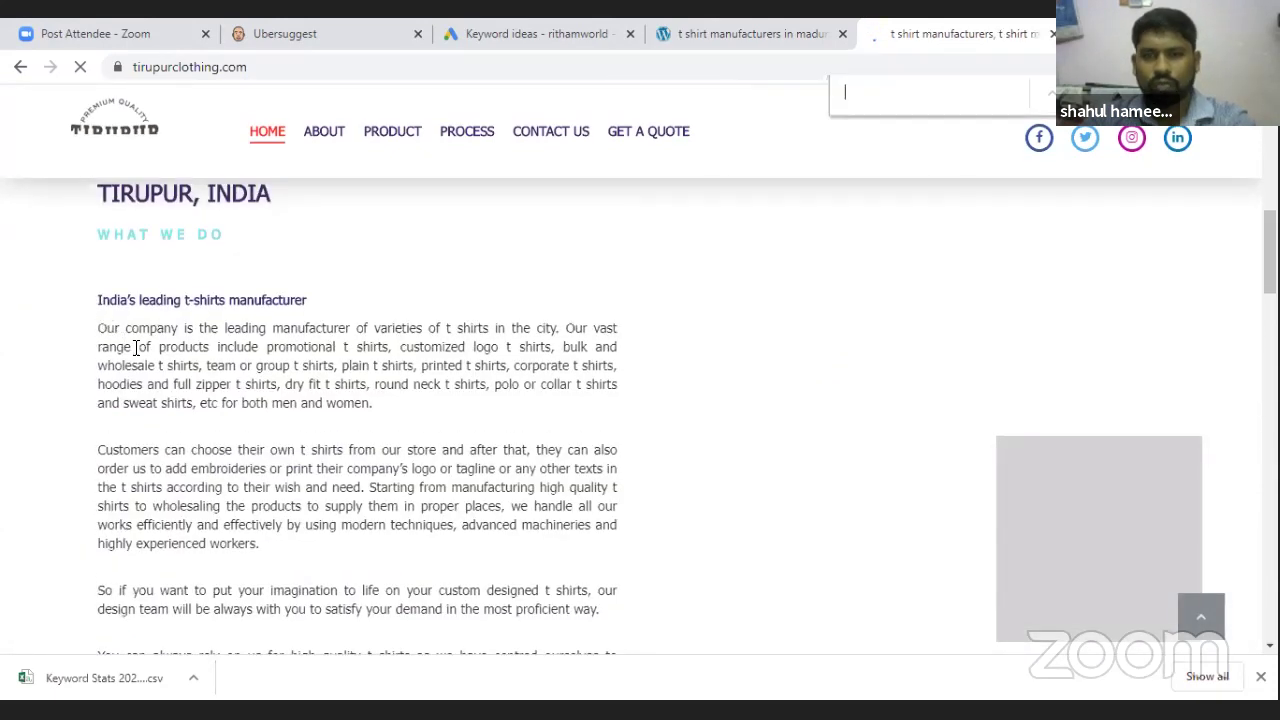
type("t shir")
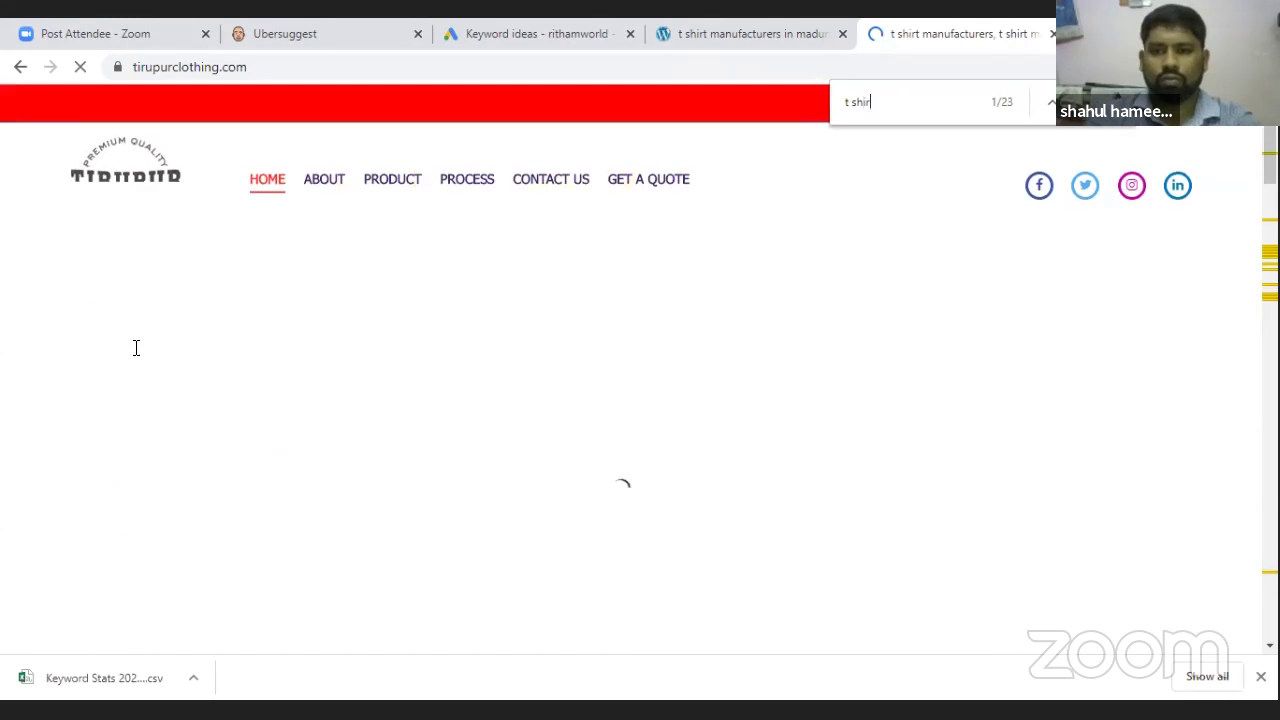
type("t")
scroll(137, 351, "down", 2)
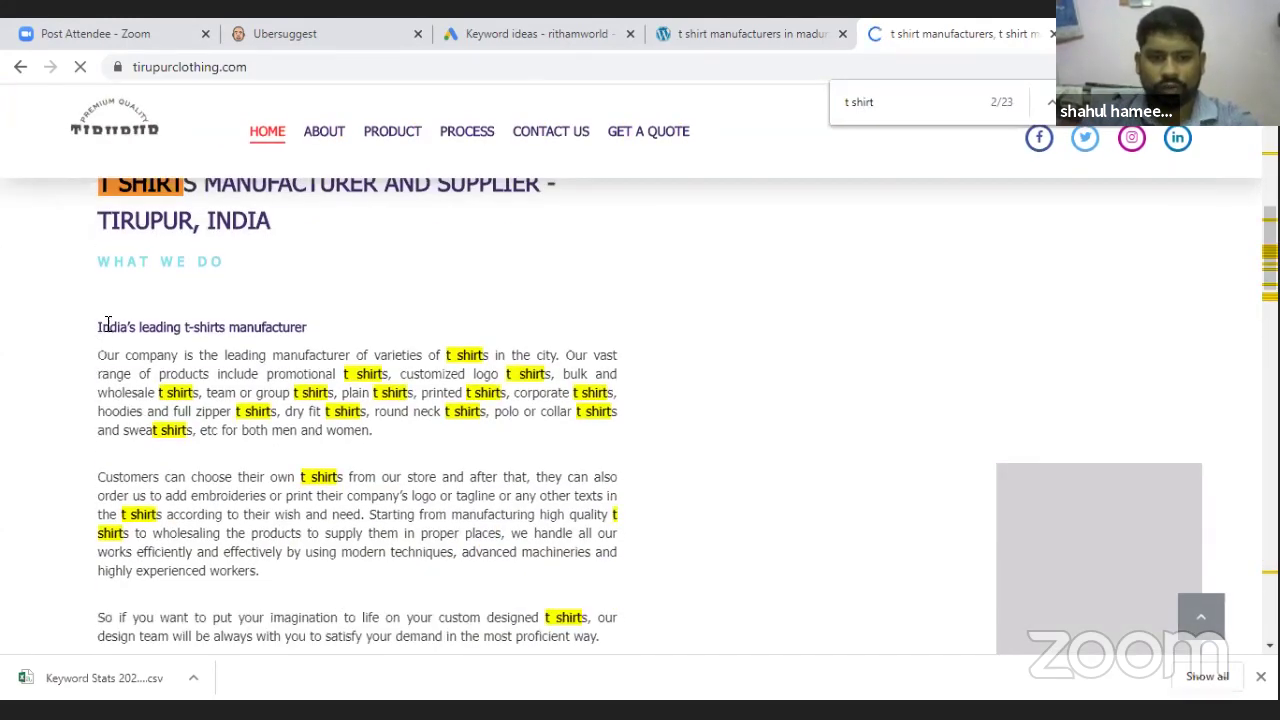
left_click_drag(107, 323, 617, 467)
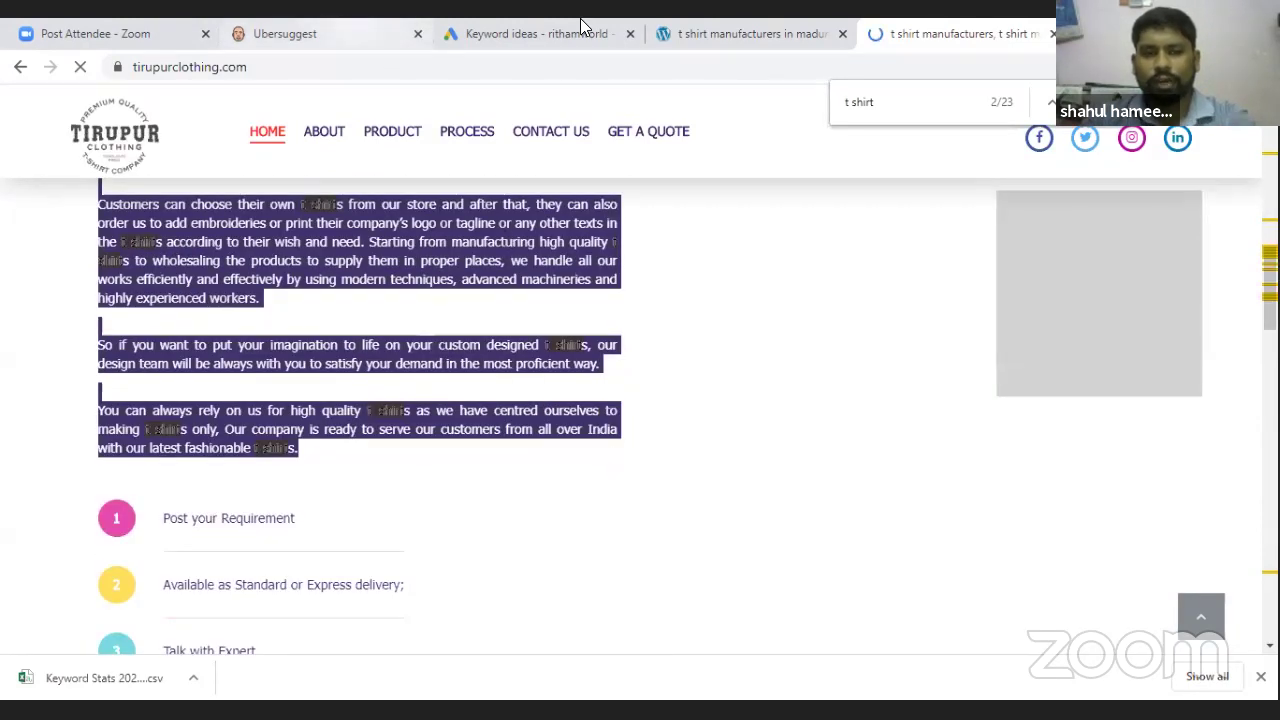
Step: Back in Divi, paste the copied manufacturer description over the placeholder body text
left_click(752, 22)
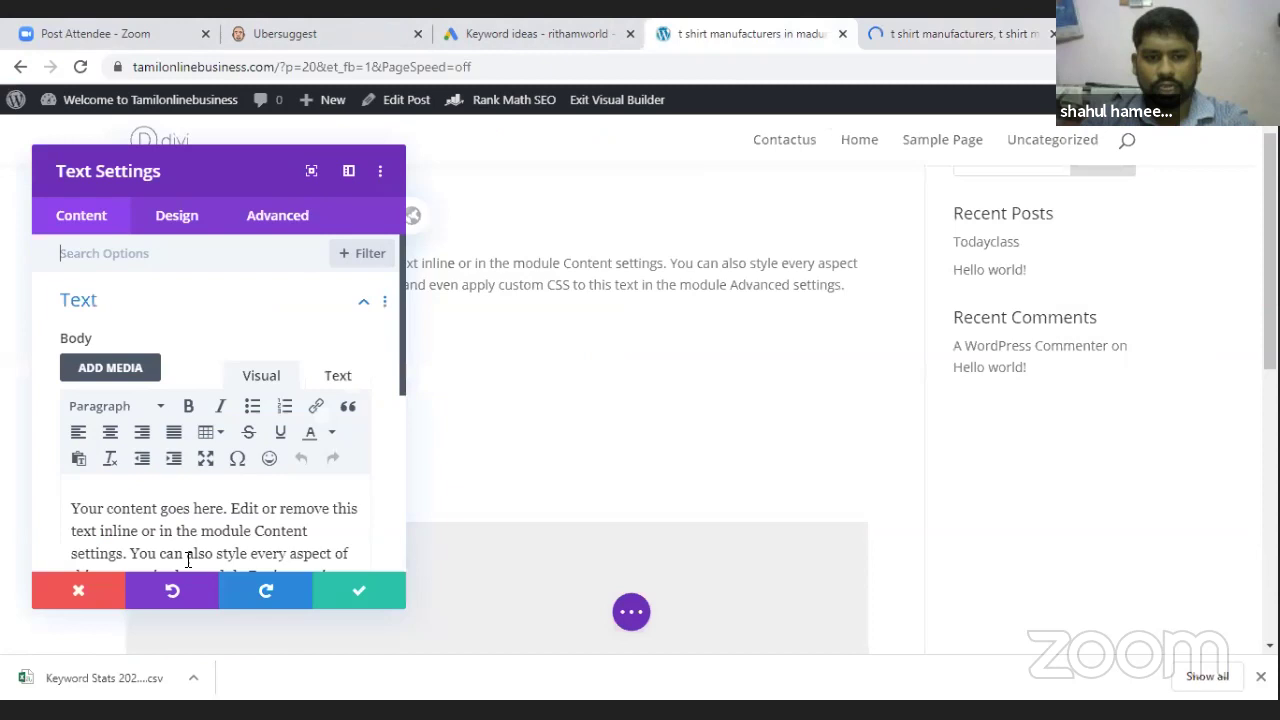
triple_click(182, 507)
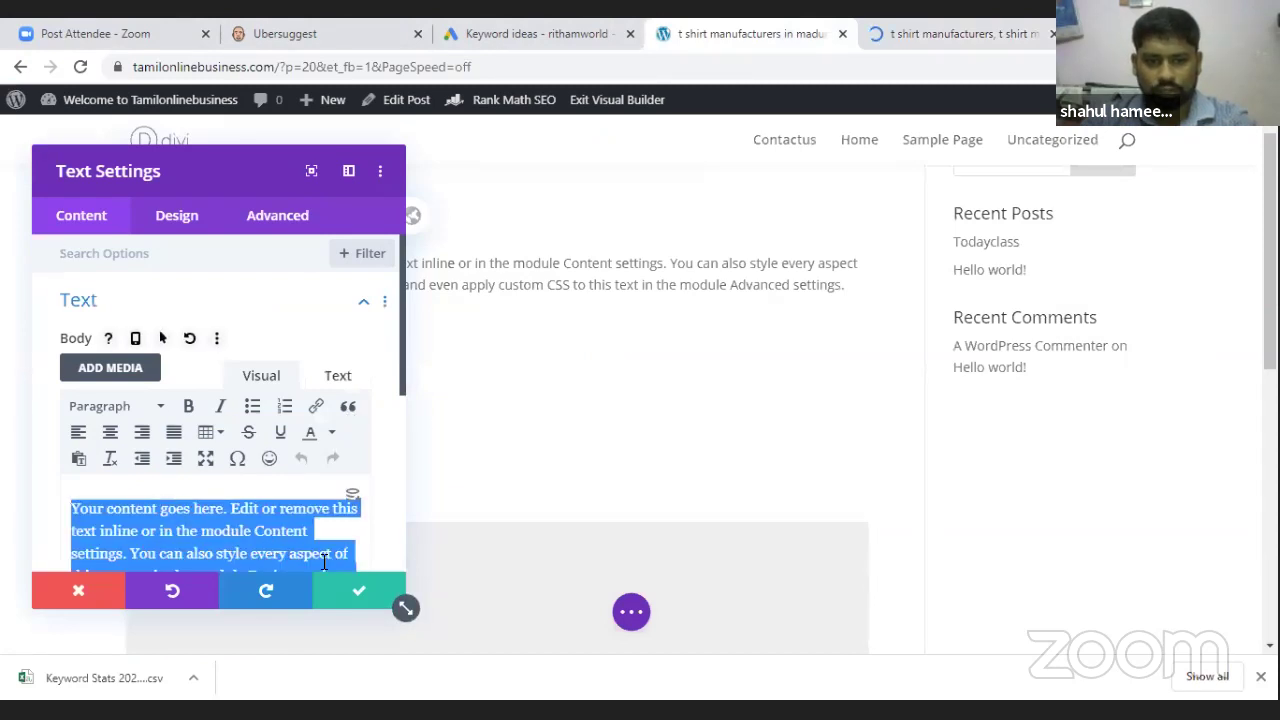
key("ctrl+v")
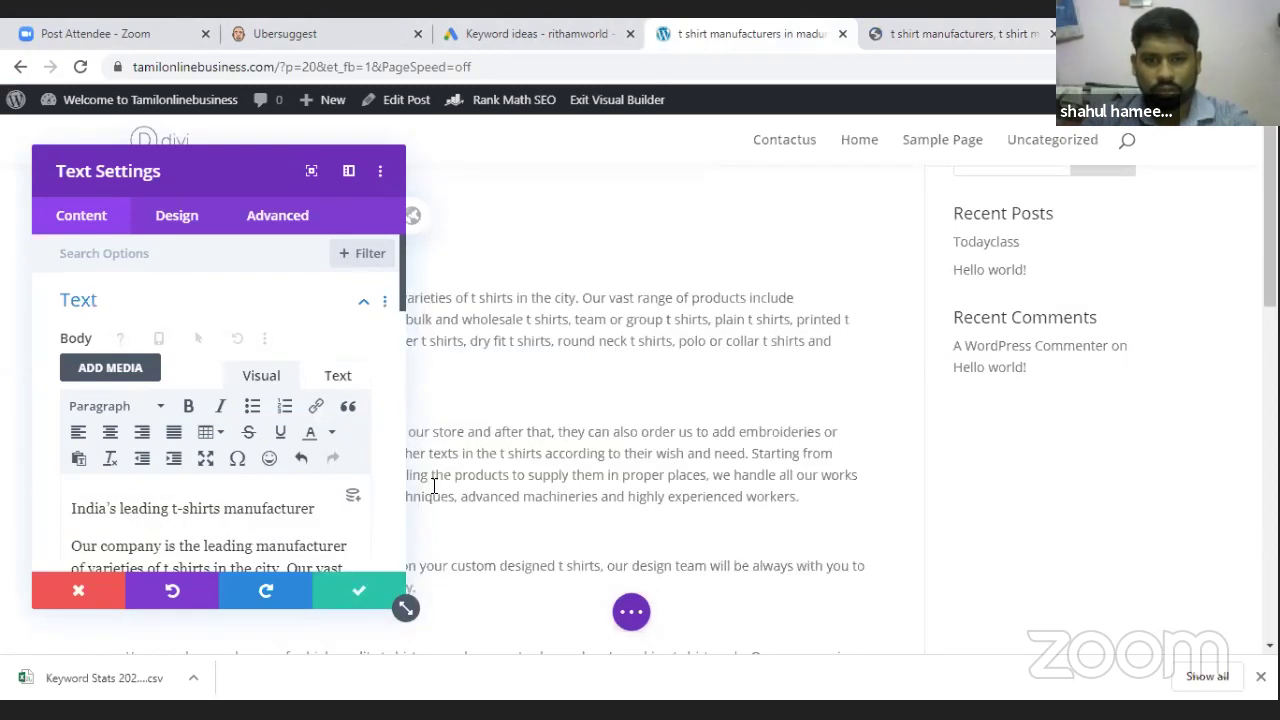
left_click(433, 485)
scroll(274, 310, "up", 1)
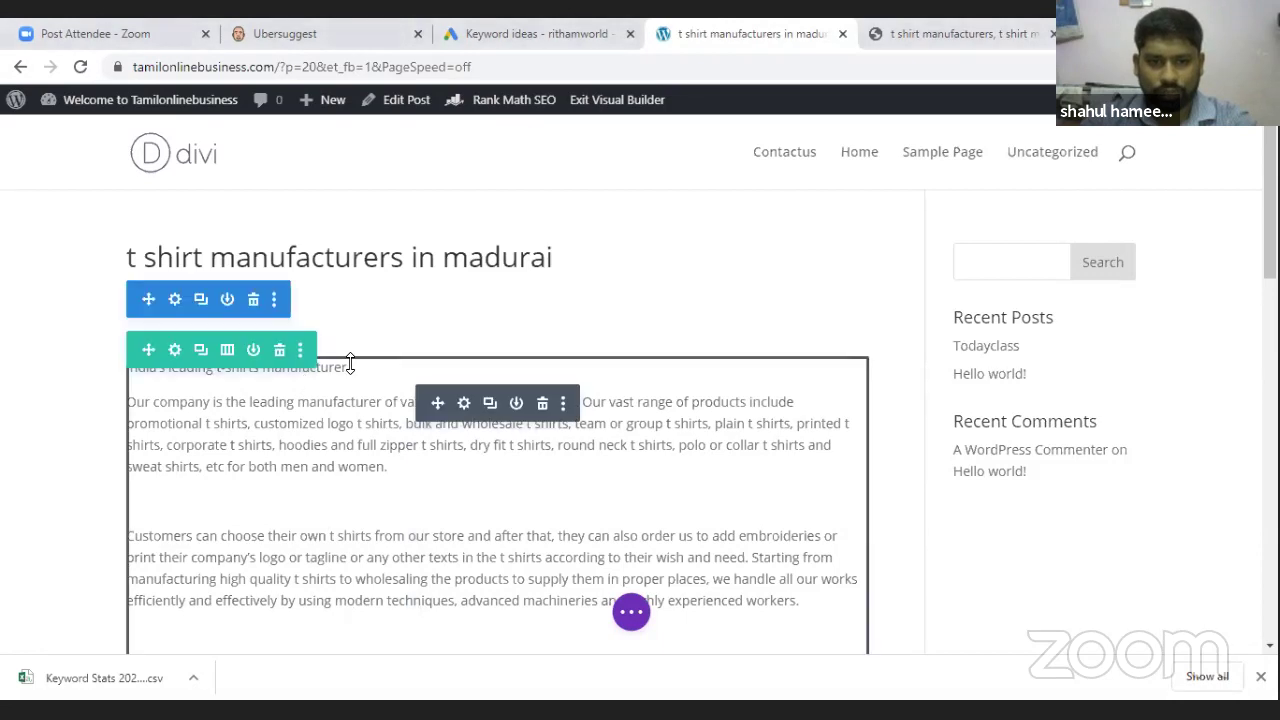
Step: Replace the first line with the post keyword, format it as Heading 1, and save
triple_click(352, 366)
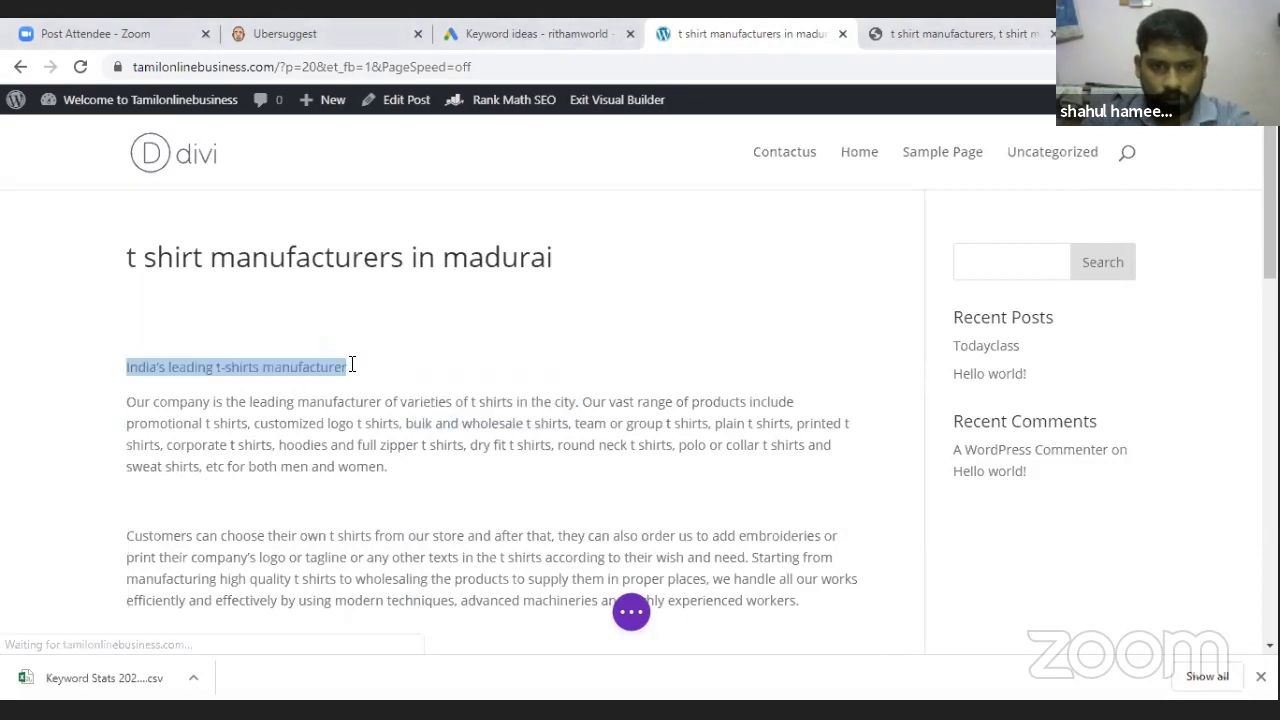
left_click(270, 352)
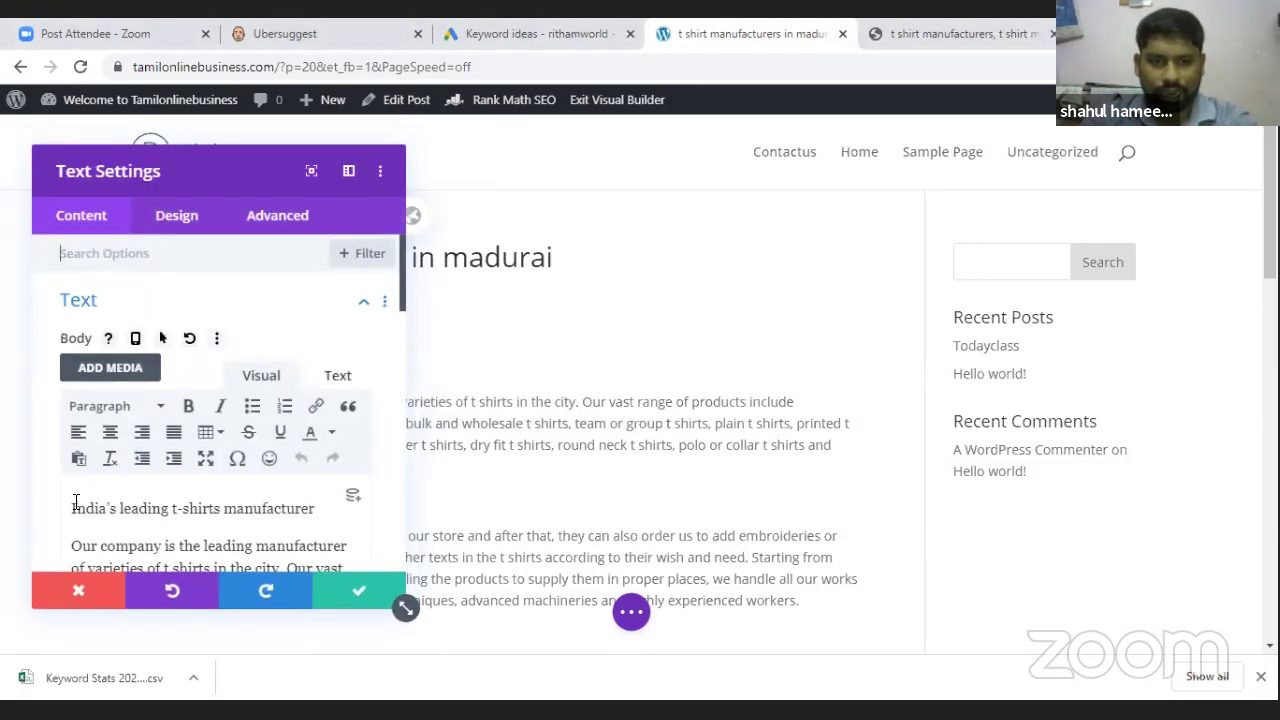
left_click_drag(86, 508, 52, 516)
type("t shirt manufacturers in madurai")
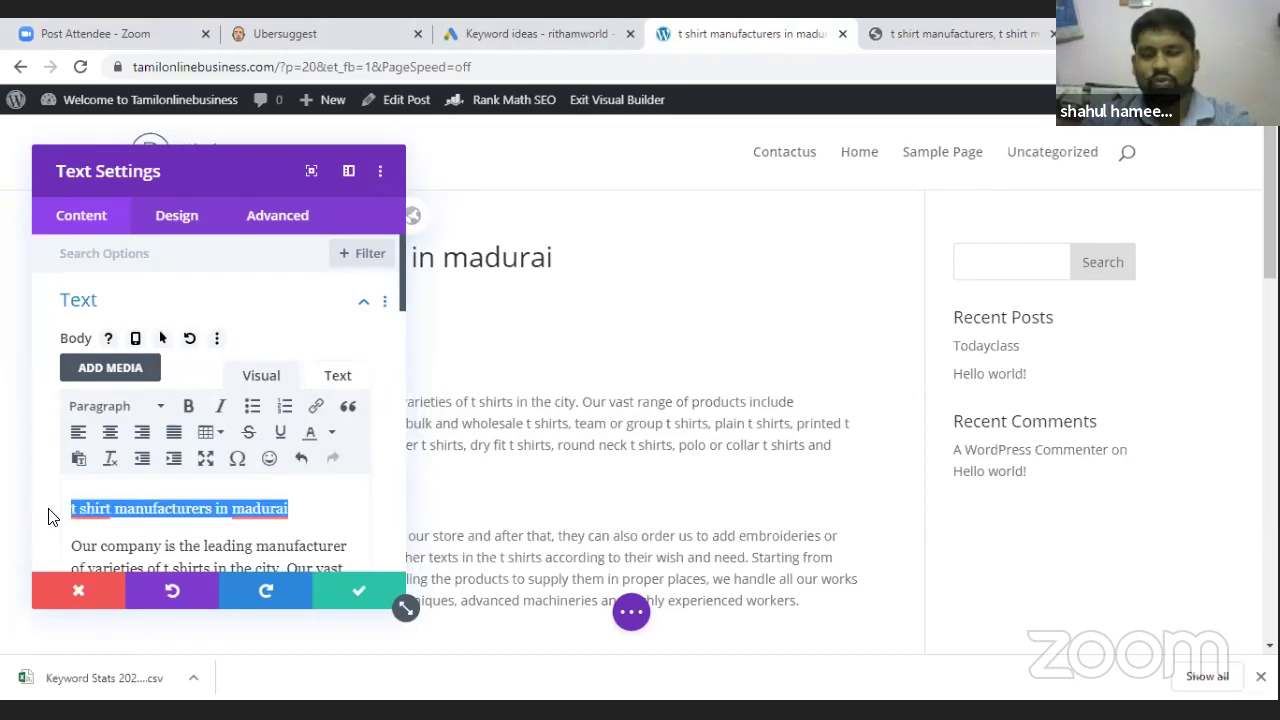
left_click(161, 410)
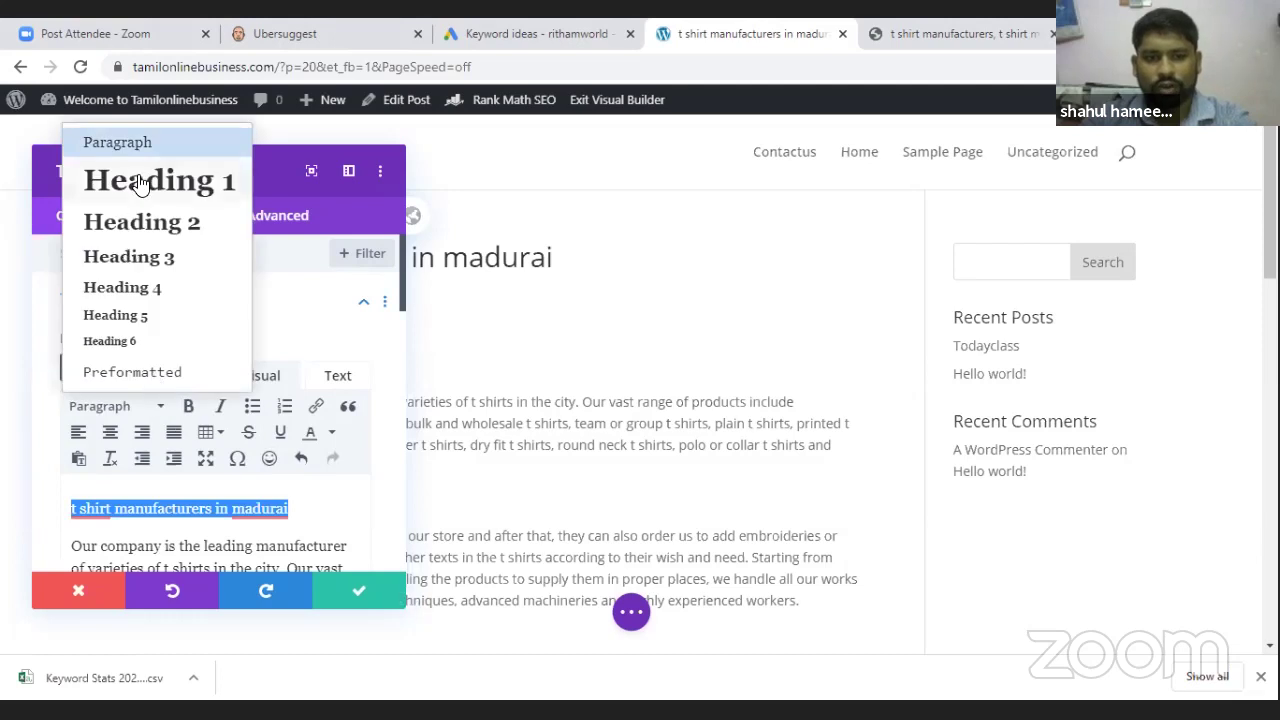
left_click(140, 183)
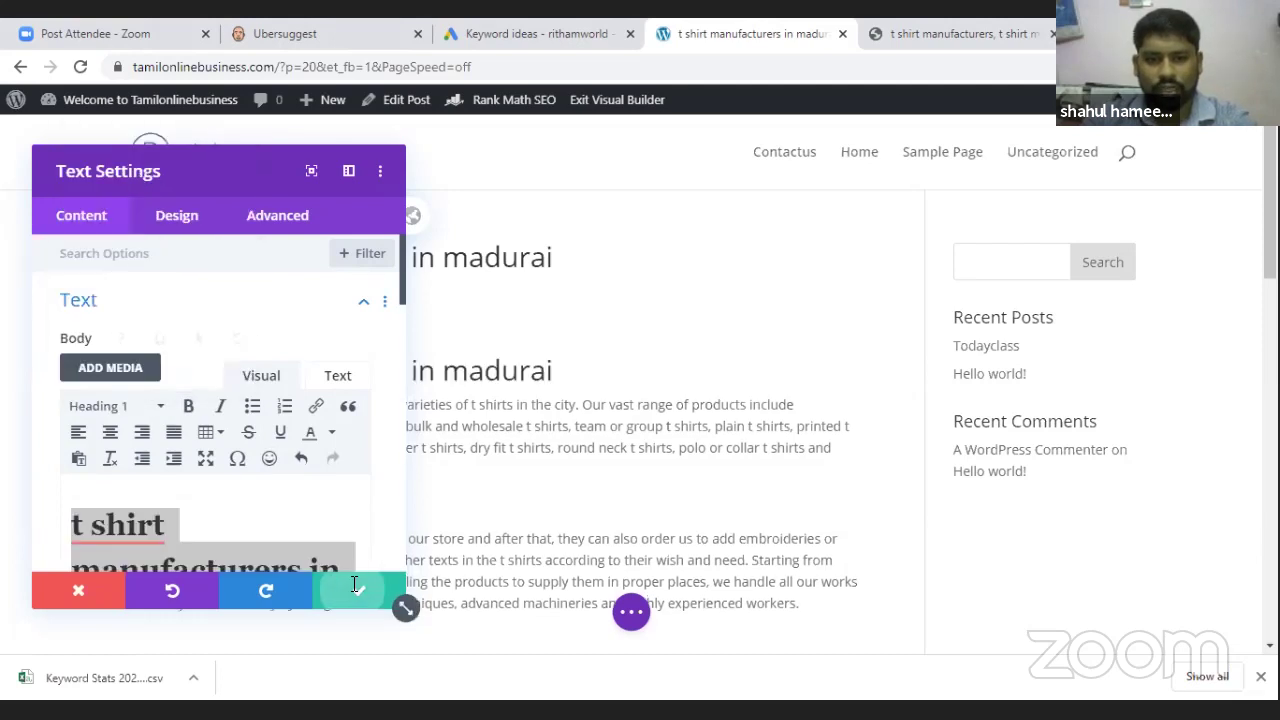
left_click(355, 585)
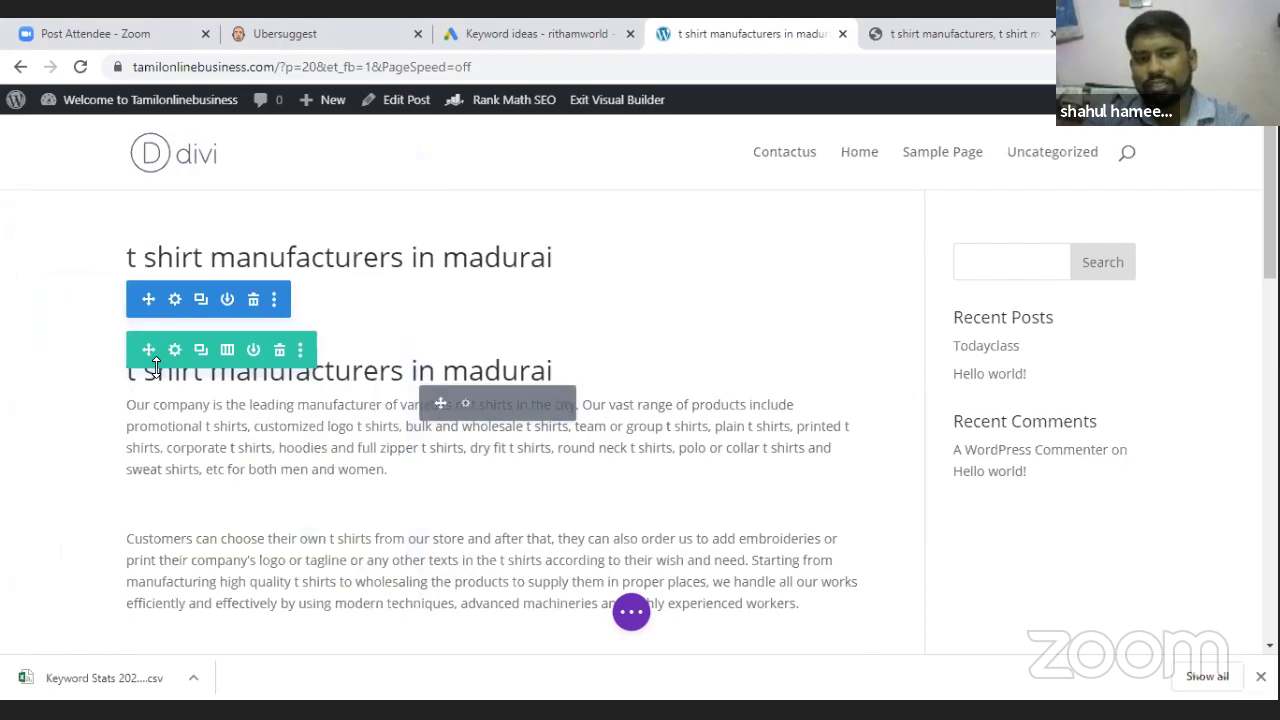
Step: Undo then redo the heading edit and reopen the Text Settings at the body paragraph
scroll(278, 405, "down", 1)
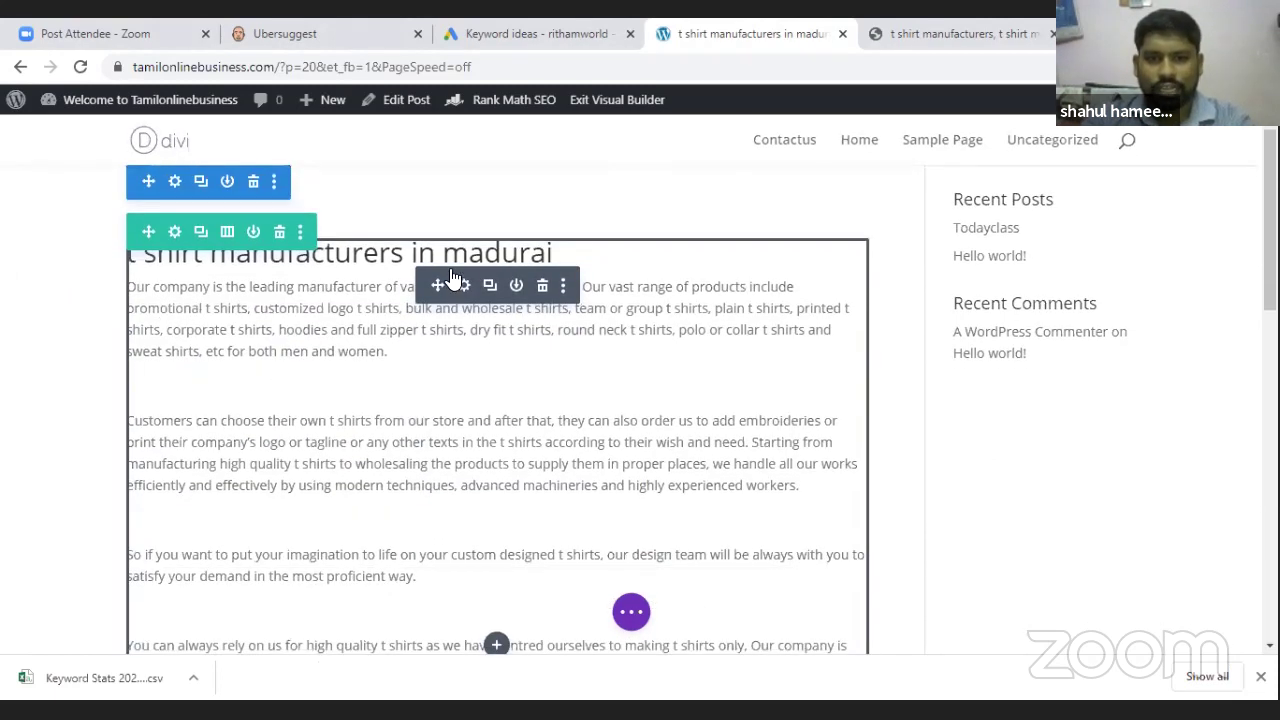
key("ctrl+z")
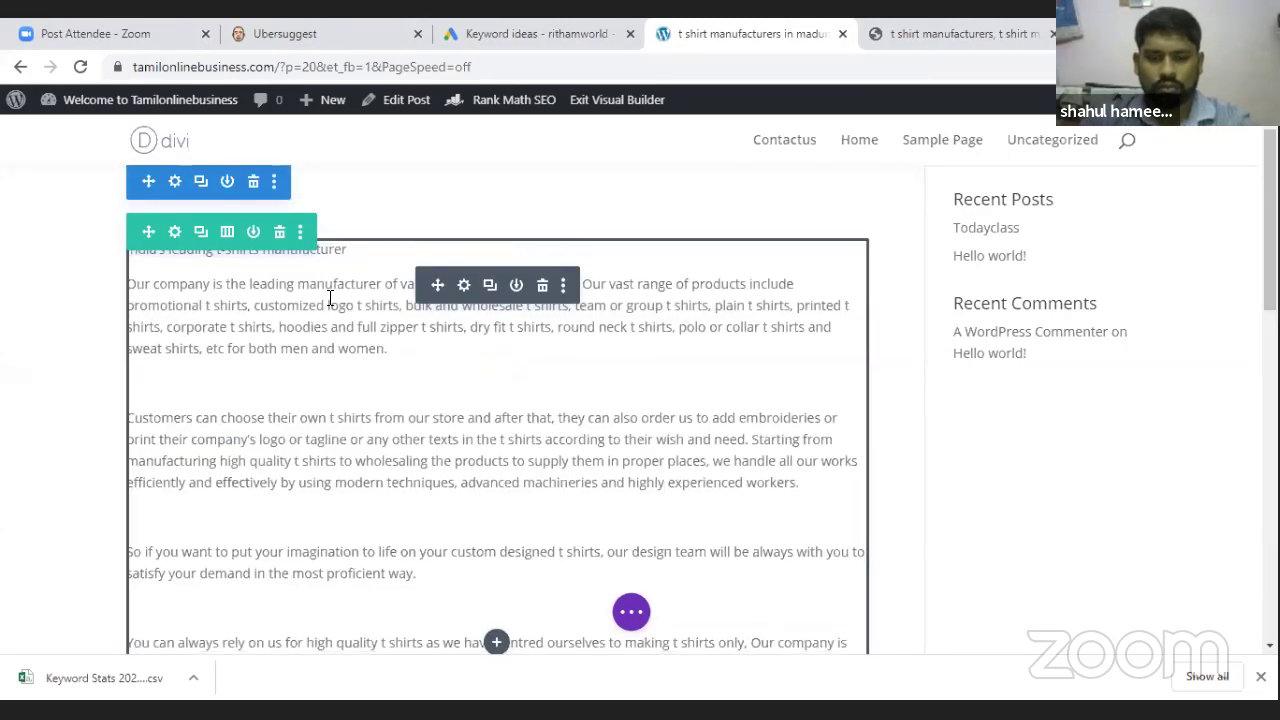
key("ctrl+shift+z")
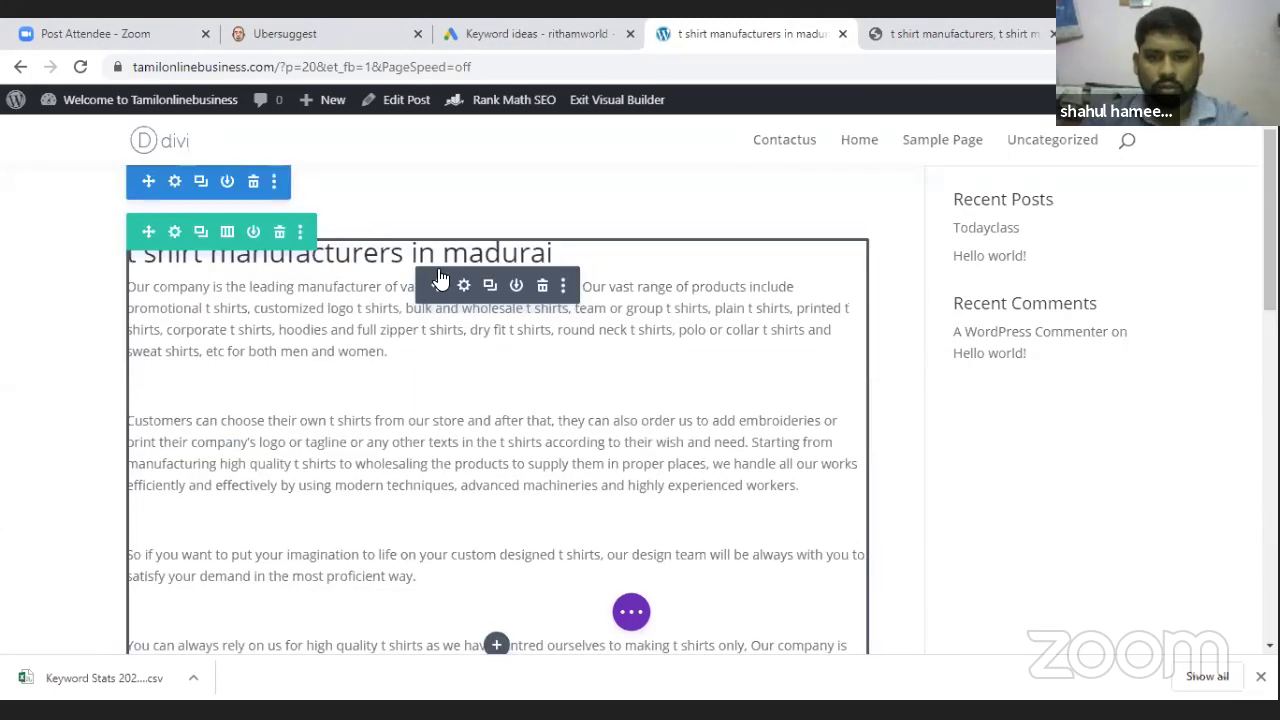
left_click(464, 286)
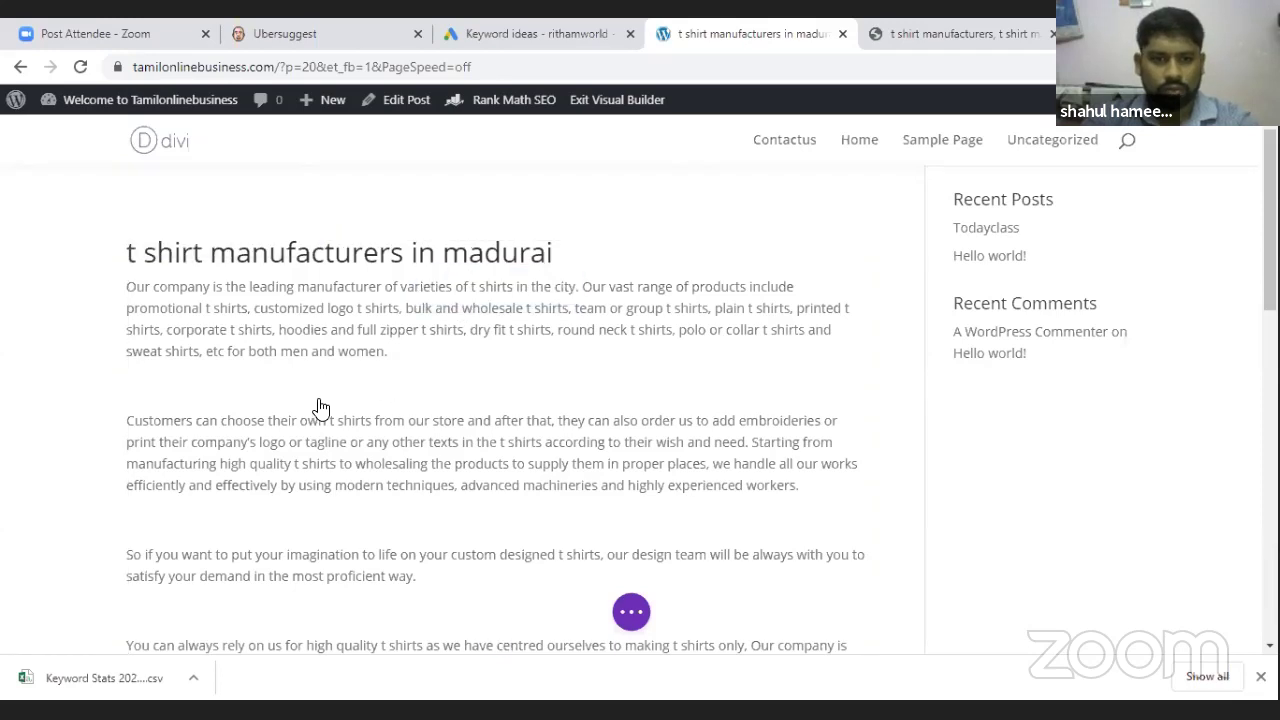
scroll(209, 400, "down", 5)
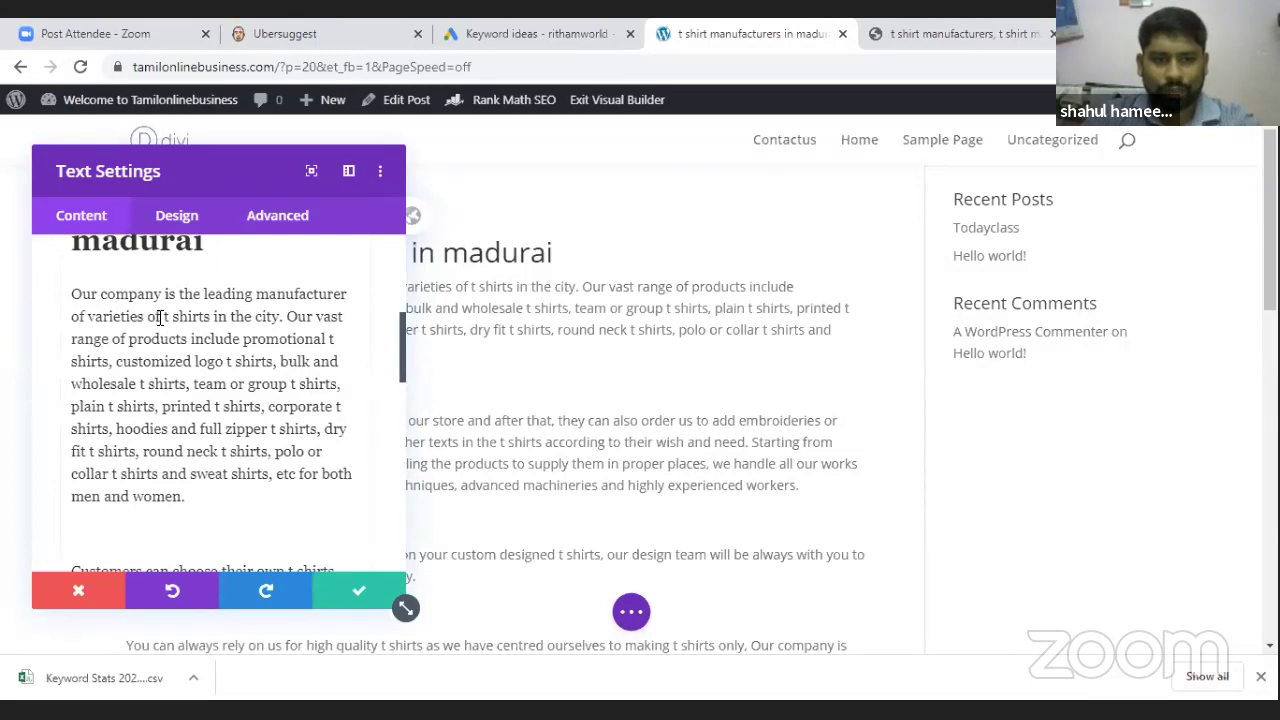
Step: Replace 'leading manufacturer' with the keyword phrase and delete the redundant 'varieties of t shirts' clause
left_click_drag(270, 318, 281, 318)
type("t shirt manufacturers in madurai")
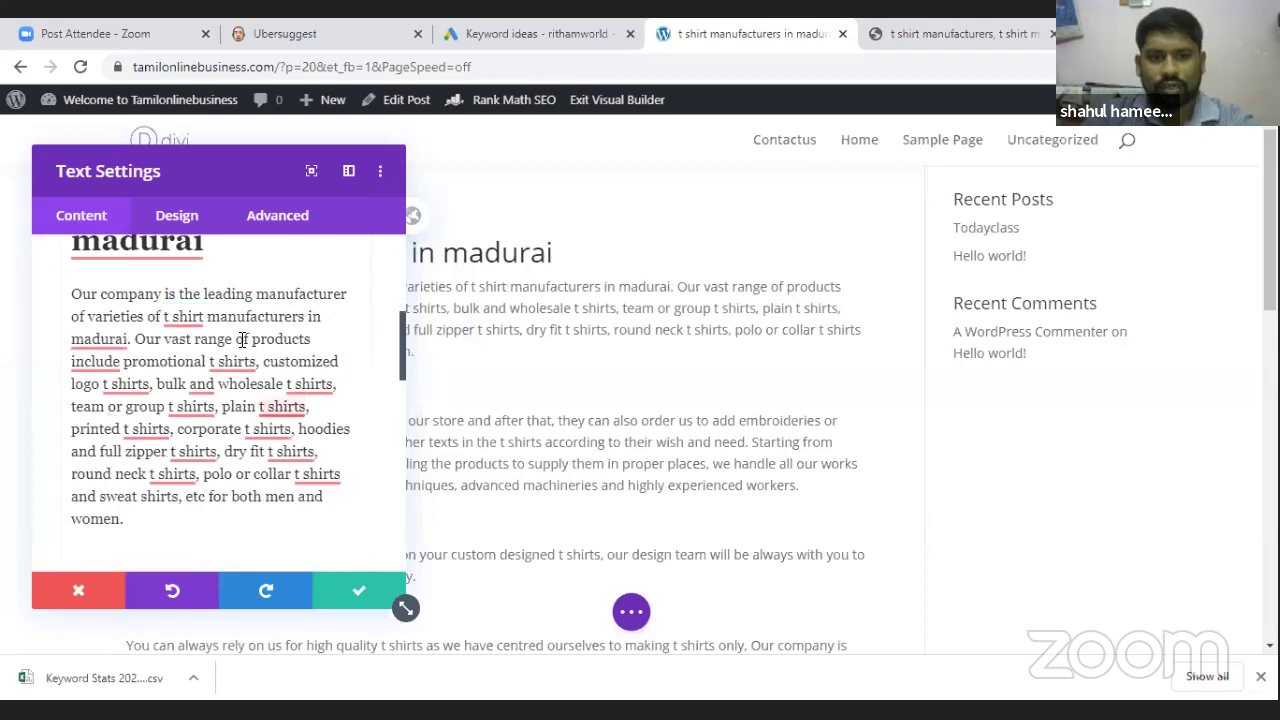
key("ctrl+z")
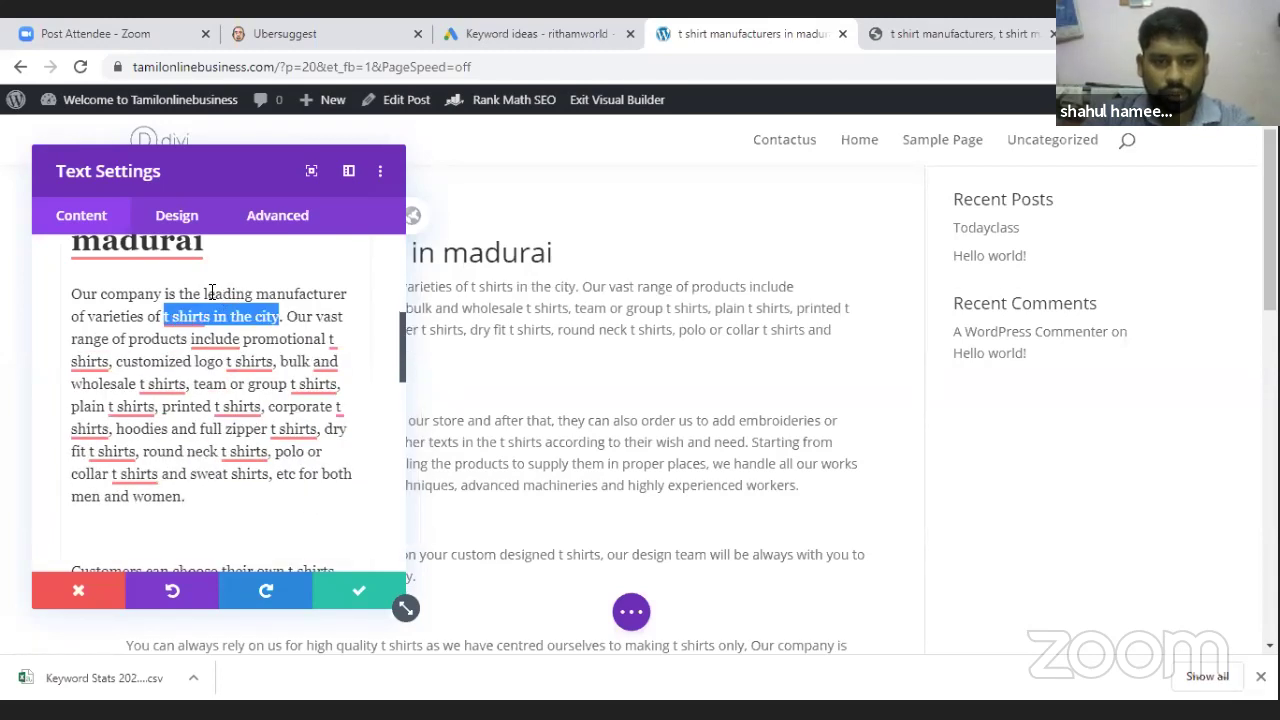
left_click_drag(205, 296, 357, 297)
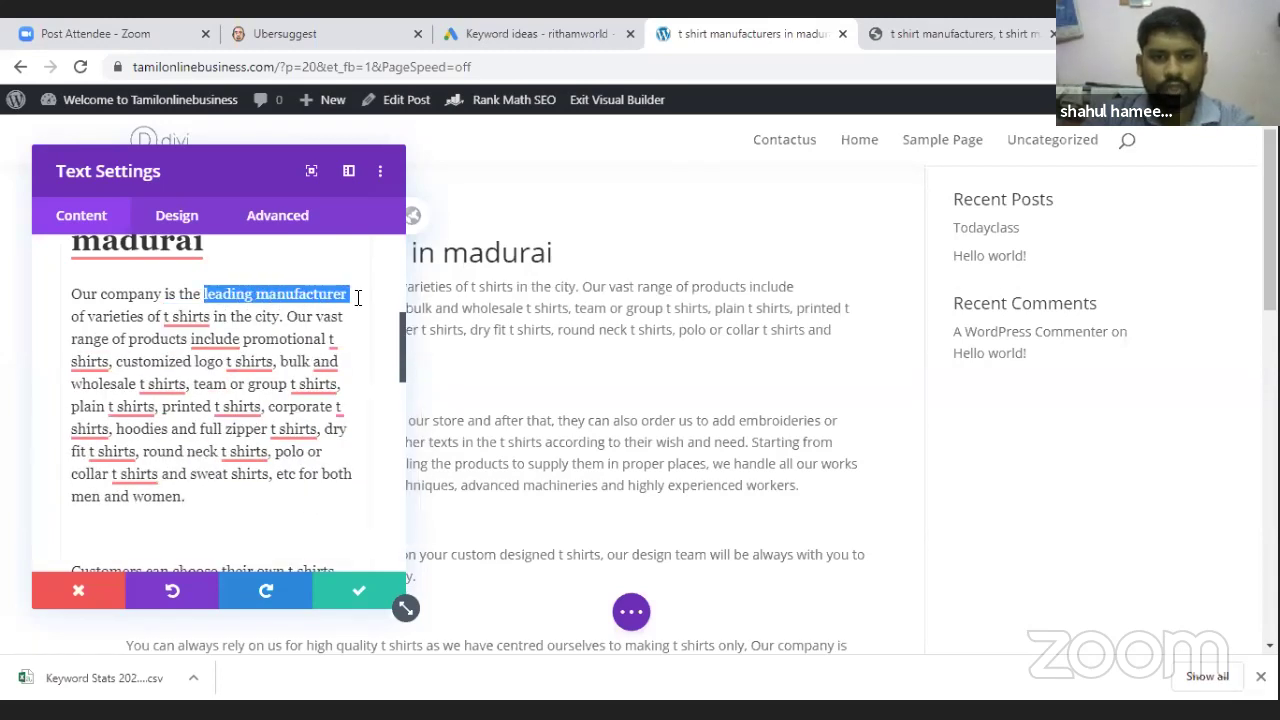
type("t shirt manufacturers in madurai")
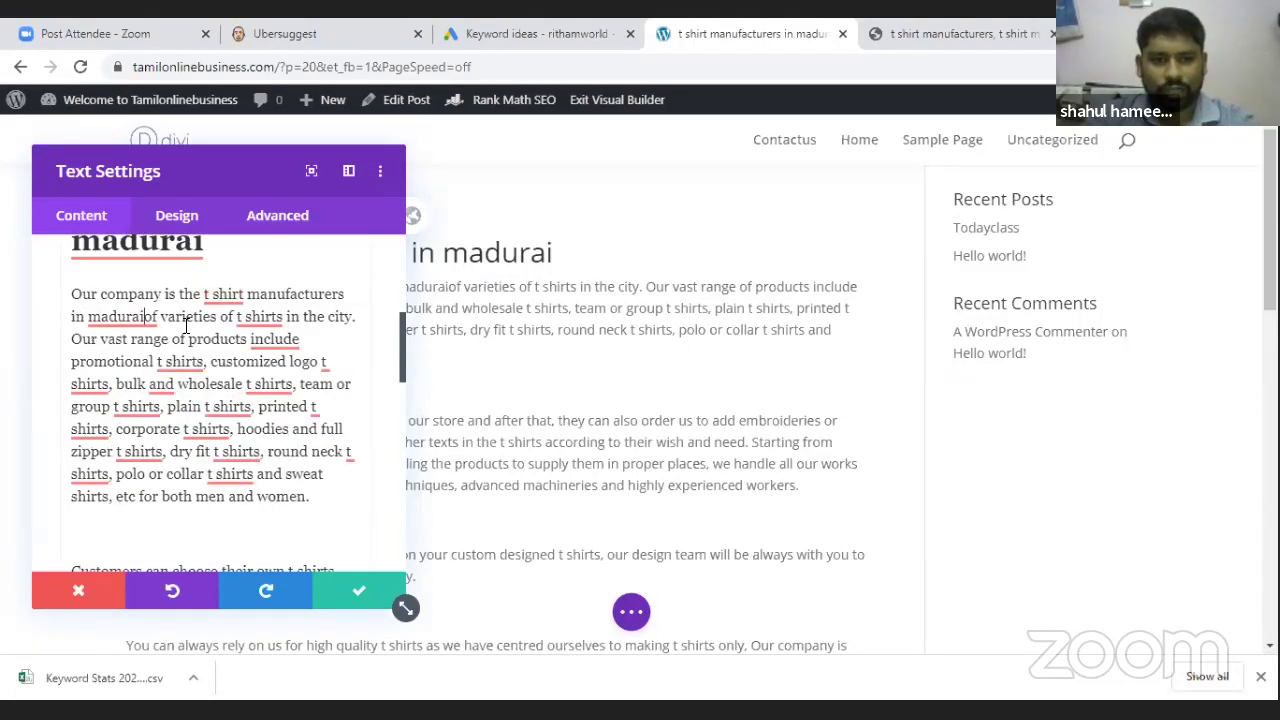
left_click_drag(149, 316, 358, 316)
key("BackSpace")
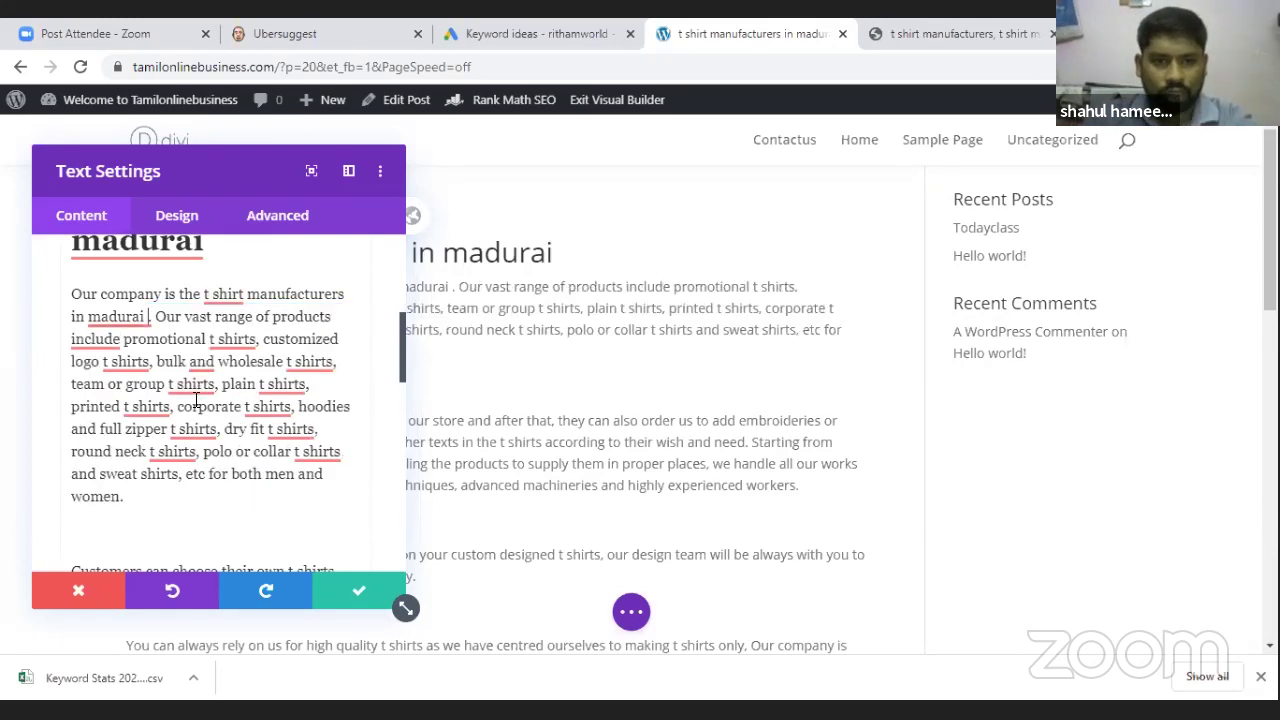
Step: Replace 't shirts' with the keyword in paragraphs two and three, fixing 'designedt' to 'designed'
scroll(196, 400, "down", 4)
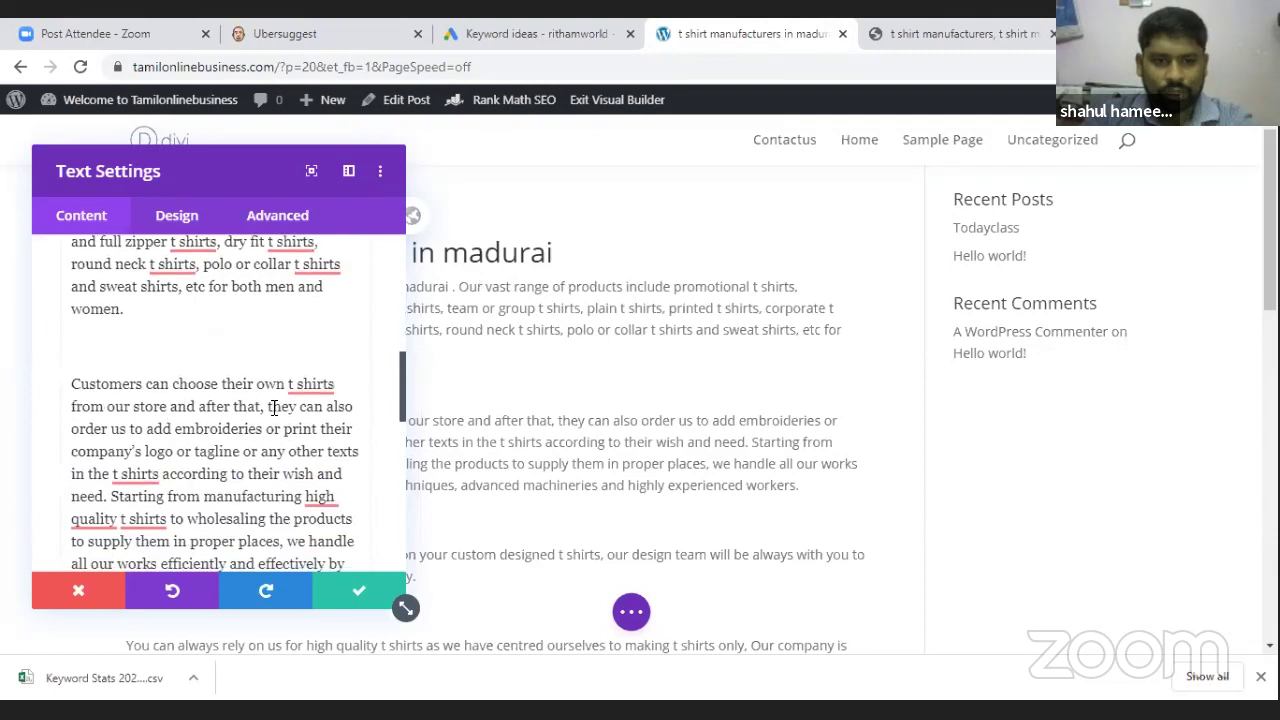
mouse_move(291, 383)
left_click_drag(291, 383, 331, 384)
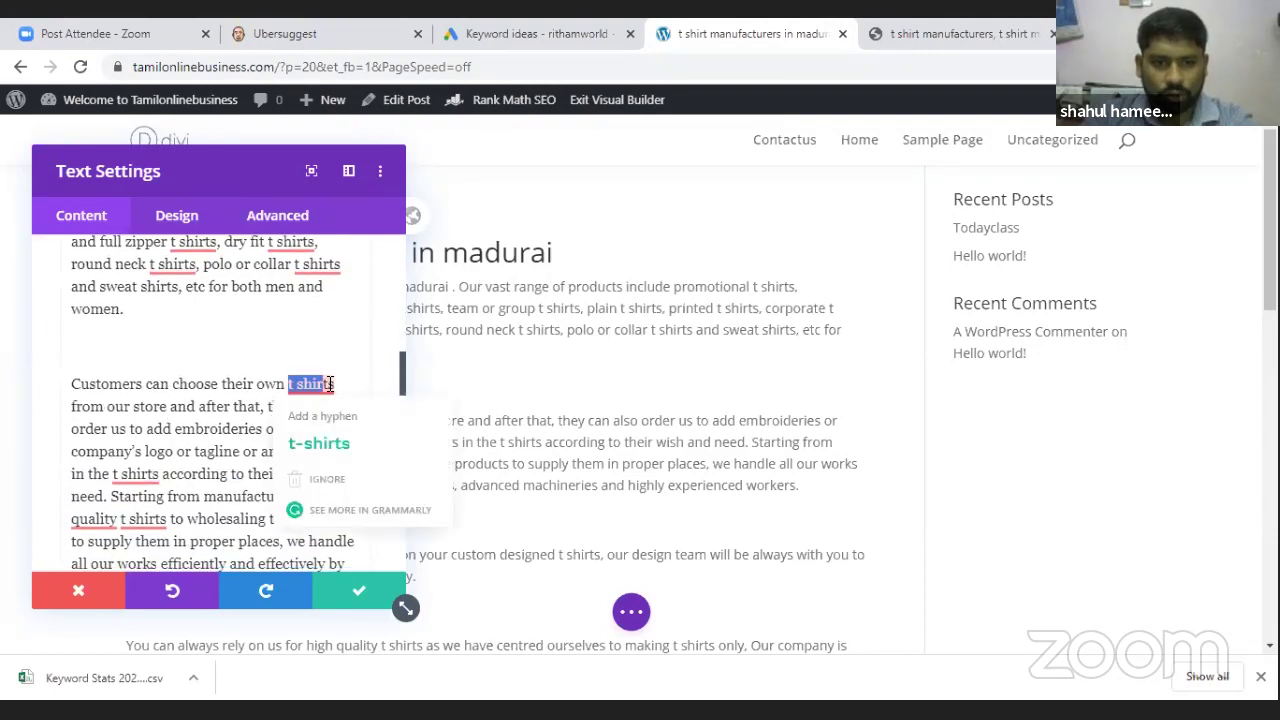
type("t shirt manufacturers in madurai")
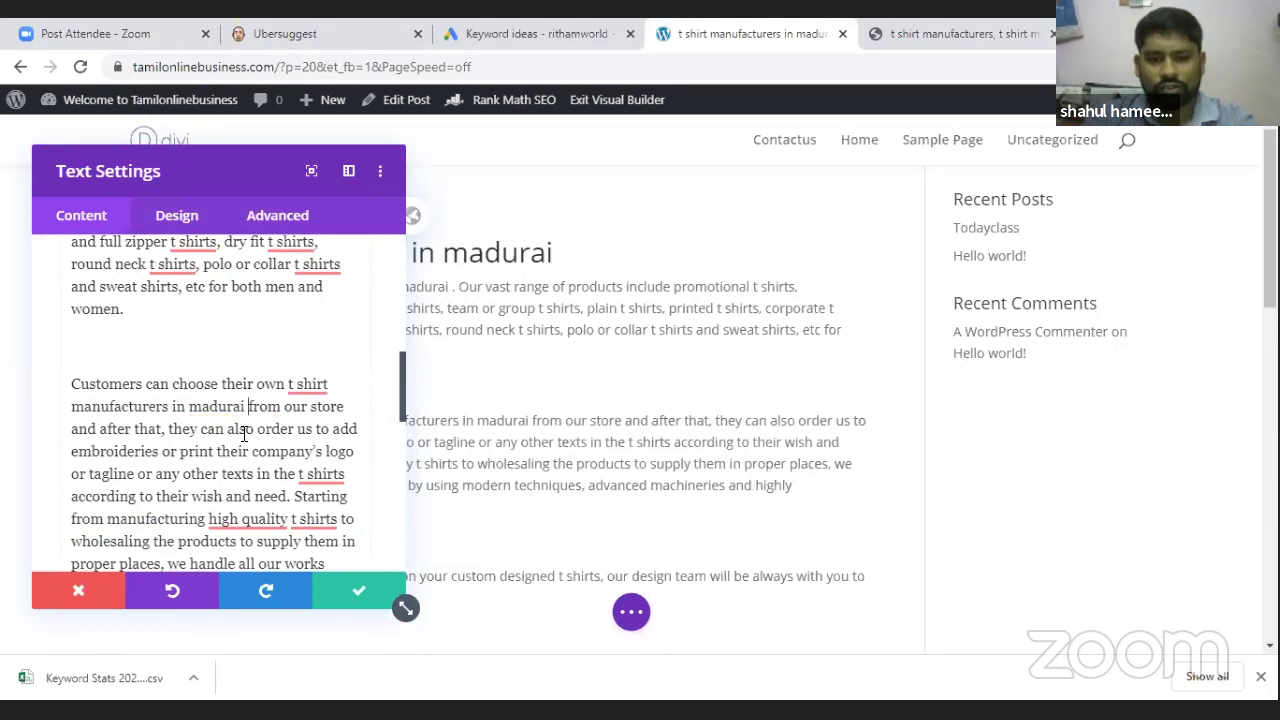
scroll(243, 433, "down", 5)
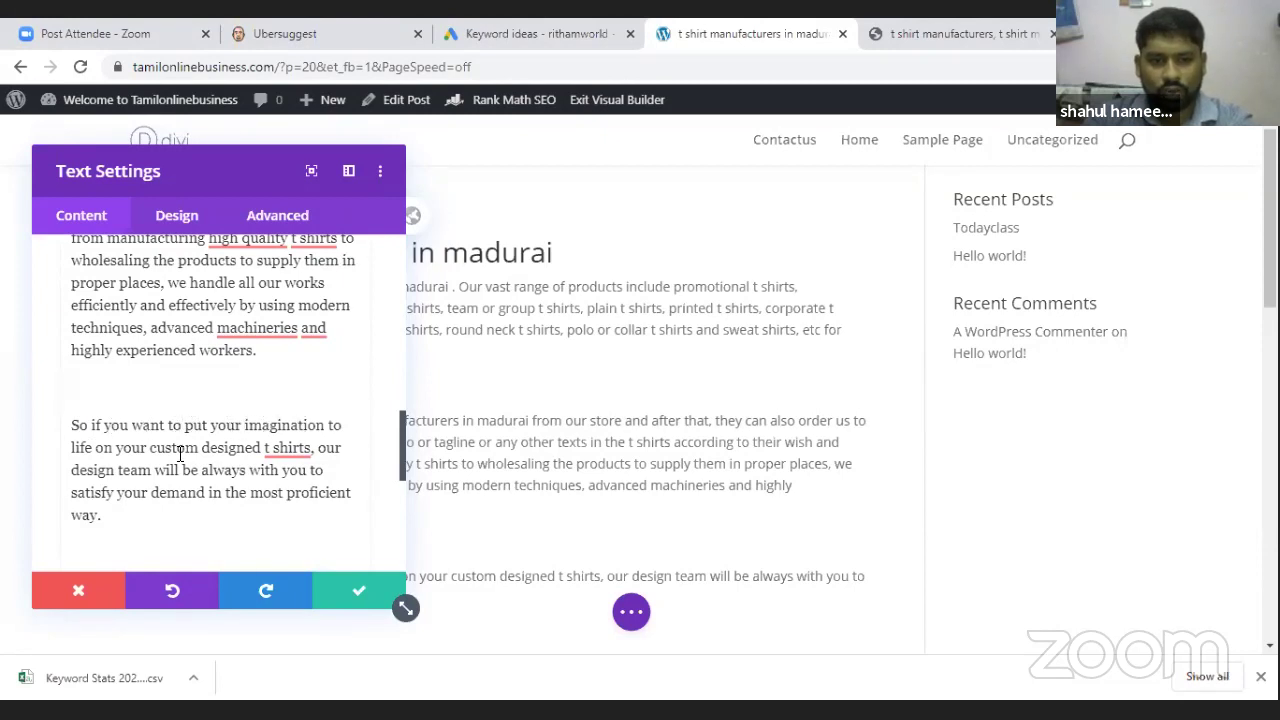
left_click_drag(265, 448, 313, 451)
type("t shirt manufacturers in madurai")
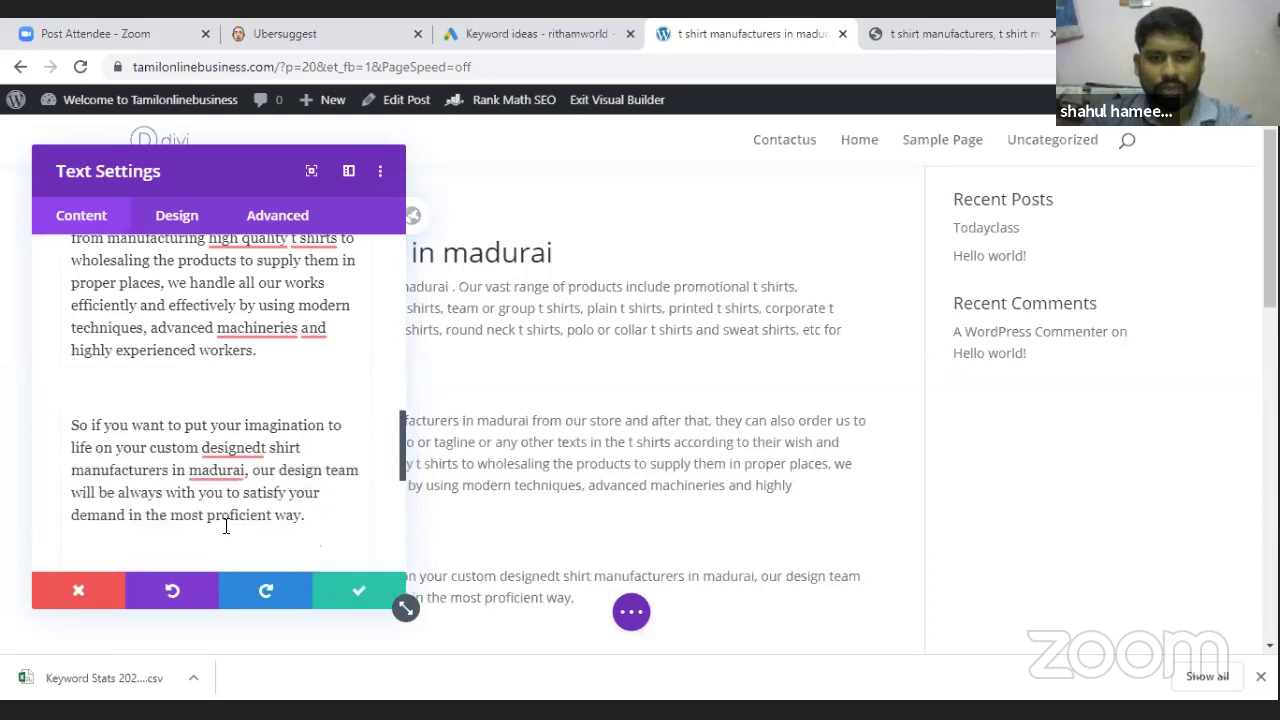
mouse_move(267, 450)
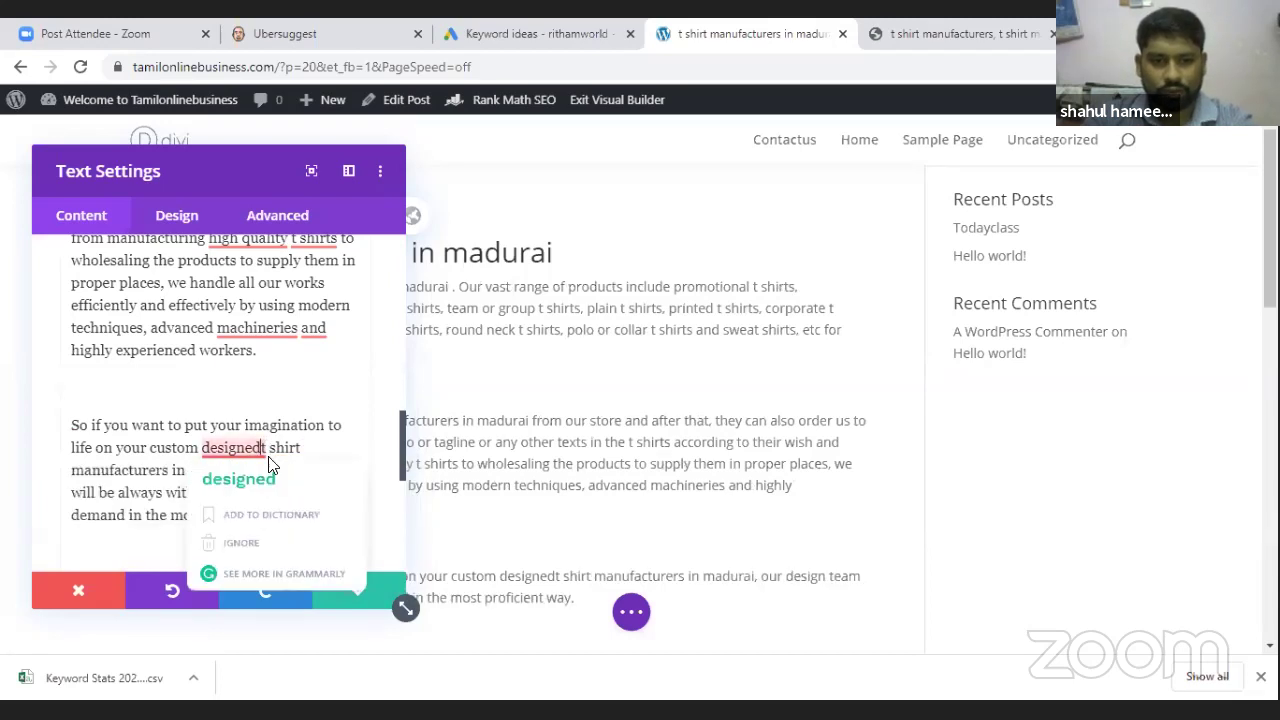
left_click(238, 479)
Step: Scroll through the edited body text to review the keyword changes
scroll(168, 480, "up", 8)
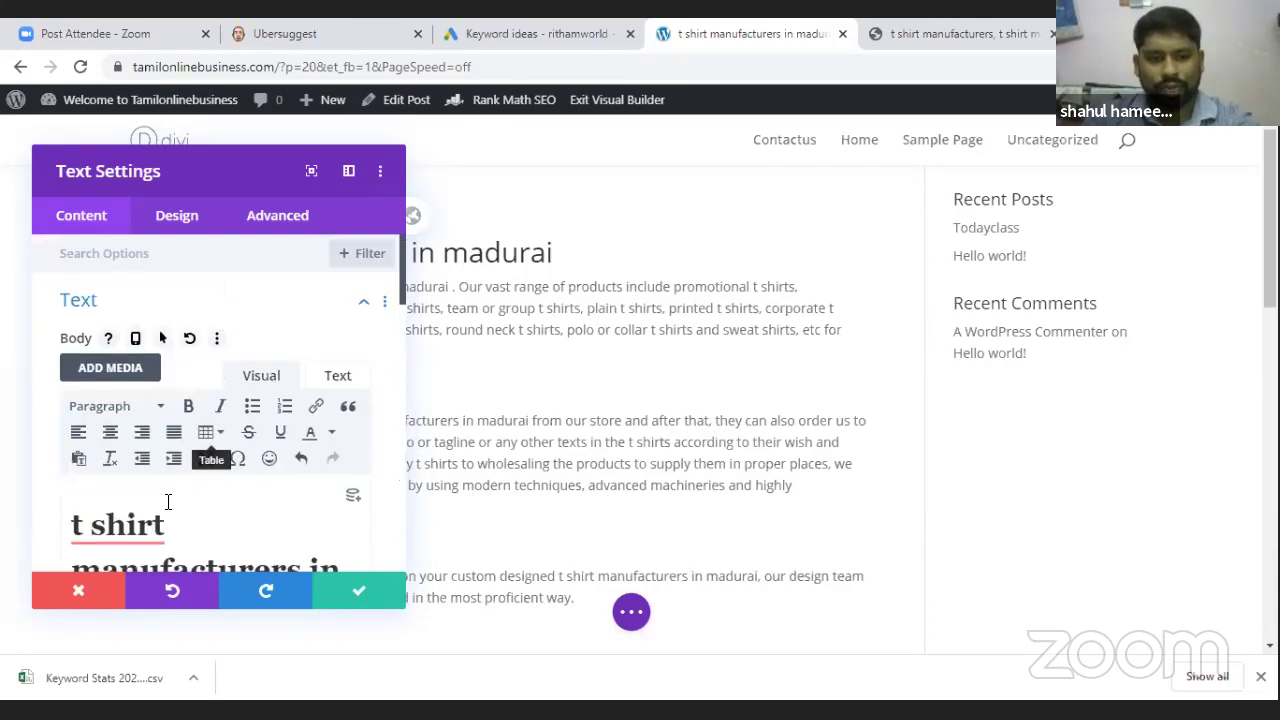
scroll(168, 502, "down", 2)
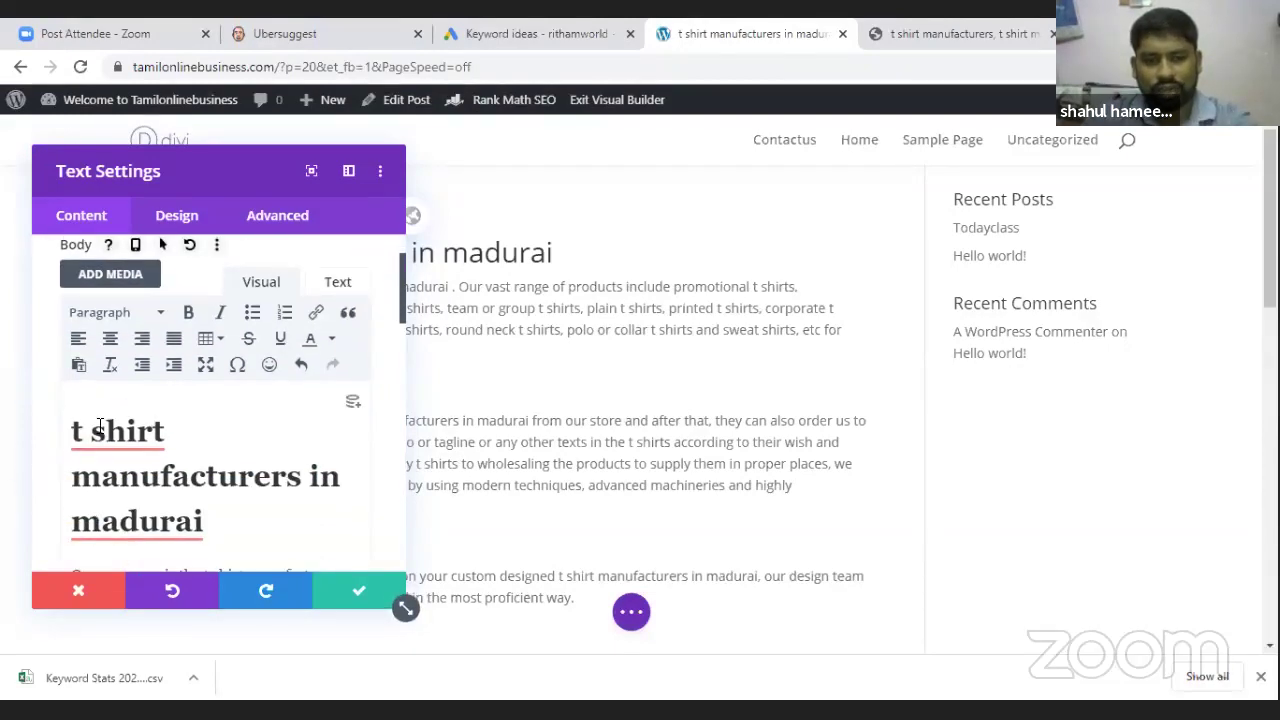
mouse_move(100, 427)
scroll(276, 456, "down", 5)
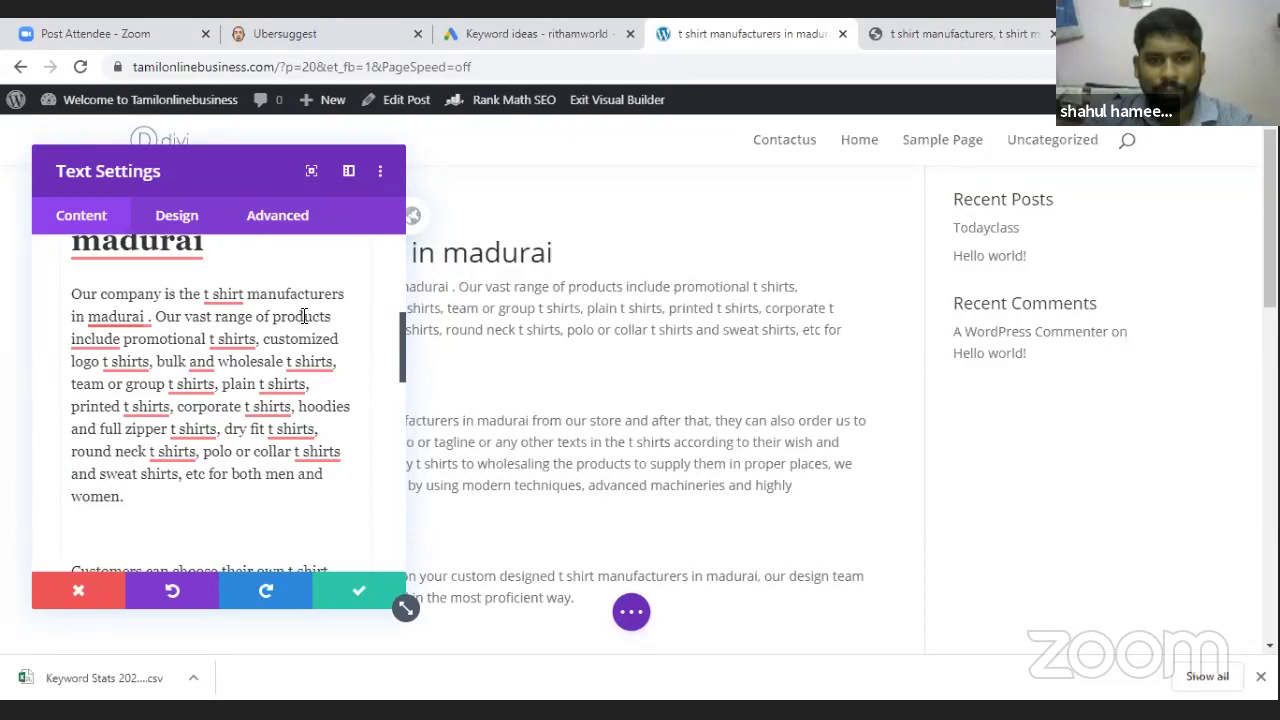
scroll(303, 316, "down", 3)
scroll(202, 407, "up", 1)
mouse_move(202, 407)
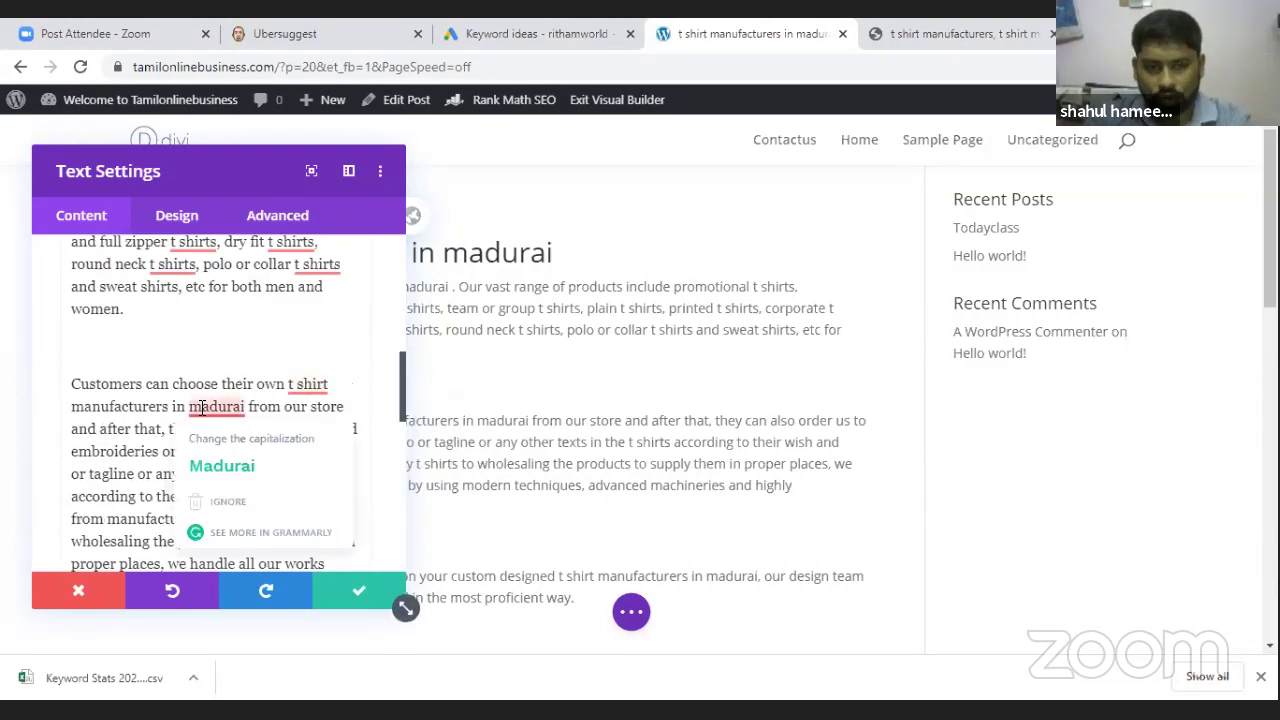
scroll(202, 407, "down", 3)
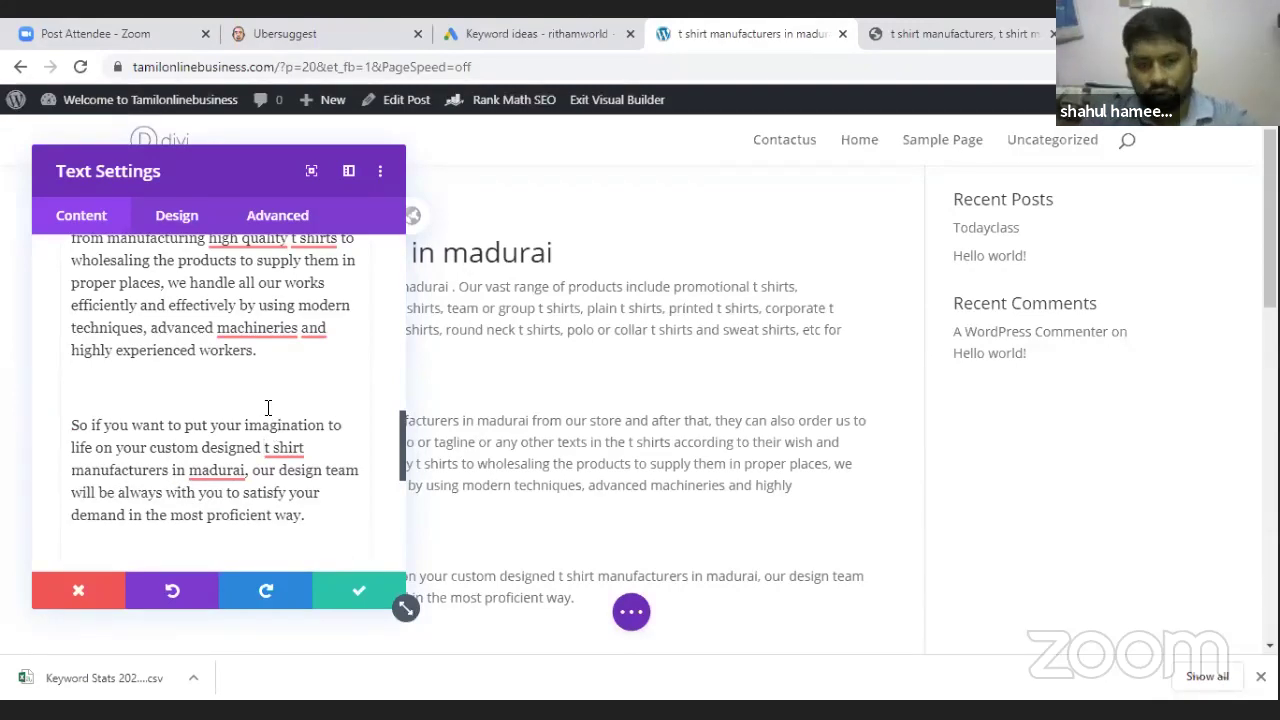
Step: Apply the text module changes and open the page settings bar's save options
left_click(360, 600)
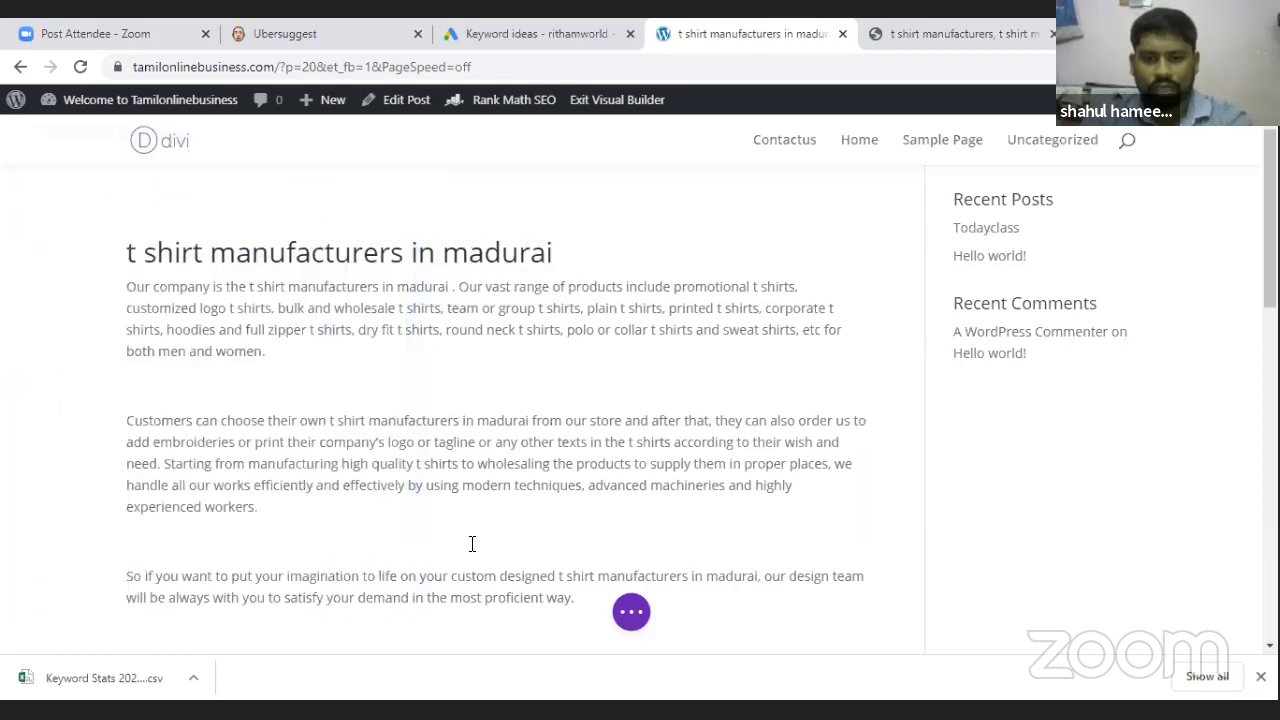
scroll(586, 540, "down", 3)
left_click(631, 611)
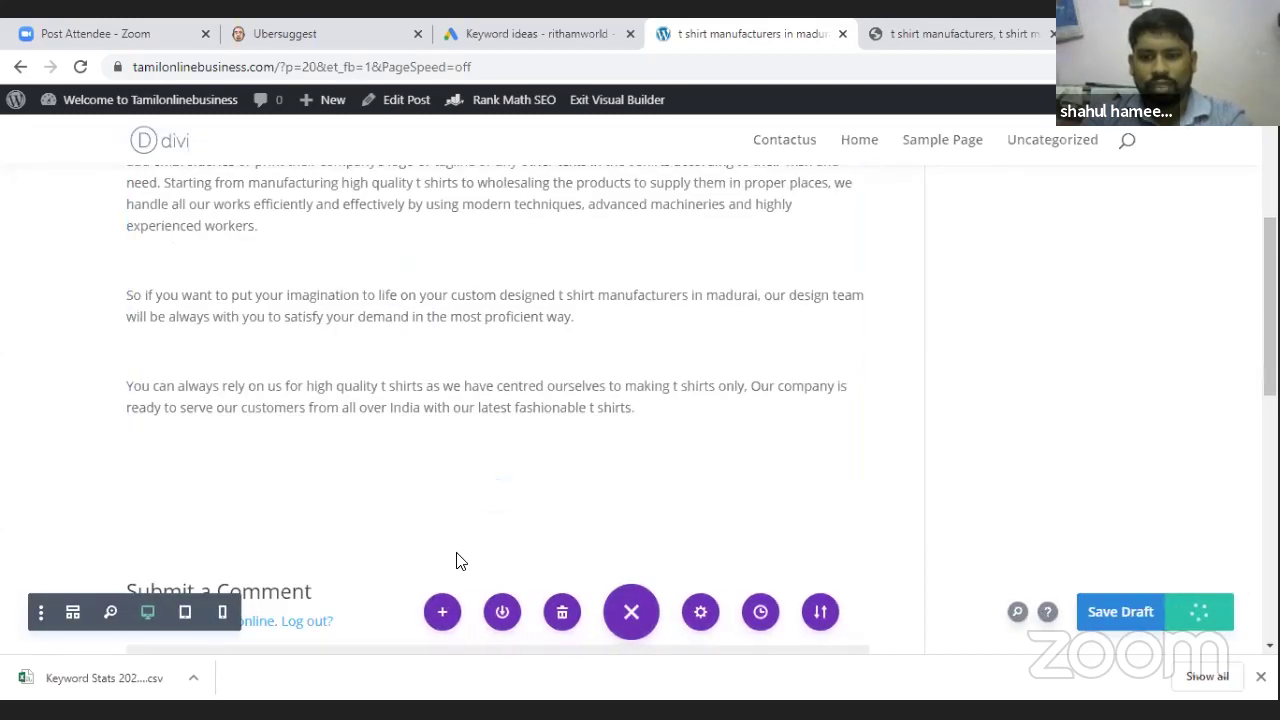
scroll(458, 554, "up", 1)
scroll(458, 554, "up", 3)
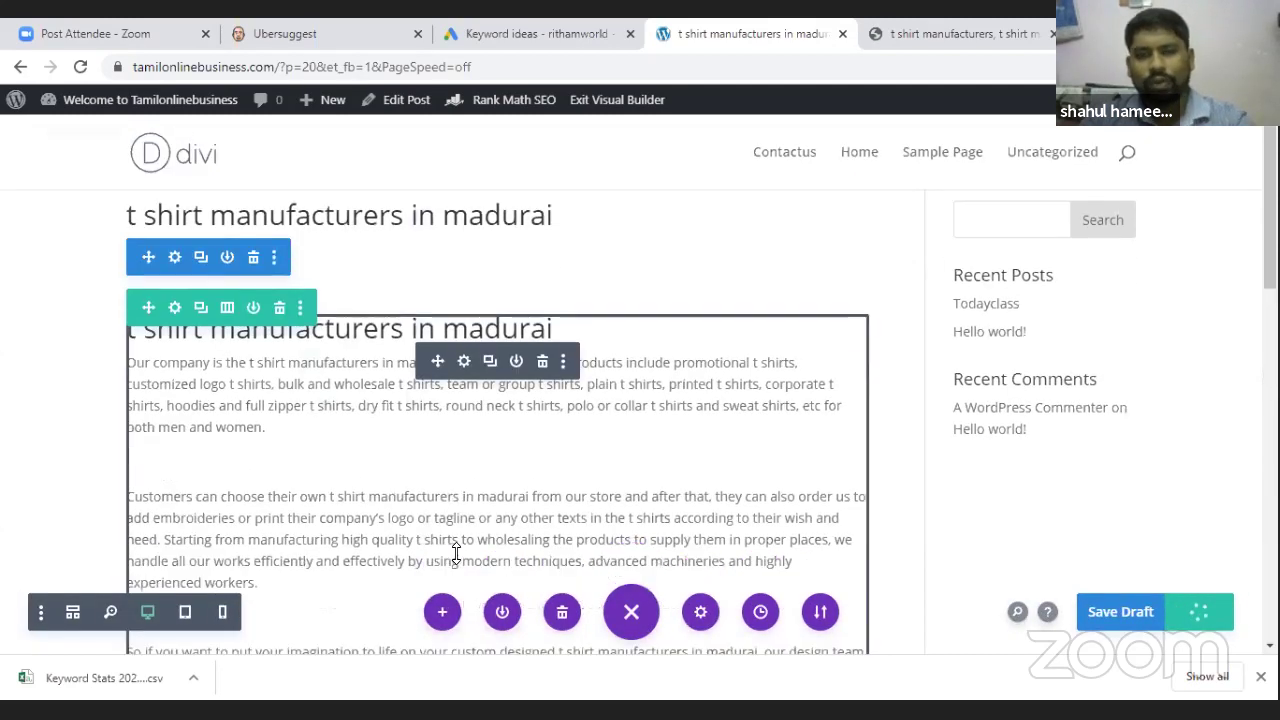
scroll(458, 552, "down", 3)
scroll(458, 554, "up", 3)
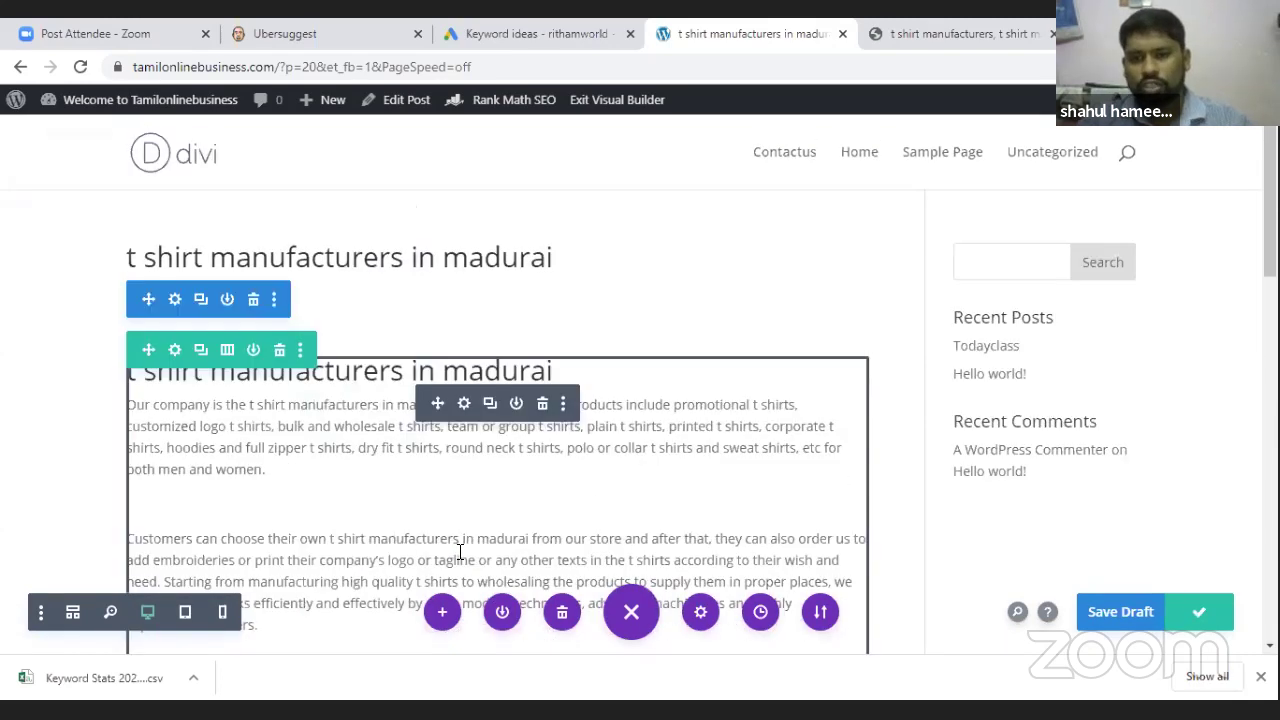
mouse_move(83, 114)
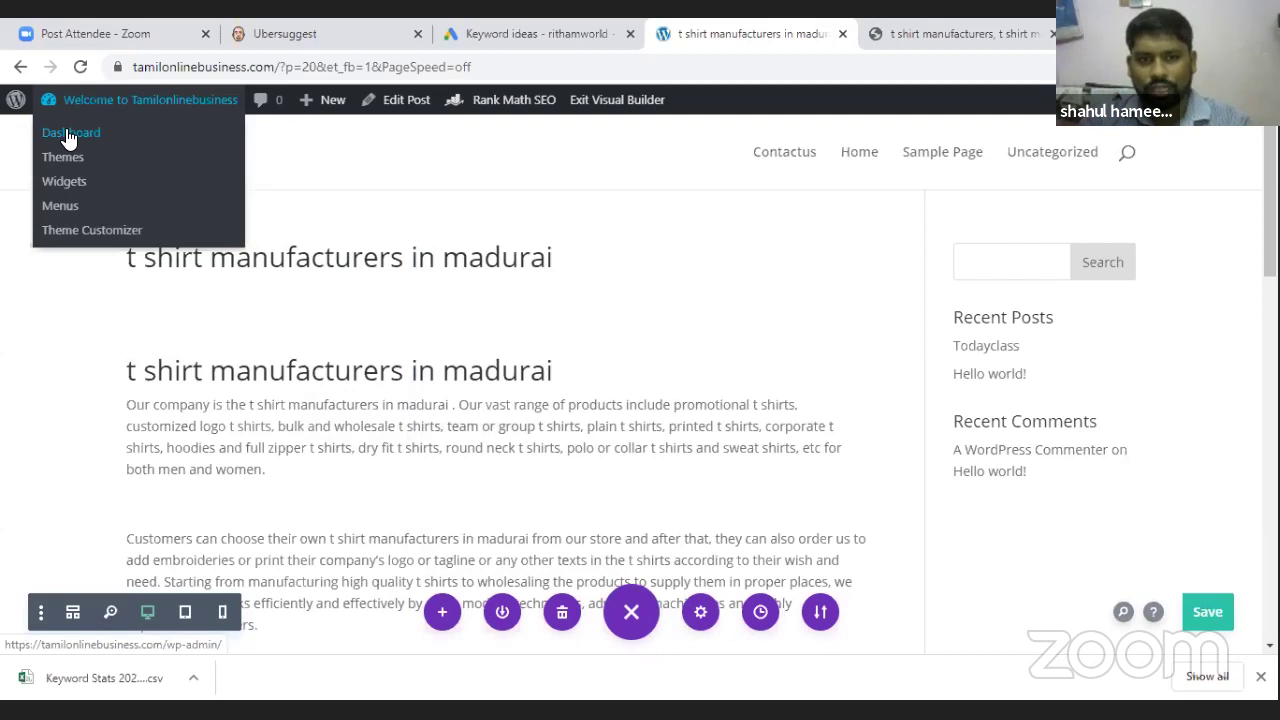
Step: Go from the Dashboard to All Posts and edit 't shirt manufacturers in madurai'
left_click(68, 138)
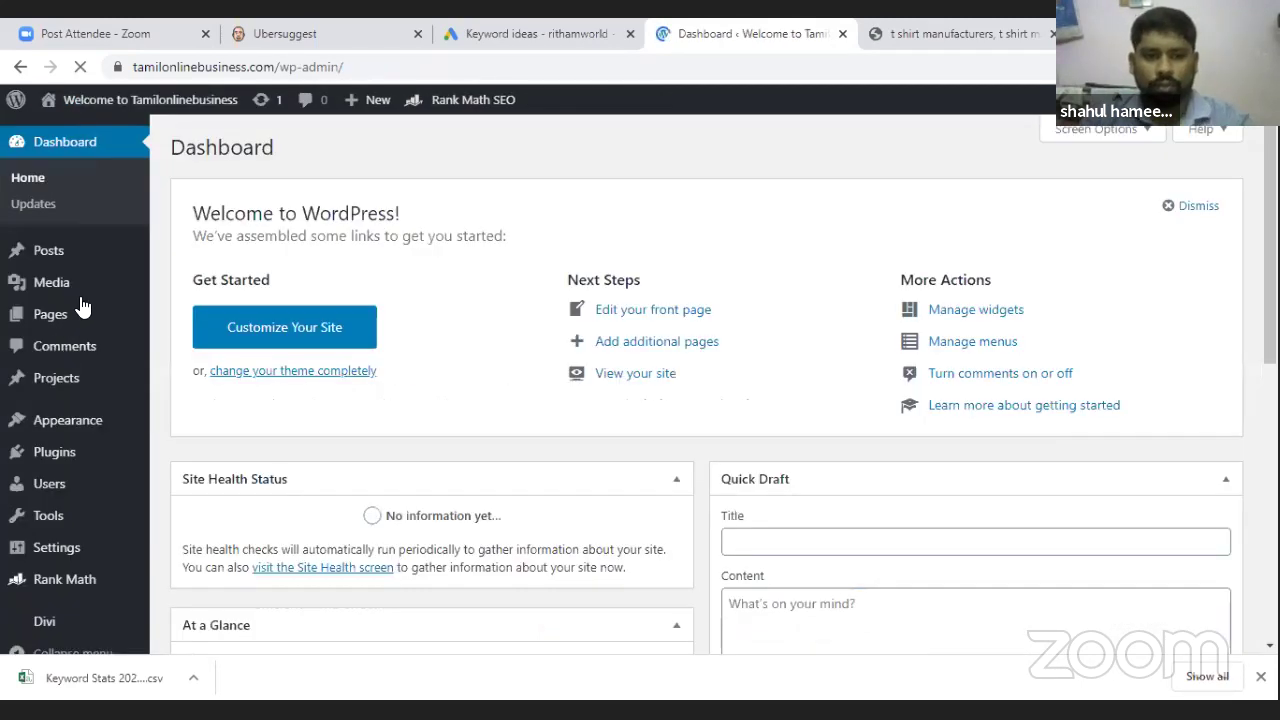
mouse_move(76, 256)
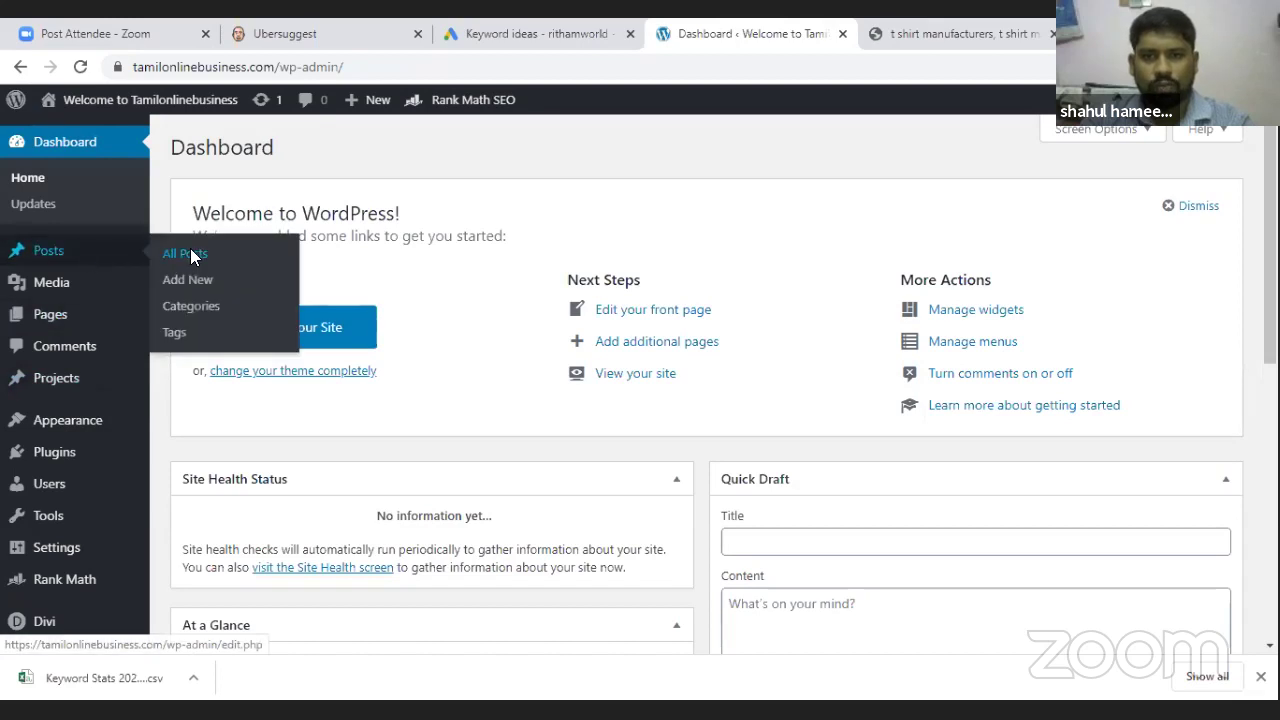
left_click(190, 253)
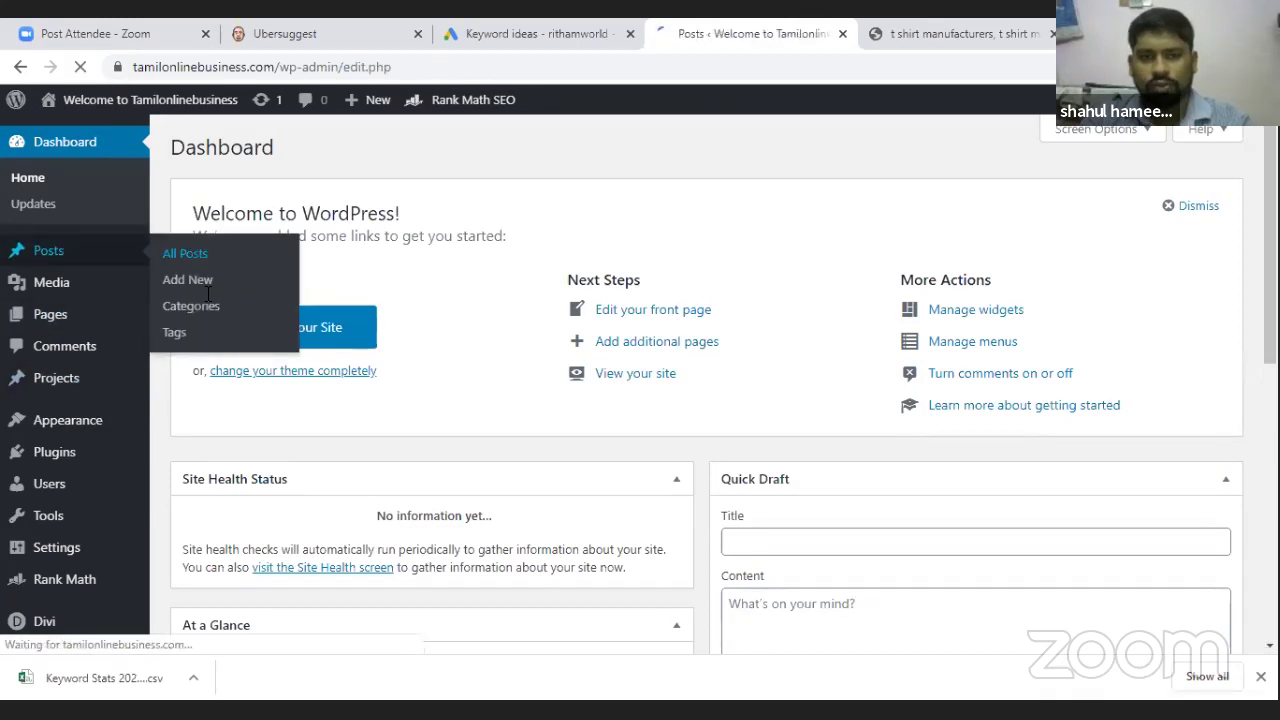
mouse_move(243, 314)
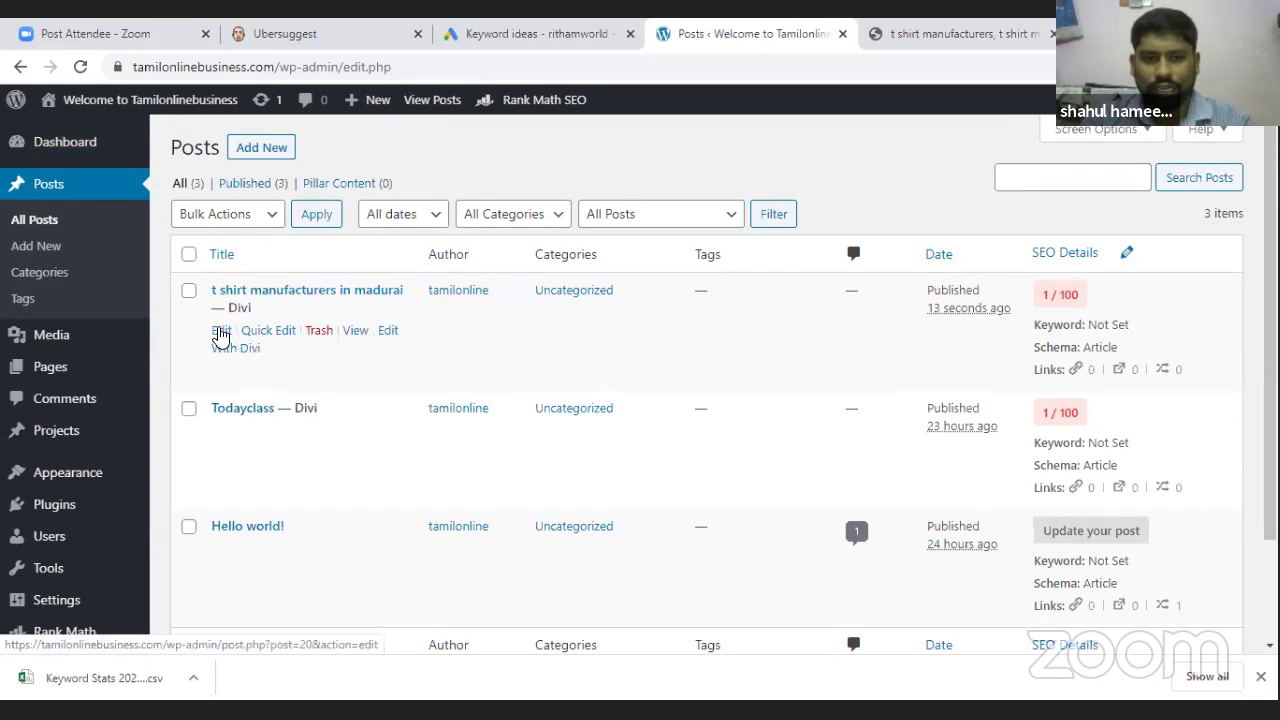
left_click(221, 331)
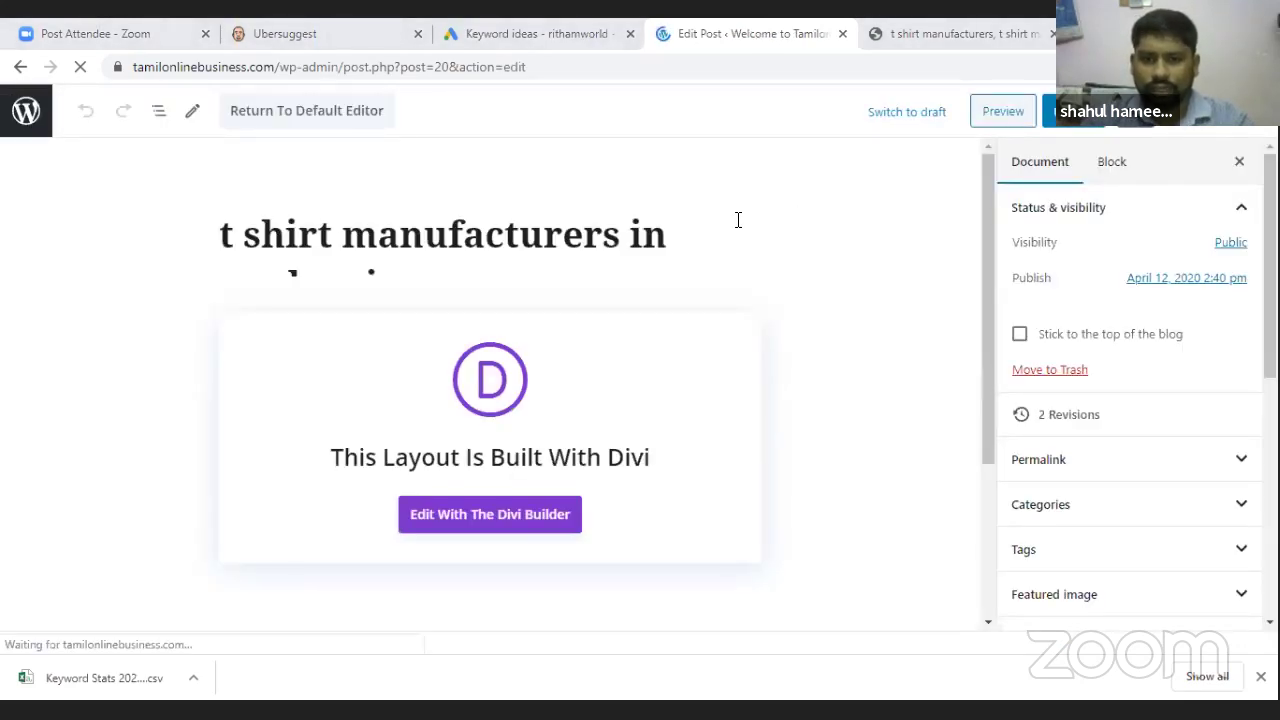
Step: Show the post's permalink and open the Rank Math SEO sidebar
left_click(737, 224)
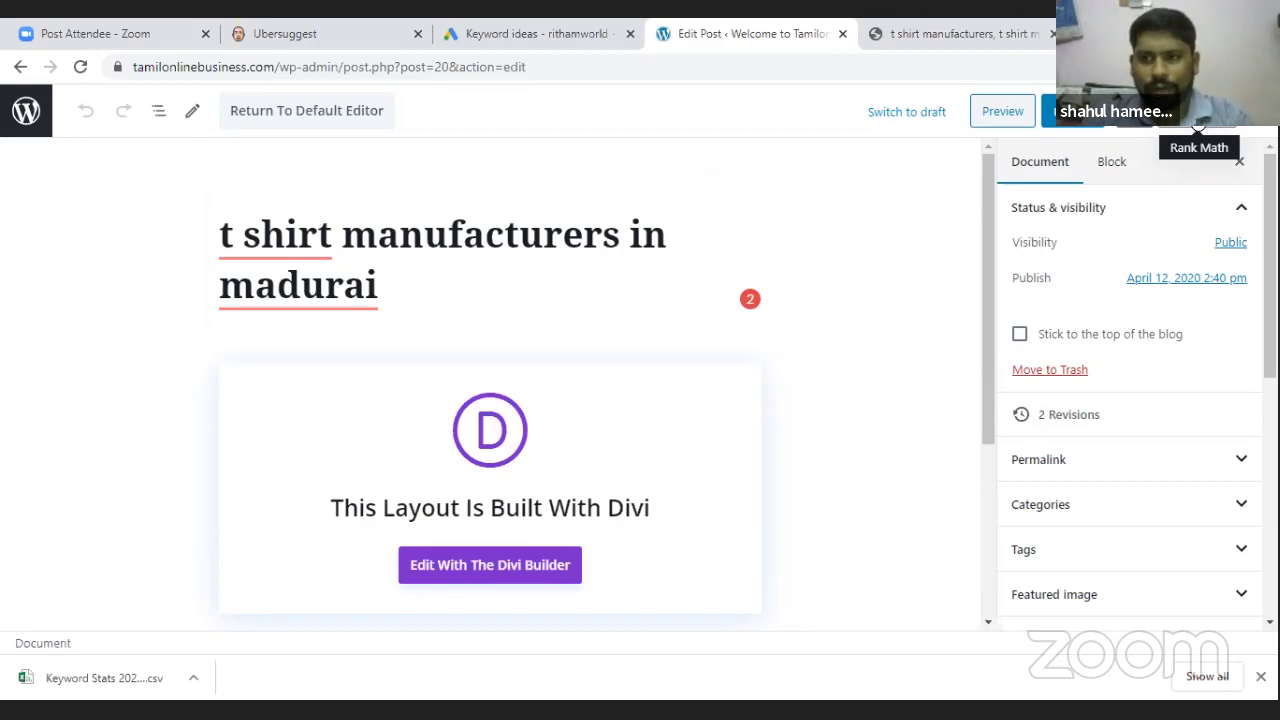
left_click(1198, 127)
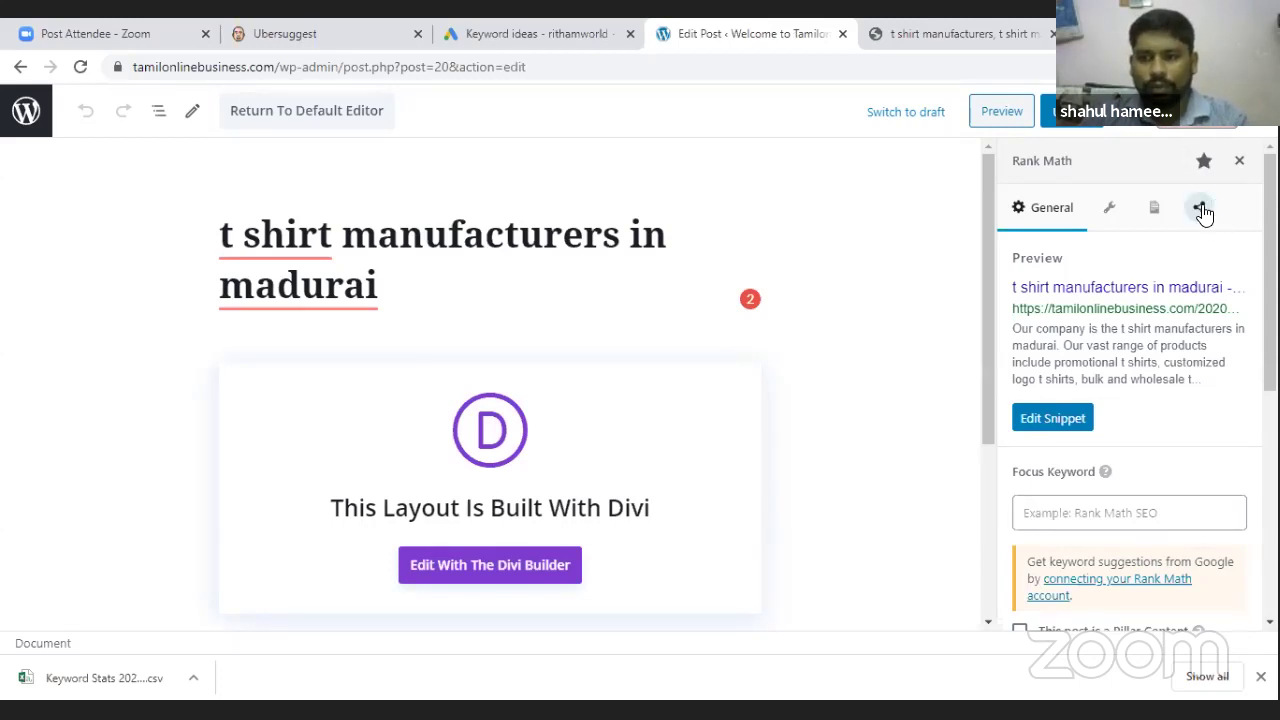
Step: In the snippet editor, replace the Rank Math title template with the post title
left_click(1036, 426)
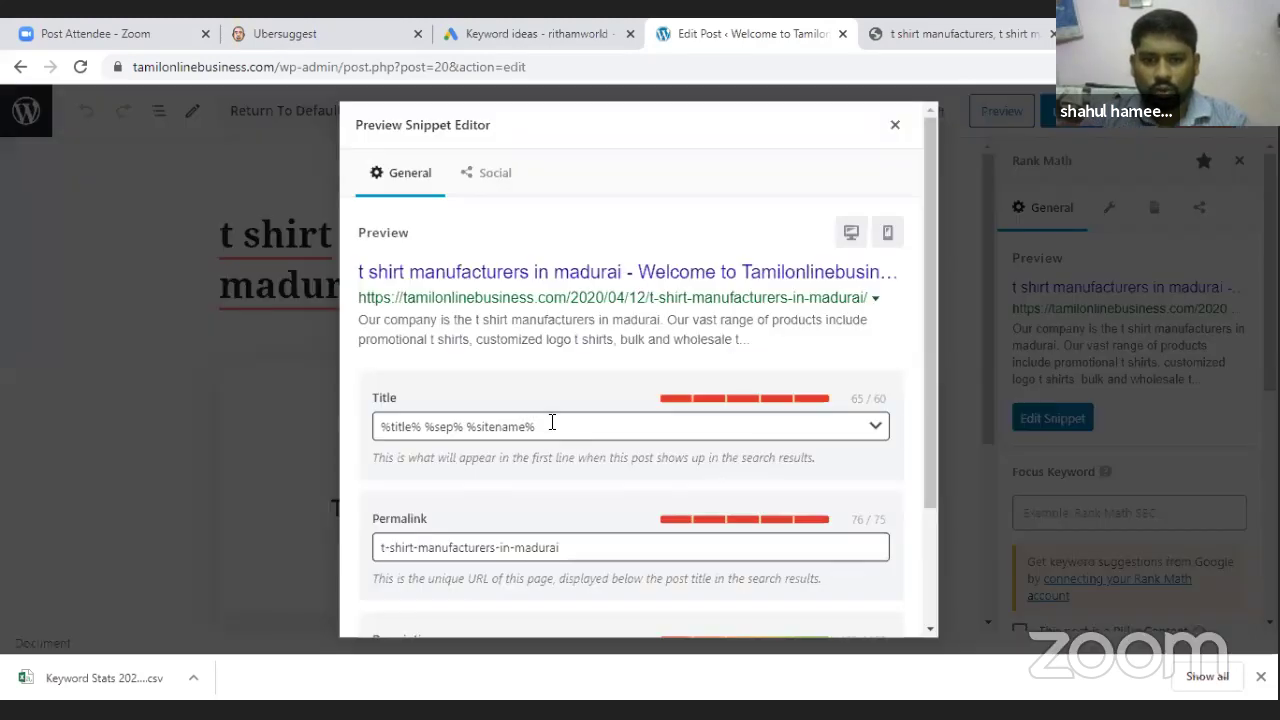
key("ctrl+a")
type("t shirt manufacturers in madurai")
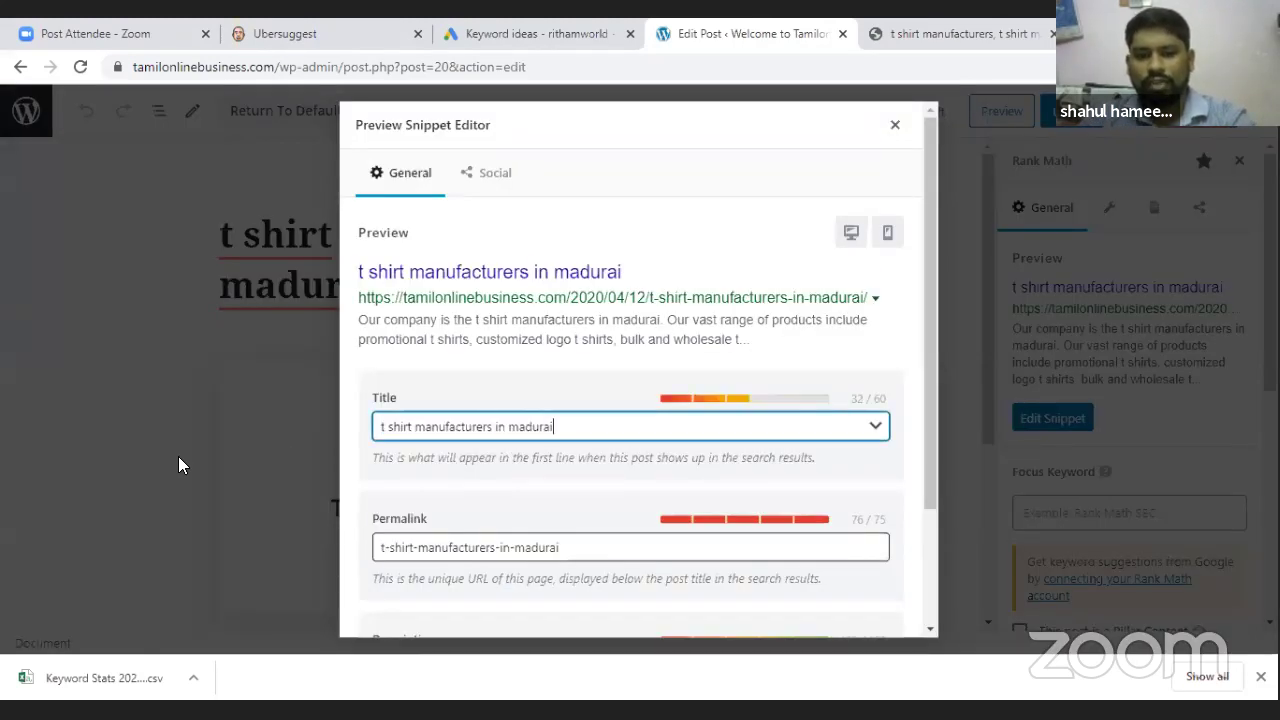
scroll(563, 526, "down", 2)
scroll(564, 517, "down", 1)
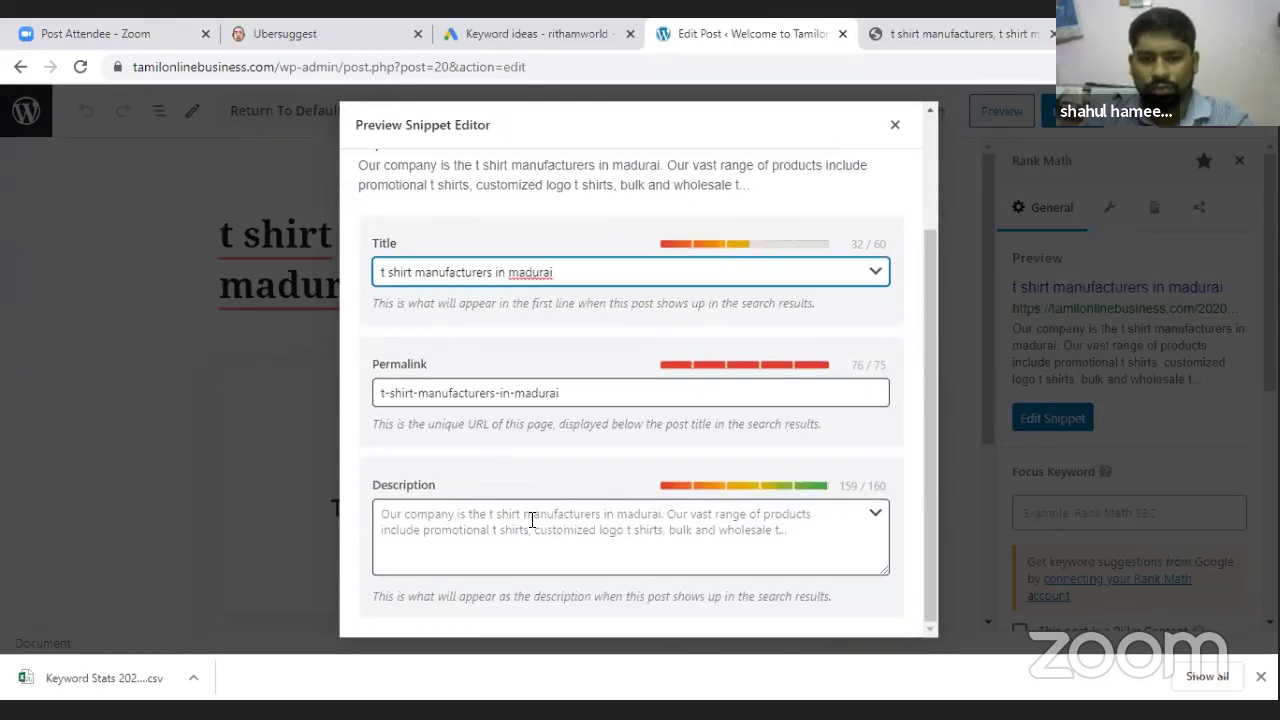
Step: Set the meta description to 'Our Company is t shirt manufacturers in madurai' and update the post
left_click(532, 519)
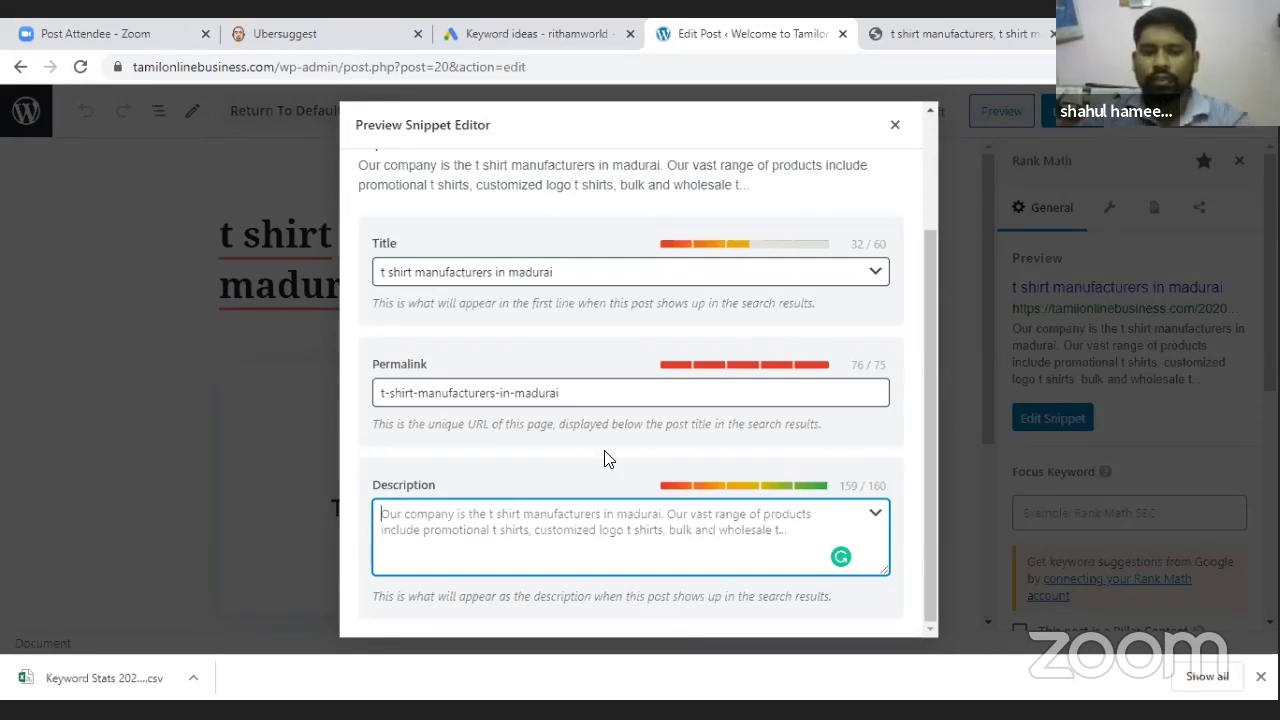
type("Our Cpm")
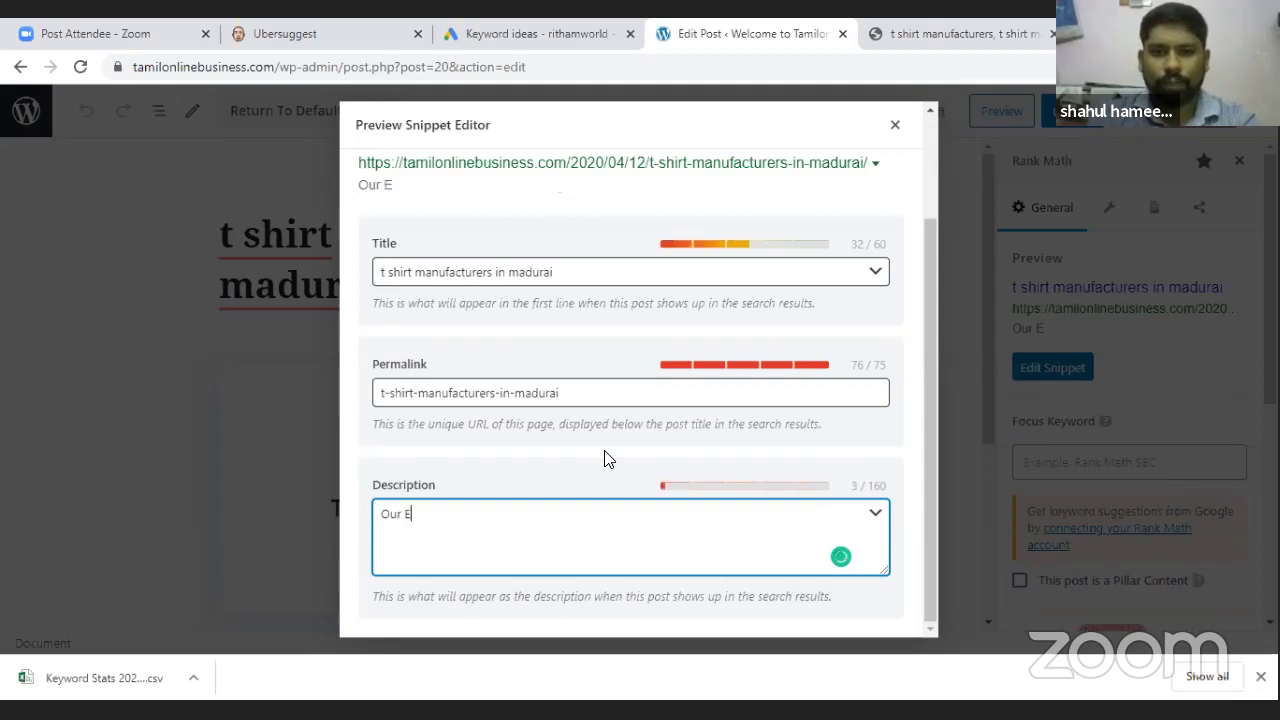
key("BackSpace")
key("BackSpace")
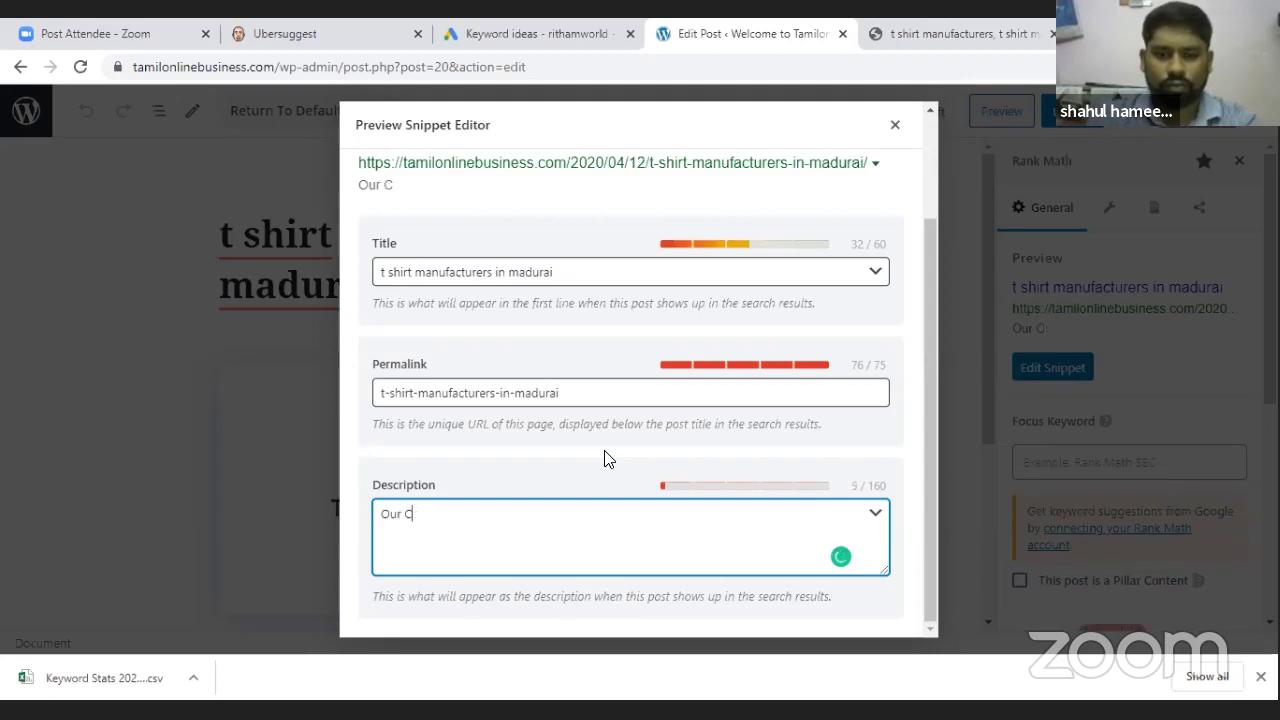
type("ompany is")
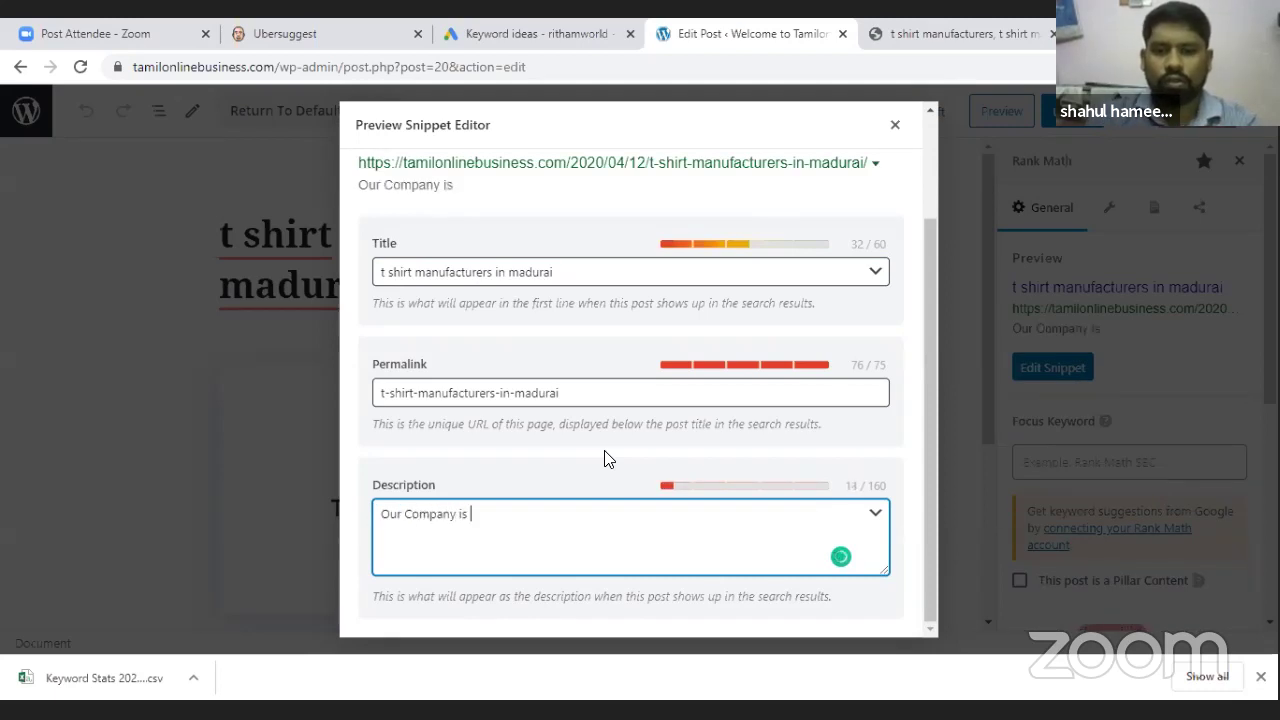
type("t shirt manufacturers in madurai")
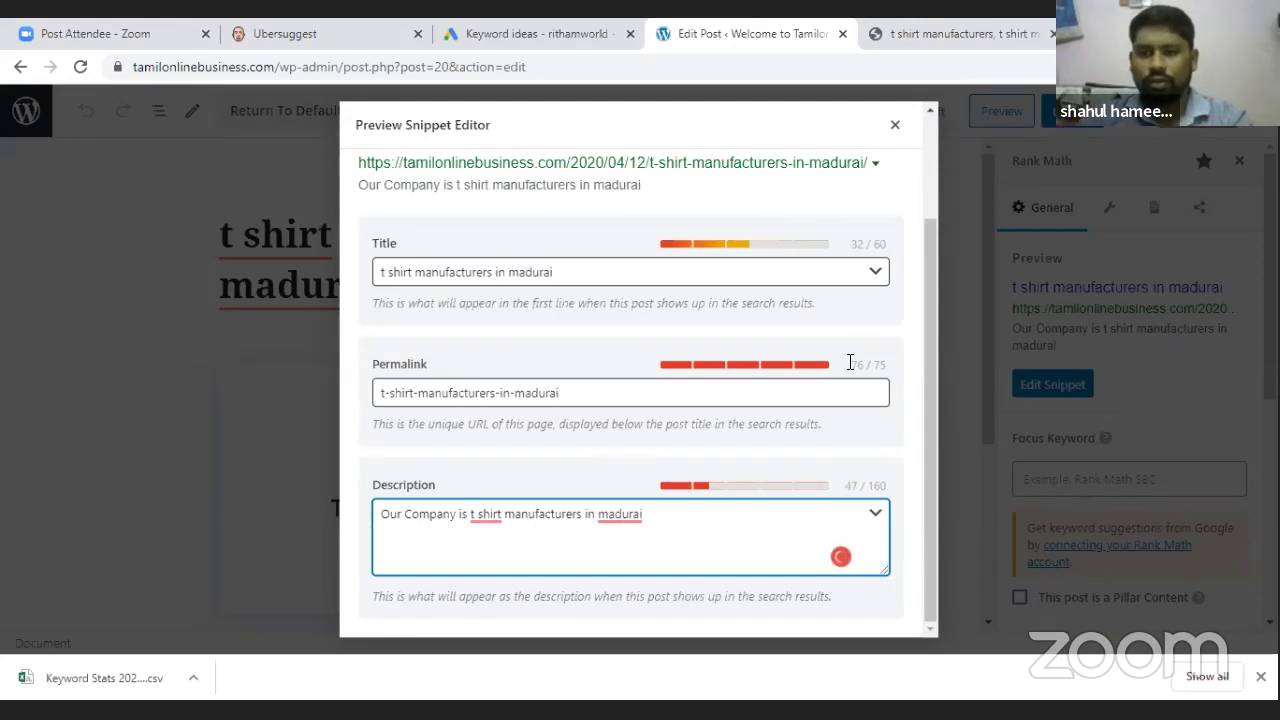
left_click(895, 125)
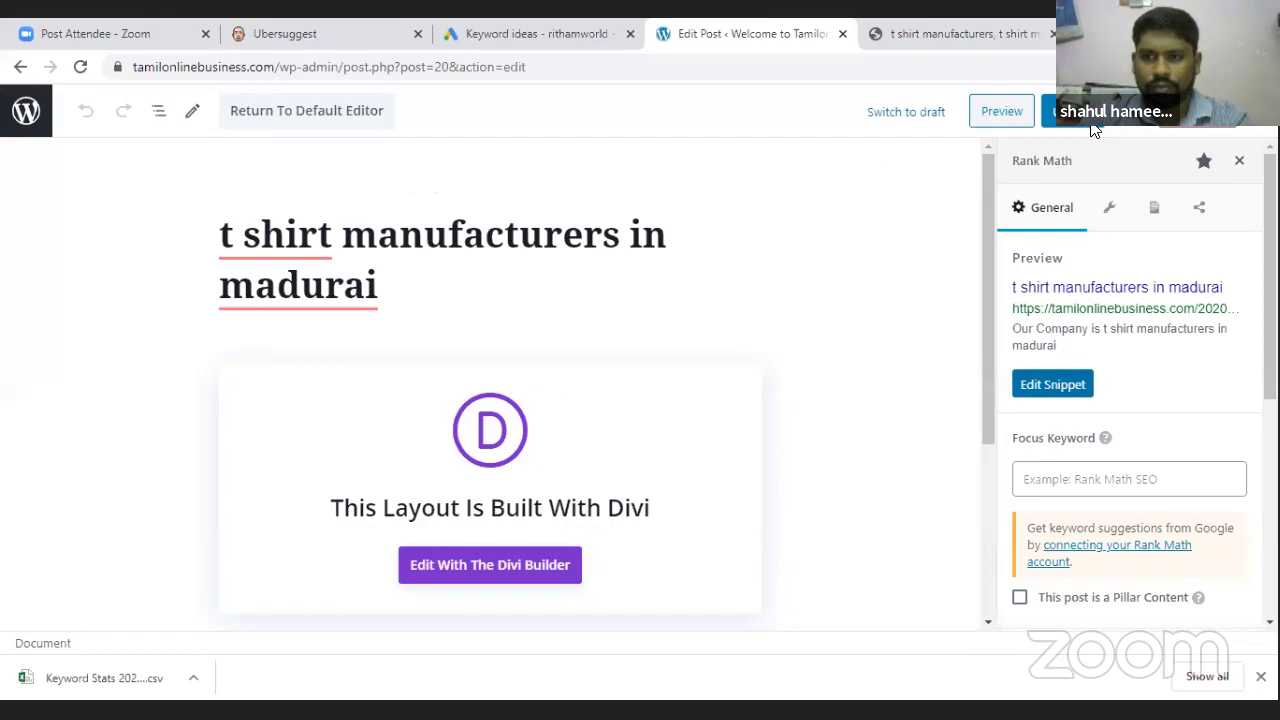
left_click(1092, 122)
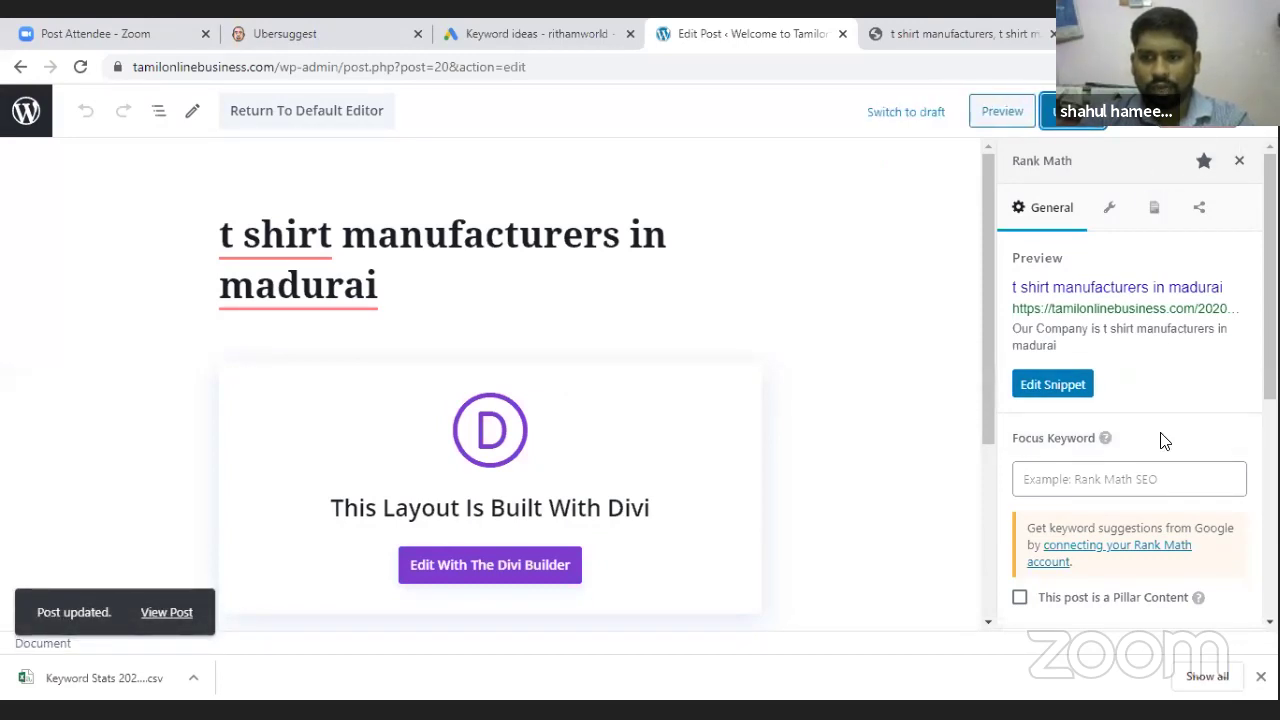
Step: Paste 't shirt manufacturers in madurai' as focus keyword, update, and reopen the Rank Math sidebar
left_click(1096, 478)
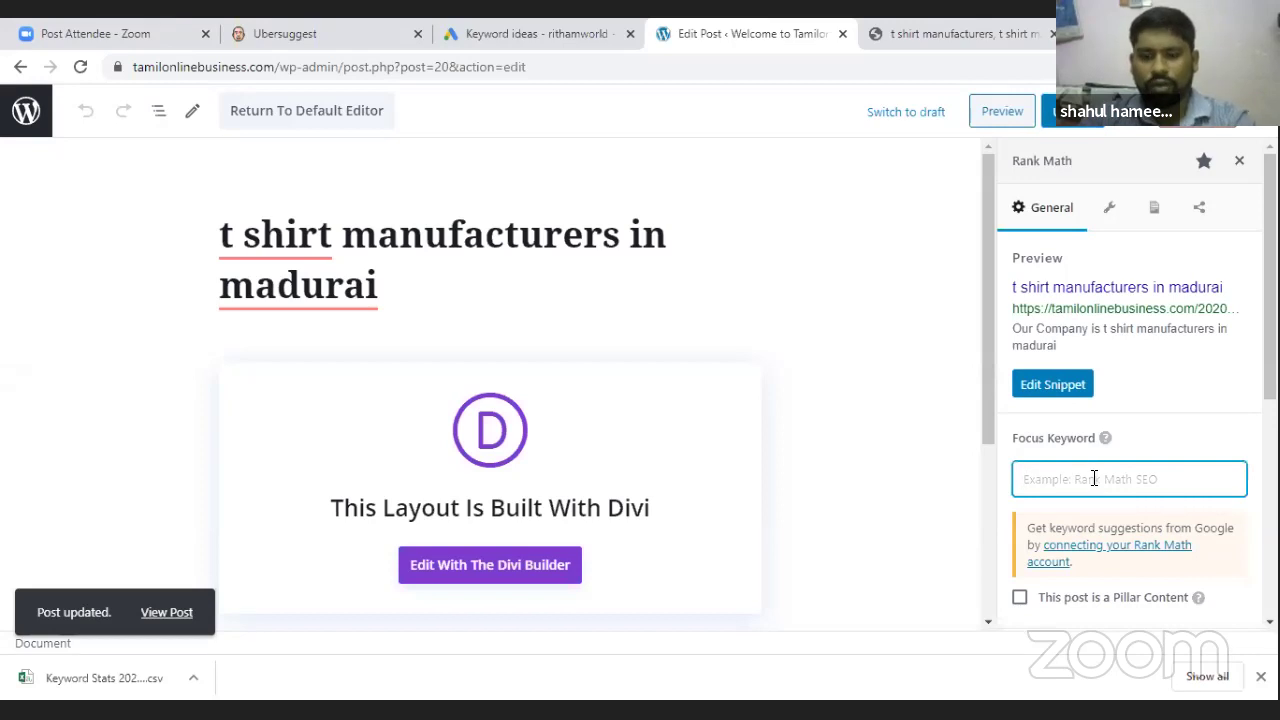
type("t shirt manufacturers in madurai")
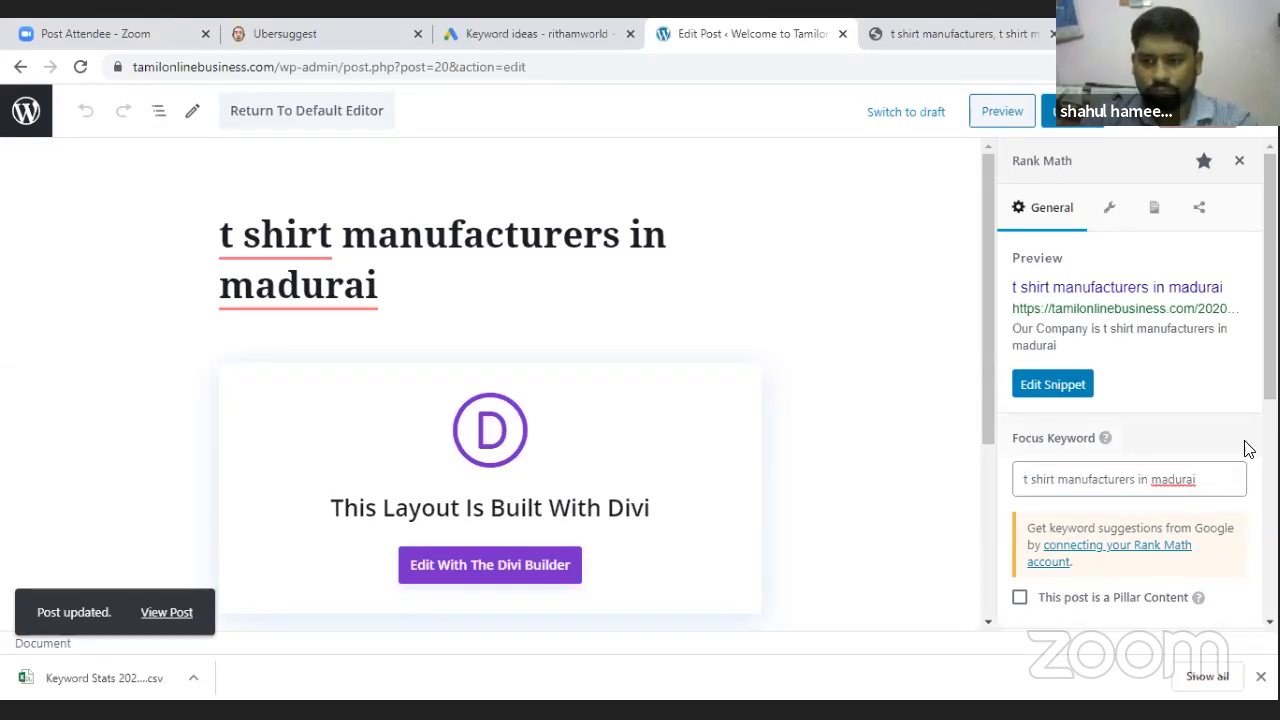
left_click(1080, 113)
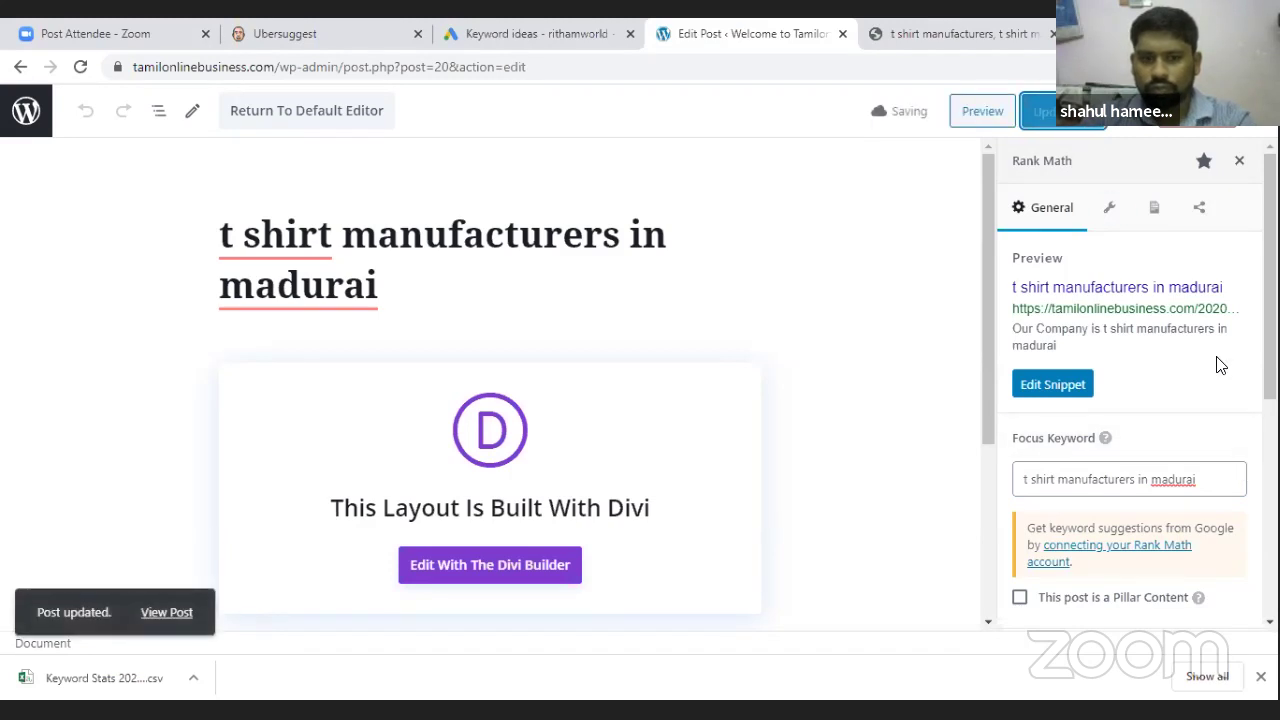
left_click(1188, 124)
left_click(1188, 124)
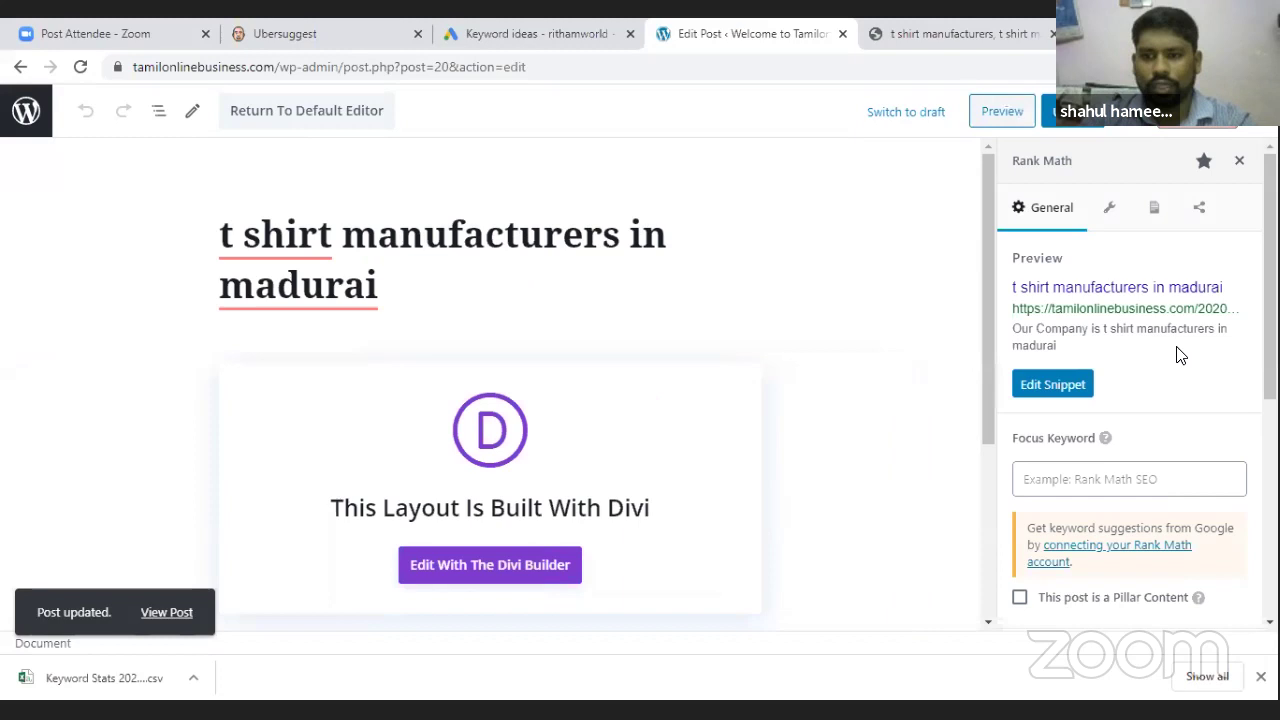
Step: Re-enter the focus keyword as 'tshirt manufacturers in madurai' and update the post
left_click(1157, 471)
type("t shirt manufacturers in madurai")
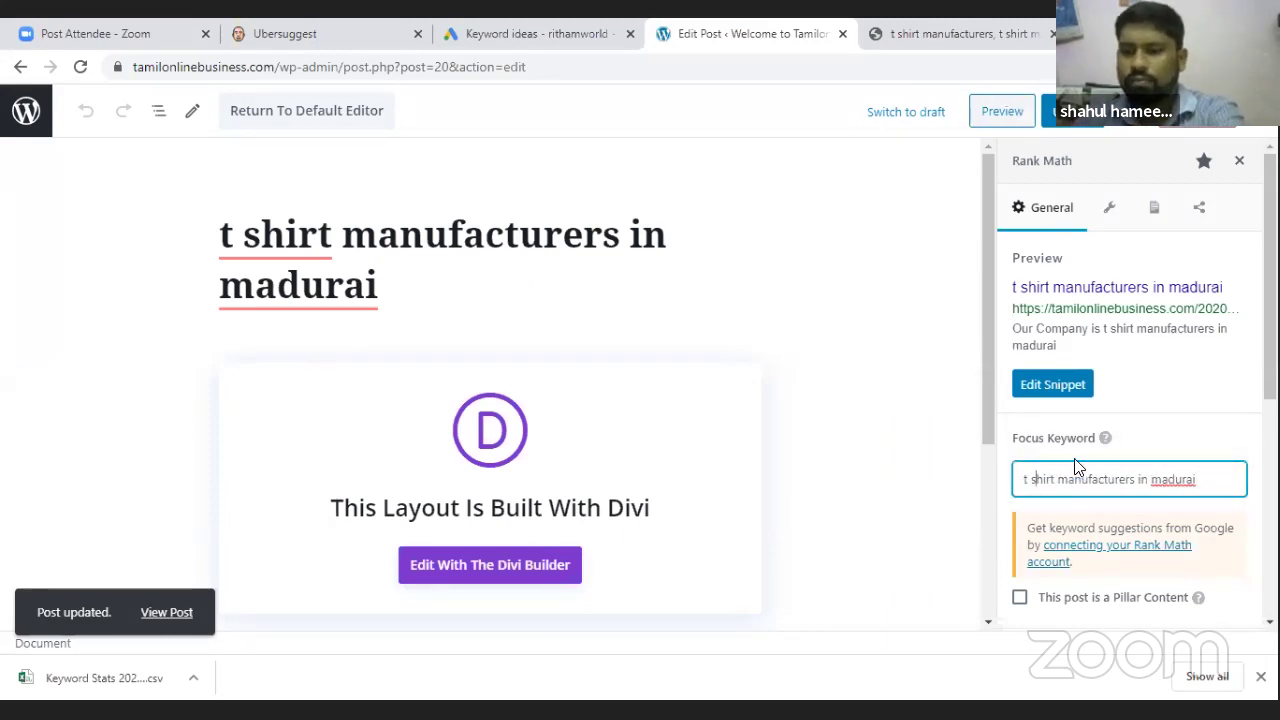
key("BackSpace")
key("Return")
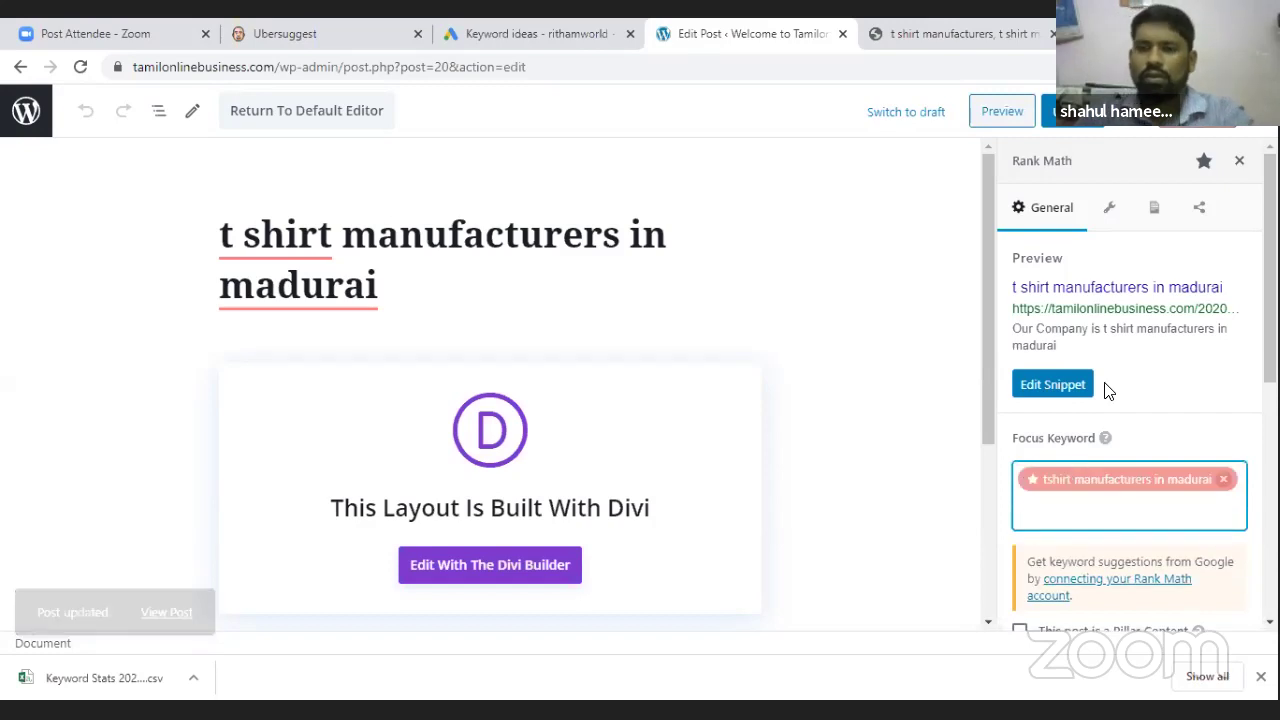
left_click(1062, 111)
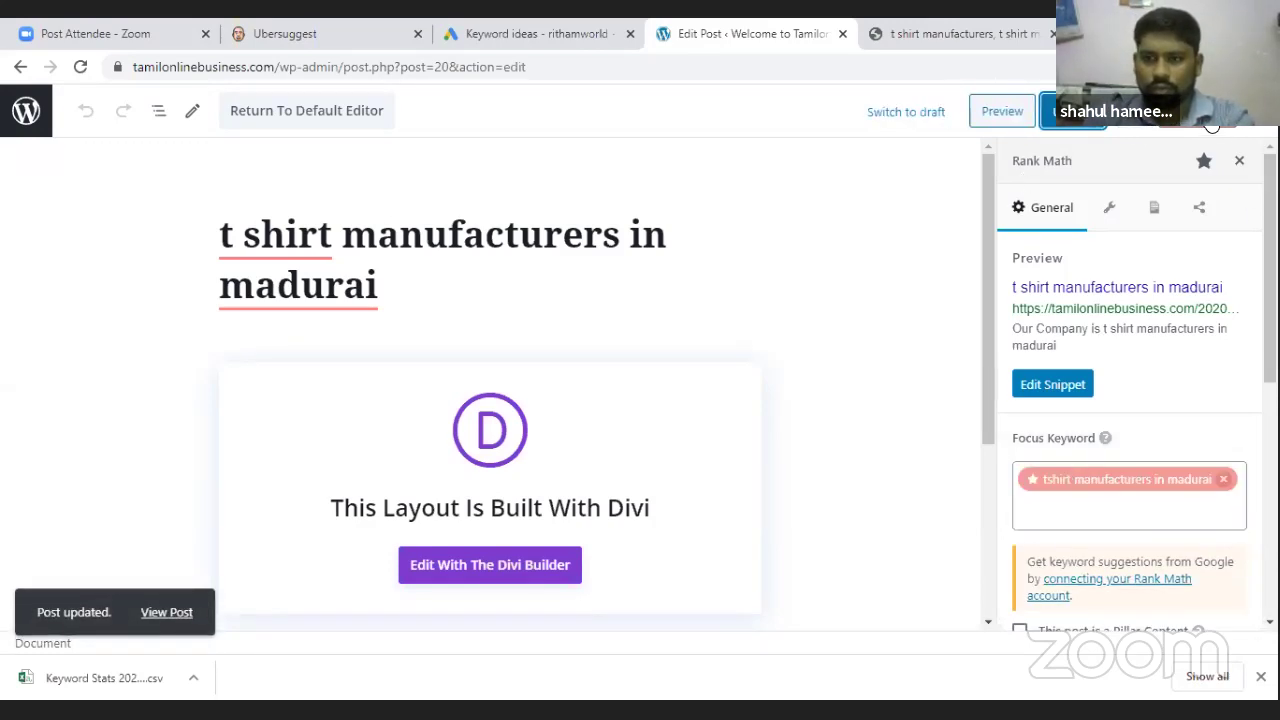
Step: Retitle the post 'tshirt manufacturers in madurai' and update it
left_click(258, 232)
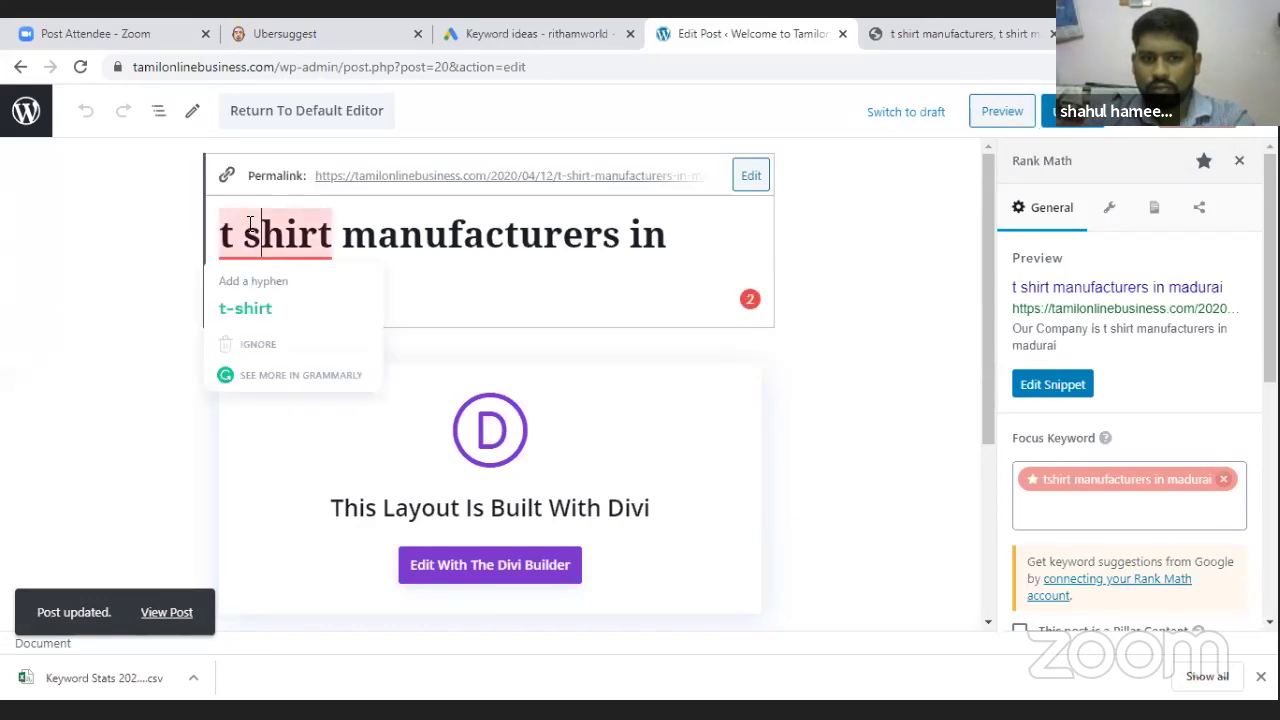
key("BackSpace")
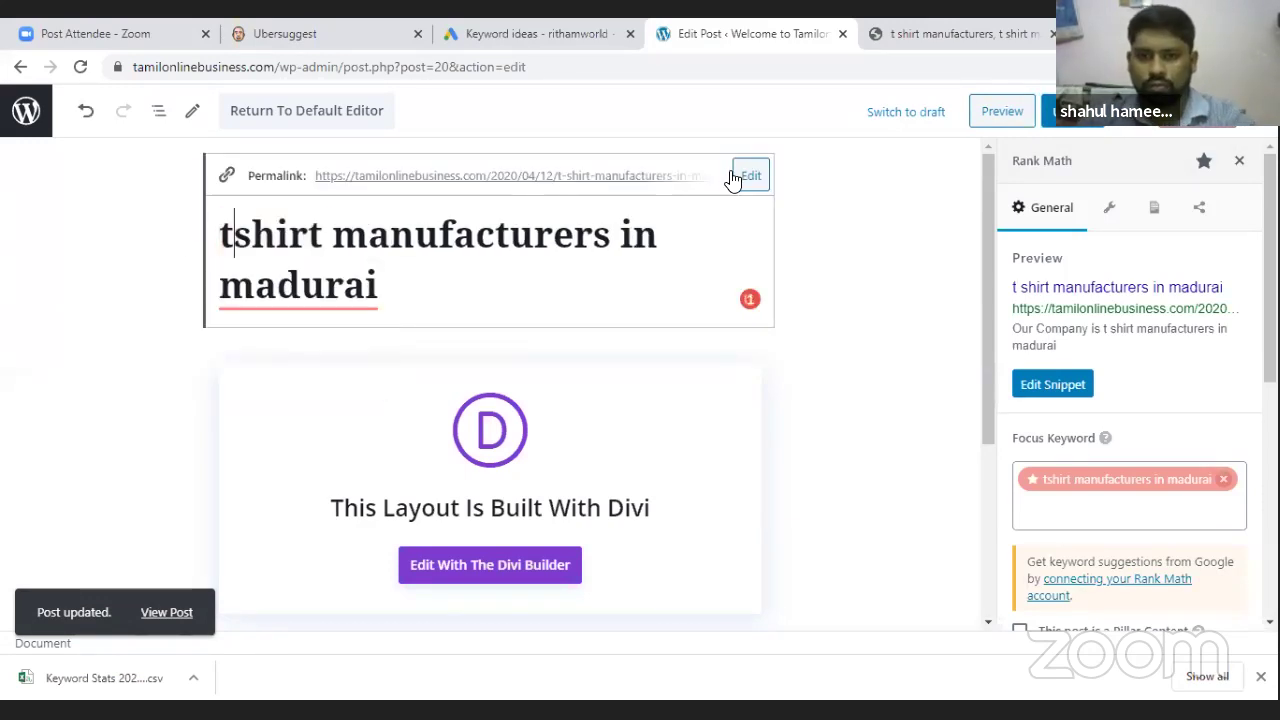
left_click(1075, 112)
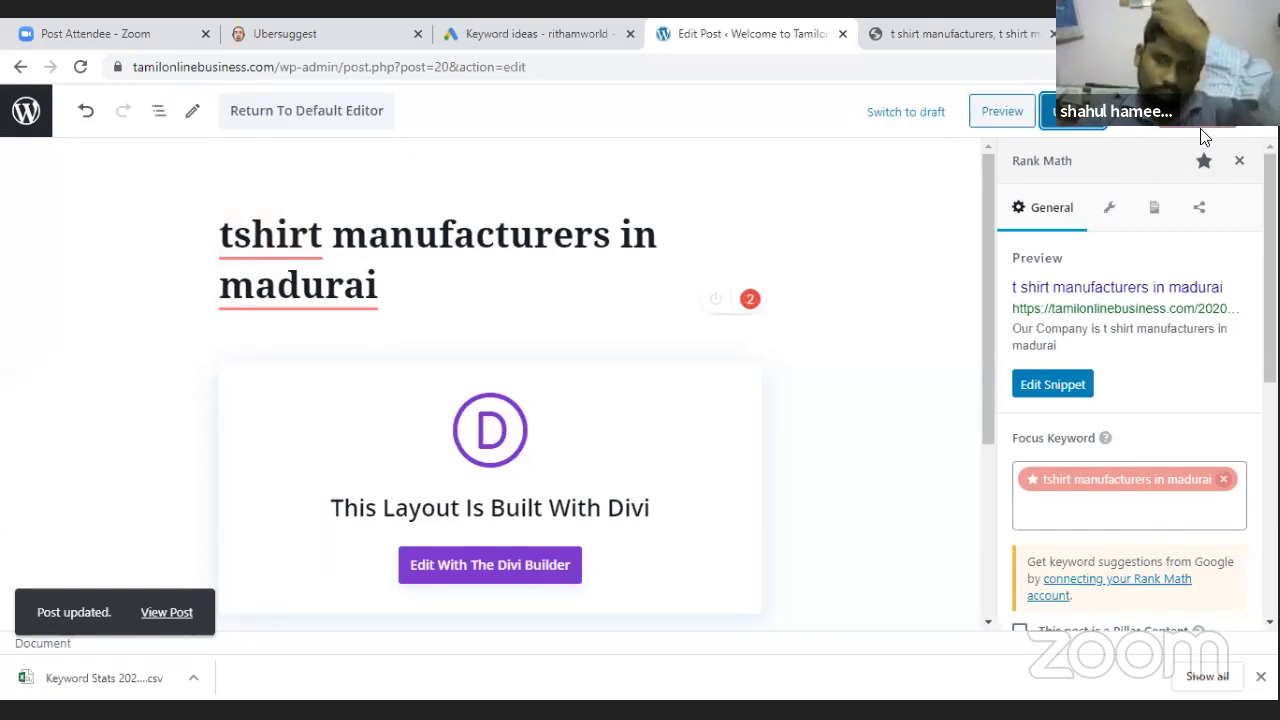
Step: Review Rank Math's Basic SEO errors: SEO title, meta description, 238 words versus 600 recommended
scroll(1140, 480, "down", 4)
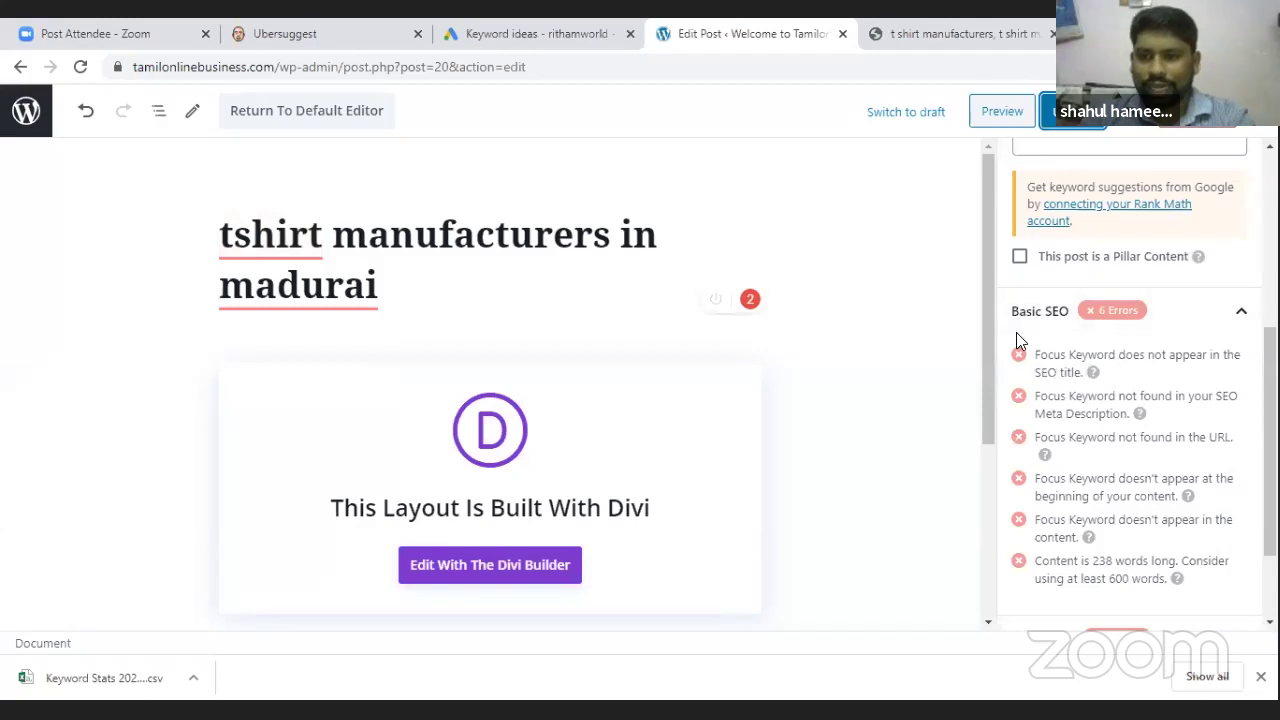
left_click_drag(1035, 370, 1134, 369)
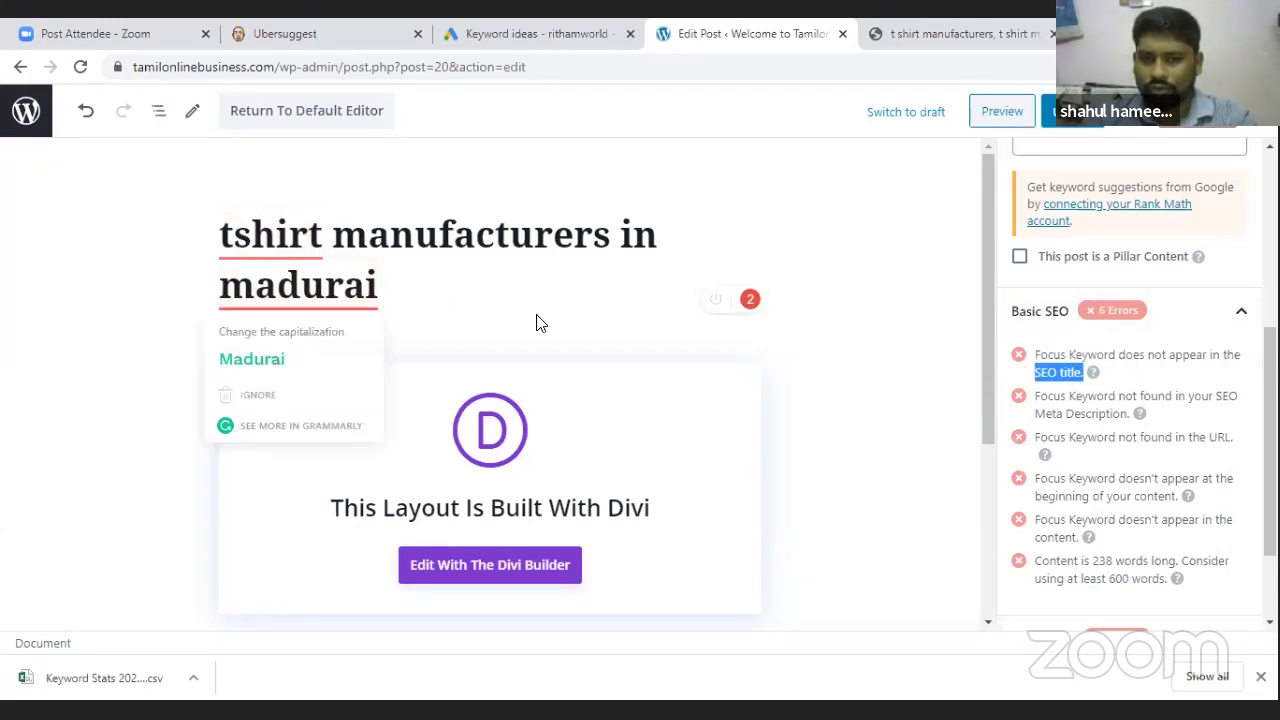
scroll(383, 400, "down", 3)
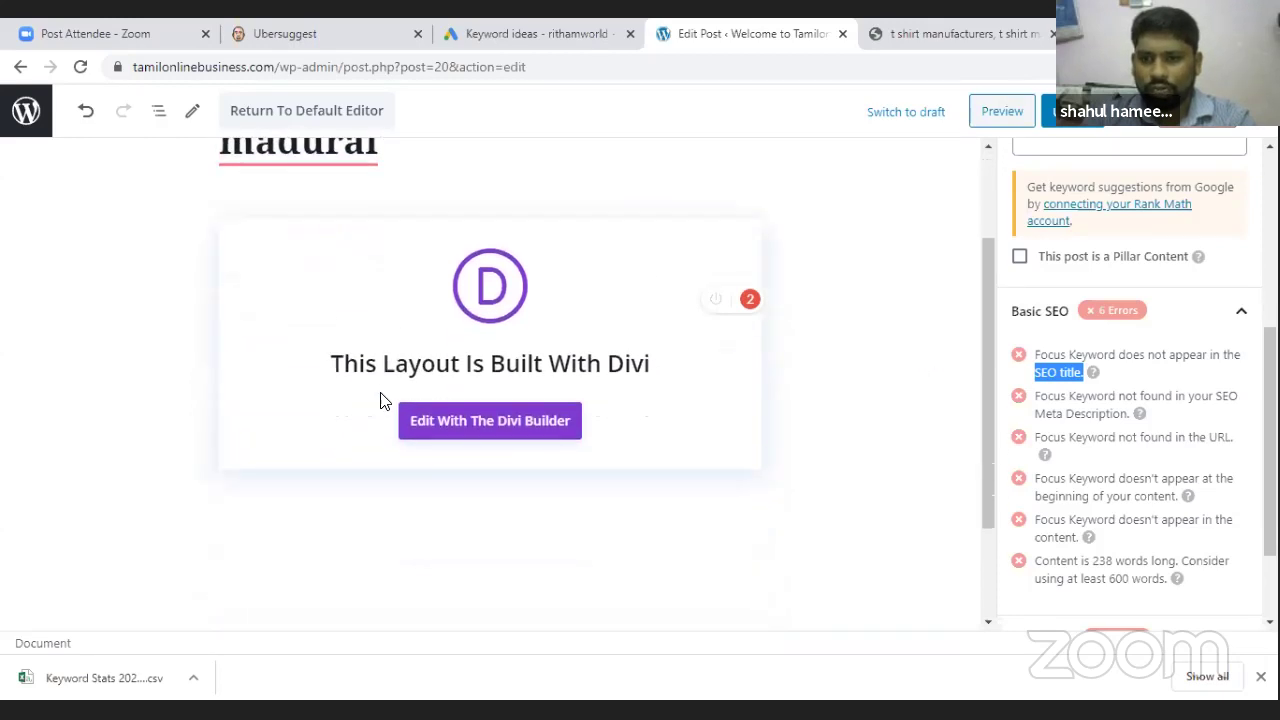
left_click_drag(1065, 410, 1177, 396)
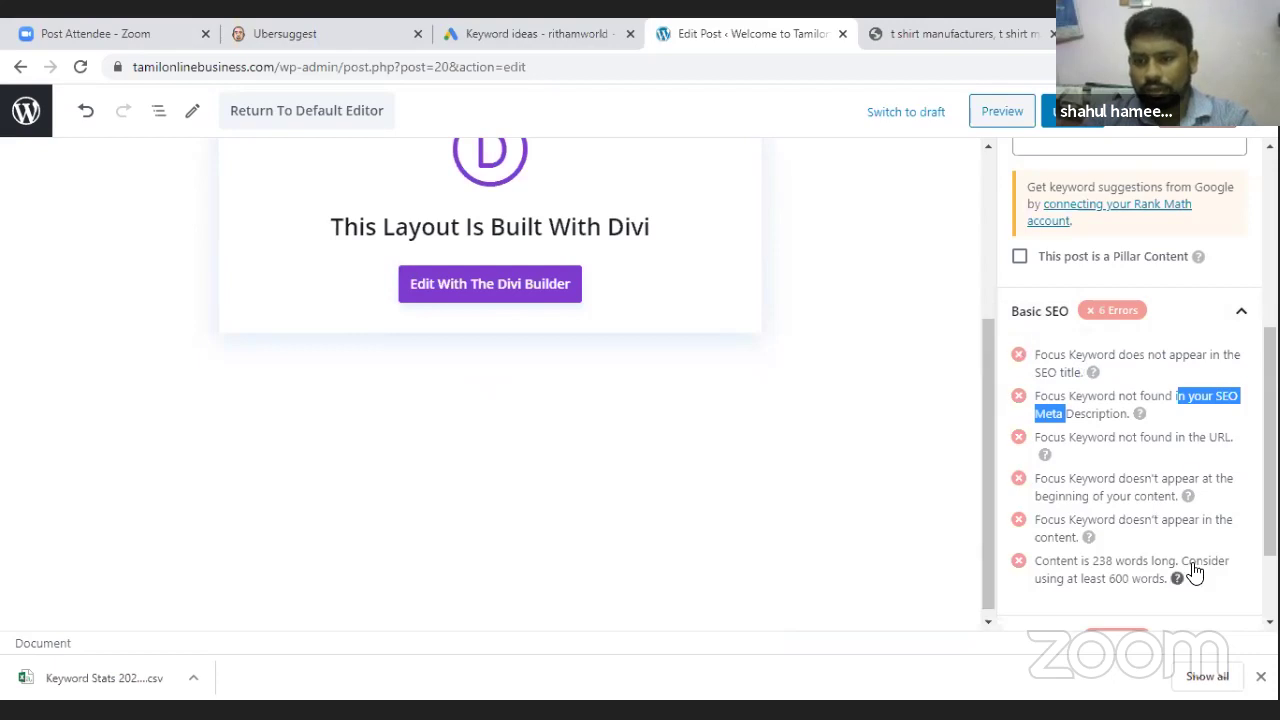
scroll(1151, 457, "down", 2)
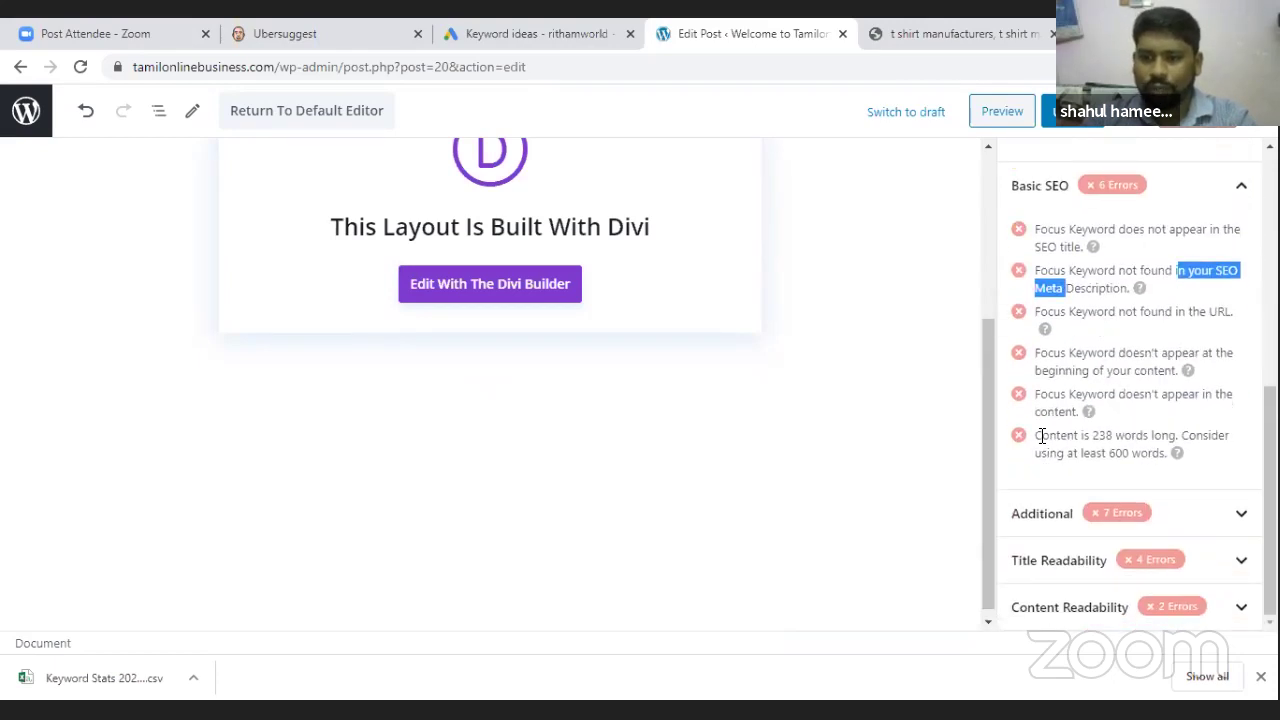
left_click_drag(1040, 435, 1124, 430)
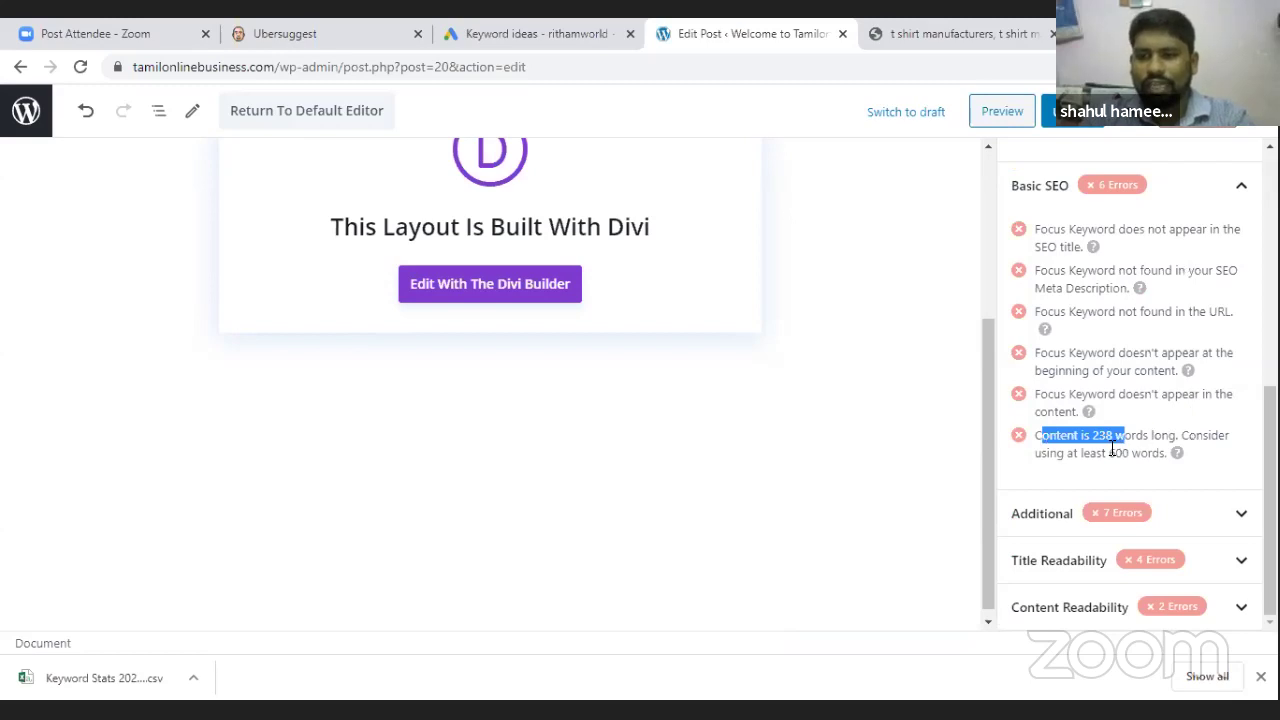
left_click_drag(1108, 453, 1133, 455)
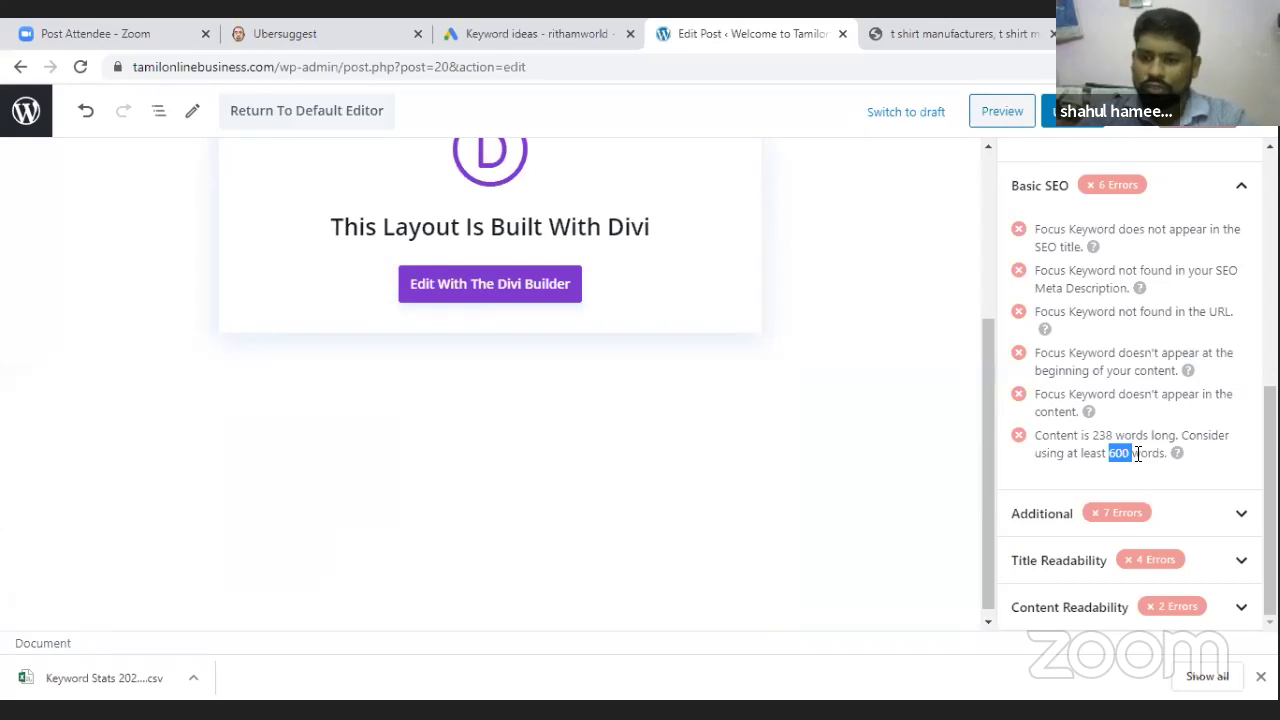
left_click(1193, 125)
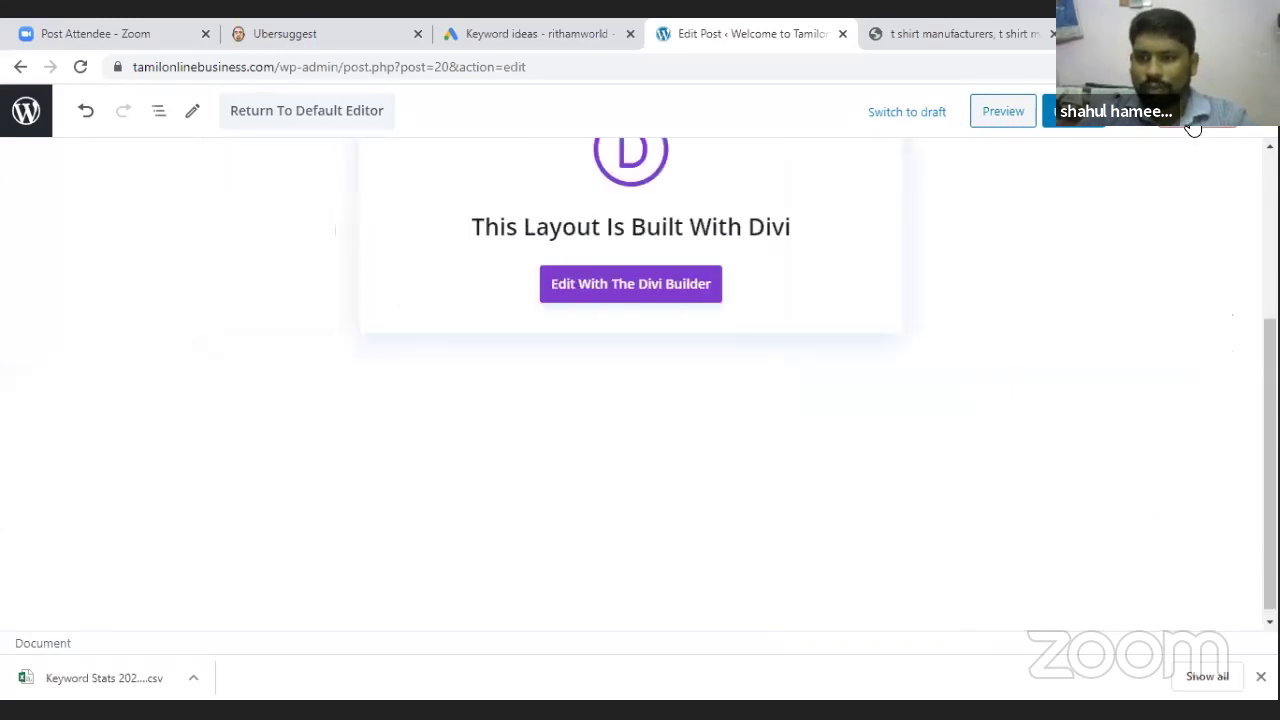
left_click(1193, 125)
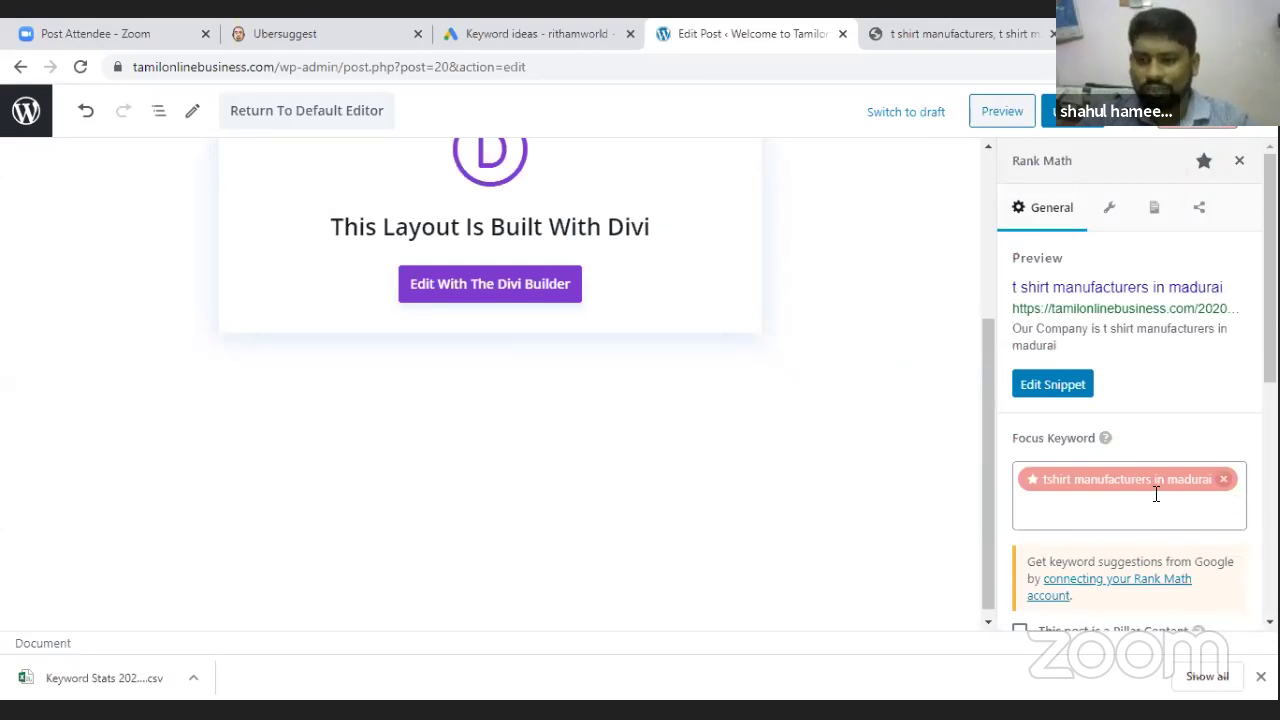
Step: Change 't shirt' to 'tshirt' in the snippet's SEO title and meta description
left_click(1058, 382)
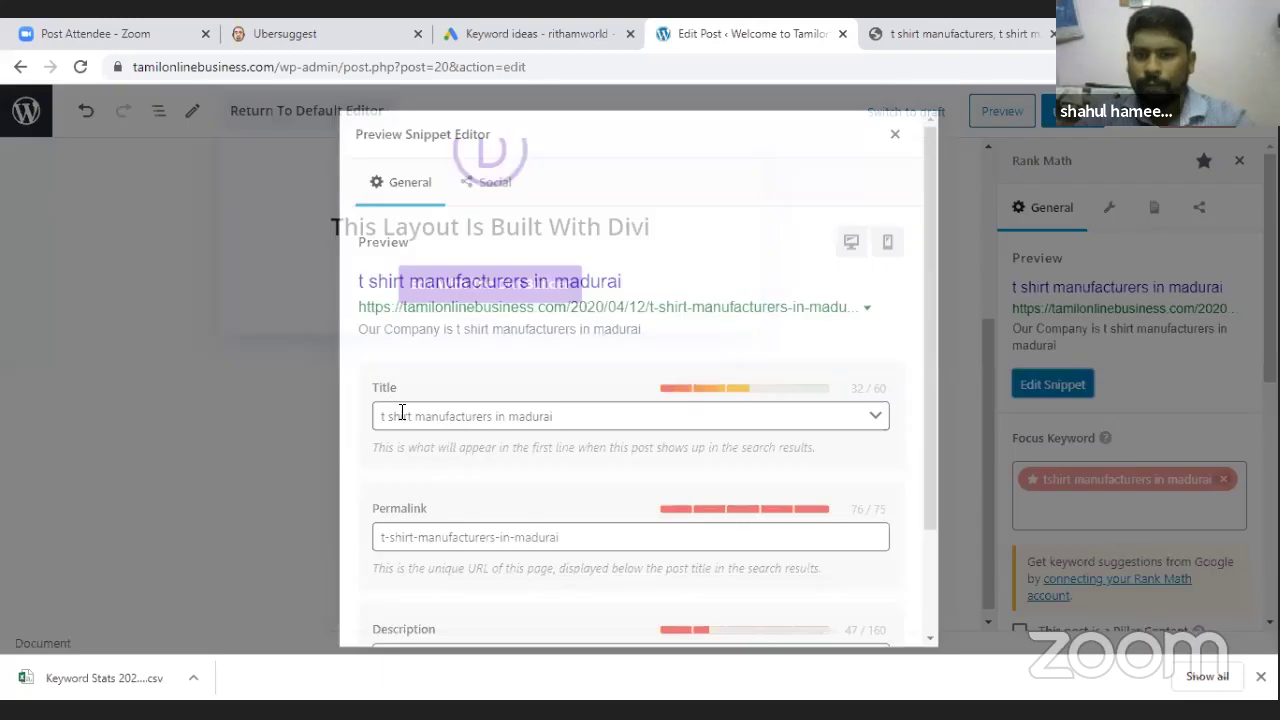
left_click(399, 407)
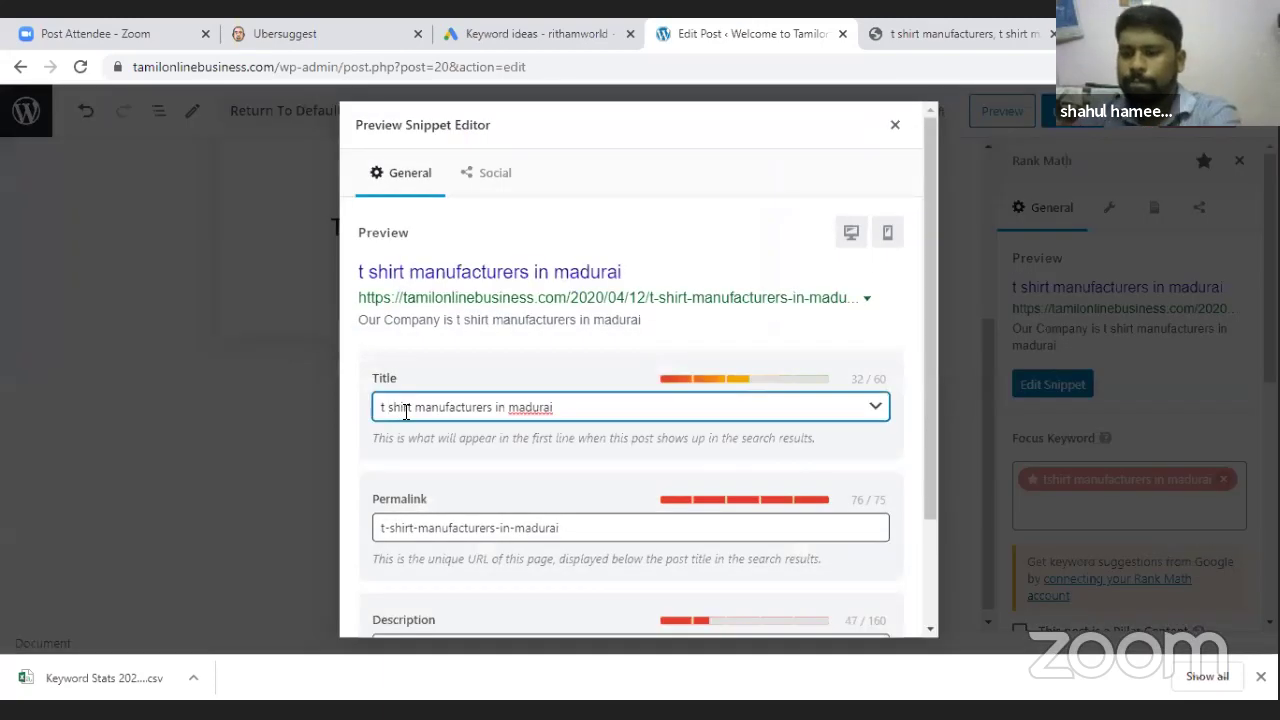
key("BackSpace")
scroll(393, 524, "down", 2)
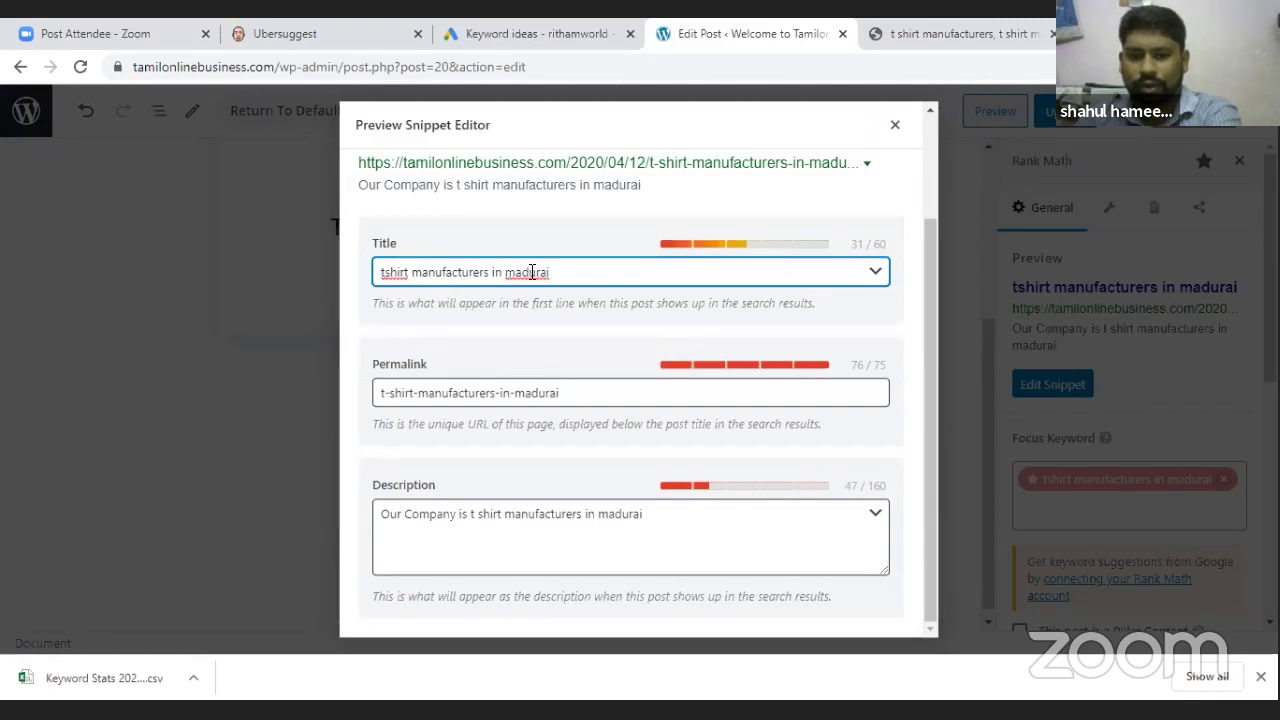
left_click(477, 514)
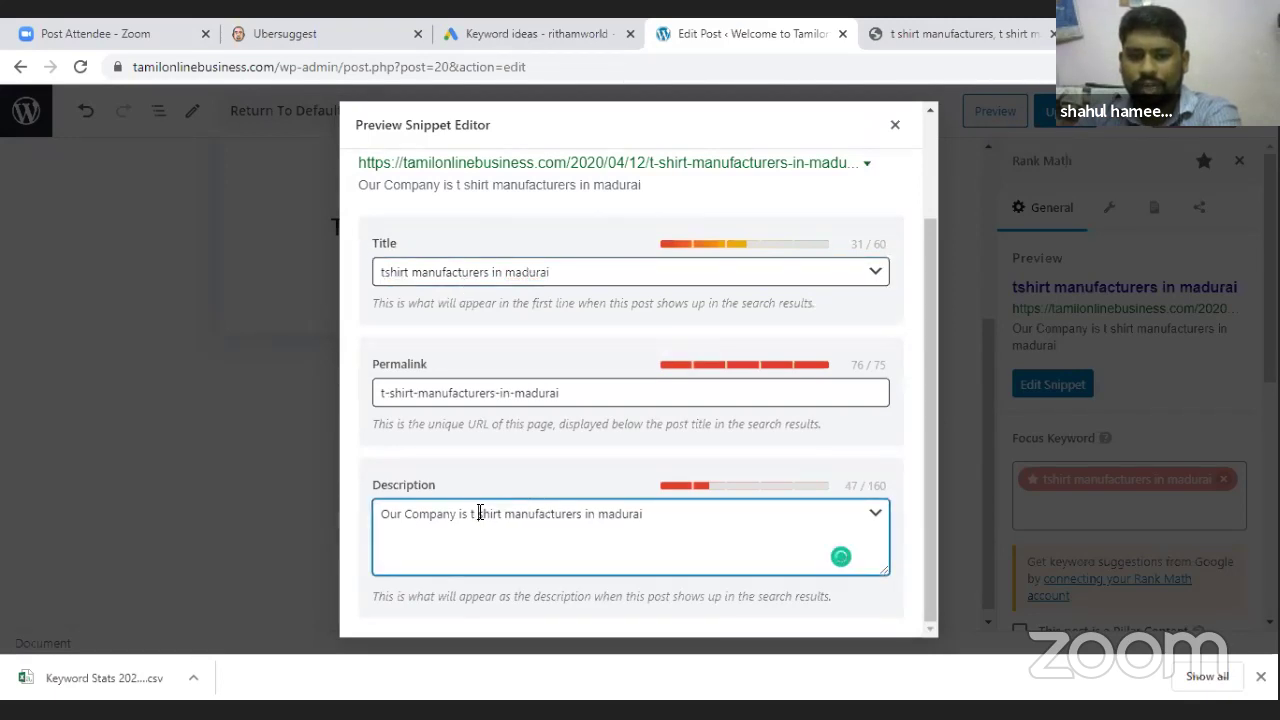
key("BackSpace")
left_click(893, 139)
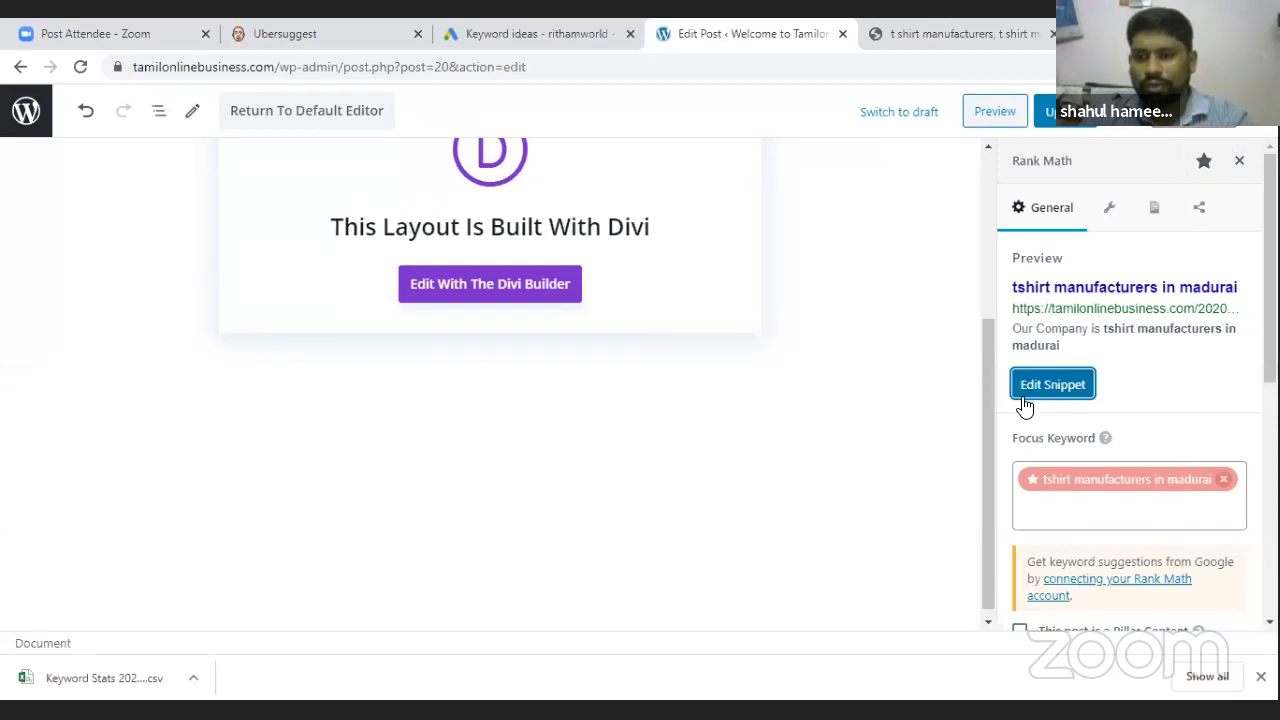
Step: Review the Basic SEO checks for keyword in SEO title, meta description and missing from the URL
scroll(1025, 400, "down", 3)
scroll(1028, 392, "up", 3)
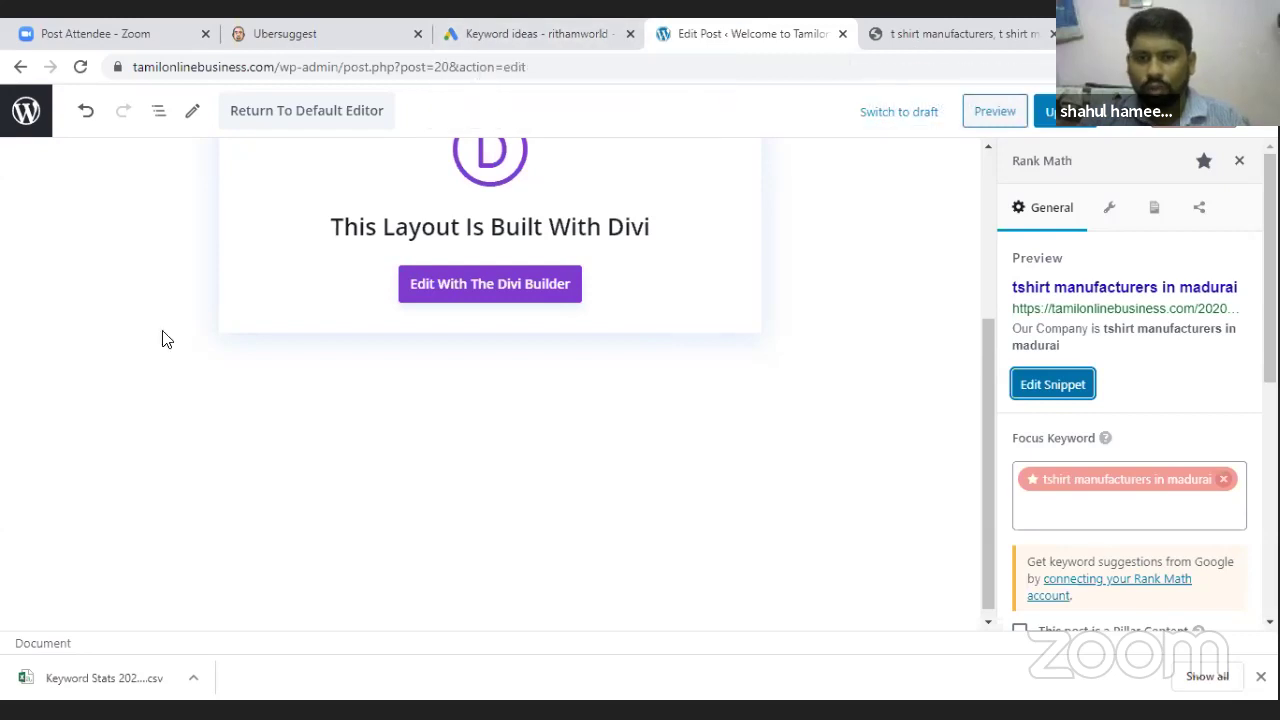
scroll(1043, 470, "down", 4)
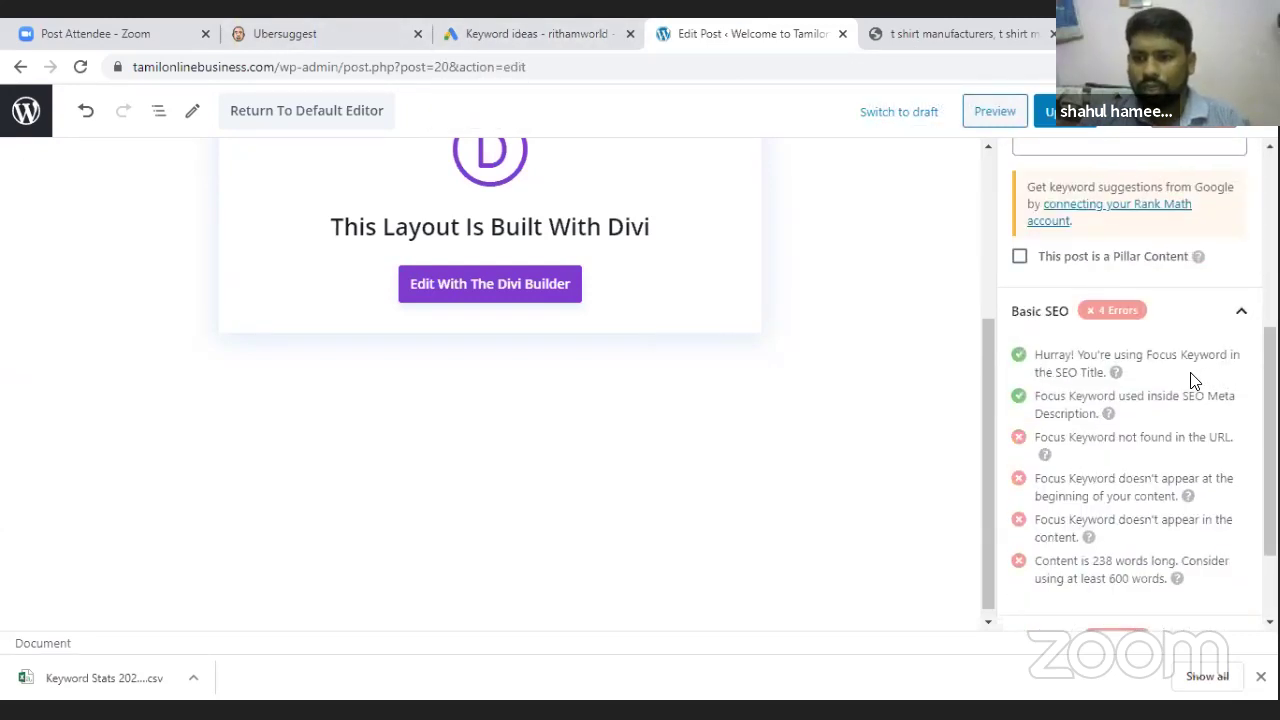
left_click_drag(1072, 372, 1098, 376)
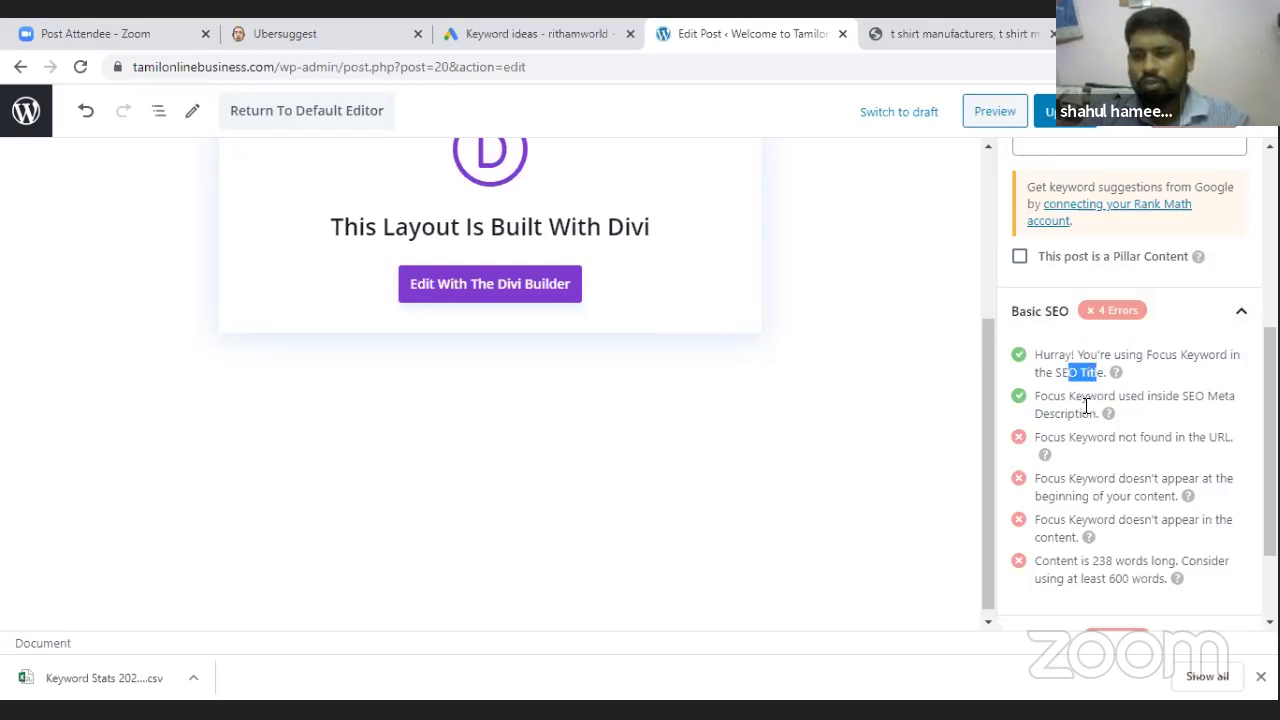
left_click_drag(1059, 395, 1208, 413)
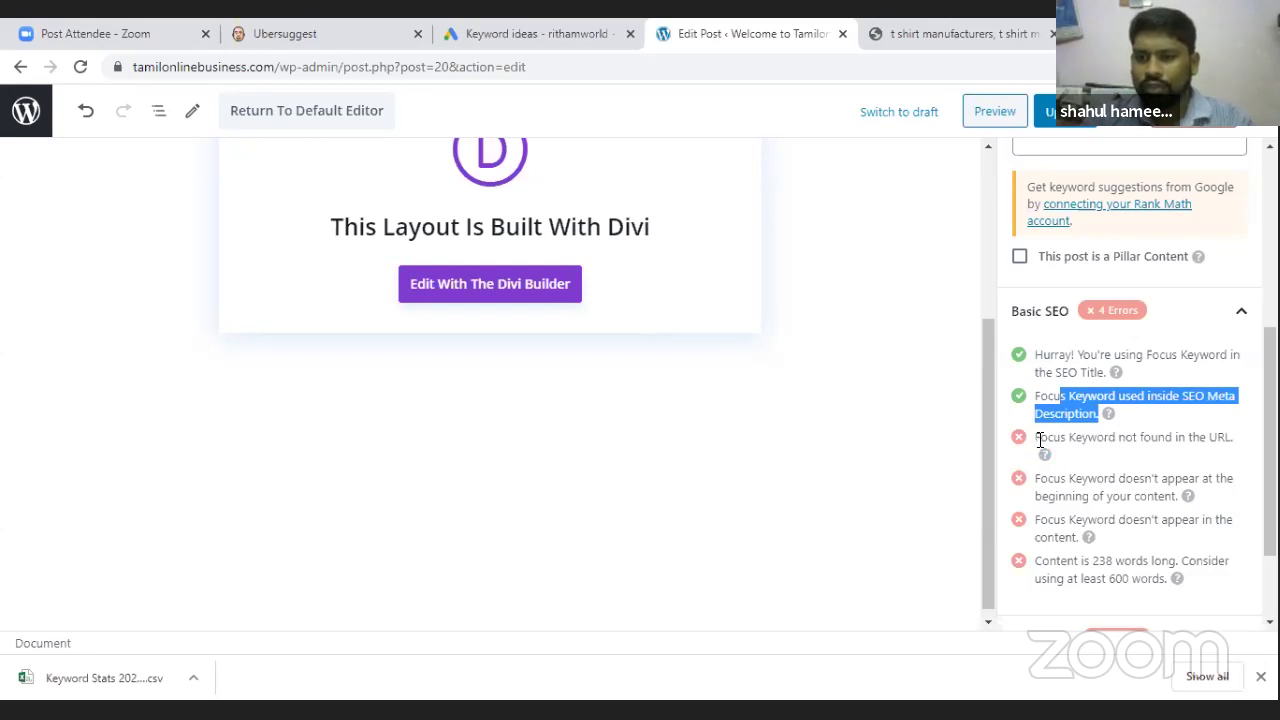
left_click_drag(1054, 437, 1198, 420)
scroll(422, 211, "up", 3)
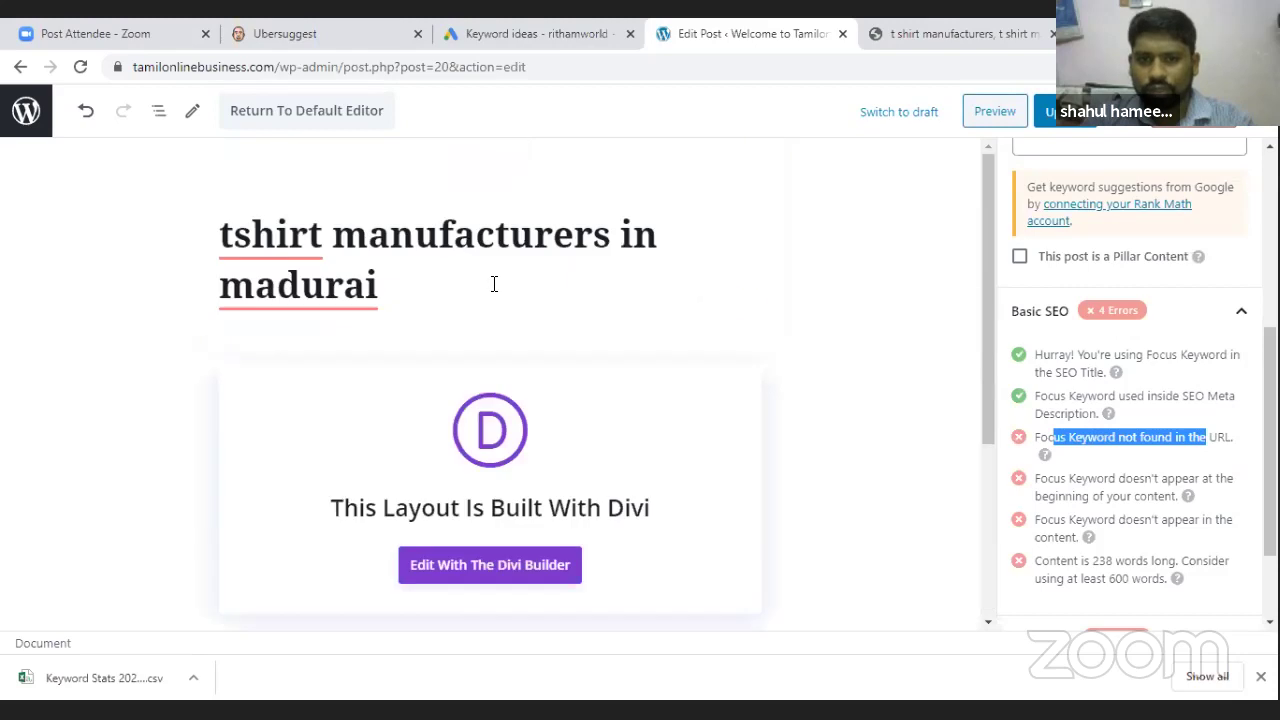
Step: Change the permalink slug to tshirt-manufacturers-in-madurai, then check the keyword-at-beginning-of-content result
left_click(494, 284)
left_click(750, 180)
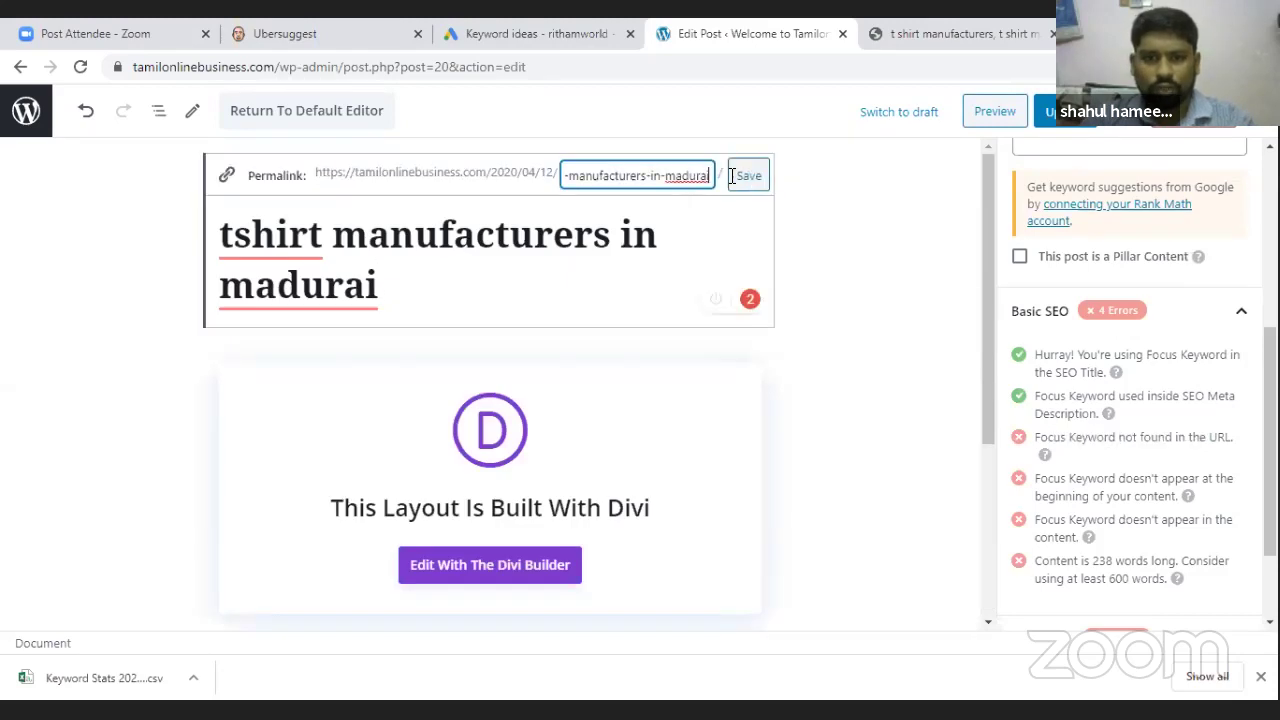
key("ctrl+a")
type("tshirt manufacturers in madurai")
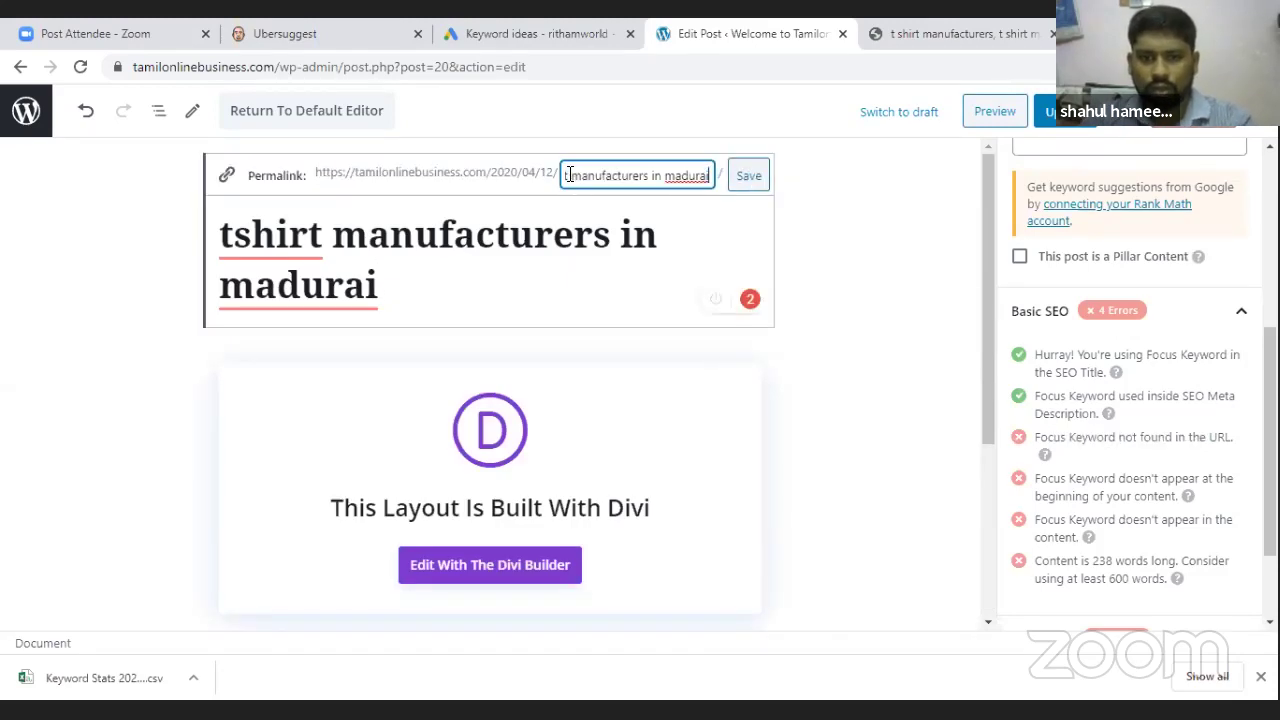
type("shirt")
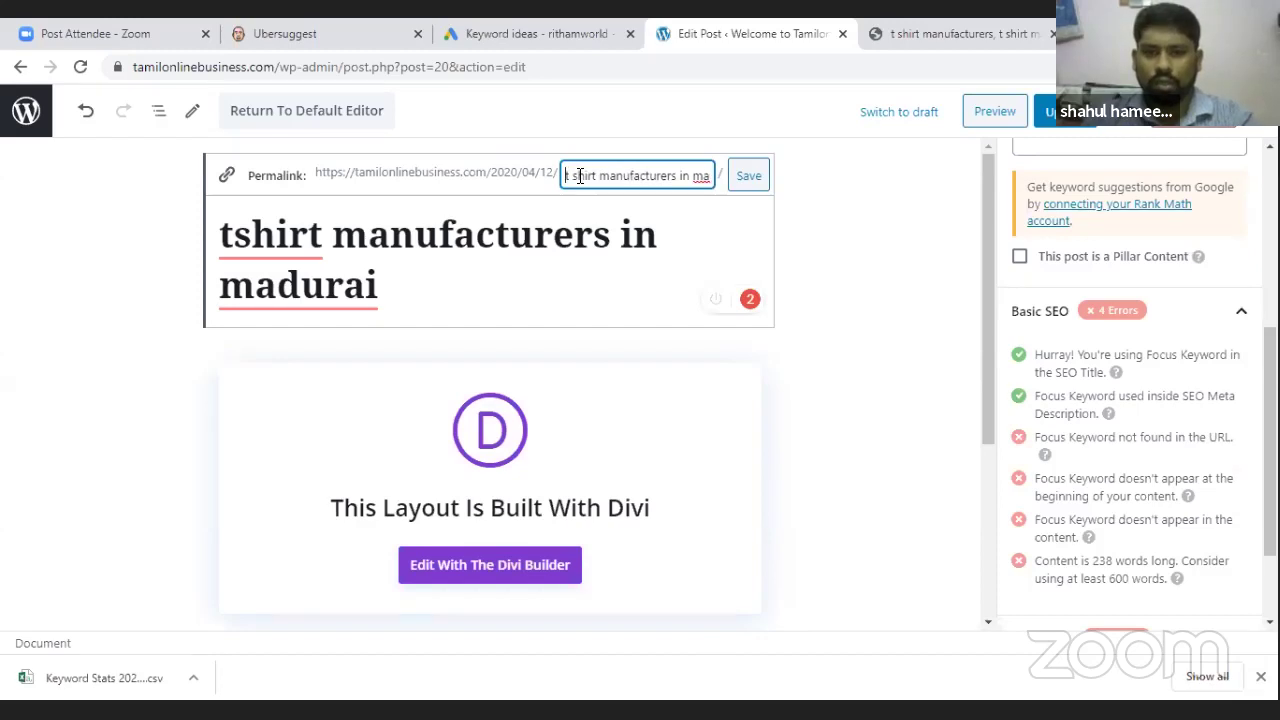
key("BackSpace")
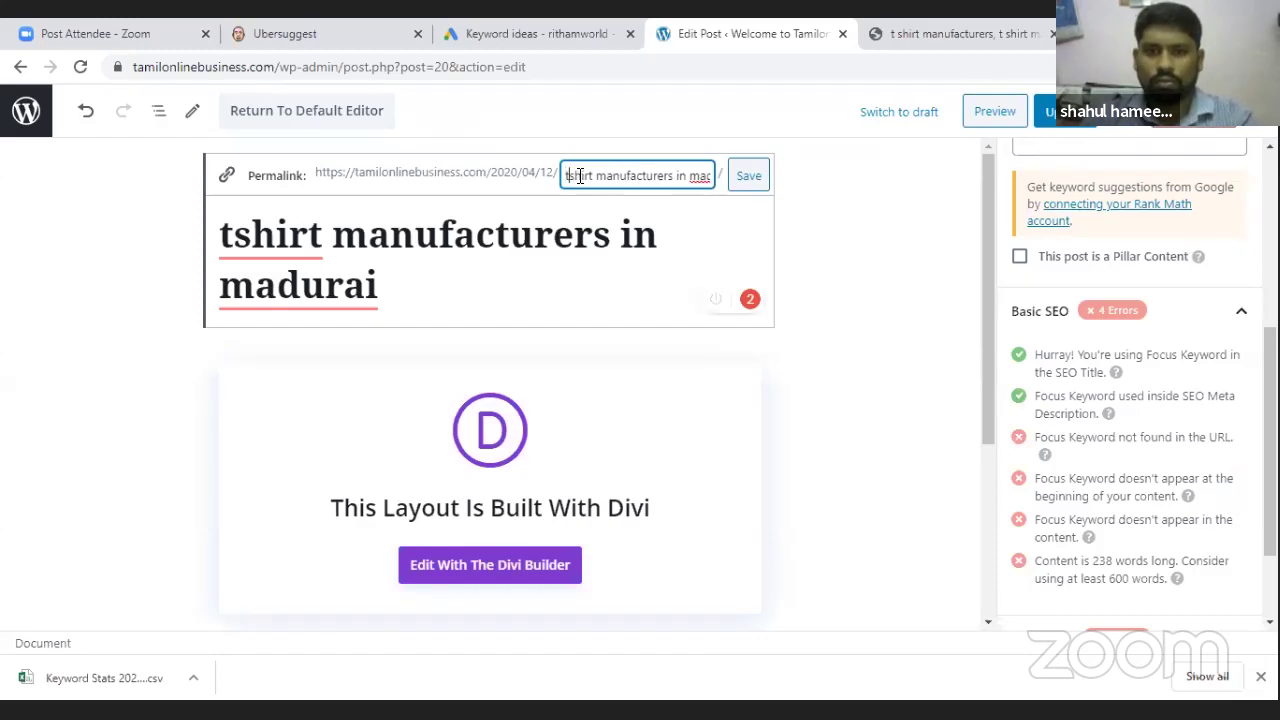
left_click(749, 176)
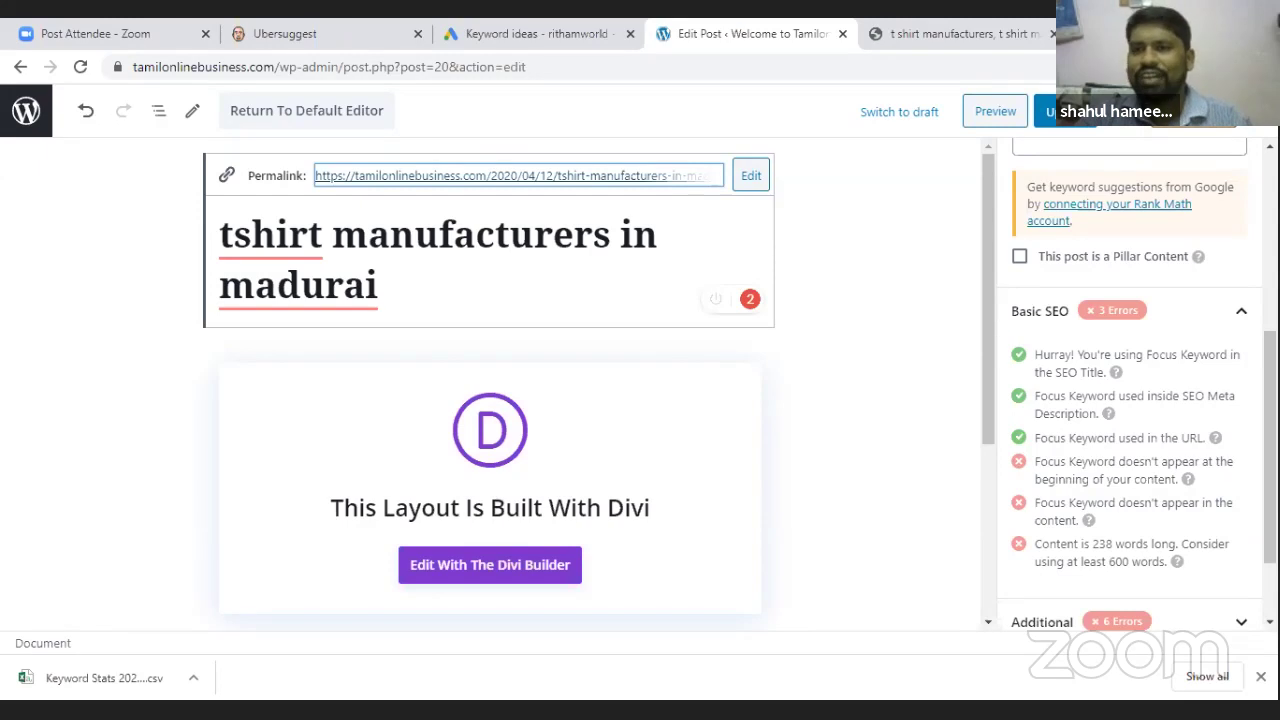
scroll(1155, 430, "down", 1)
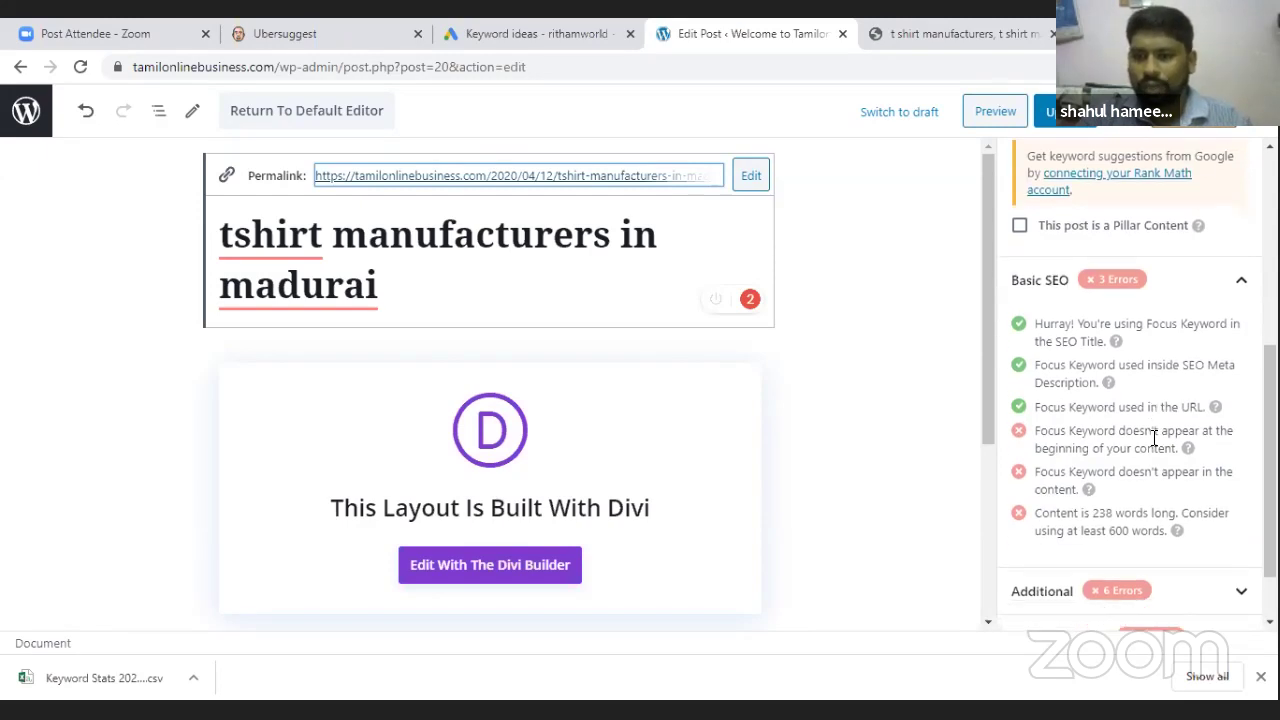
left_click_drag(1035, 370, 1167, 378)
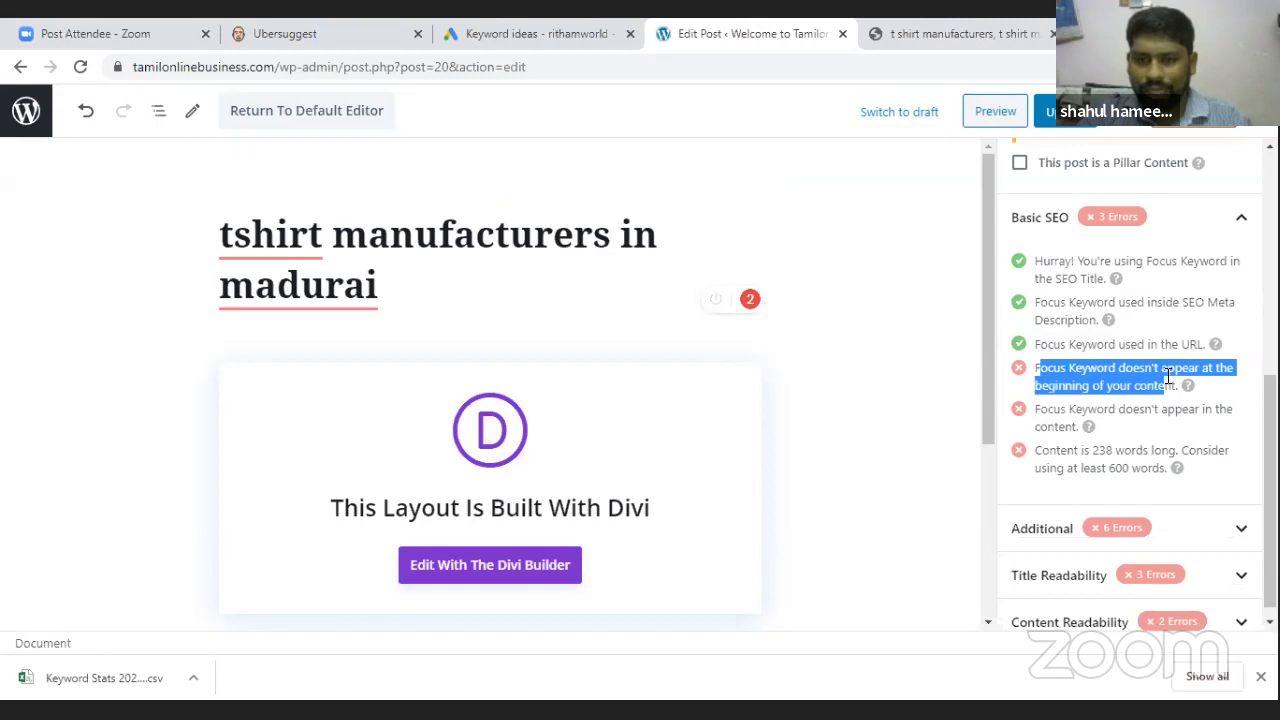
Step: Open the post in Divi's Visual Builder on the live site, staying past the leave-site prompt
left_click(516, 566)
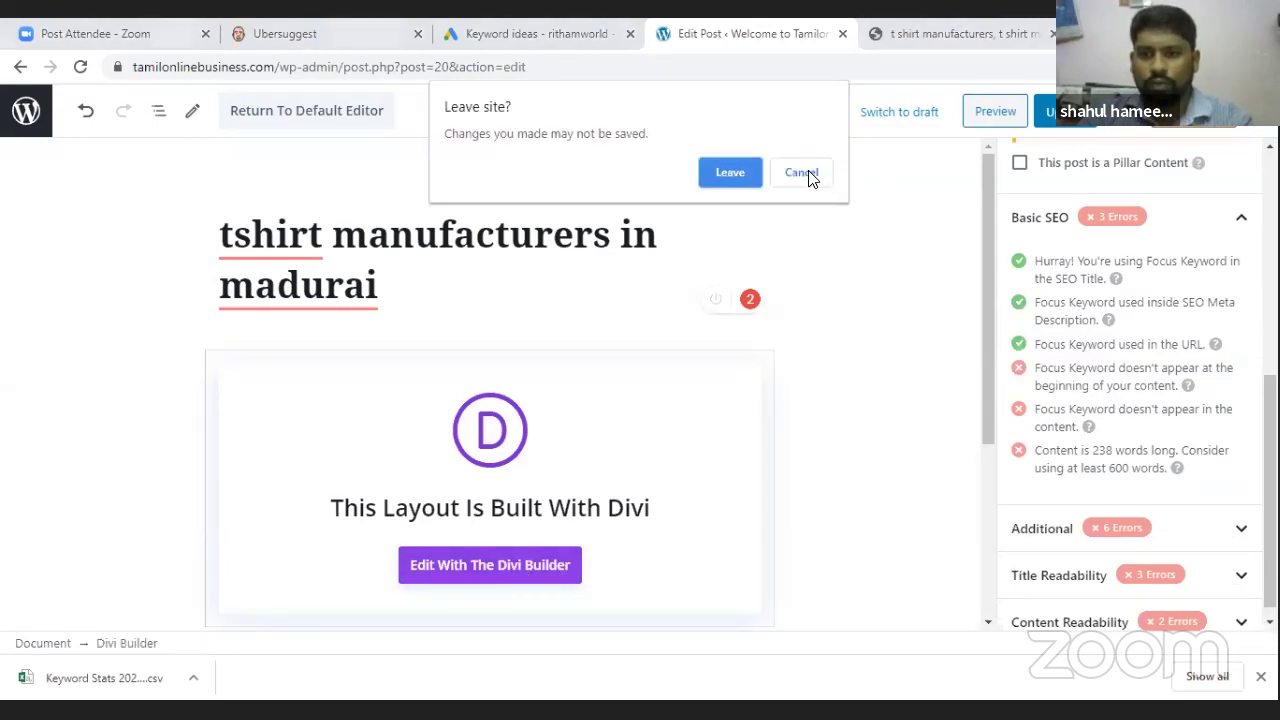
left_click(810, 174)
left_click(471, 571)
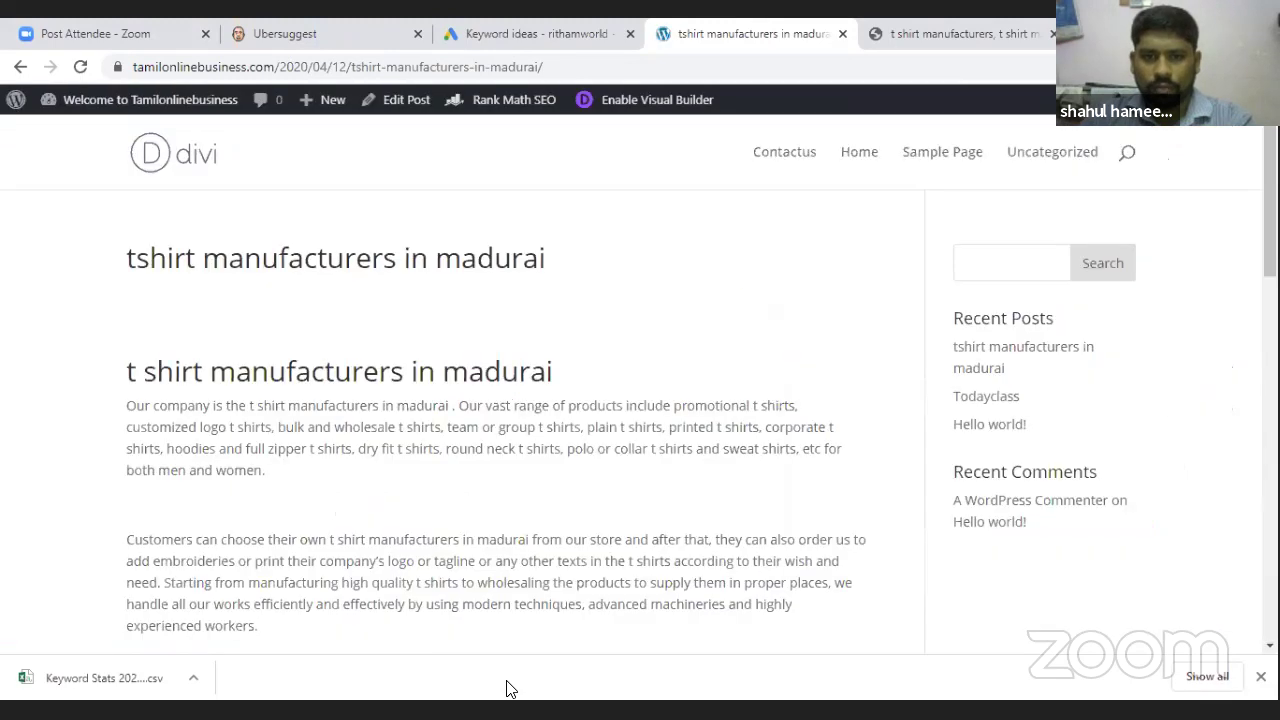
scroll(492, 327, "down", 1)
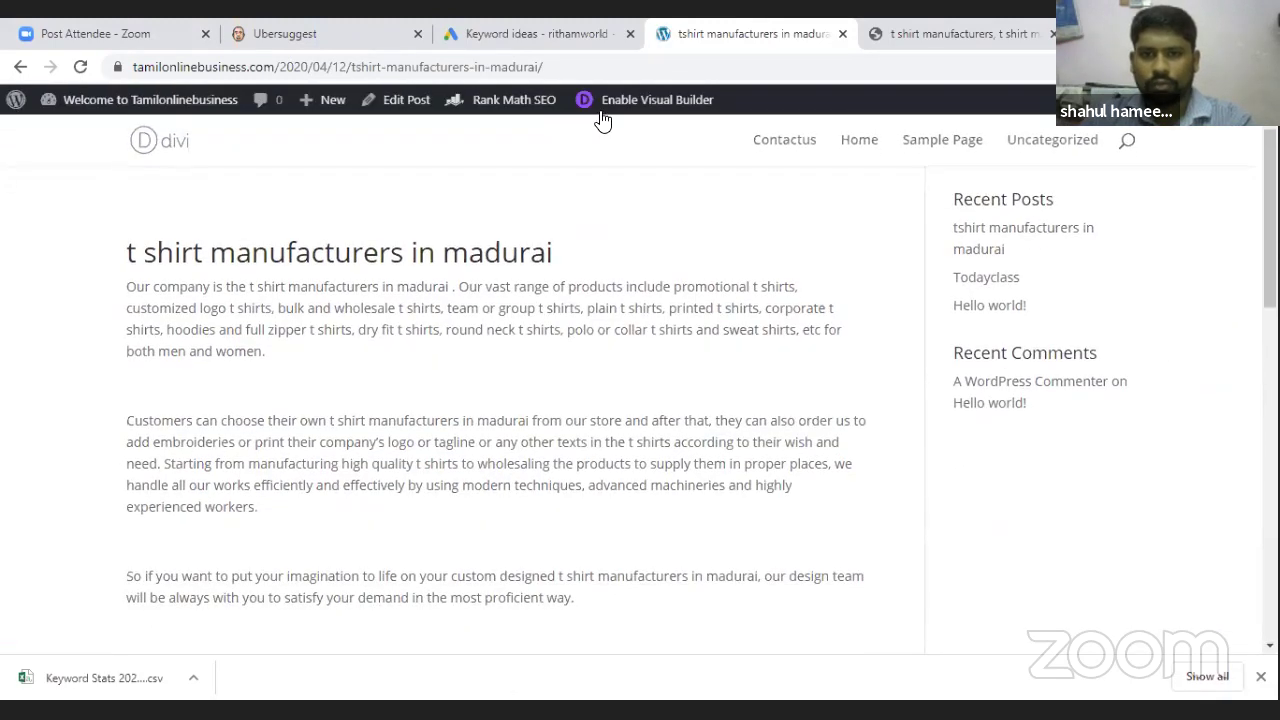
left_click(608, 104)
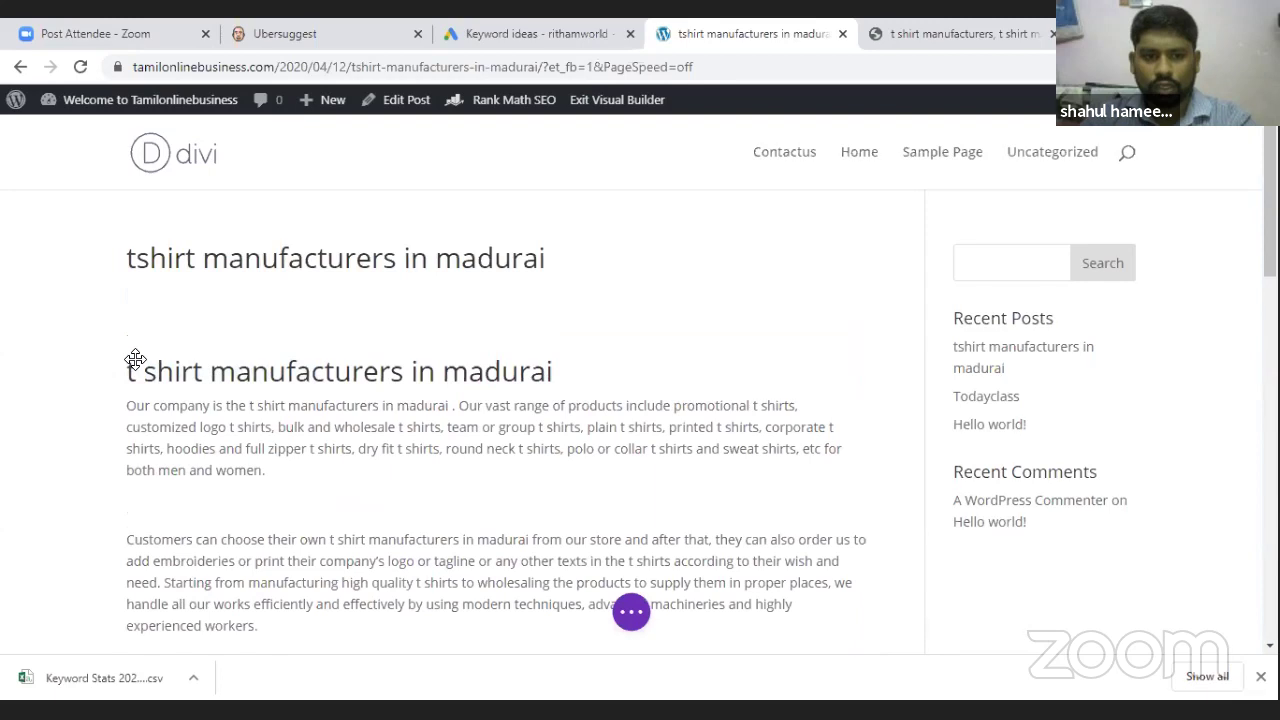
Step: Try inserting the focus keyword at the start of the first paragraph, then delete it again
left_click(149, 410)
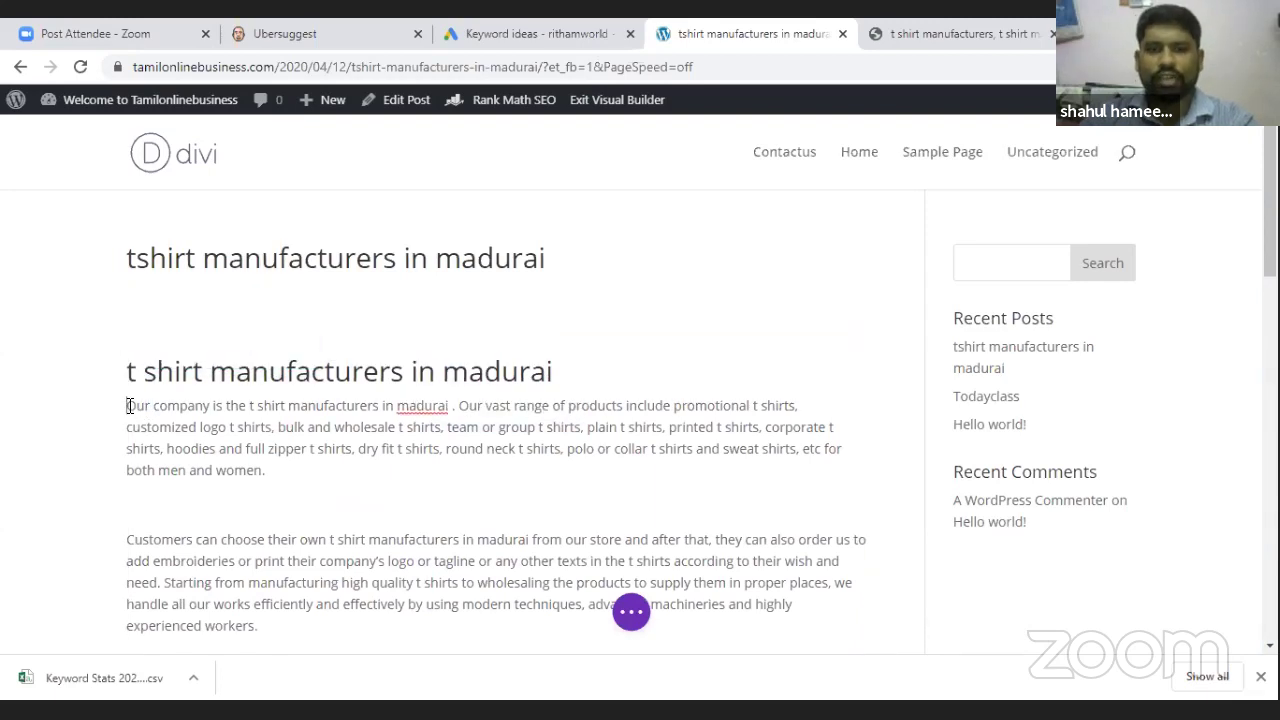
type("t shirt manufacturers in madurai")
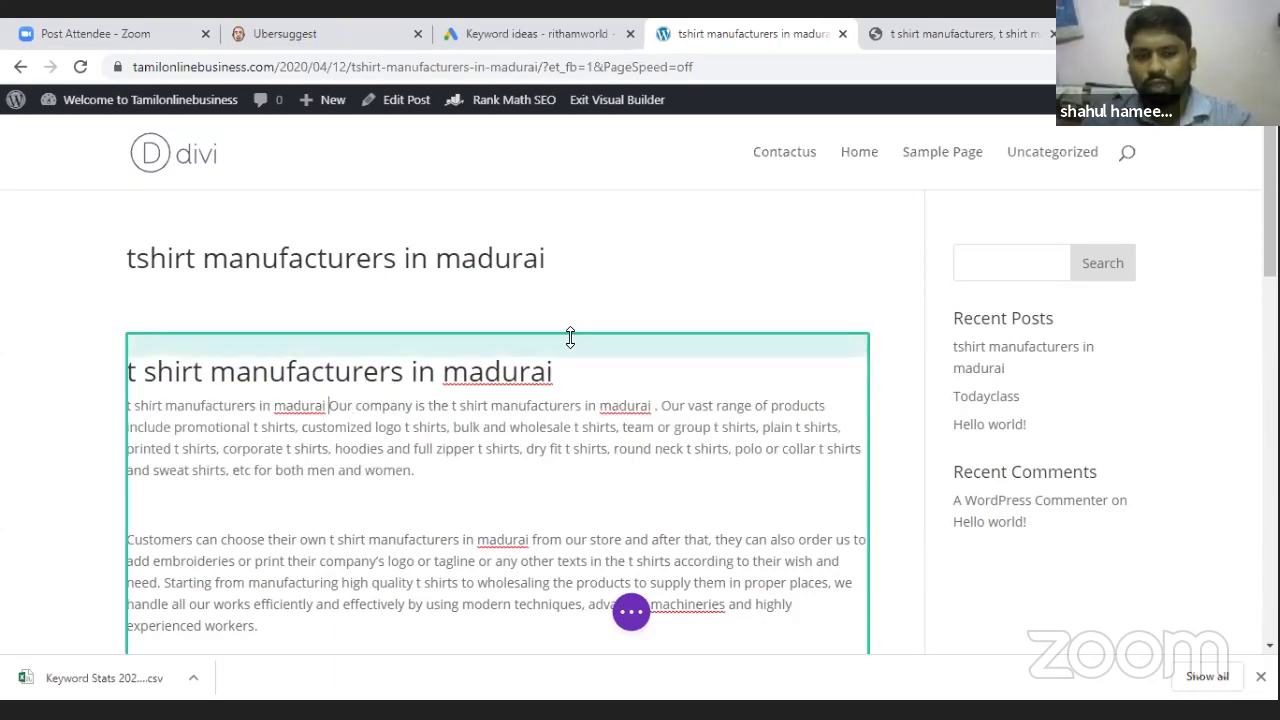
key("BackSpace")
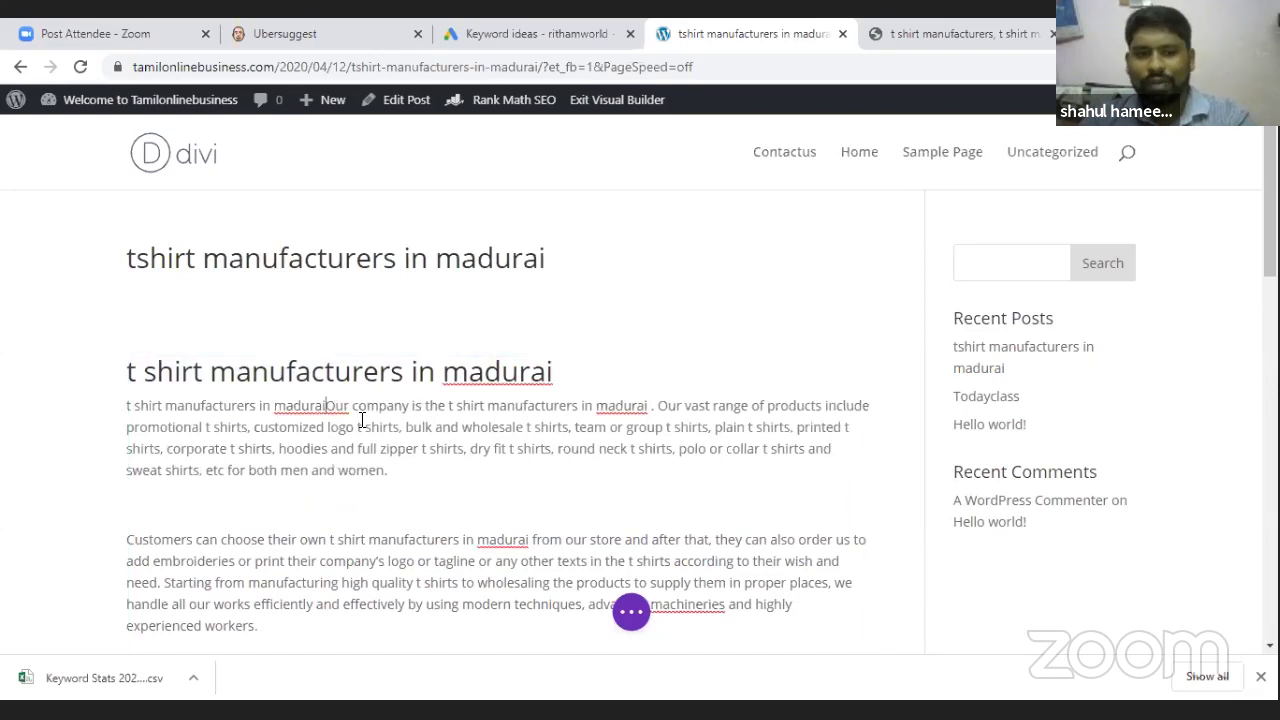
key("ctrl+BackSpace")
key("ctrl+BackSpace")
key("ctrl+BackSpace")
key("ctrl+BackSpace")
key("ctrl+BackSpace")
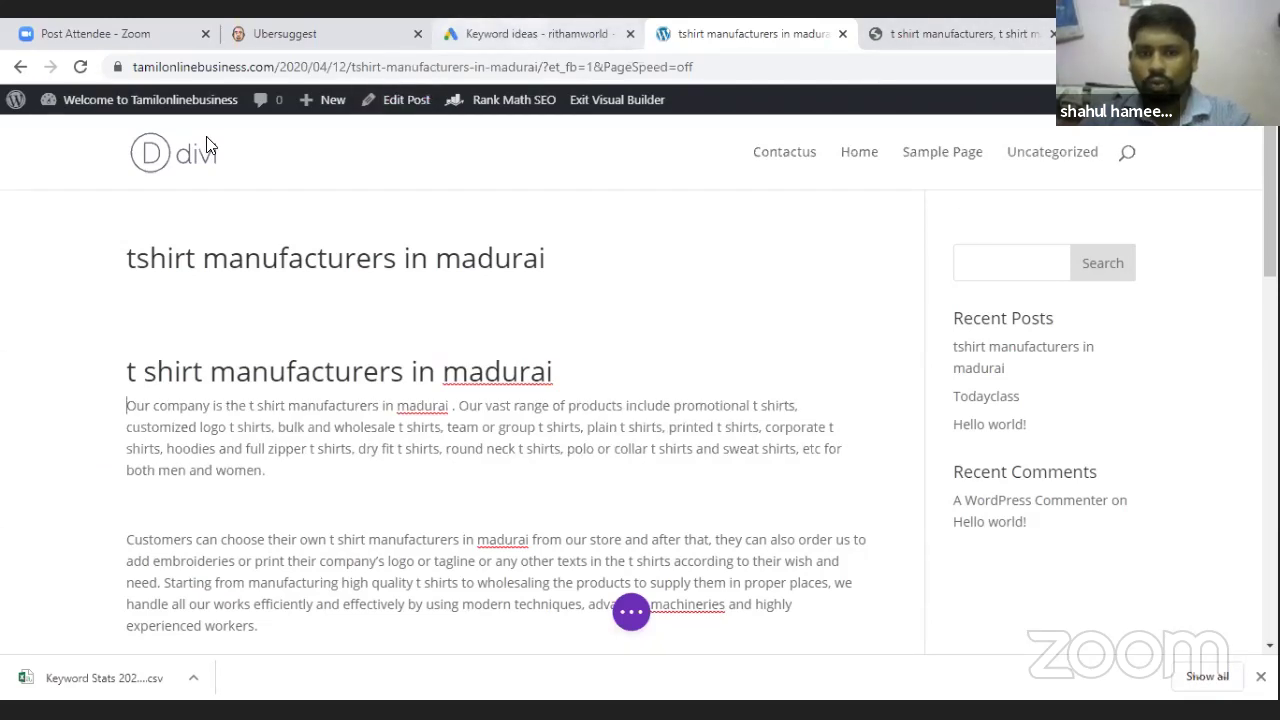
Step: Go from the Dashboard to All Posts and reopen 'tshirt manufacturers in madurai' in the editor
mouse_move(88, 100)
left_click(66, 142)
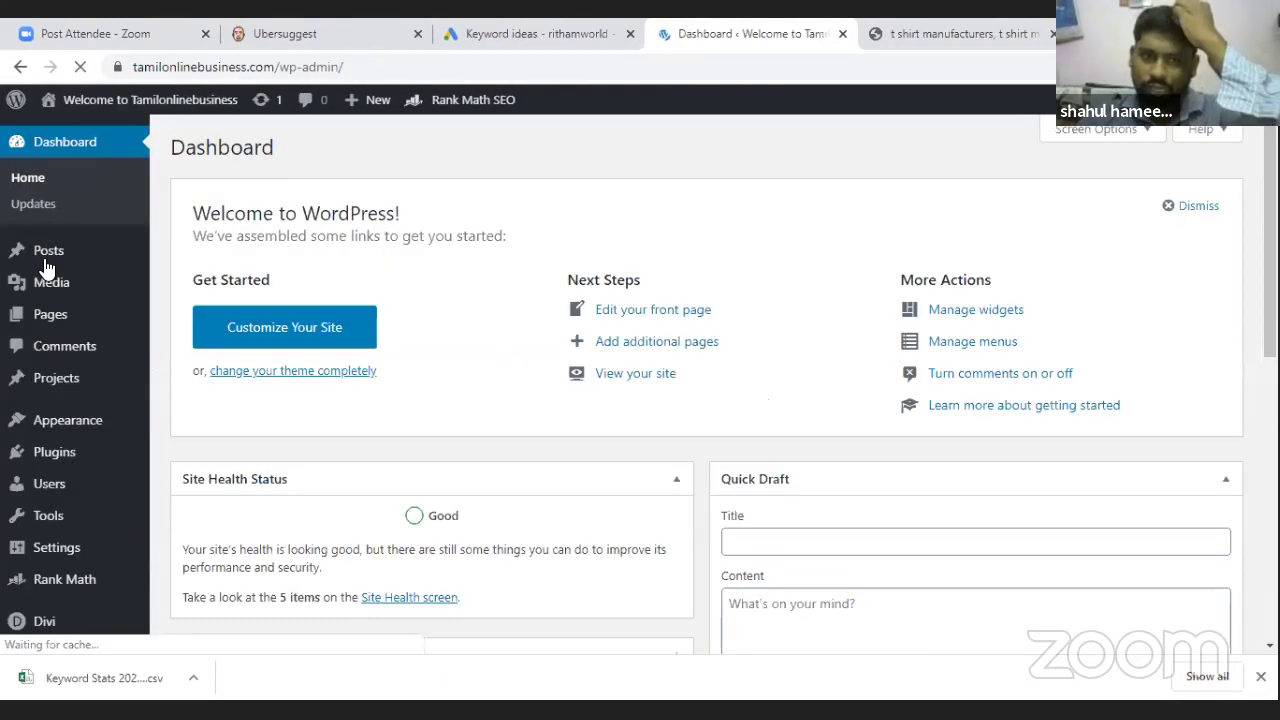
mouse_move(118, 258)
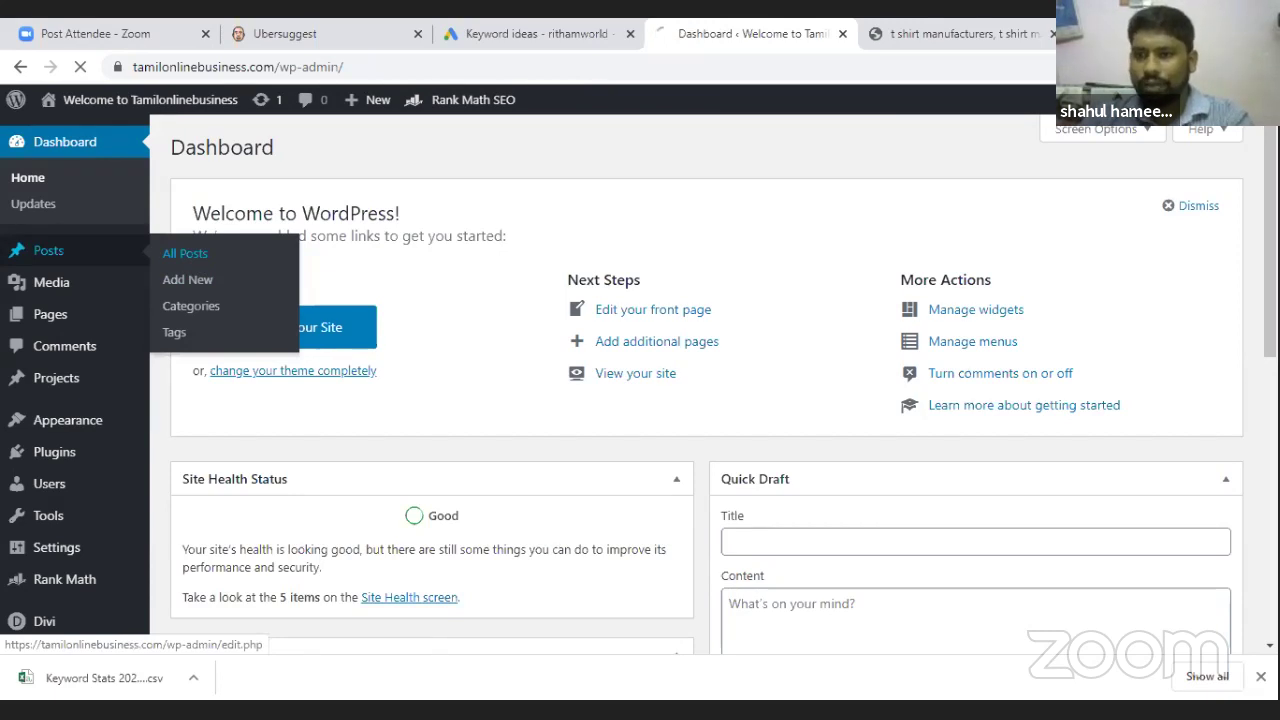
left_click(185, 253)
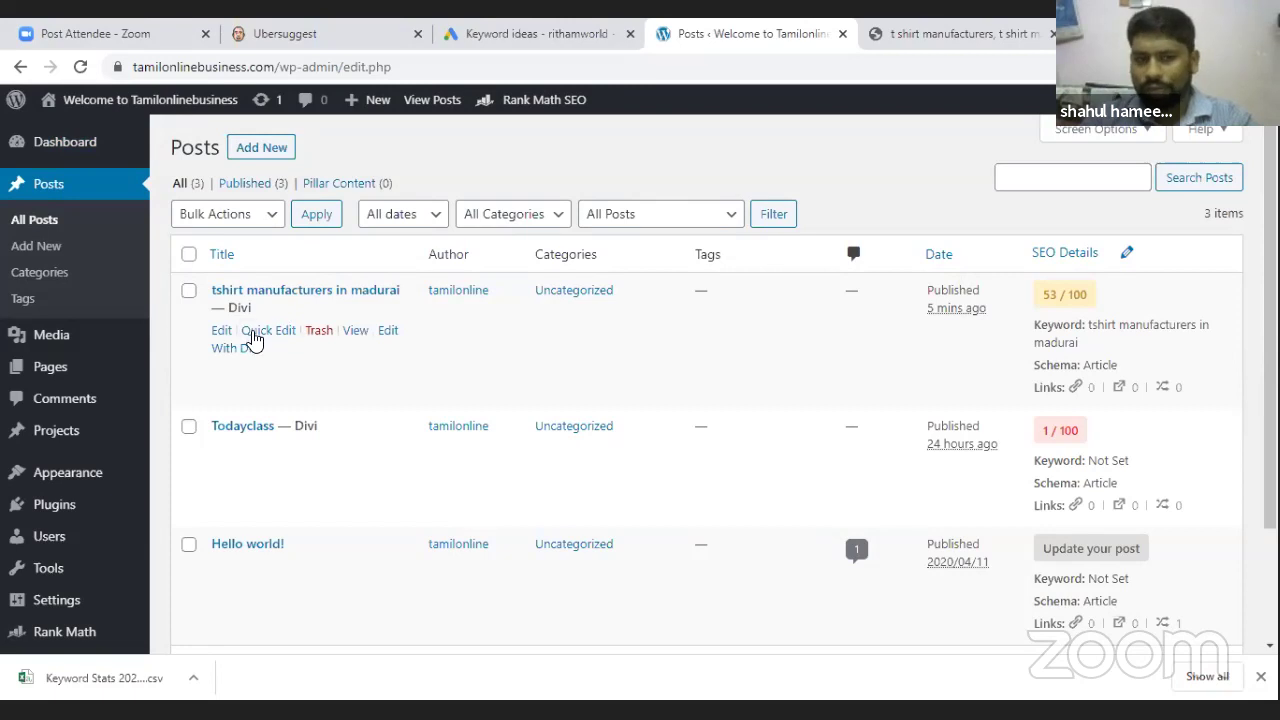
left_click(253, 332)
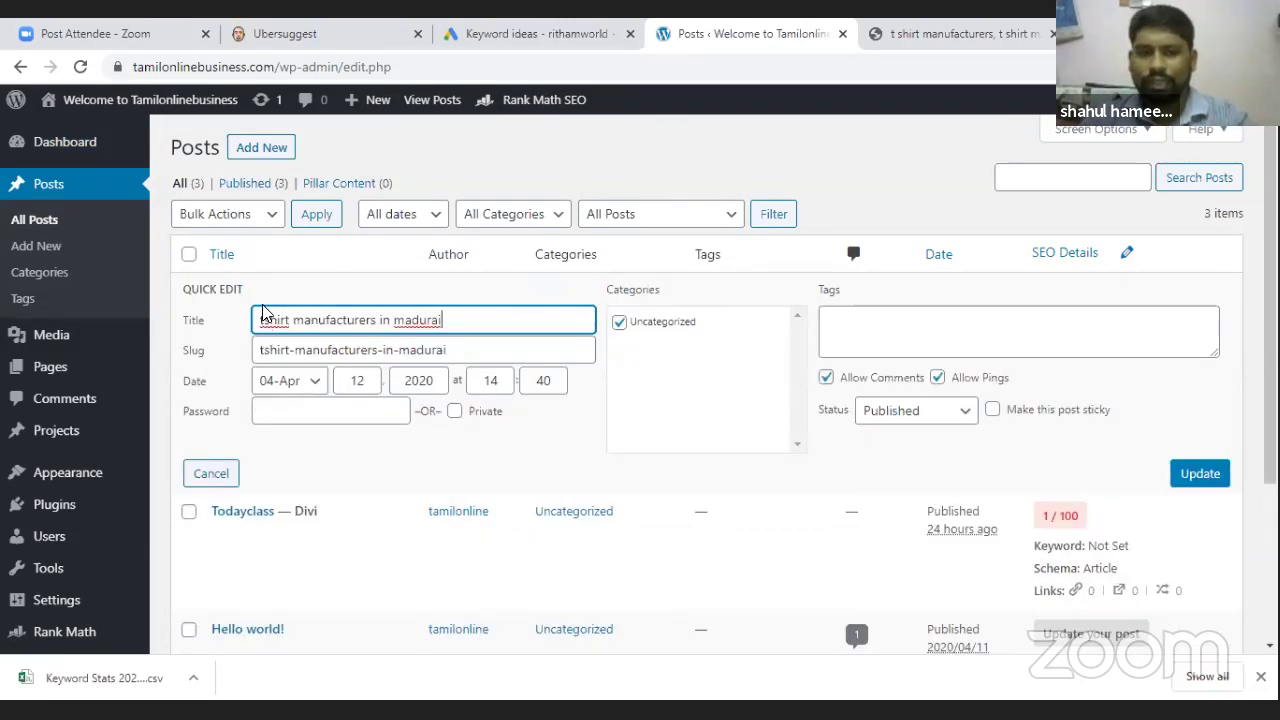
left_click(212, 473)
left_click(221, 330)
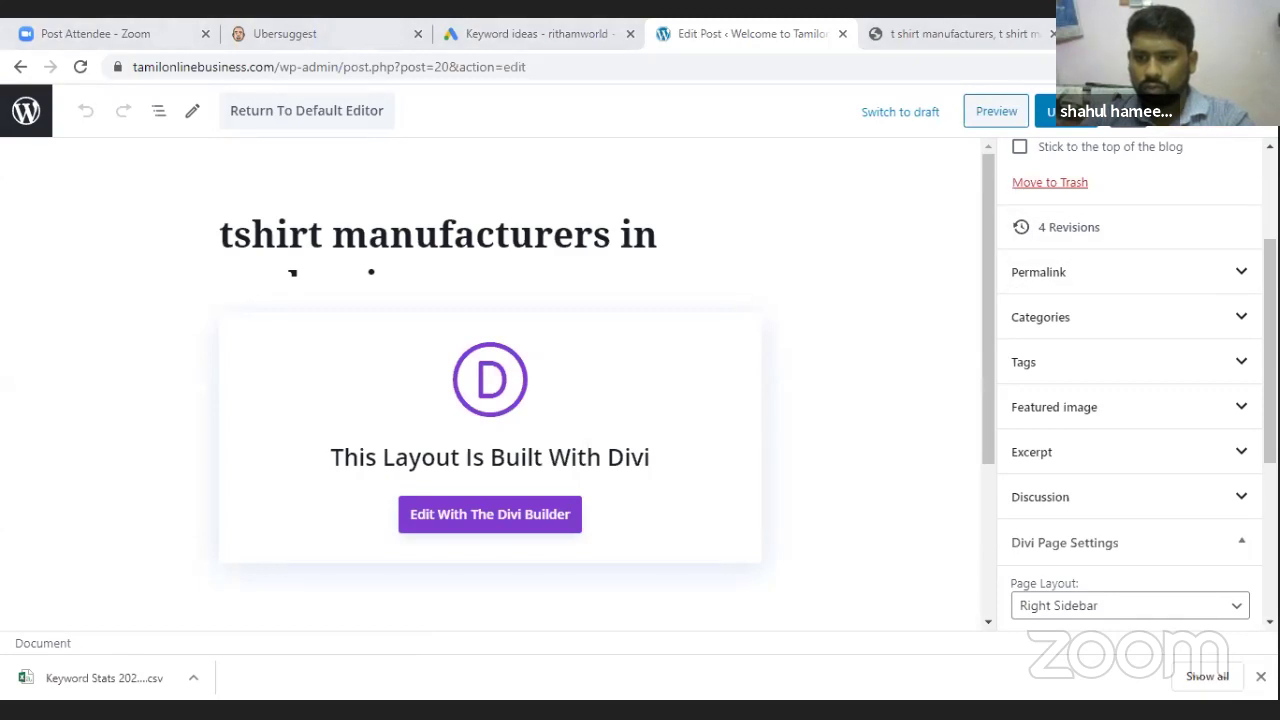
Step: Open the Rank Math panel and note the Basic SEO 238-word content length warning
scroll(1148, 193, "up", 1)
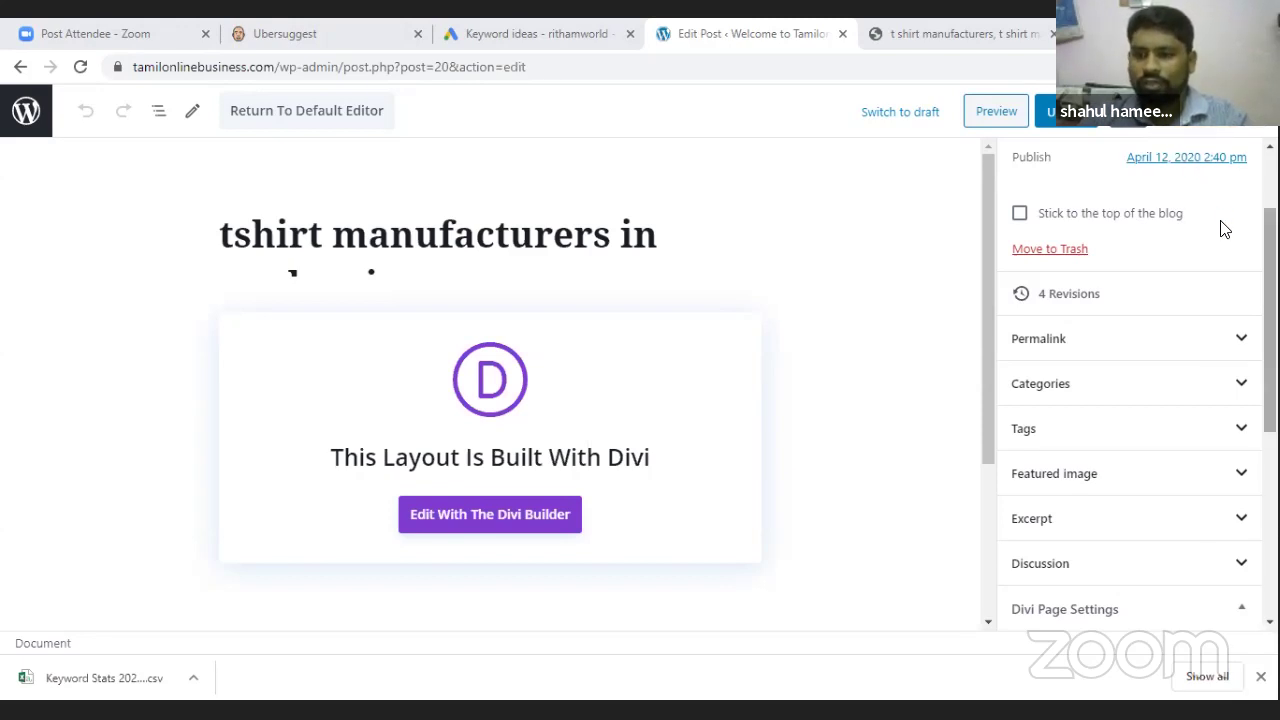
scroll(1220, 229, "down", 4)
scroll(1240, 300, "up", 5)
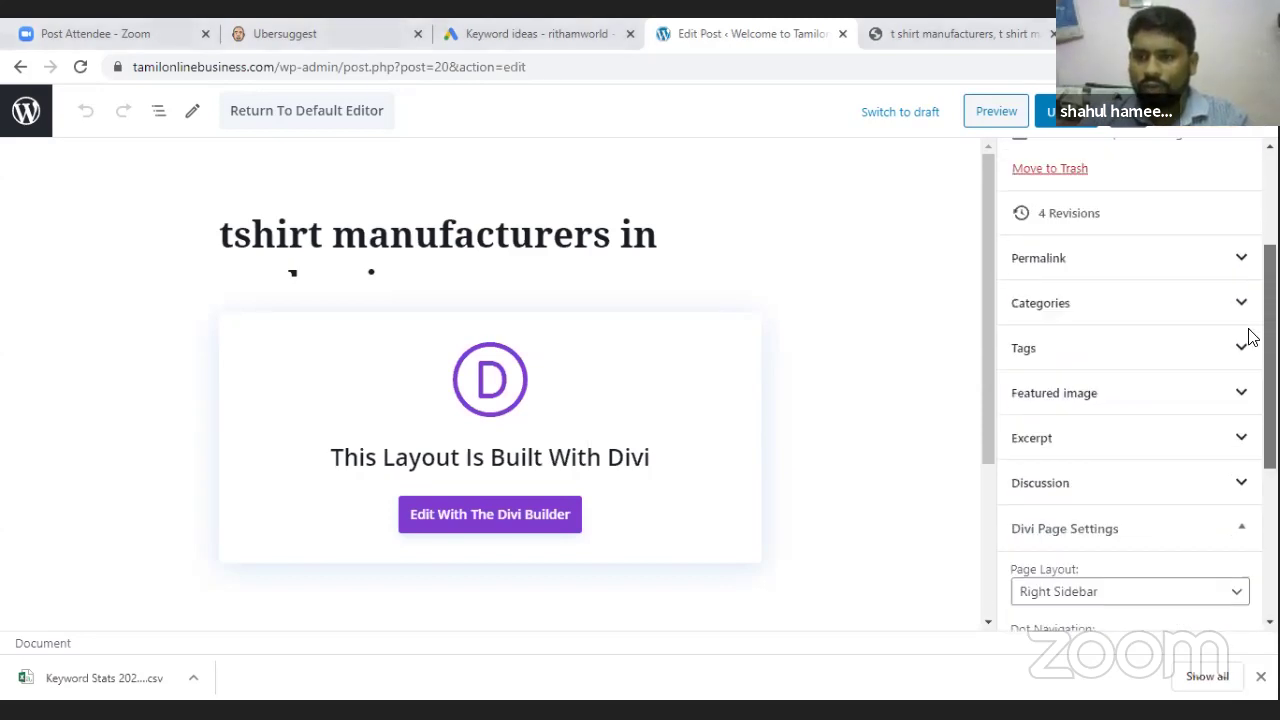
left_click(1189, 122)
scroll(1122, 366, "down", 5)
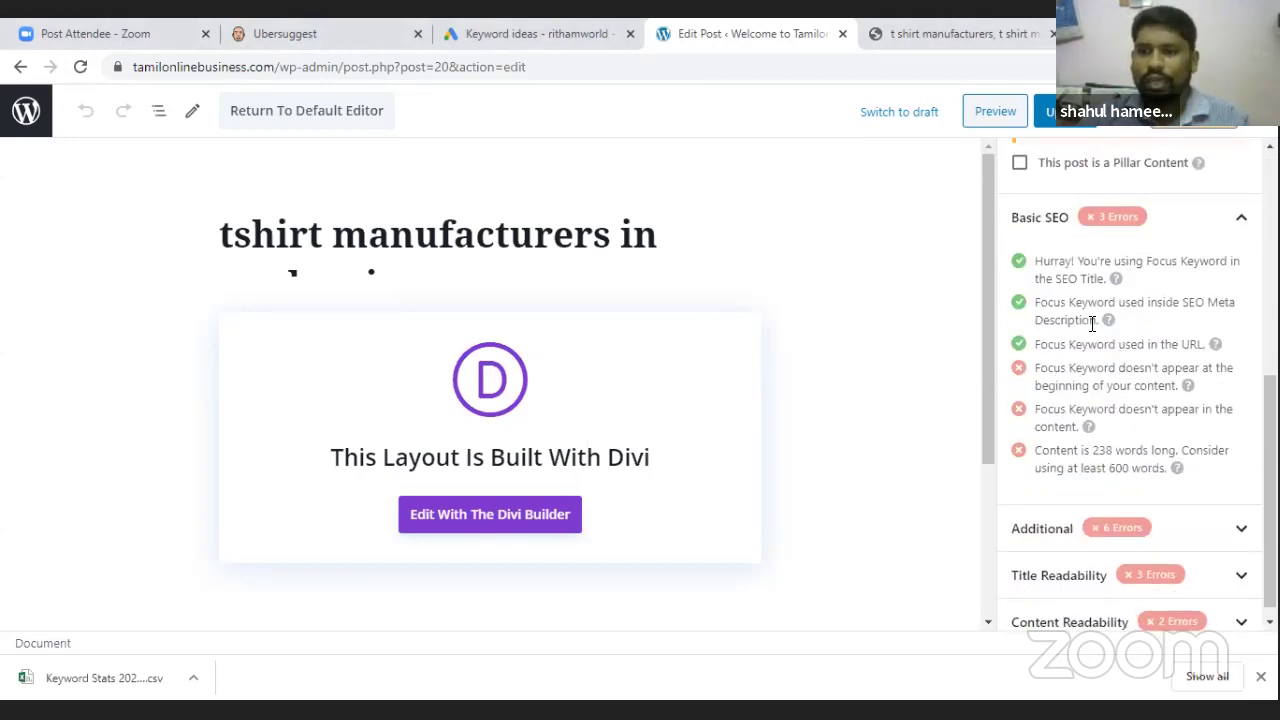
scroll(1030, 380, "down", 1)
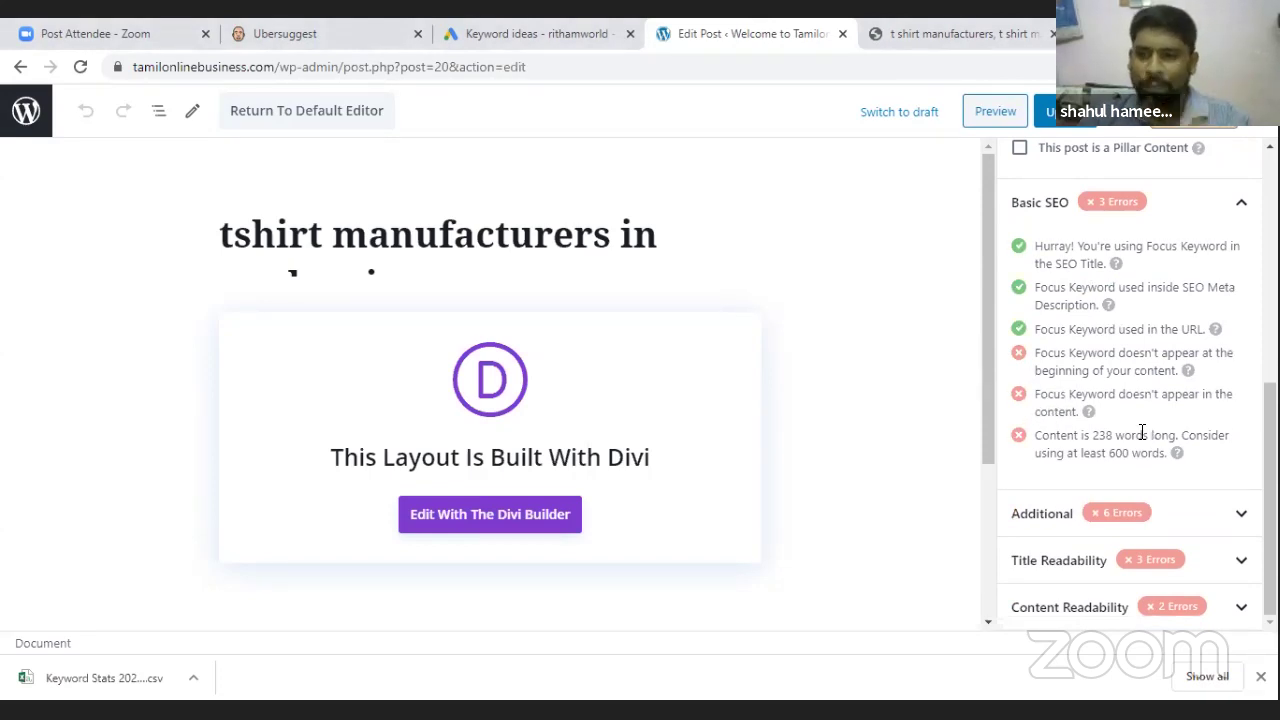
left_click_drag(1043, 438, 1160, 432)
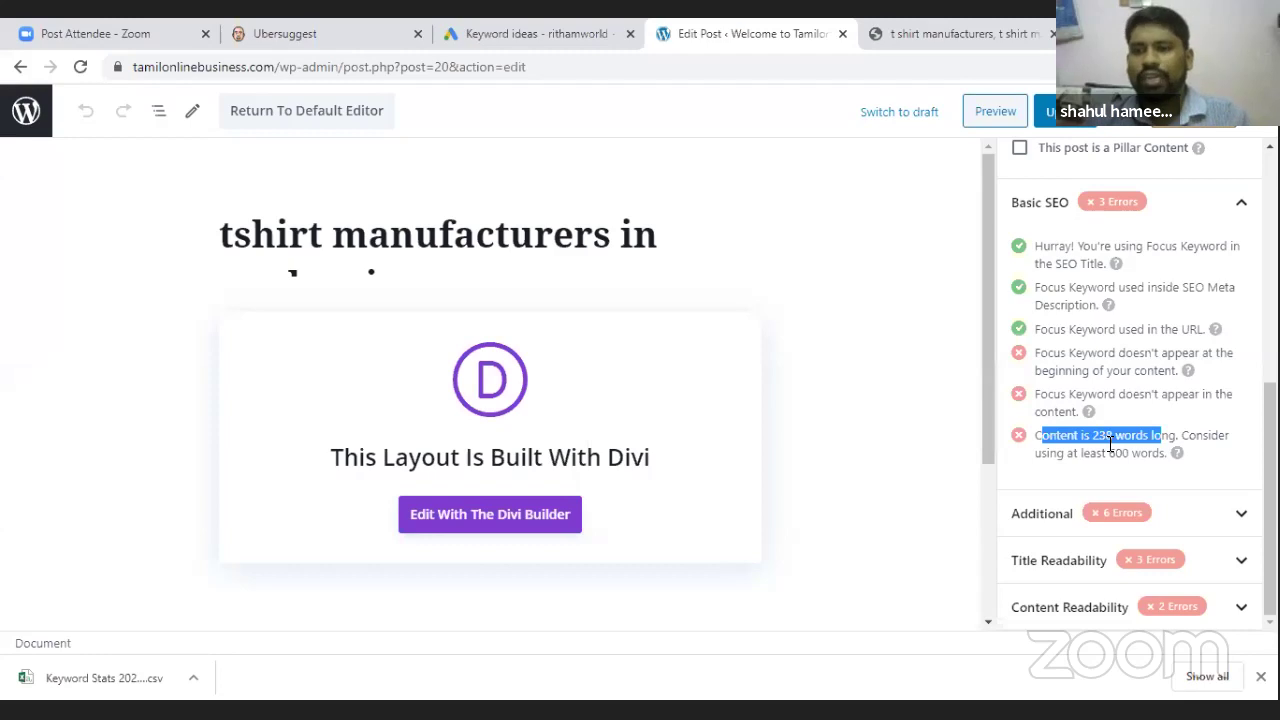
Step: Expand Additional checks and review the subheading, image, keyword density and URL length warnings
left_click(1183, 514)
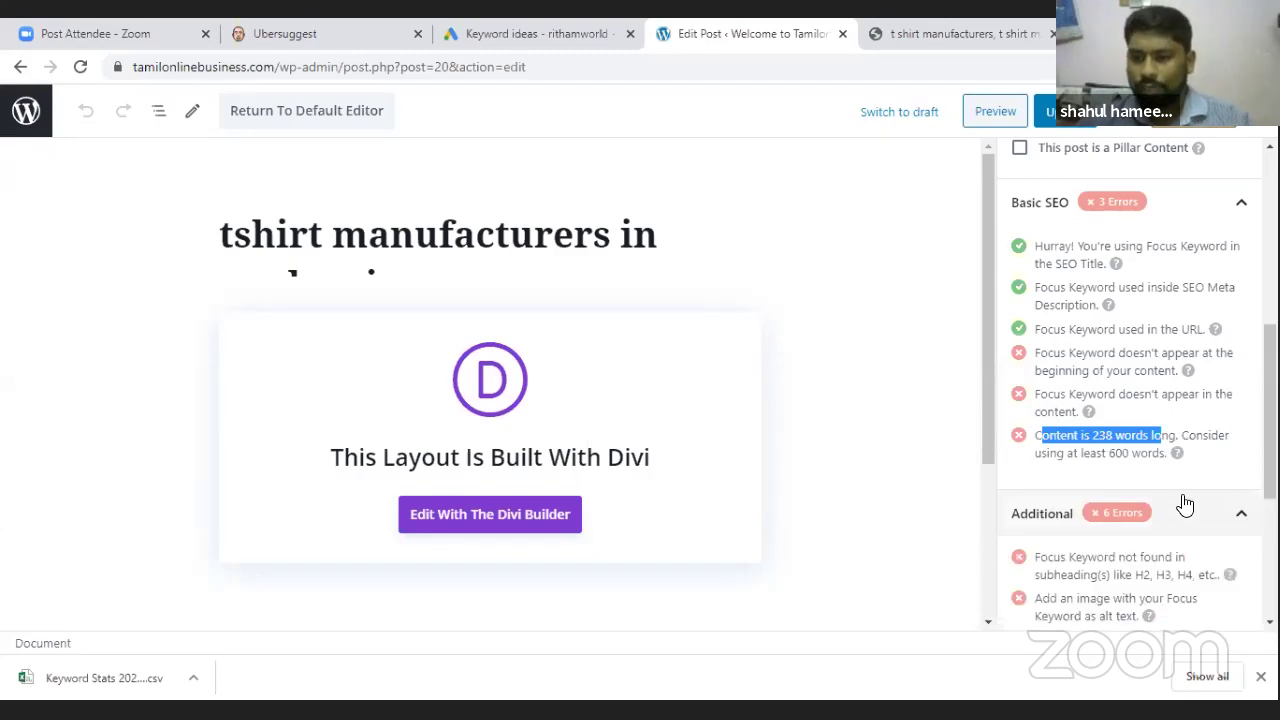
scroll(1150, 420, "down", 3)
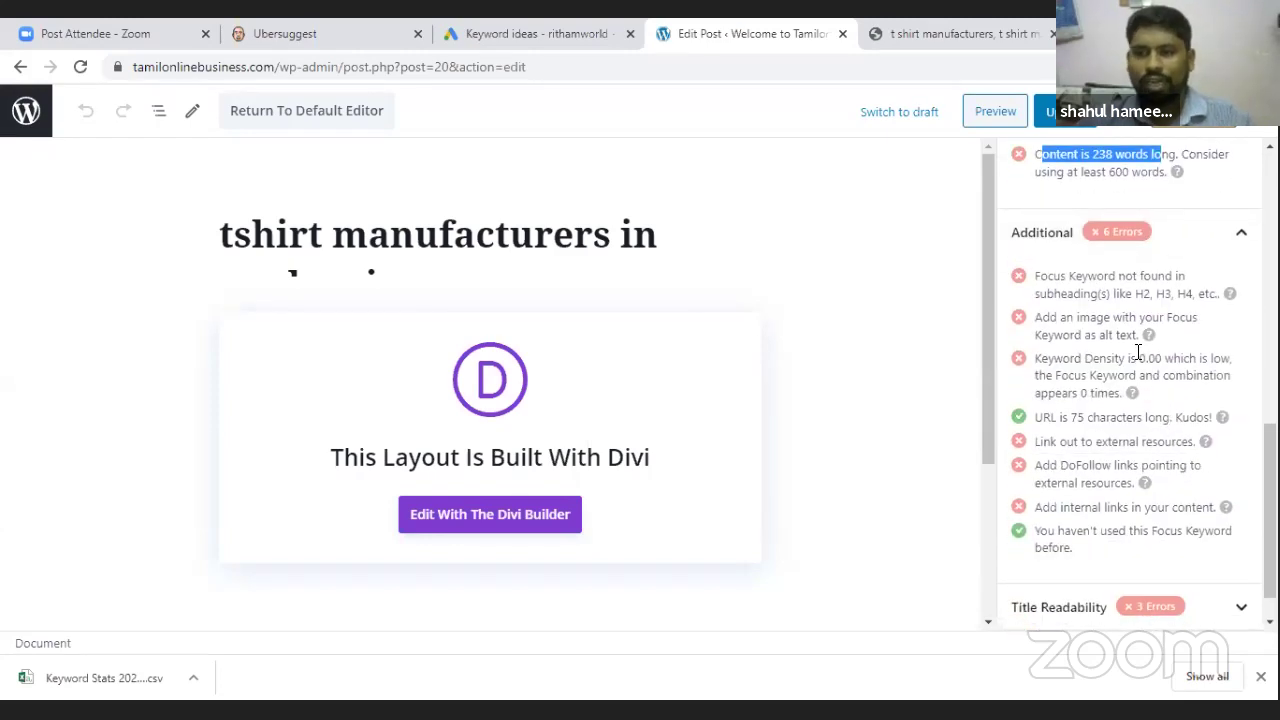
left_click_drag(1135, 293, 1190, 293)
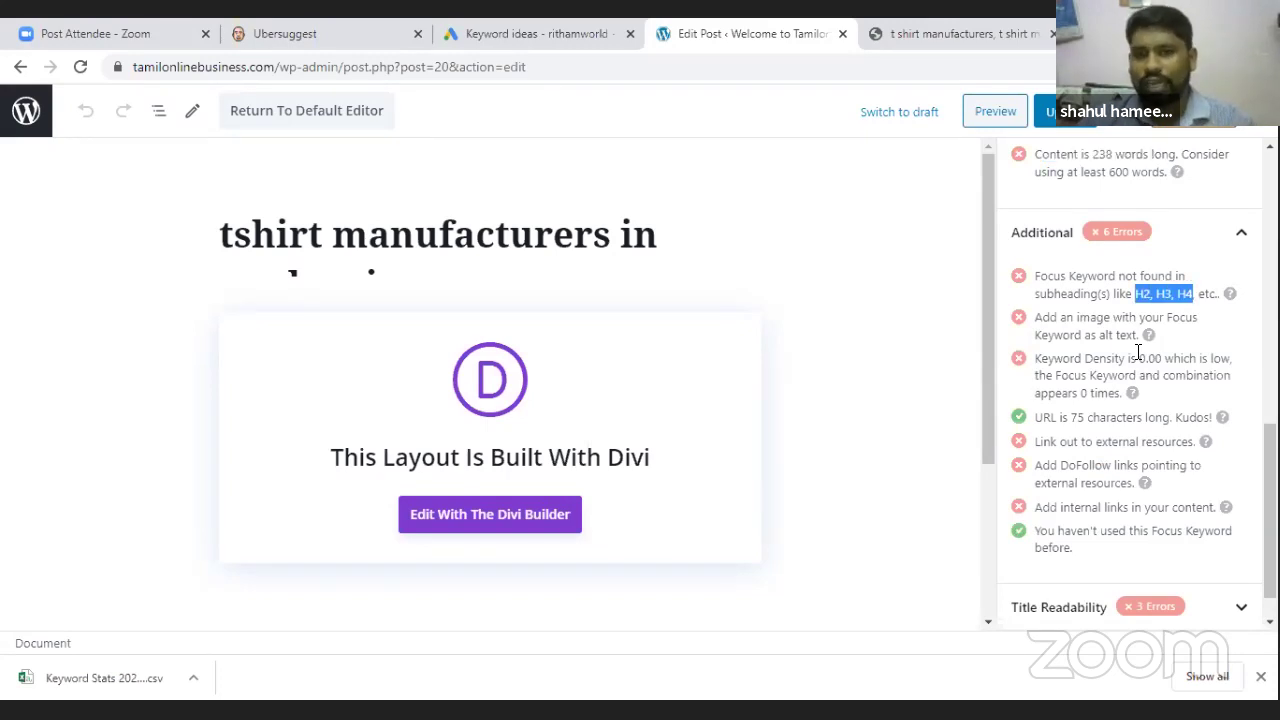
scroll(1137, 351, "down", 1)
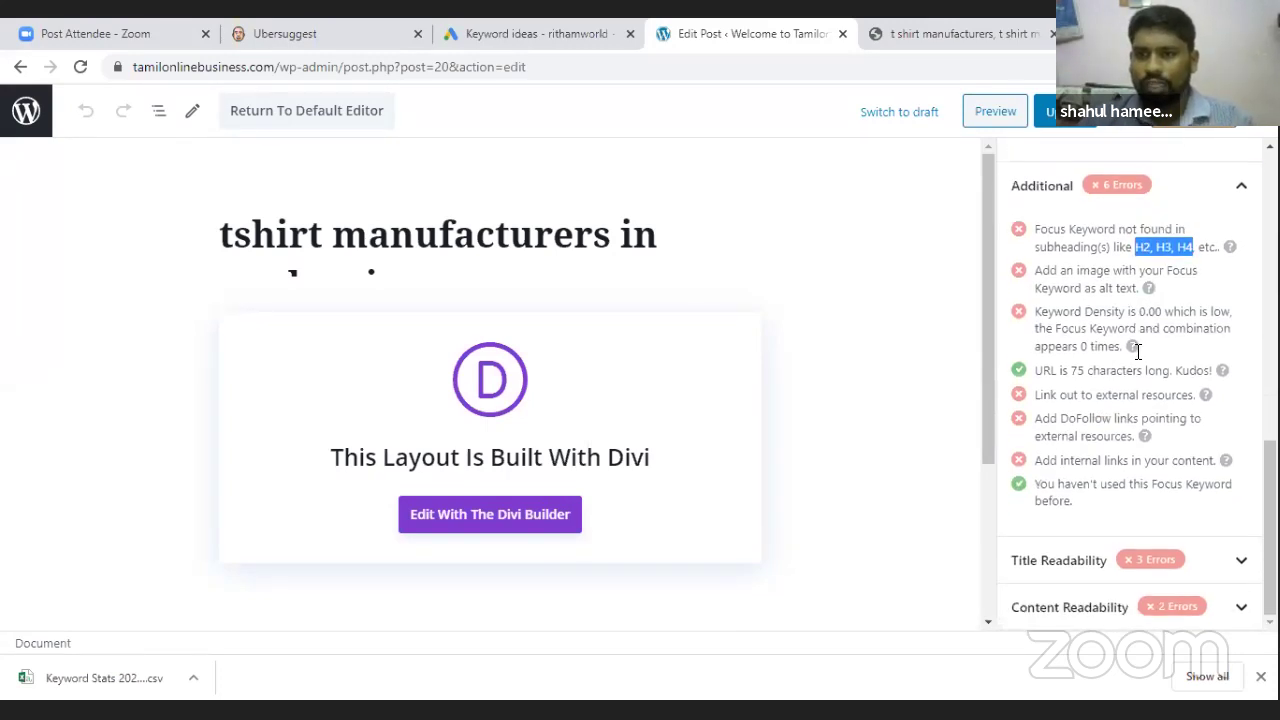
mouse_move(1070, 270)
left_mouse_down()
mouse_move(1140, 270)
mouse_move(1034, 270)
left_mouse_up()
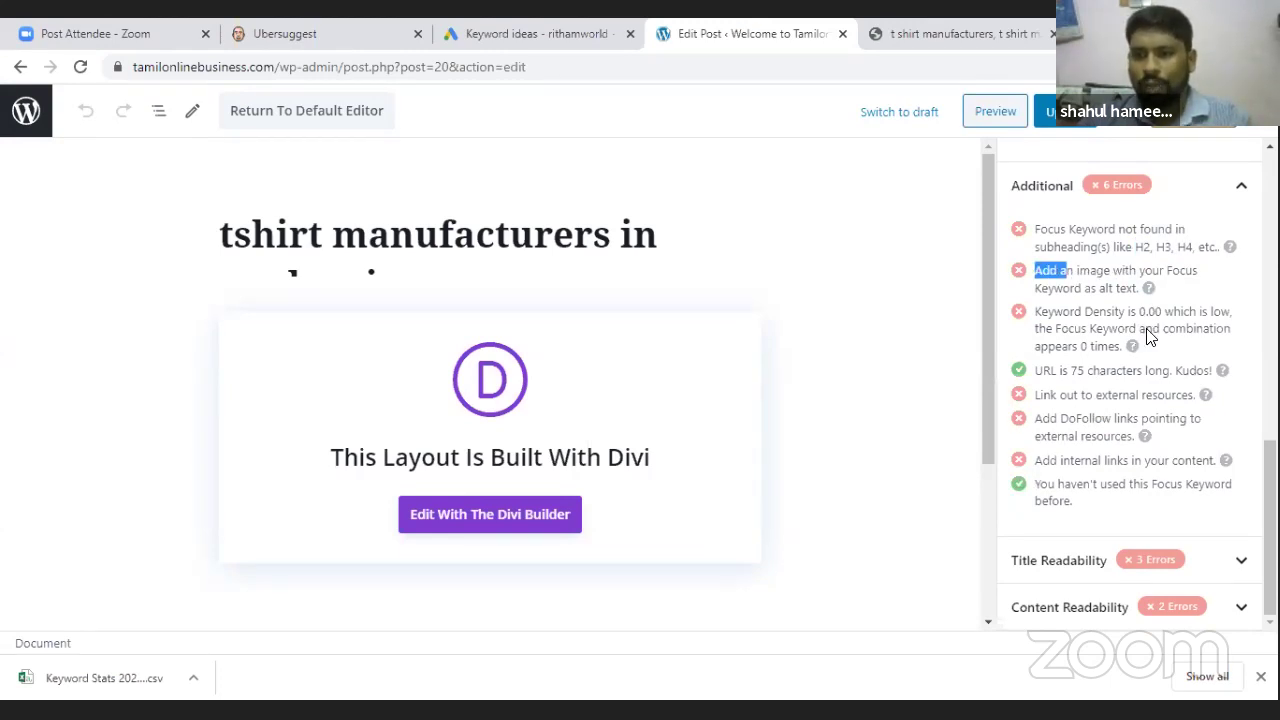
left_click_drag(1112, 311, 1198, 328)
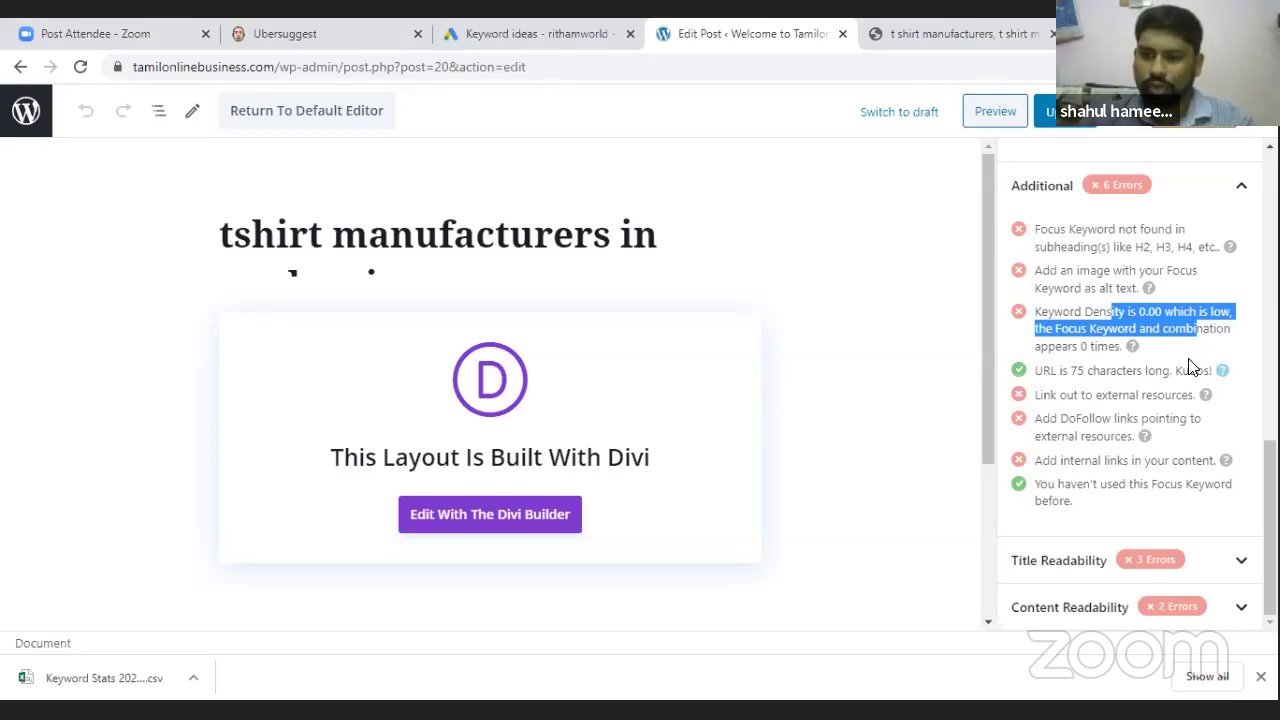
left_click_drag(1042, 370, 1180, 370)
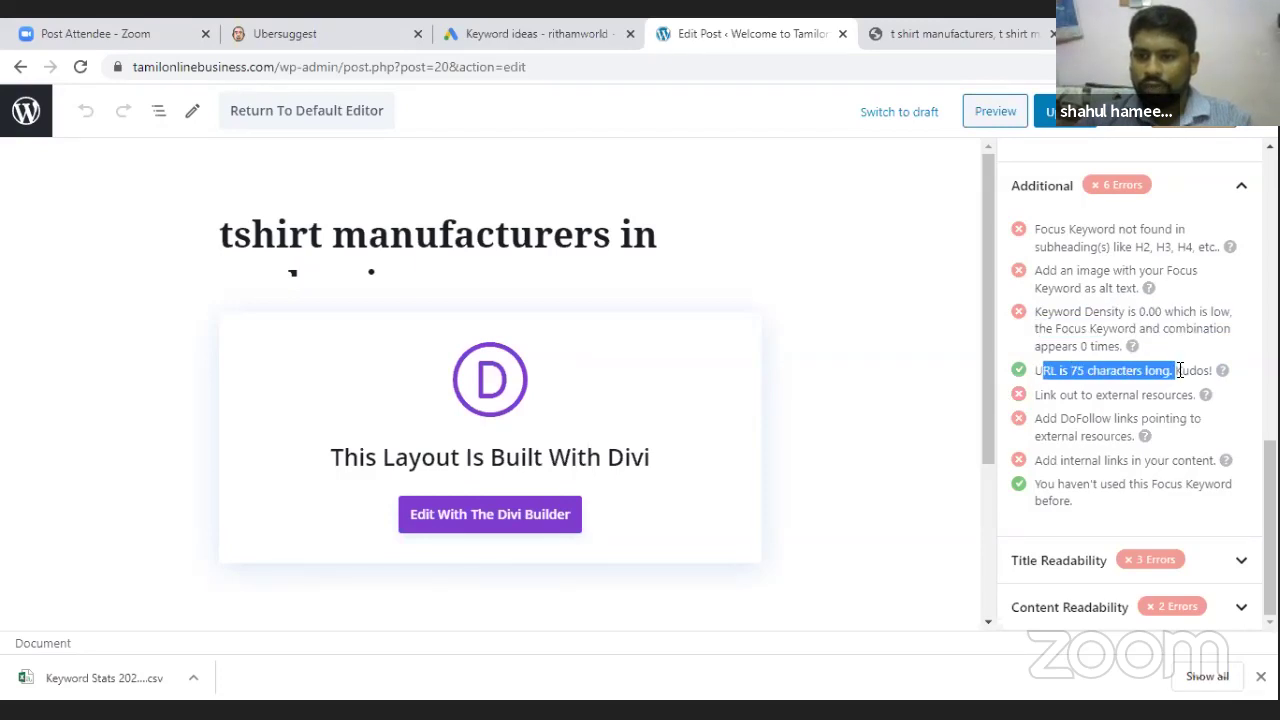
Step: Check the permalink slug and external links check, then Update the post
left_click(654, 217)
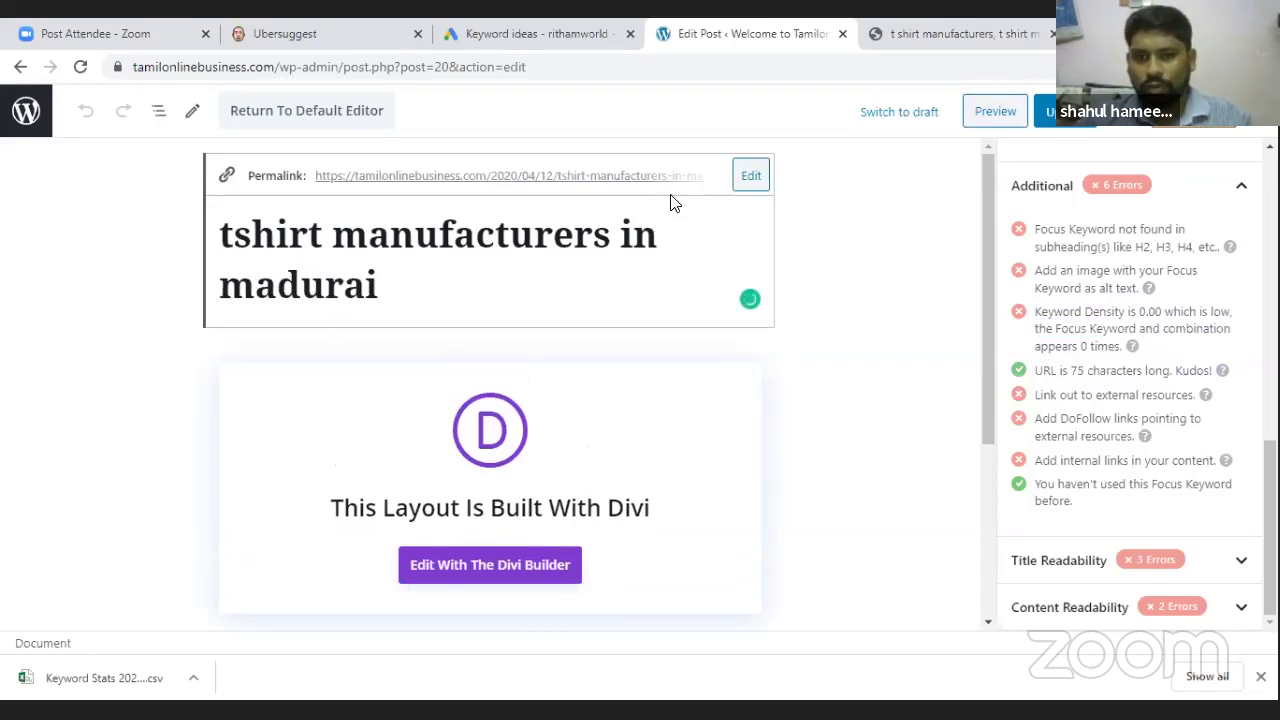
left_click(748, 175)
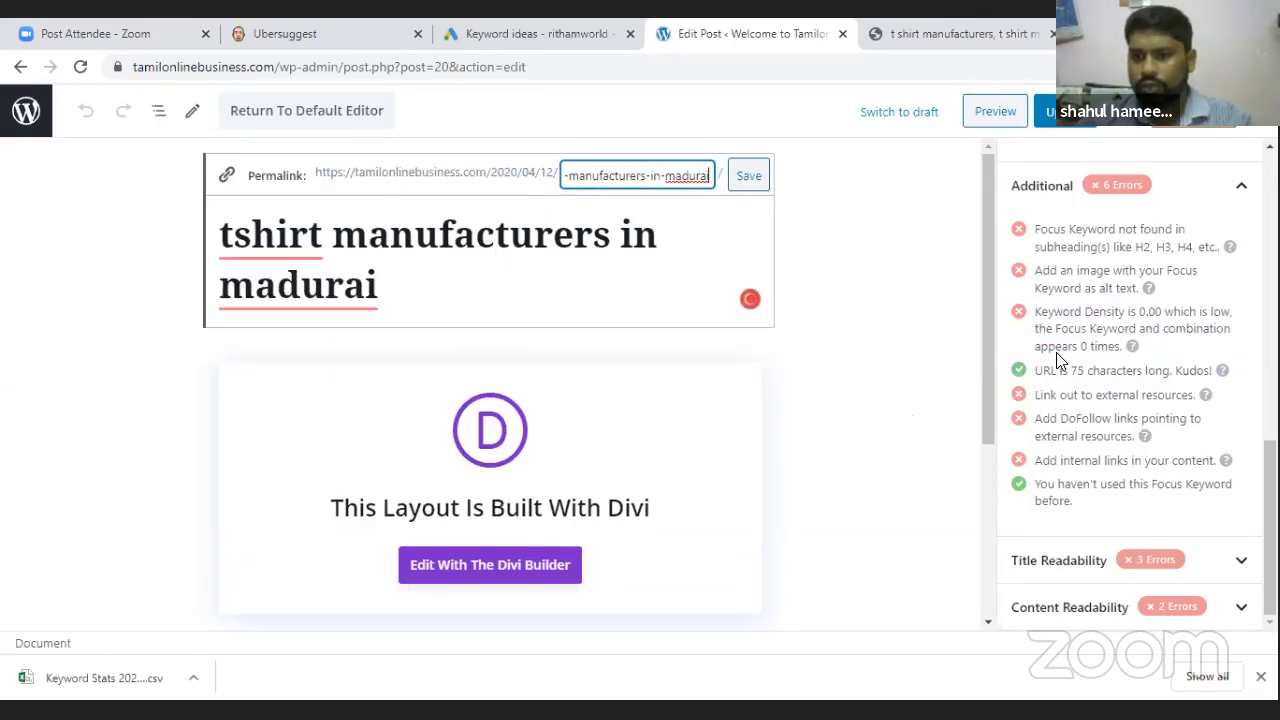
left_click_drag(1041, 395, 1194, 388)
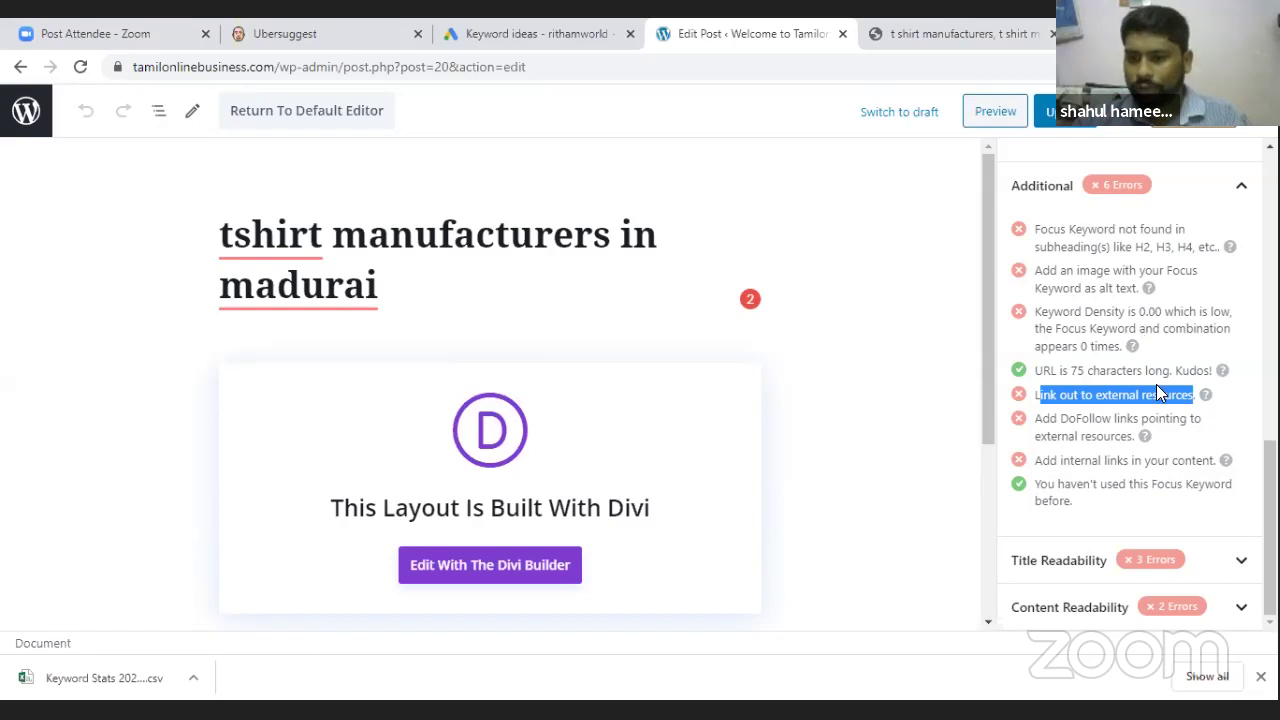
scroll(1156, 390, "up", 10)
scroll(1158, 395, "down", 10)
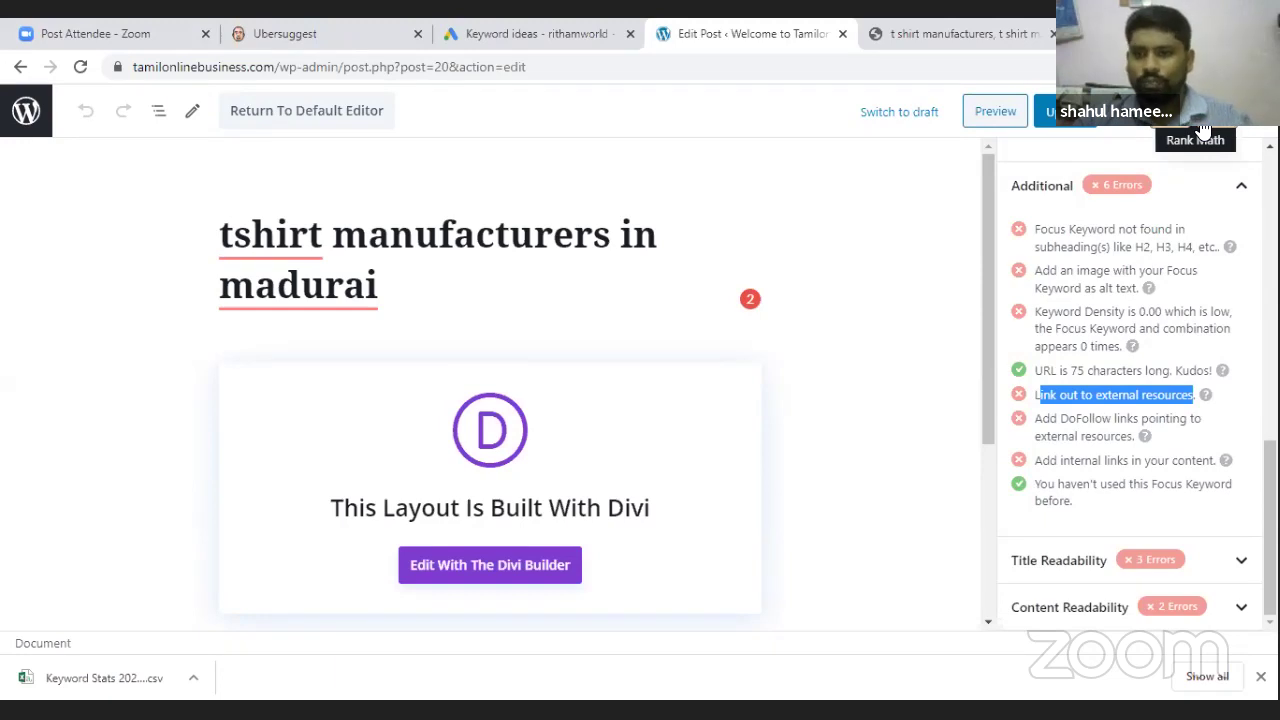
left_click(1076, 124)
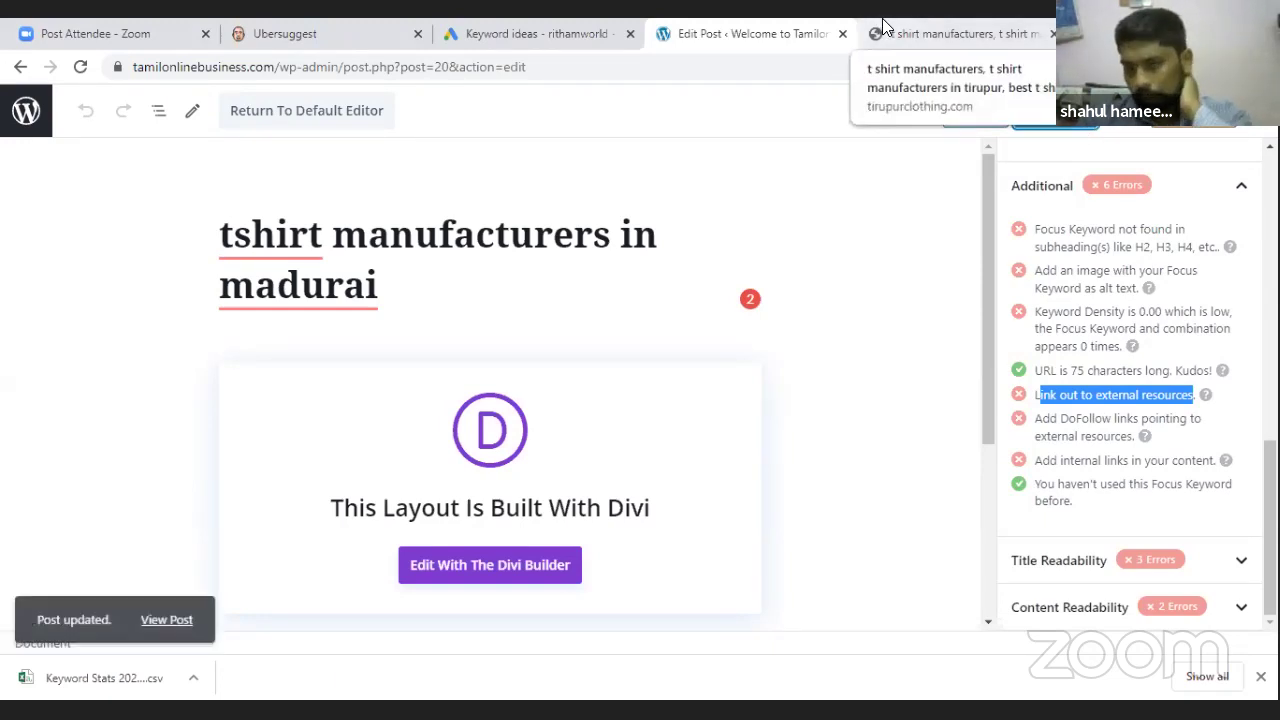
scroll(977, 191, "down", 3)
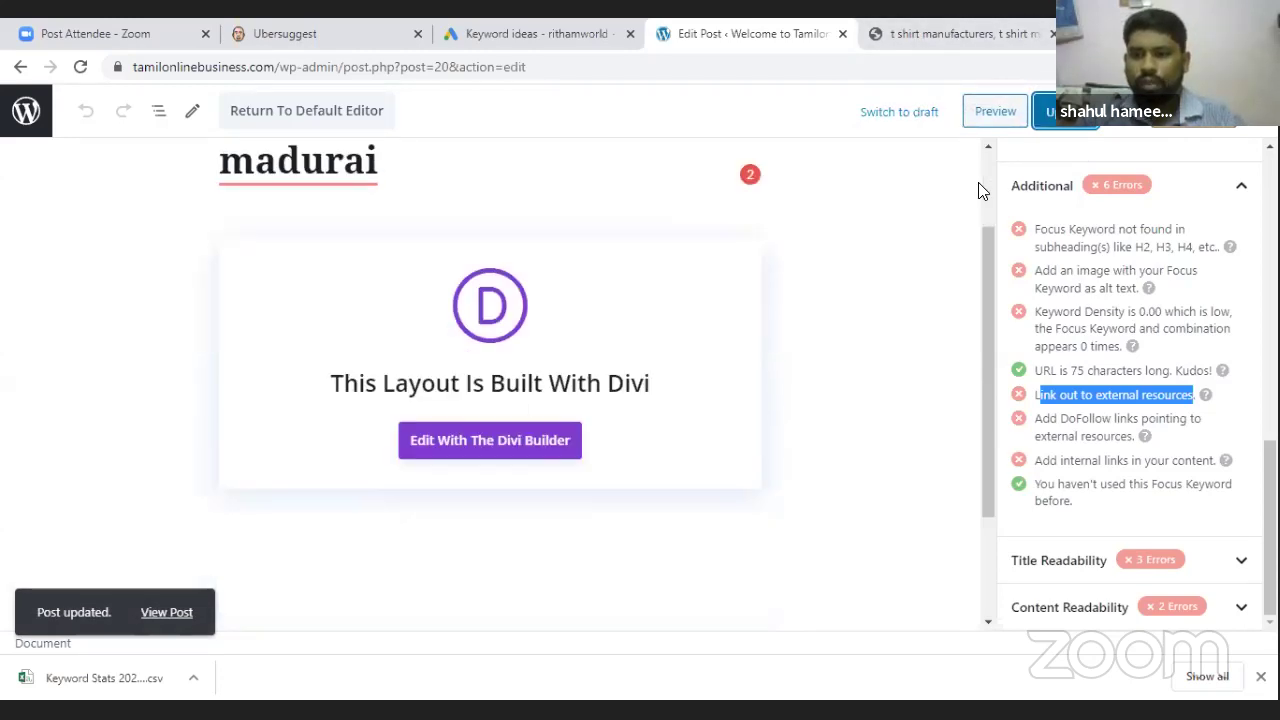
scroll(980, 191, "up", 10)
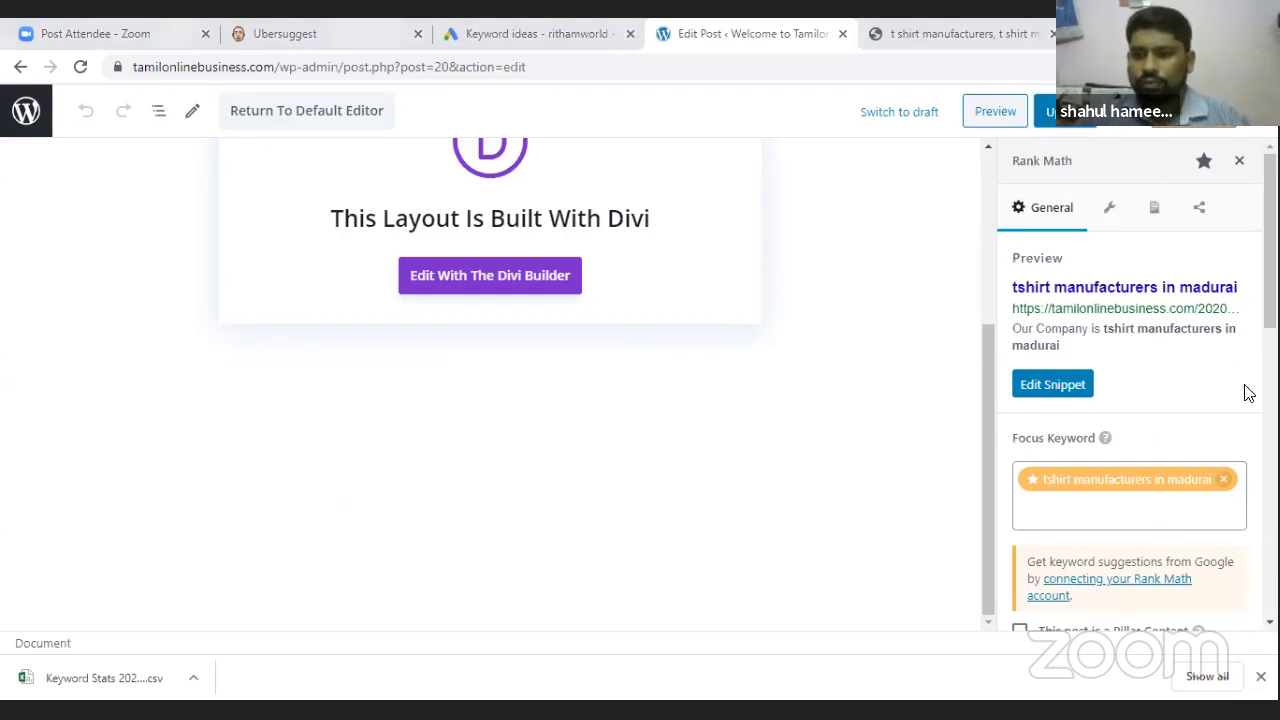
scroll(1248, 392, "down", 1)
scroll(1248, 392, "down", 8)
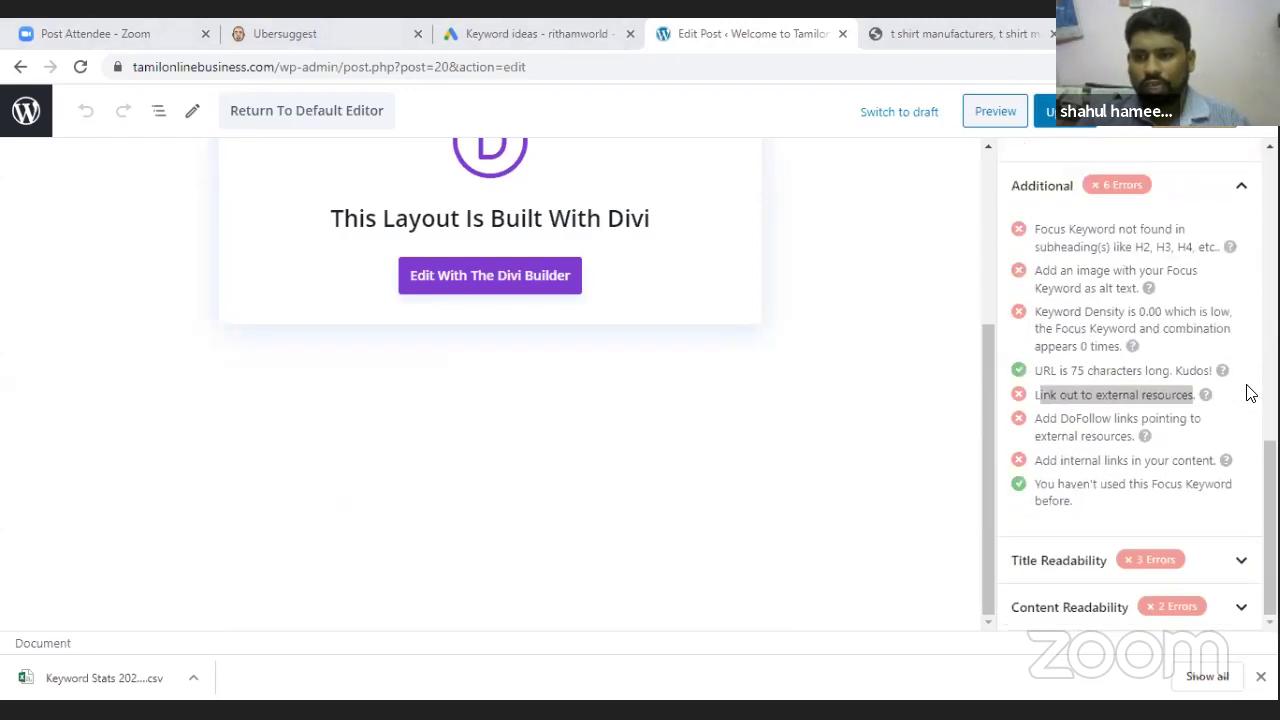
scroll(1248, 392, "up", 5)
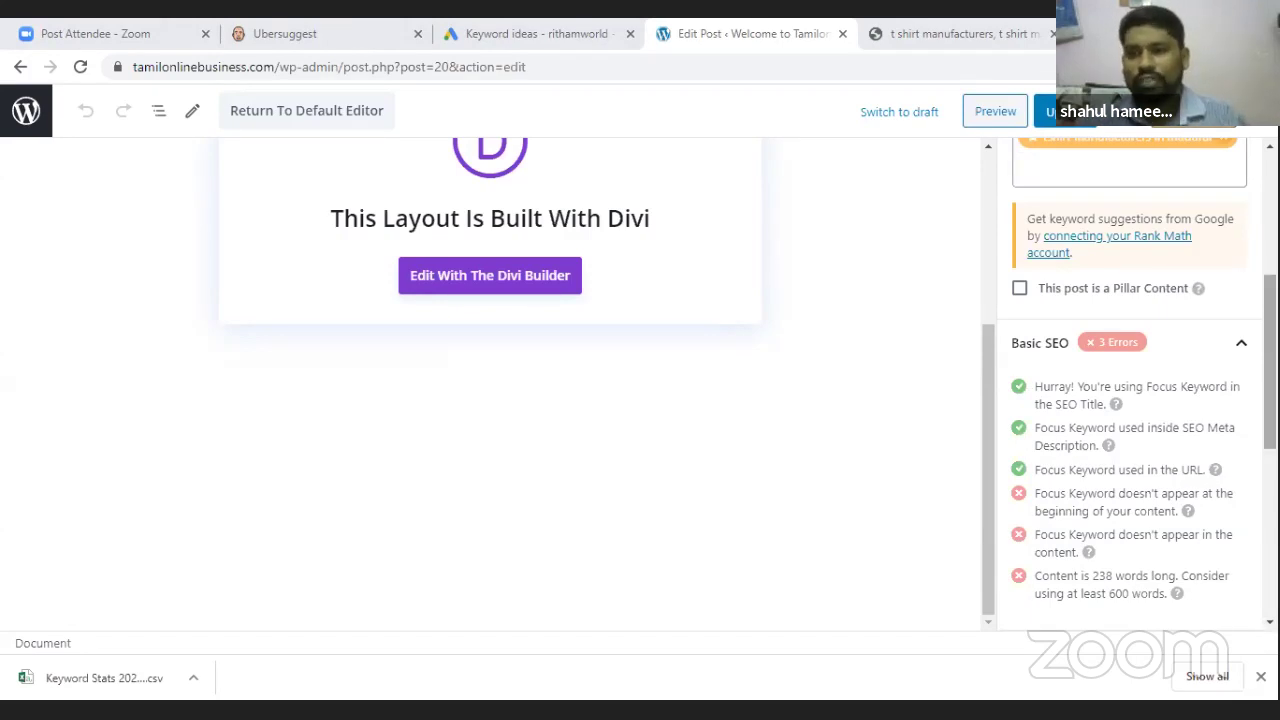
scroll(1250, 390, "up", 4)
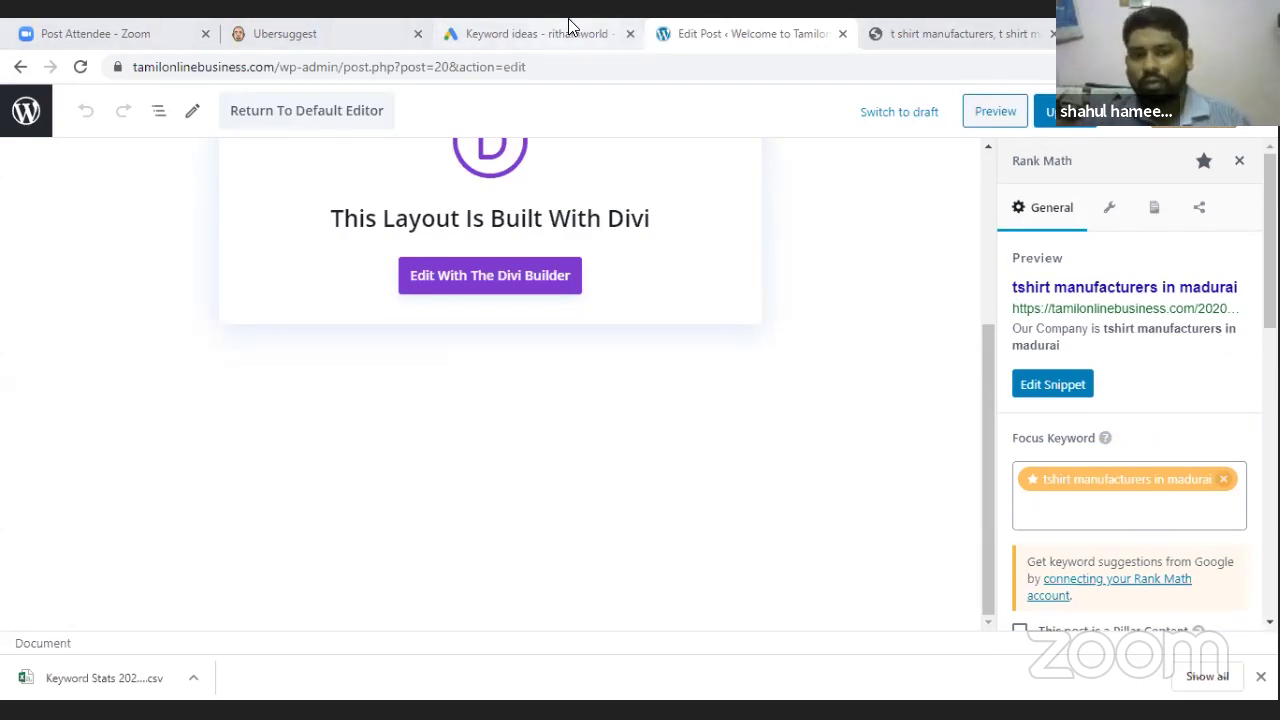
left_click(600, 38)
left_click(690, 33)
left_click(604, 33)
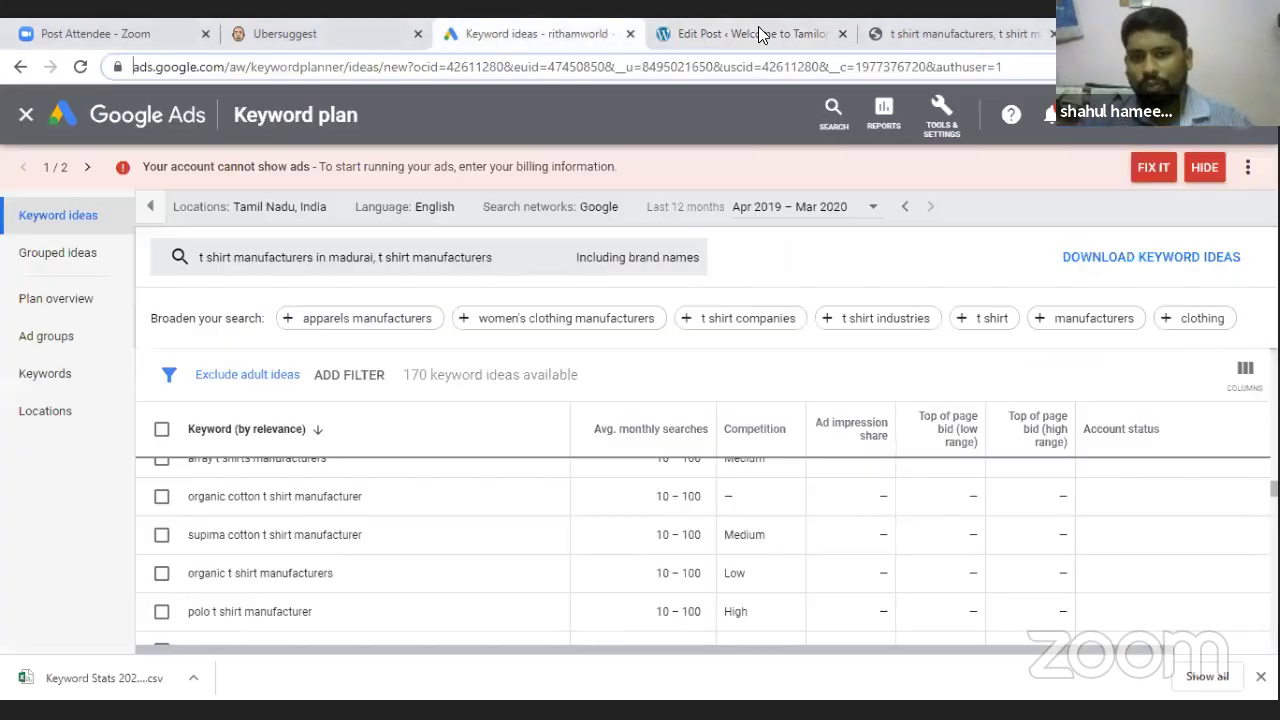
left_click(710, 33)
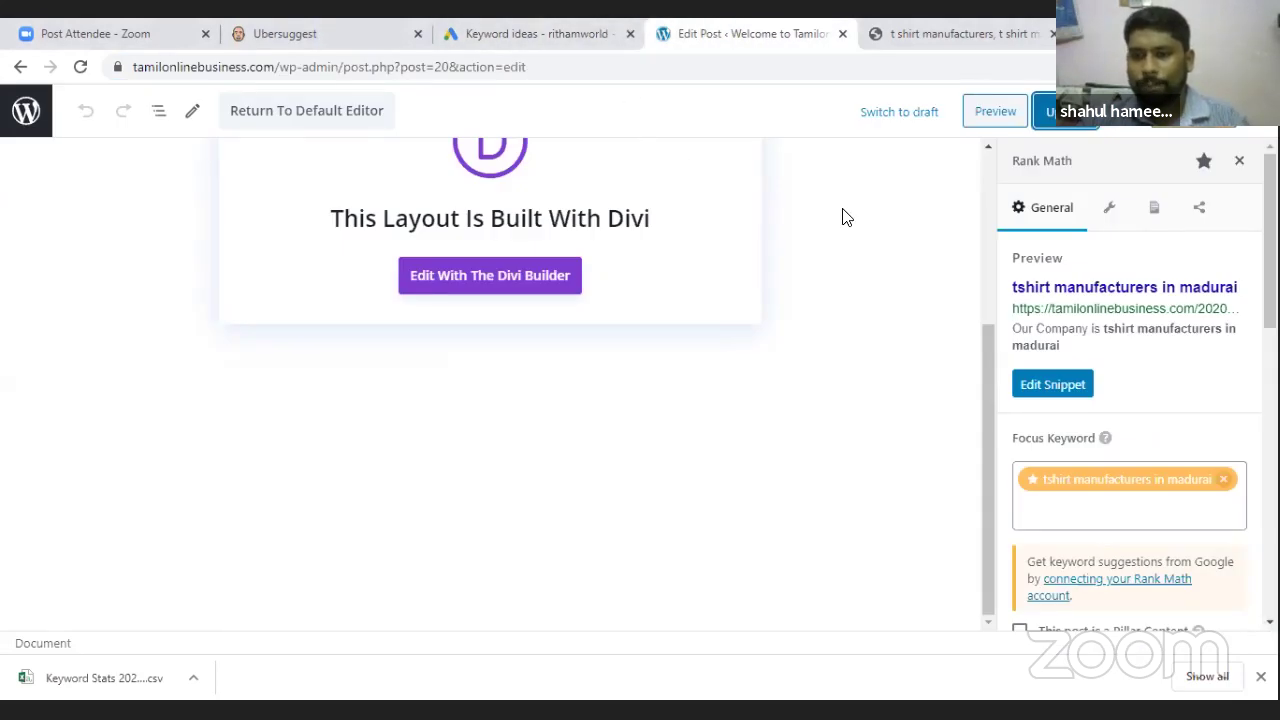
scroll(1234, 417, "down", 2)
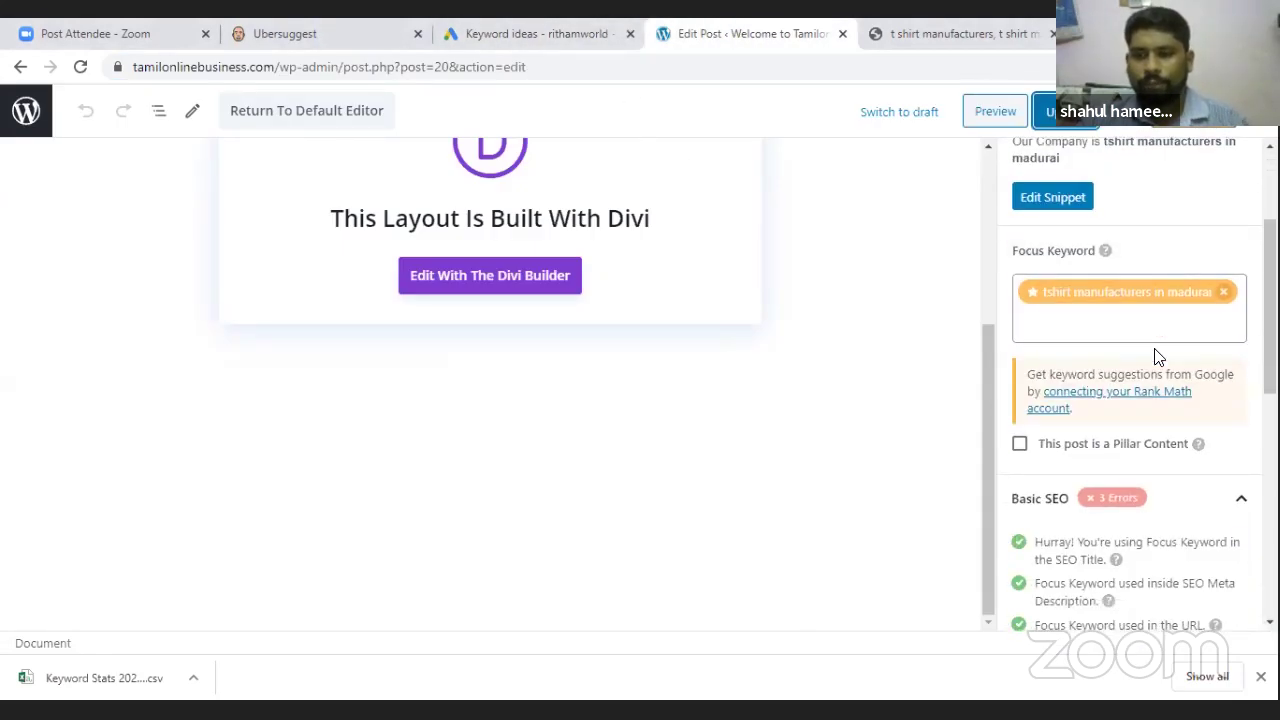
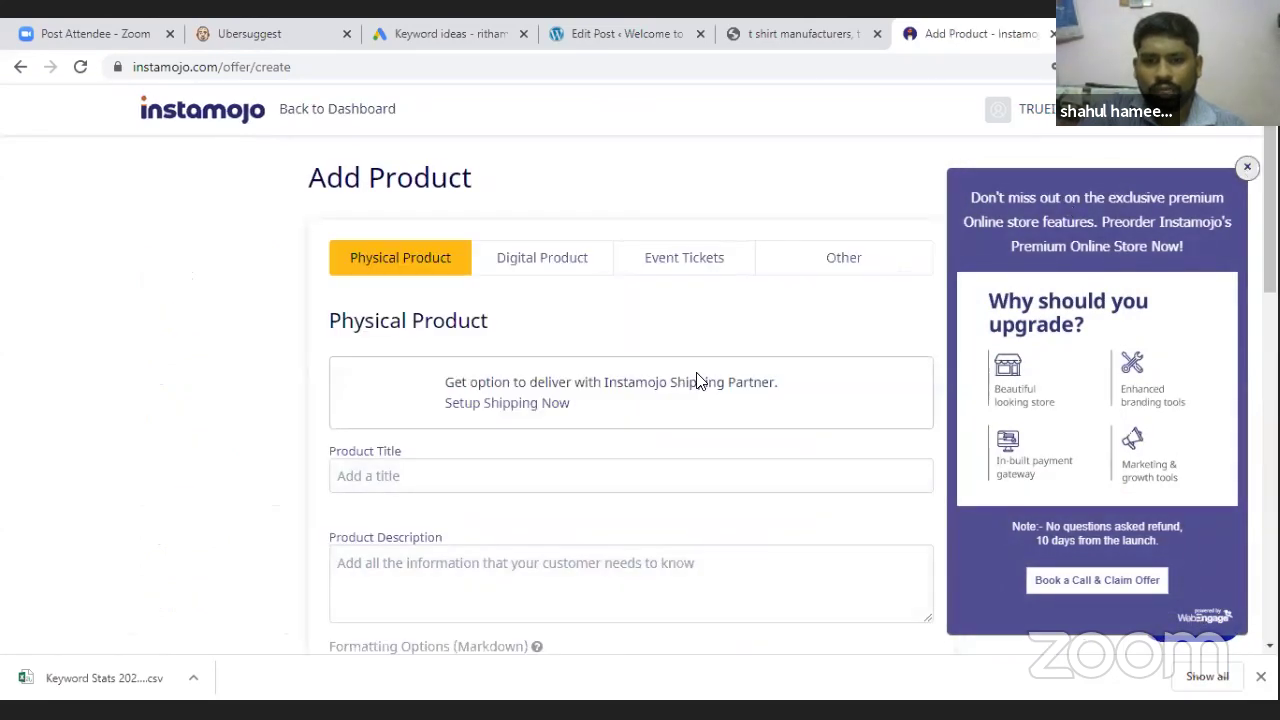
Step: Visit the product Title and Description fields, then open and close the category list without choosing
scroll(606, 346, "down", 2)
scroll(424, 235, "up", 2)
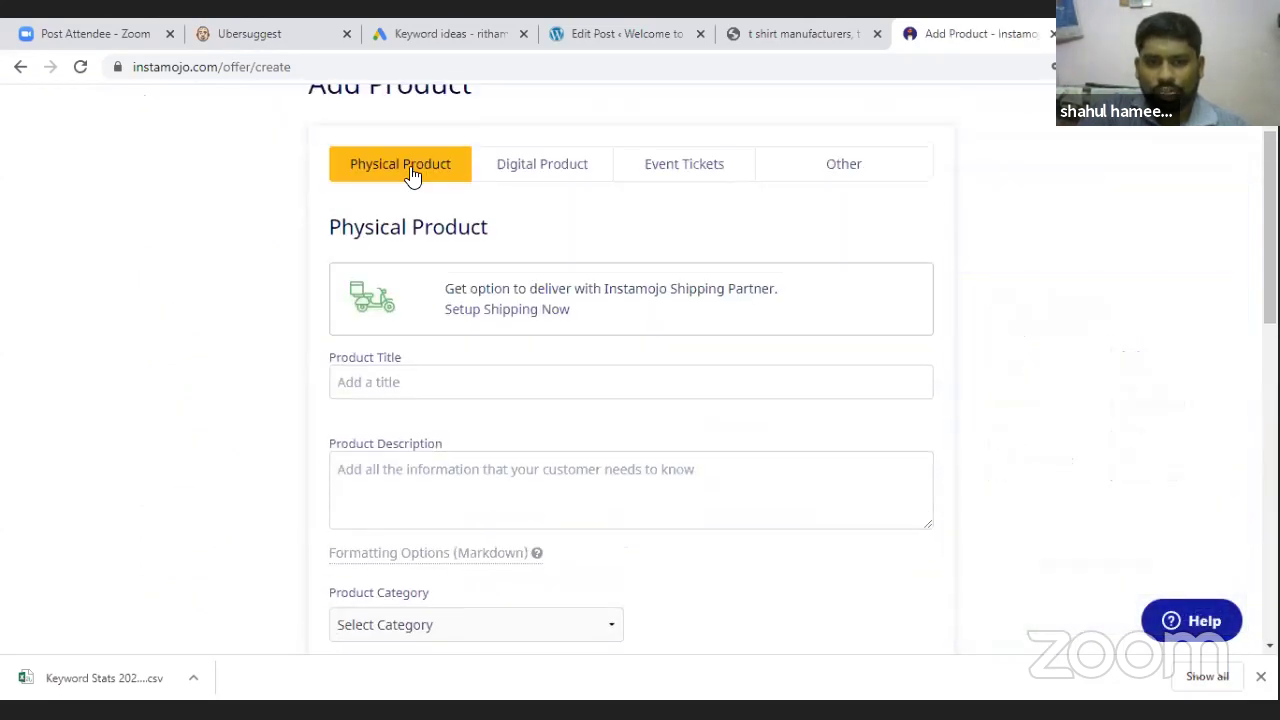
left_click(380, 482)
scroll(389, 480, "down", 1)
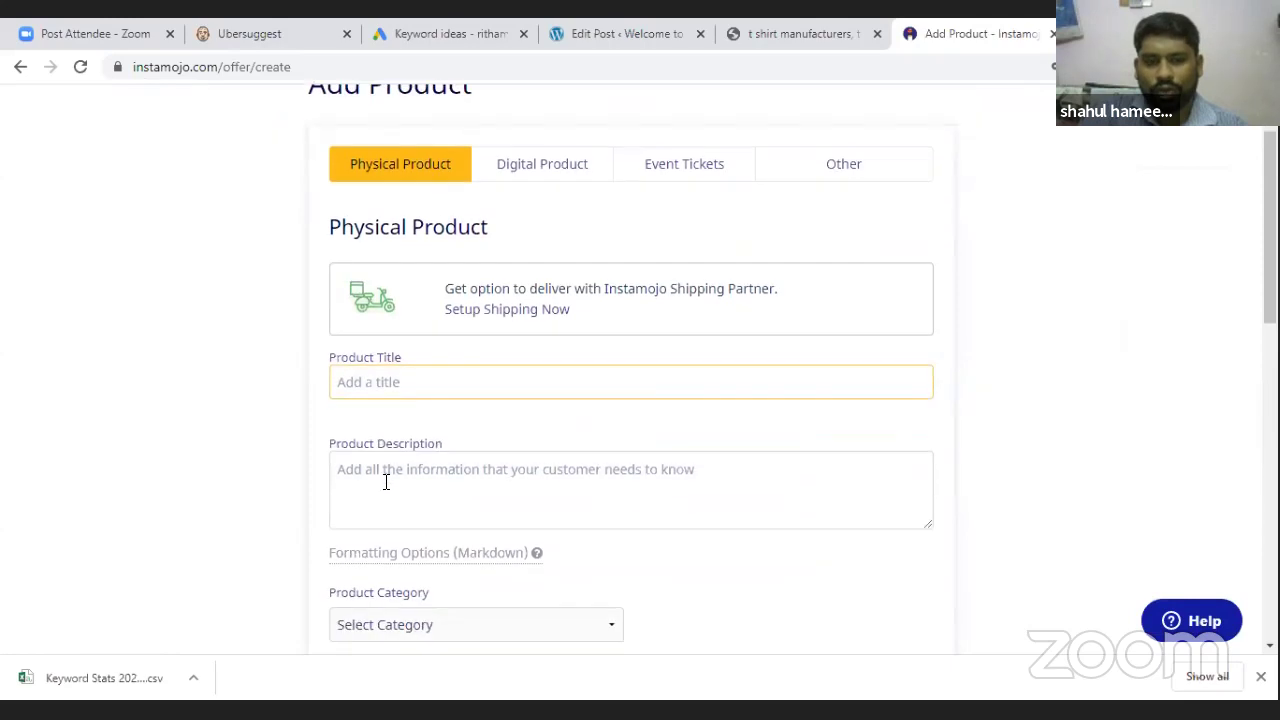
left_click(390, 504)
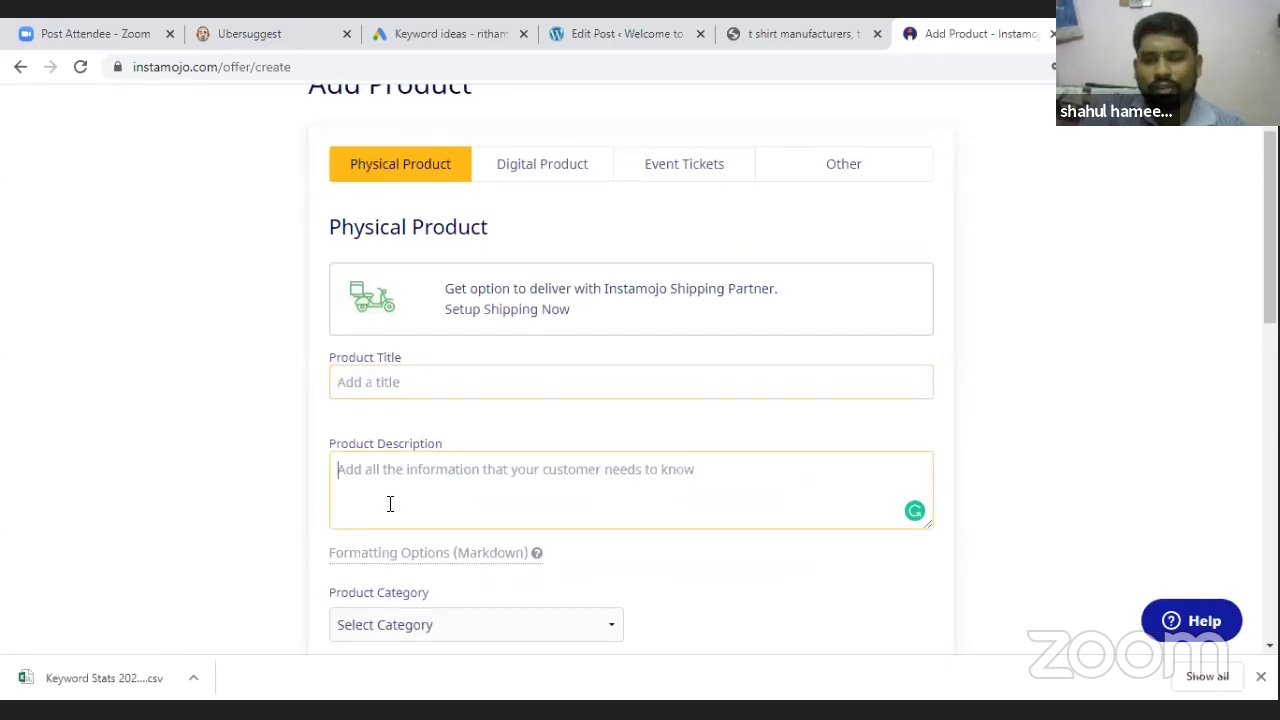
scroll(398, 478, "down", 1)
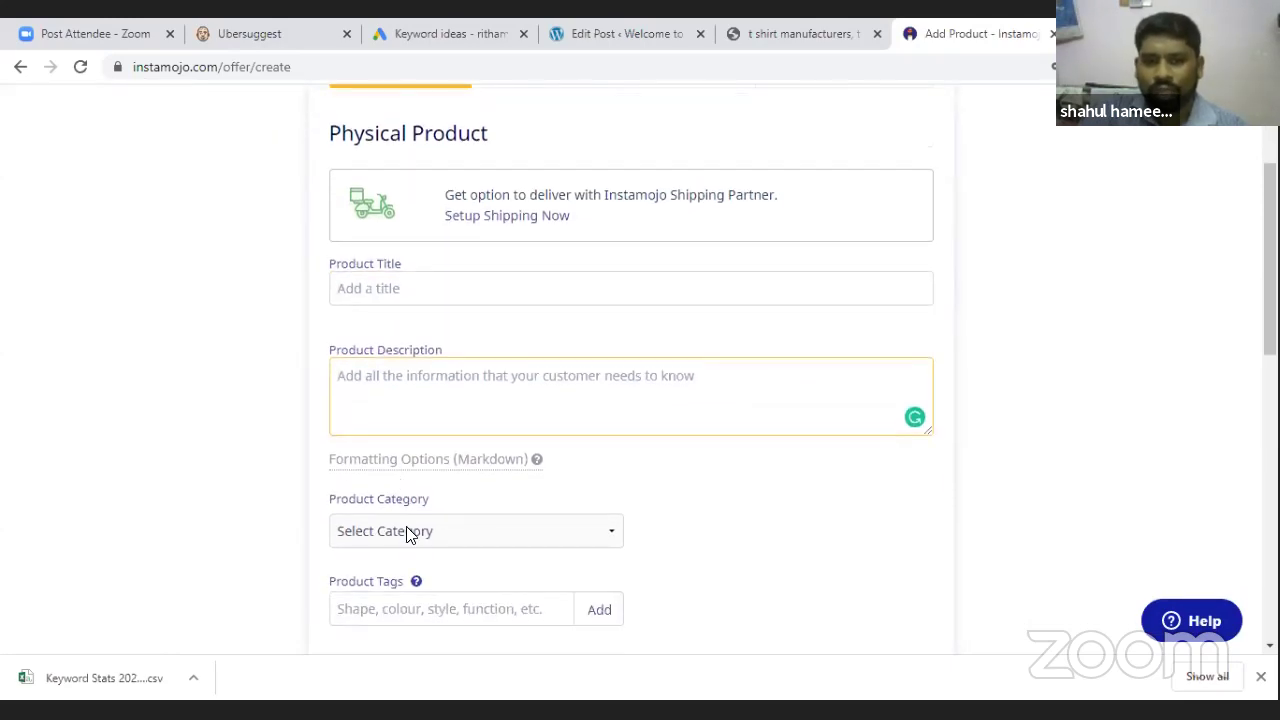
left_click(408, 530)
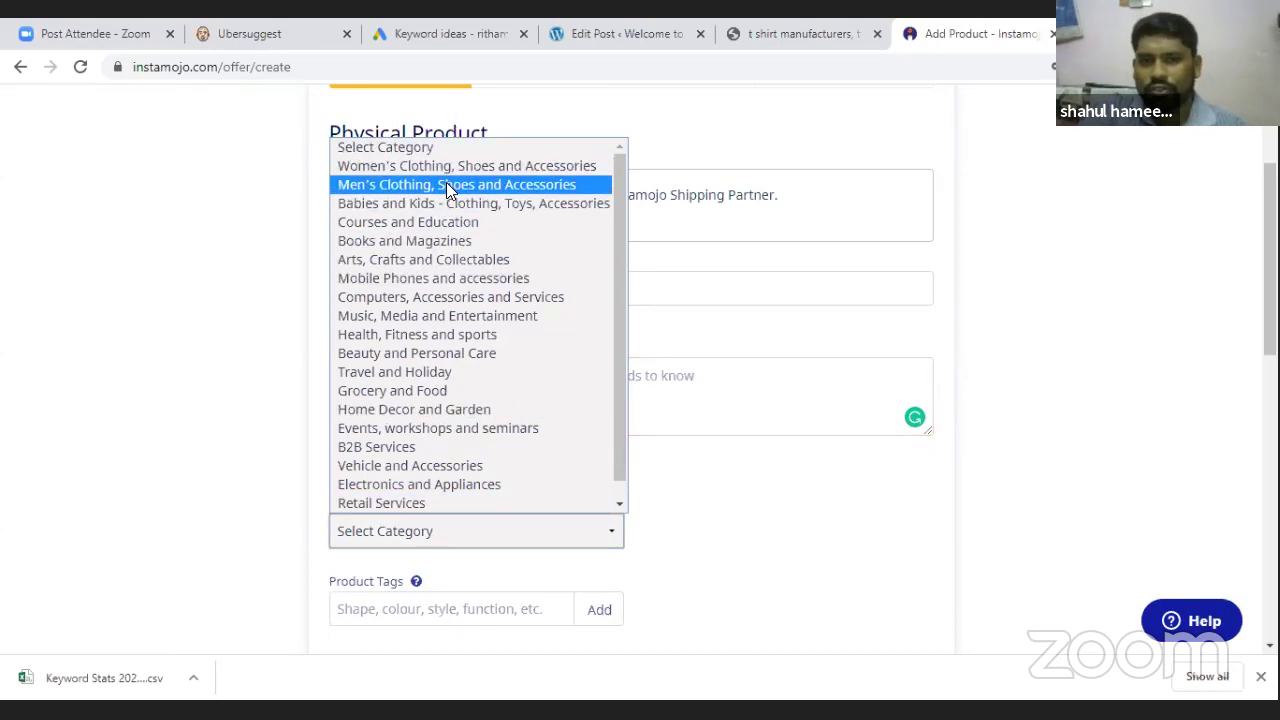
left_click(815, 511)
Step: Scroll down the Add Product form to the product Price field
scroll(814, 510, "down", 1)
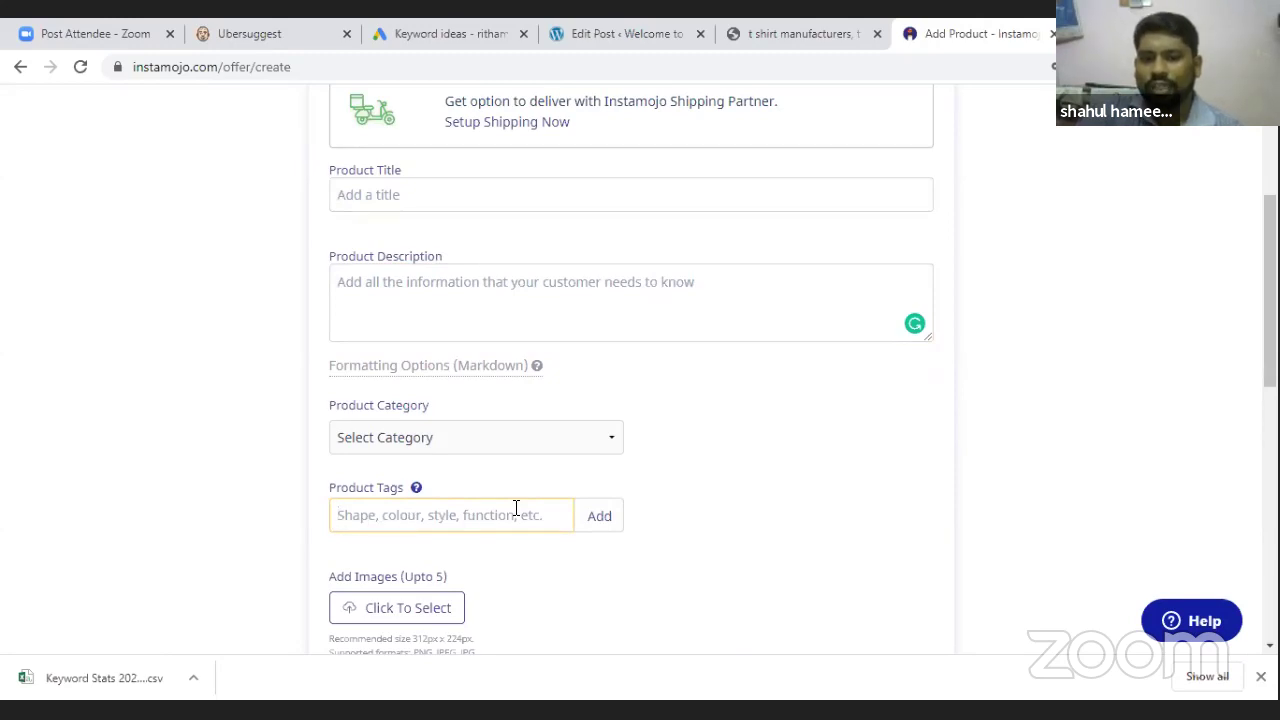
scroll(515, 510, "down", 1)
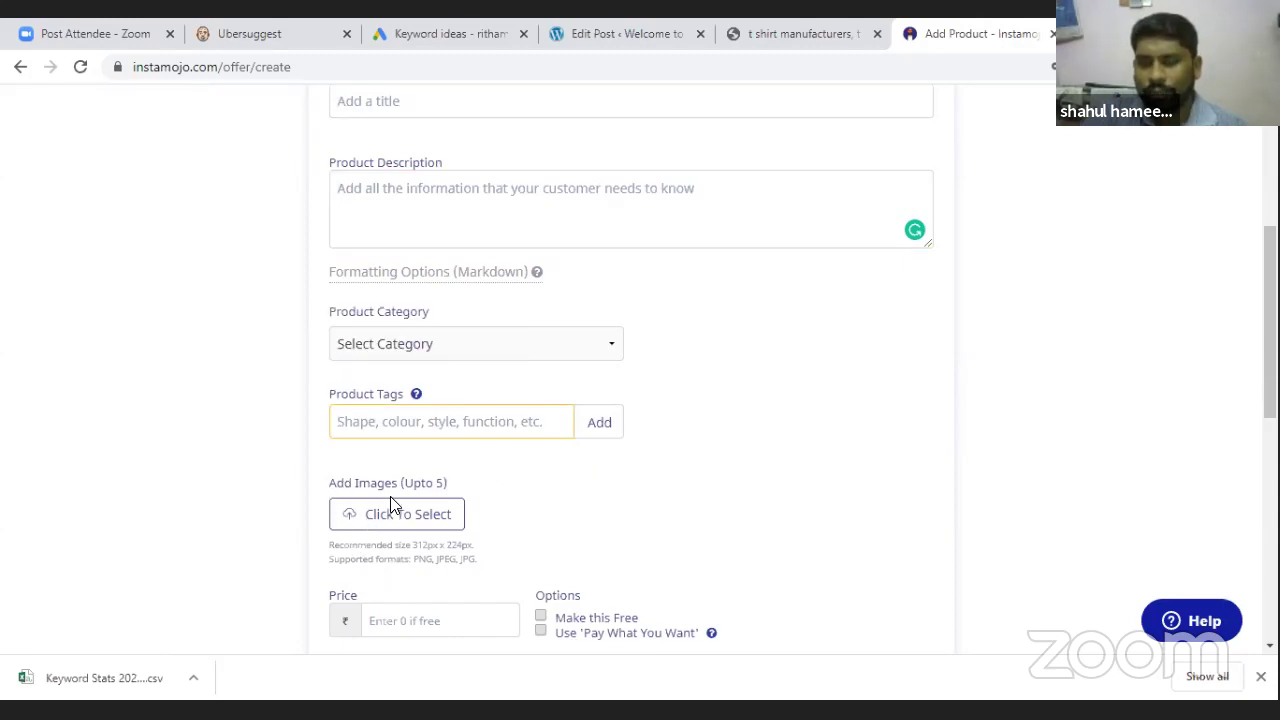
scroll(393, 505, "down", 1)
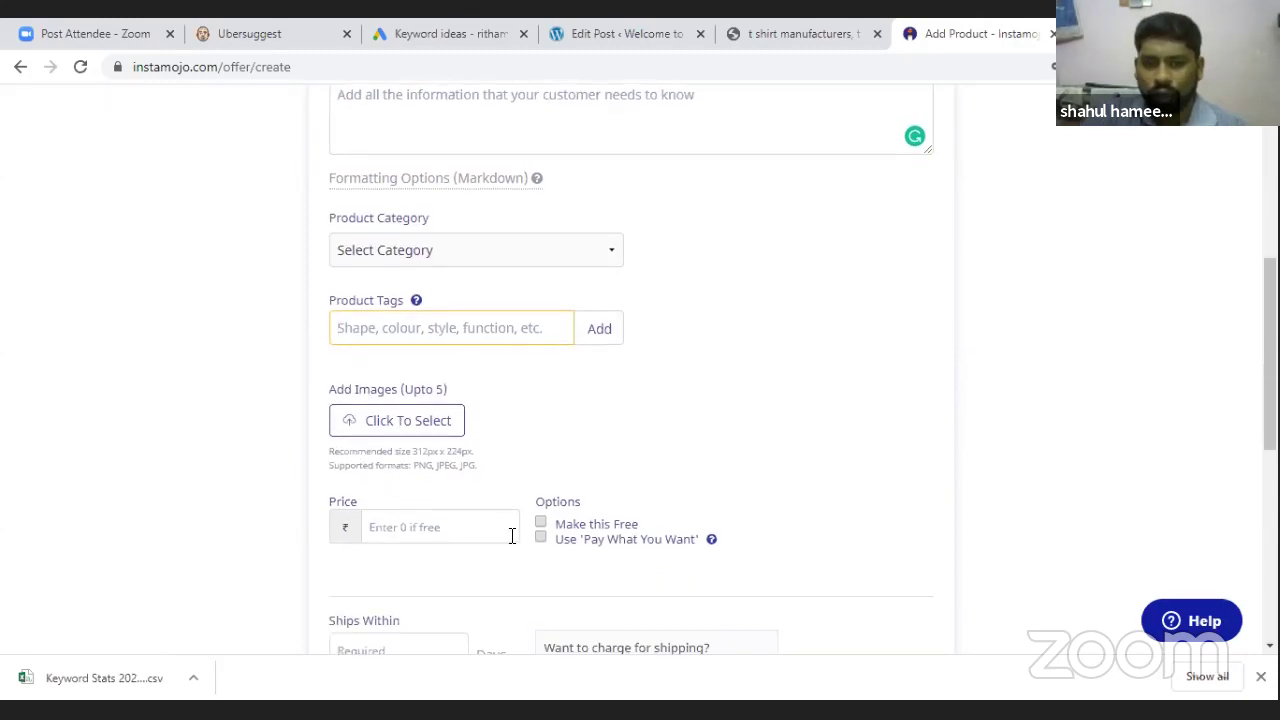
left_click(481, 514)
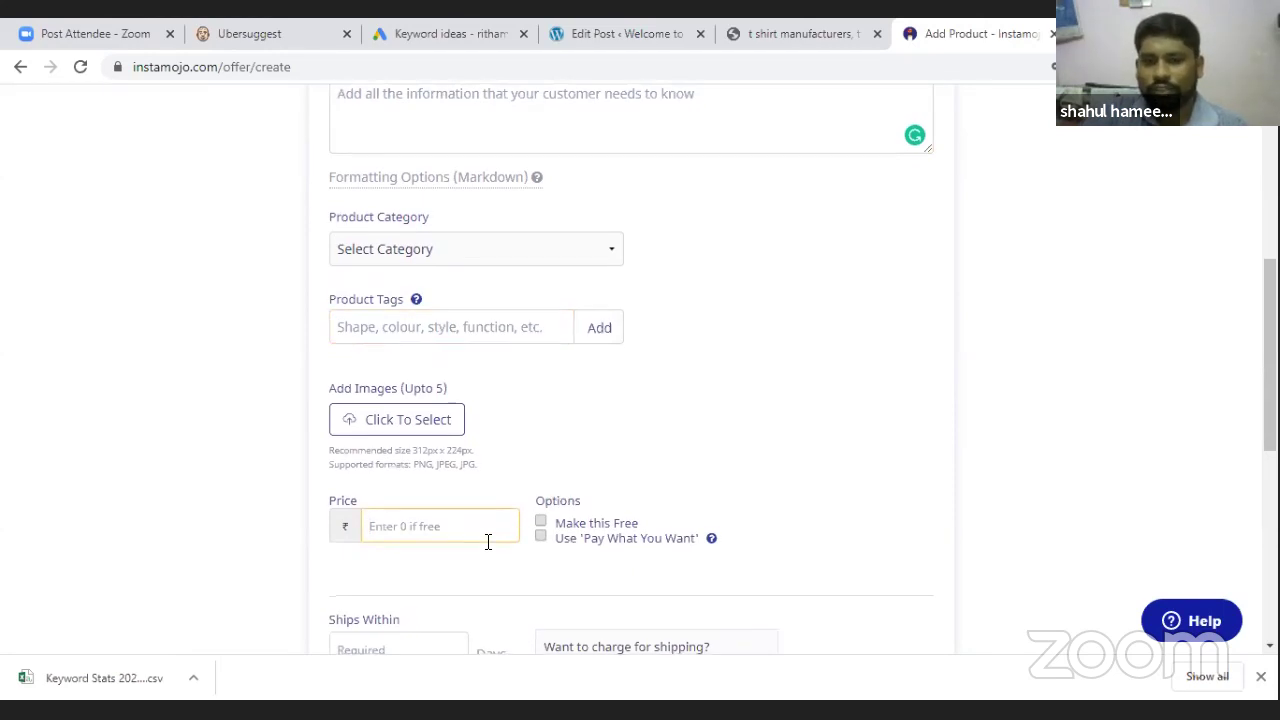
scroll(487, 545, "down", 1)
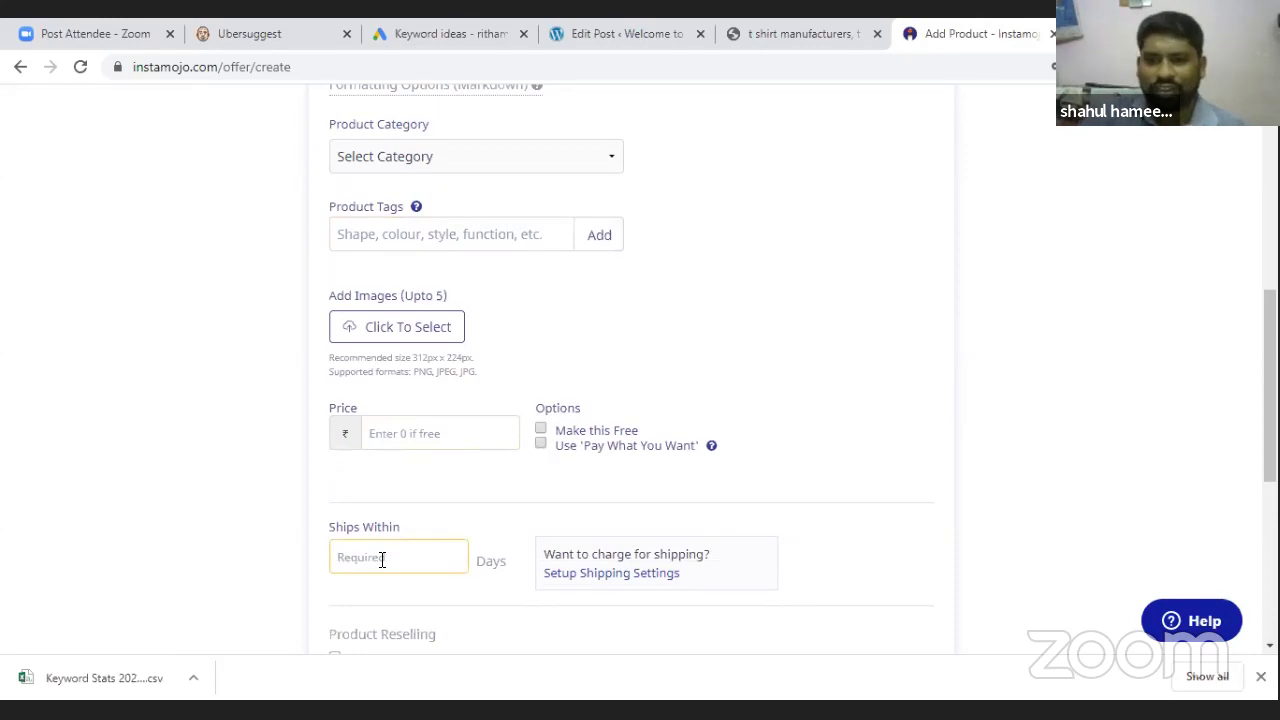
scroll(388, 567, "down", 2)
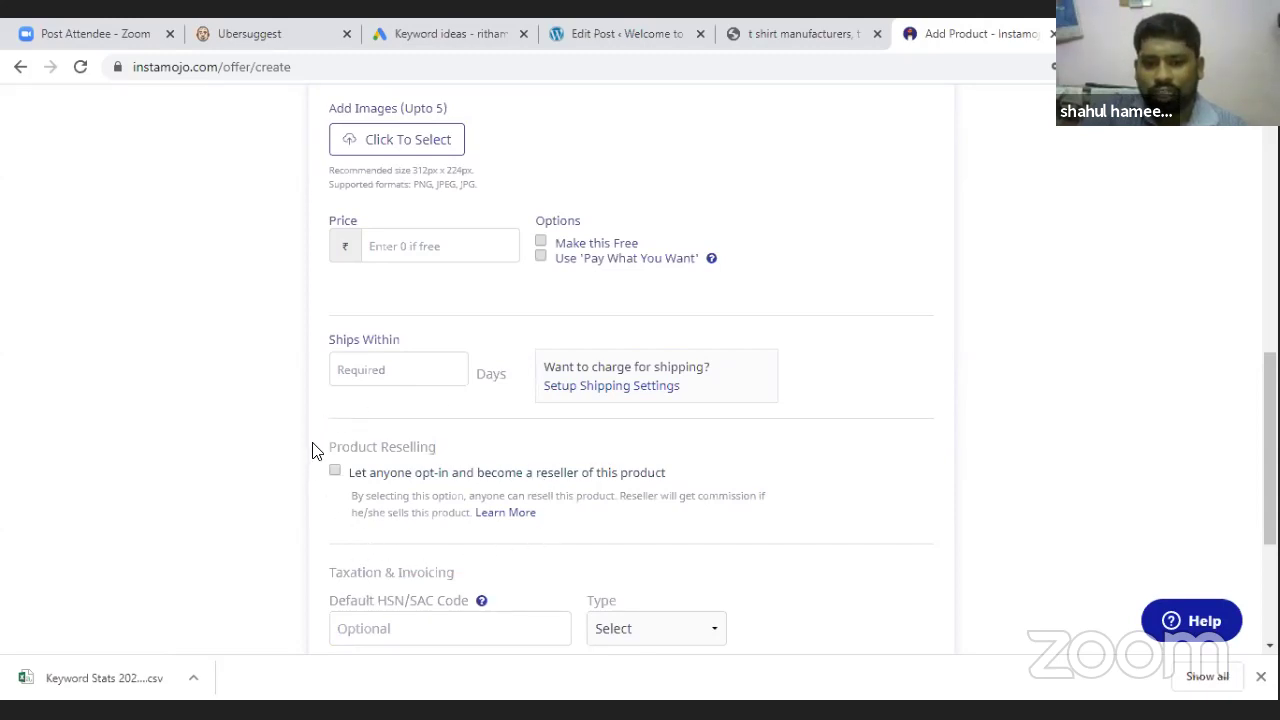
Step: Tick 'Let anyone opt-in and become a reseller' and select the Reseller Commission field
left_click(334, 471)
left_click(393, 575)
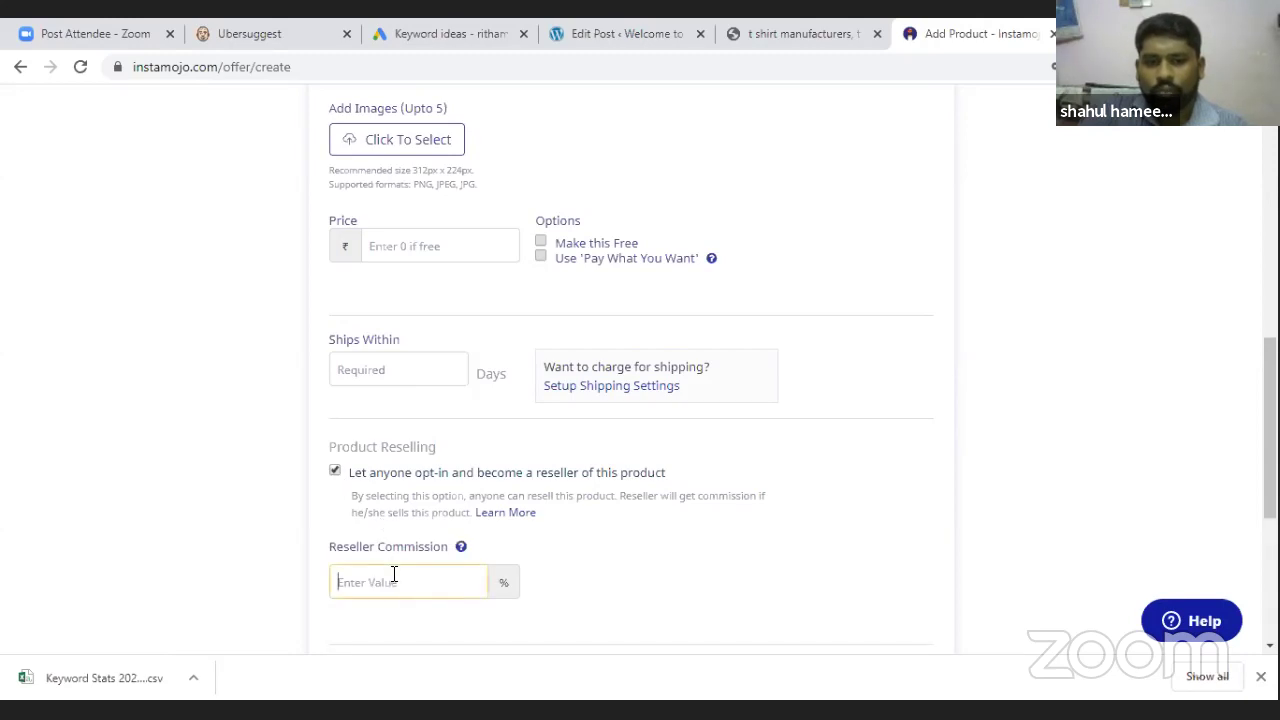
scroll(391, 574, "down", 1)
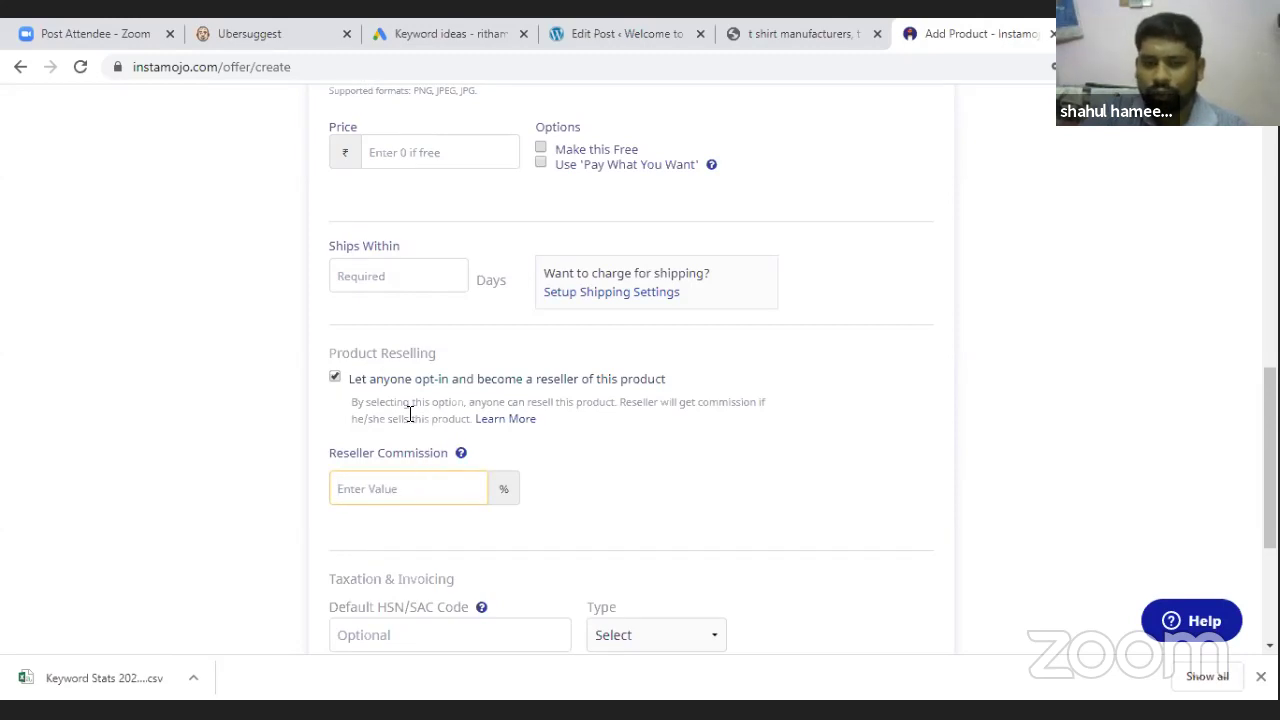
scroll(380, 437, "down", 1)
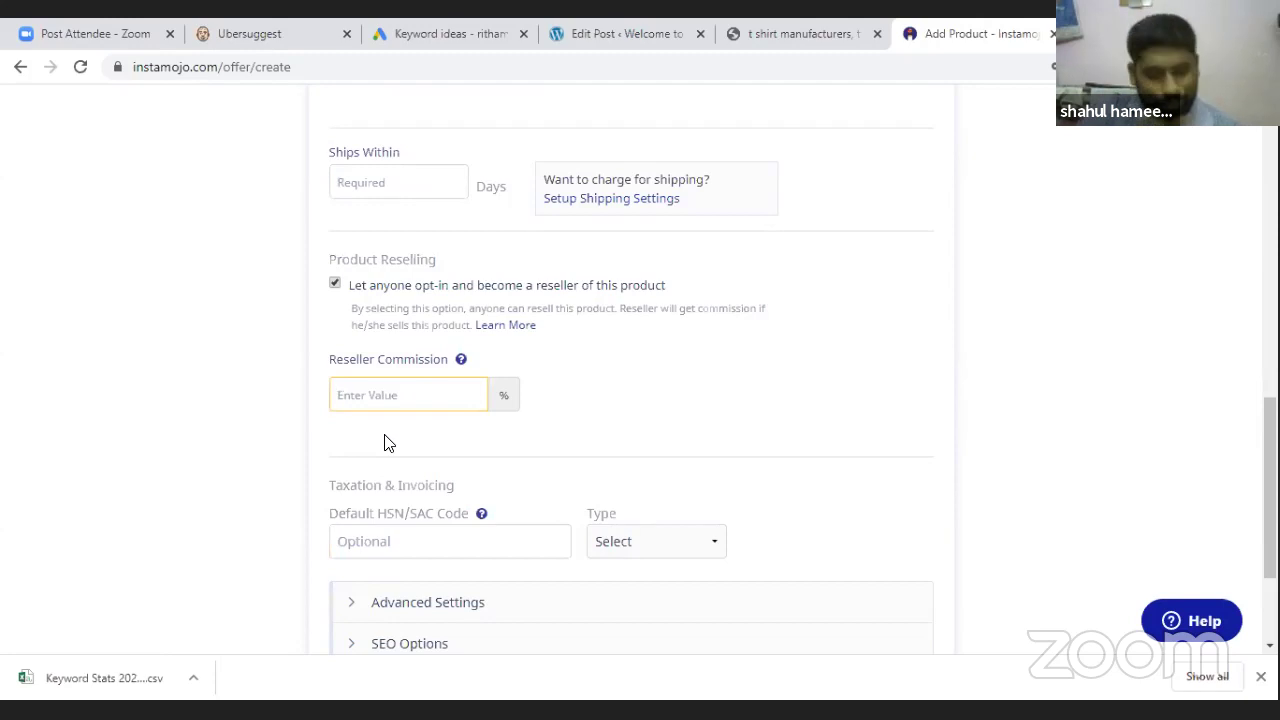
scroll(430, 350, "down", 1)
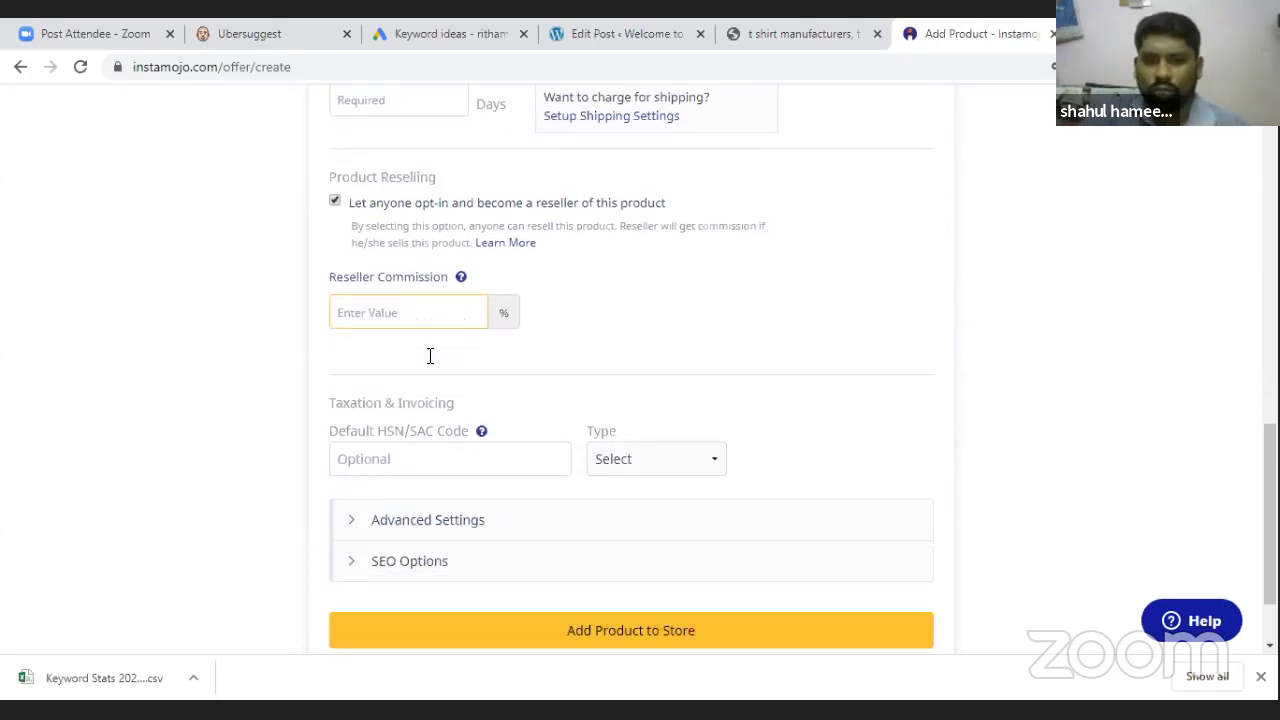
Step: Scroll down the product form to the HSN/SAC Code field
scroll(430, 362, "up", 1)
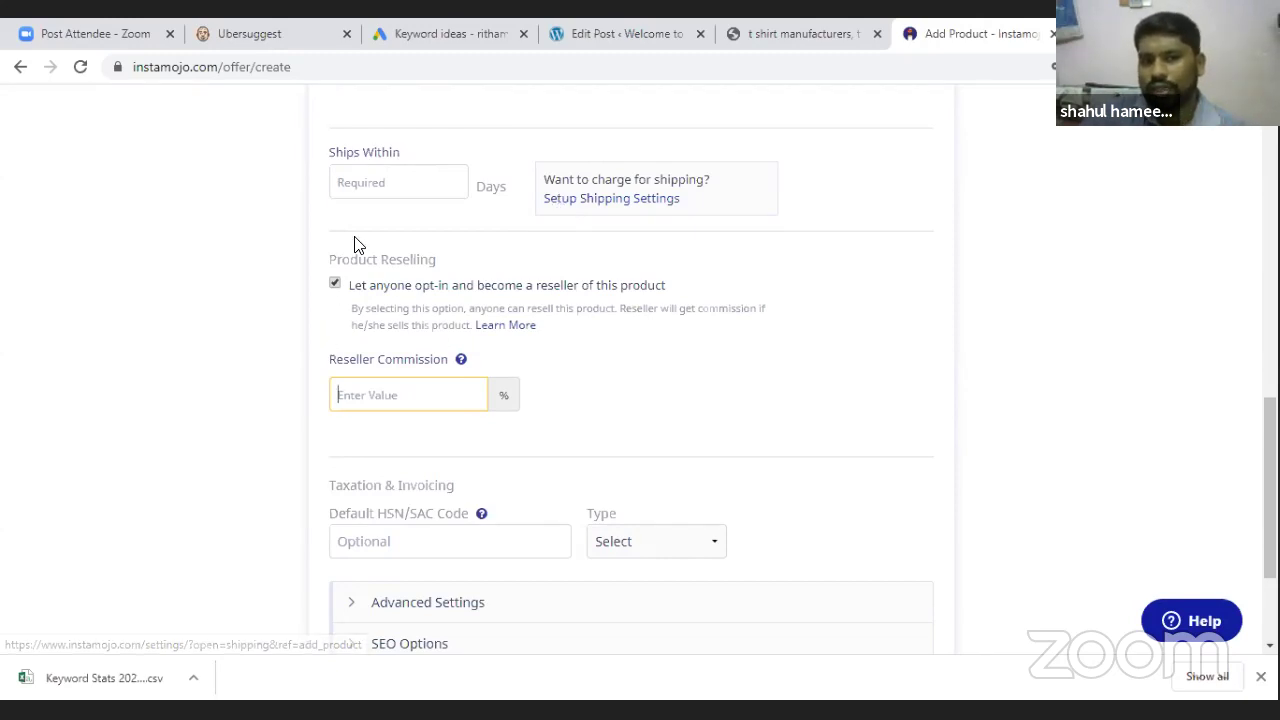
scroll(470, 305, "down", 1)
scroll(516, 472, "down", 1)
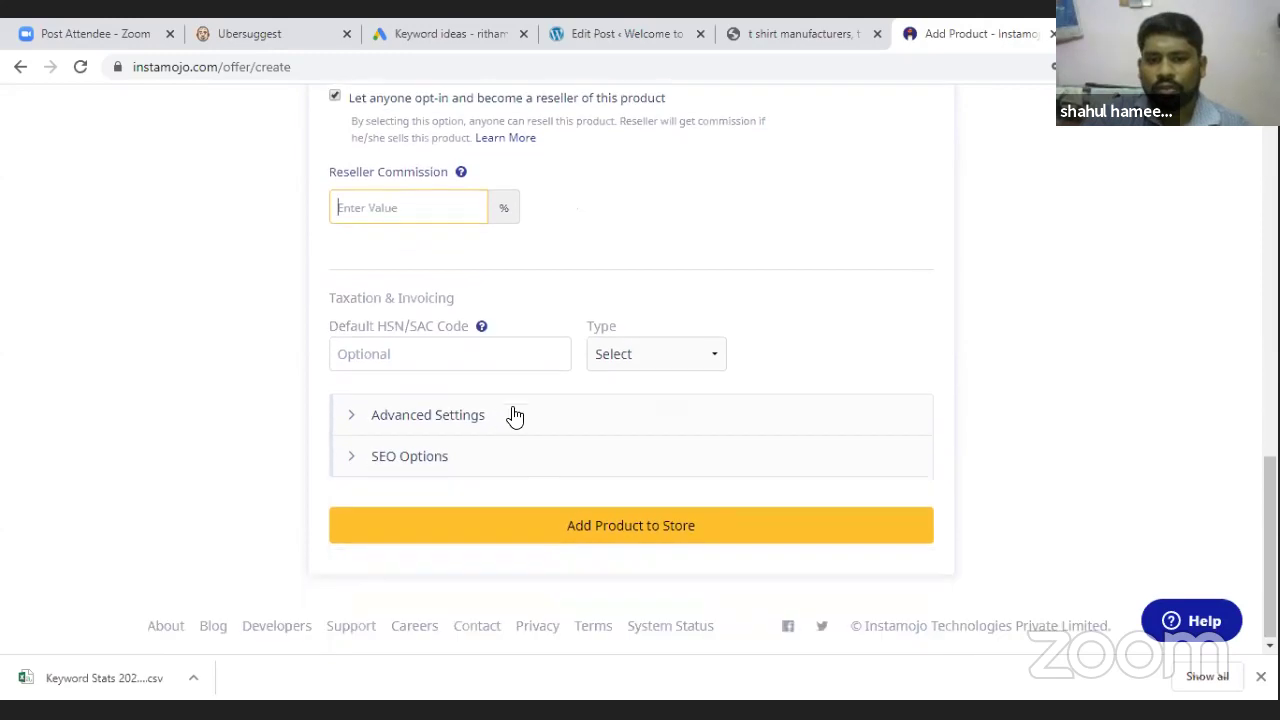
left_click(474, 346)
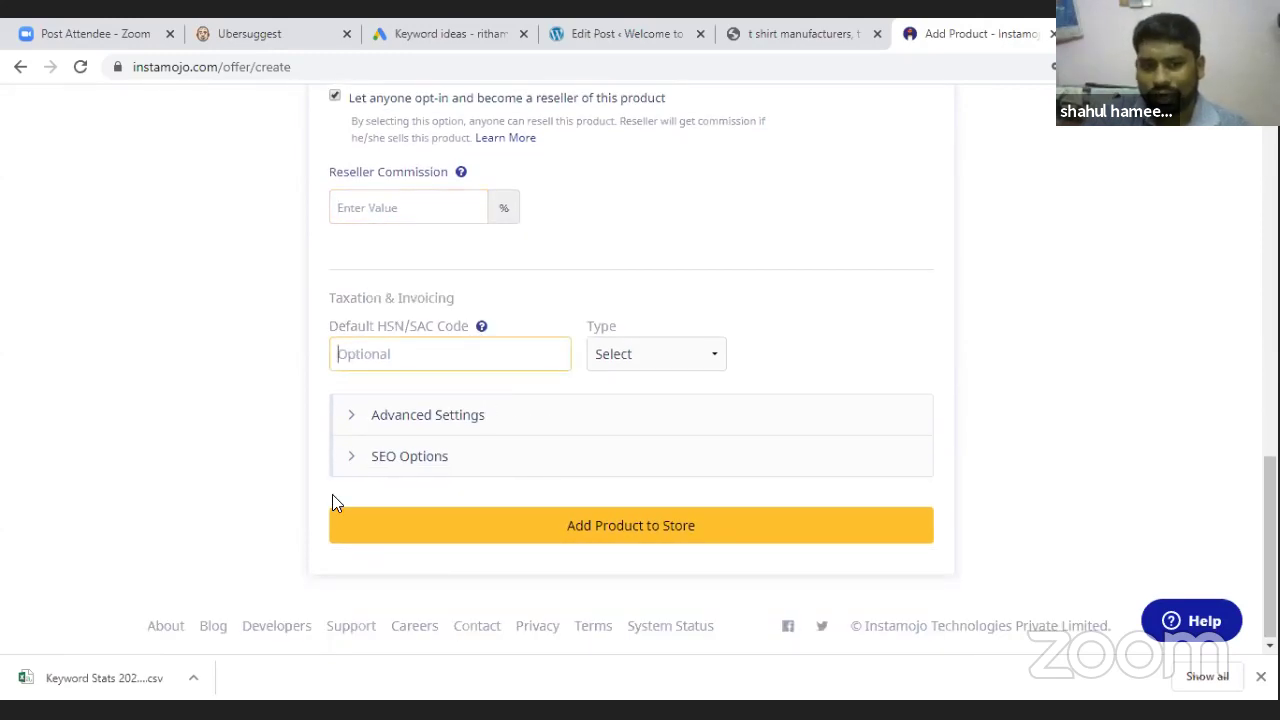
Step: Expand Advanced Settings to see the custom redirection URL and customer note fields
left_click(371, 414)
scroll(372, 412, "down", 2)
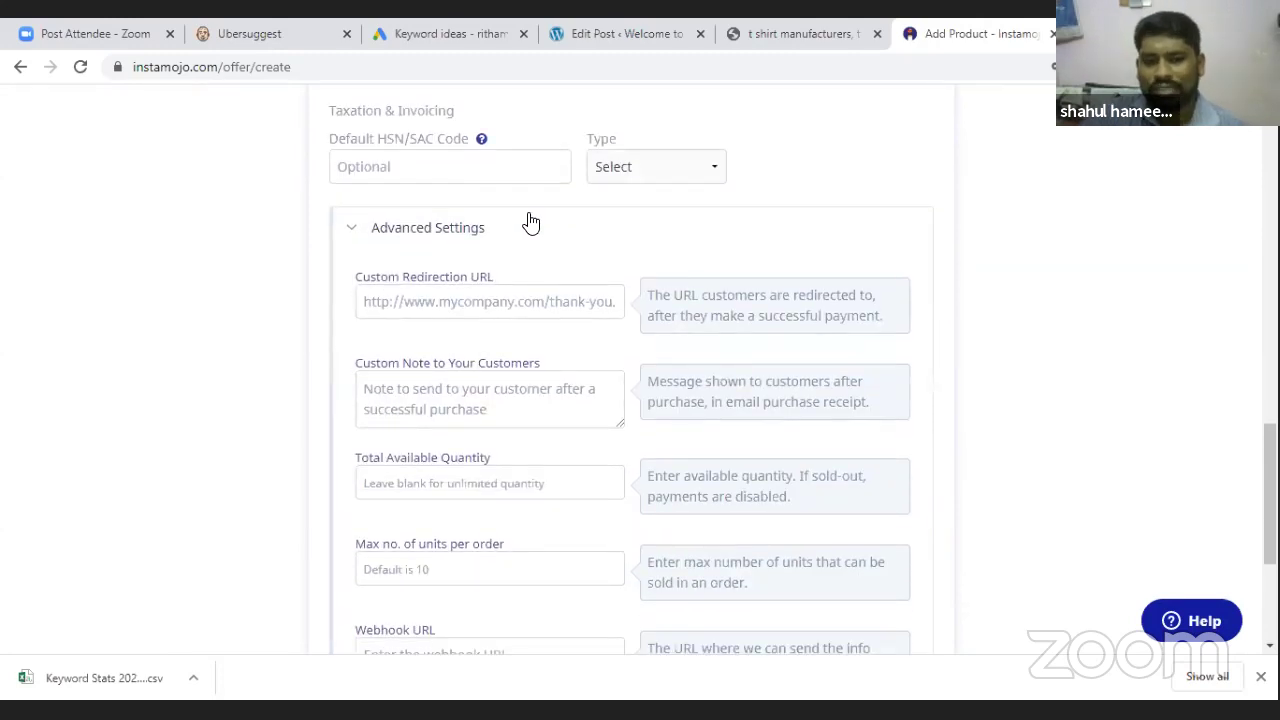
left_click(504, 296)
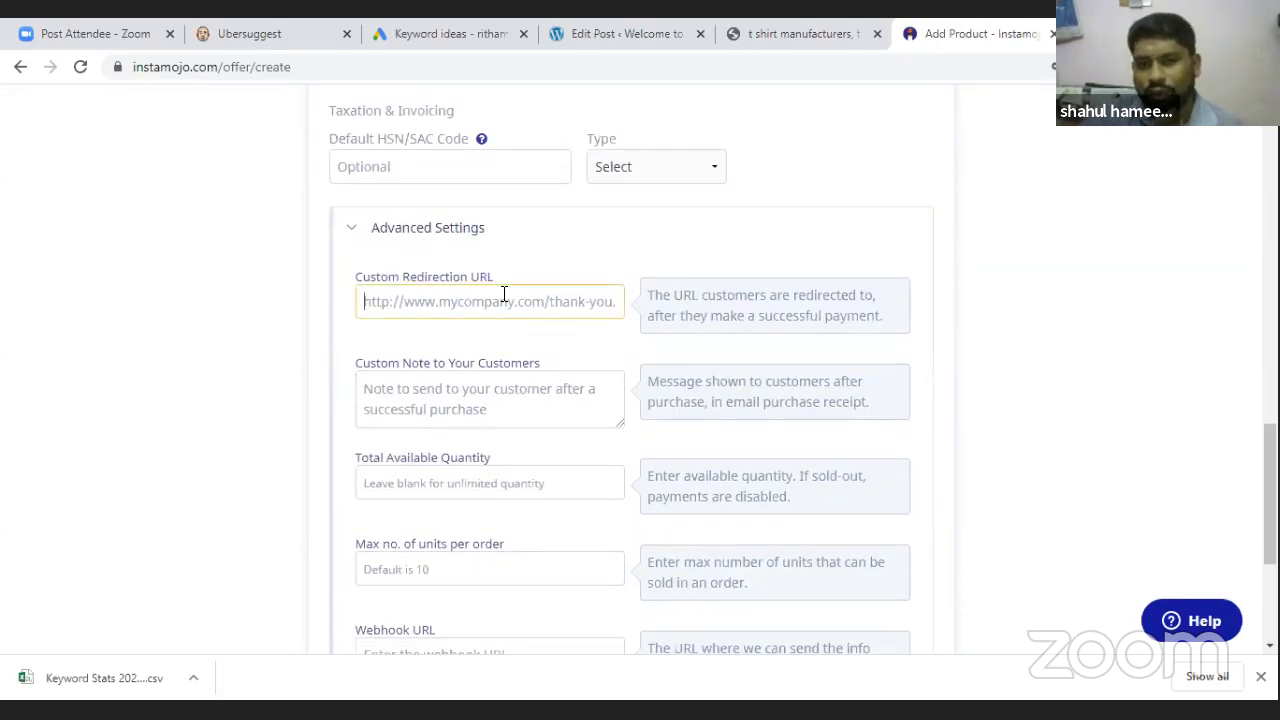
left_click(471, 388)
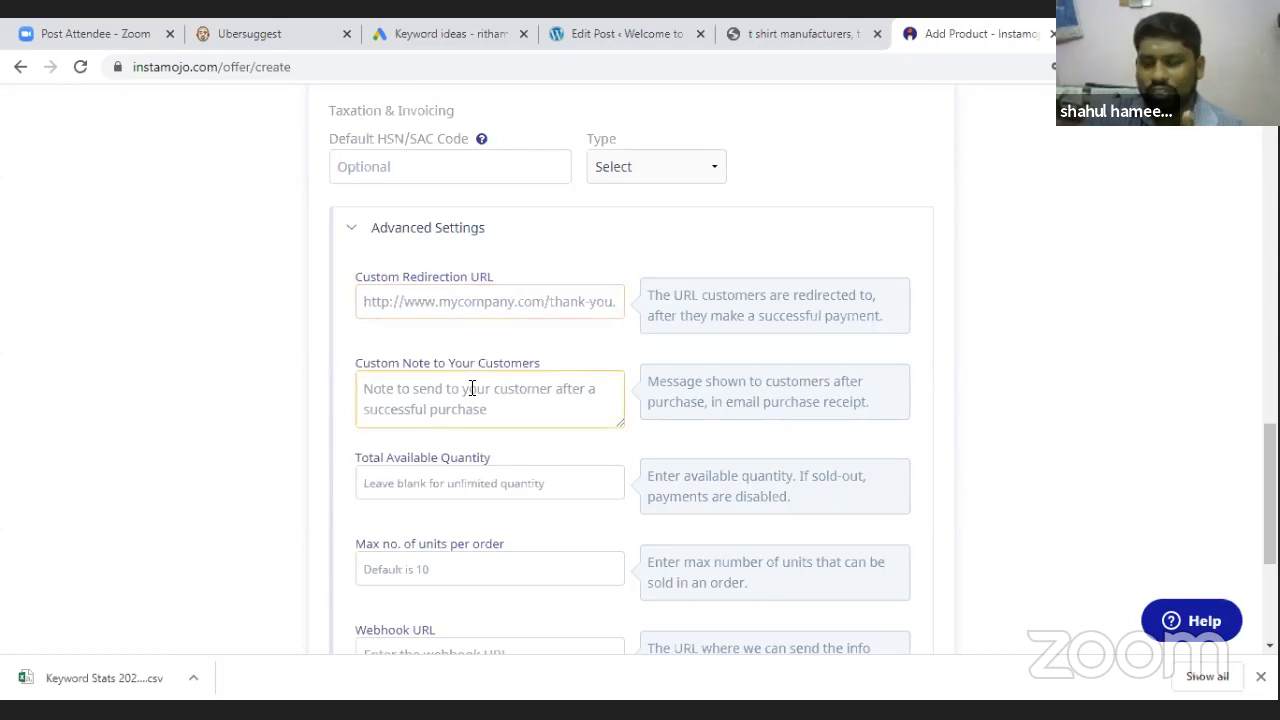
scroll(471, 388, "down", 2)
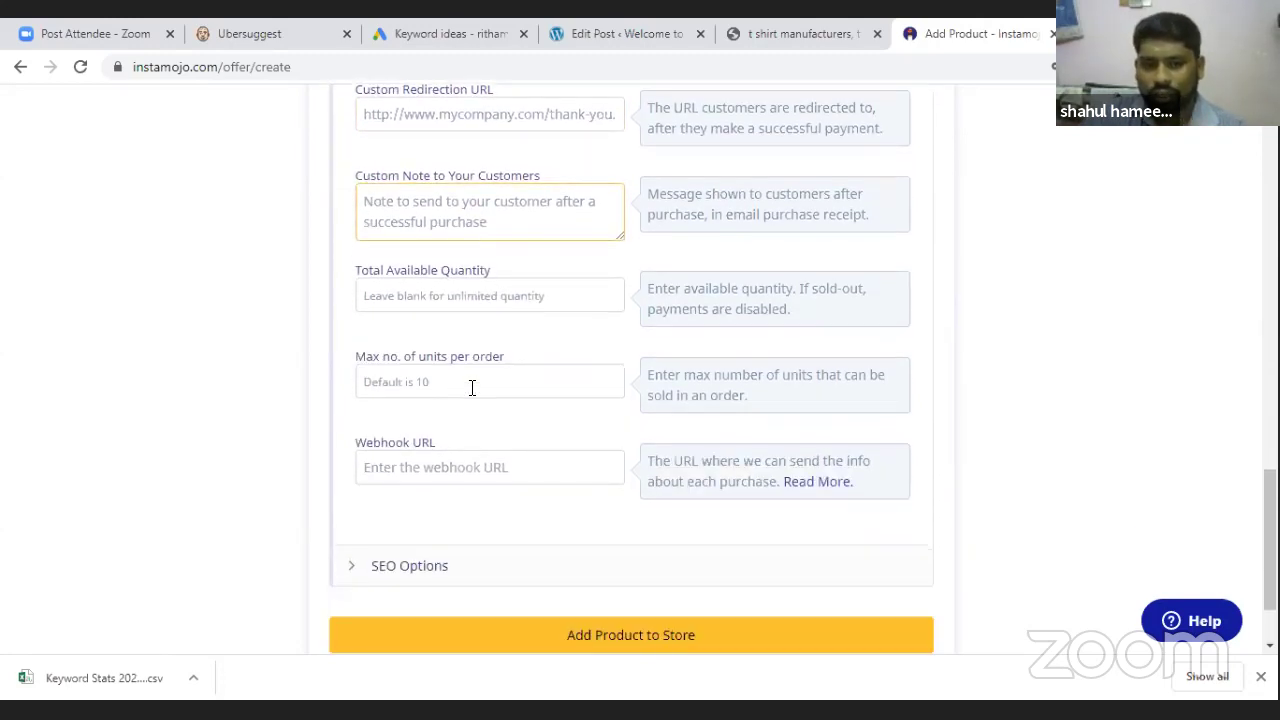
scroll(471, 388, "down", 1)
Step: Expand SEO Options to review them, then return to the top of the form
left_click(372, 474)
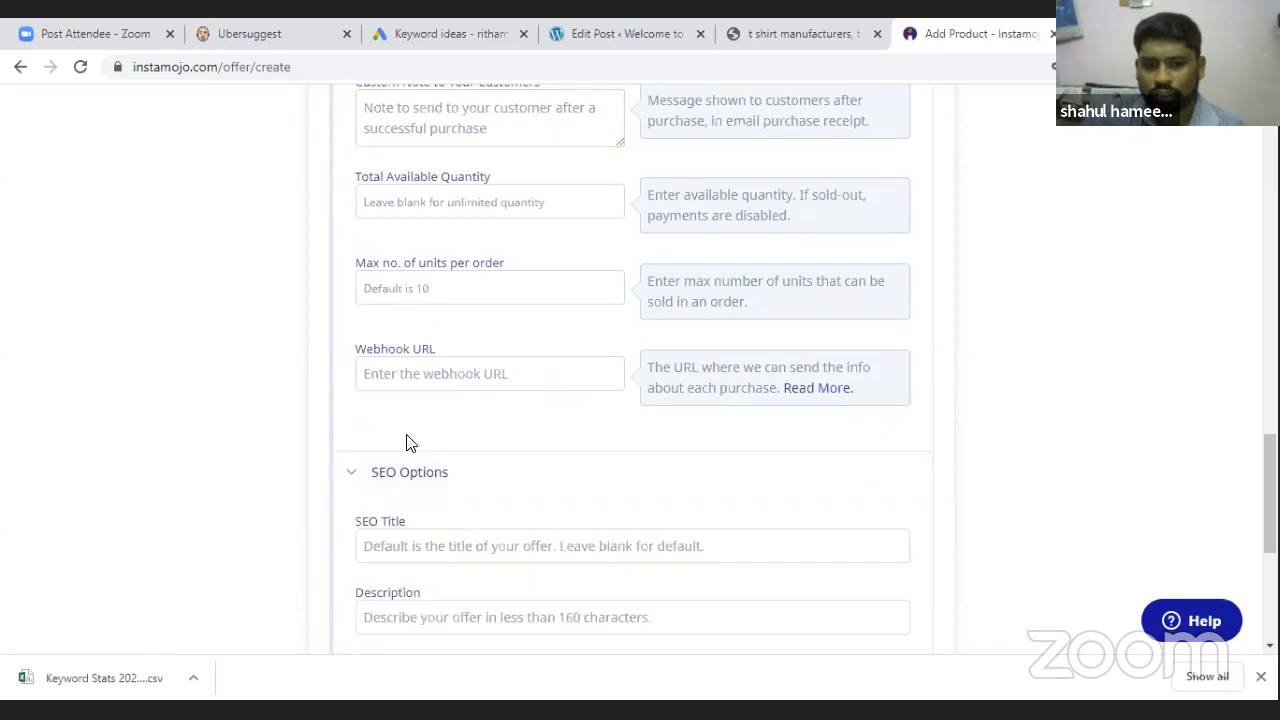
scroll(406, 443, "down", 2)
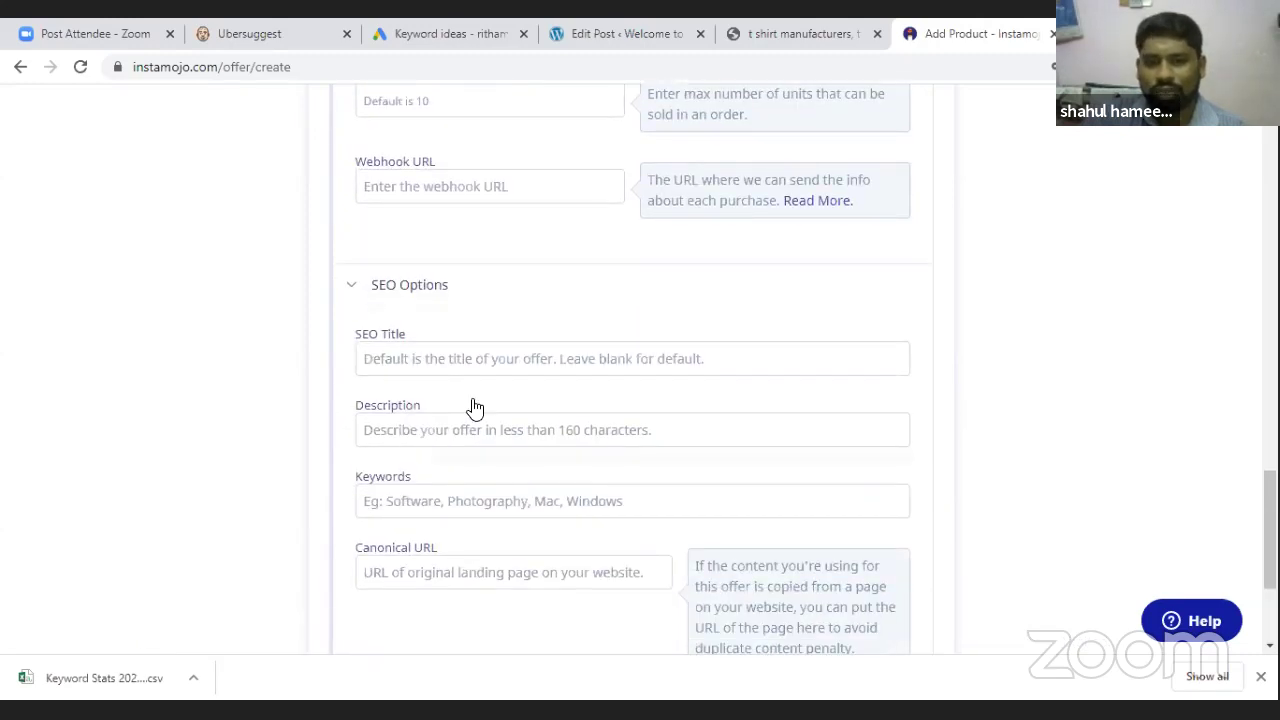
scroll(475, 408, "down", 3)
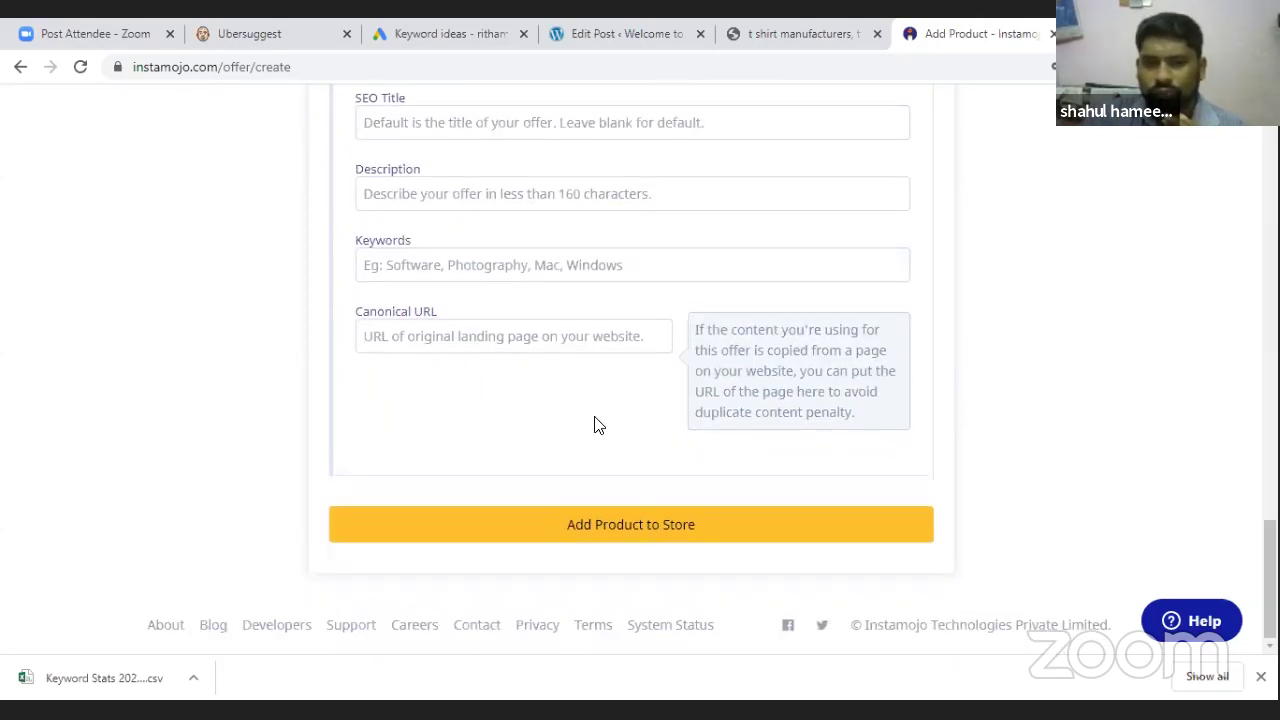
scroll(614, 370, "up", 20)
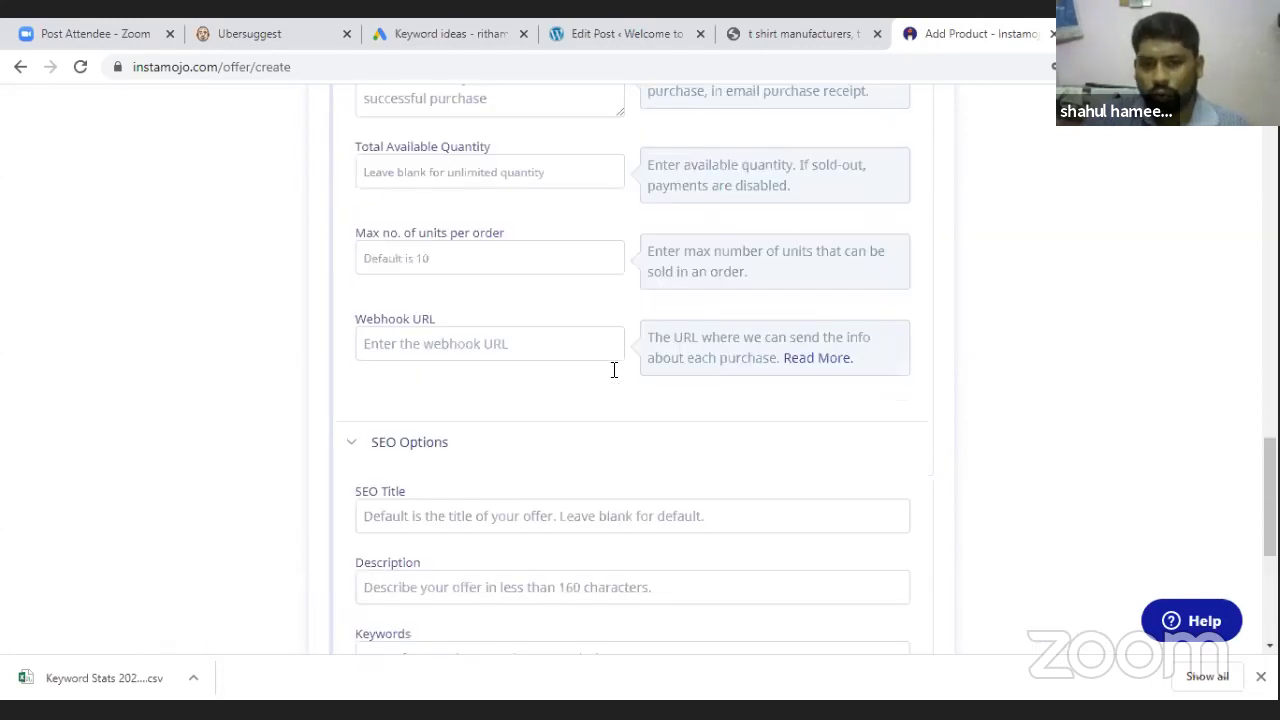
scroll(30, 327, "up", 1)
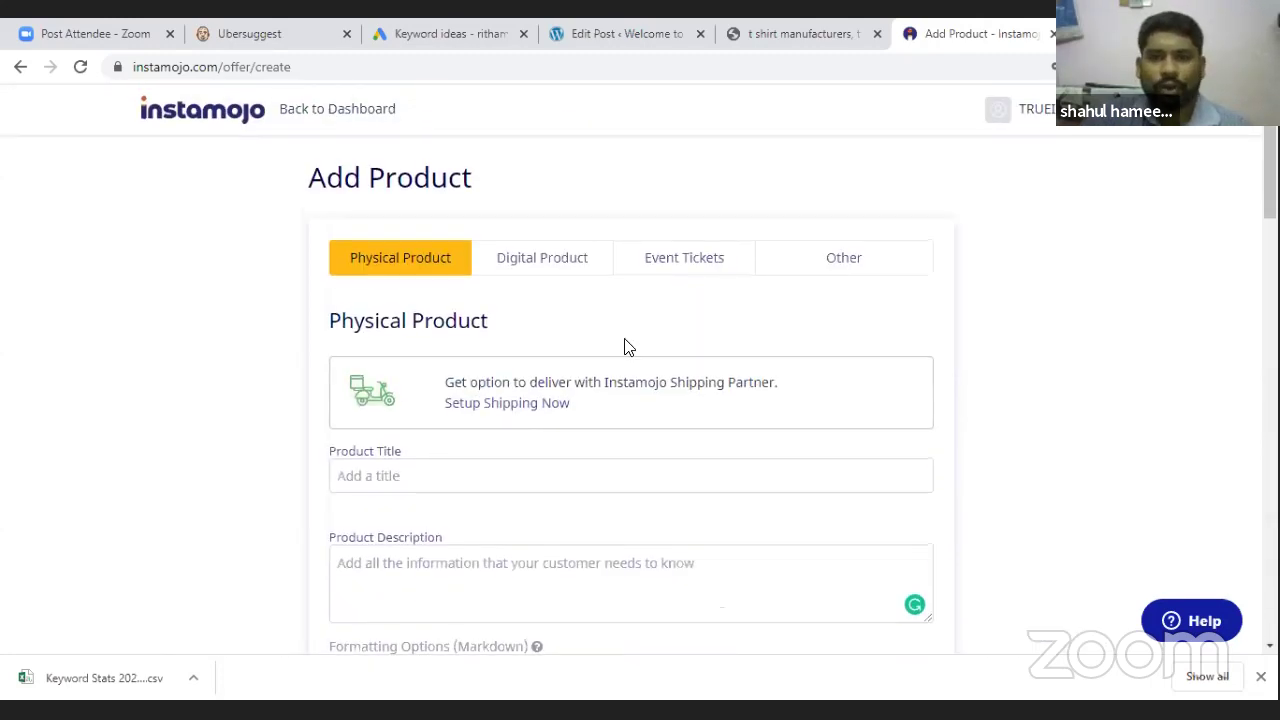
Step: Switch to the Digital product type and open, then cancel, the file upload picker
left_click(528, 270)
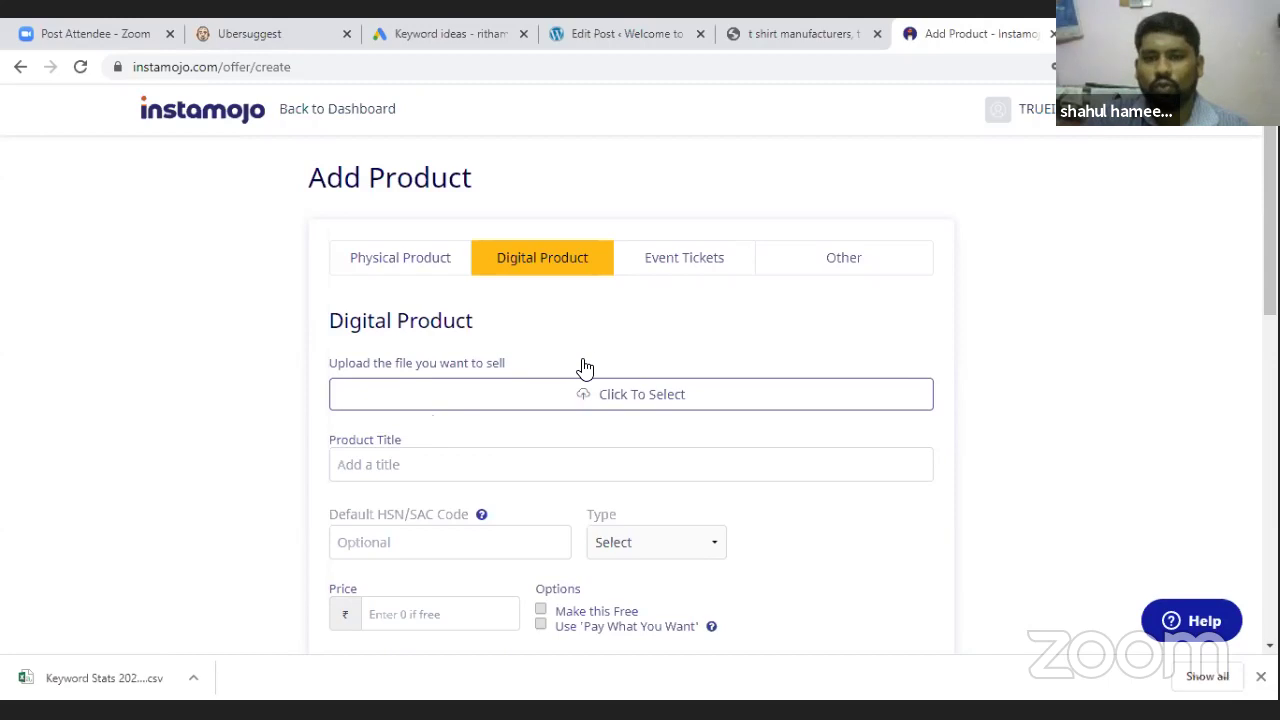
left_click(607, 396)
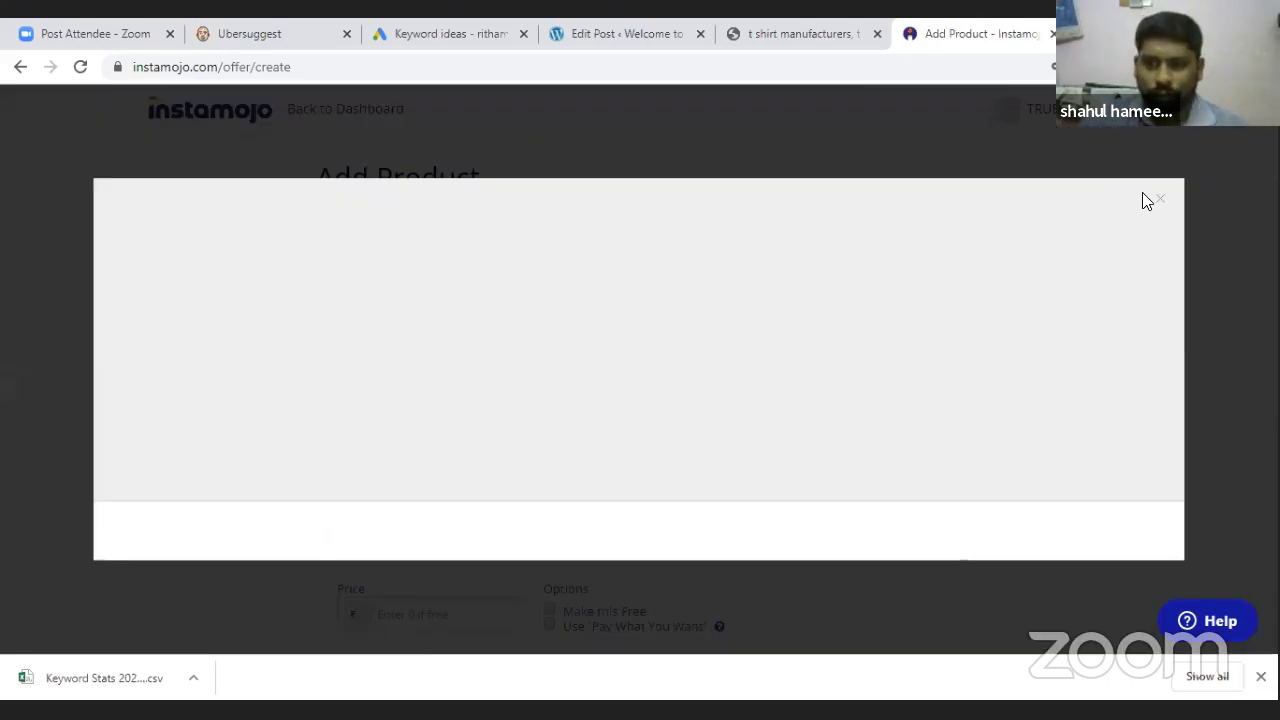
left_click(1160, 199)
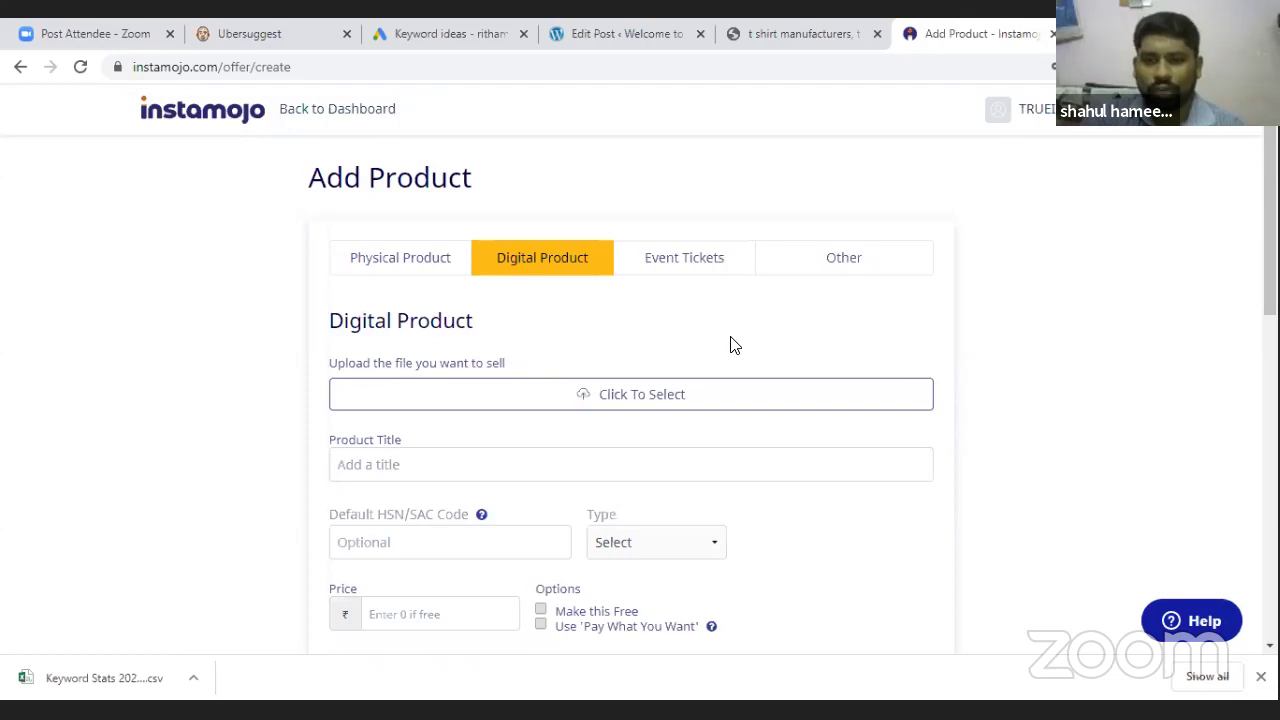
Step: Look over the digital product's title, price and description fields, leaving them empty
scroll(730, 345, "down", 2)
left_click(425, 272)
scroll(423, 323, "down", 2)
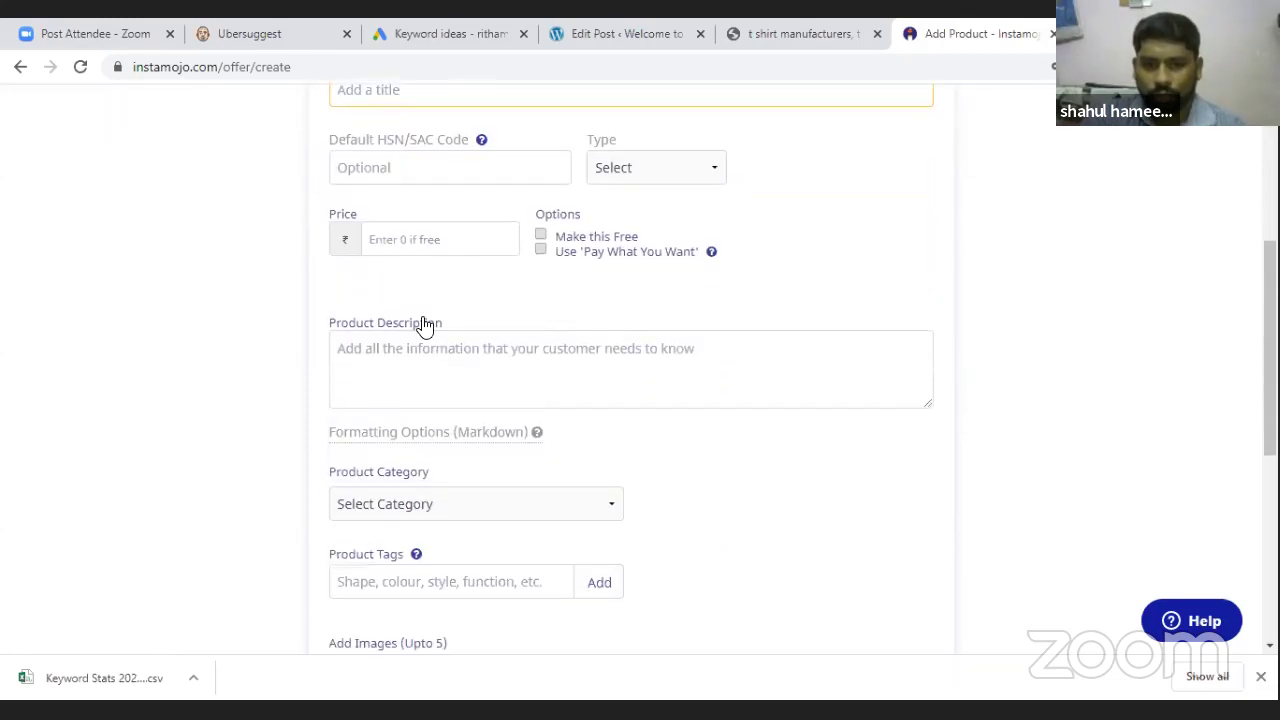
left_click(412, 240)
left_click(416, 368)
scroll(416, 368, "down", 4)
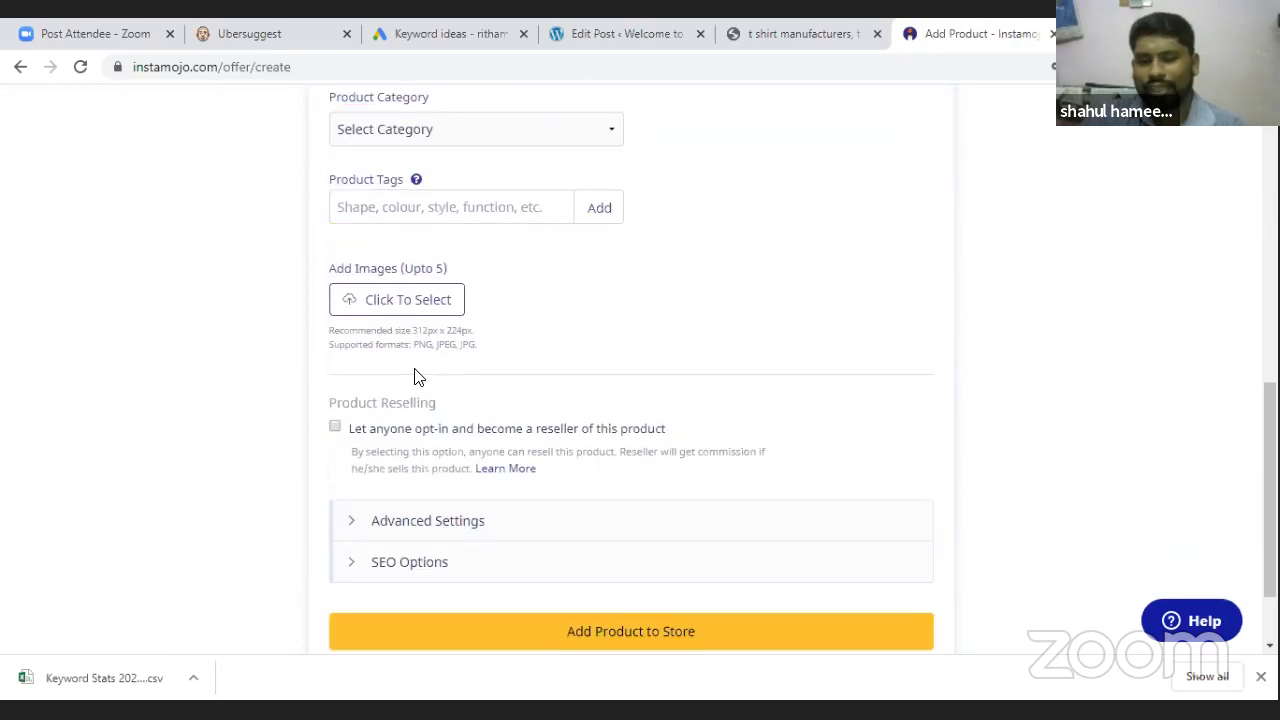
scroll(418, 376, "up", 5)
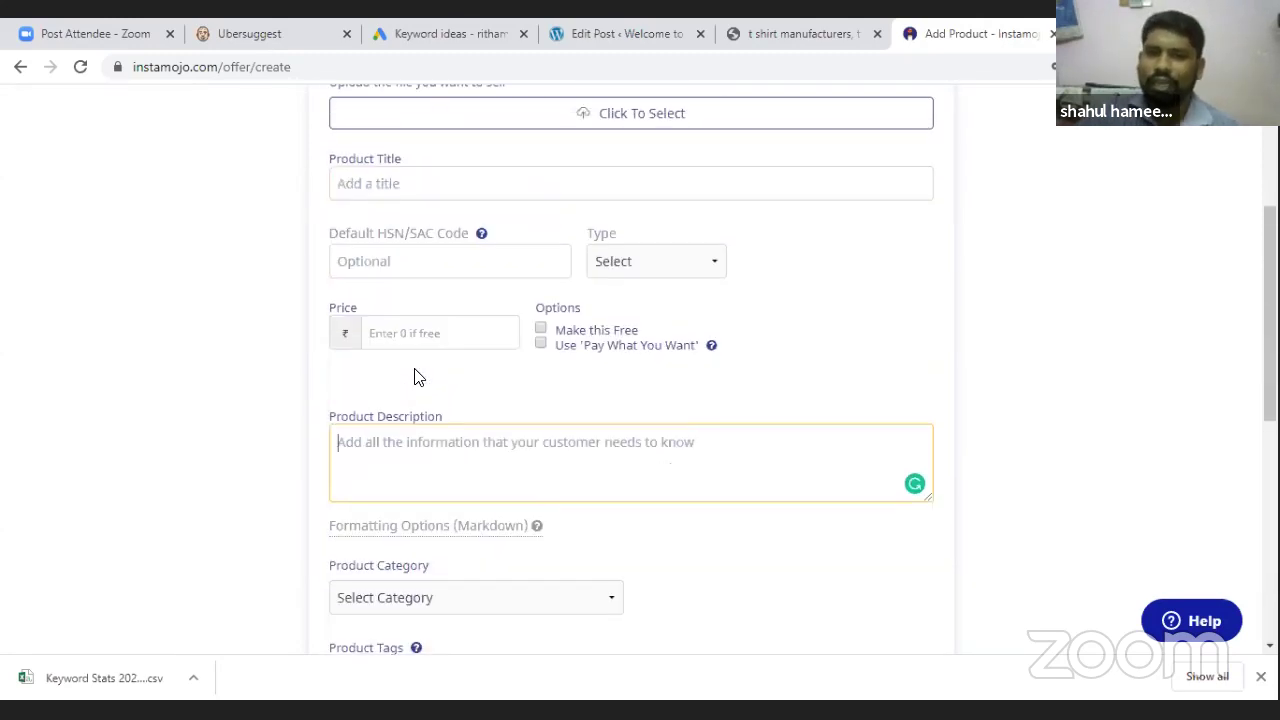
scroll(416, 370, "up", 2)
scroll(416, 367, "up", 1)
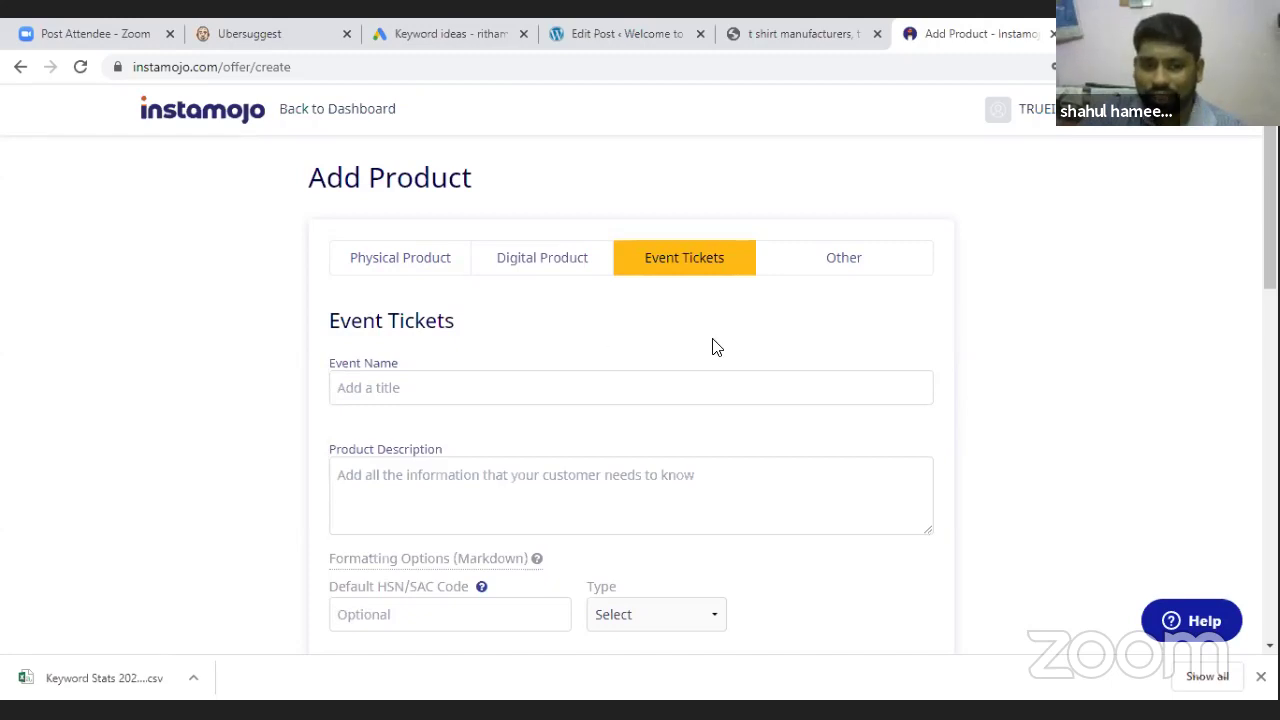
scroll(713, 345, "down", 3)
scroll(430, 290, "up", 2)
Step: Glance at the event name field, then change the product type to Other
left_click(413, 291)
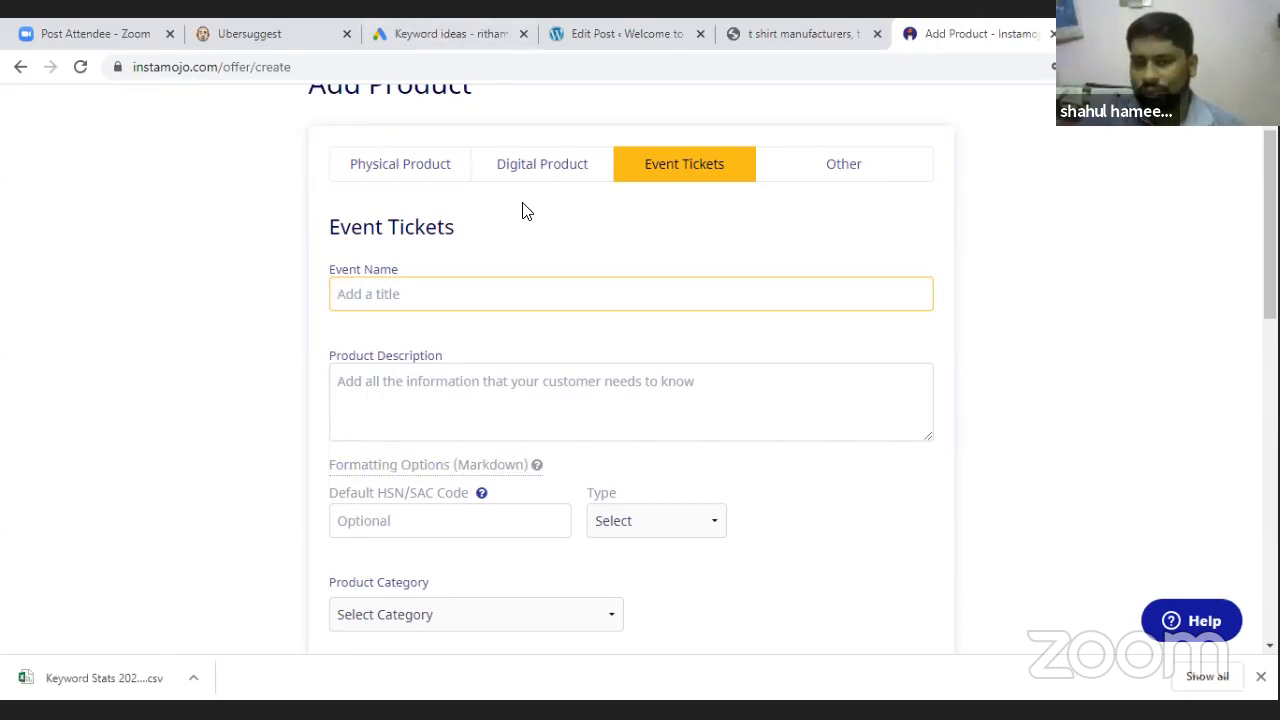
scroll(523, 209, "down", 5)
scroll(523, 209, "up", 5)
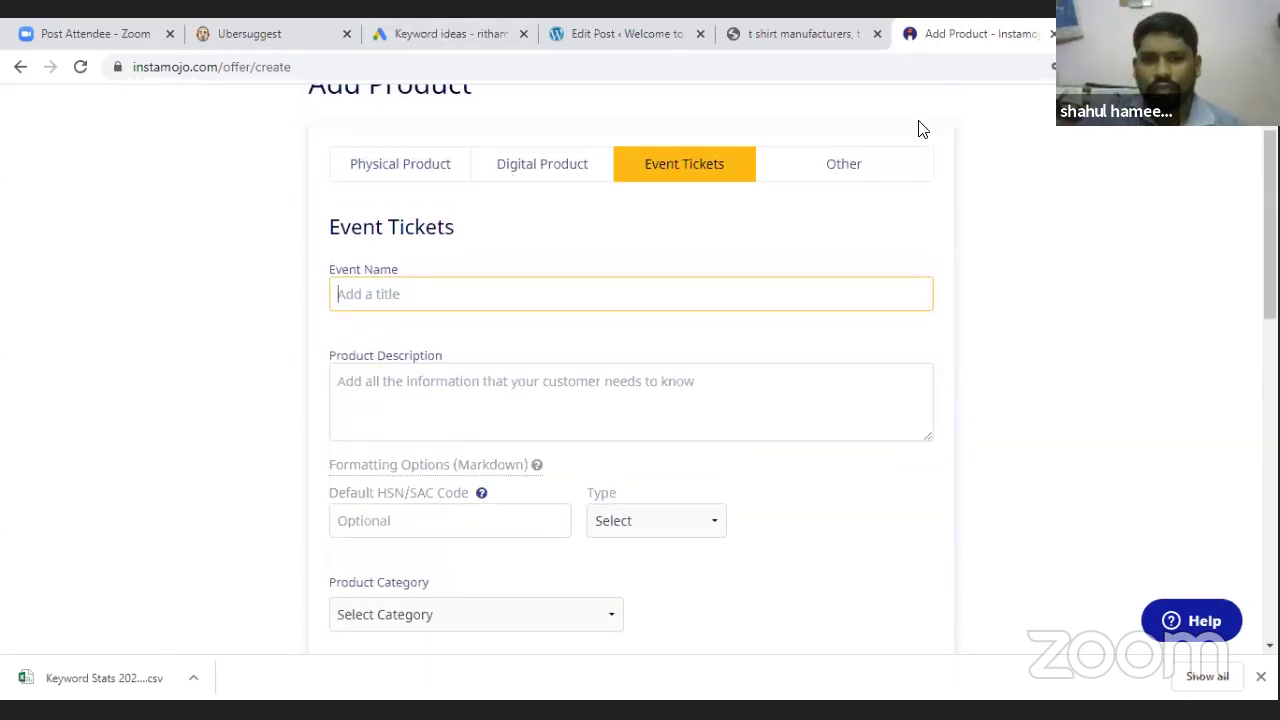
left_click(843, 165)
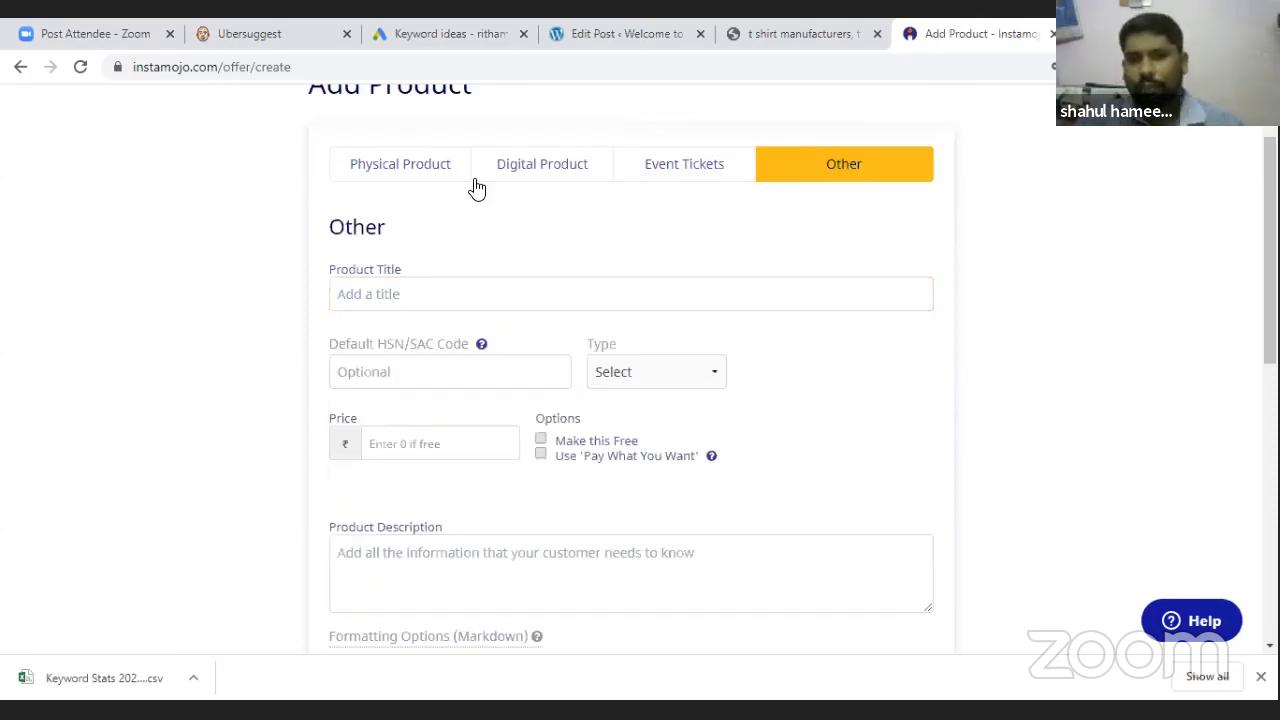
scroll(471, 189, "up", 1)
Step: From the dashboard's Products & Store list, open Web Hosting Server's page in a new tab
left_click(320, 110)
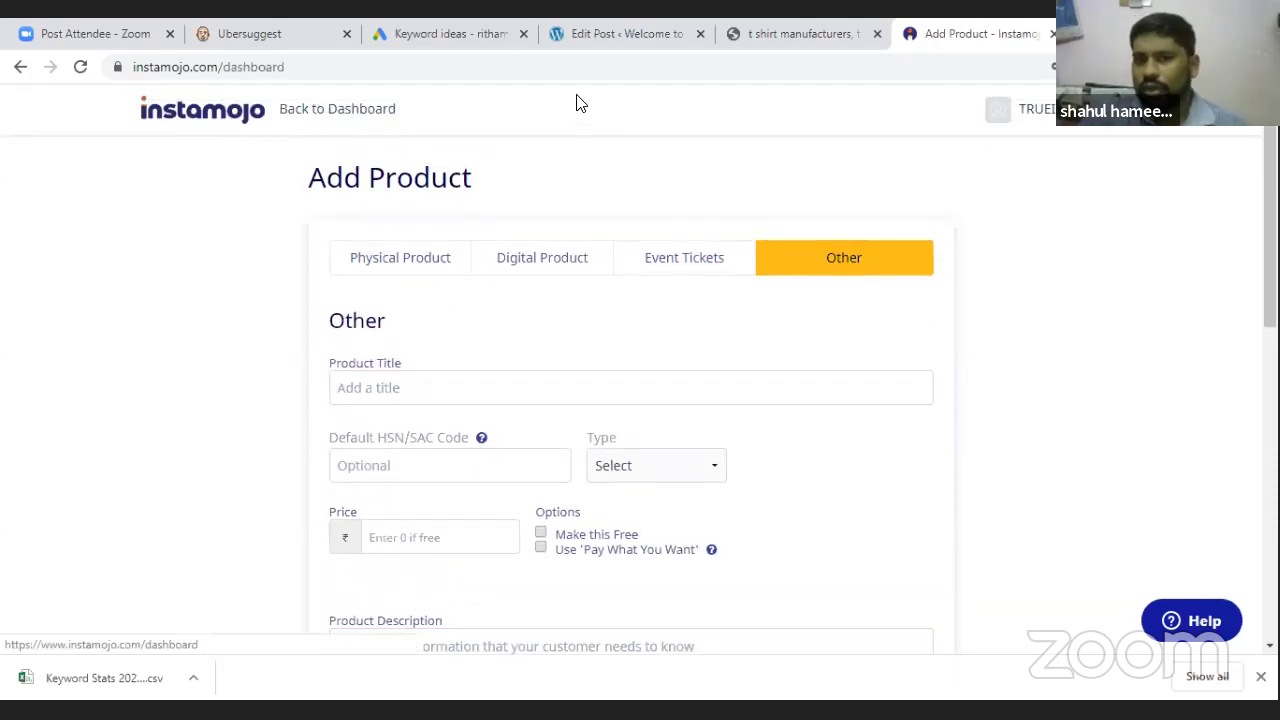
scroll(177, 251, "down", 1)
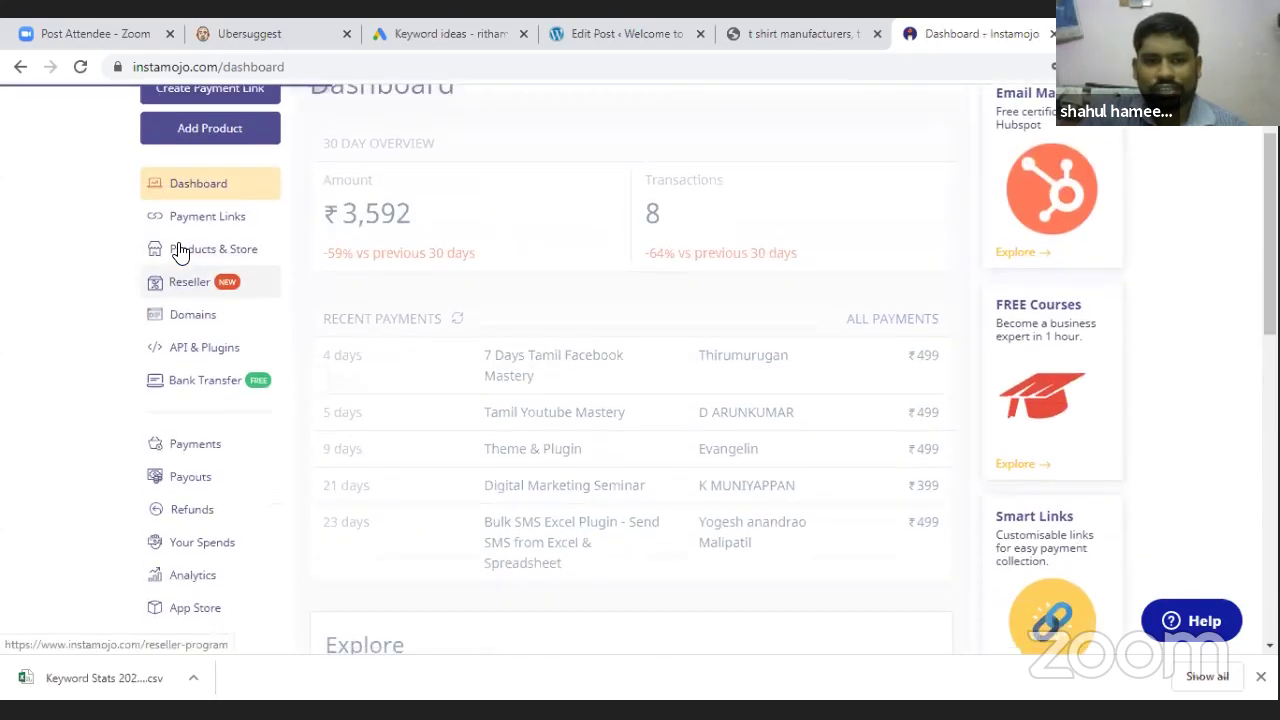
left_click(179, 251)
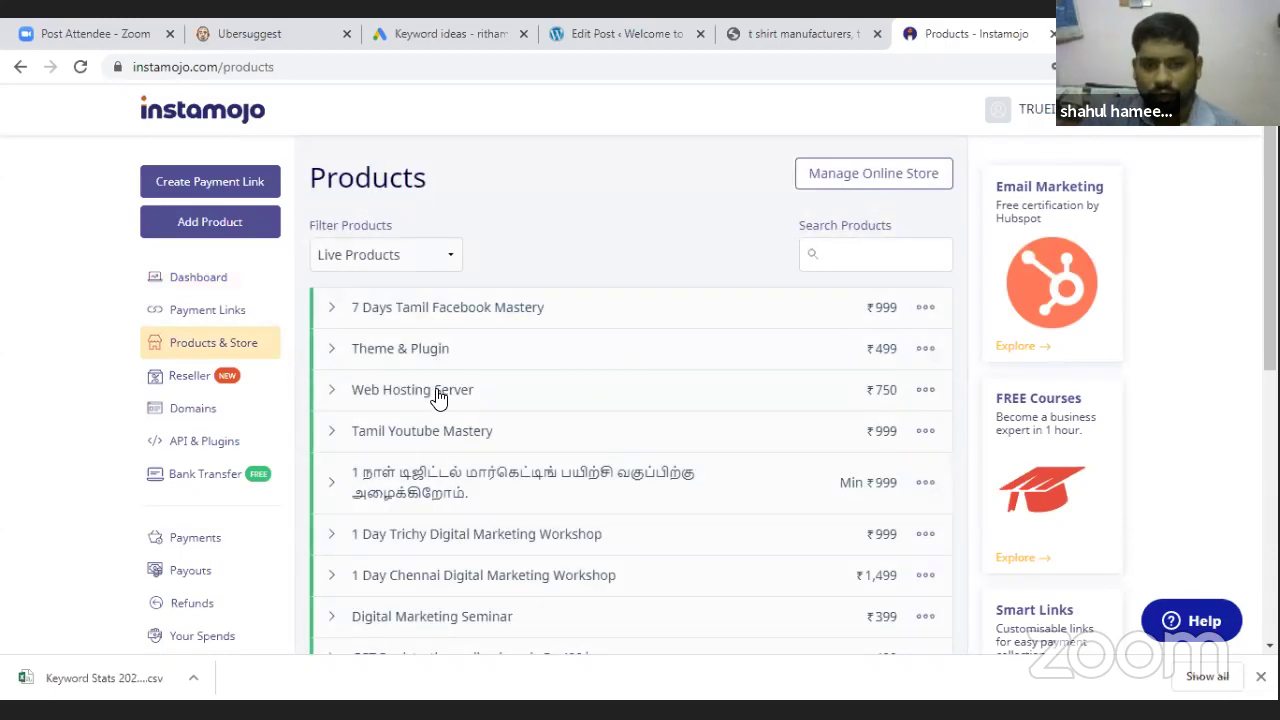
scroll(434, 430, "down", 1)
scroll(434, 430, "down", 2)
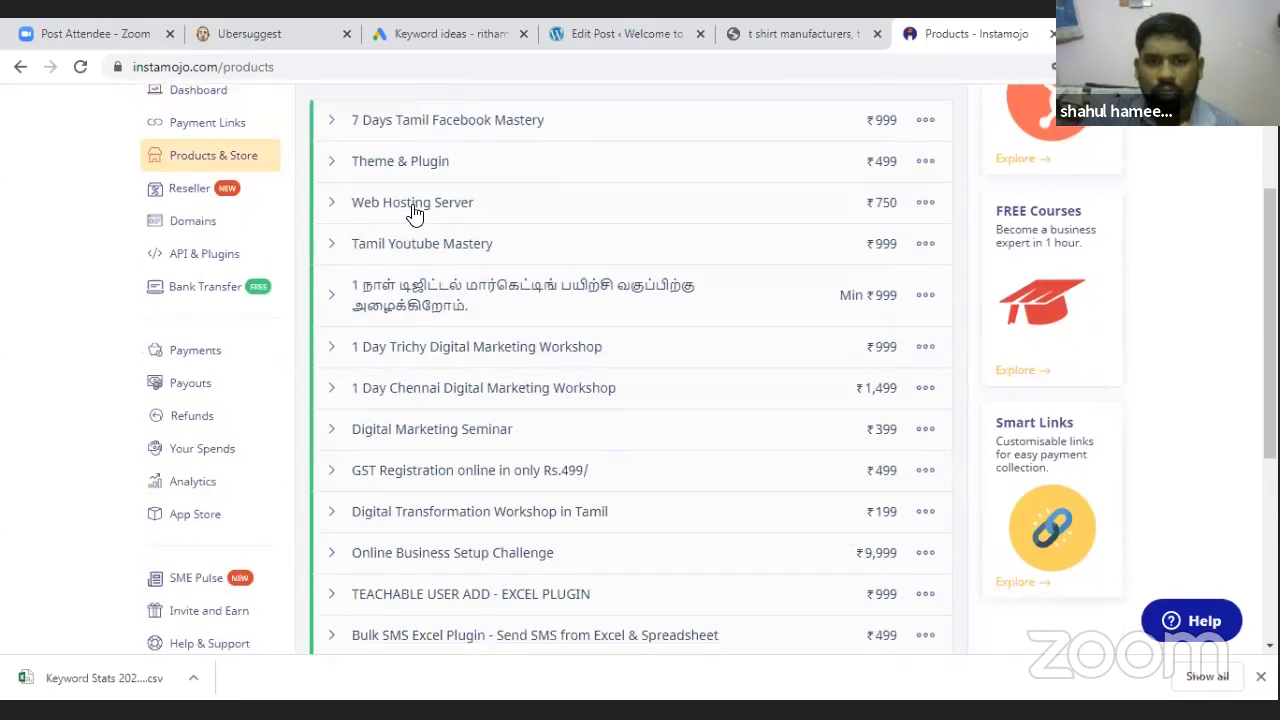
left_click(410, 208)
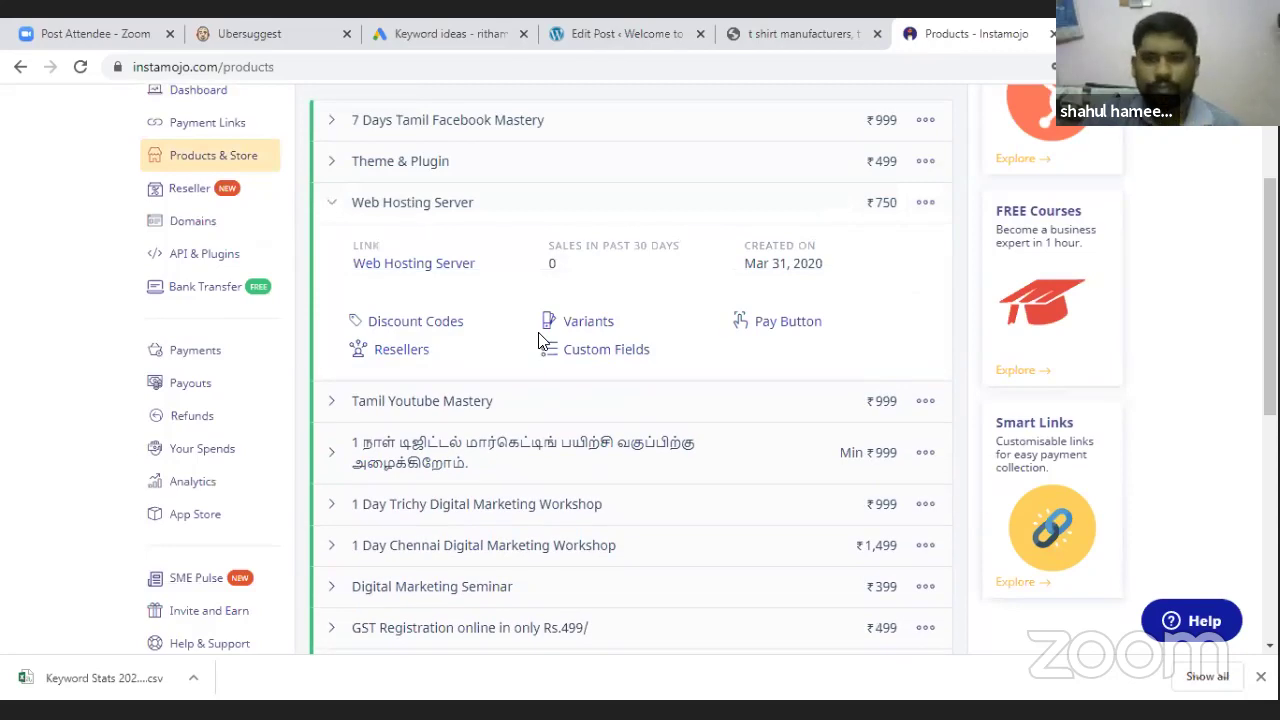
left_click(428, 268)
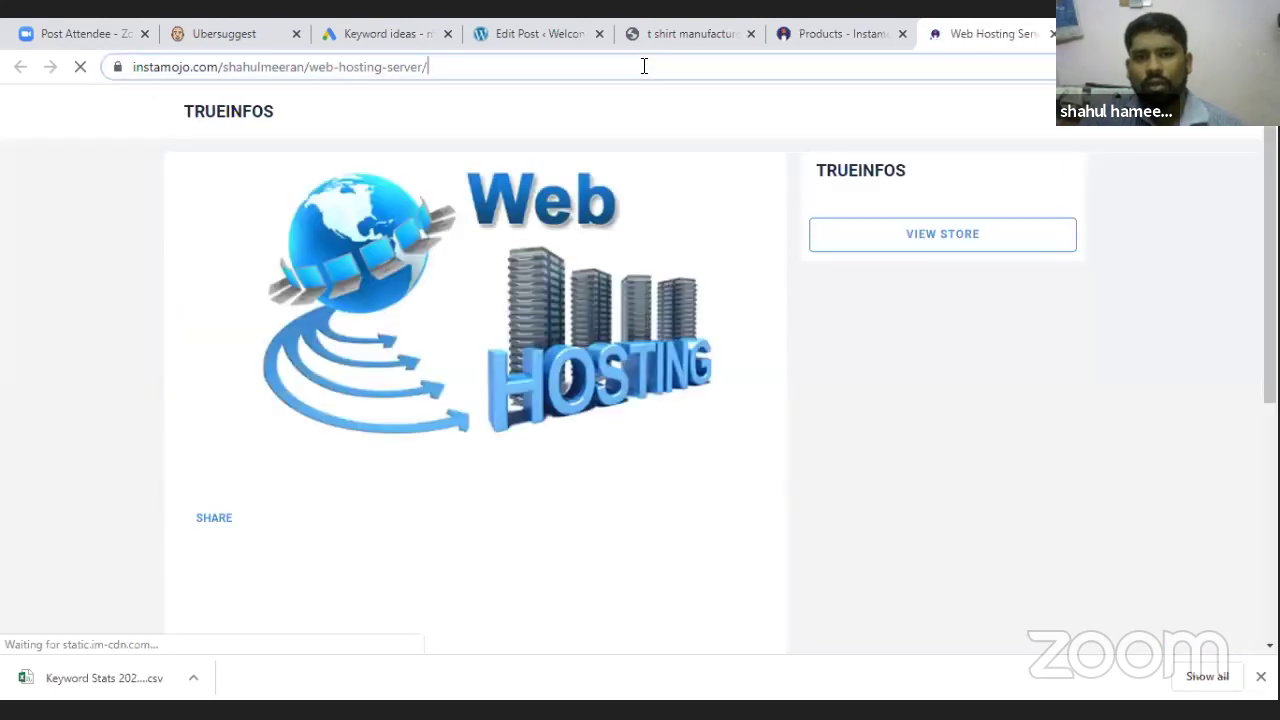
left_click(644, 66)
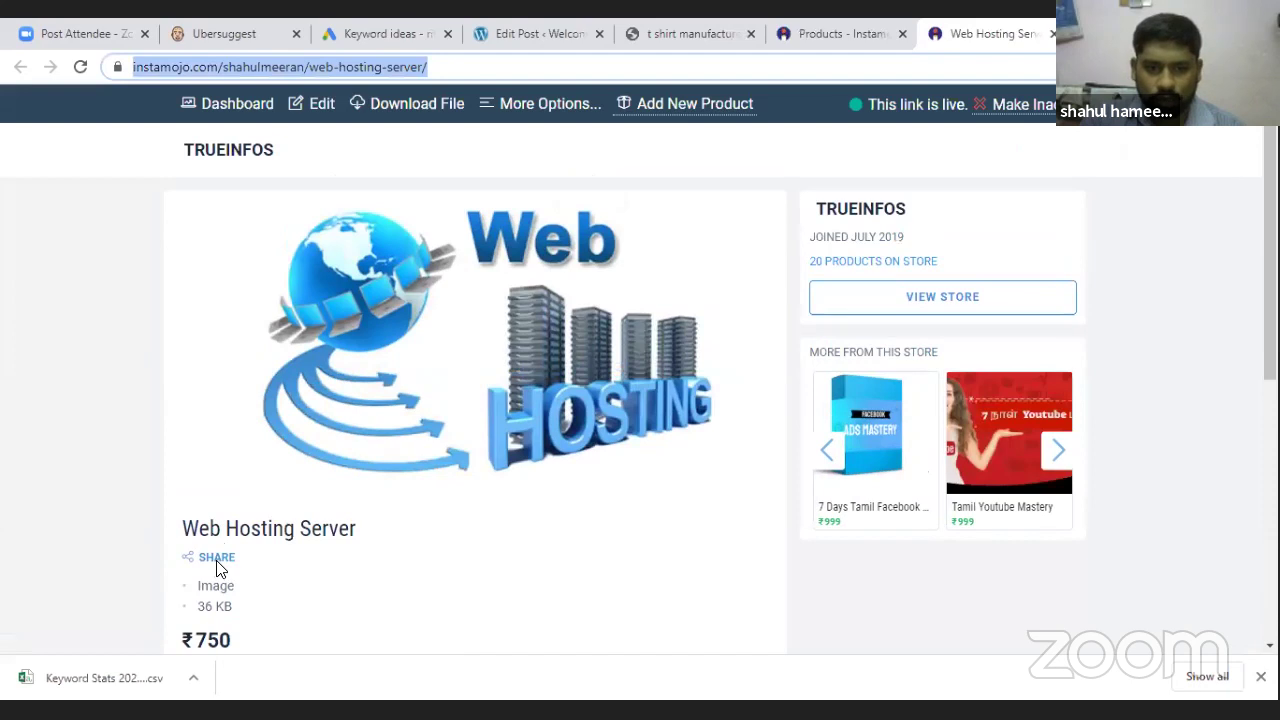
left_click(219, 558)
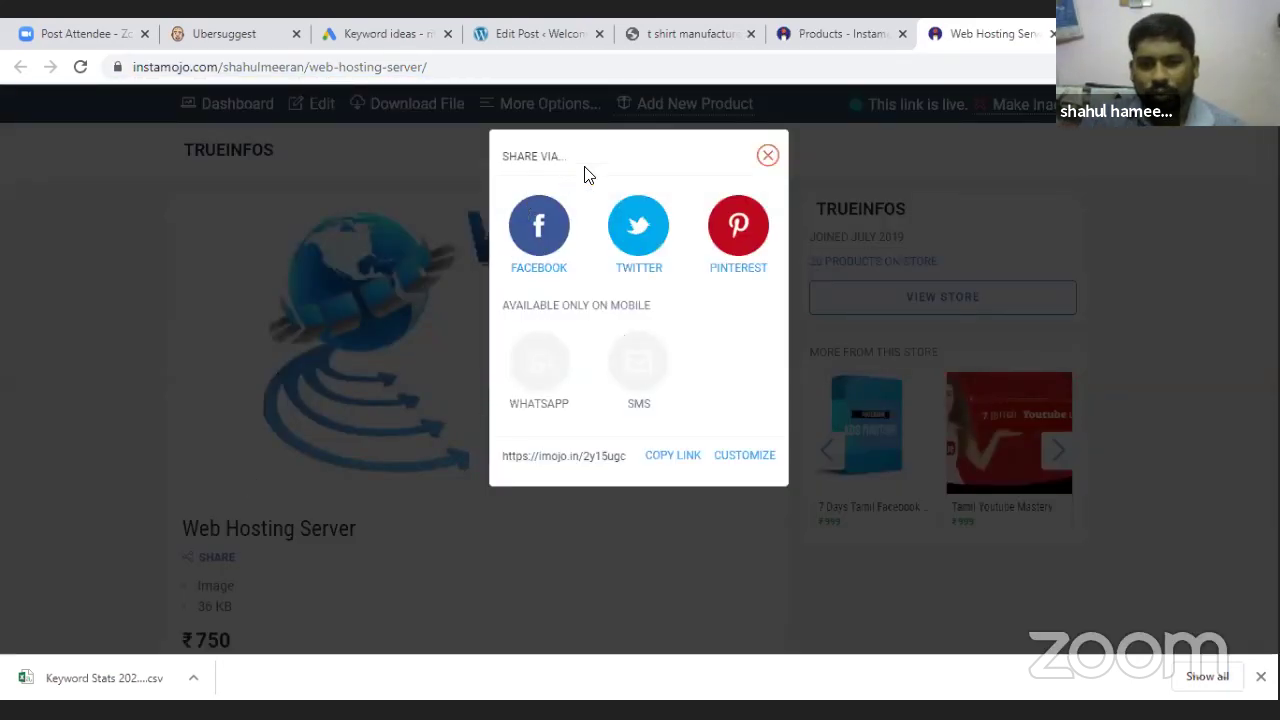
left_click(675, 458)
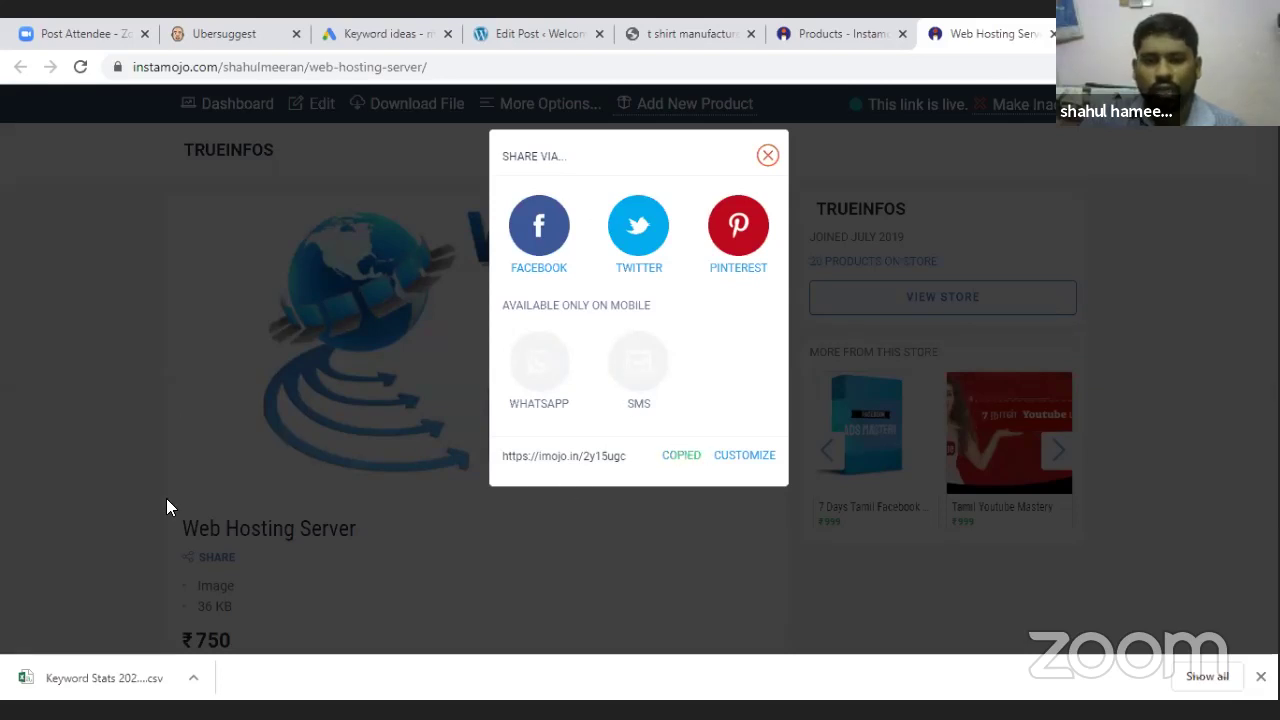
left_click(357, 66)
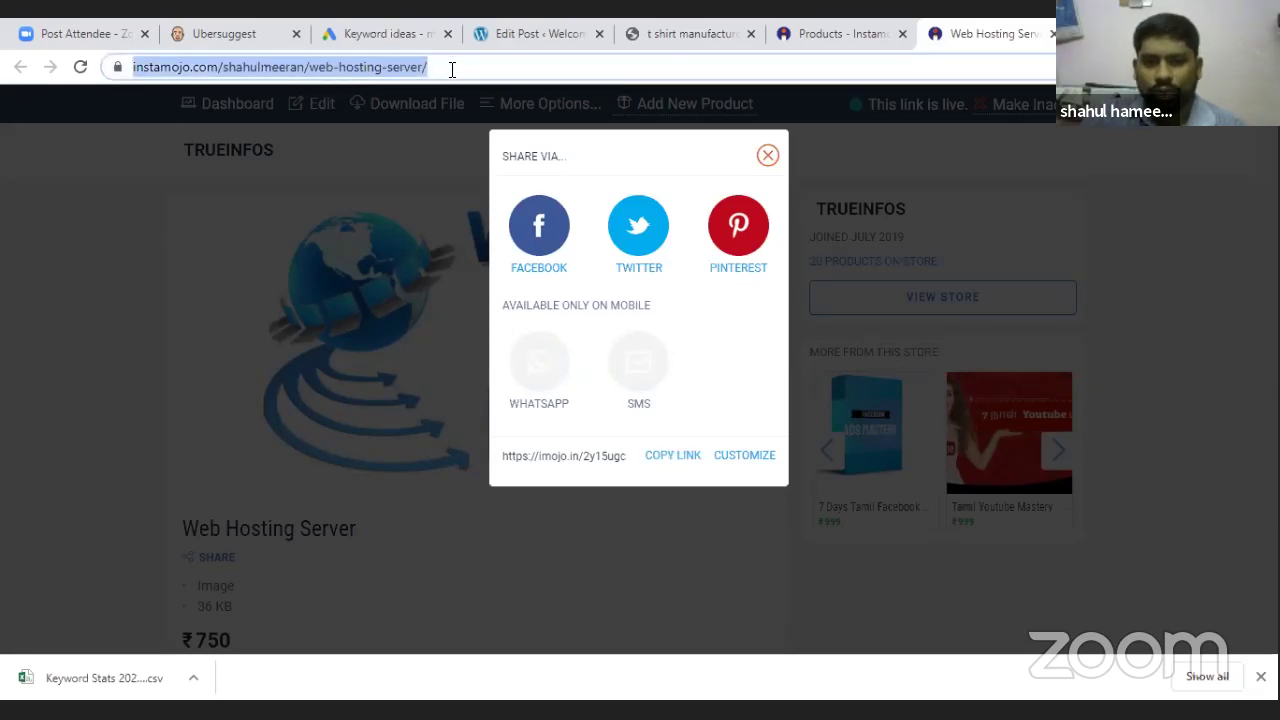
left_click(763, 155)
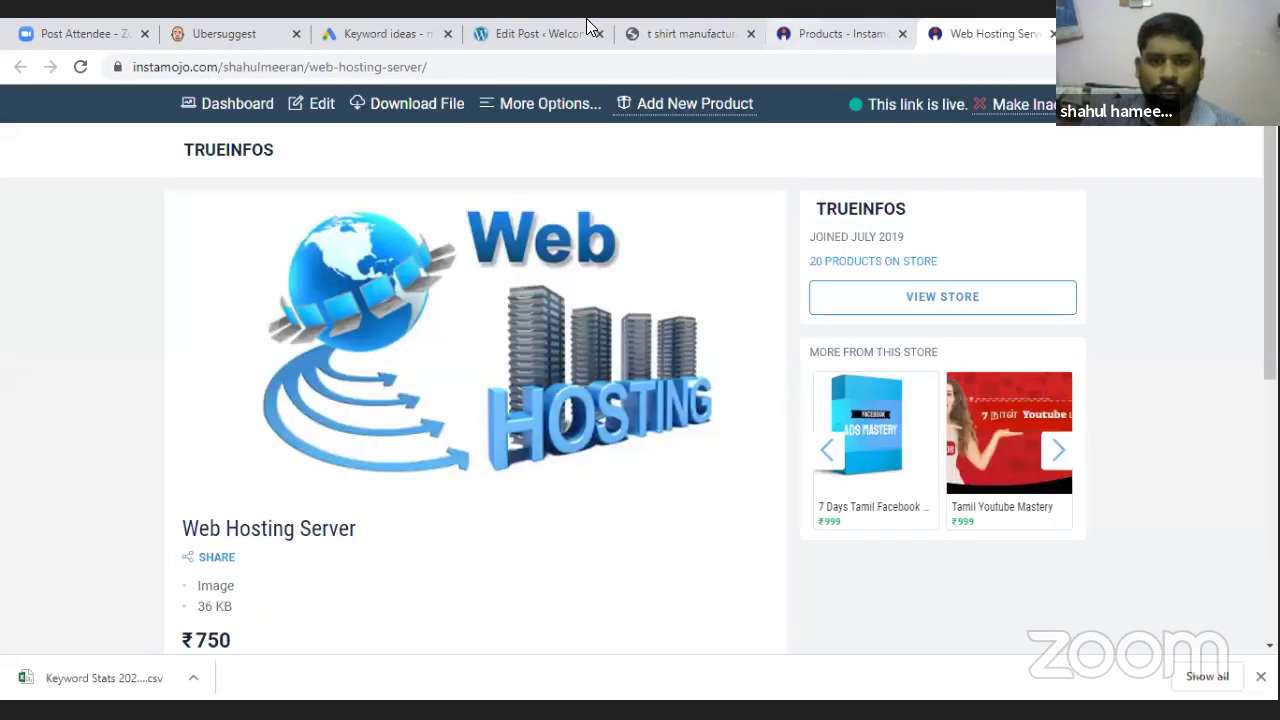
Step: Launch the Divi Builder on the 'tshirt manufacturers in madurai' post and check its article text
left_click(586, 25)
scroll(231, 191, "up", 3)
scroll(376, 197, "down", 1)
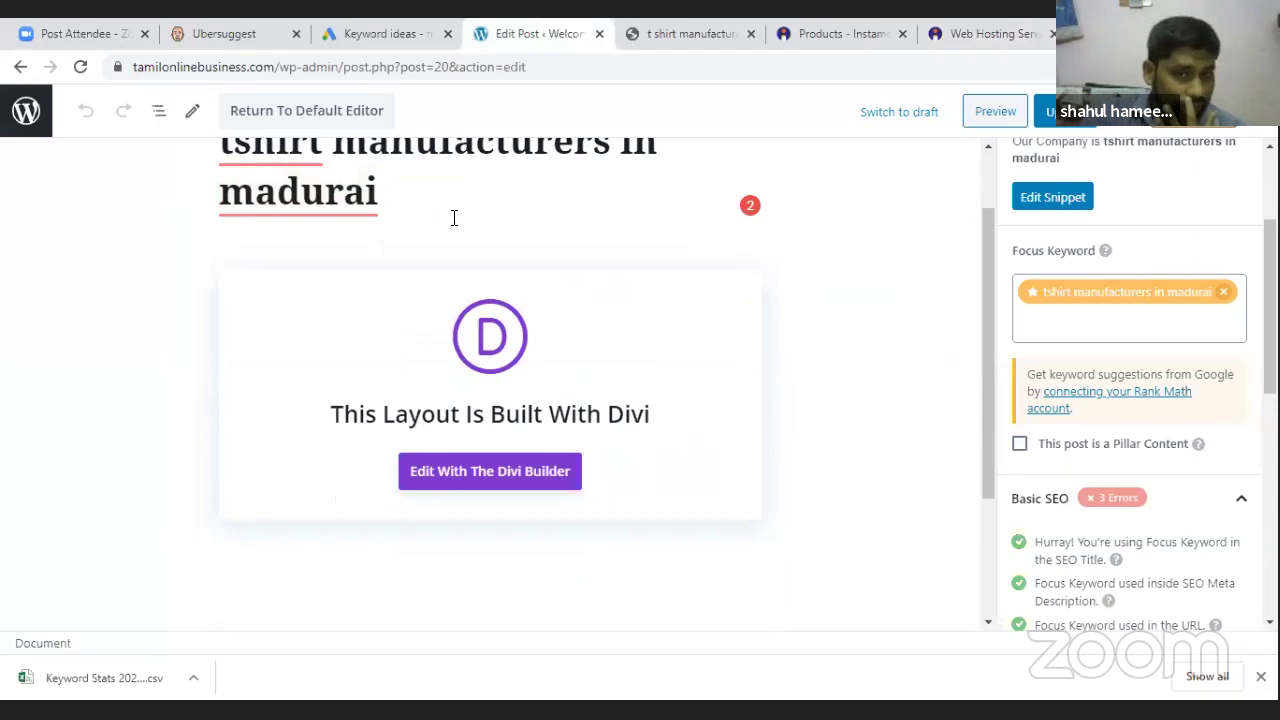
scroll(470, 258, "up", 1)
left_click(502, 586)
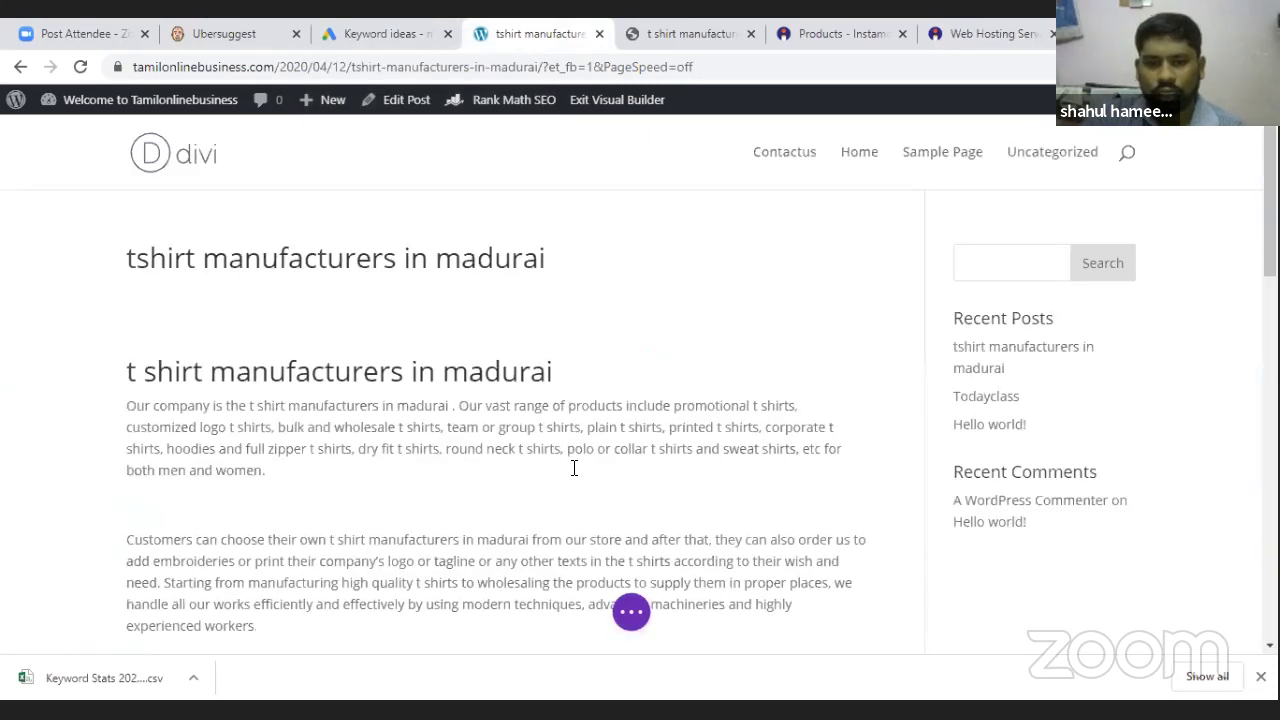
scroll(550, 440, "down", 10)
scroll(517, 303, "up", 1)
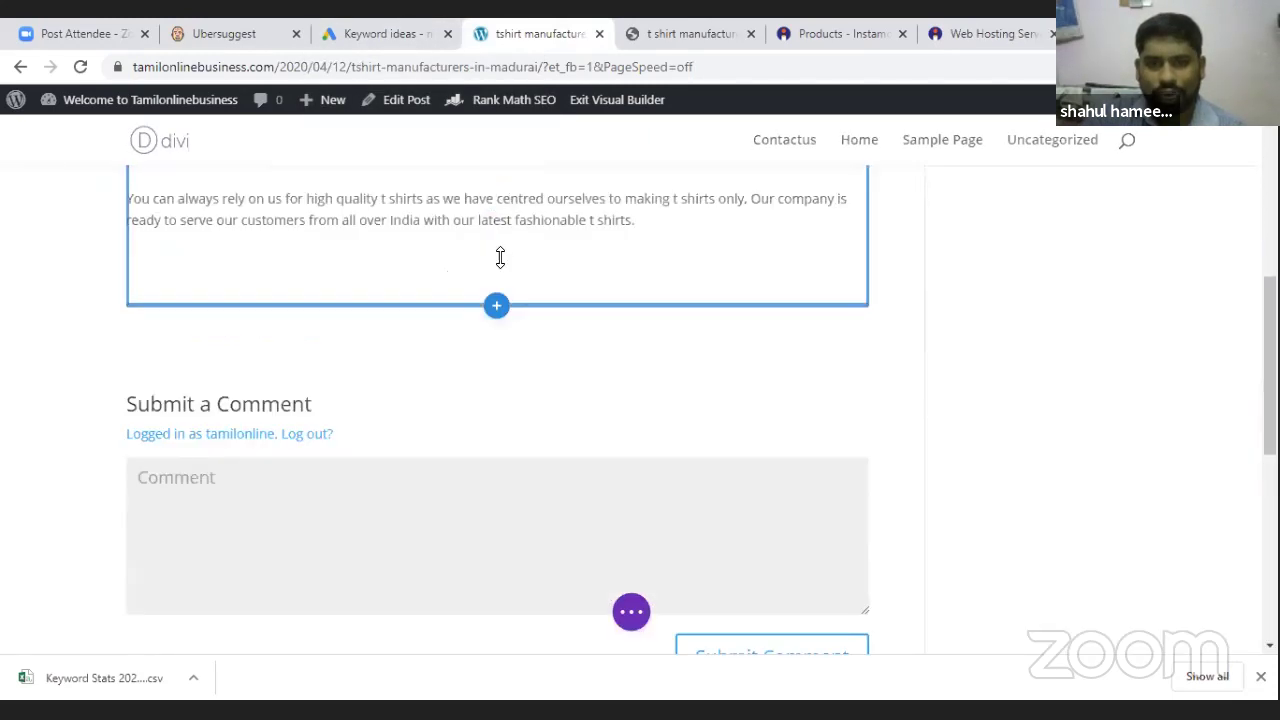
Step: Insert a one-column row below the text with a Button module labelled 'Buy Now'
left_click(496, 258)
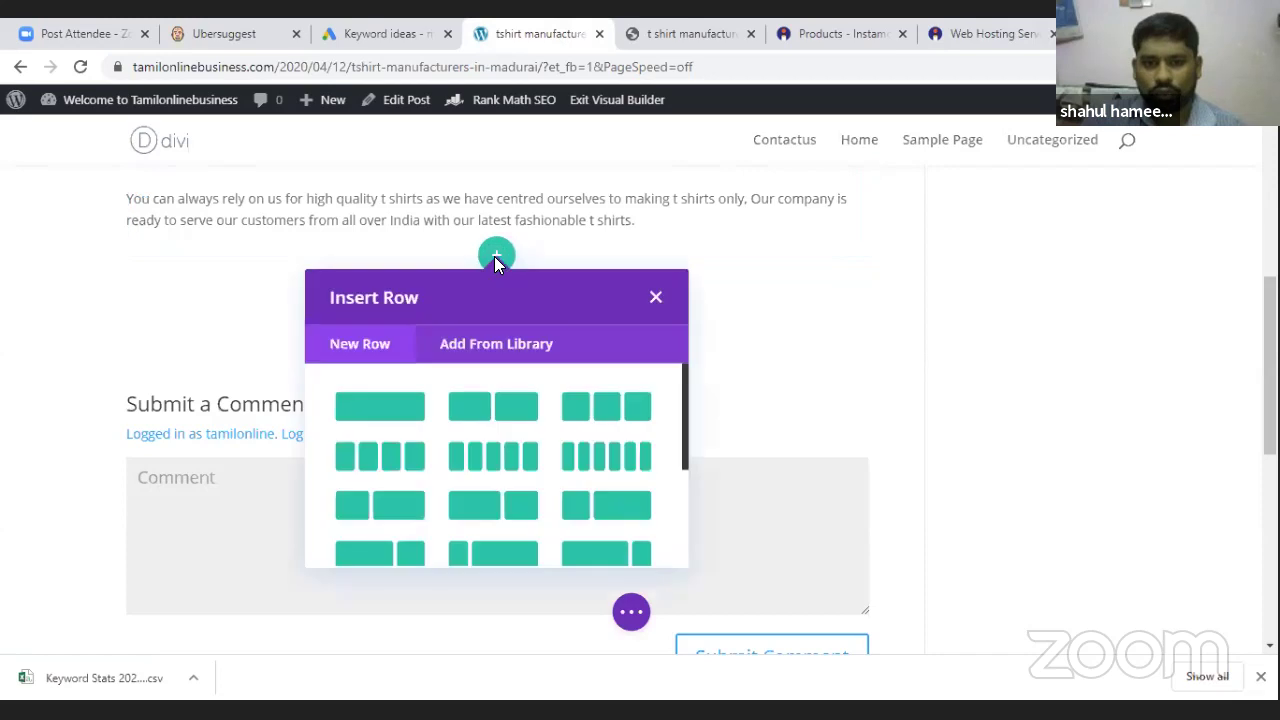
left_click(382, 404)
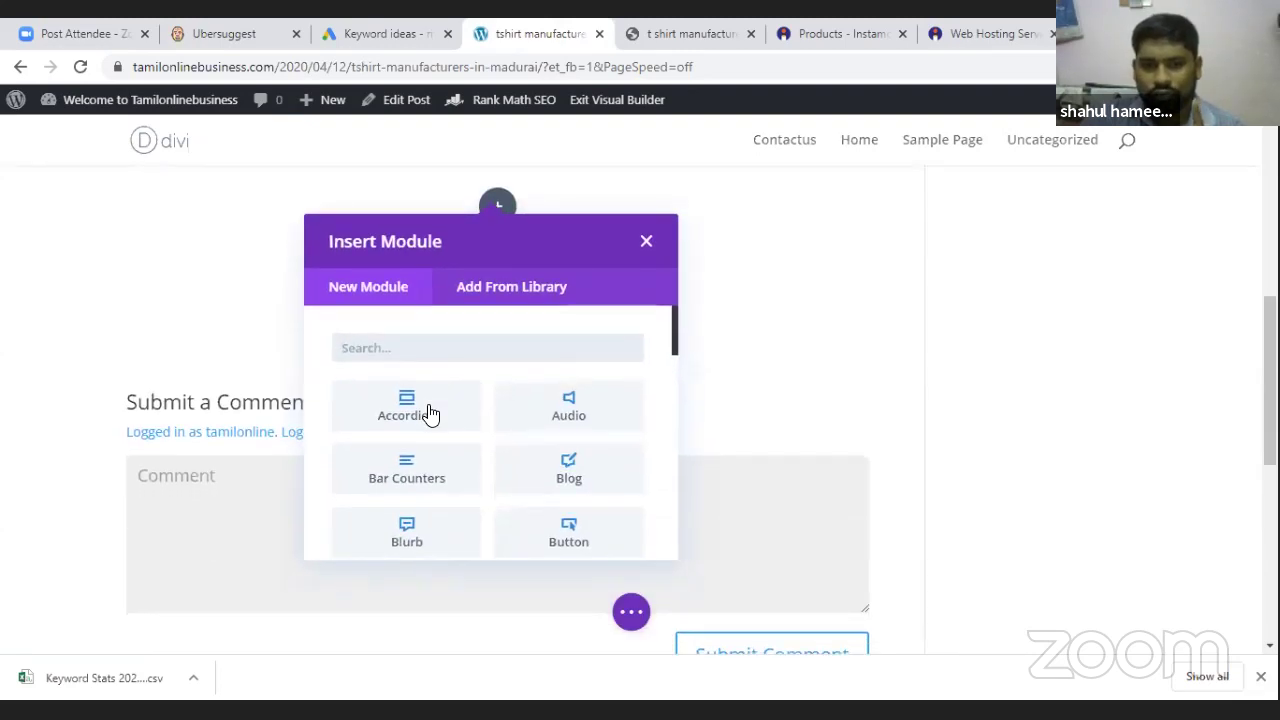
scroll(429, 414, "down", 2)
left_click(568, 346)
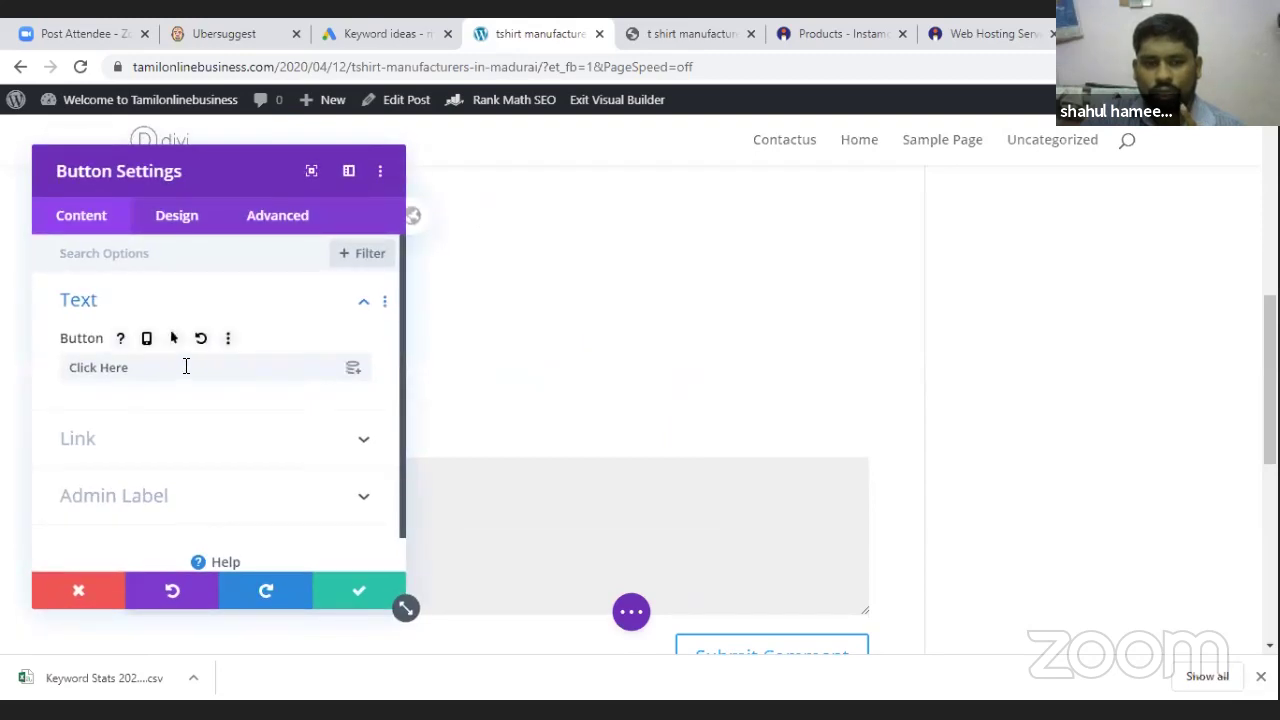
left_click_drag(197, 363, 2, 385)
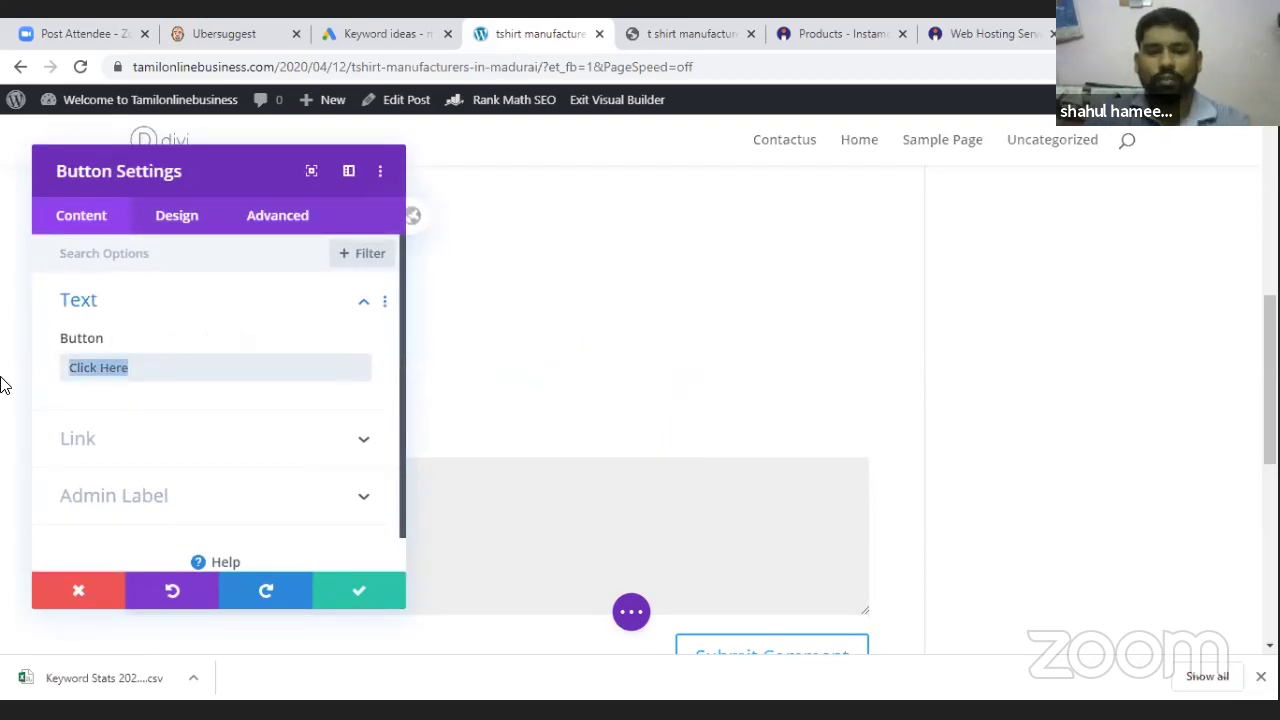
type("B")
key("BackSpace")
type("Buy Now")
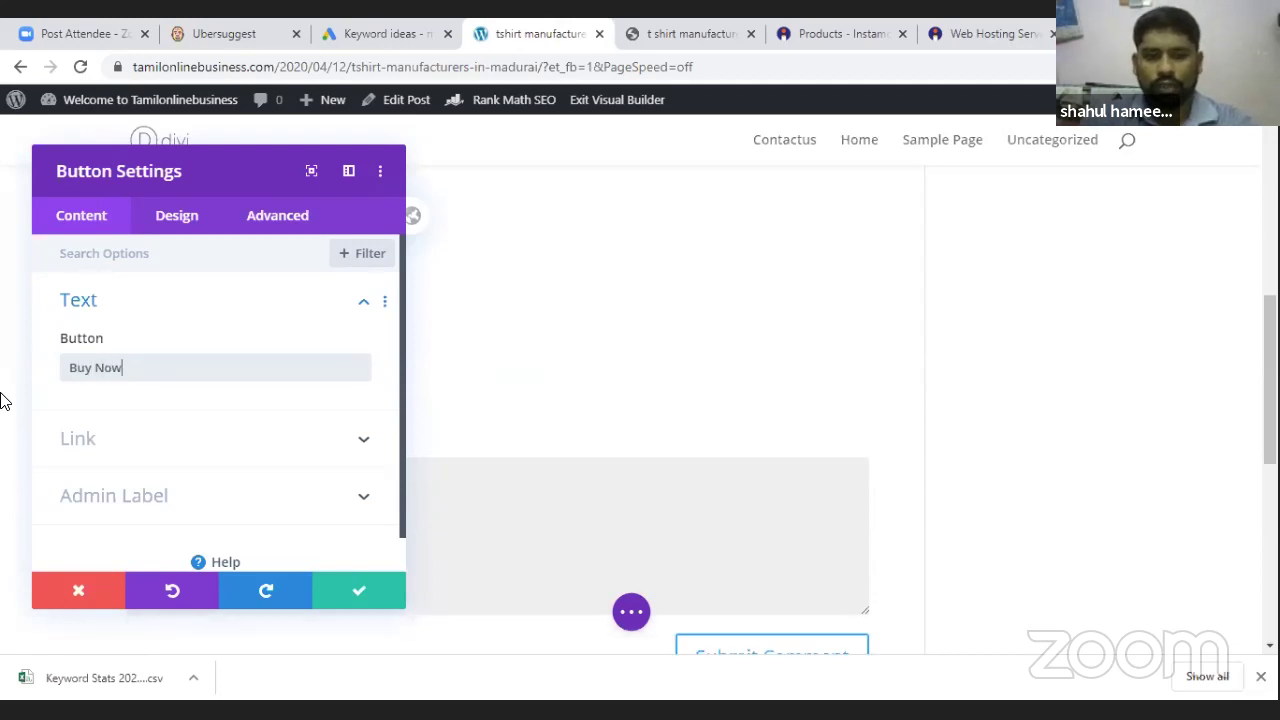
left_click(126, 440)
left_click(134, 326)
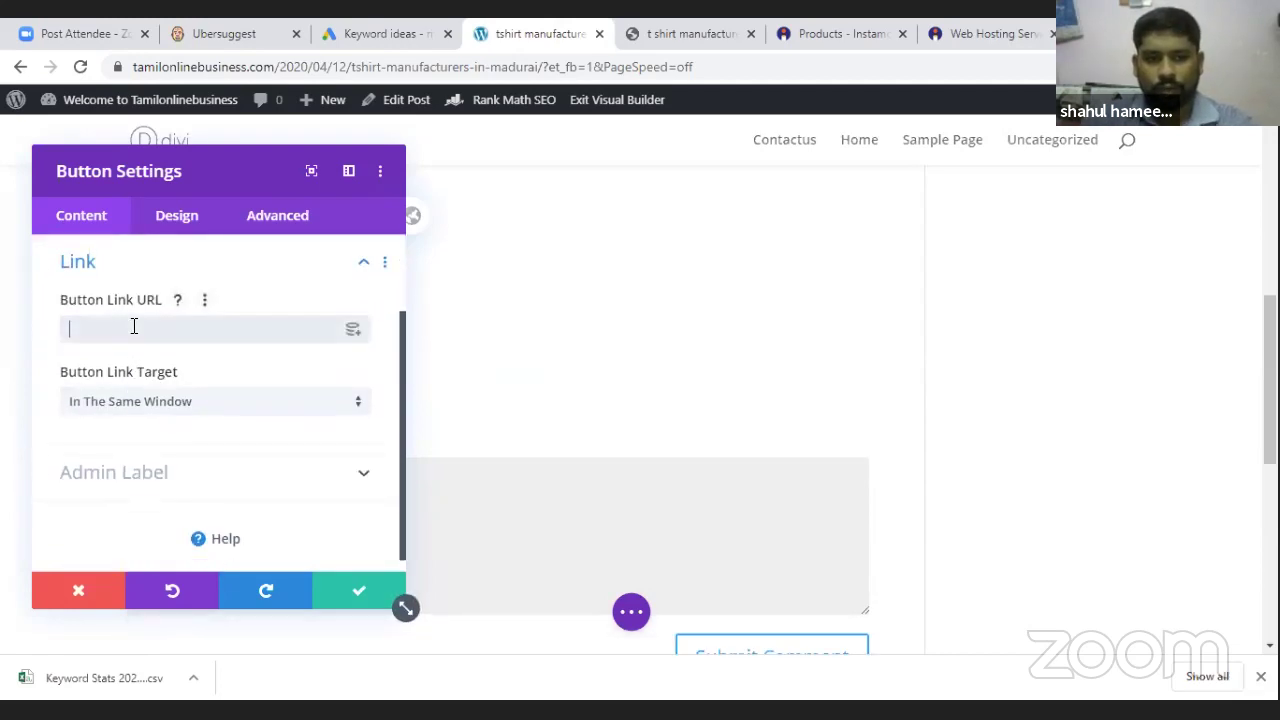
key("ctrl+v")
left_click(980, 27)
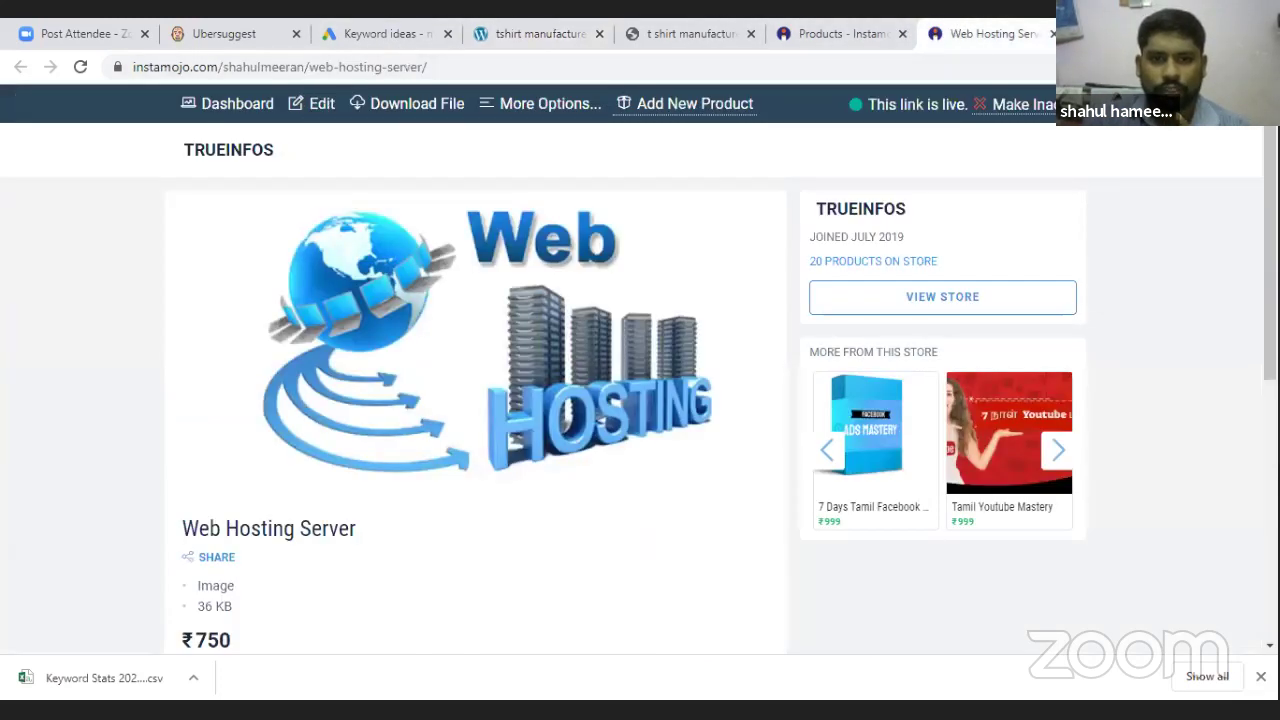
key("ctrl+l")
left_click(215, 561)
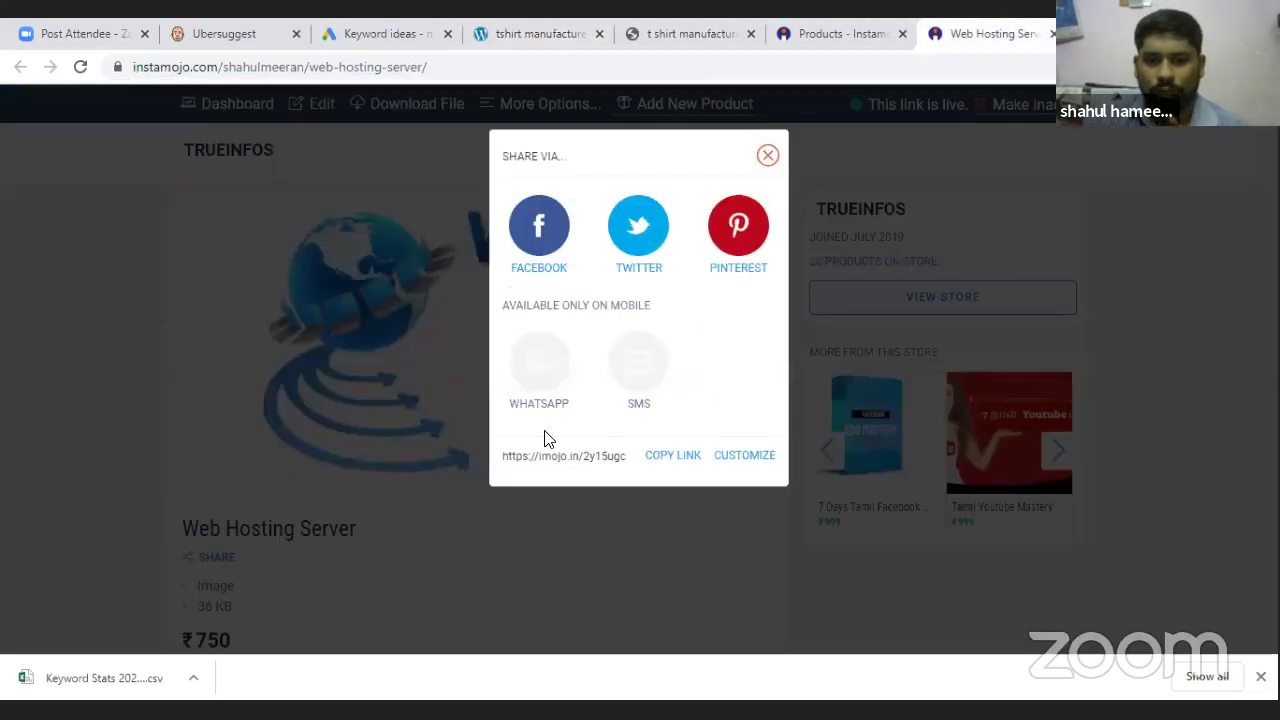
left_click(700, 30)
left_click(560, 36)
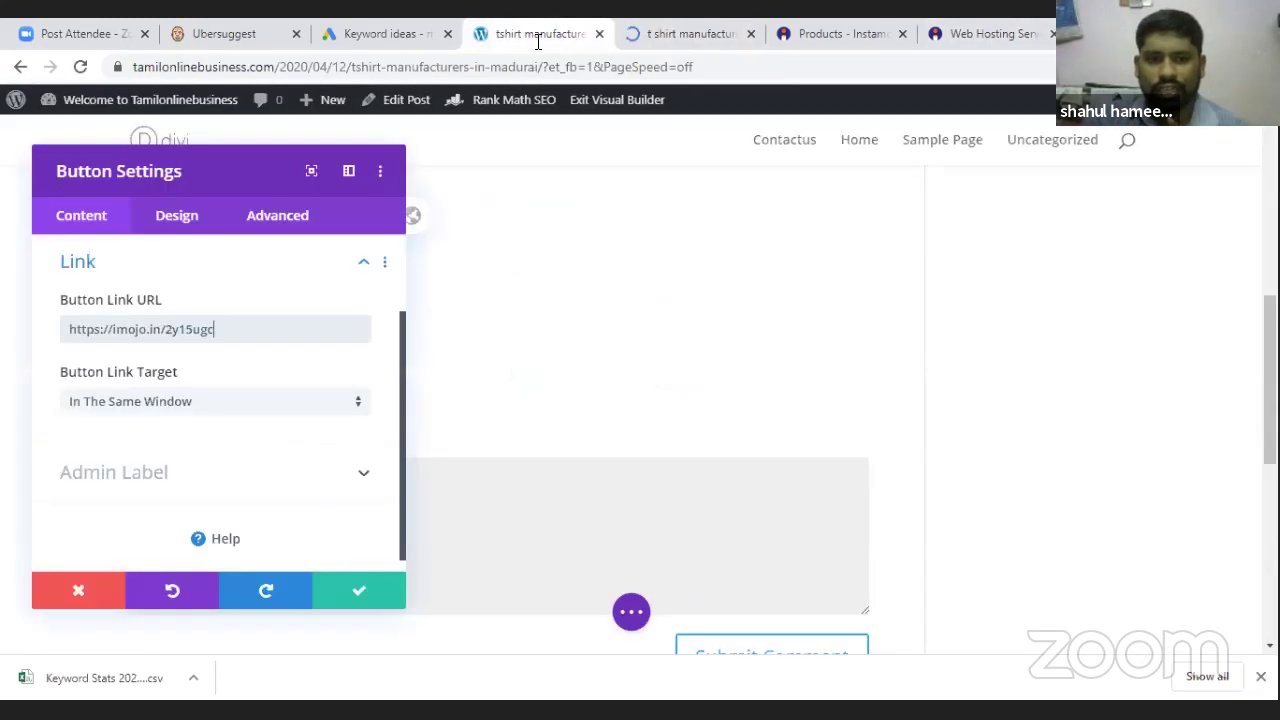
left_click(368, 589)
scroll(190, 380, "up", 2)
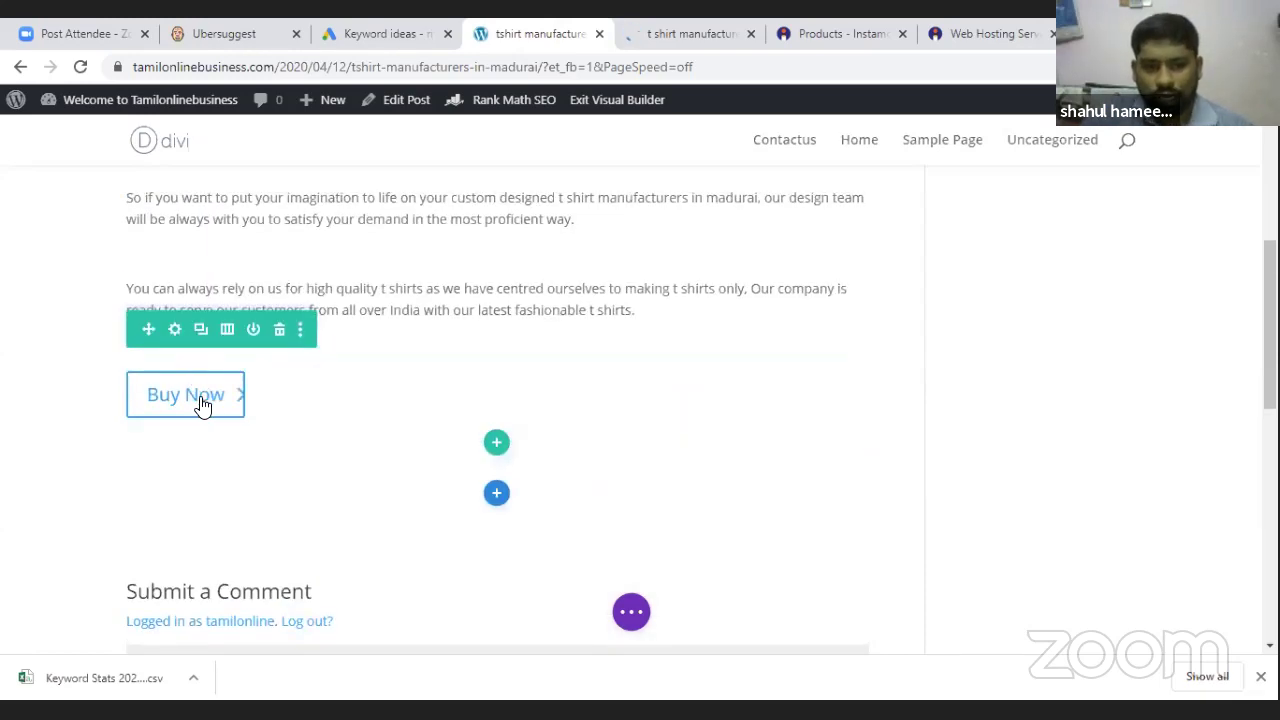
Step: Reopen the Buy Now button settings and set its alignment to center
mouse_move(360, 383)
left_click(464, 385)
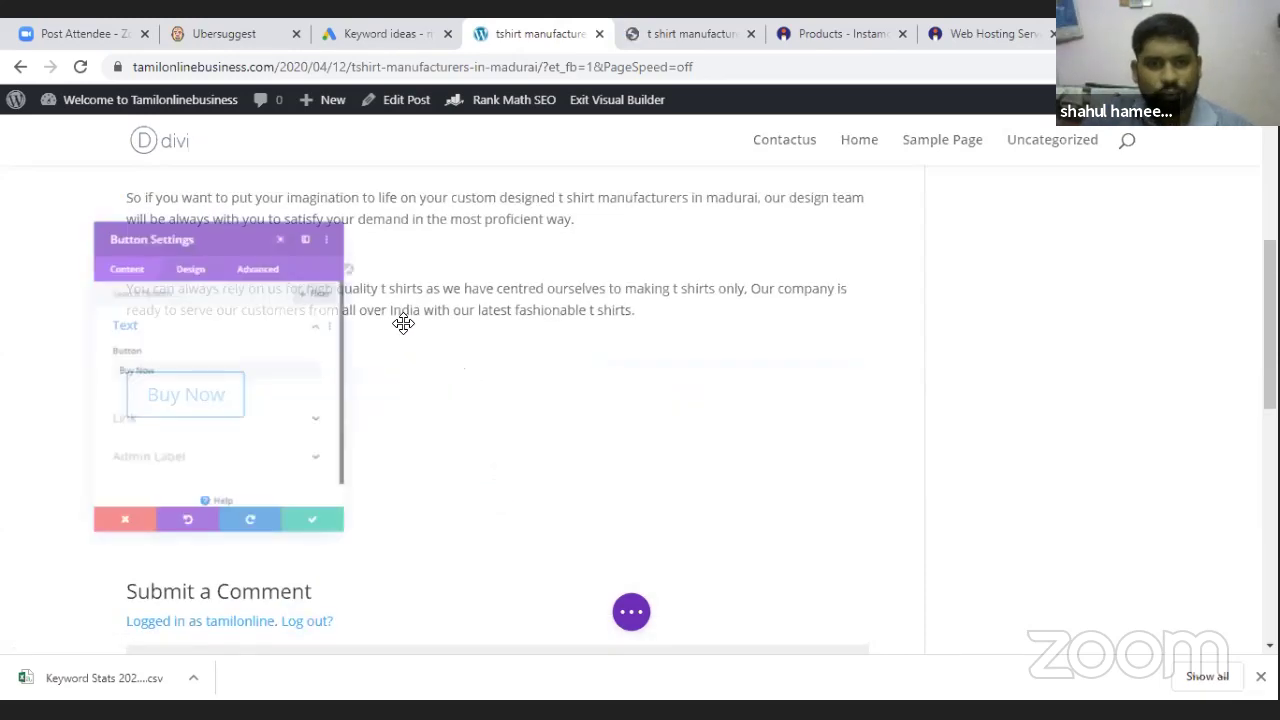
left_click(185, 217)
left_click(163, 320)
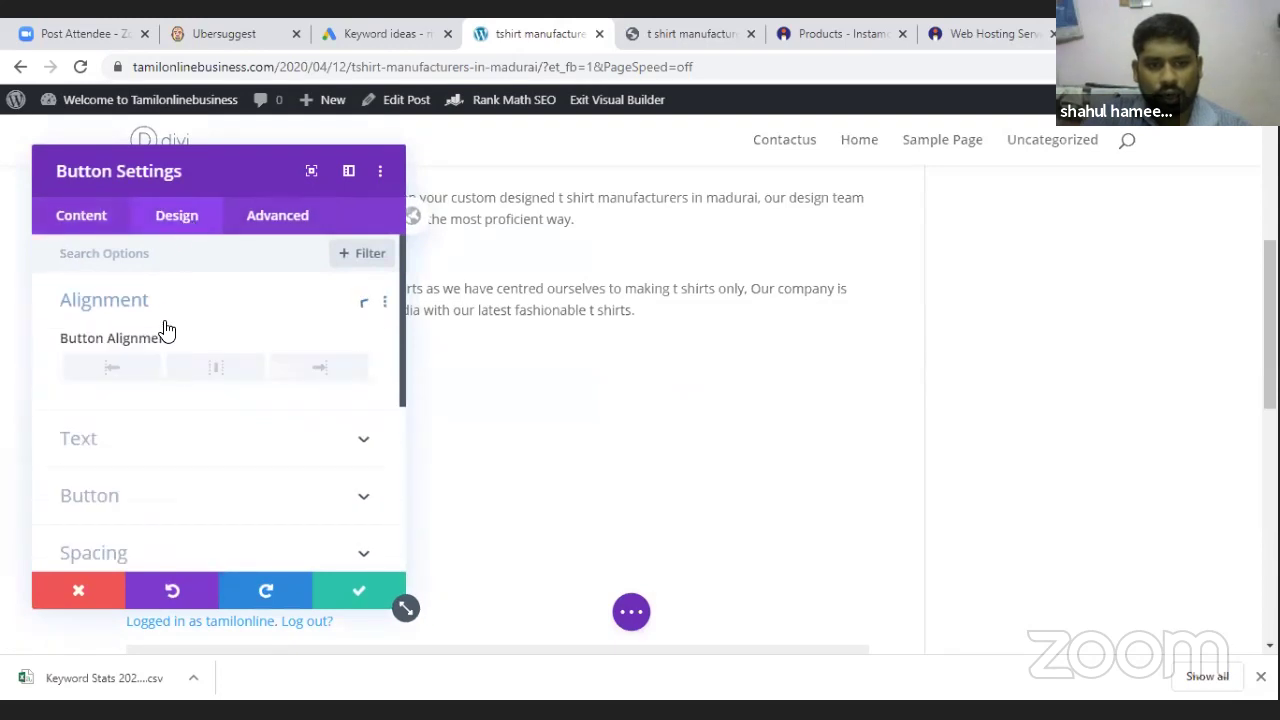
left_click(222, 377)
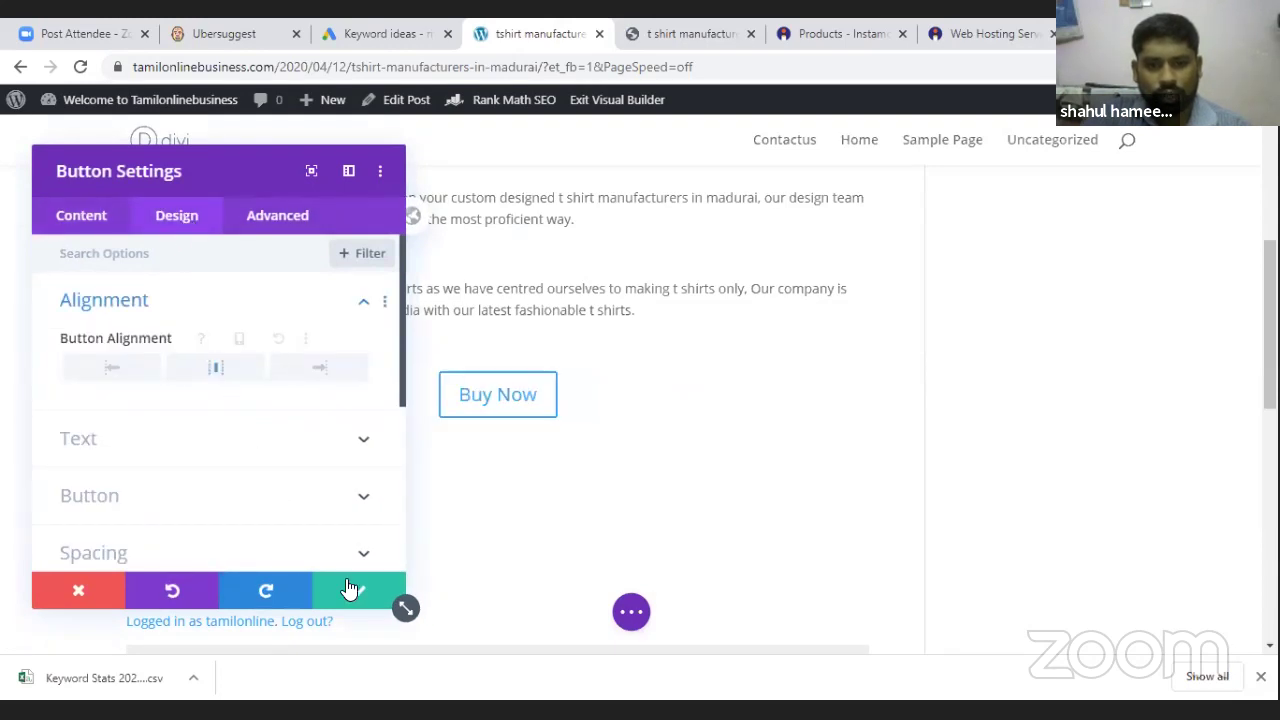
scroll(265, 442, "down", 1)
scroll(182, 395, "down", 2)
scroll(180, 395, "up", 1)
Step: Review the button's light or dark text colour options
left_click(122, 256)
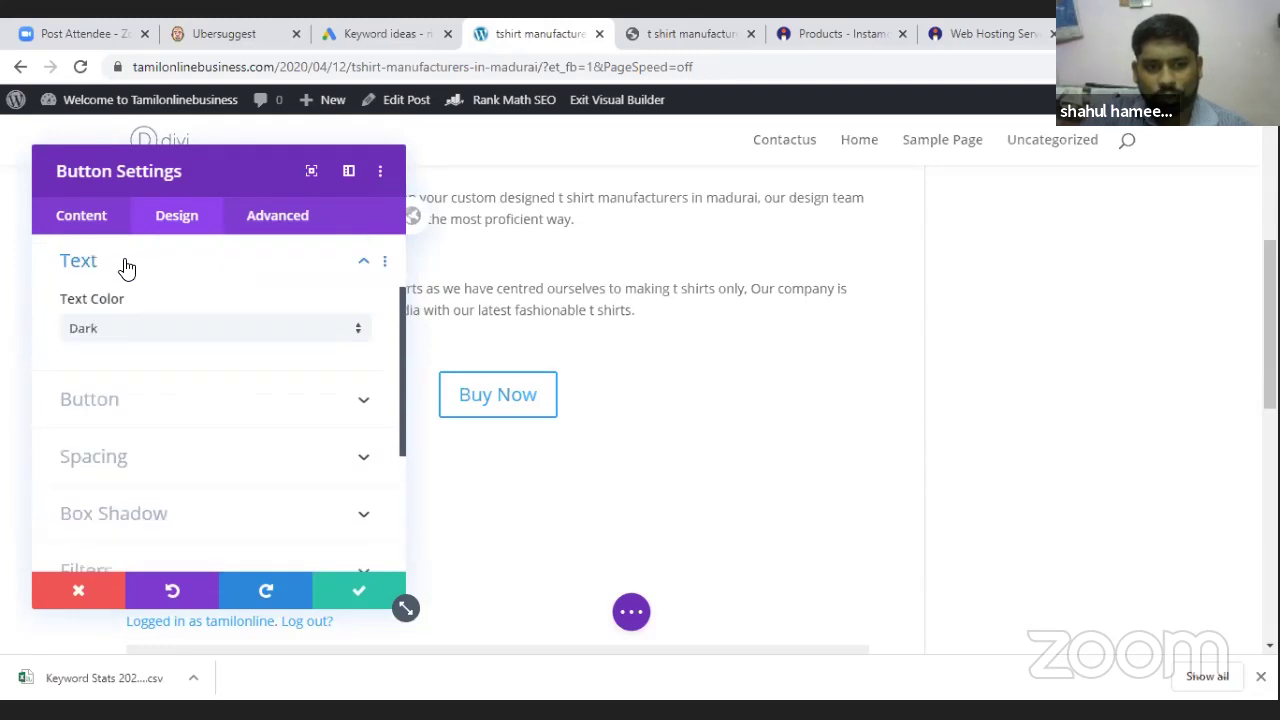
left_click(114, 332)
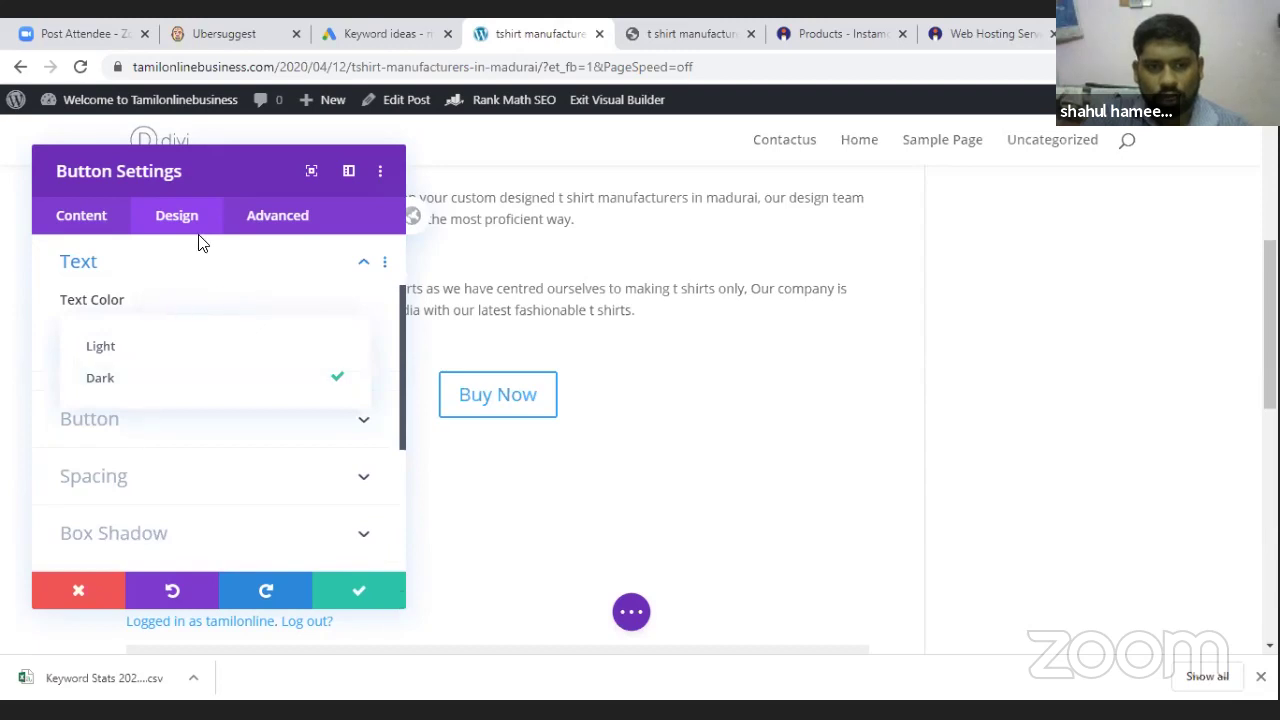
scroll(172, 471, "up", 3)
scroll(174, 471, "down", 5)
scroll(150, 400, "up", 4)
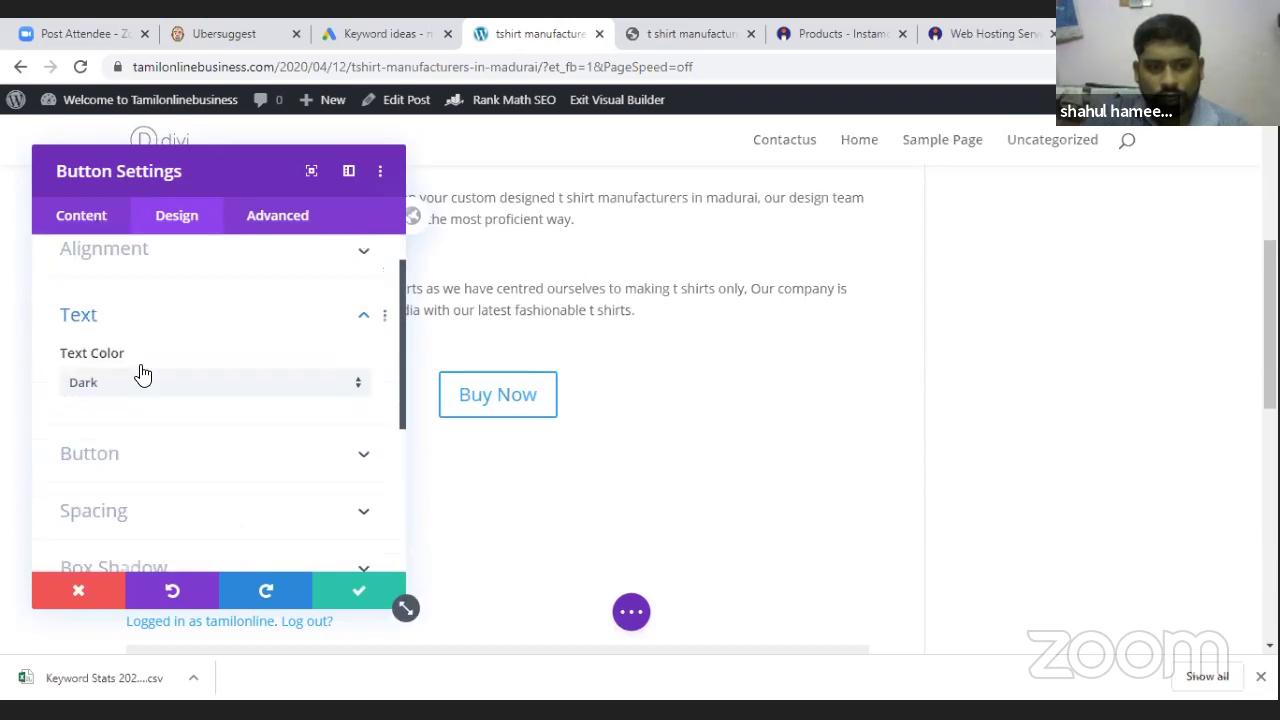
Step: Set the Buy Now link to open in the same window
left_click(72, 220)
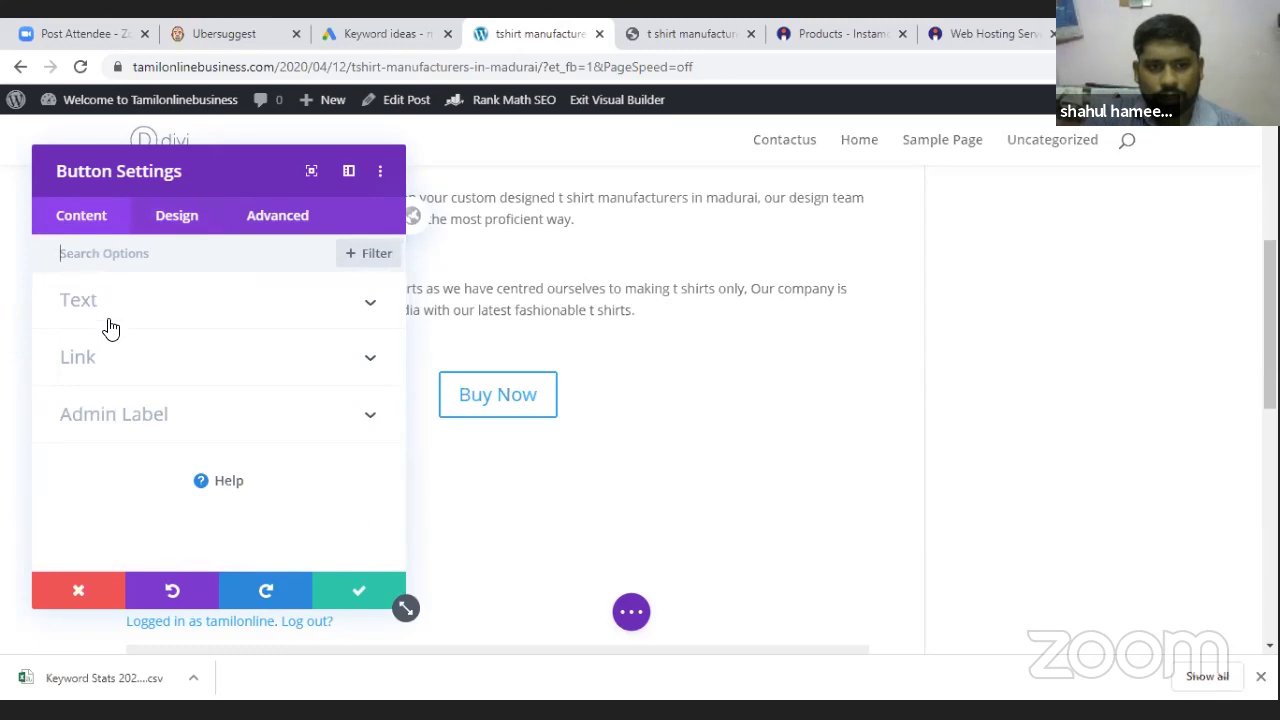
left_click(100, 300)
scroll(154, 408, "down", 1)
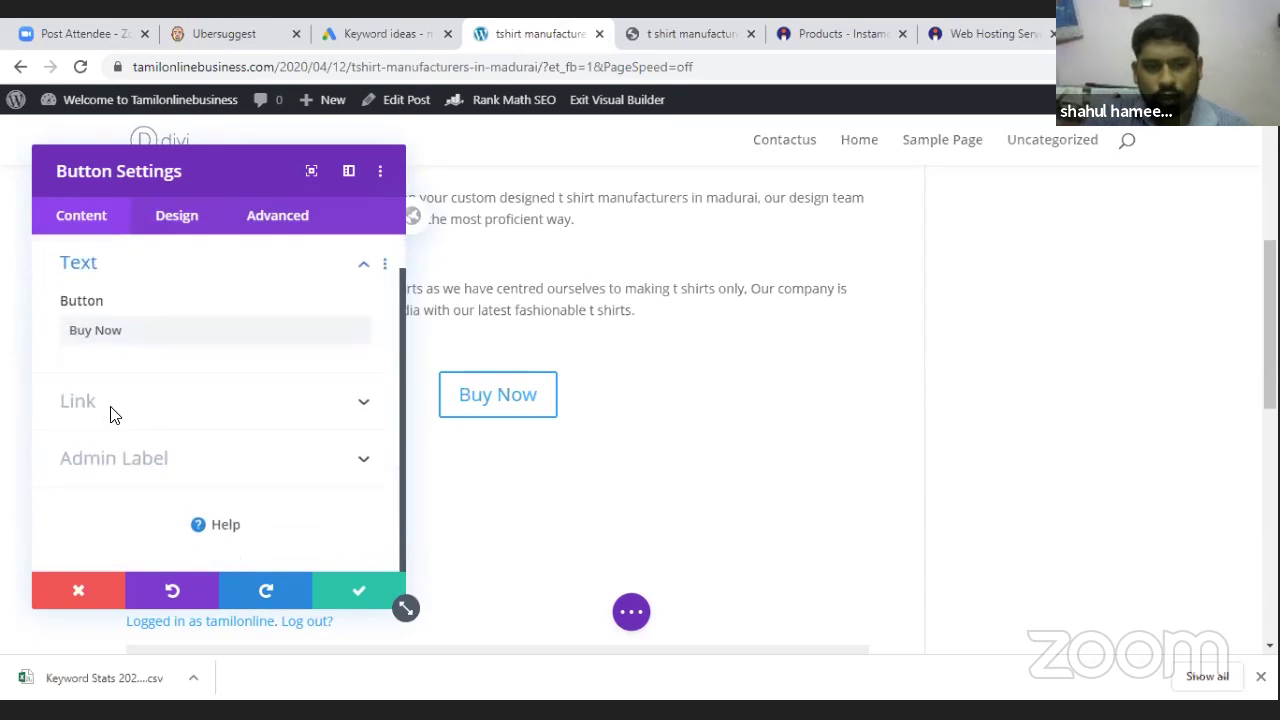
left_click(109, 412)
left_click(253, 413)
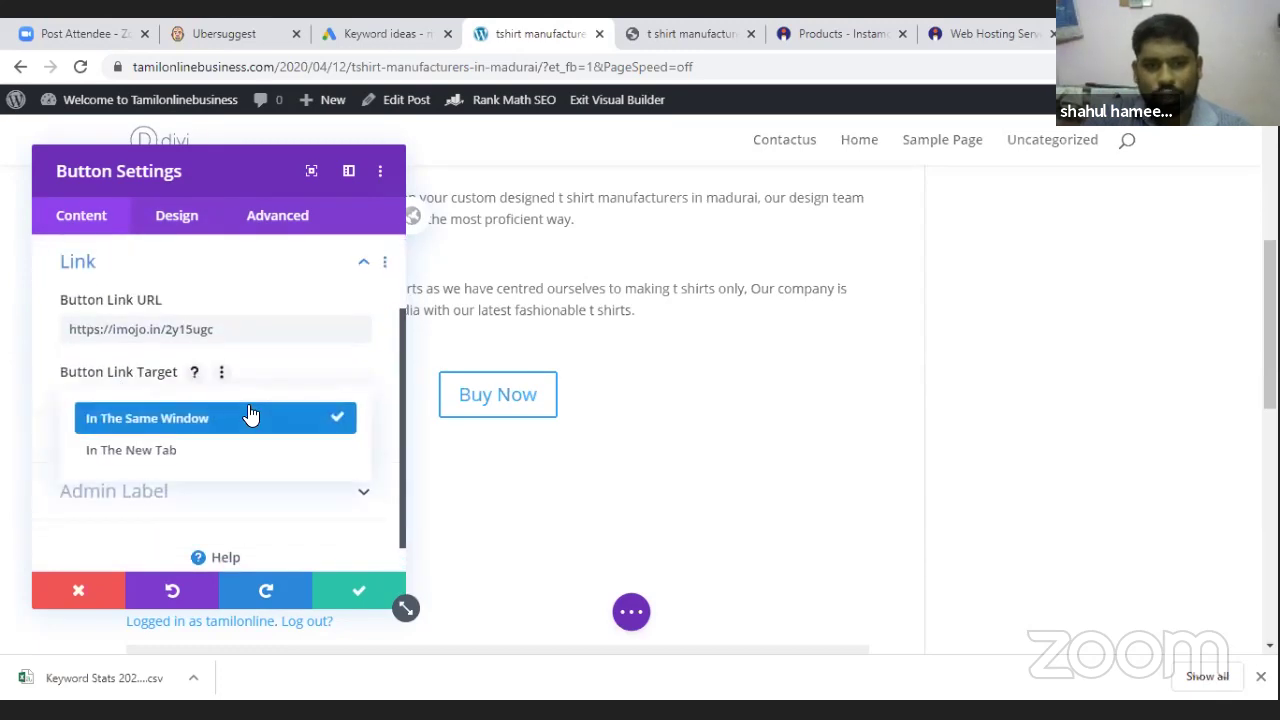
left_click(274, 518)
Step: Enable Use Custom Styles for the button in the Design settings
left_click(183, 225)
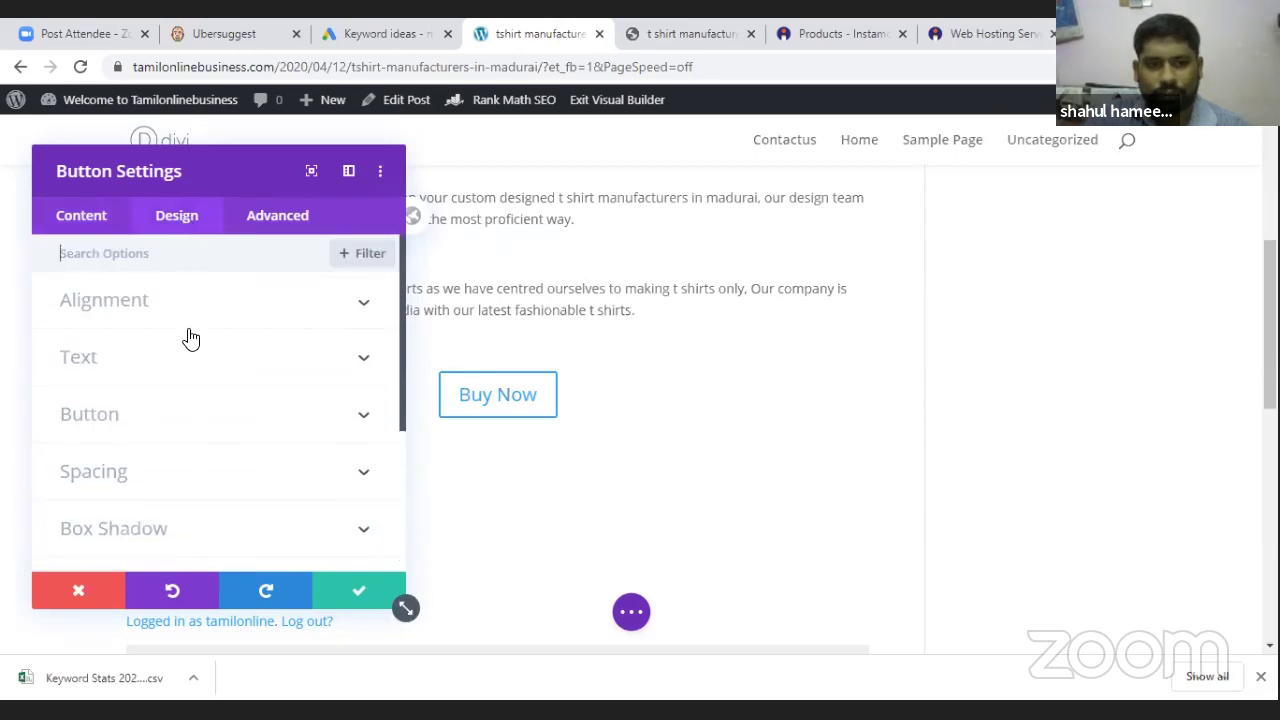
left_click(134, 303)
scroll(185, 370, "down", 1)
scroll(185, 370, "down", 1)
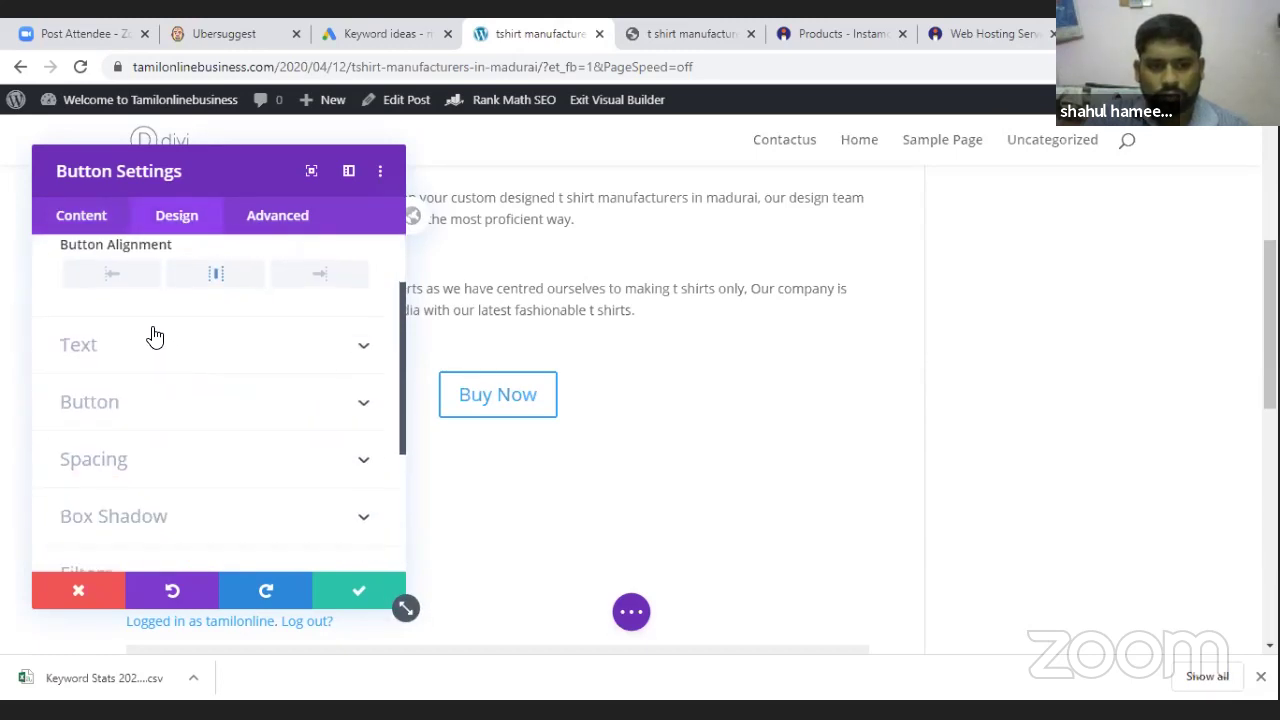
left_click(153, 342)
left_click(152, 408)
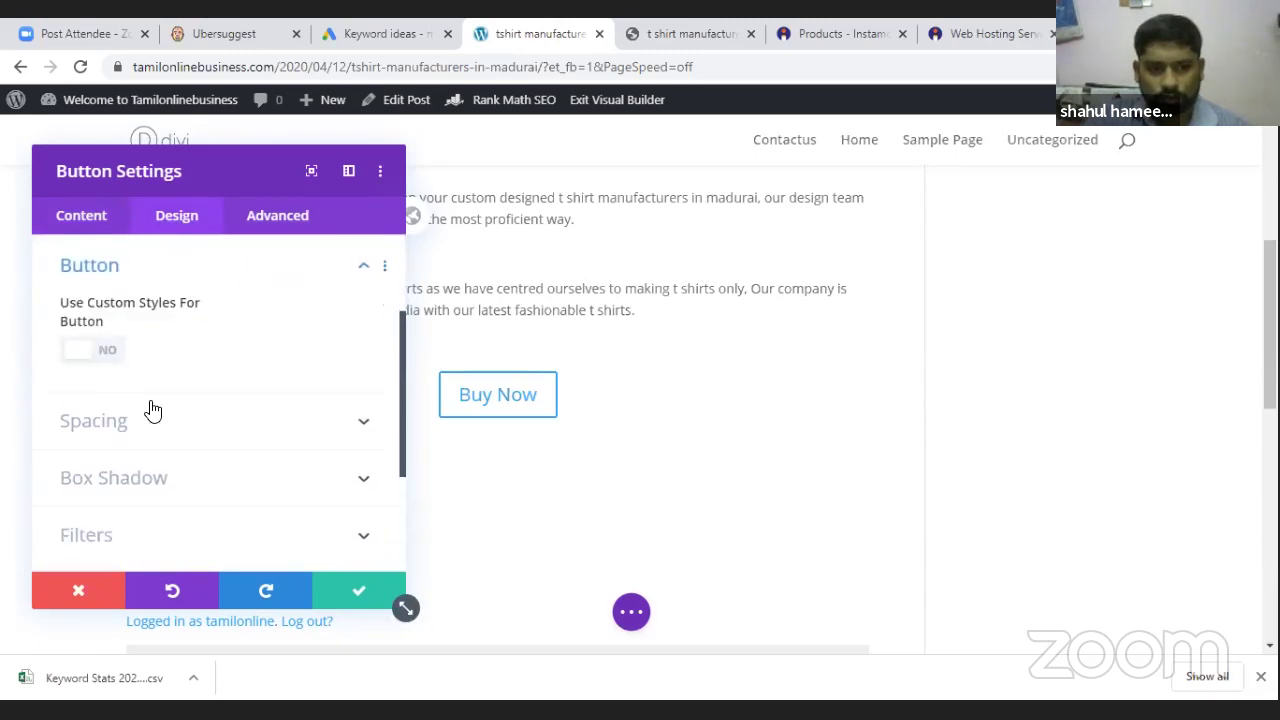
left_click(100, 348)
left_click(103, 348)
left_click(105, 350)
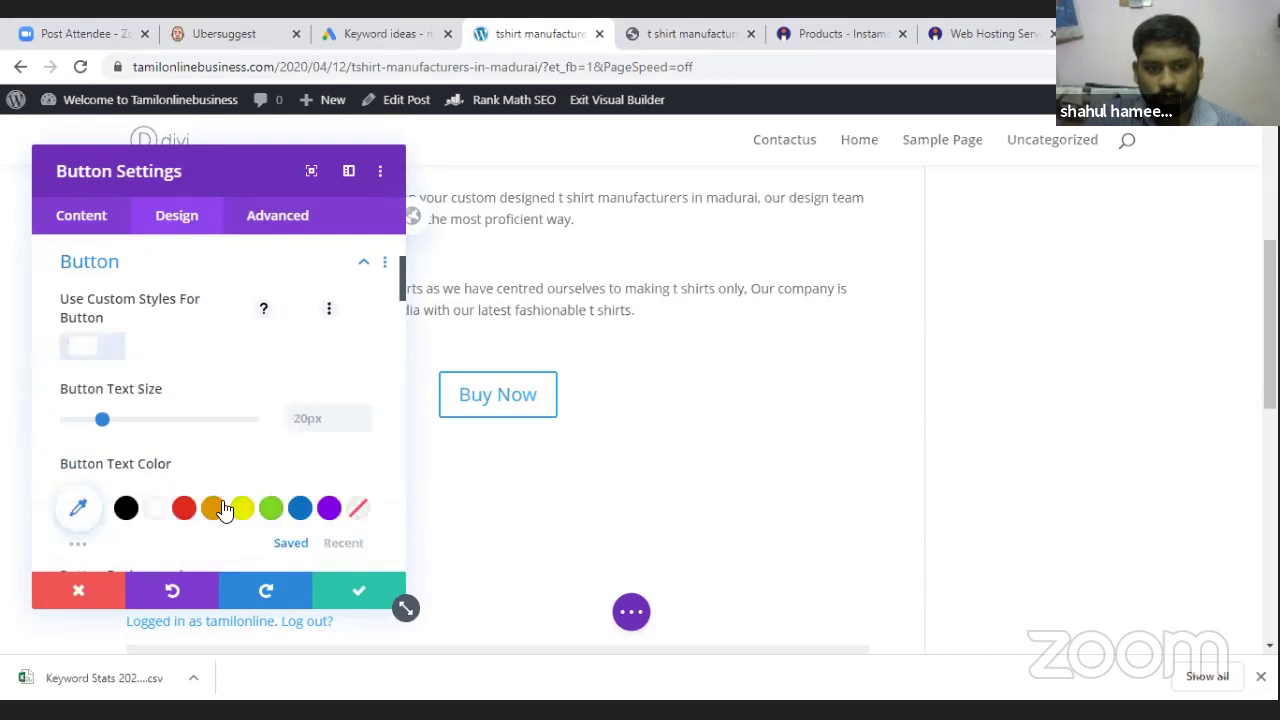
scroll(202, 476, "down", 3)
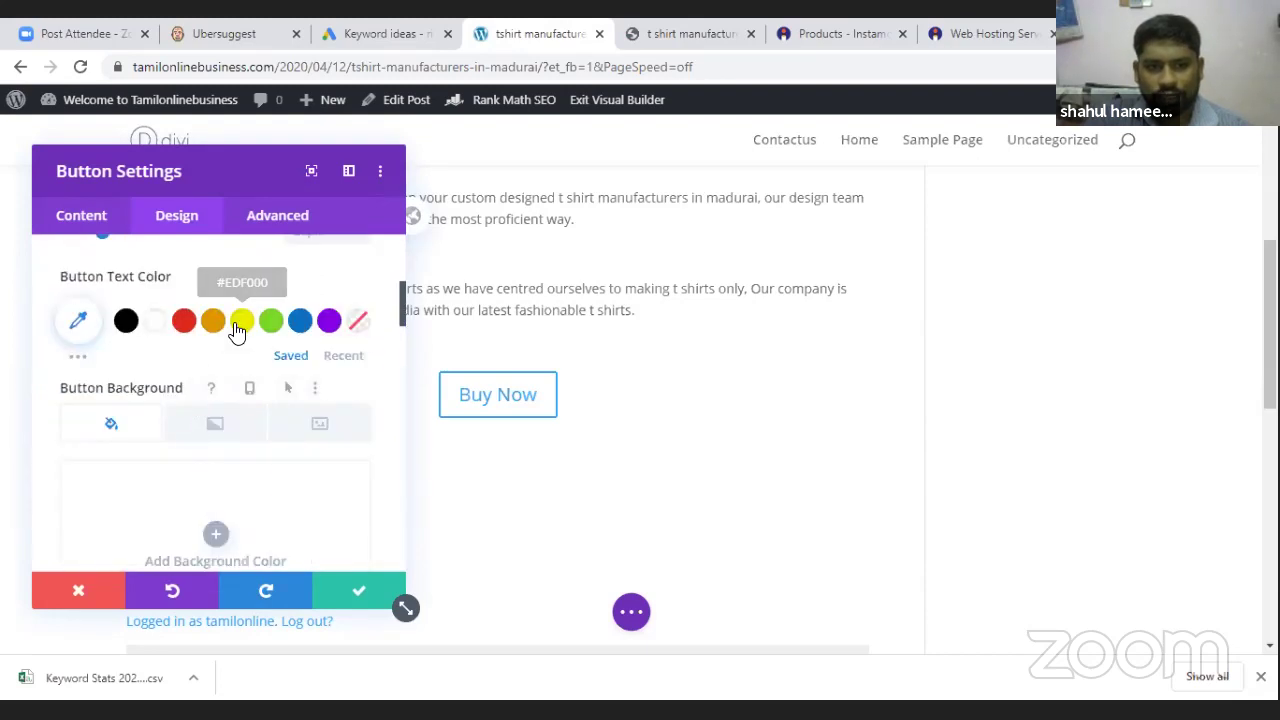
Step: Try yellow and blue text, then give the button a solid red background
left_click(240, 328)
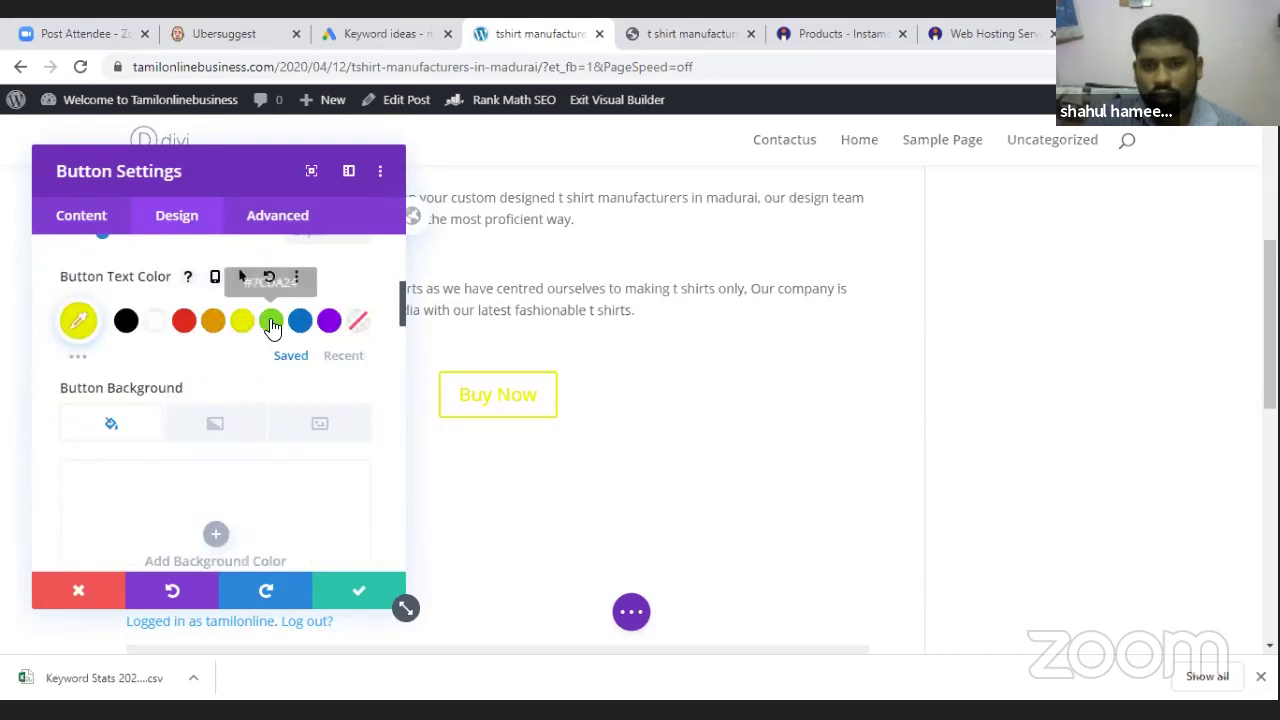
left_click(309, 324)
scroll(209, 417, "down", 2)
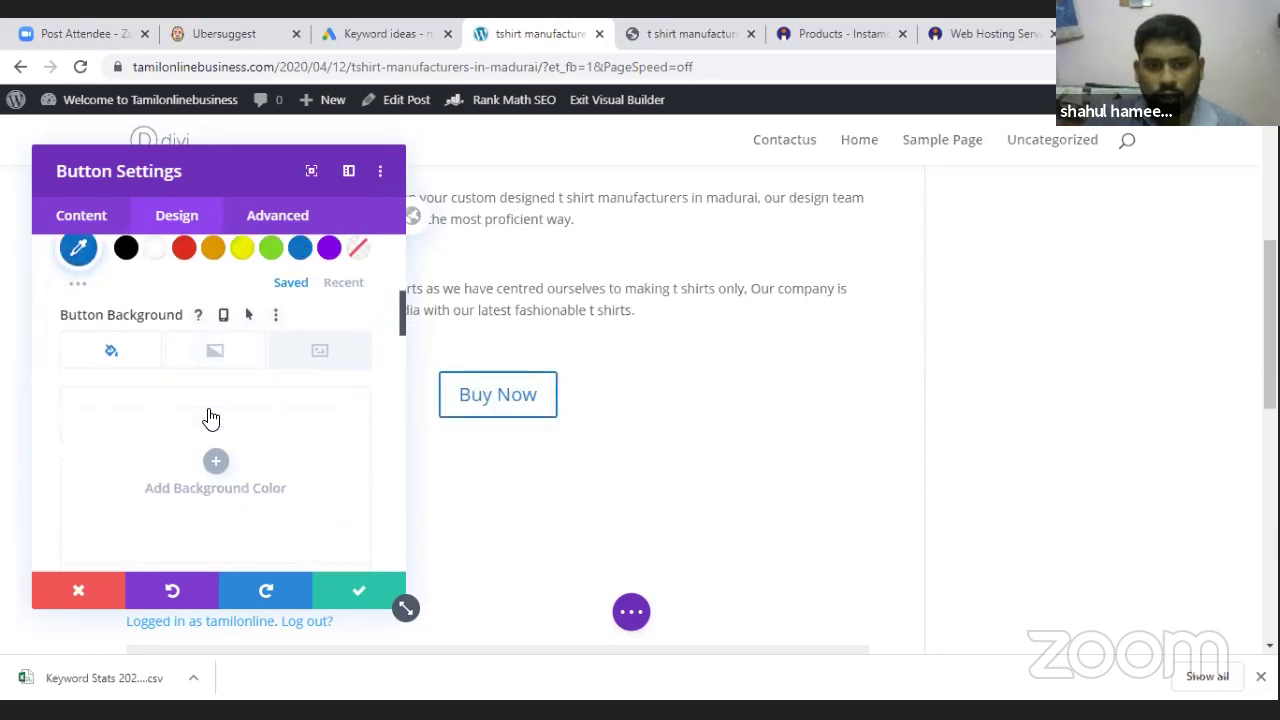
left_click(210, 332)
left_click(111, 331)
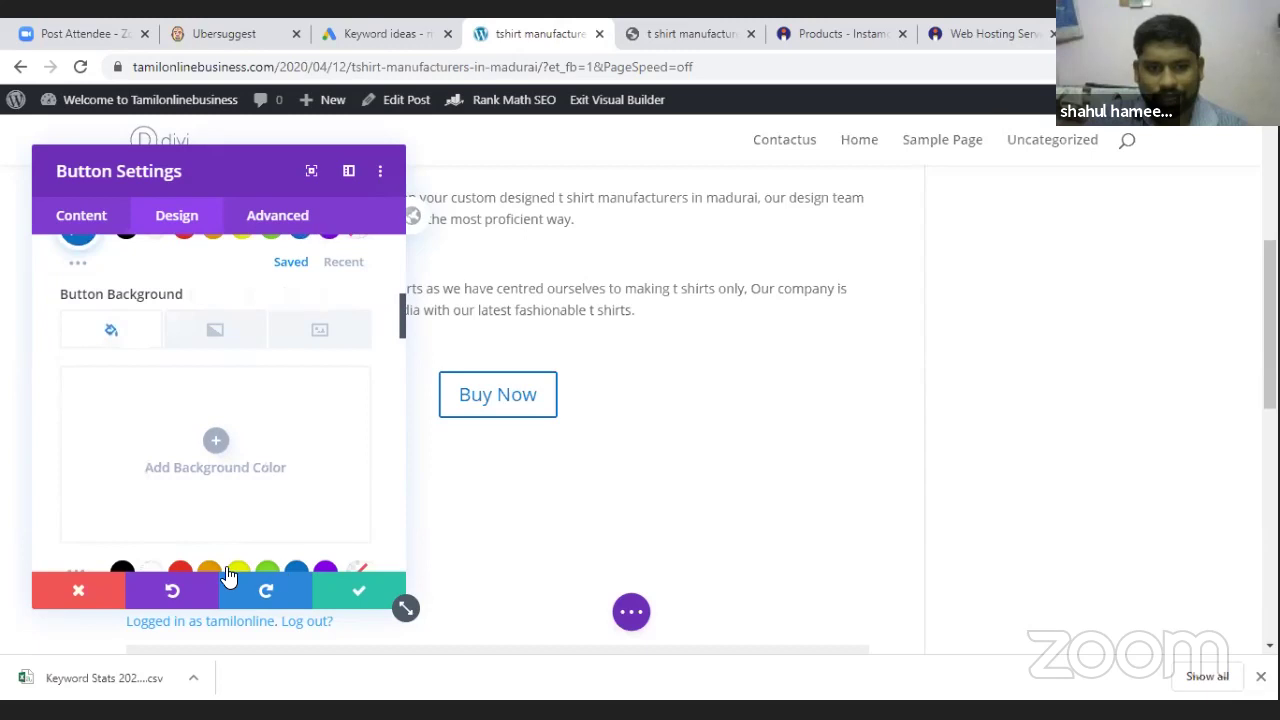
left_click(207, 570)
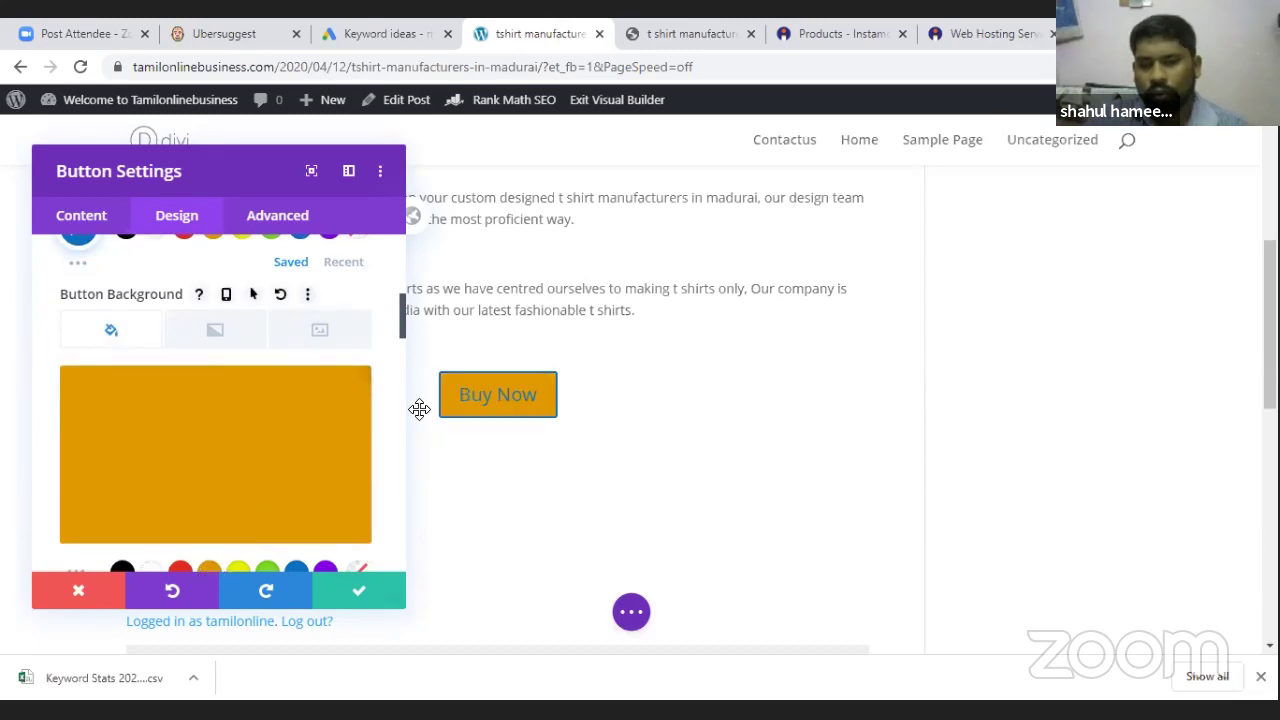
scroll(335, 405, "down", 1)
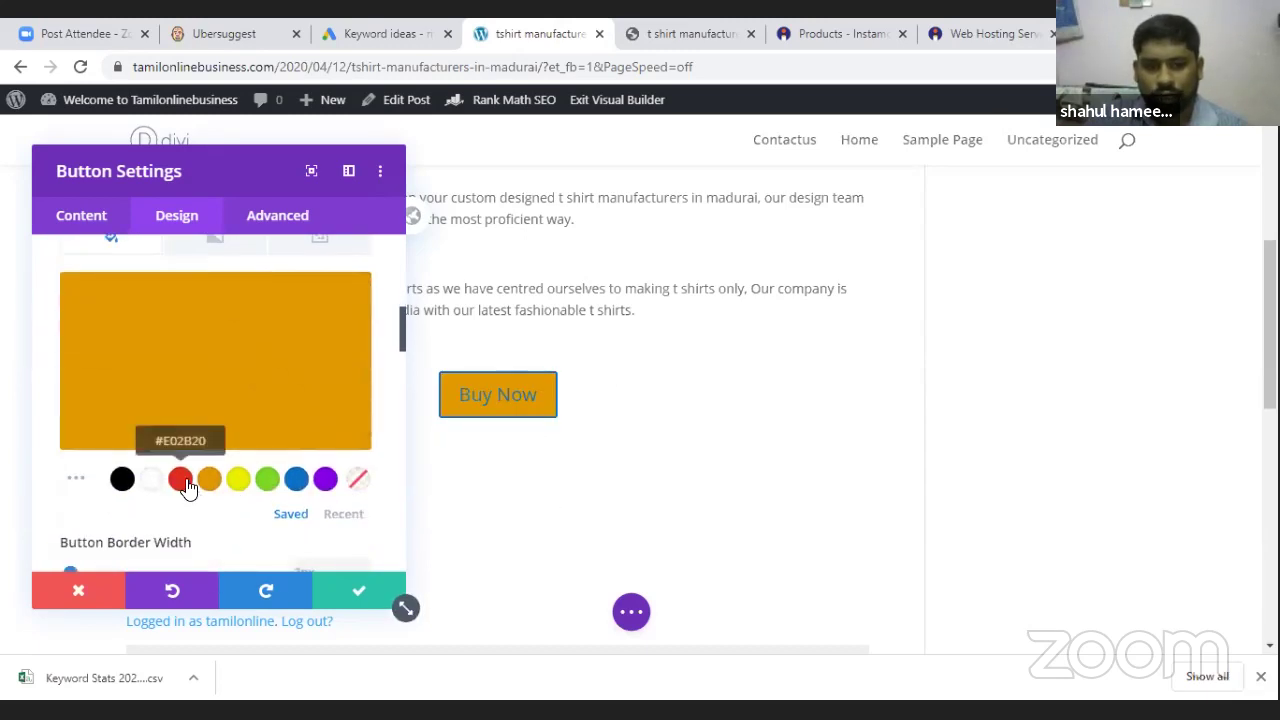
left_click(180, 479)
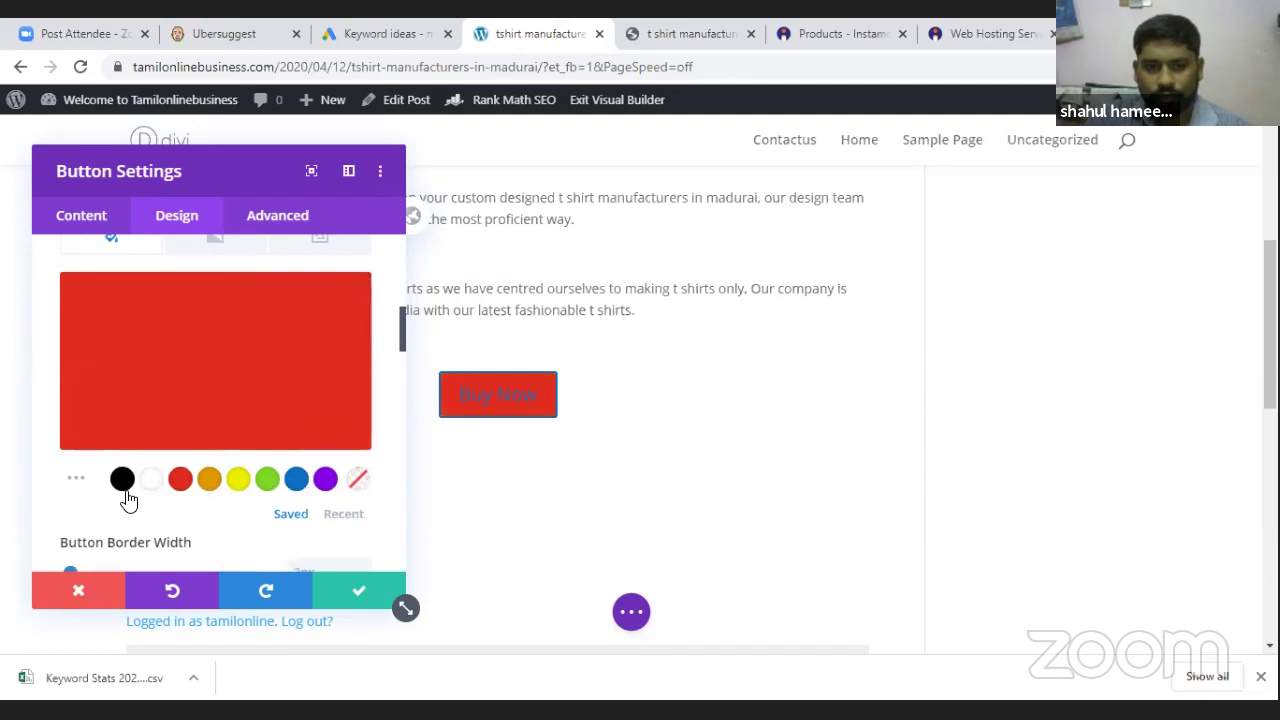
Step: Make the Buy Now text white and save the button settings
scroll(200, 500, "down", 1)
scroll(286, 545, "down", 1)
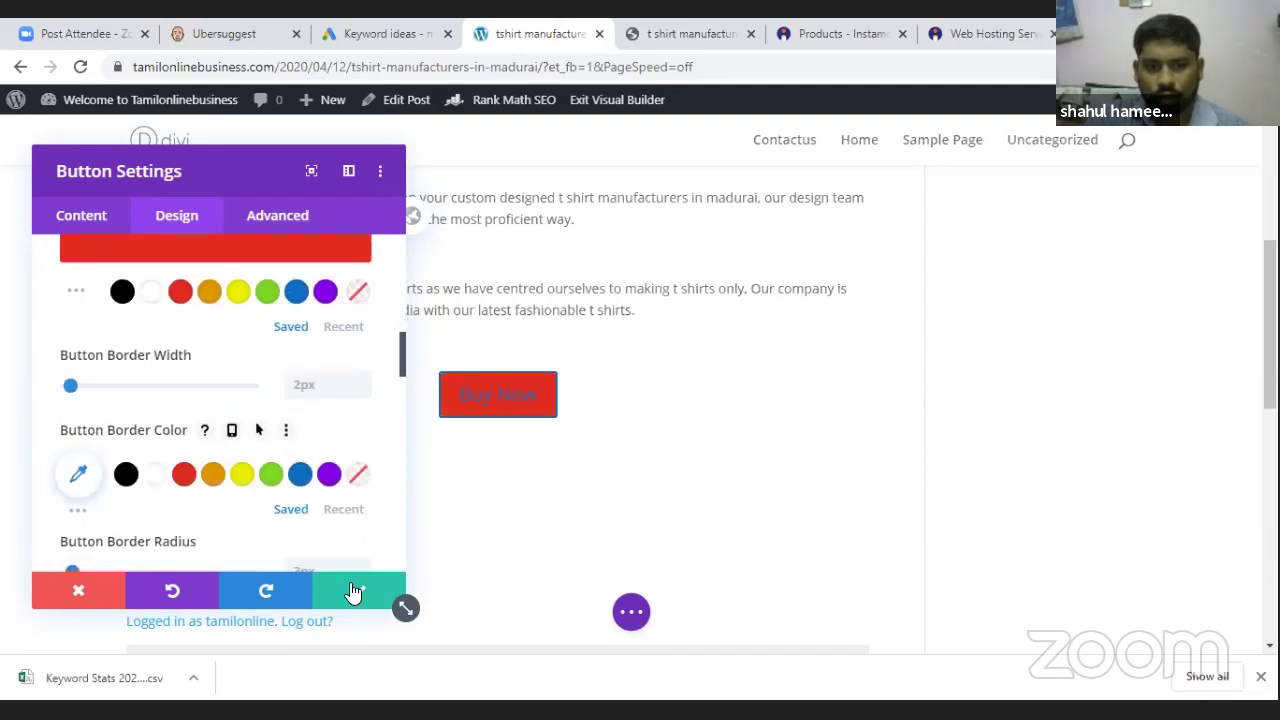
scroll(335, 485, "up", 5)
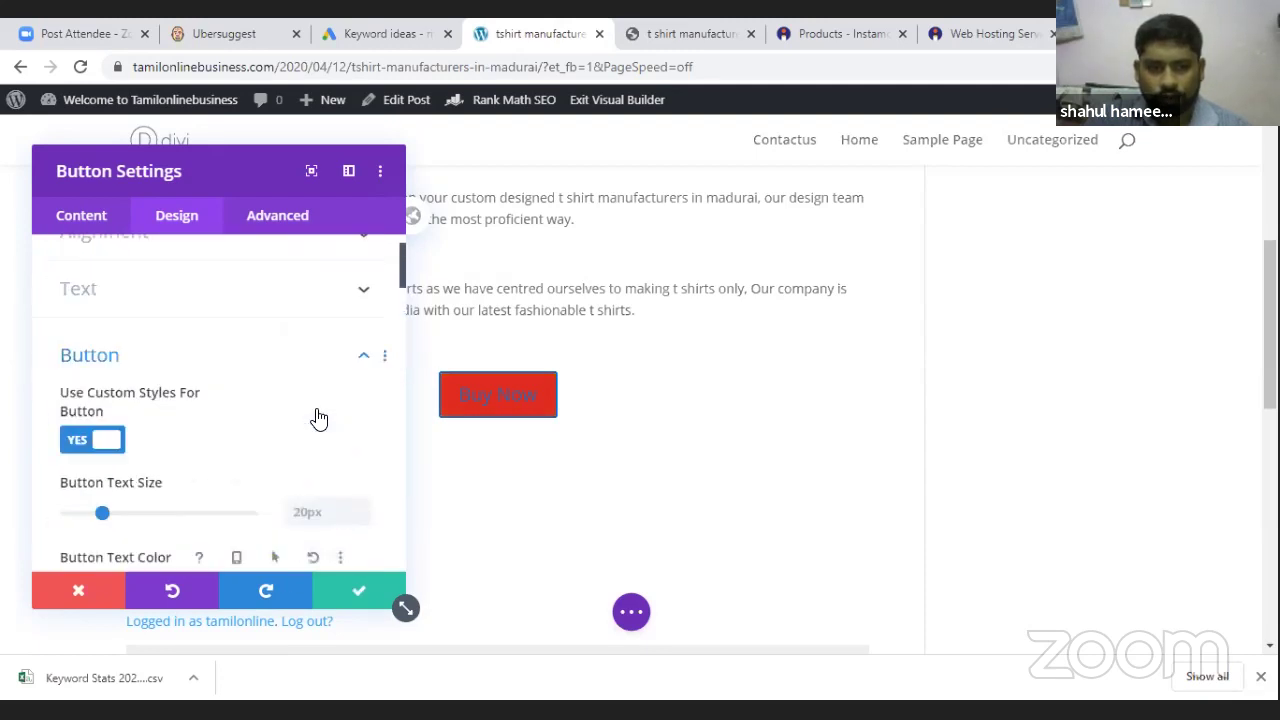
scroll(267, 469, "down", 1)
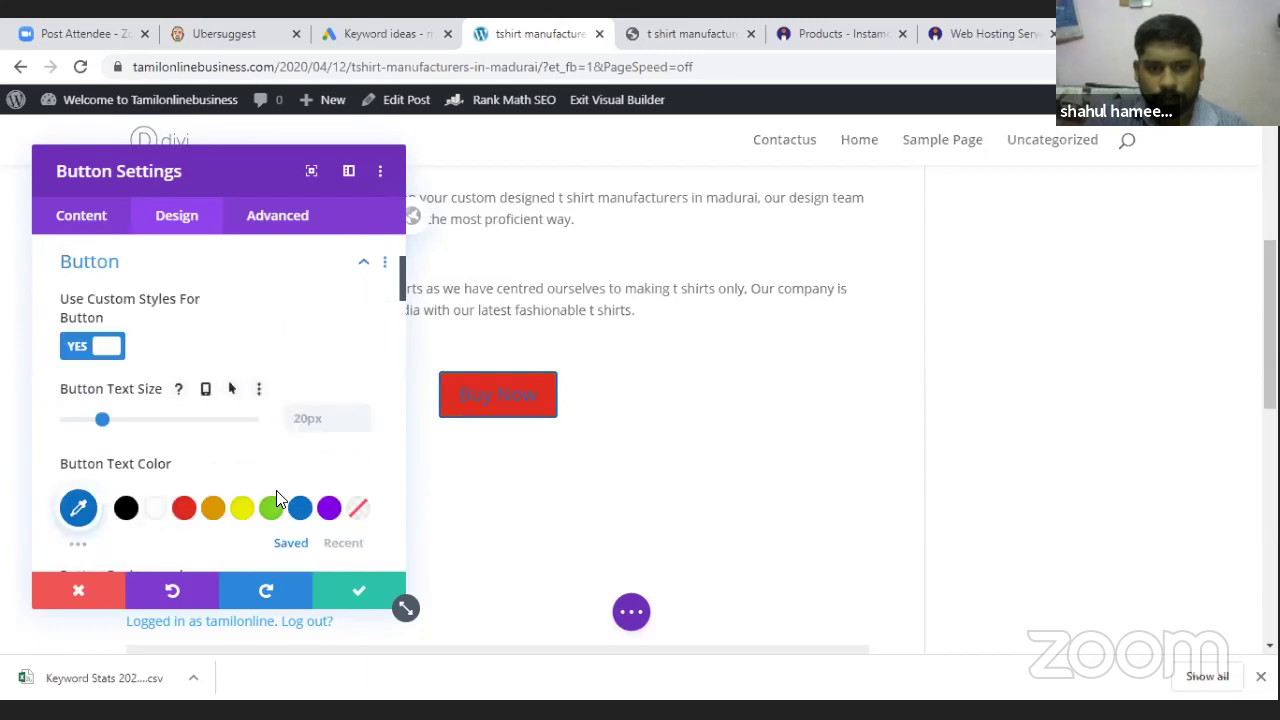
left_click(155, 512)
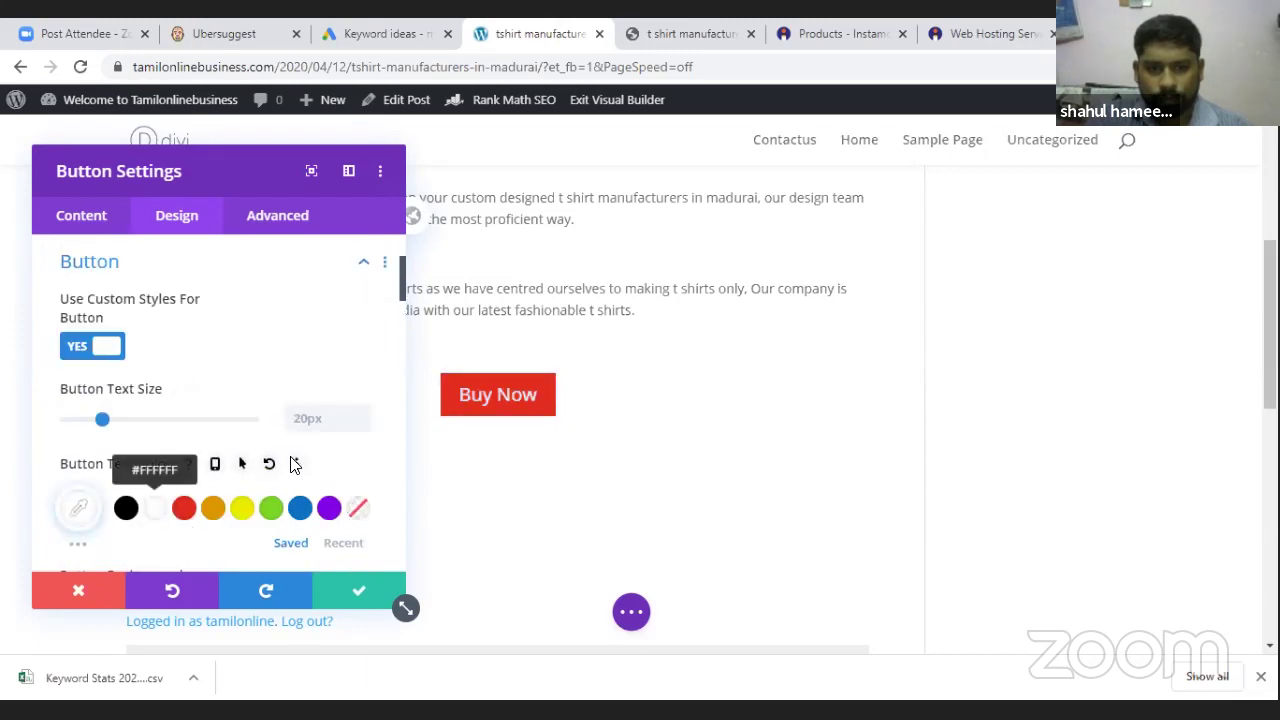
left_click(366, 590)
Step: Exit the Divi Visual Builder to view the live post
scroll(546, 451, "up", 1)
scroll(549, 453, "down", 1)
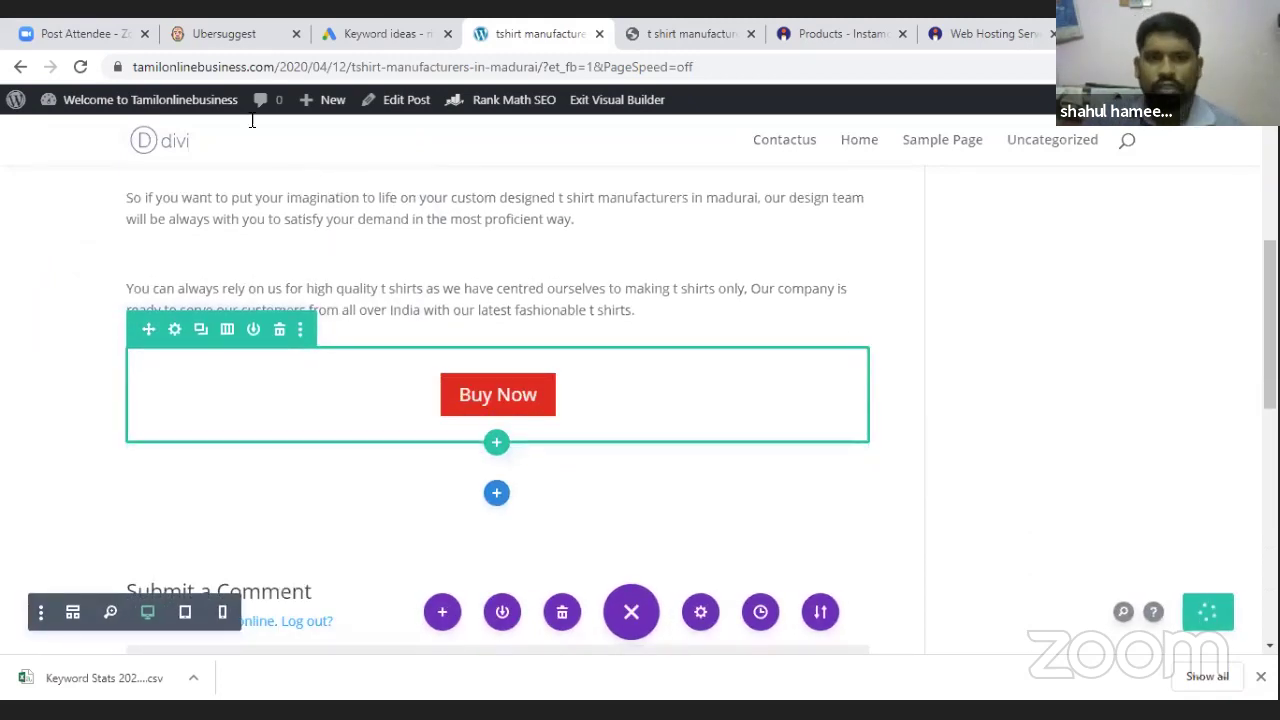
mouse_move(86, 101)
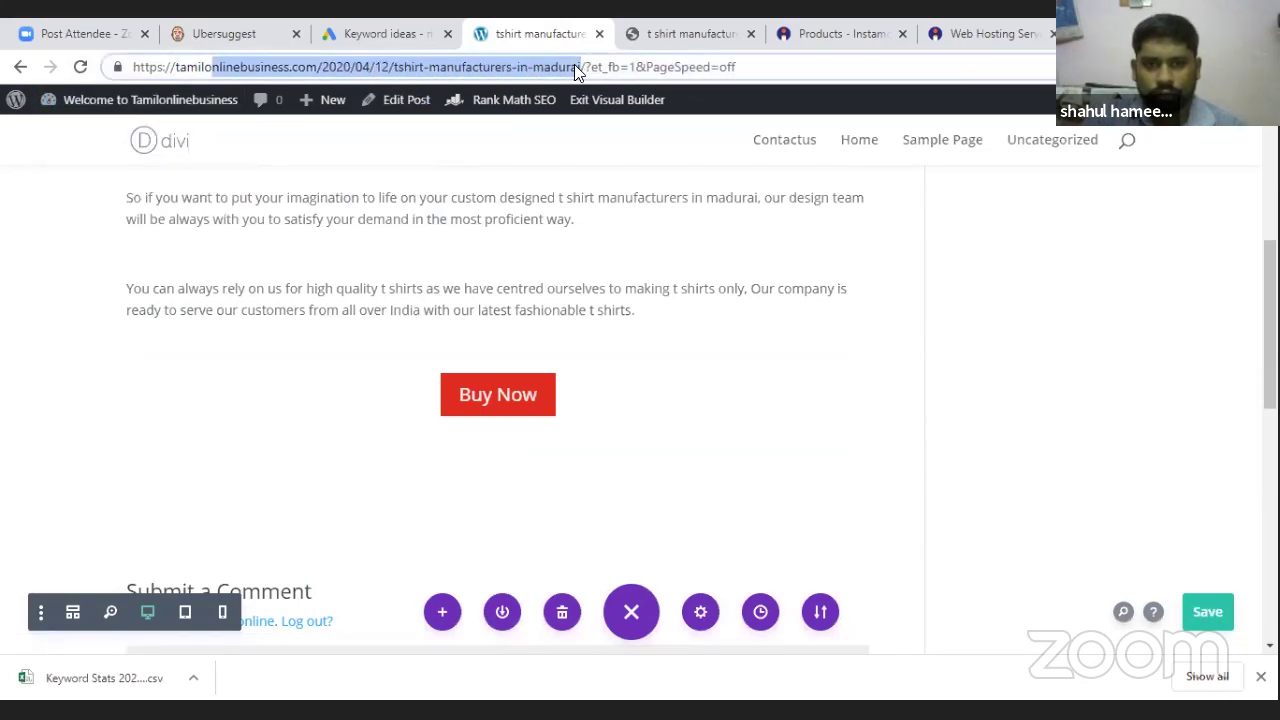
left_click(600, 101)
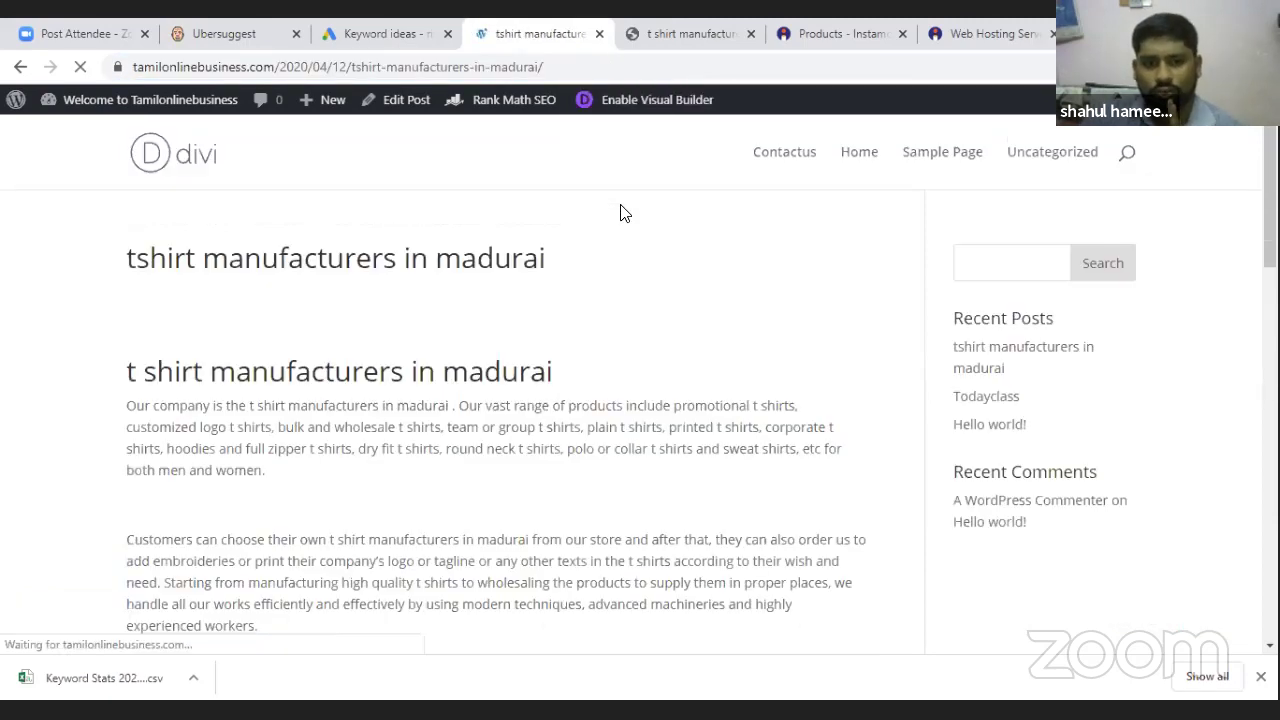
Step: Test that Buy Now opens the Instamojo Web Hosting Server page (₹750), then return to the post
left_click(491, 410)
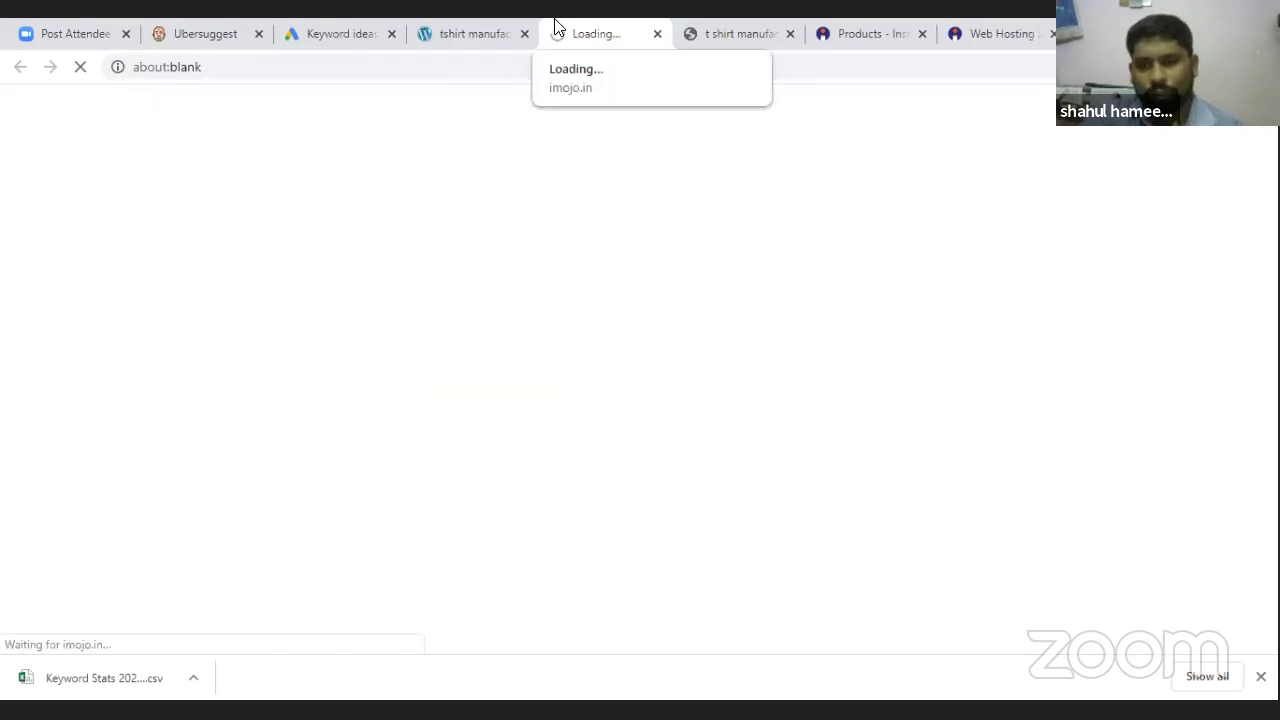
scroll(616, 366, "down", 2)
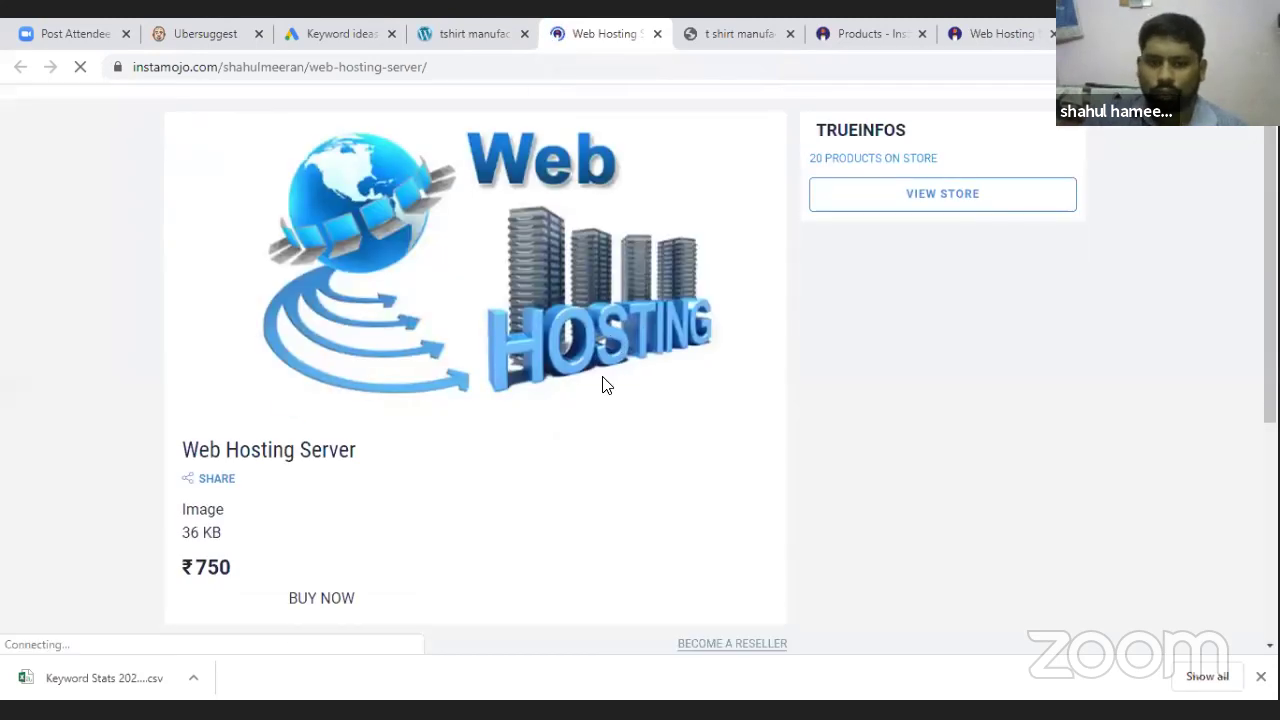
left_click(478, 28)
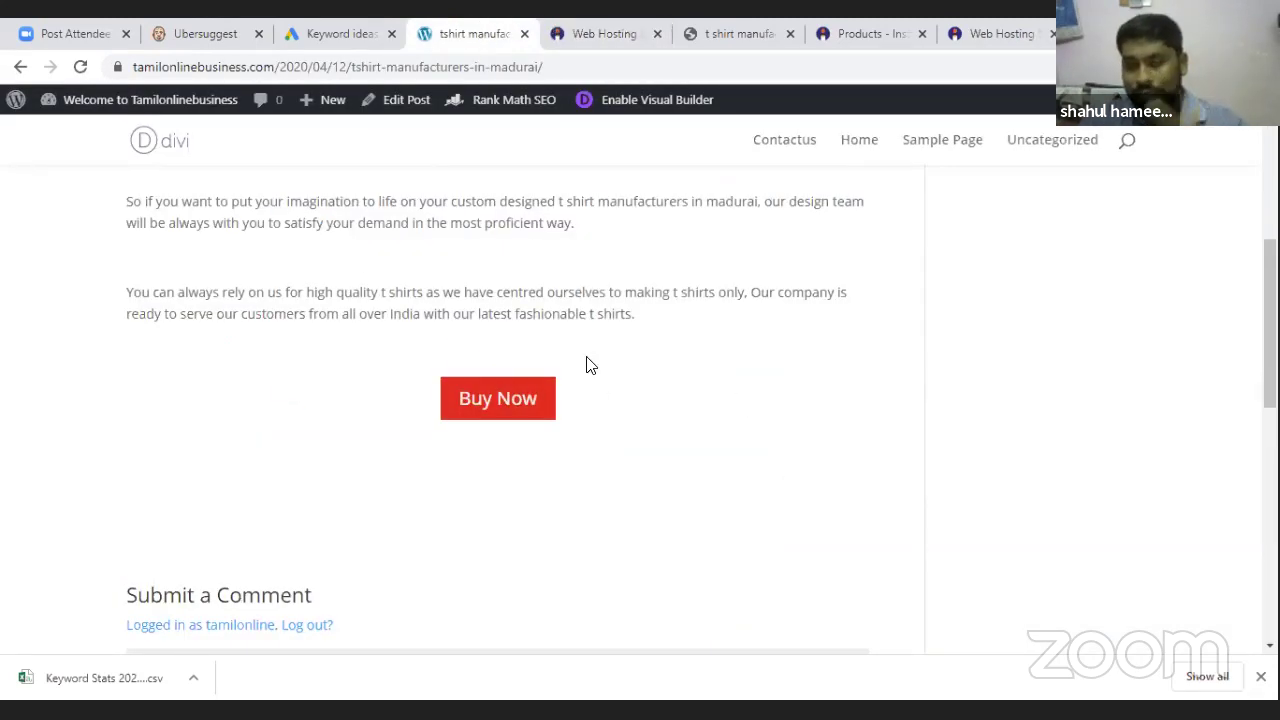
scroll(494, 360, "up", 1)
scroll(490, 320, "up", 3)
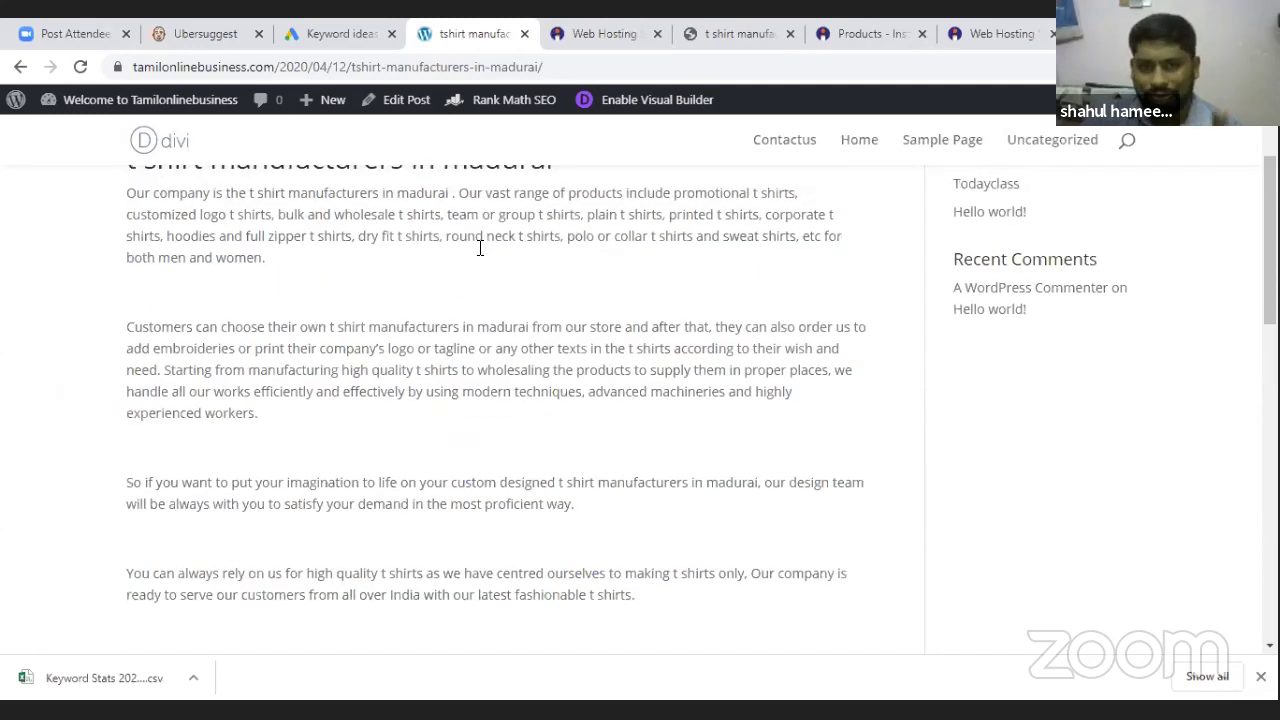
scroll(480, 252, "up", 1)
scroll(478, 280, "down", 4)
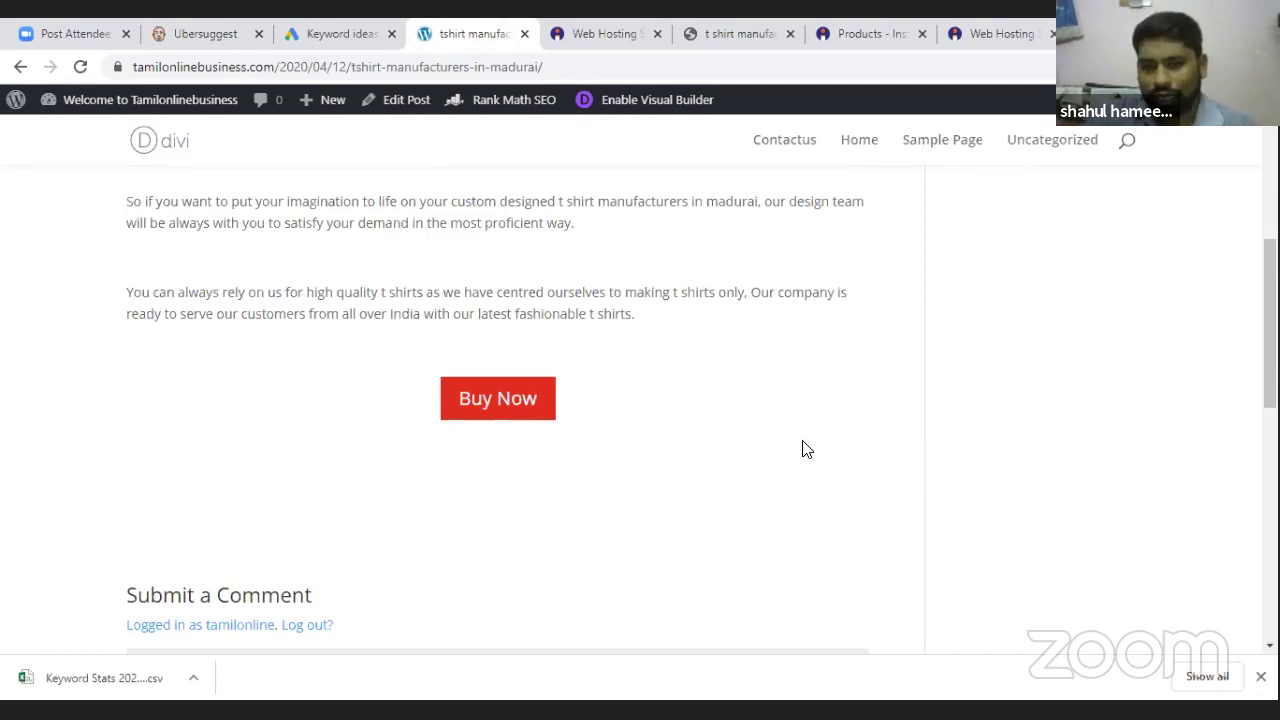
scroll(807, 449, "up", 5)
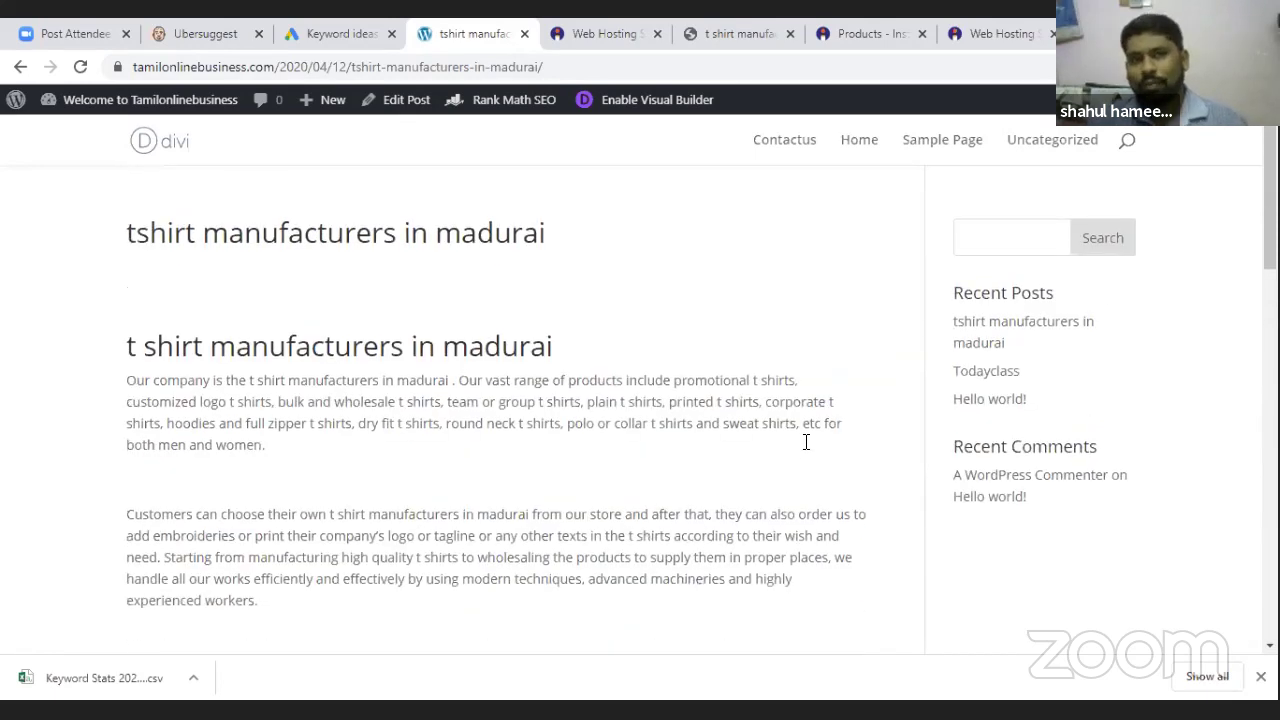
scroll(806, 442, "up", 1)
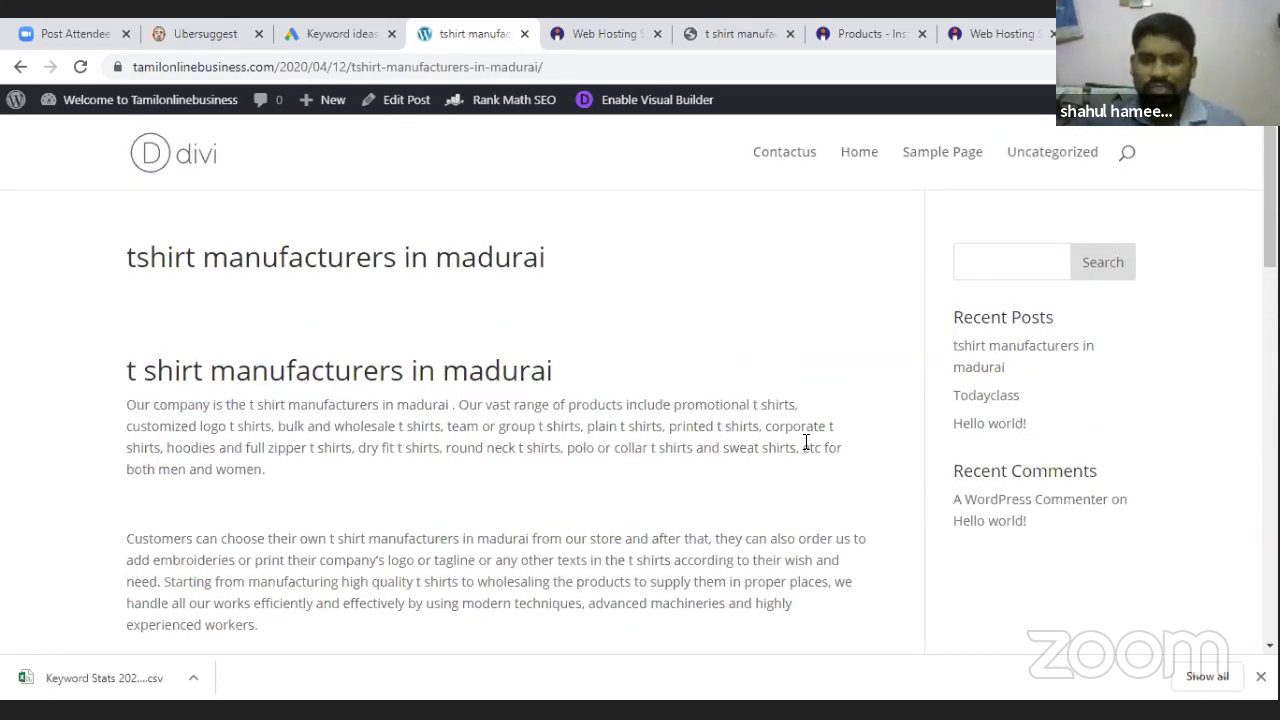
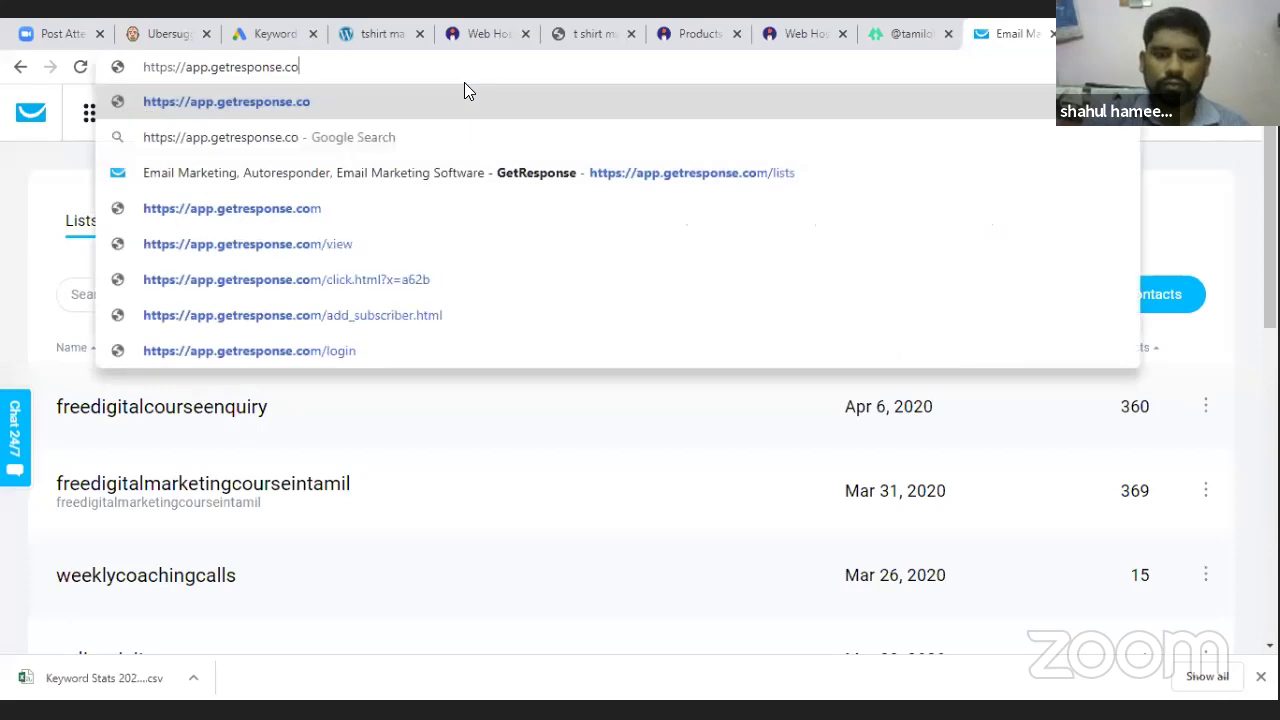
Step: Load the GetResponse Lists page, passing through the dashboard
type("m/")
key("Return")
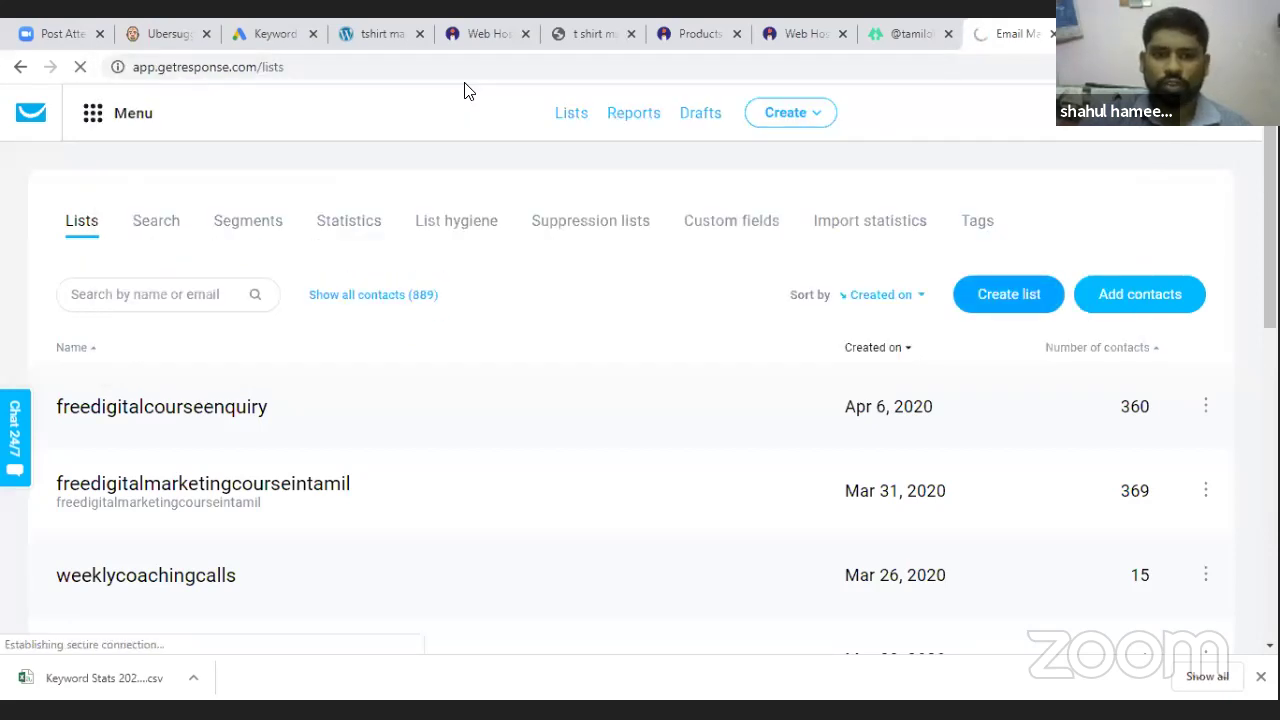
left_click(31, 114)
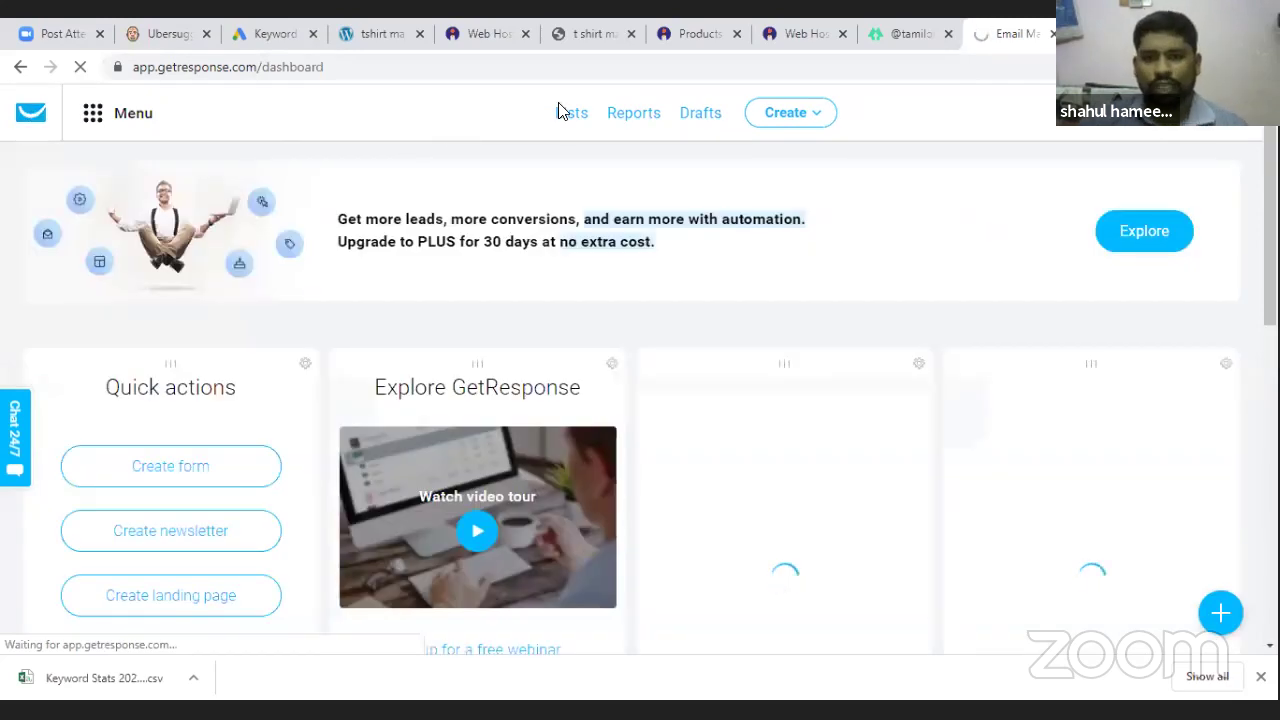
left_click(578, 114)
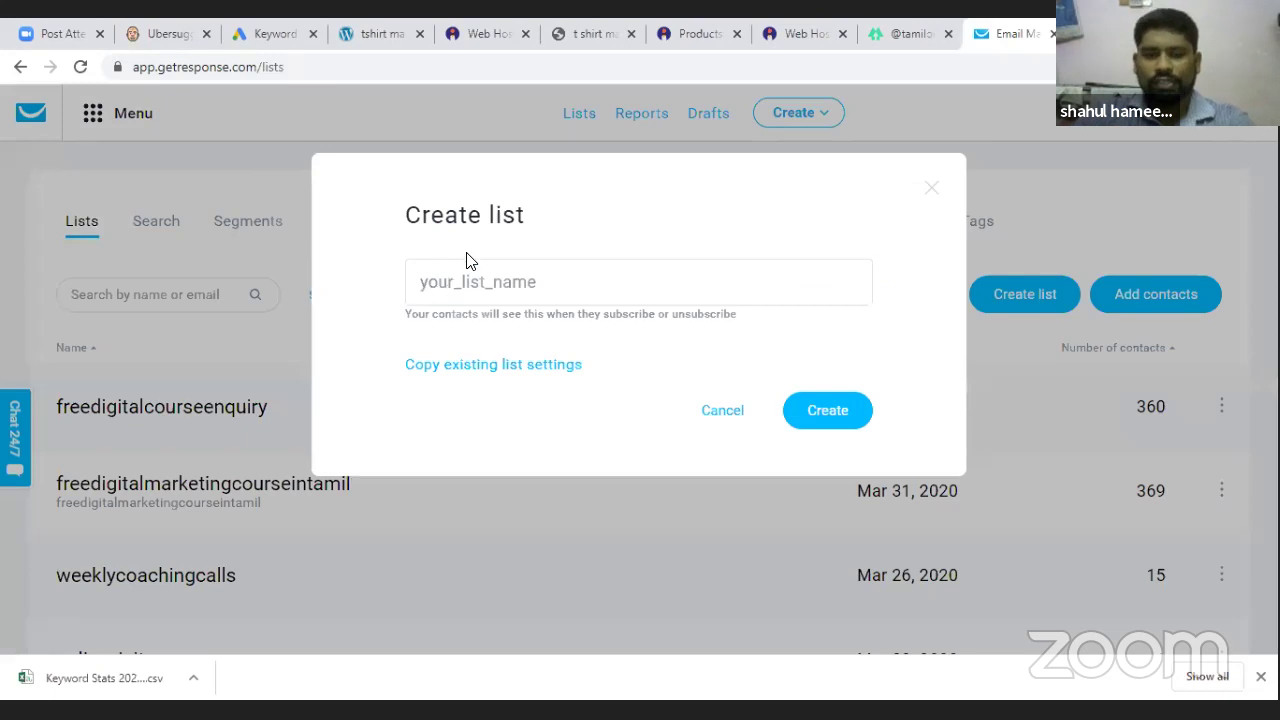
Step: Create a new empty contact list named 'tamilonlinebusinessvisitors'
left_click(466, 261)
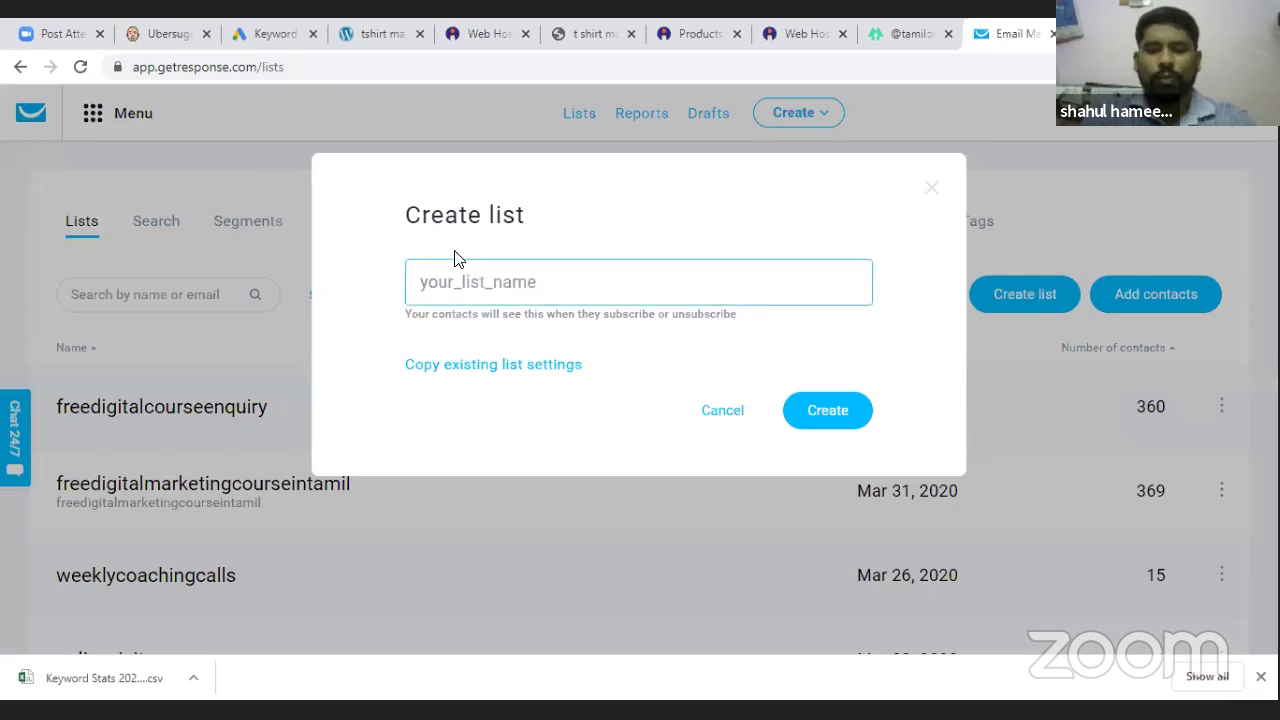
type("tam")
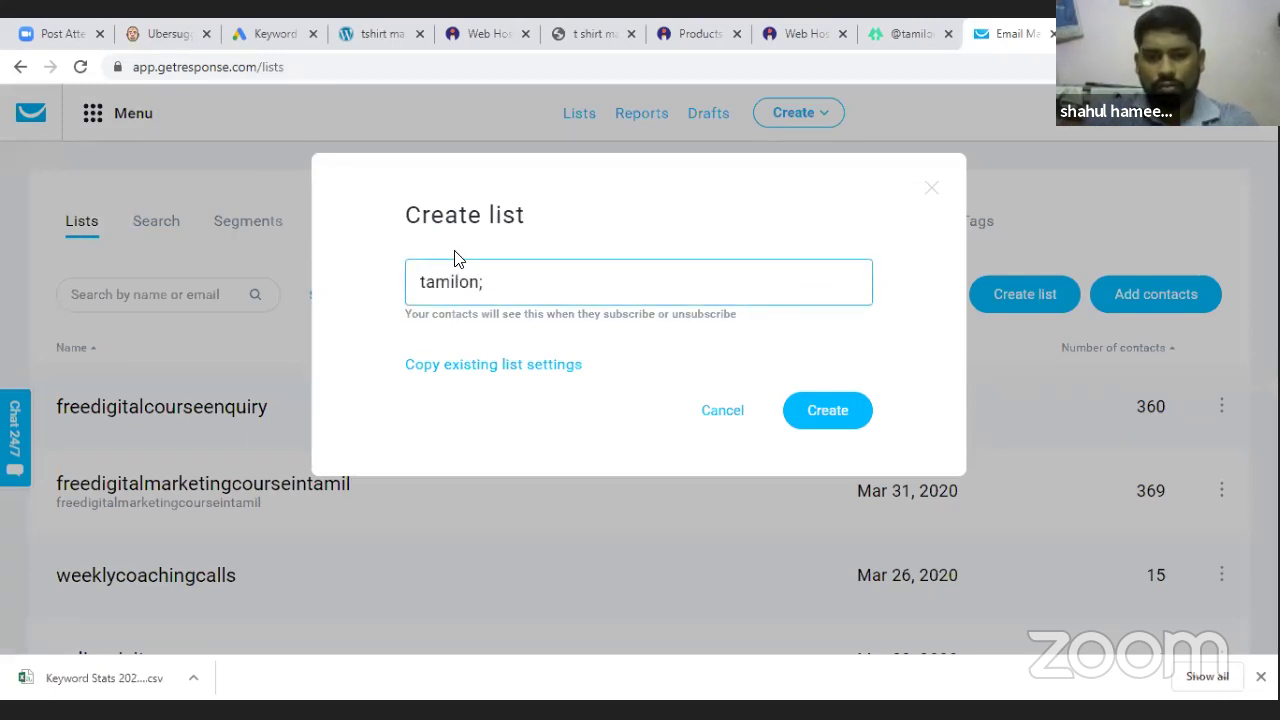
type("ilonlinebusinessvisitorss")
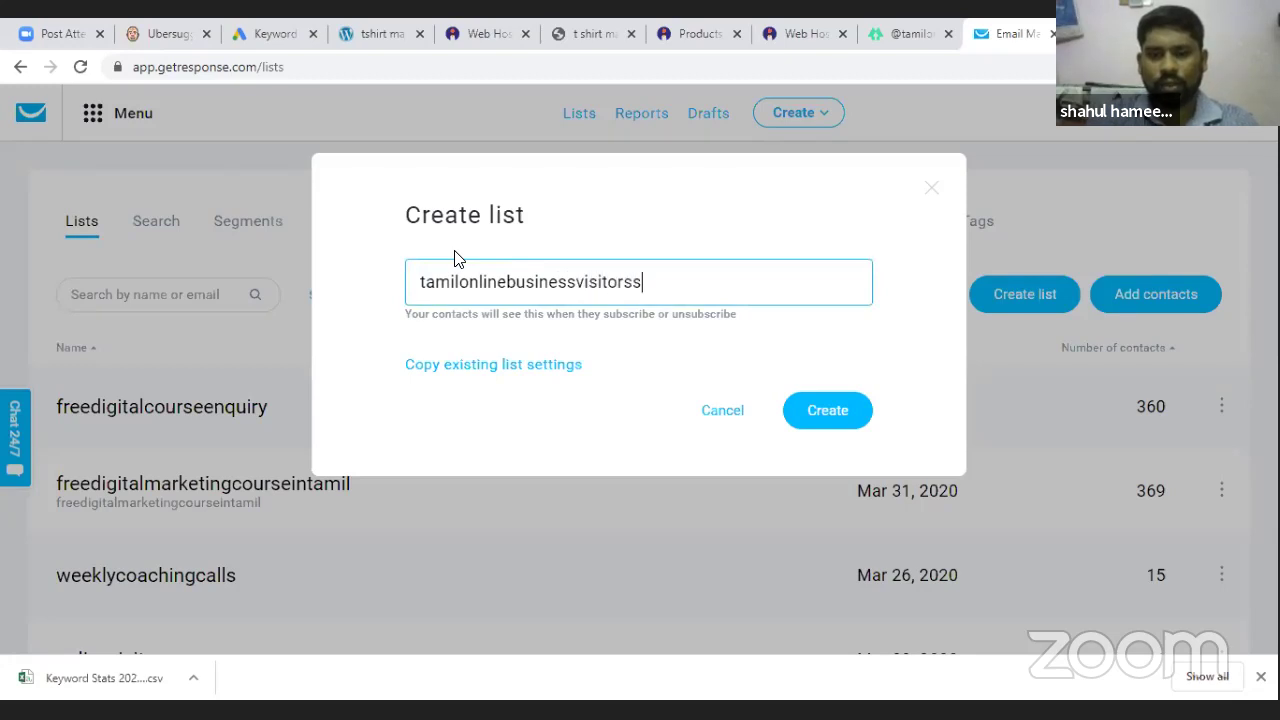
key("BackSpace")
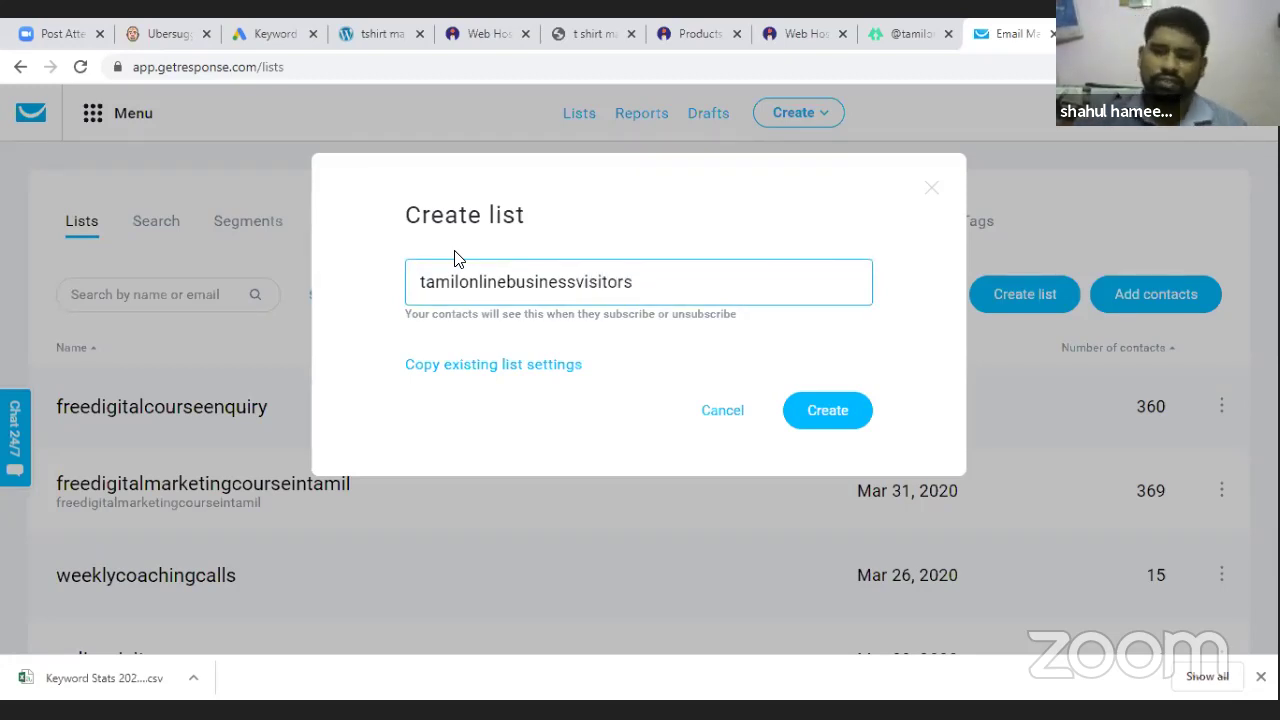
left_click(837, 411)
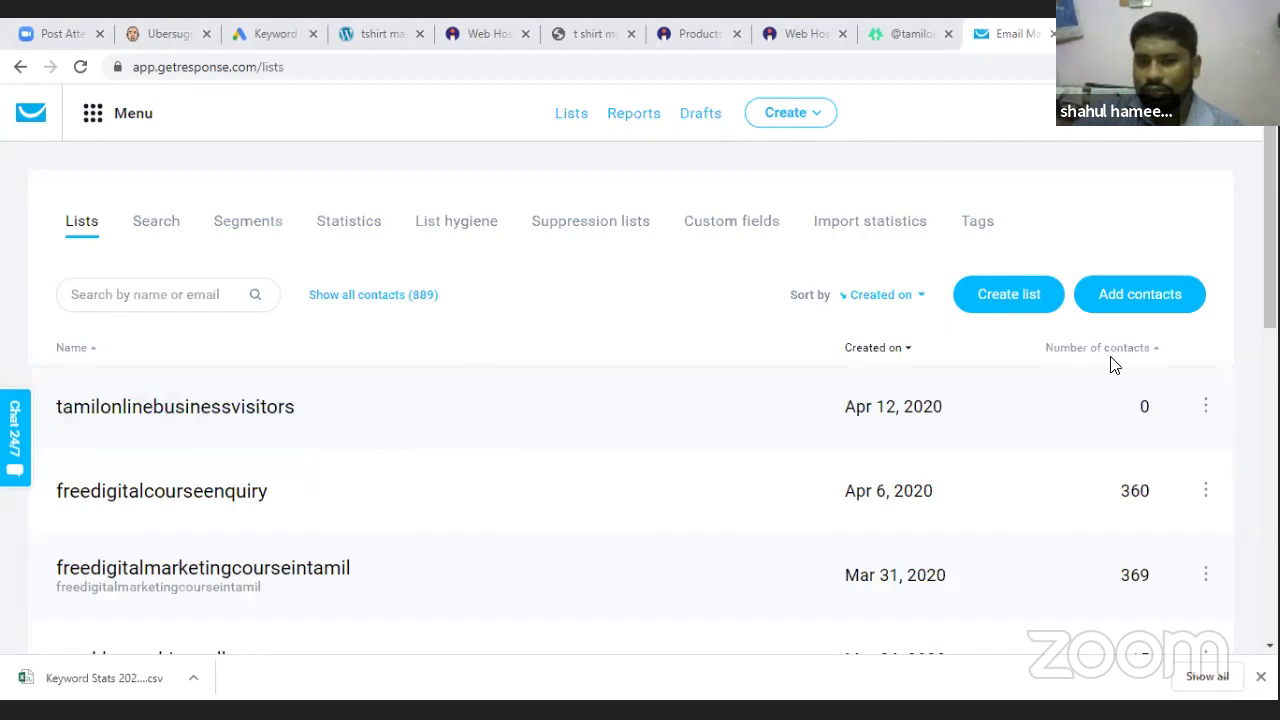
Step: Open the tamilonlinebusinessvisitors list settings and set its category to Agencies
left_click(1206, 406)
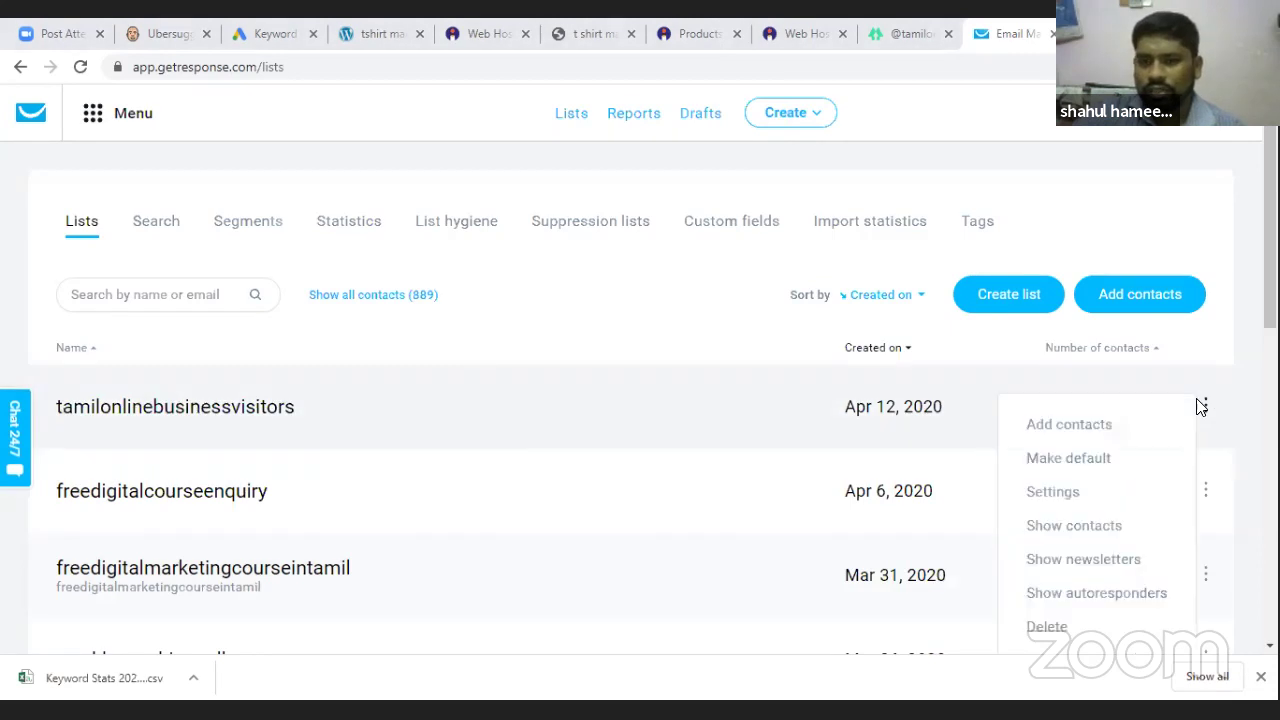
left_click(1019, 455)
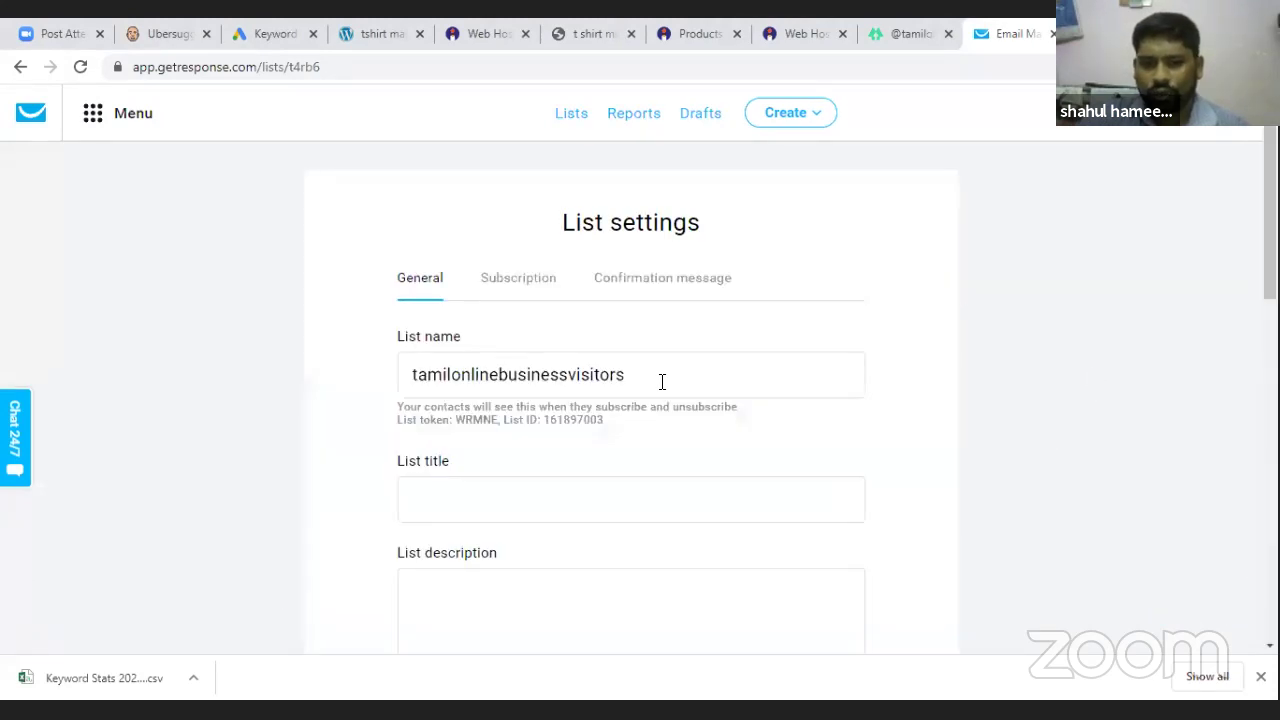
scroll(570, 314, "down", 2)
scroll(570, 312, "down", 1)
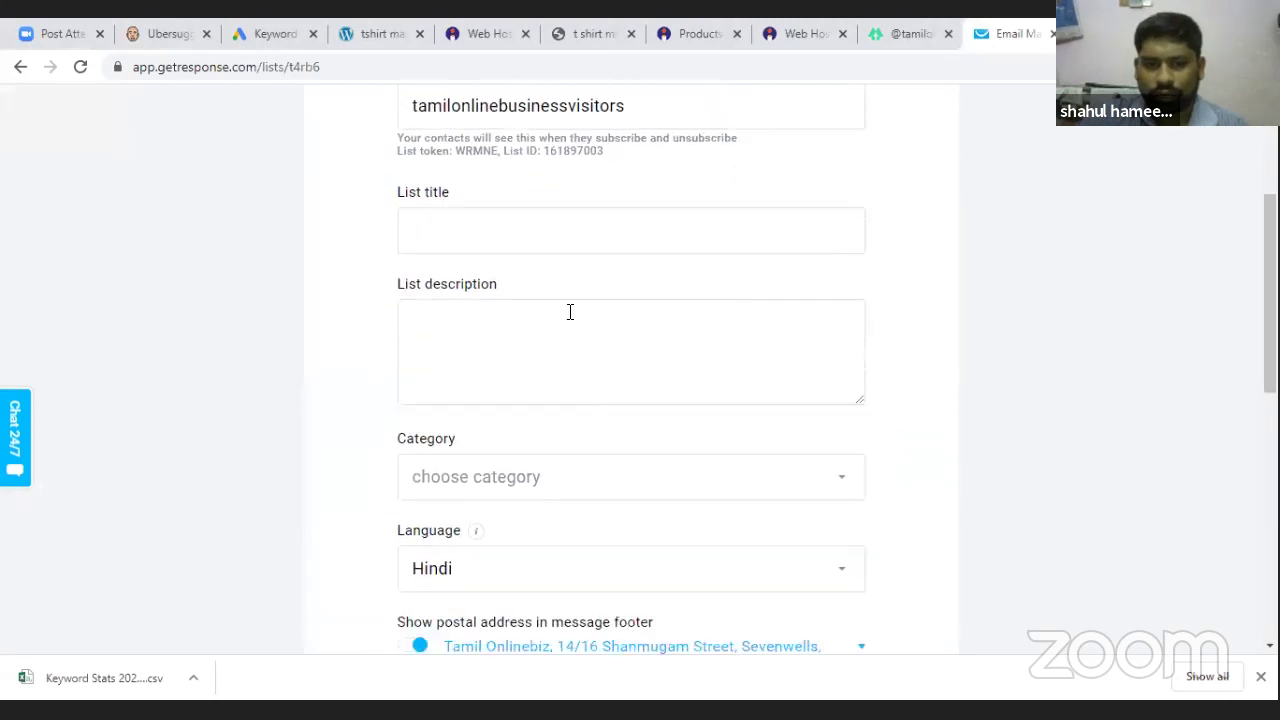
left_click(537, 446)
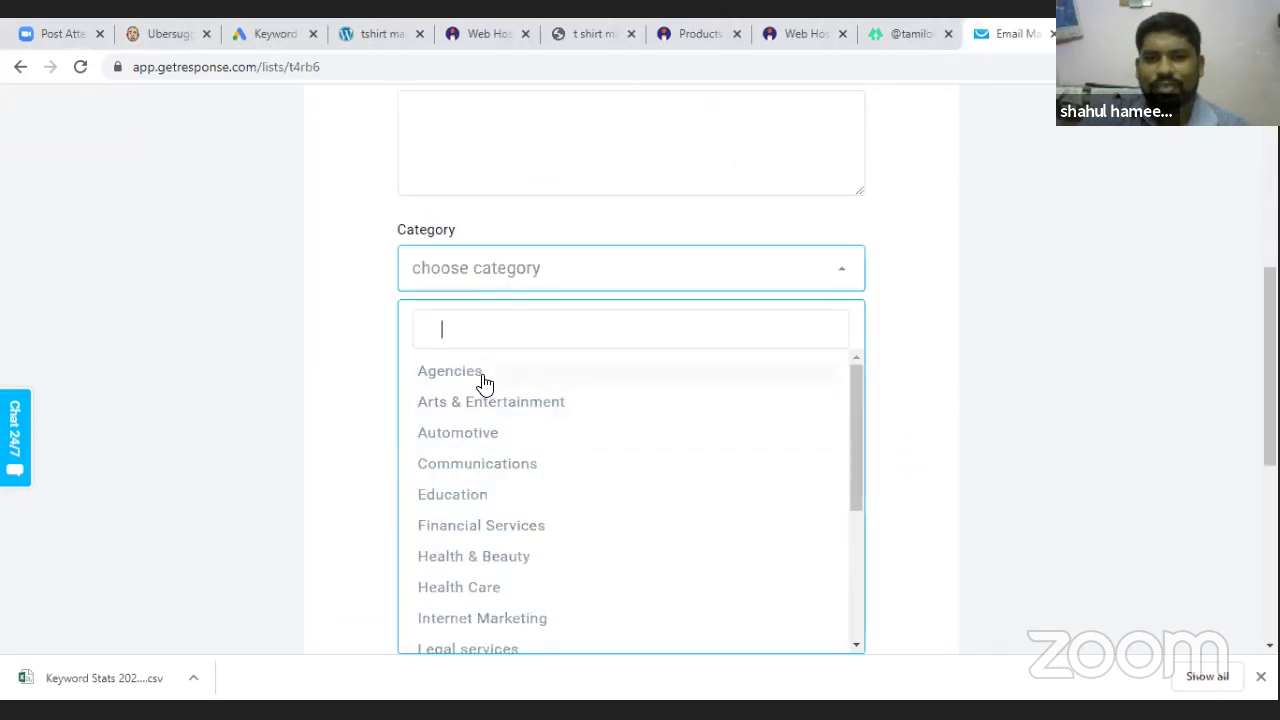
left_click(485, 374)
Step: Set the list language to English and save the general settings
left_click(485, 374)
scroll(489, 389, "down", 3)
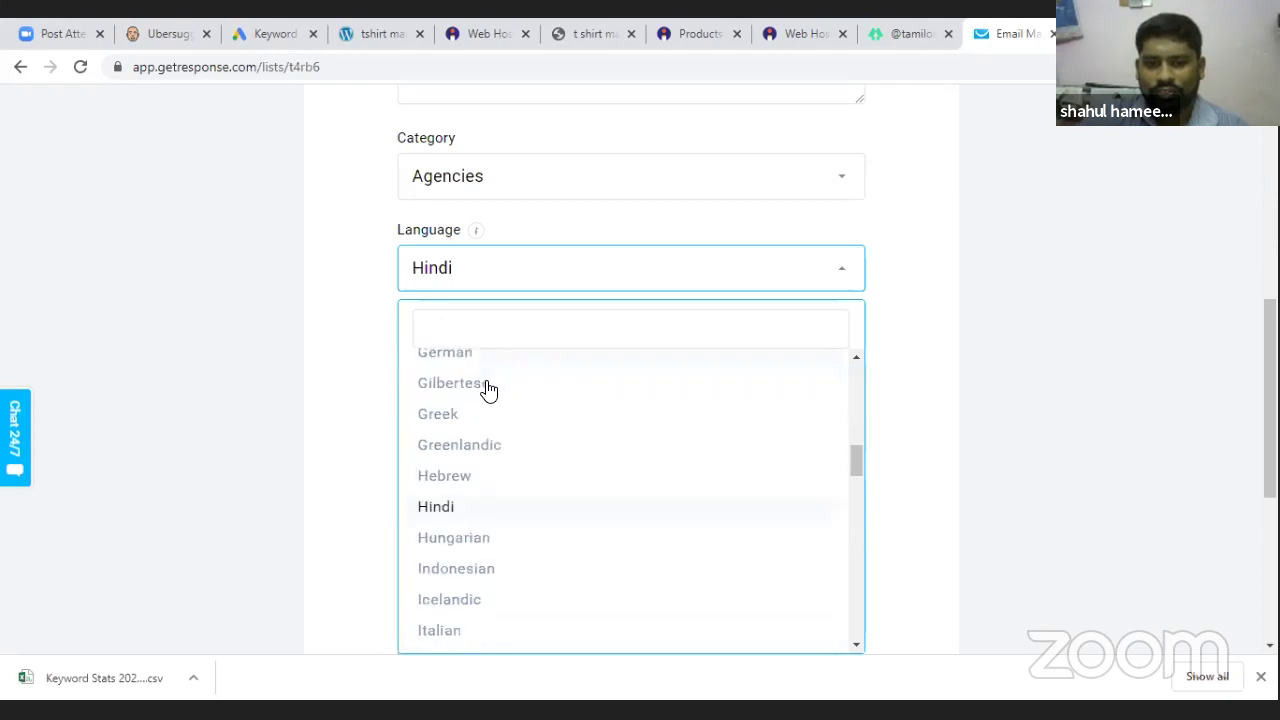
scroll(464, 469, "down", 1)
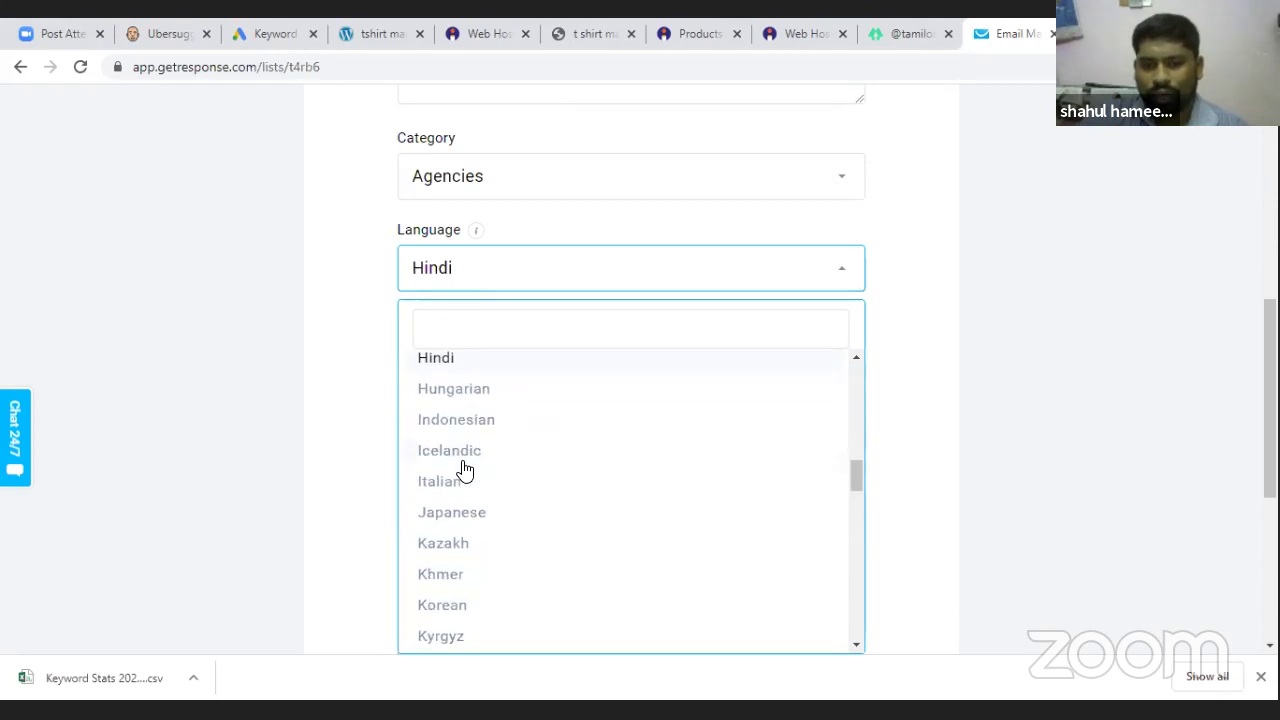
scroll(462, 470, "up", 3)
scroll(462, 470, "up", 1)
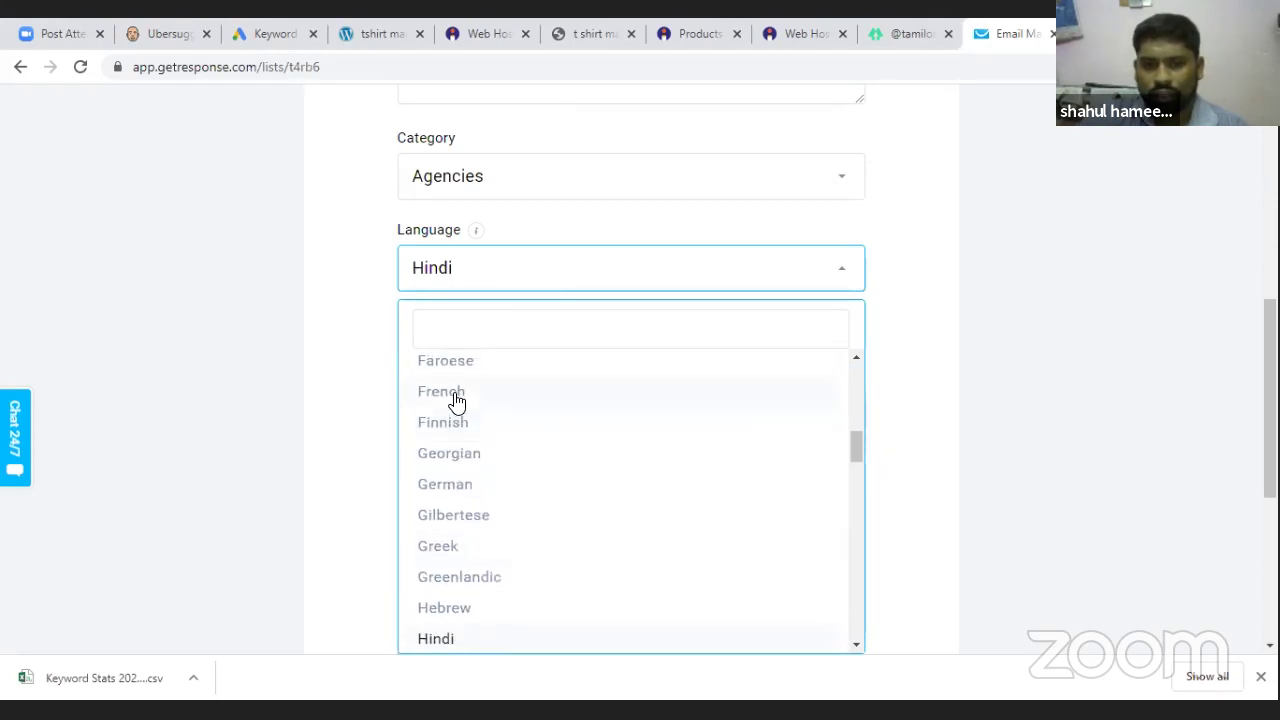
scroll(457, 400, "up", 3)
scroll(453, 477, "up", 2)
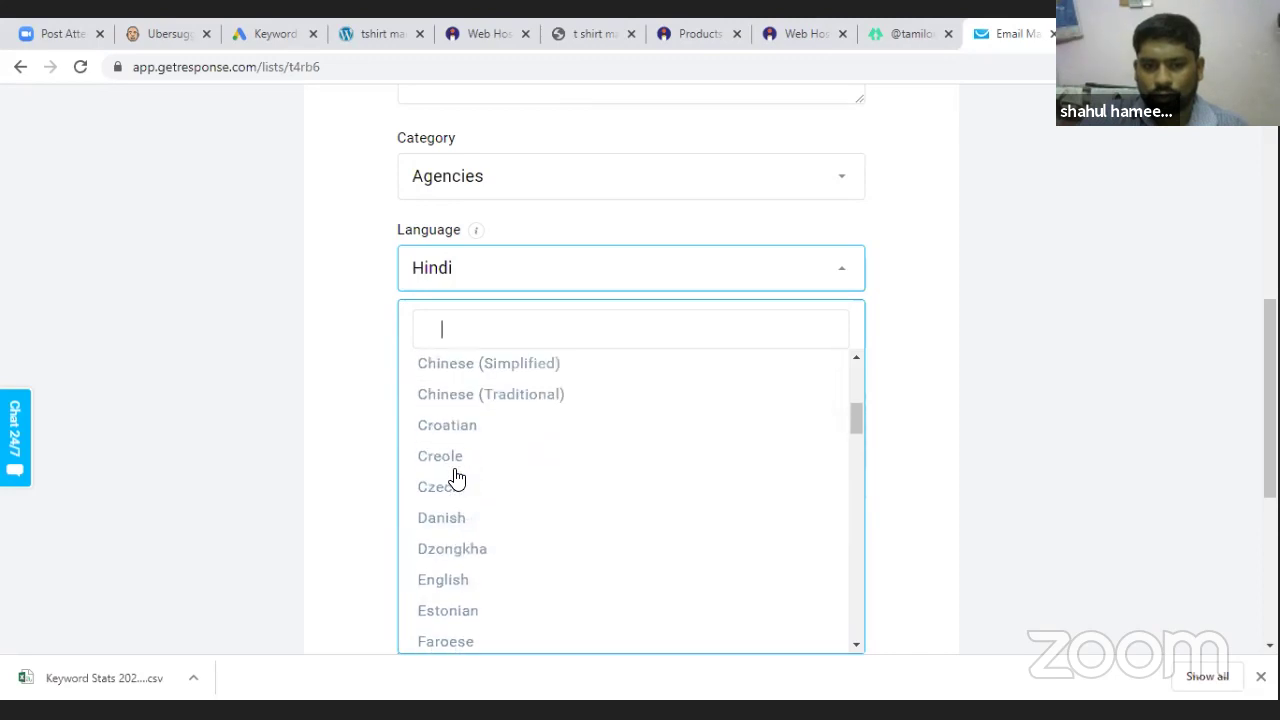
scroll(454, 443, "up", 1)
scroll(454, 443, "down", 2)
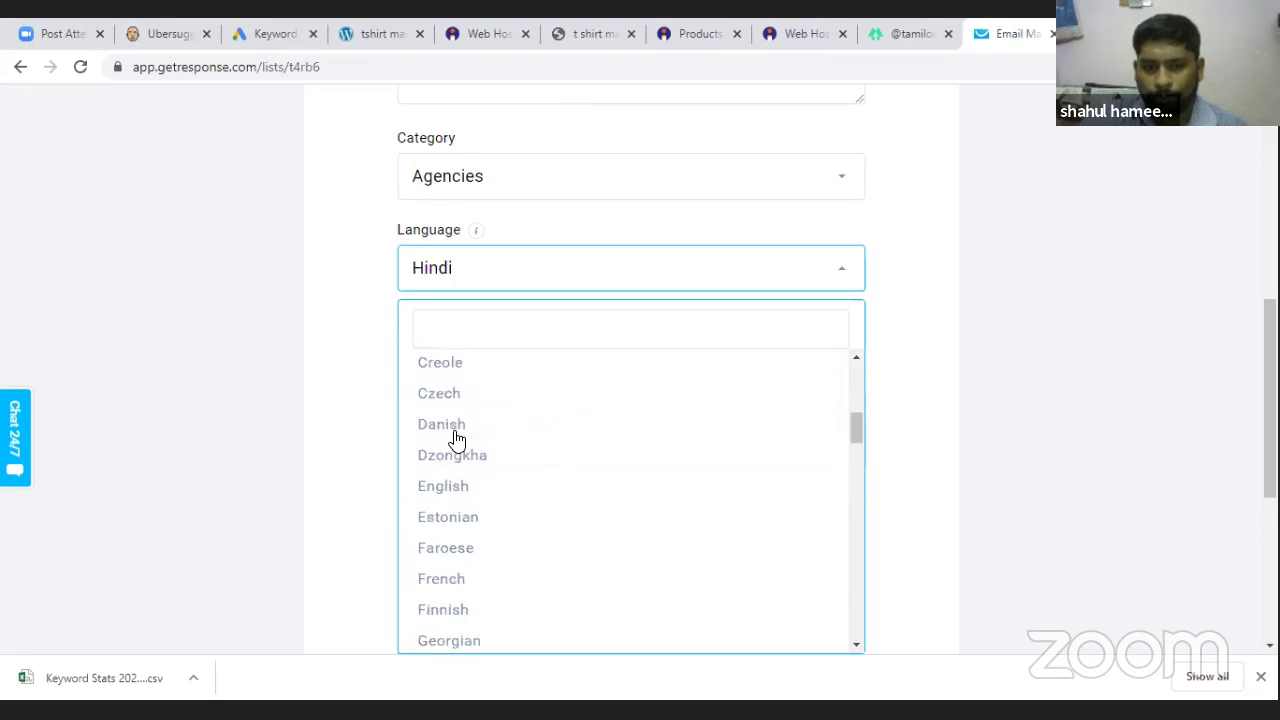
left_click(453, 488)
scroll(514, 246, "down", 4)
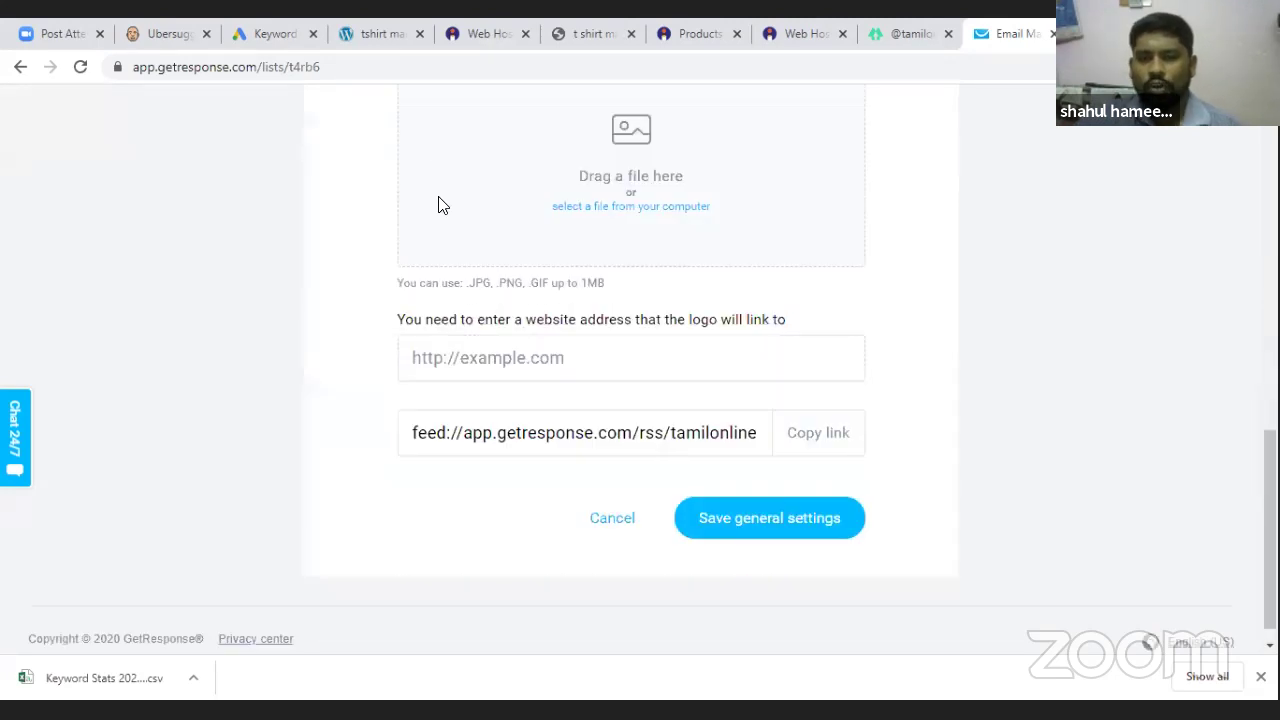
scroll(529, 204, "up", 3)
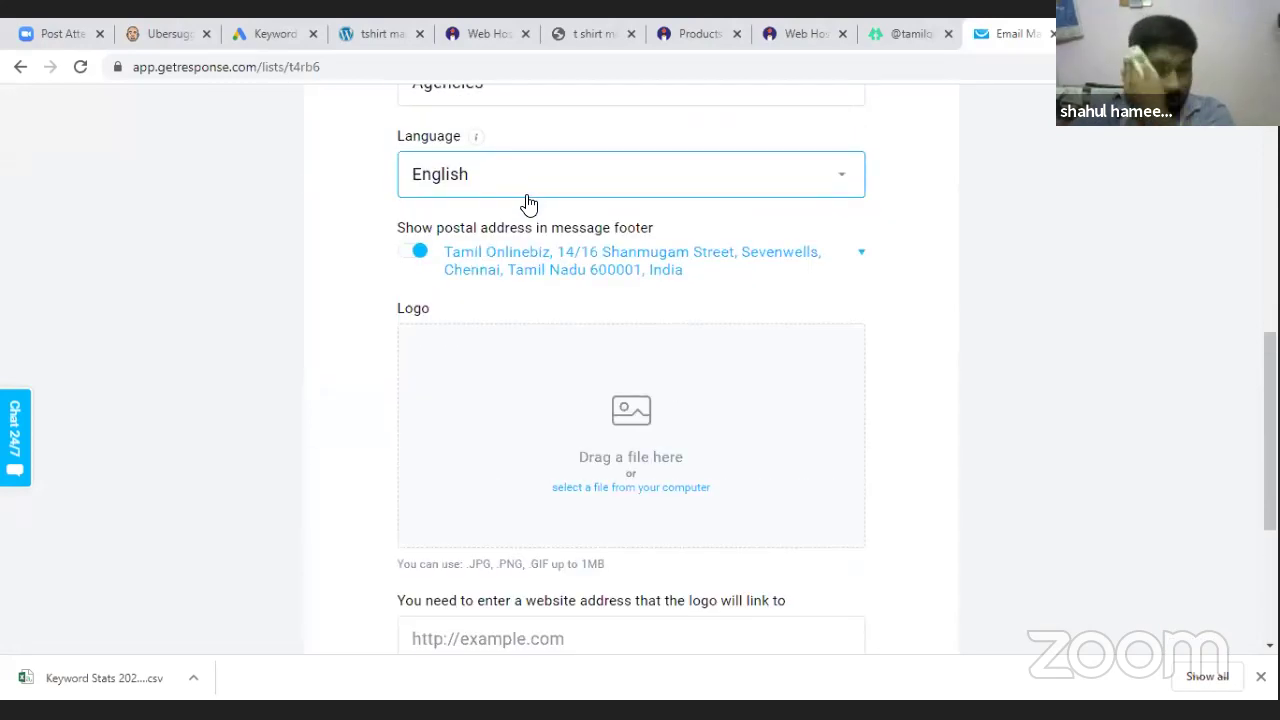
scroll(614, 348, "down", 2)
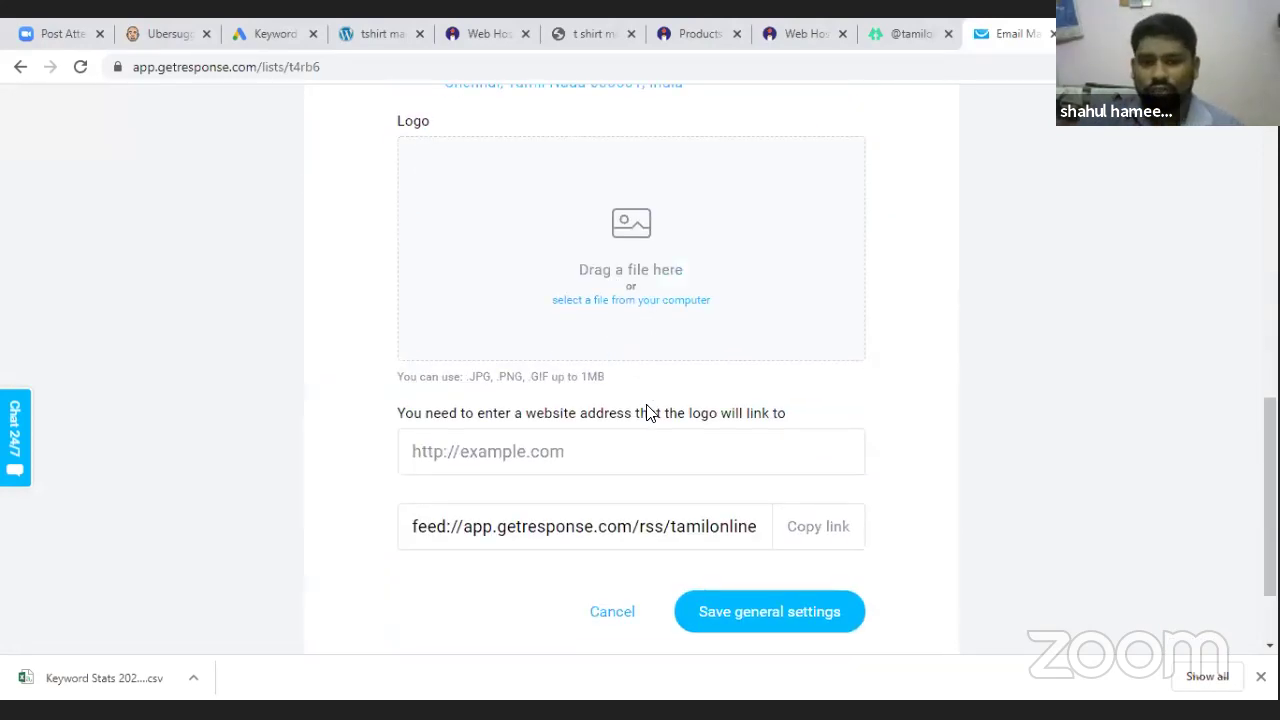
scroll(466, 290, "up", 2)
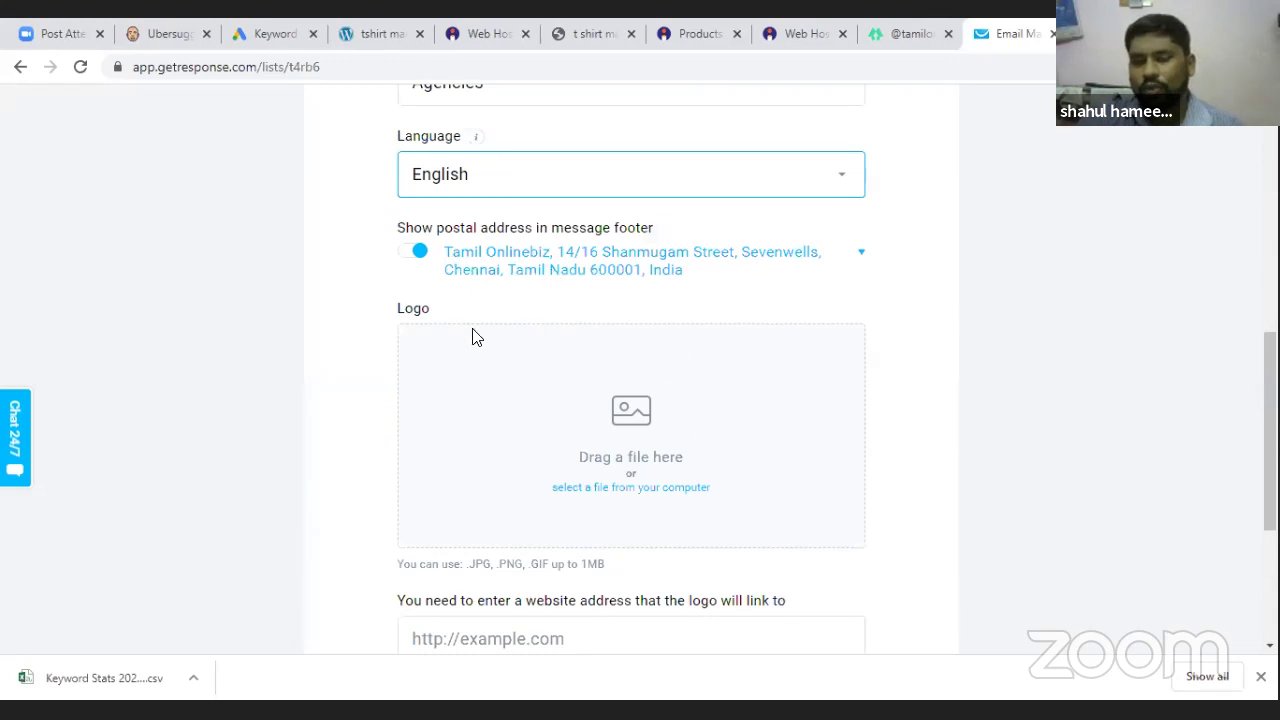
scroll(790, 580, "down", 2)
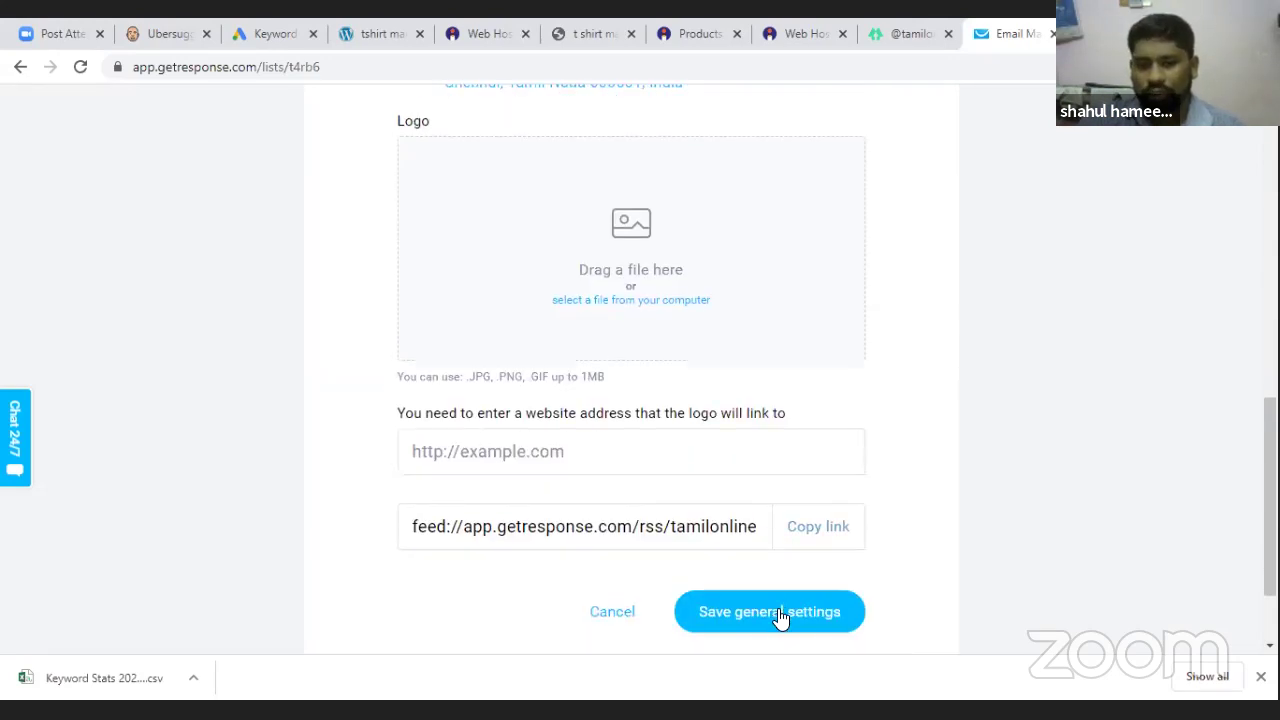
left_click(778, 615)
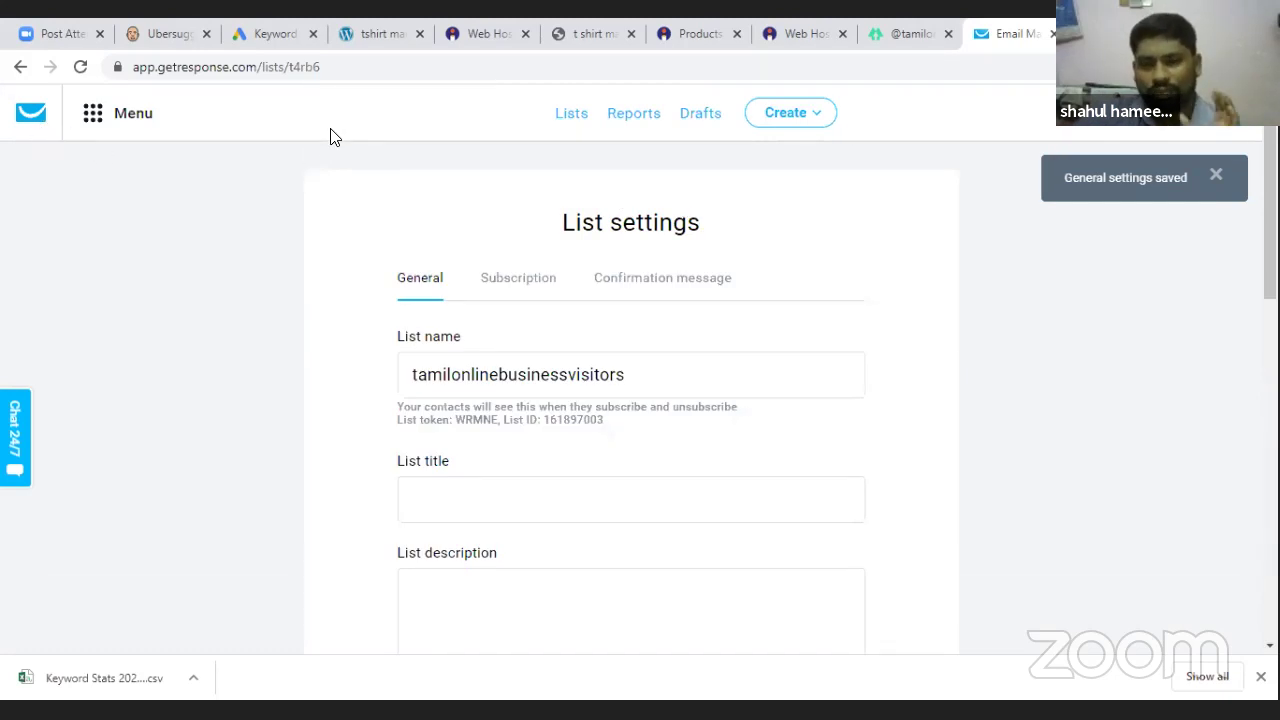
Step: Load tamilonlinebusiness.com in the WordPress tab, then return to the GetResponse list settings
left_click(588, 30)
key("ctrl+l")
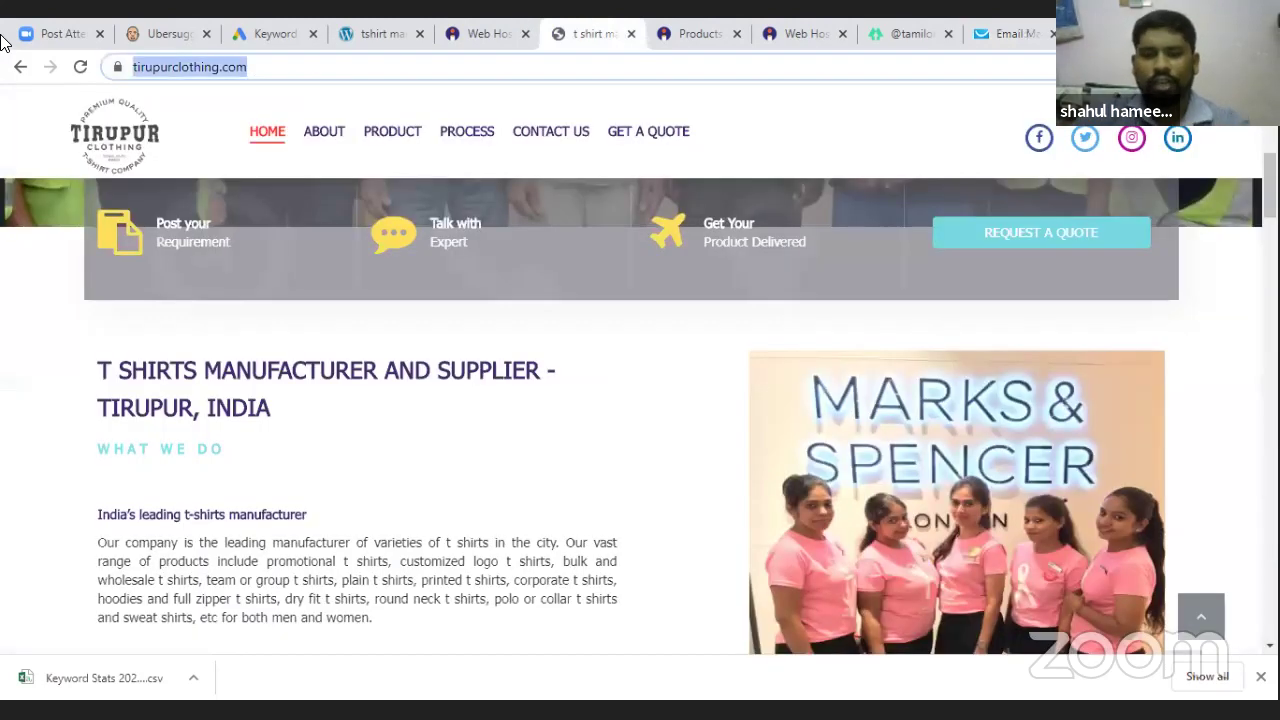
type("tam")
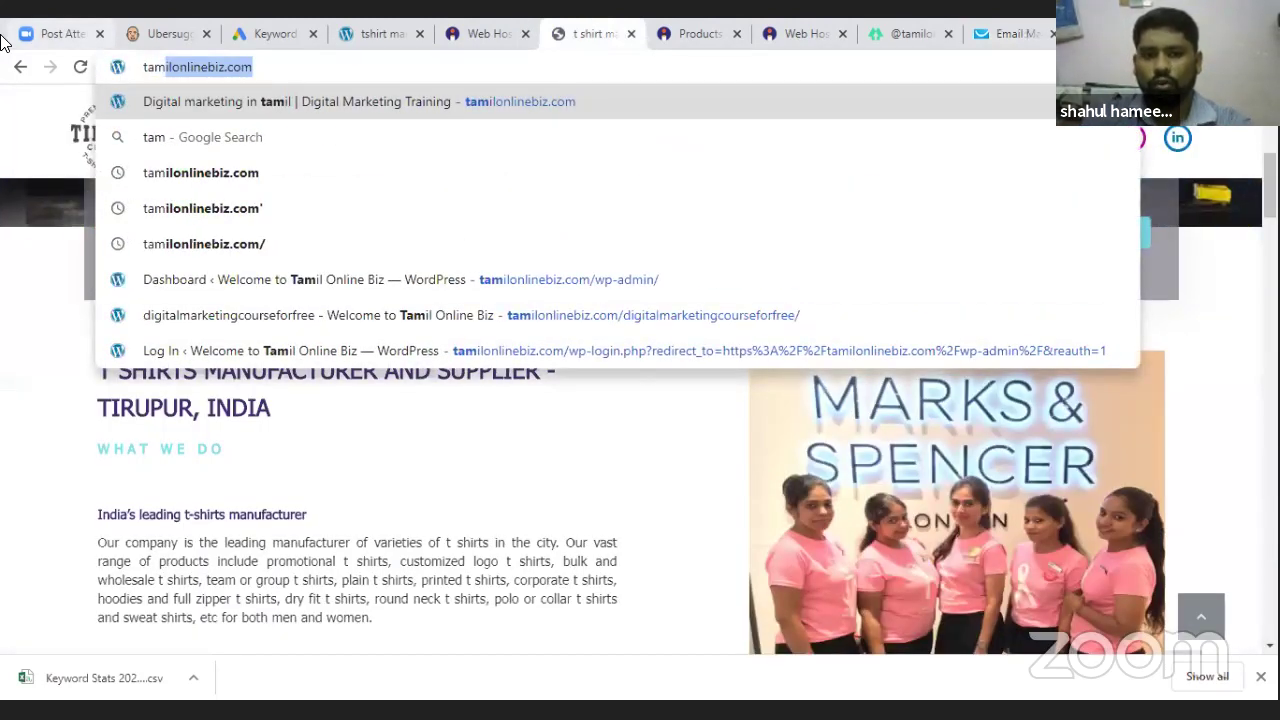
type("l")
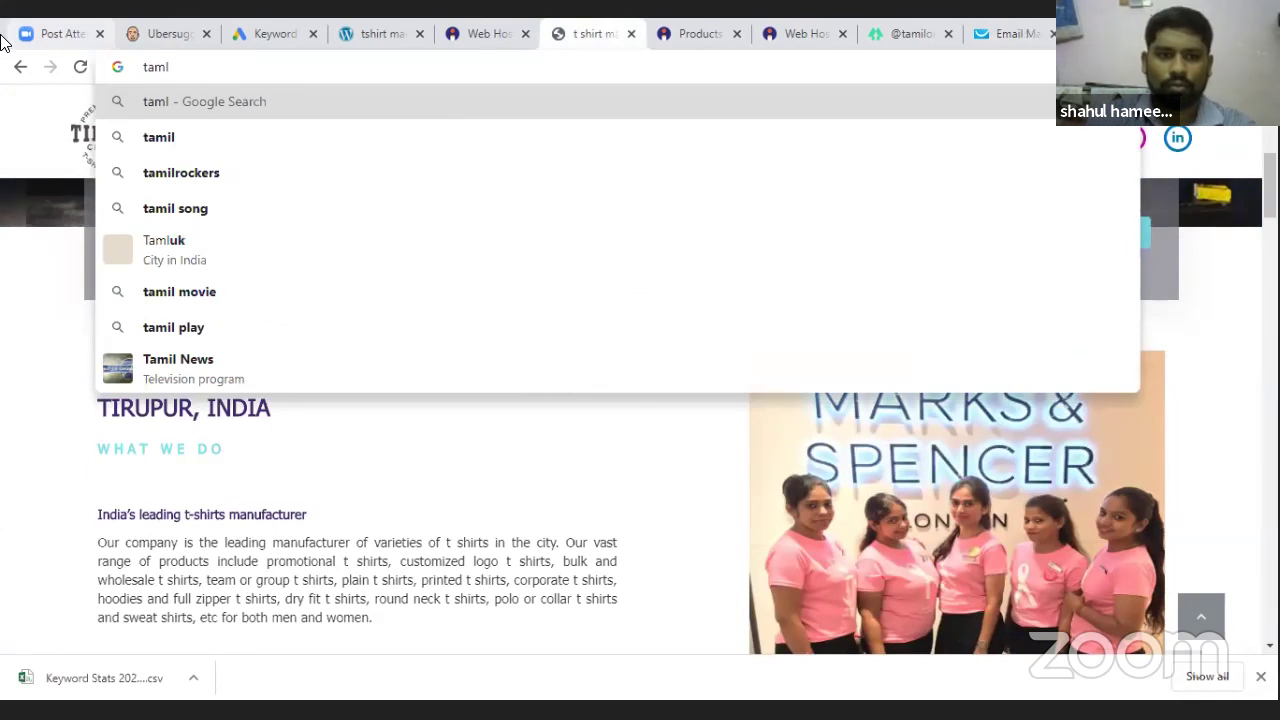
key("BackSpace")
type("ilonlinebu")
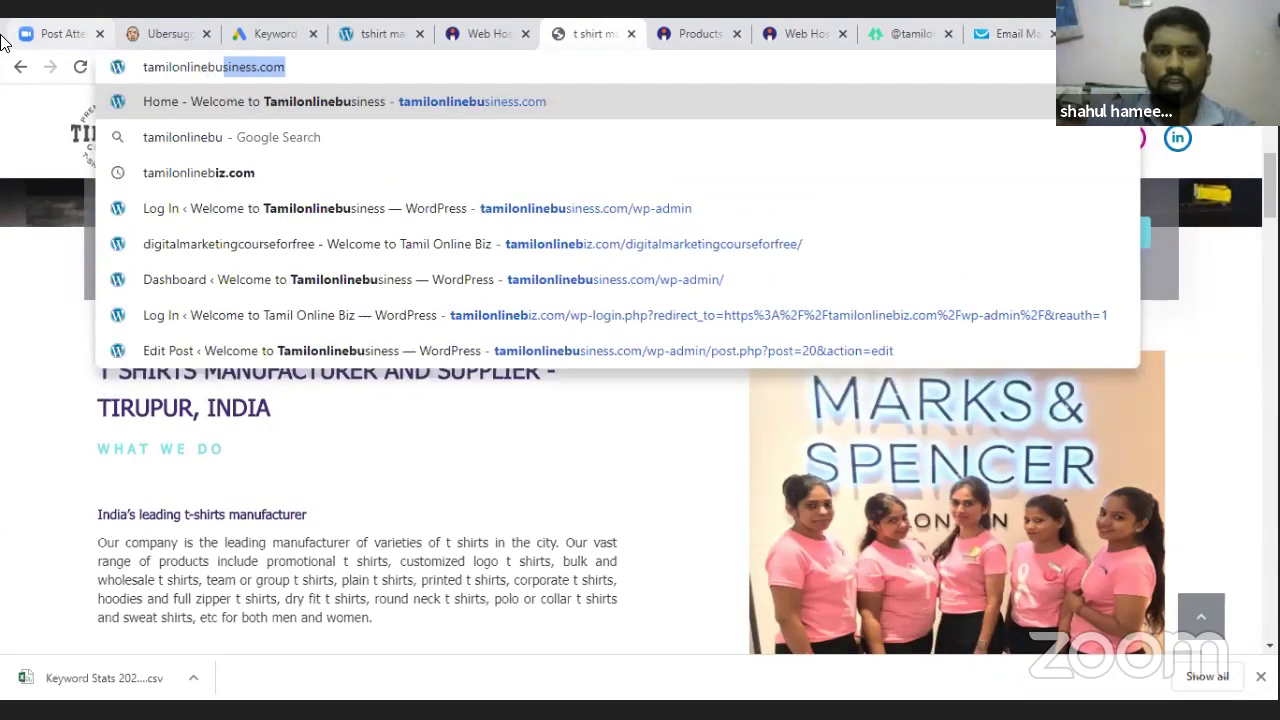
type("sin")
key("Return")
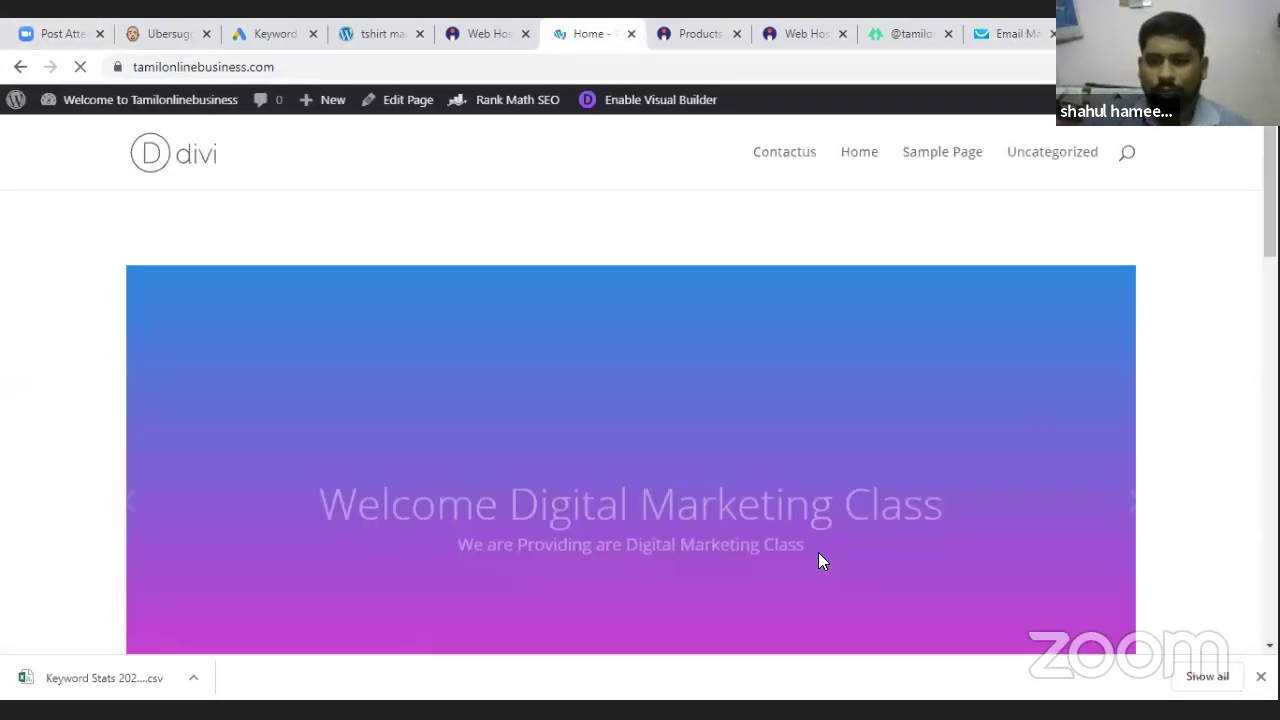
left_click(1005, 33)
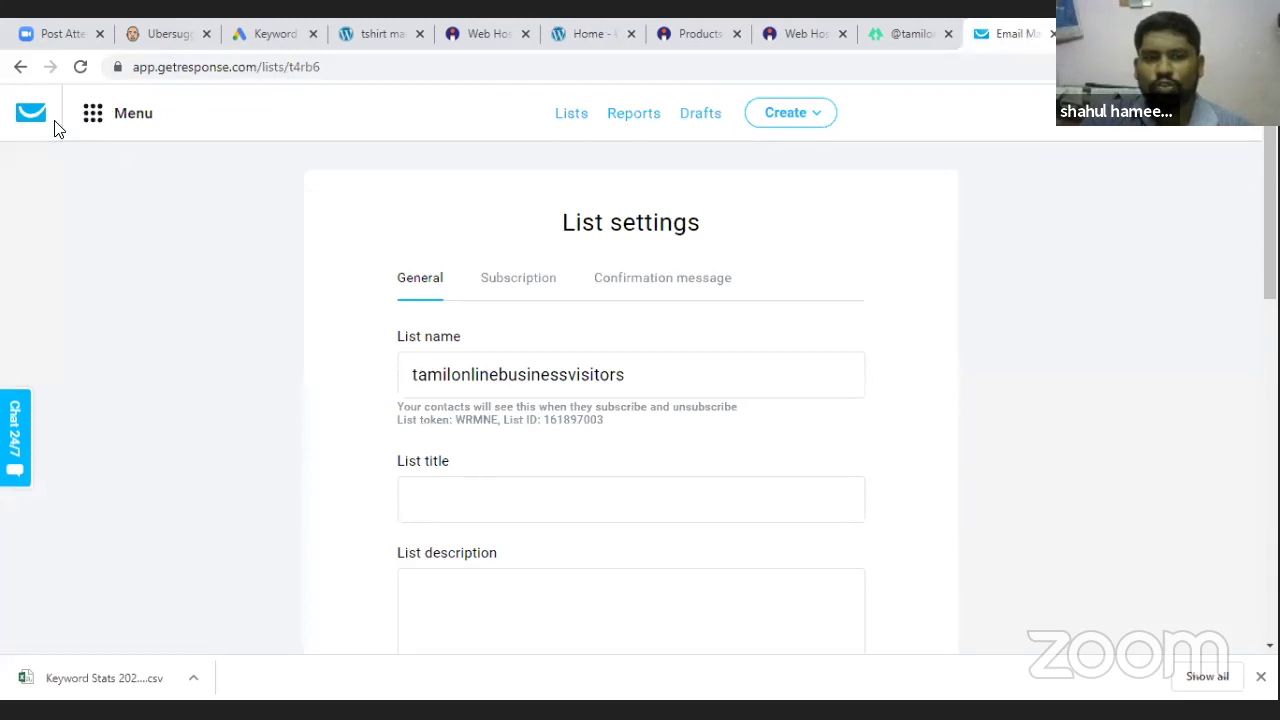
Step: Go to Forms and surveys from the main menu and start a new form
left_click(133, 114)
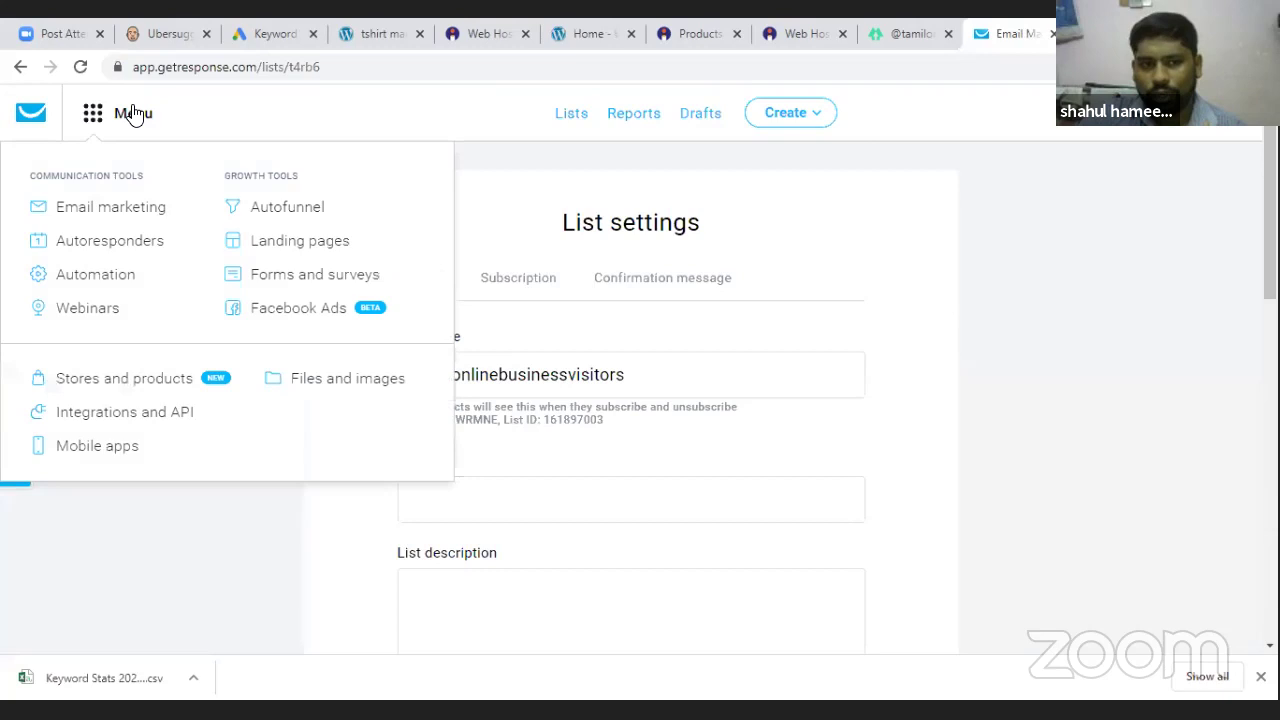
left_click(314, 277)
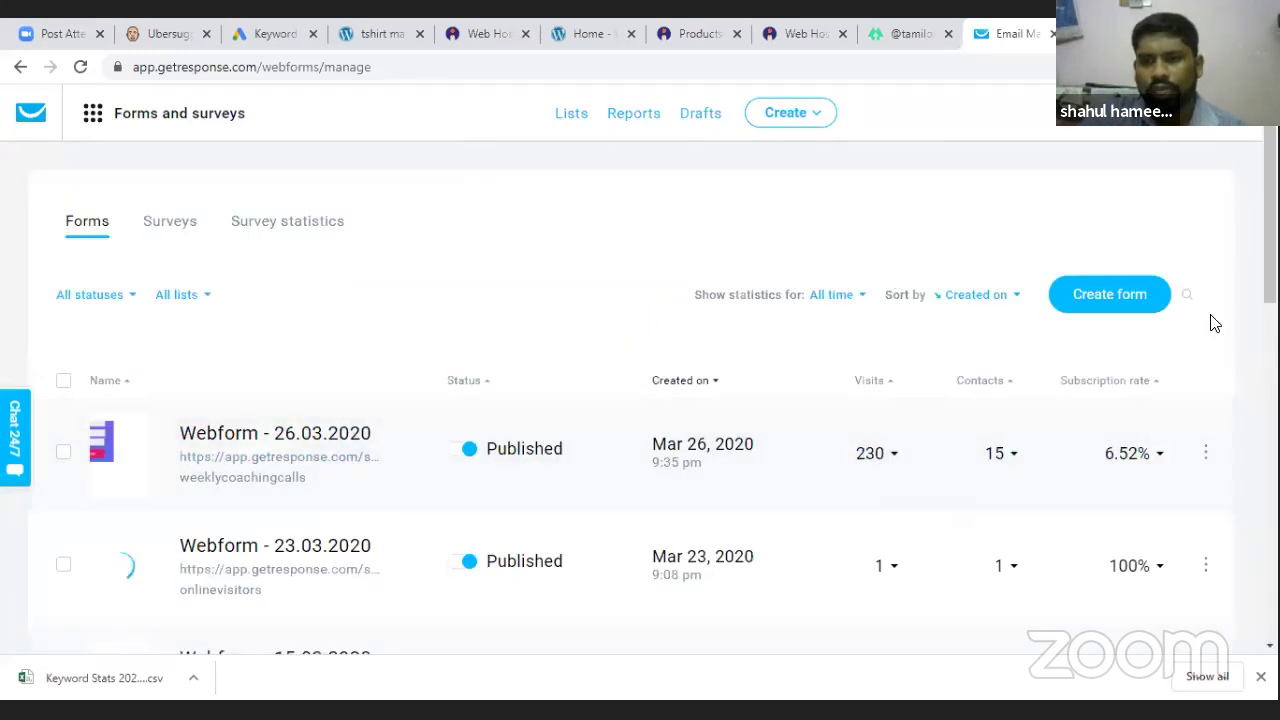
left_click(1112, 305)
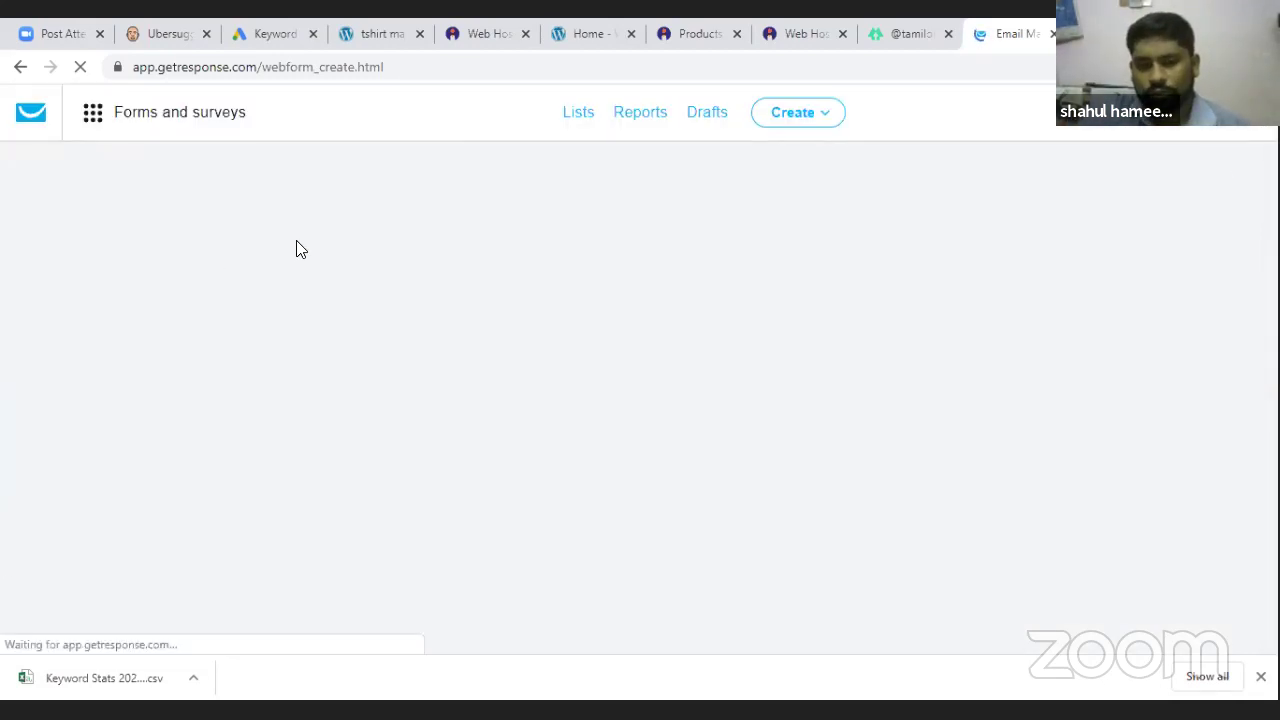
Step: Open the List Builder Wizard templates and build the form from the Healthy Living template
scroll(318, 354, "down", 4)
scroll(294, 424, "up", 4)
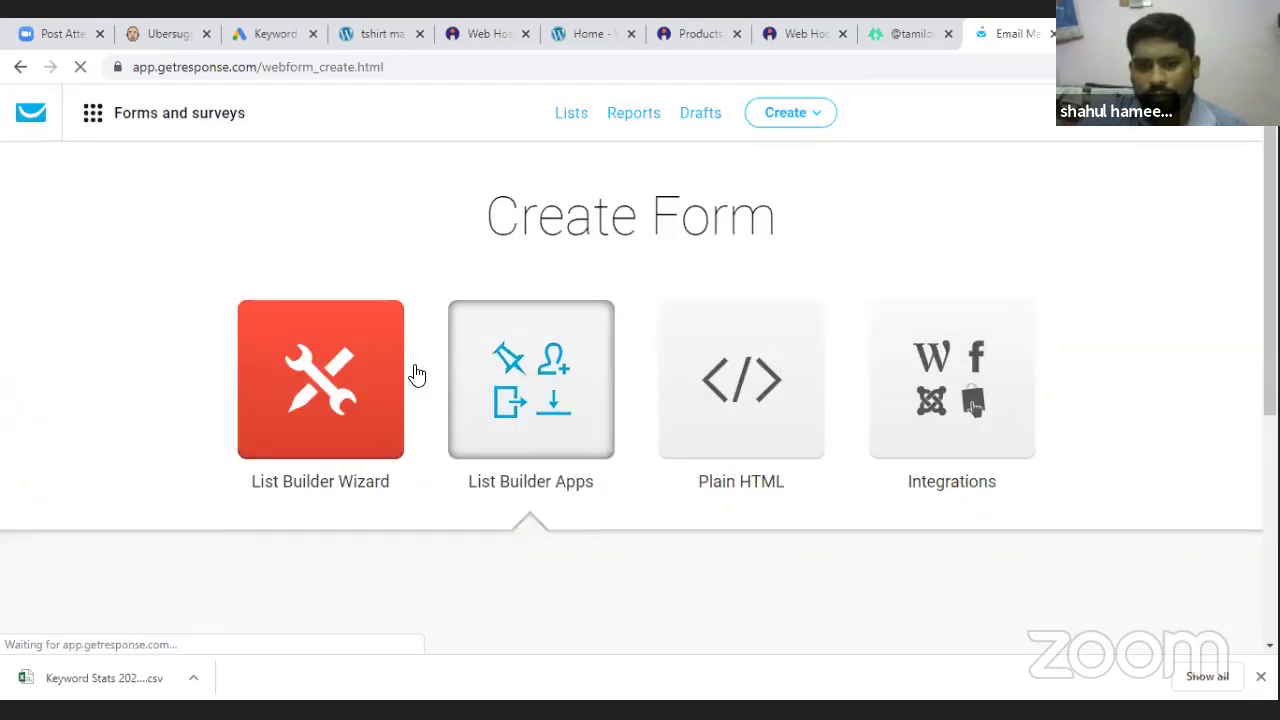
left_click(330, 375)
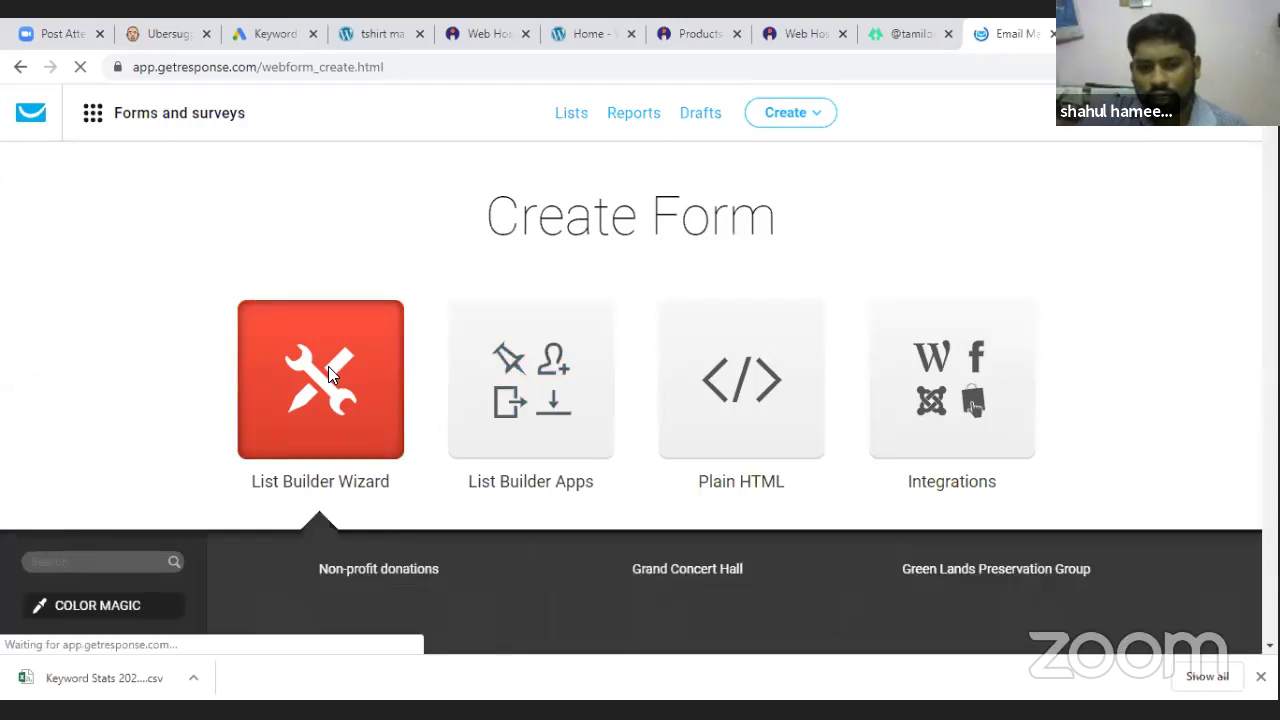
scroll(330, 375, "down", 2)
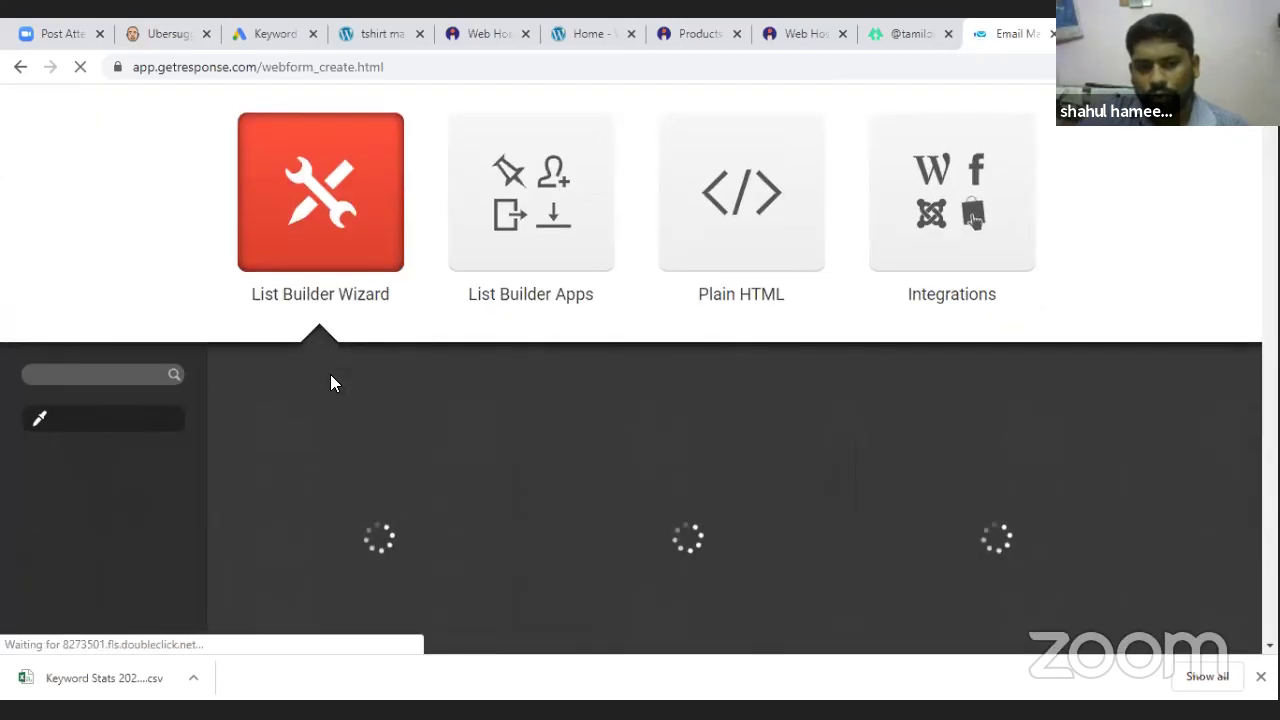
scroll(330, 376, "down", 2)
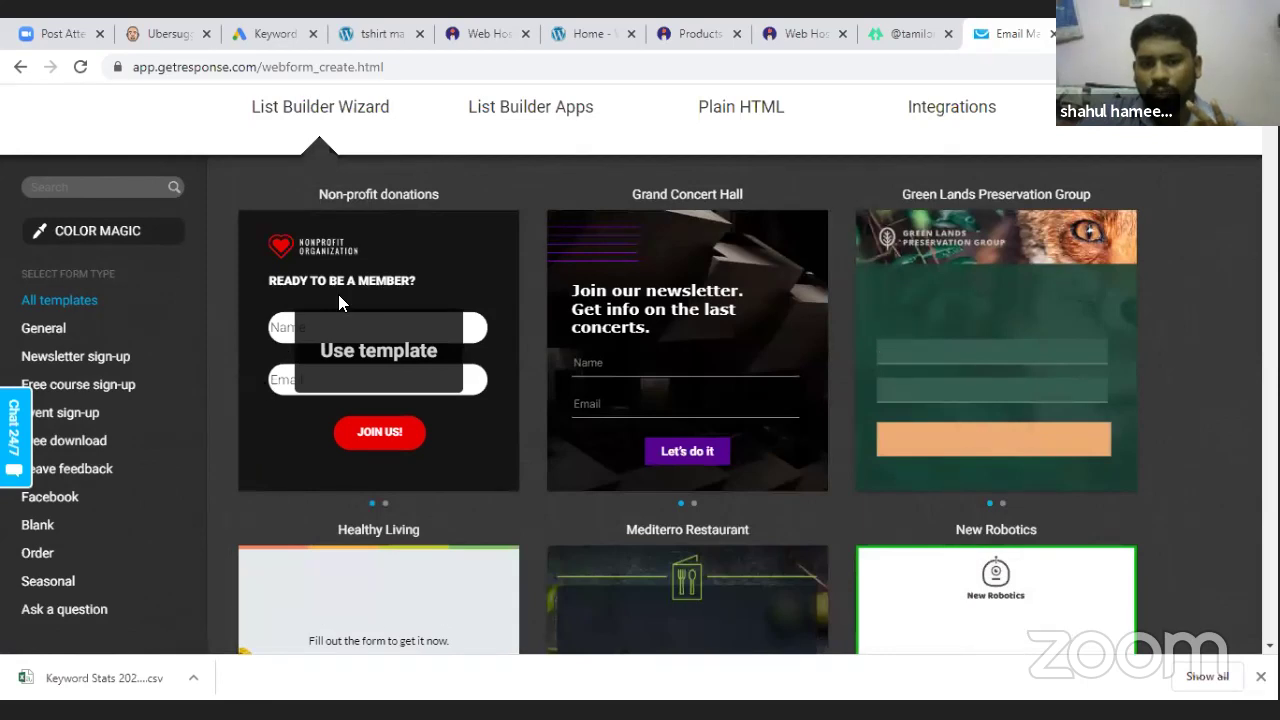
scroll(343, 434, "down", 3)
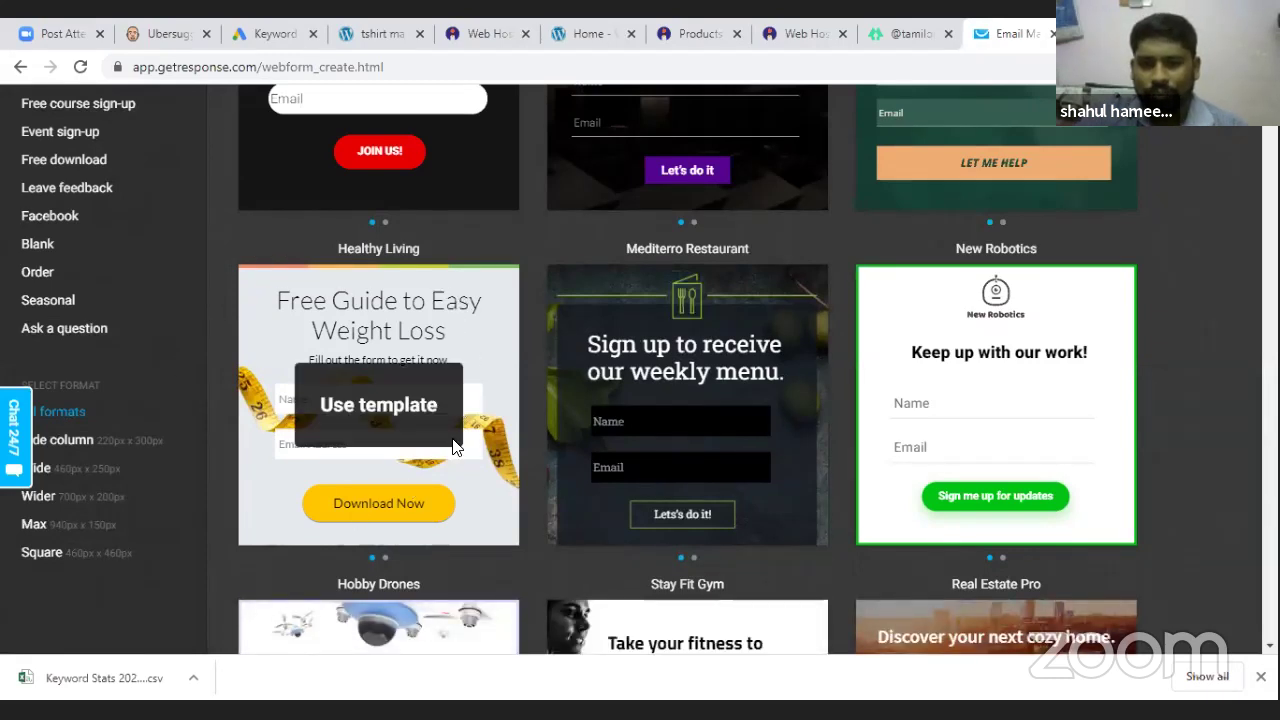
scroll(322, 383, "down", 1)
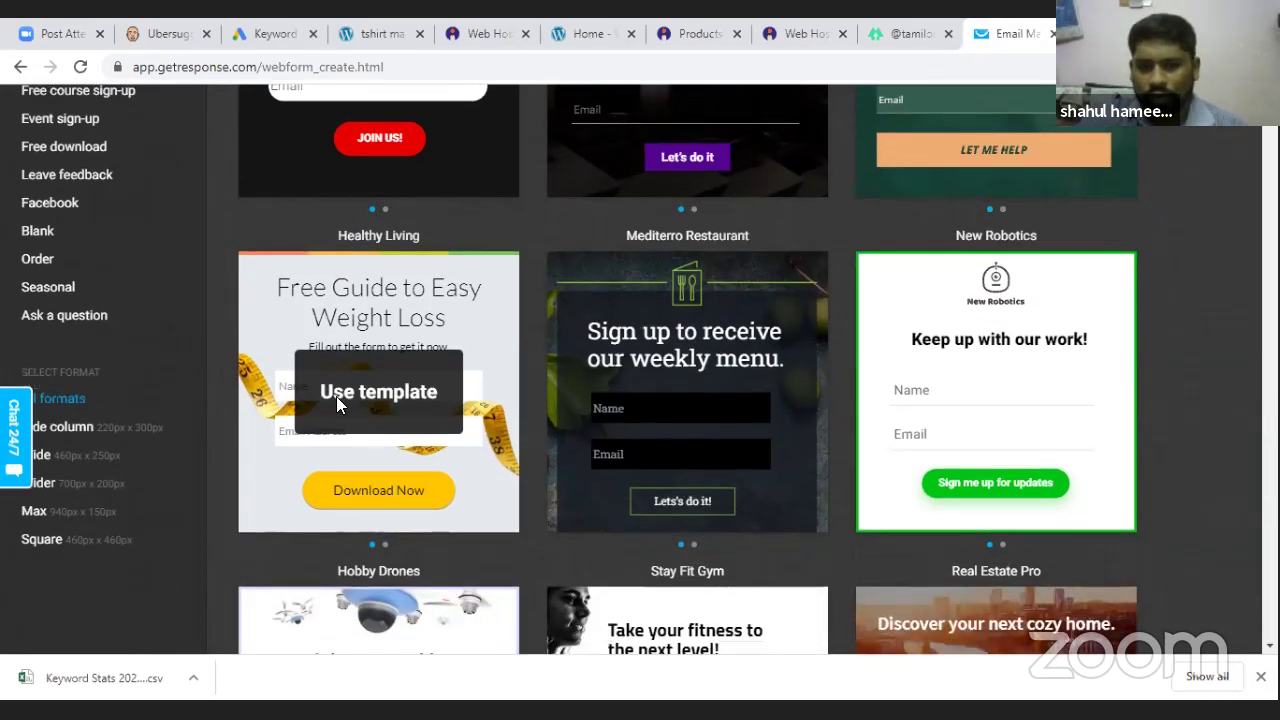
scroll(336, 400, "down", 3)
scroll(380, 390, "down", 3)
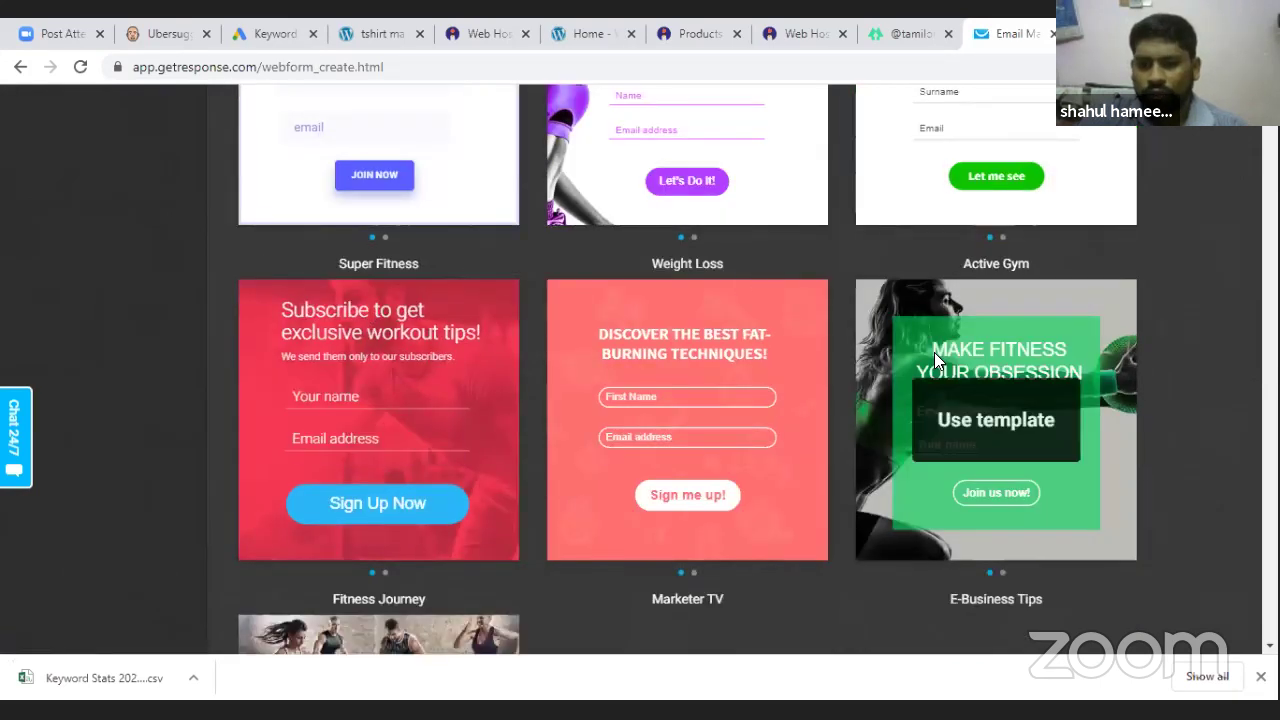
scroll(790, 417, "down", 2)
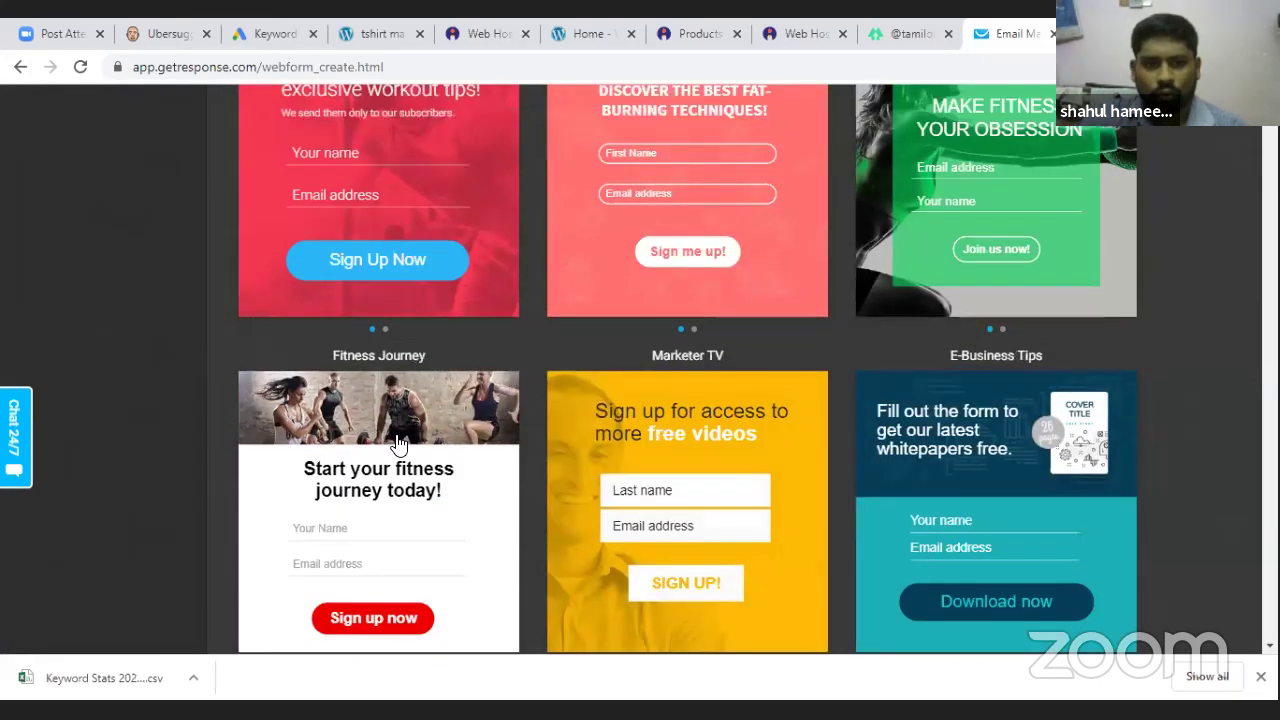
scroll(202, 315, "up", 3)
scroll(76, 310, "up", 8)
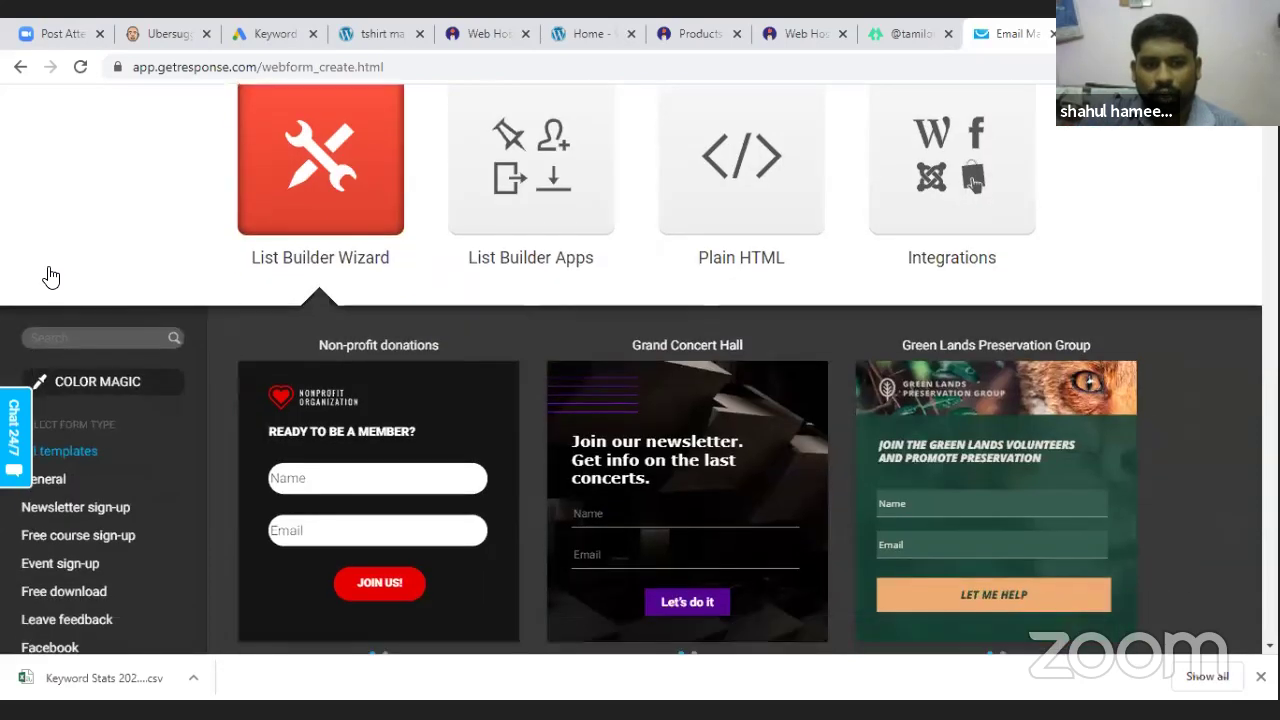
scroll(62, 262, "down", 2)
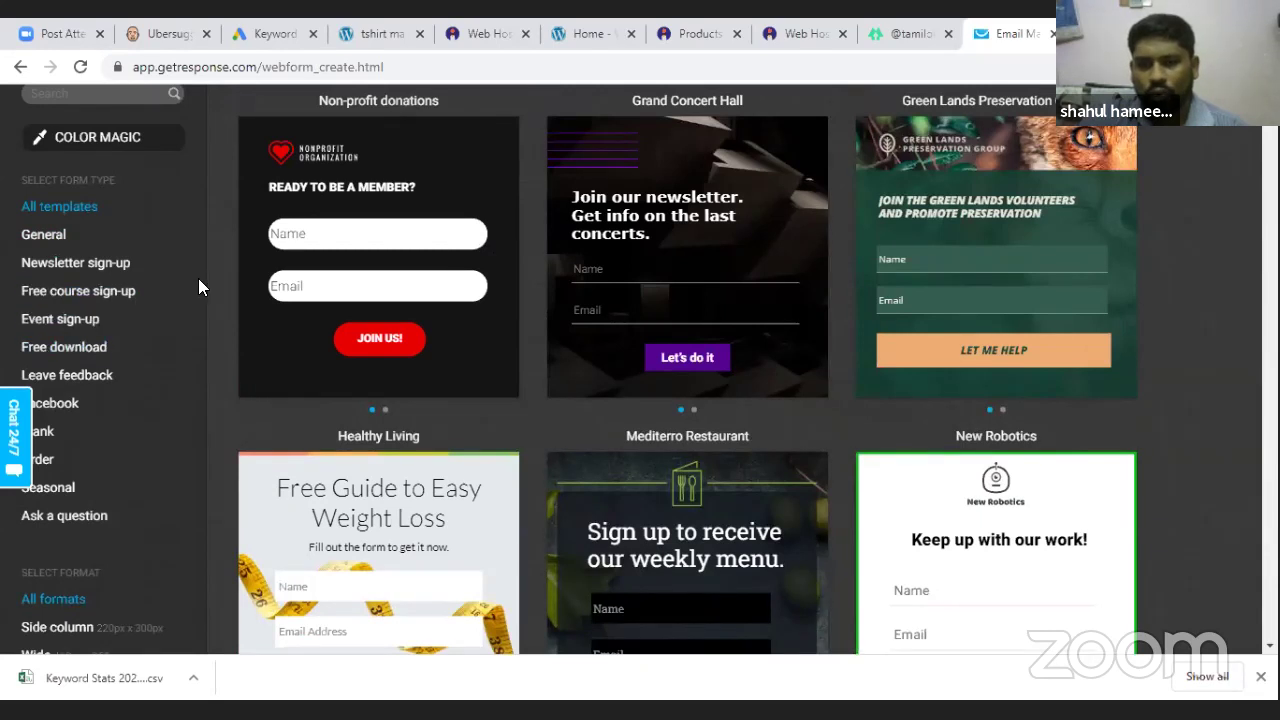
scroll(171, 451, "down", 2)
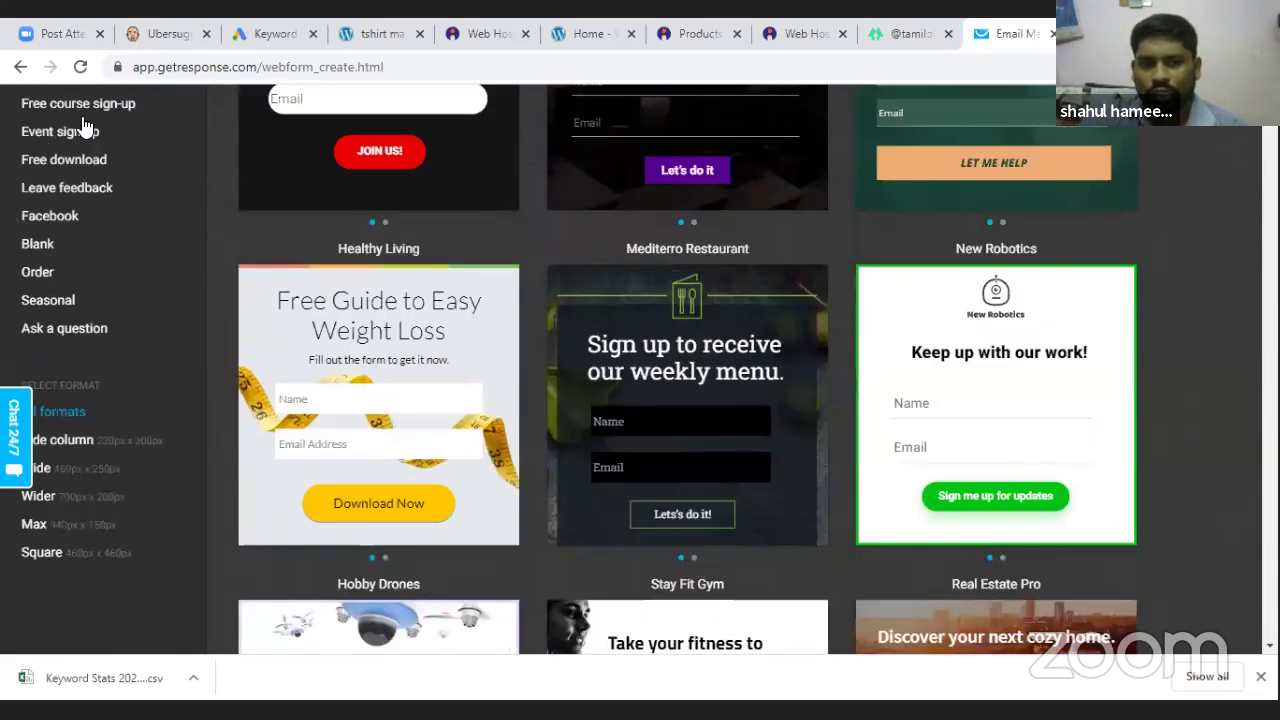
scroll(258, 364, "up", 1)
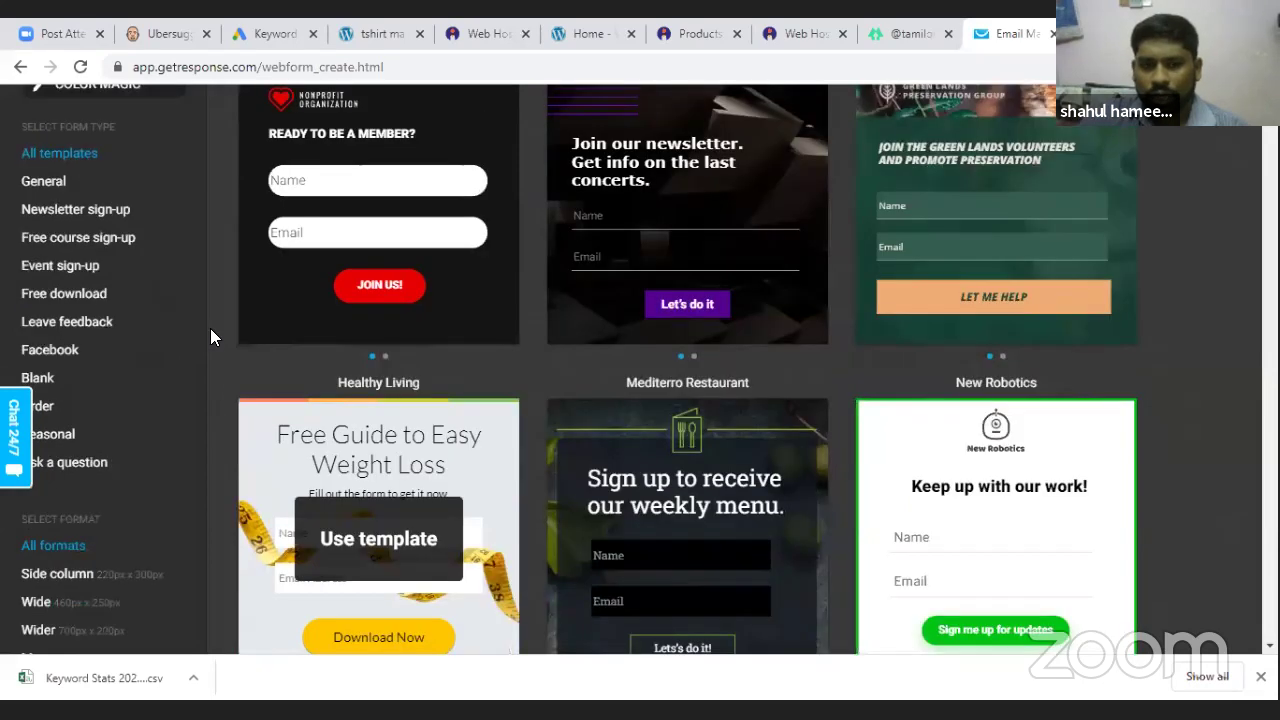
scroll(211, 330, "up", 1)
scroll(292, 342, "down", 2)
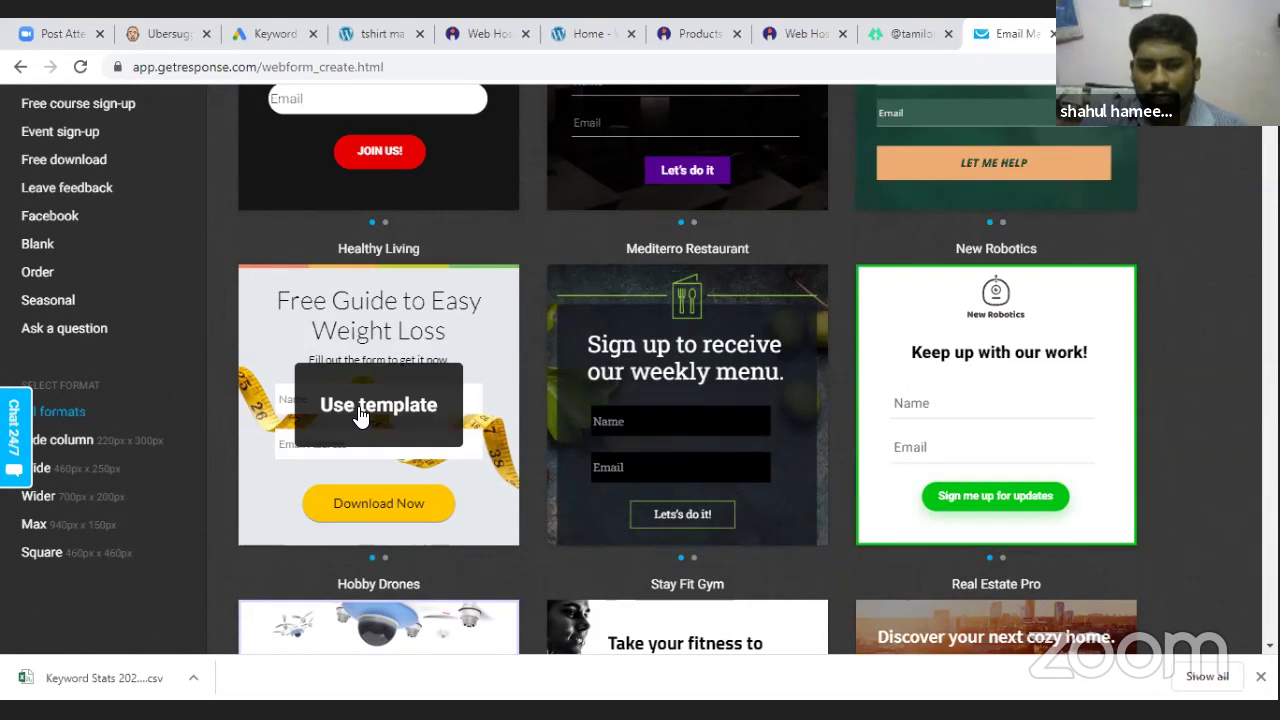
left_click(361, 416)
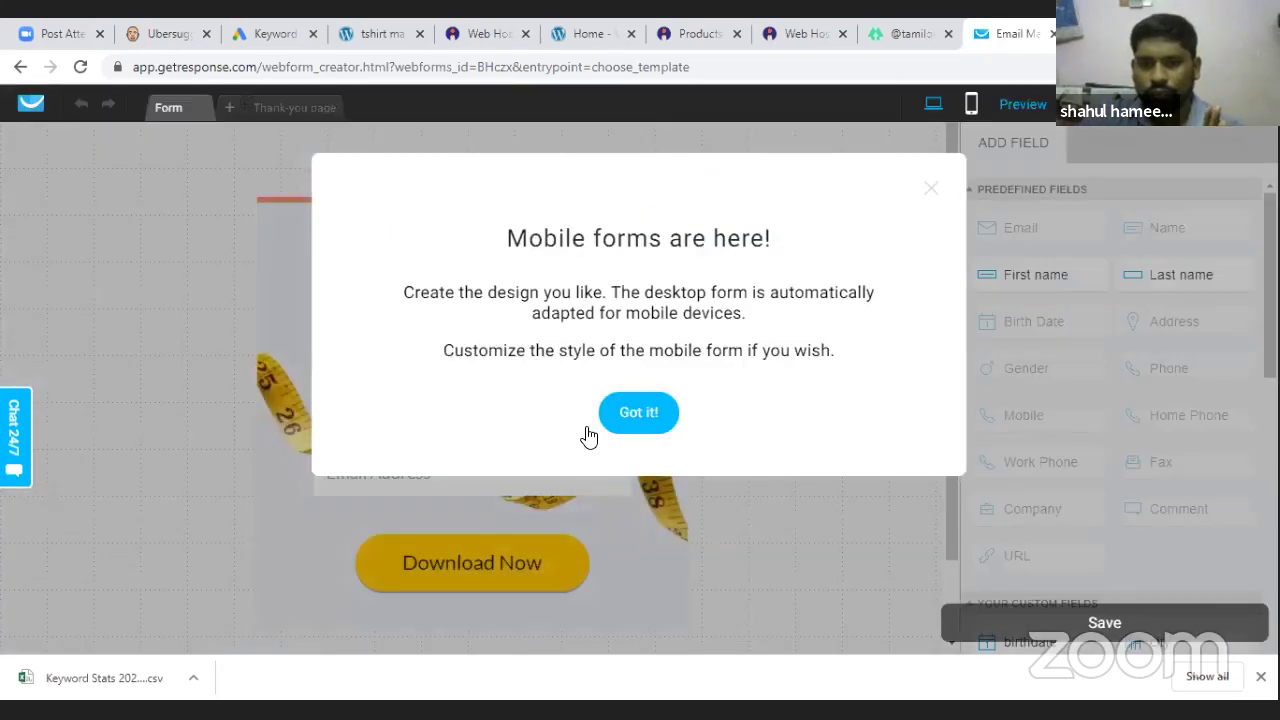
Step: Change the form headline to 'Free health Tips'
left_click(636, 413)
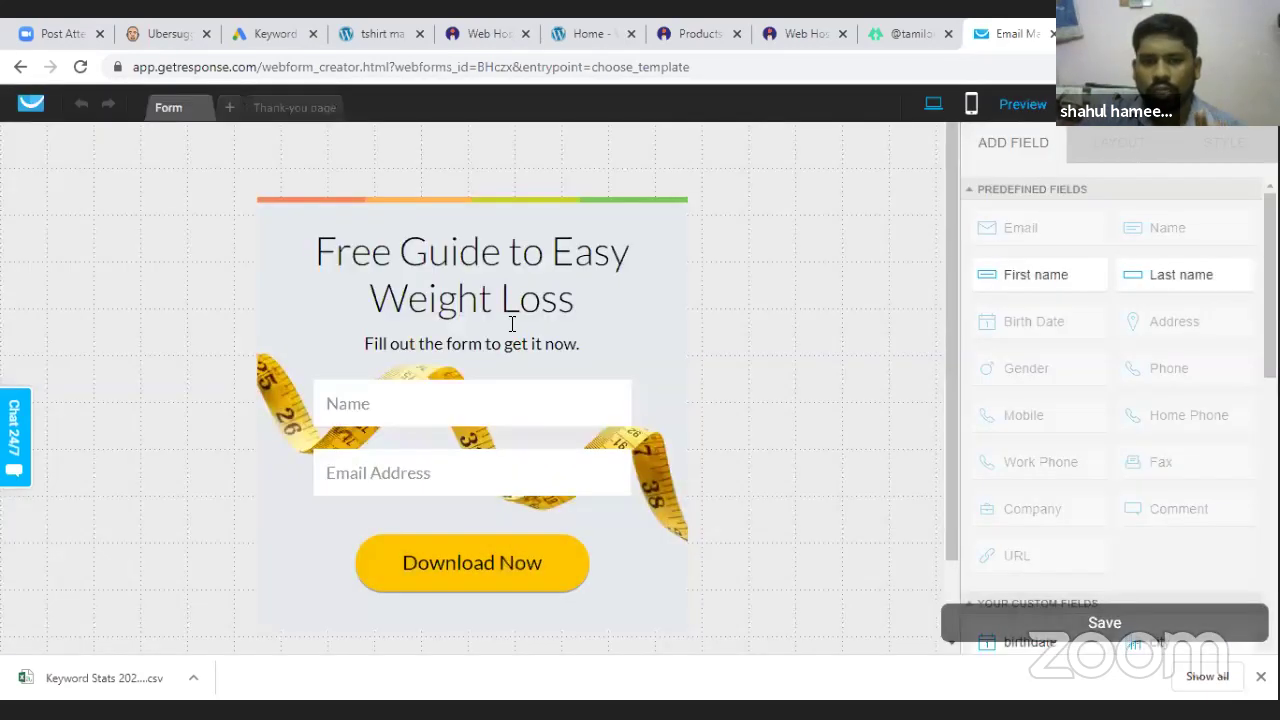
left_click(398, 278)
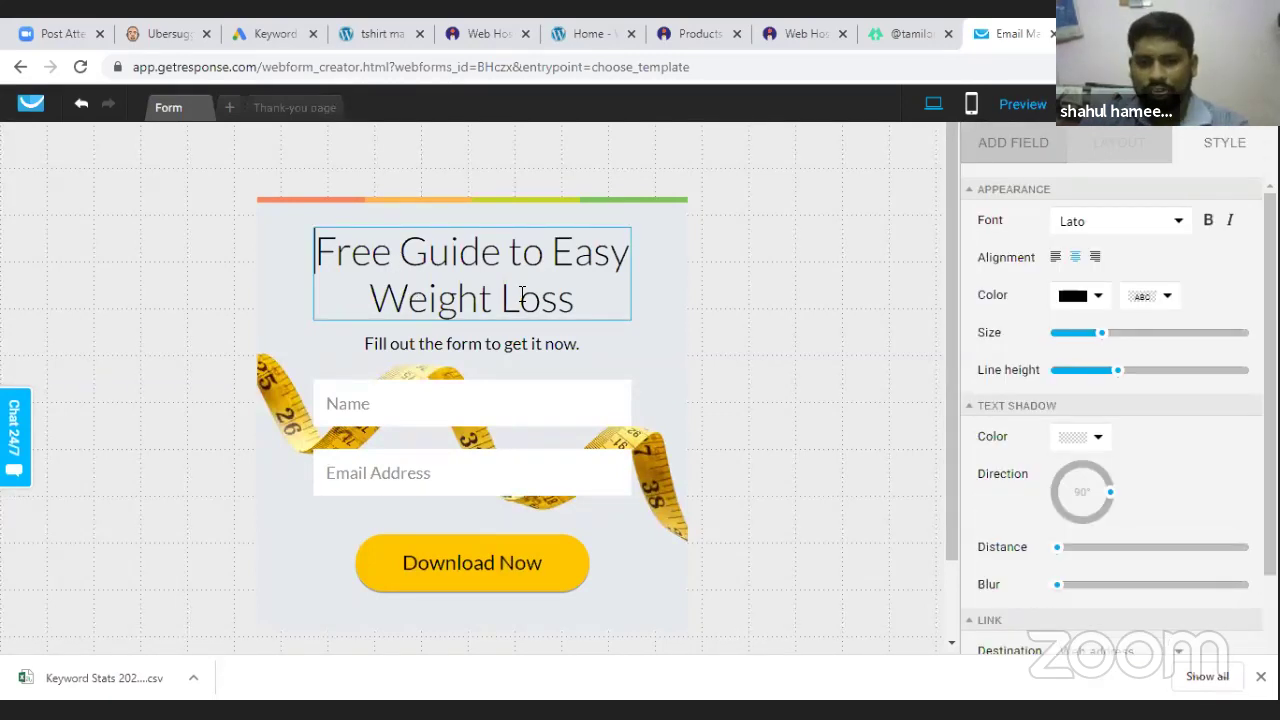
left_click_drag(575, 298, 350, 250)
triple_click(493, 260)
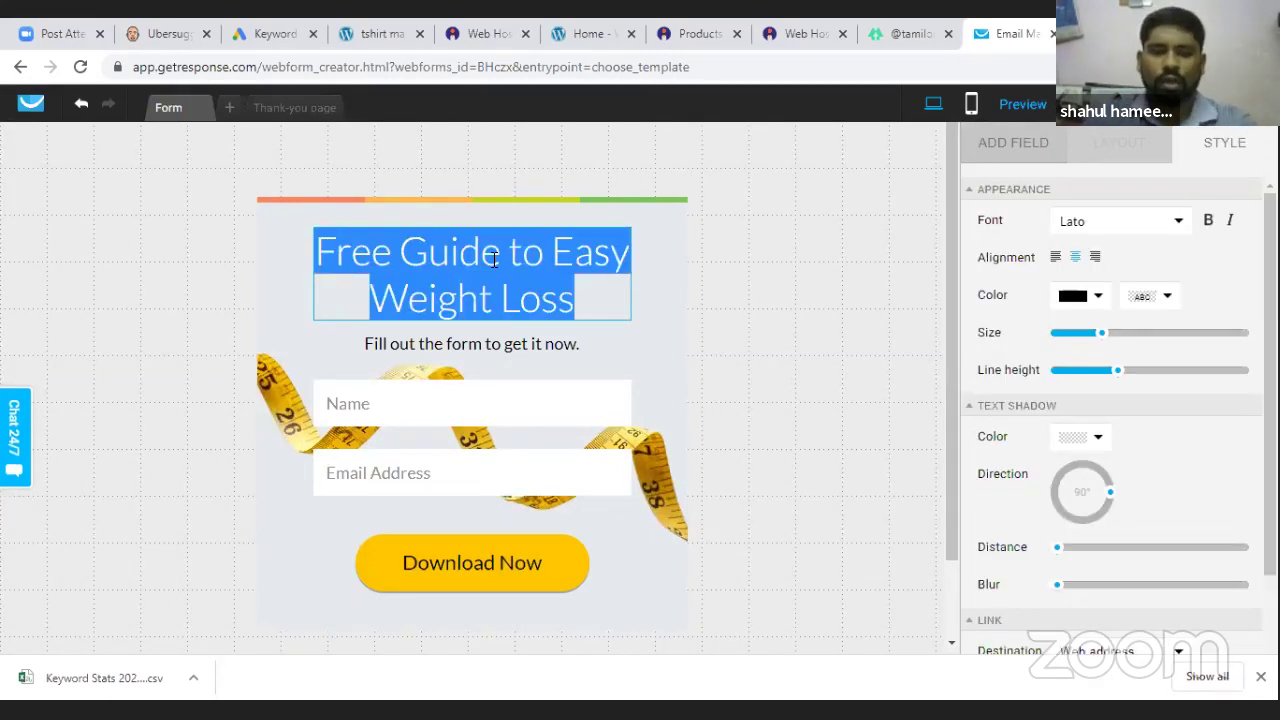
type("Free ")
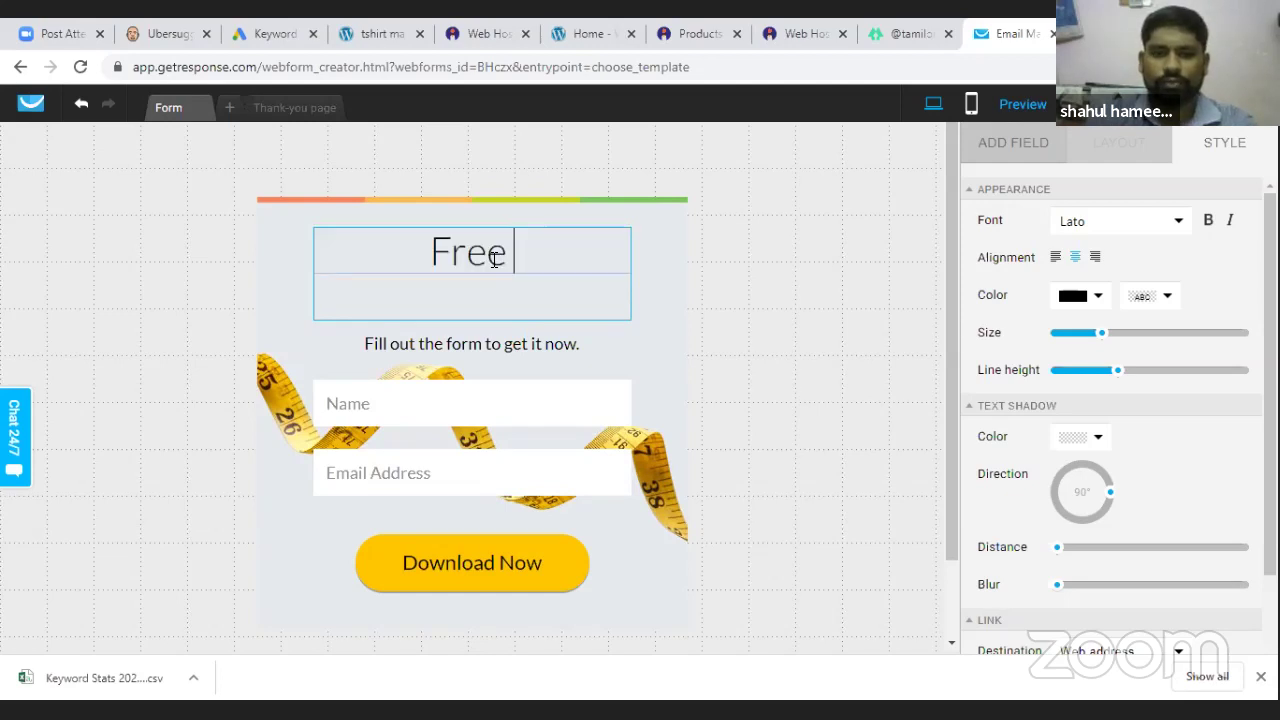
type("health Tips")
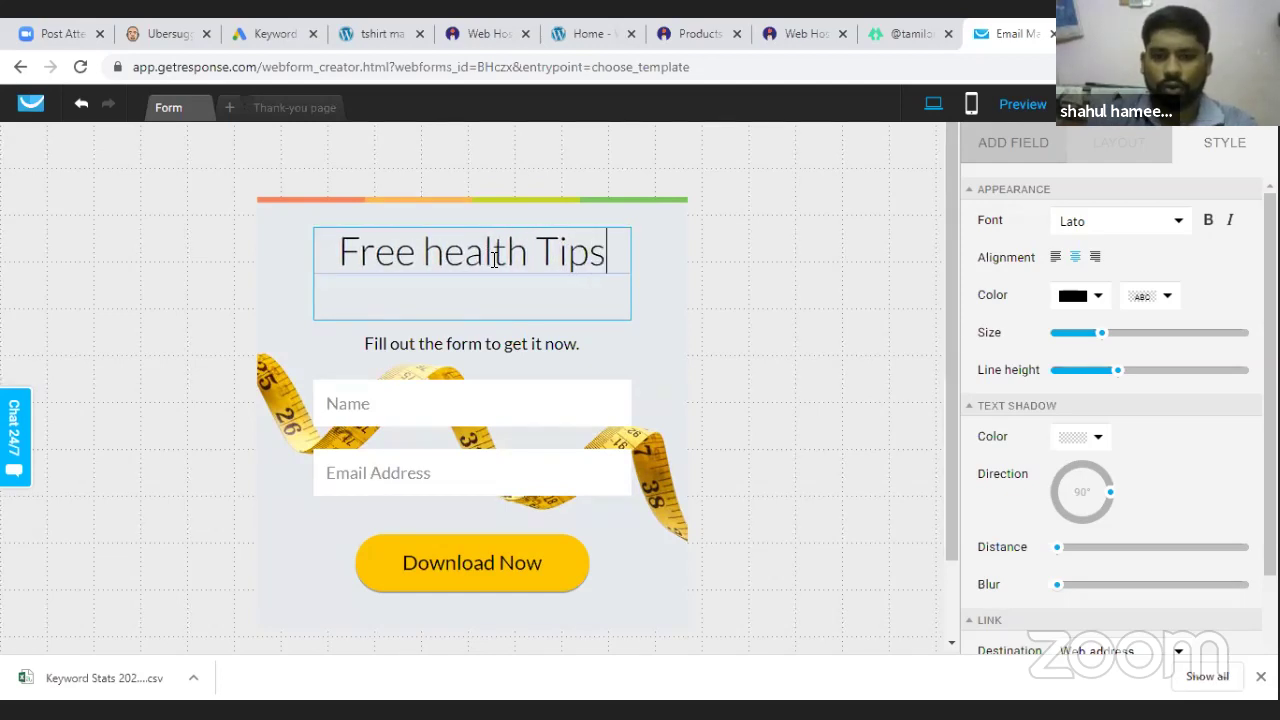
Step: Move the subtitle, Name and Email fields up, shrink the container, and raise Download Now
left_click(563, 324)
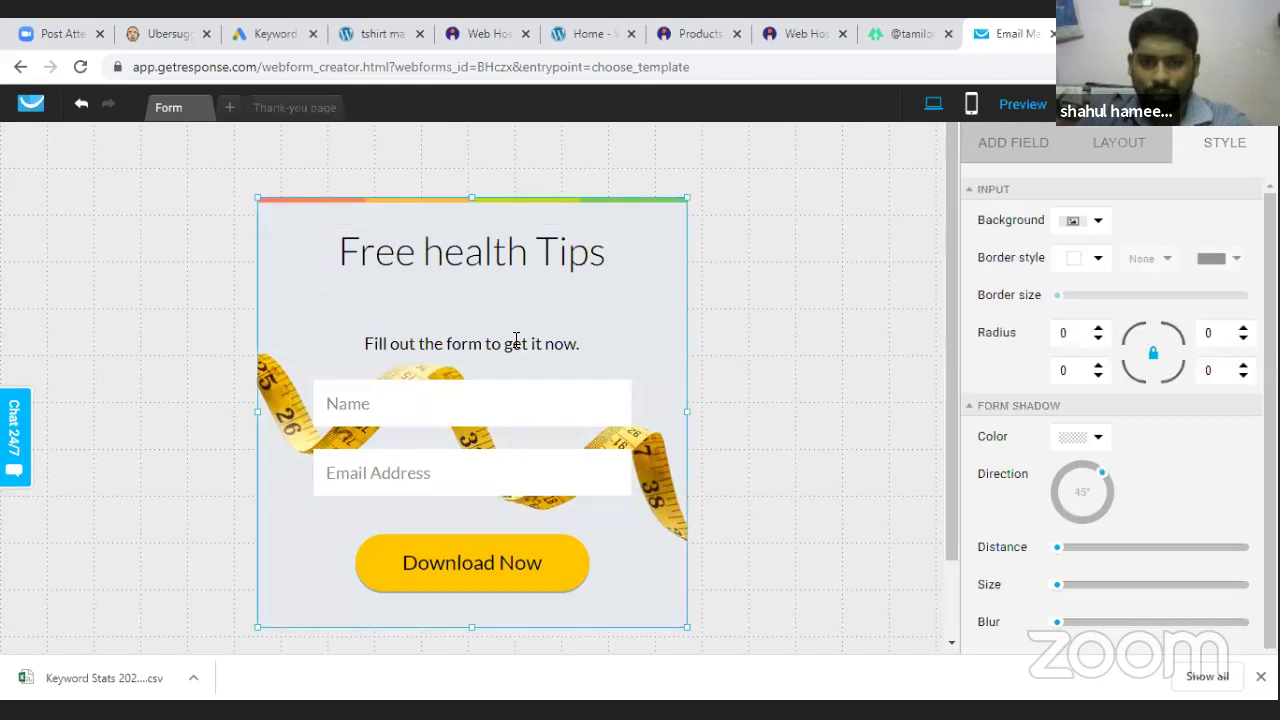
left_click(513, 344)
left_click_drag(458, 333, 458, 283)
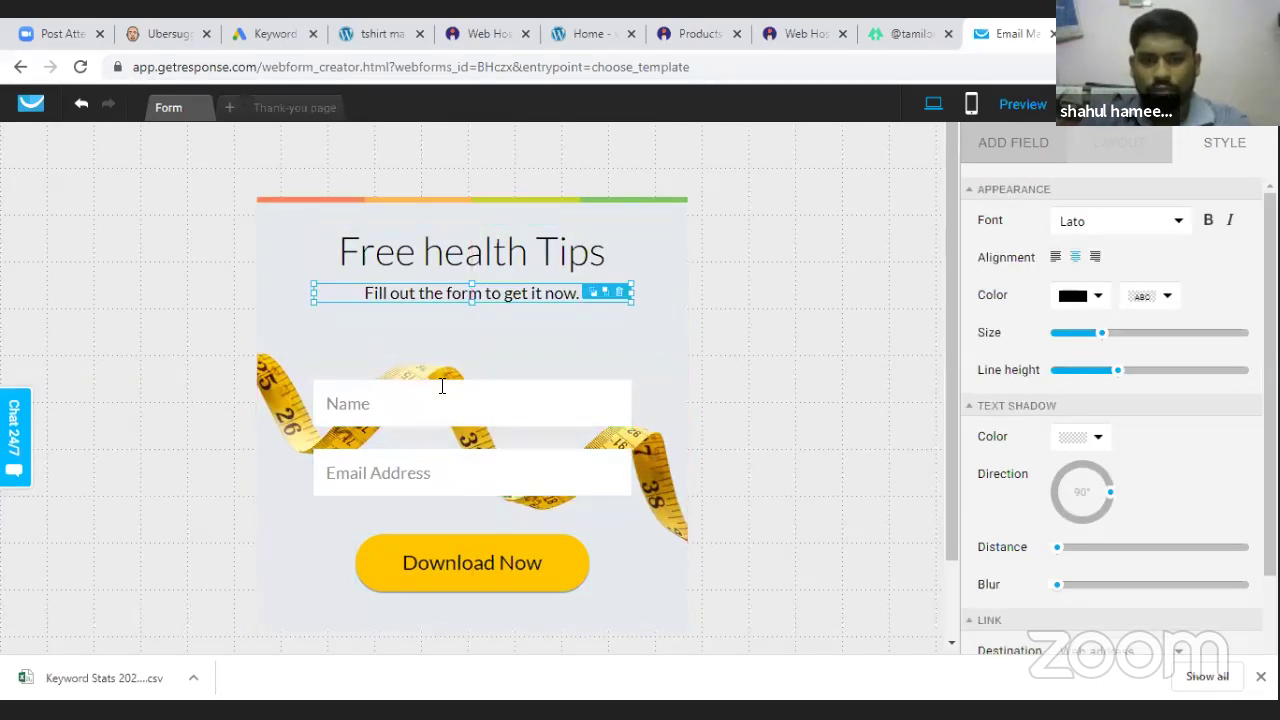
left_click_drag(442, 386, 440, 316)
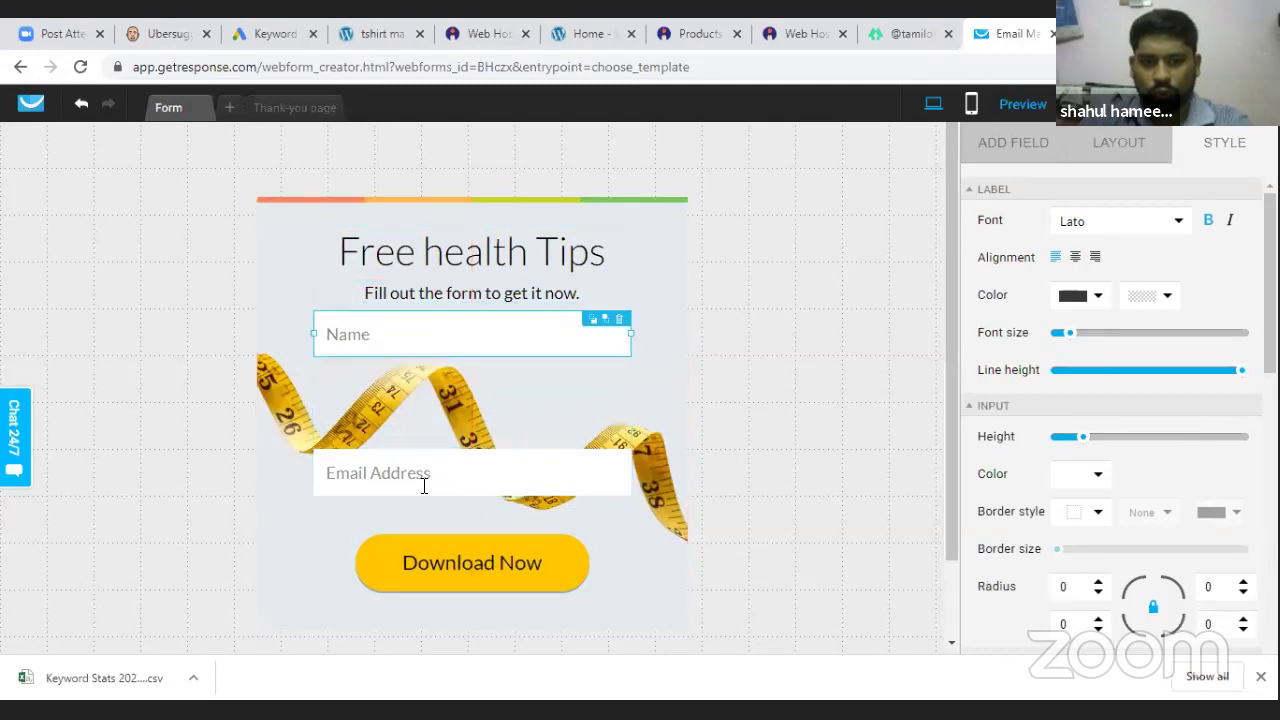
left_click_drag(424, 462, 423, 401)
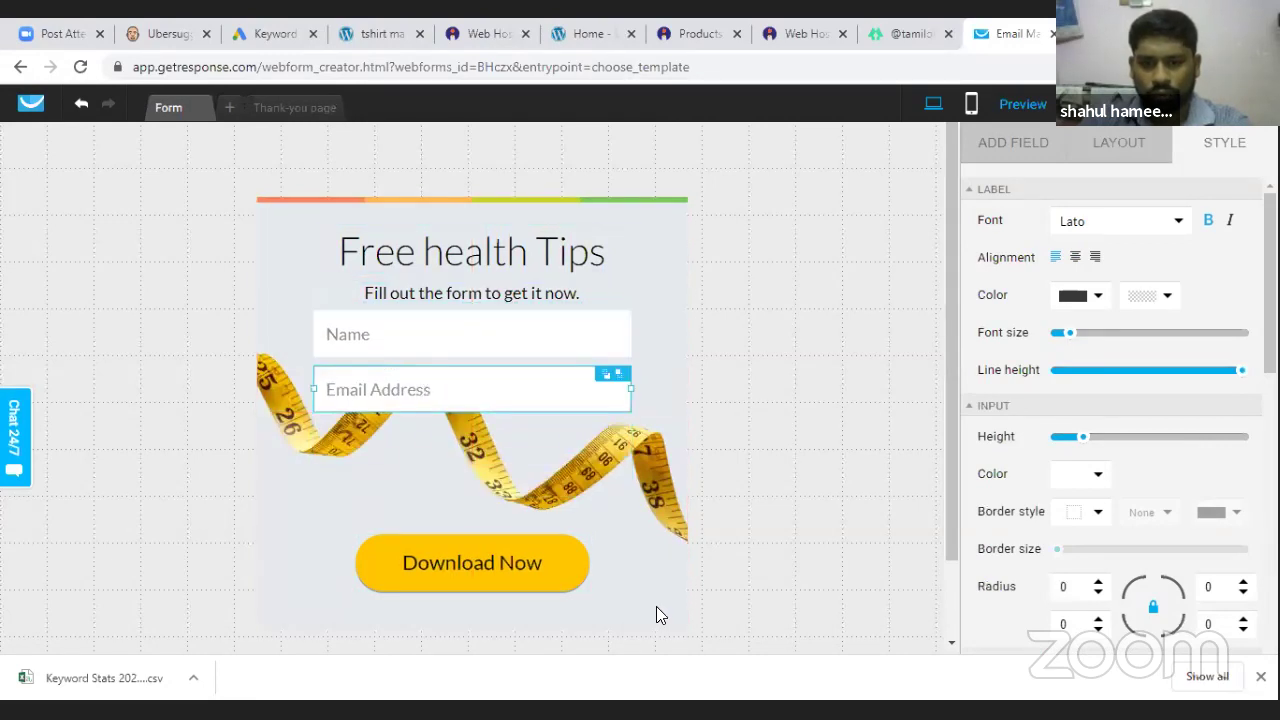
left_click(668, 624)
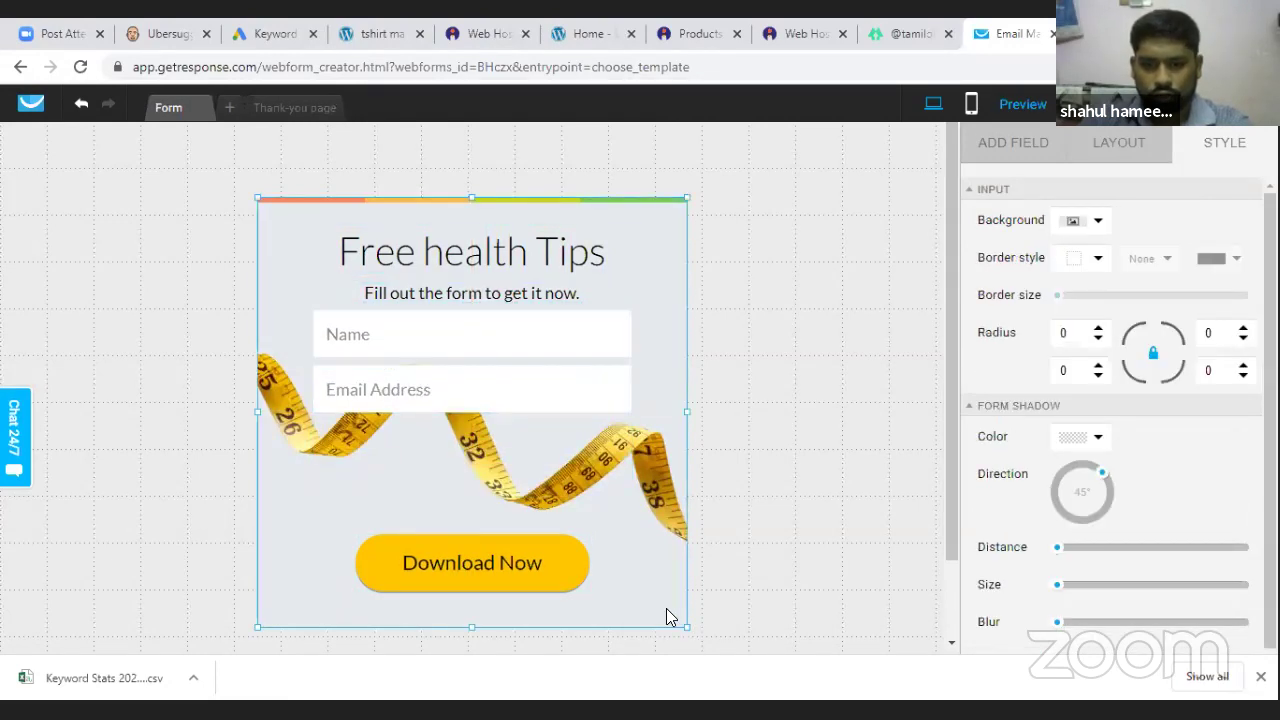
left_click_drag(685, 626, 674, 603)
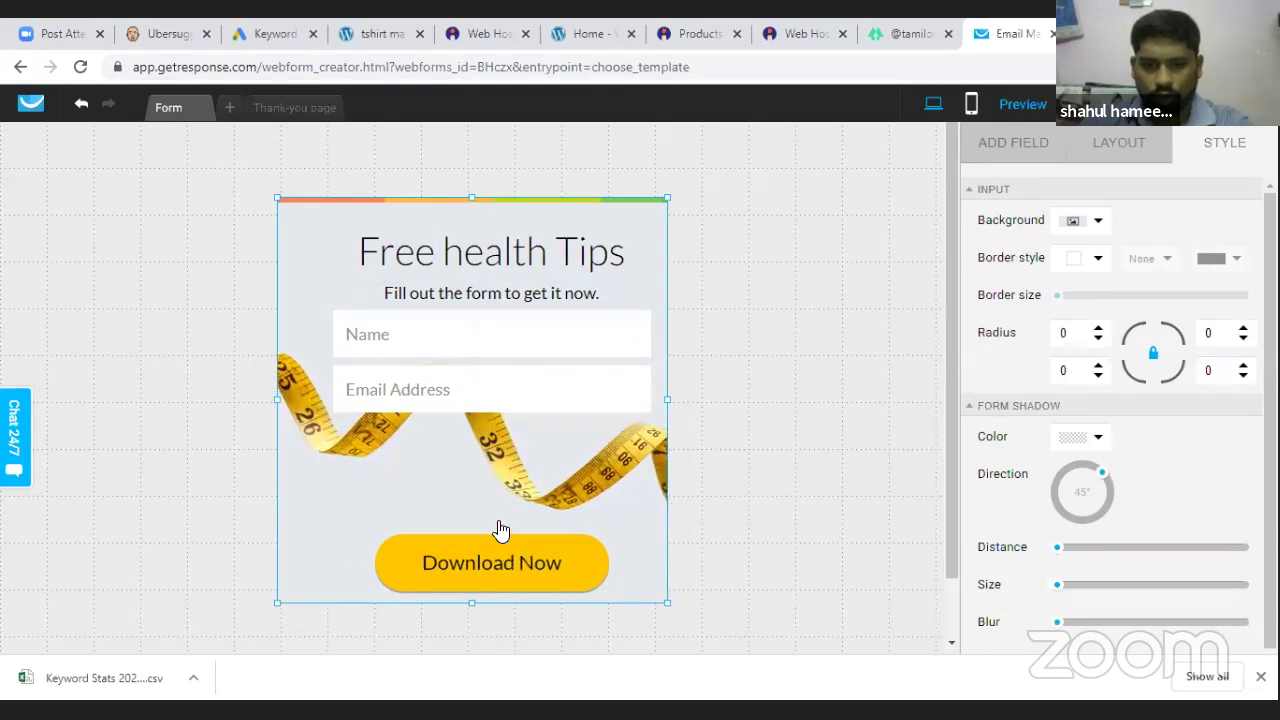
left_click_drag(501, 540, 489, 512)
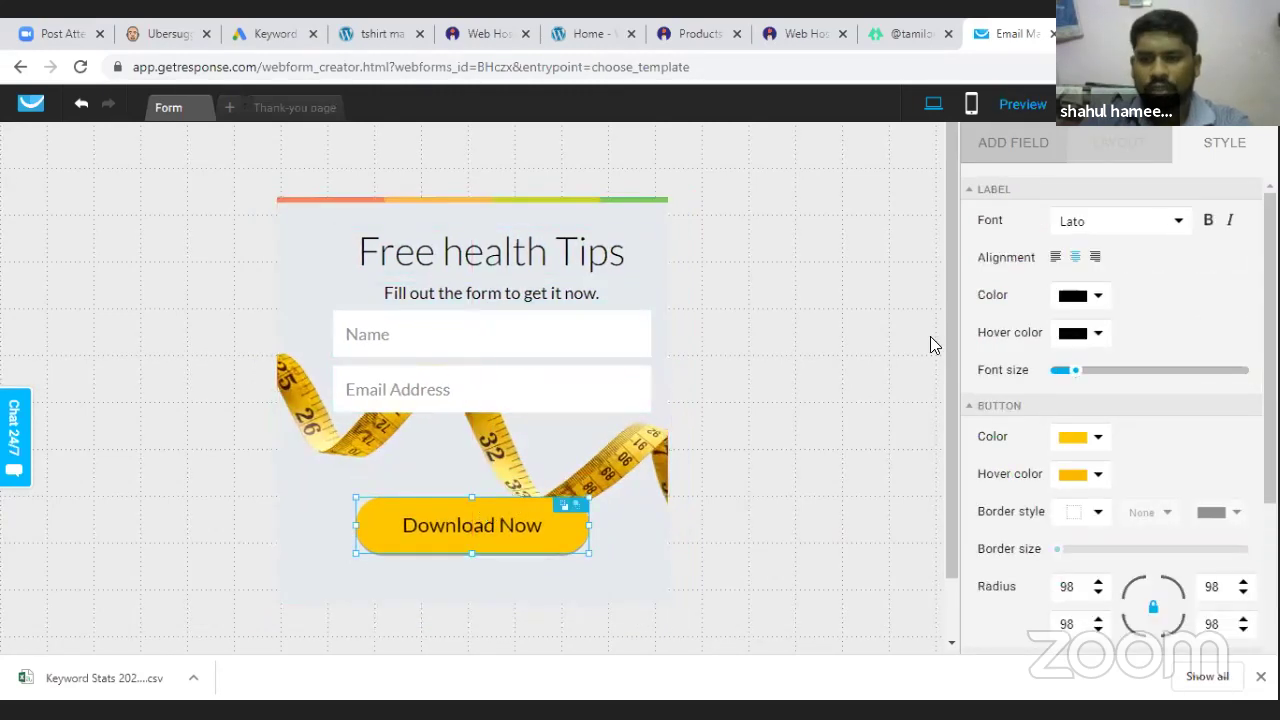
Step: Add a mobile_number custom field above the Download Now button
left_click(1008, 146)
scroll(997, 240, "down", 4)
scroll(997, 258, "down", 1)
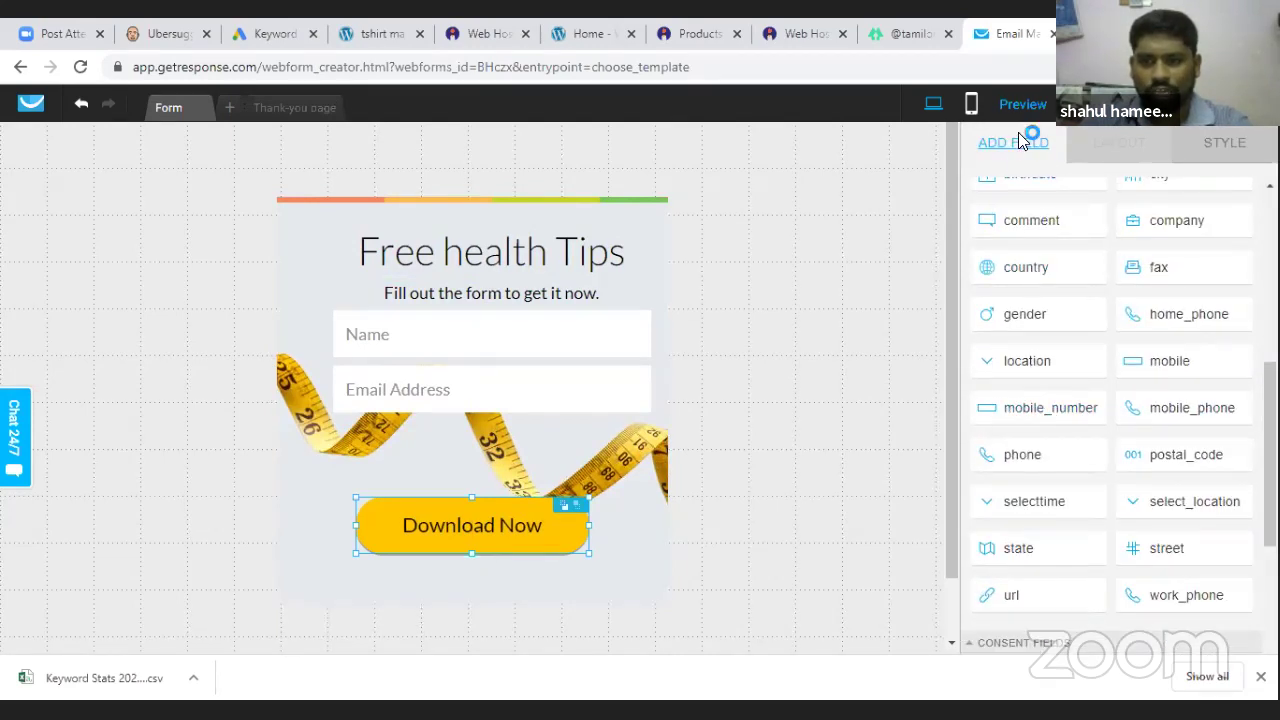
left_click_drag(1030, 418, 494, 434)
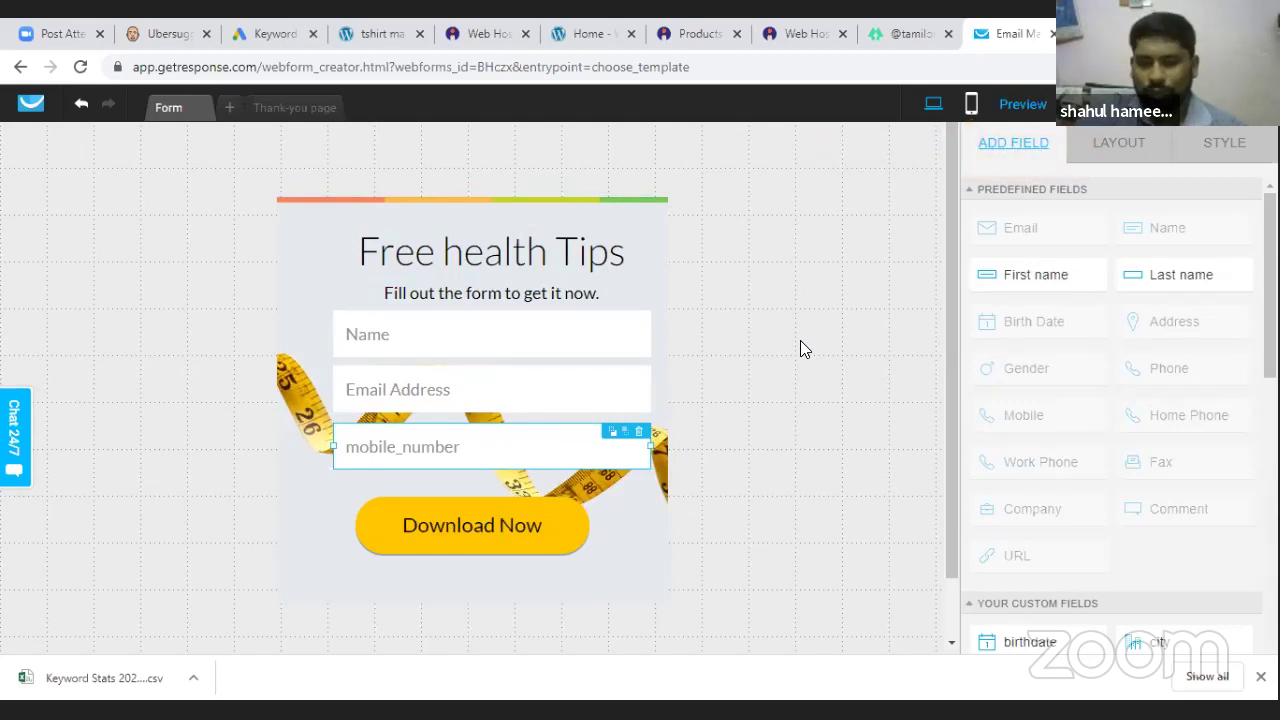
left_click(744, 375)
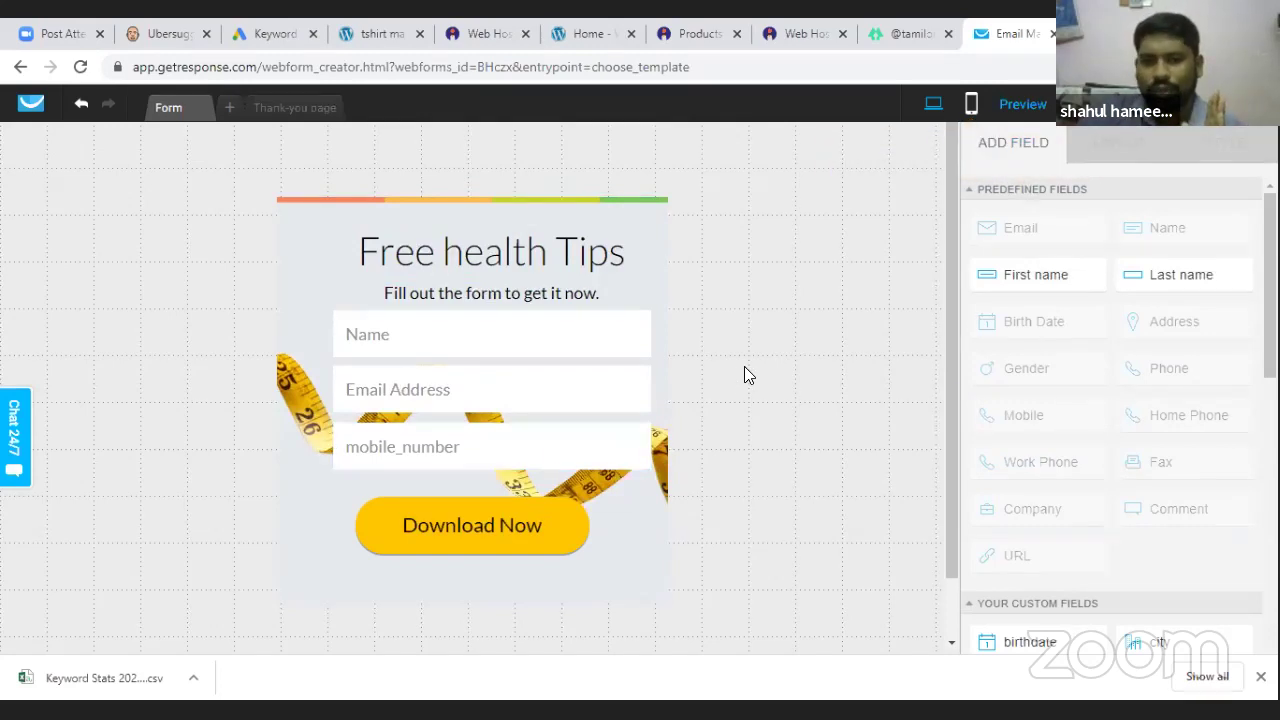
left_click(514, 524)
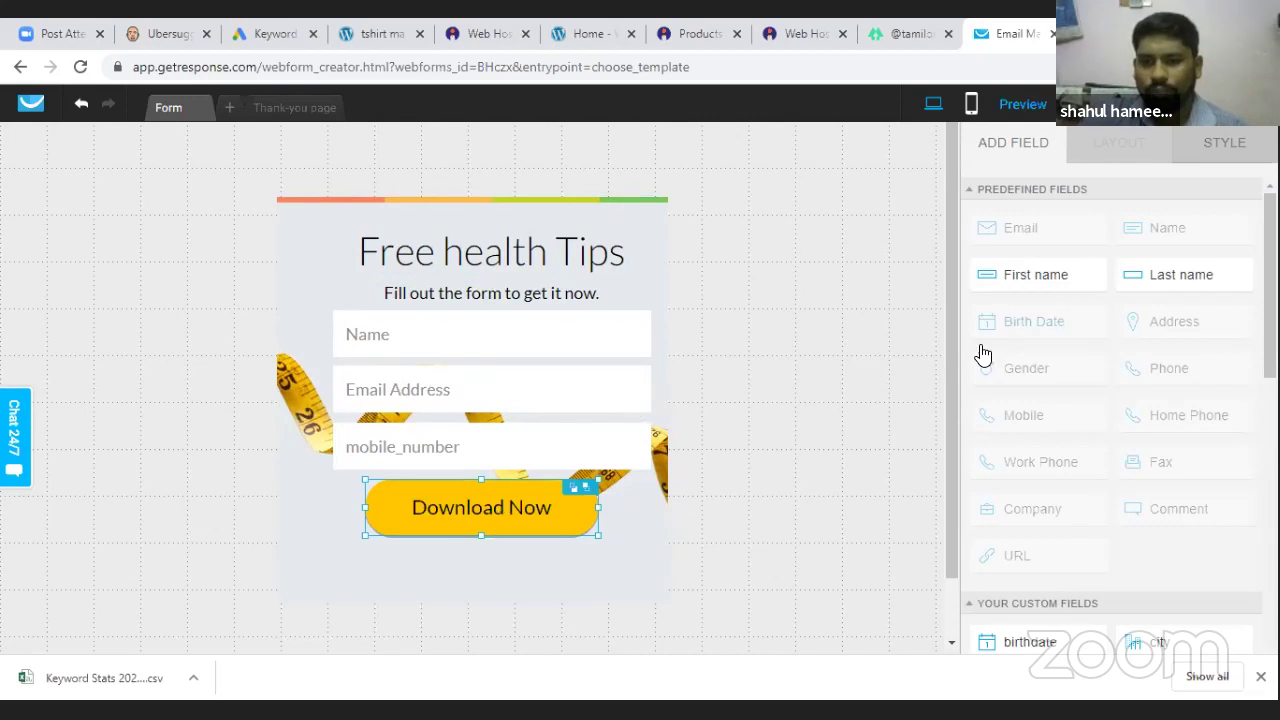
Step: Resize the form container to 400 × 326 px
scroll(983, 355, "down", 3)
scroll(1054, 283, "up", 3)
left_click(425, 260)
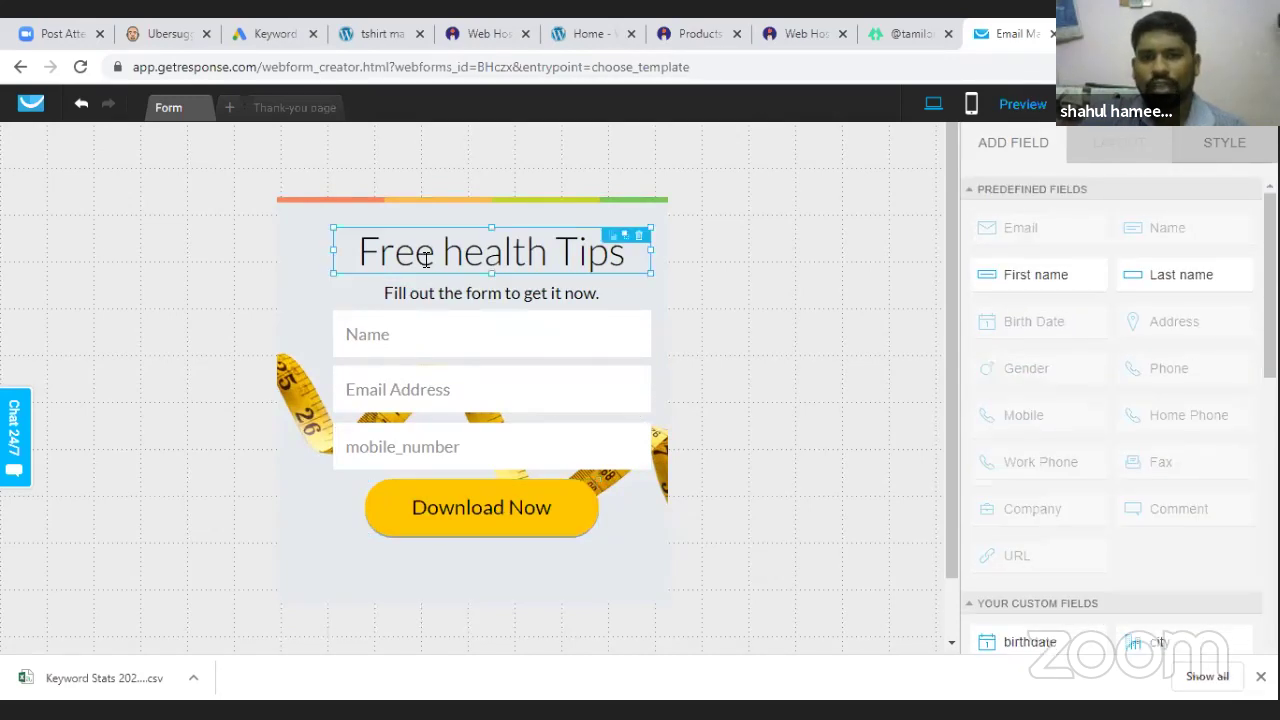
left_click(306, 276)
left_click_drag(270, 195, 300, 214)
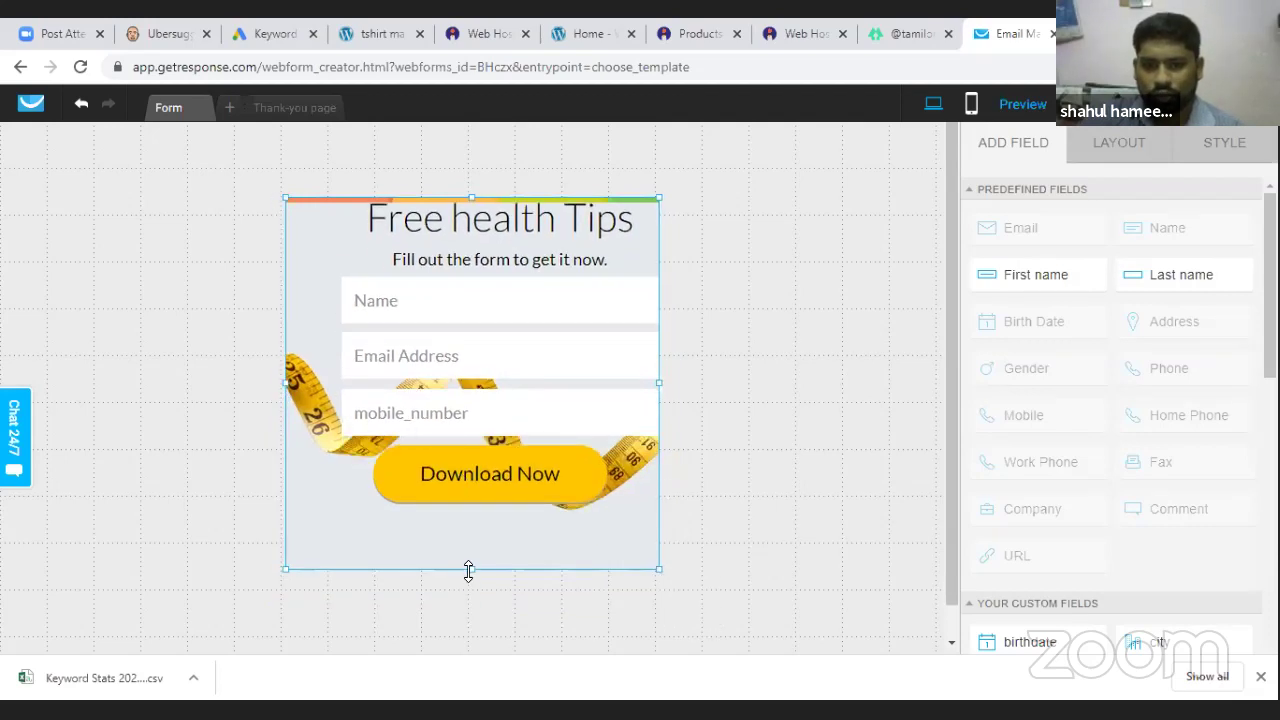
left_click_drag(469, 571, 478, 535)
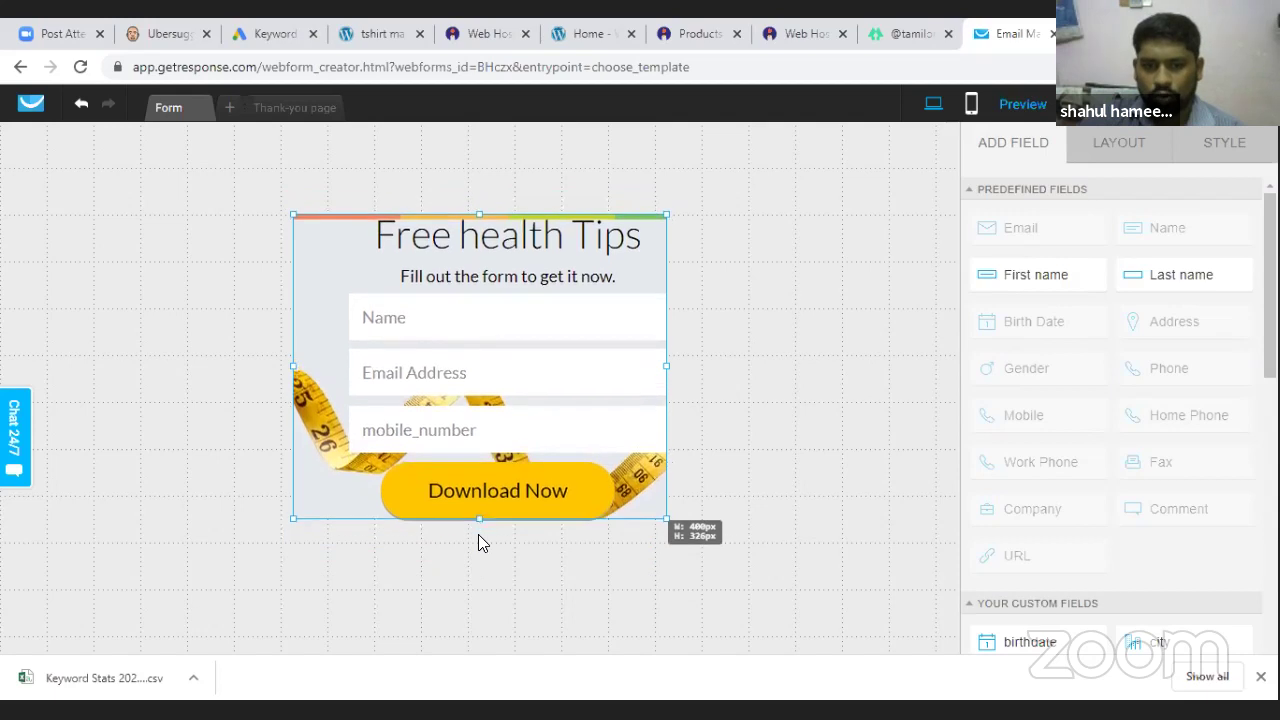
left_click(293, 365)
left_click(781, 327)
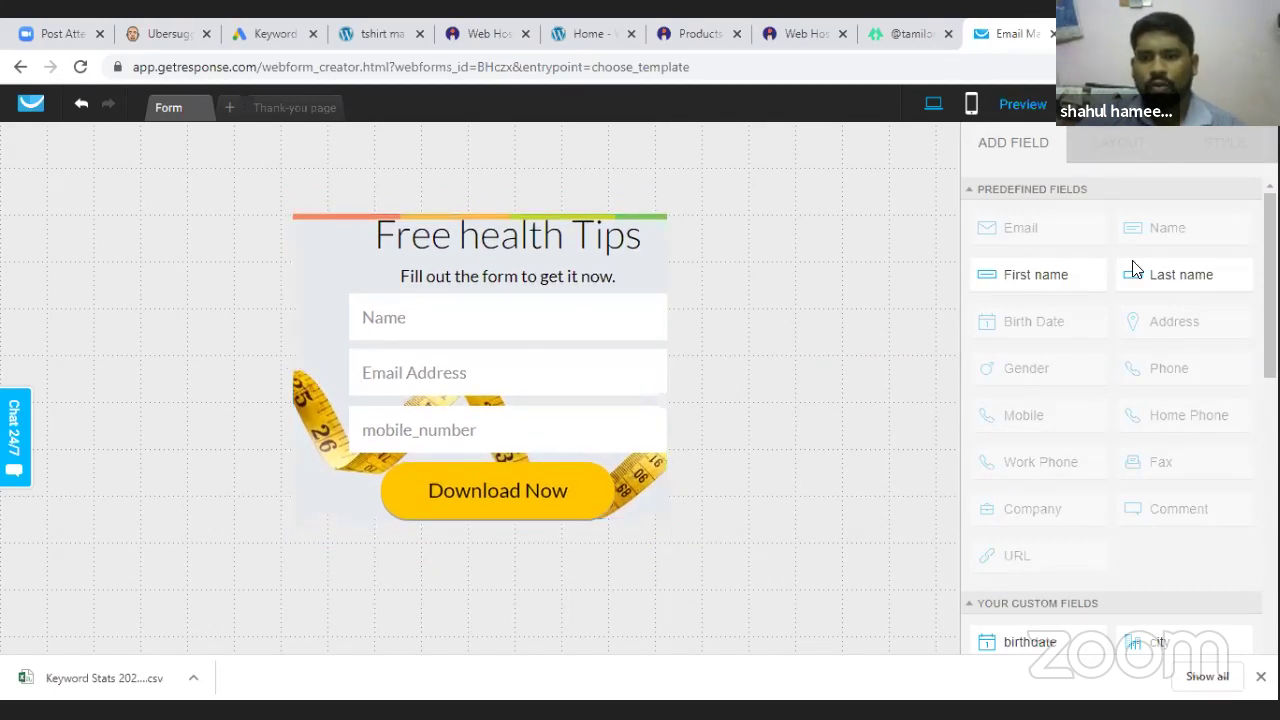
Step: Assign form sign-ups to the tamilonlinebusinessvisitors list and save the form settings
left_click(1134, 108)
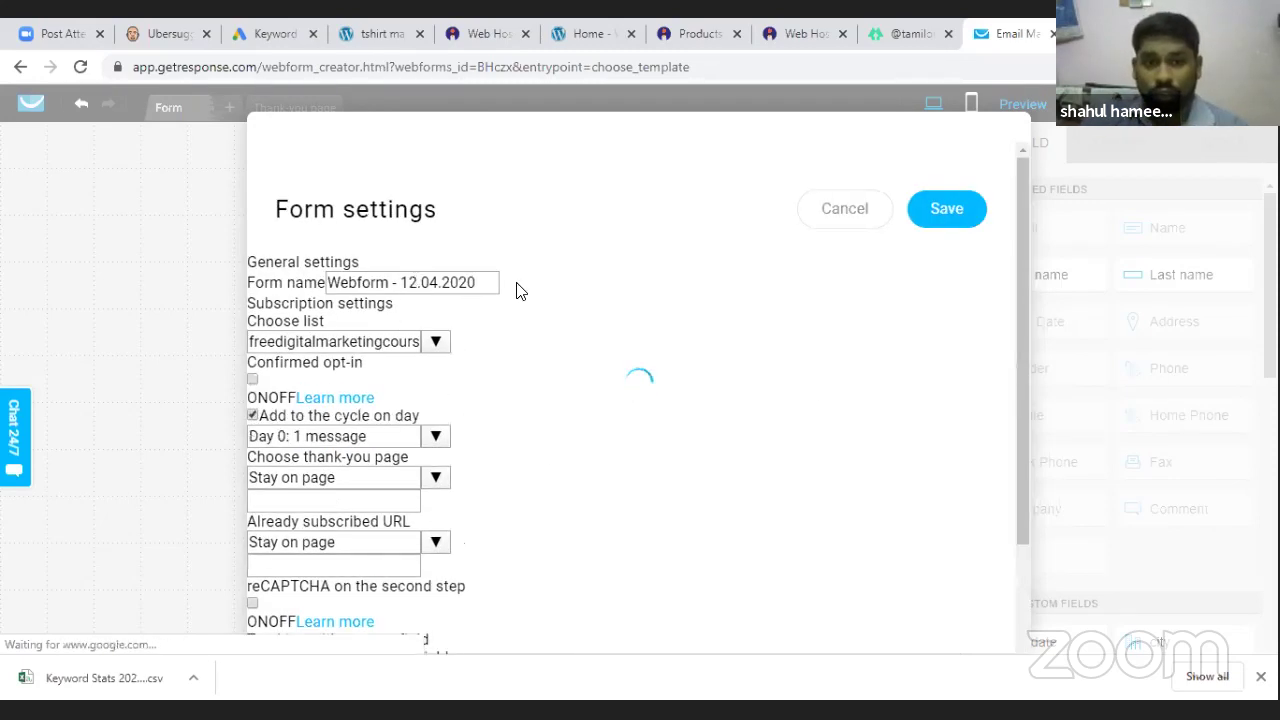
scroll(637, 269, "down", 1)
scroll(637, 269, "up", 1)
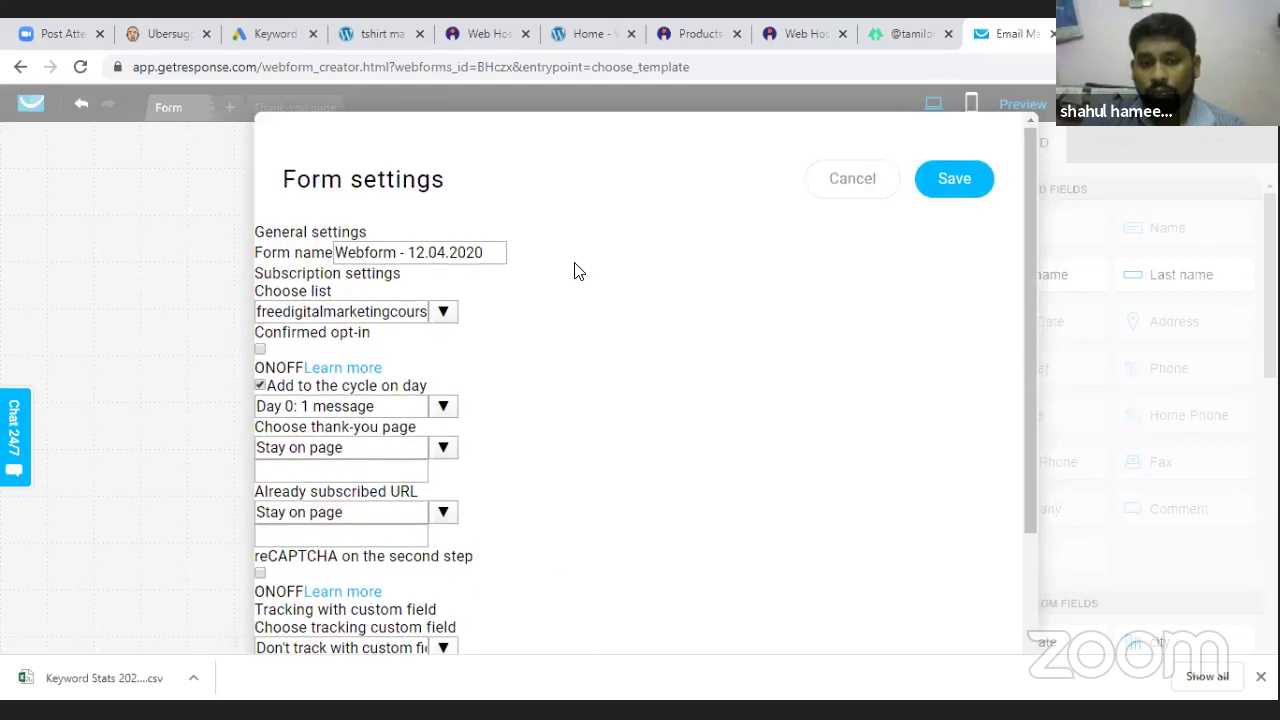
left_click(444, 313)
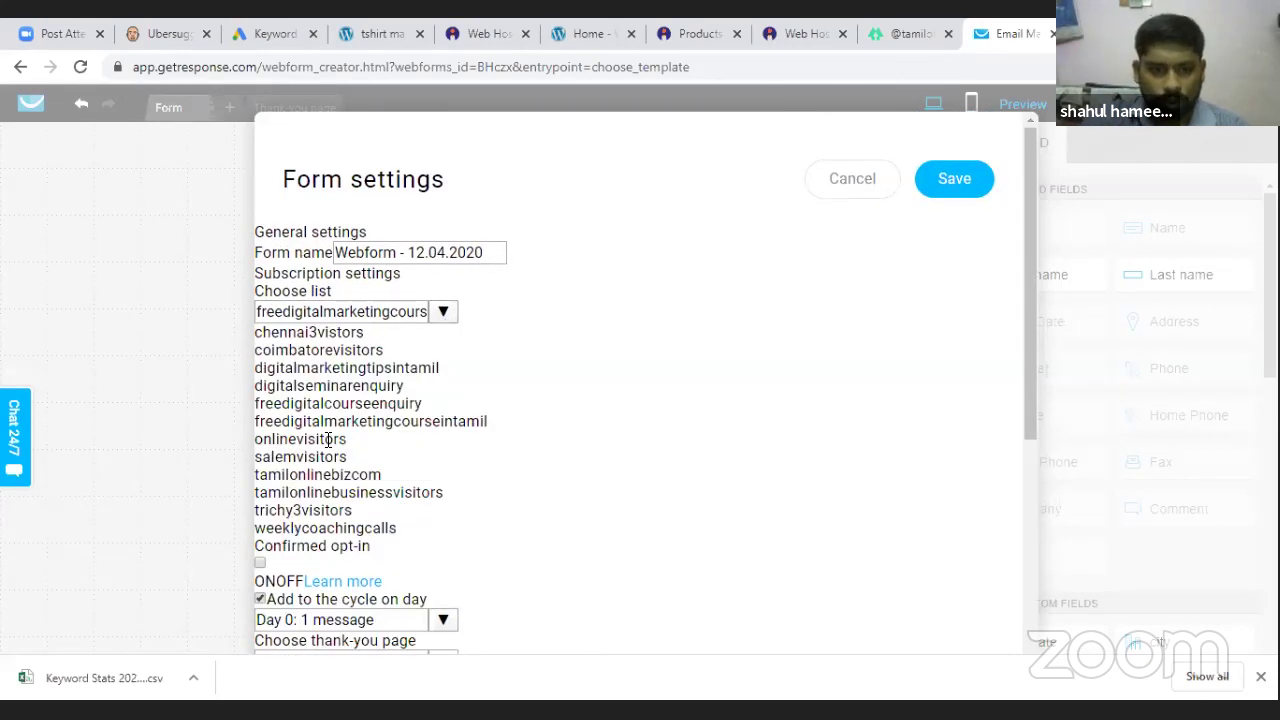
left_click(328, 492)
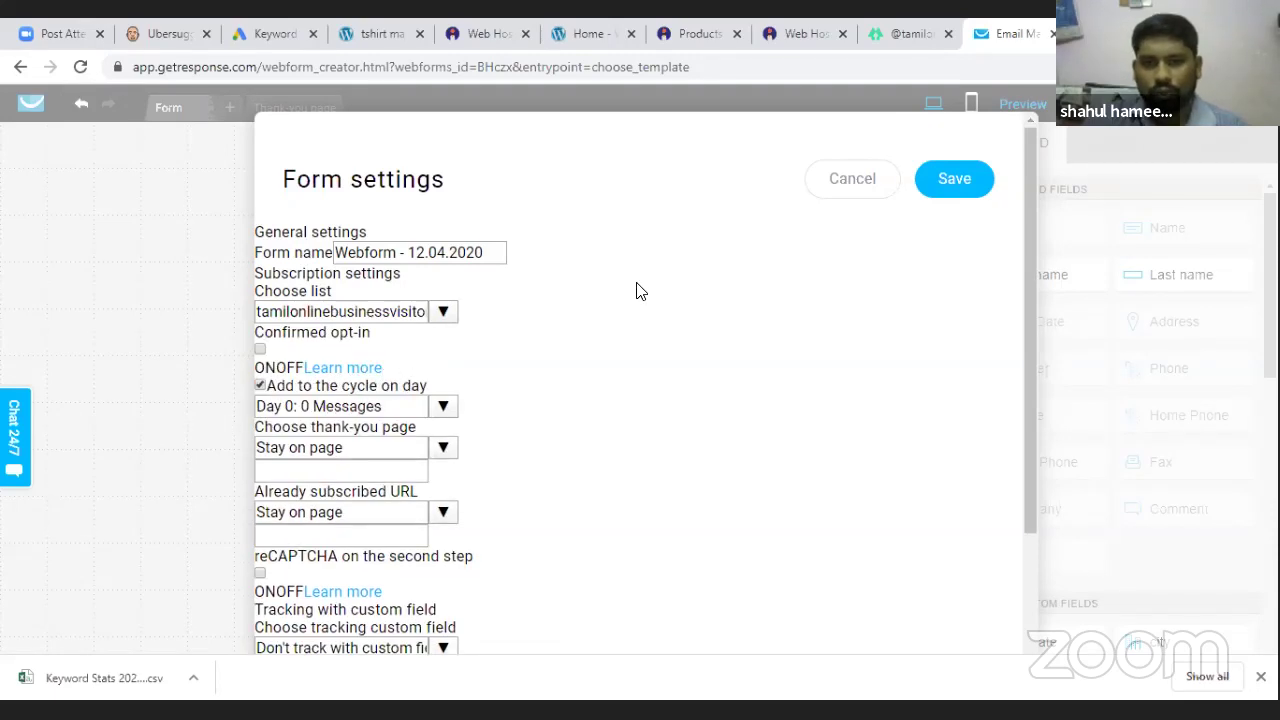
scroll(636, 305, "down", 2)
scroll(645, 309, "up", 2)
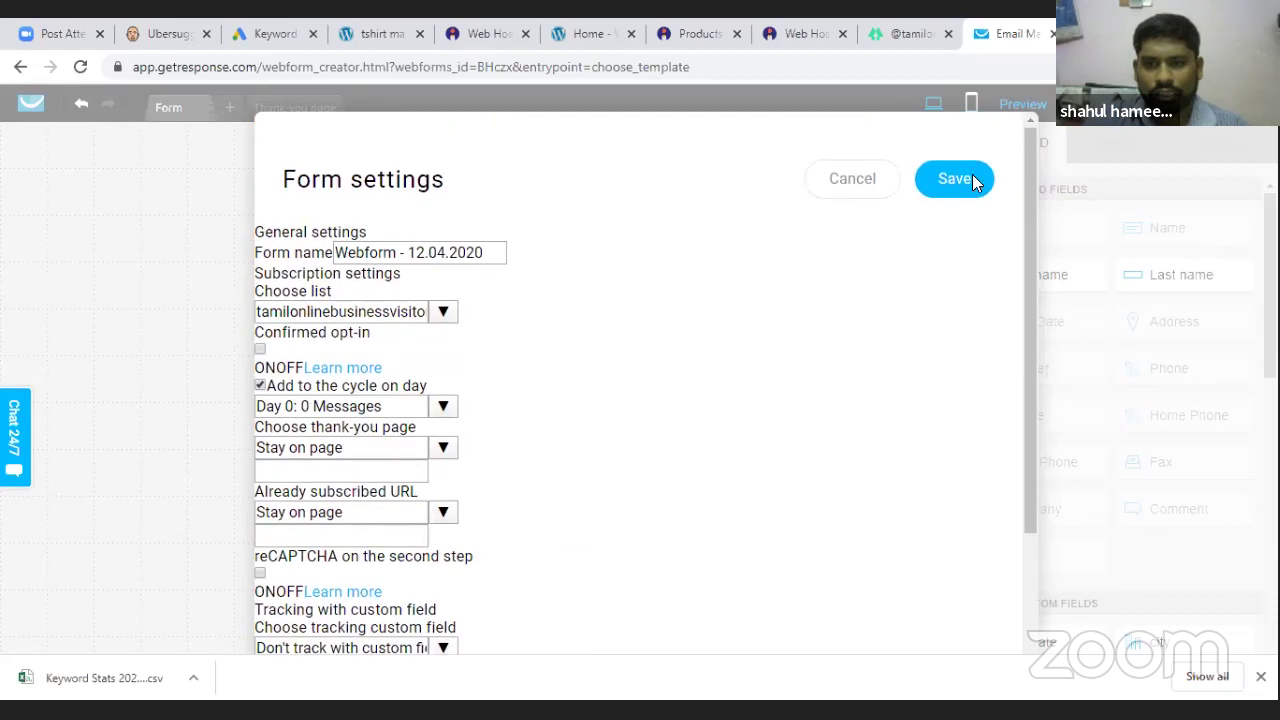
scroll(840, 250, "down", 1)
scroll(900, 195, "up", 1)
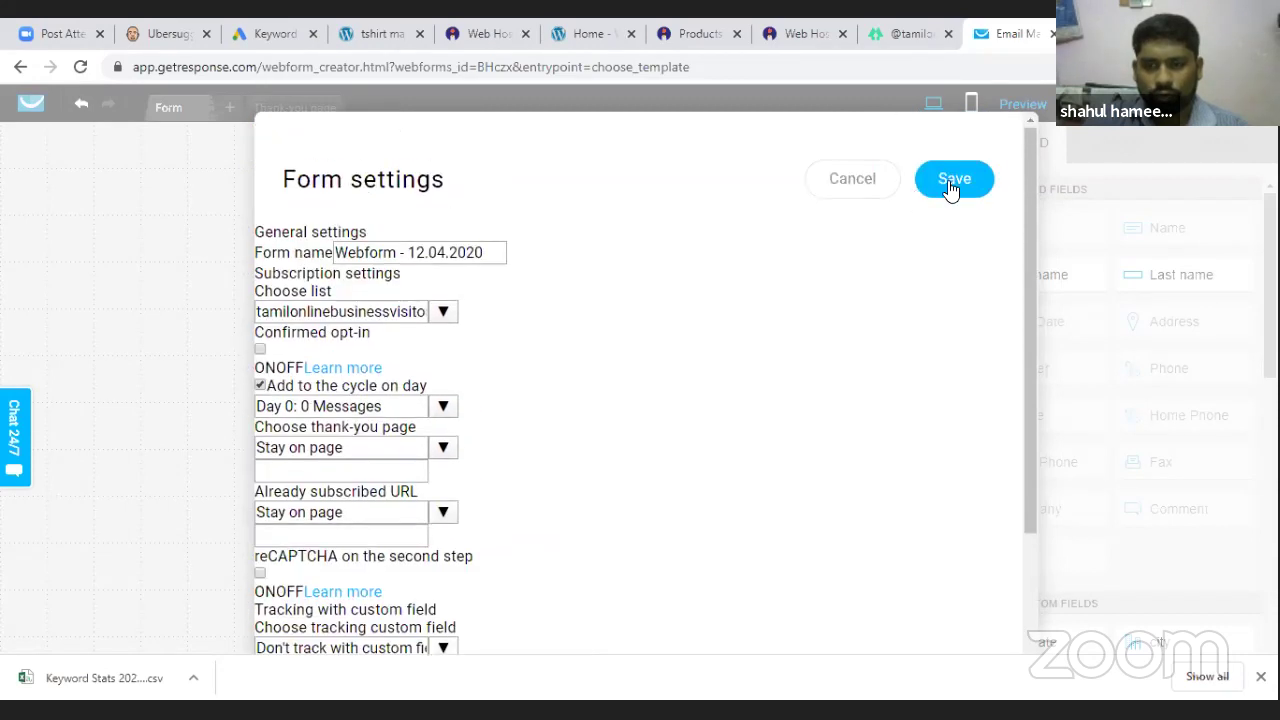
left_click(952, 182)
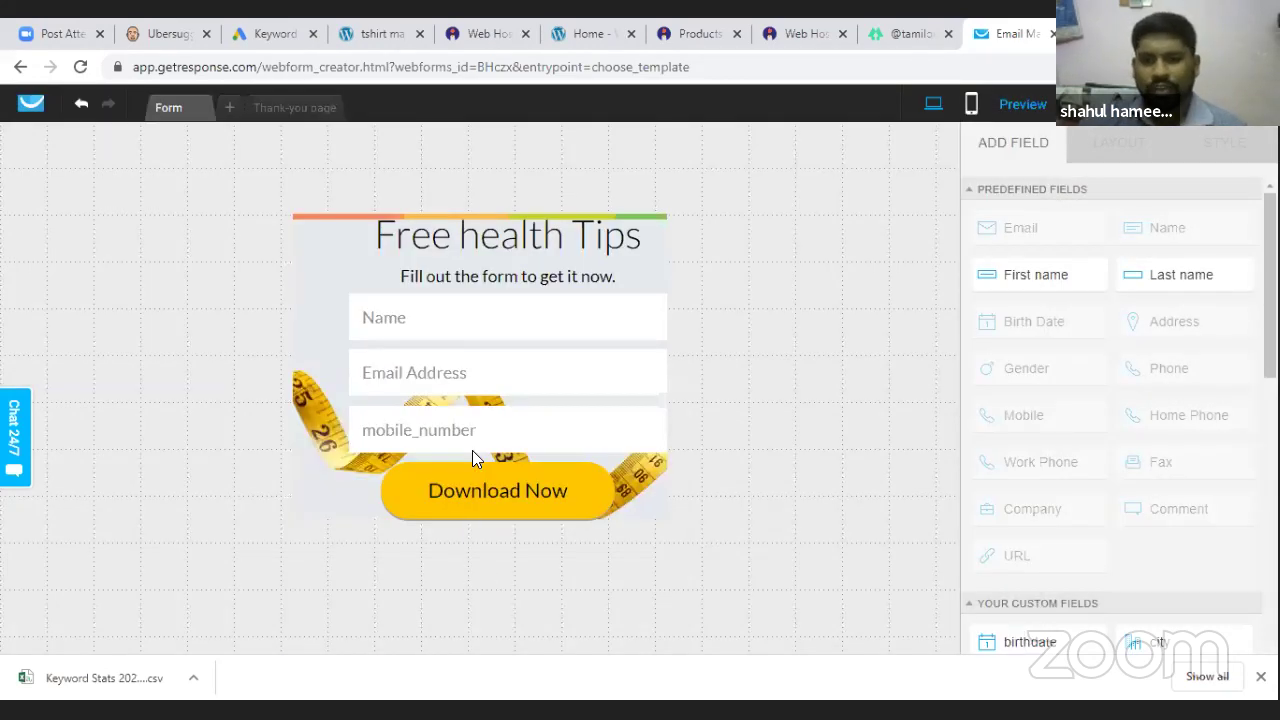
left_click(533, 514)
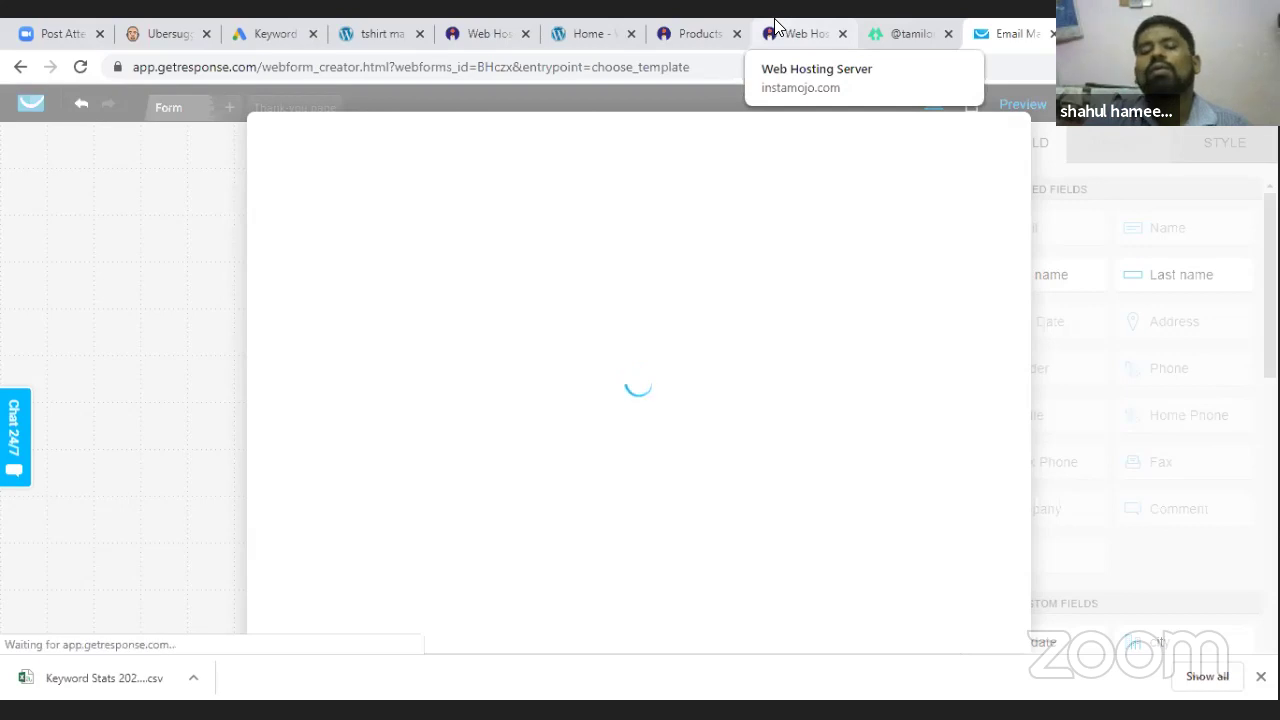
Step: Set the thank-you page to Custom and fetch the Instamojo Web Hosting Server product URL
scroll(811, 454, "down", 3)
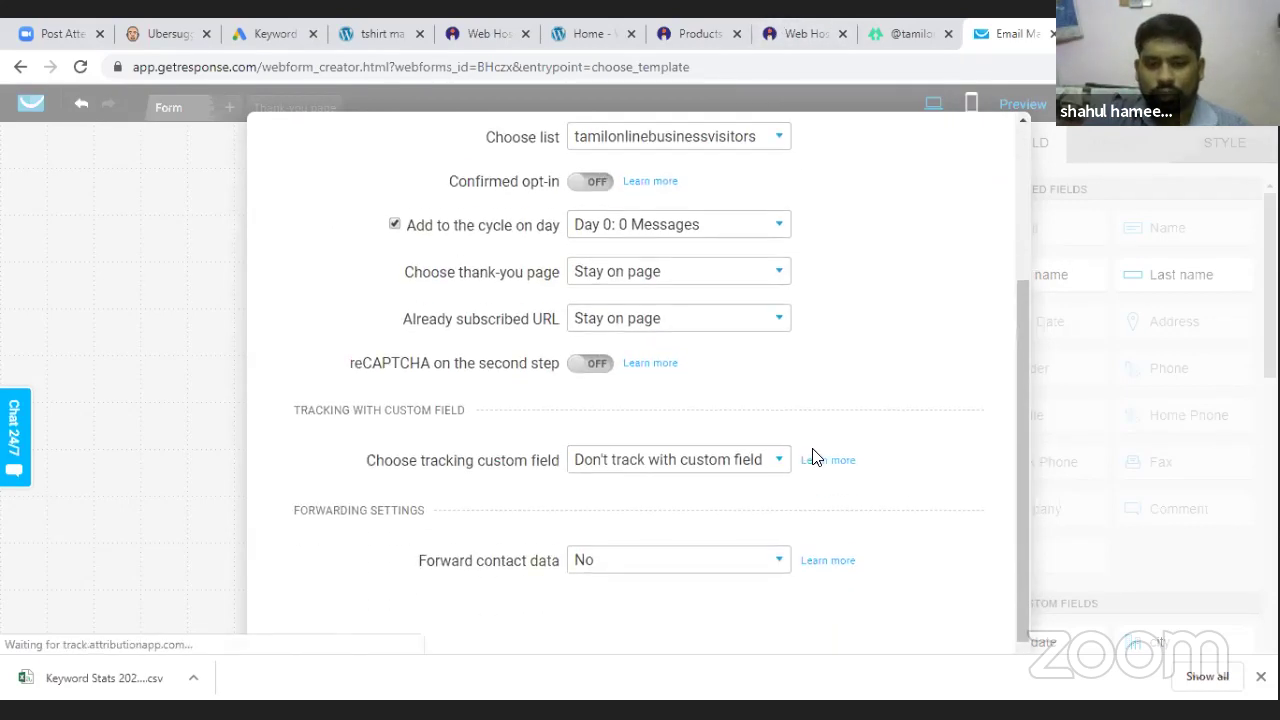
scroll(758, 551, "up", 2)
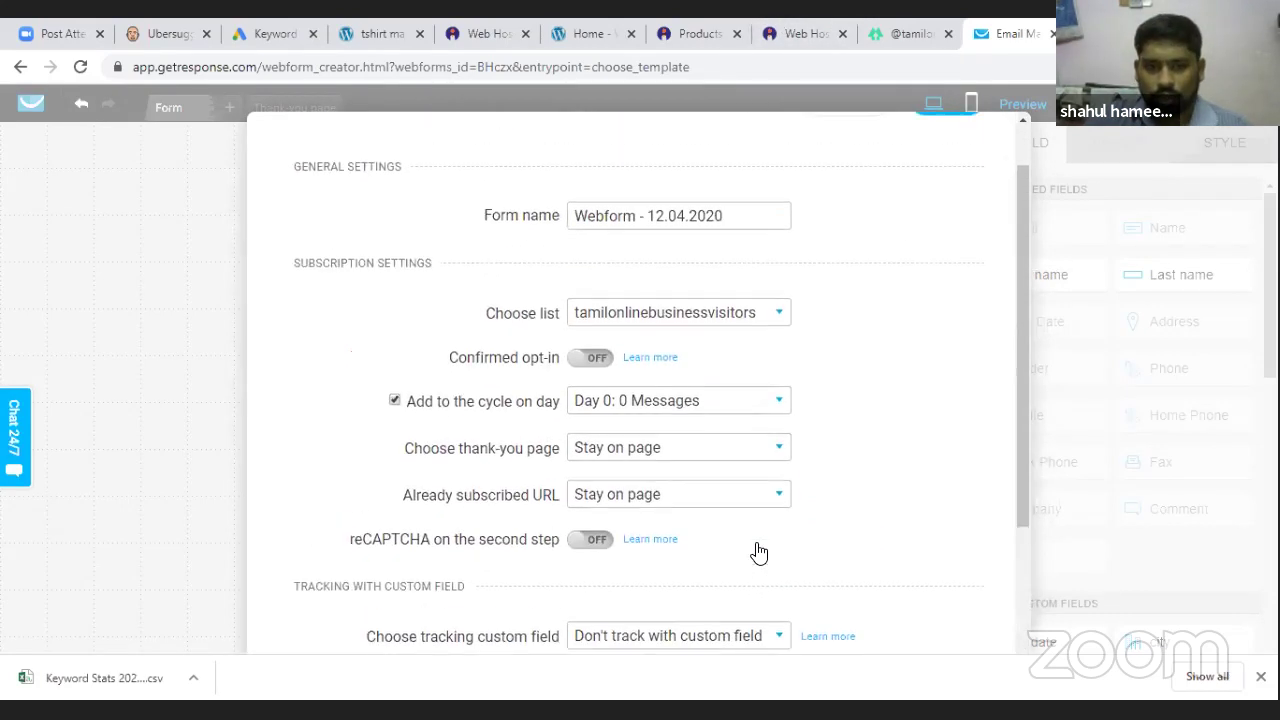
left_click(638, 450)
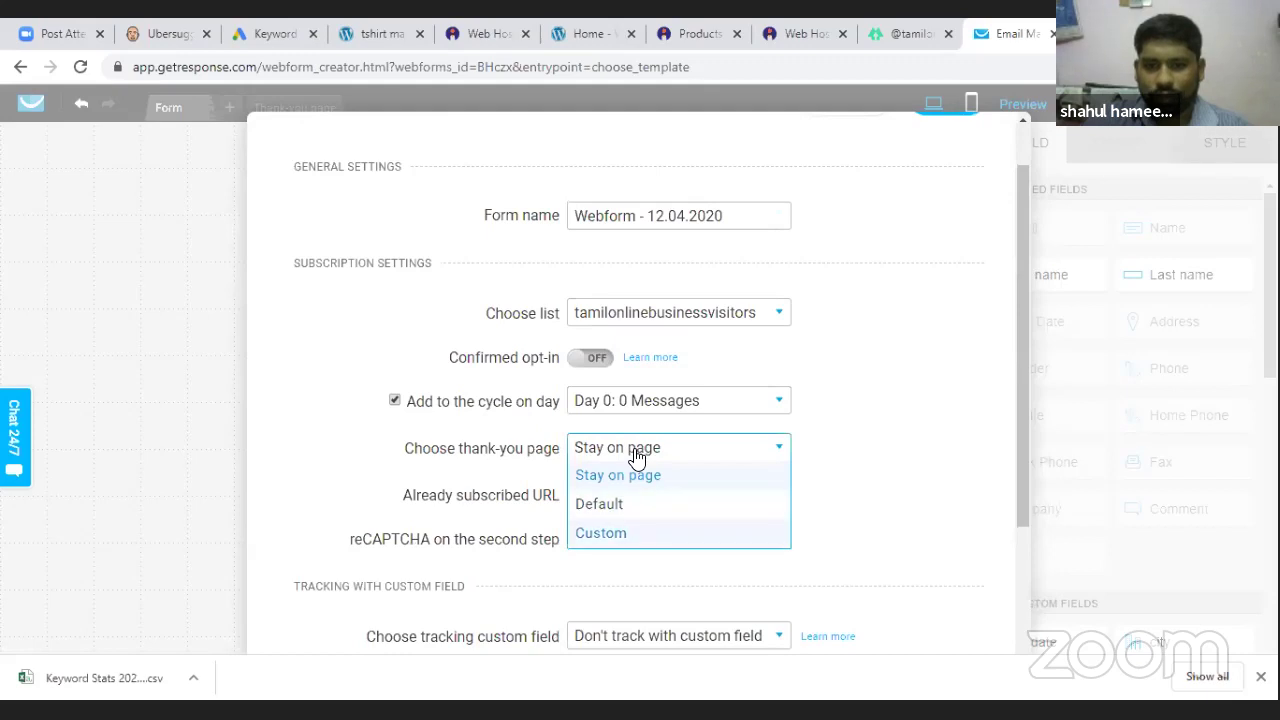
left_click(600, 533)
left_click(683, 25)
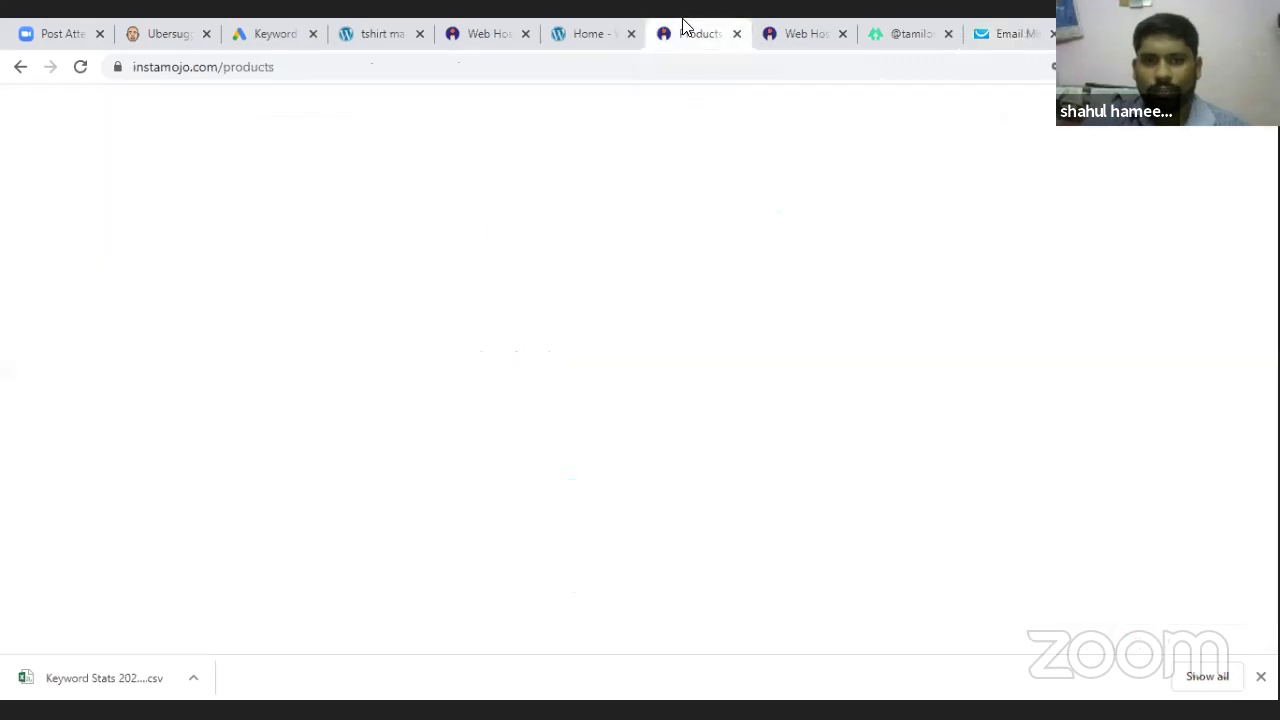
left_click(795, 33)
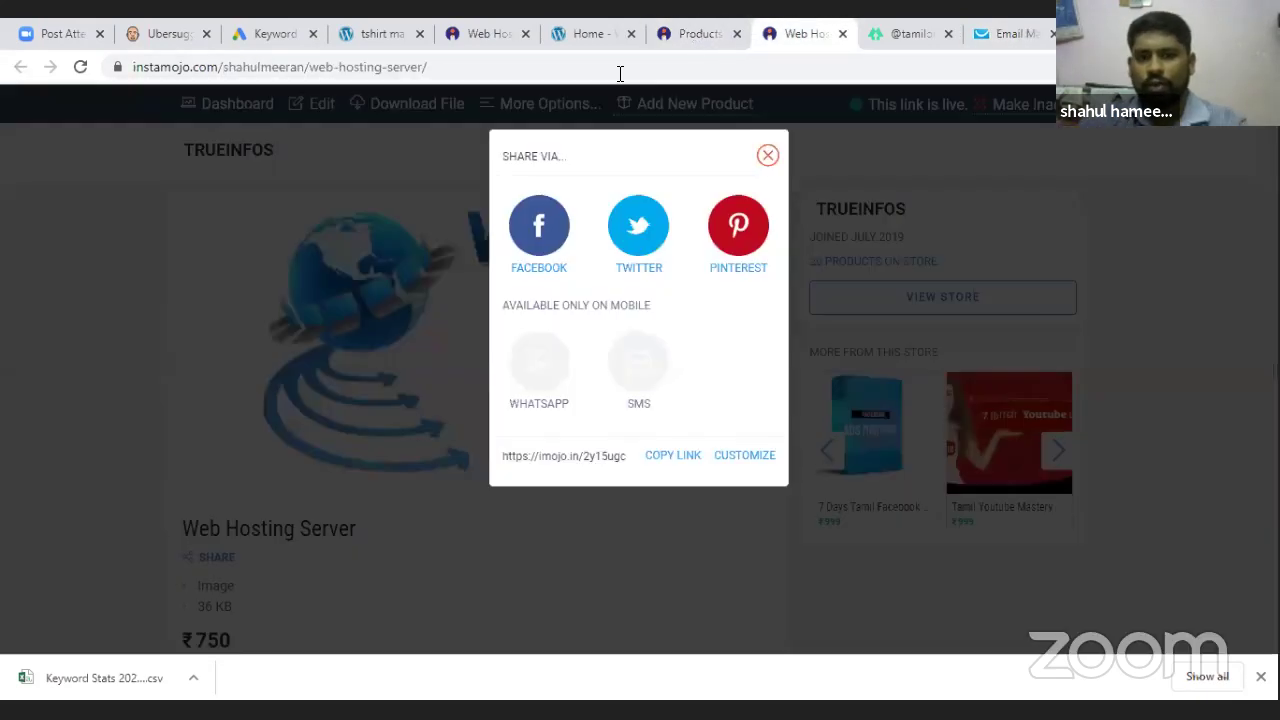
left_click(905, 33)
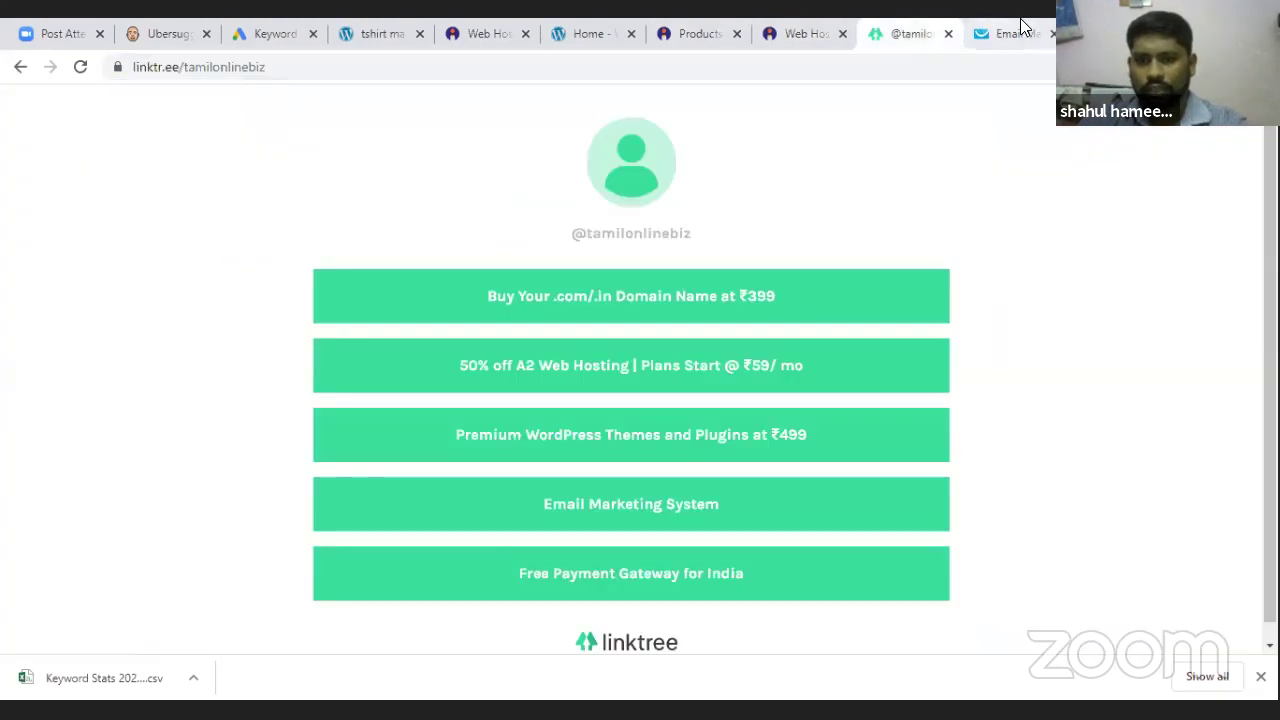
left_click(1010, 33)
Step: Paste the Instamojo product URL as the thank-you page and save the form settings
key("ctrl+v")
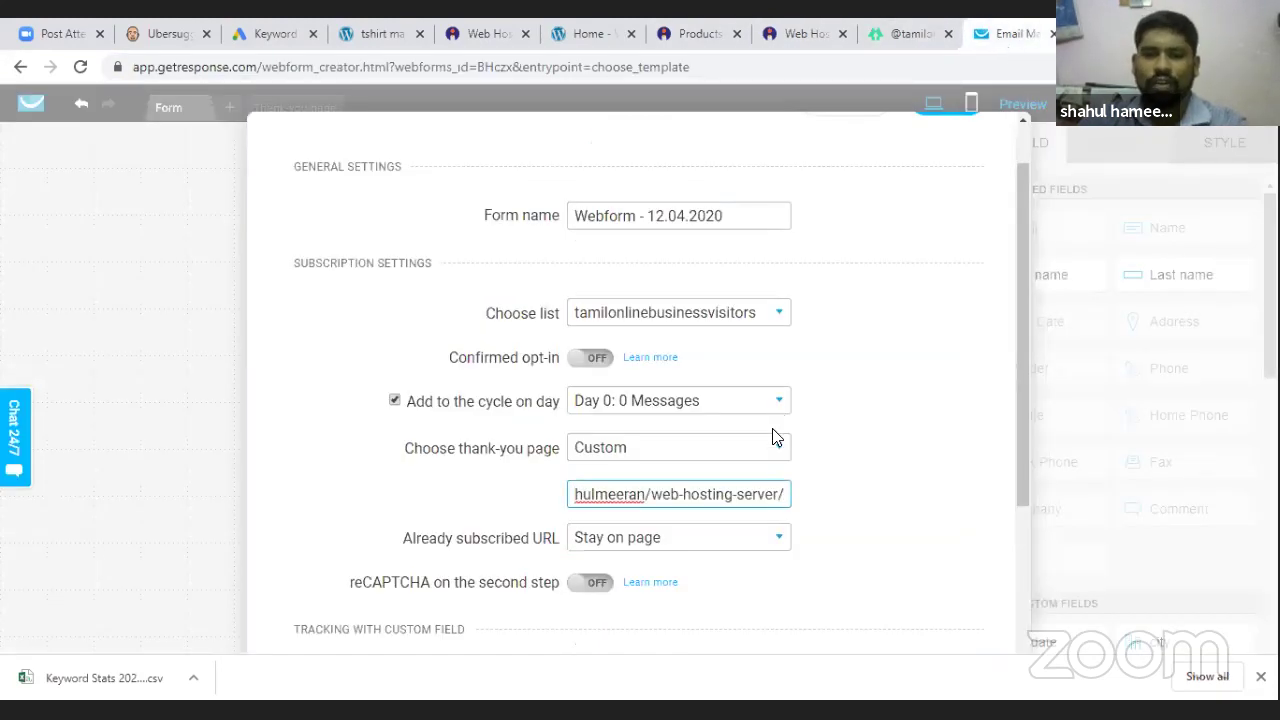
key("ctrl+a")
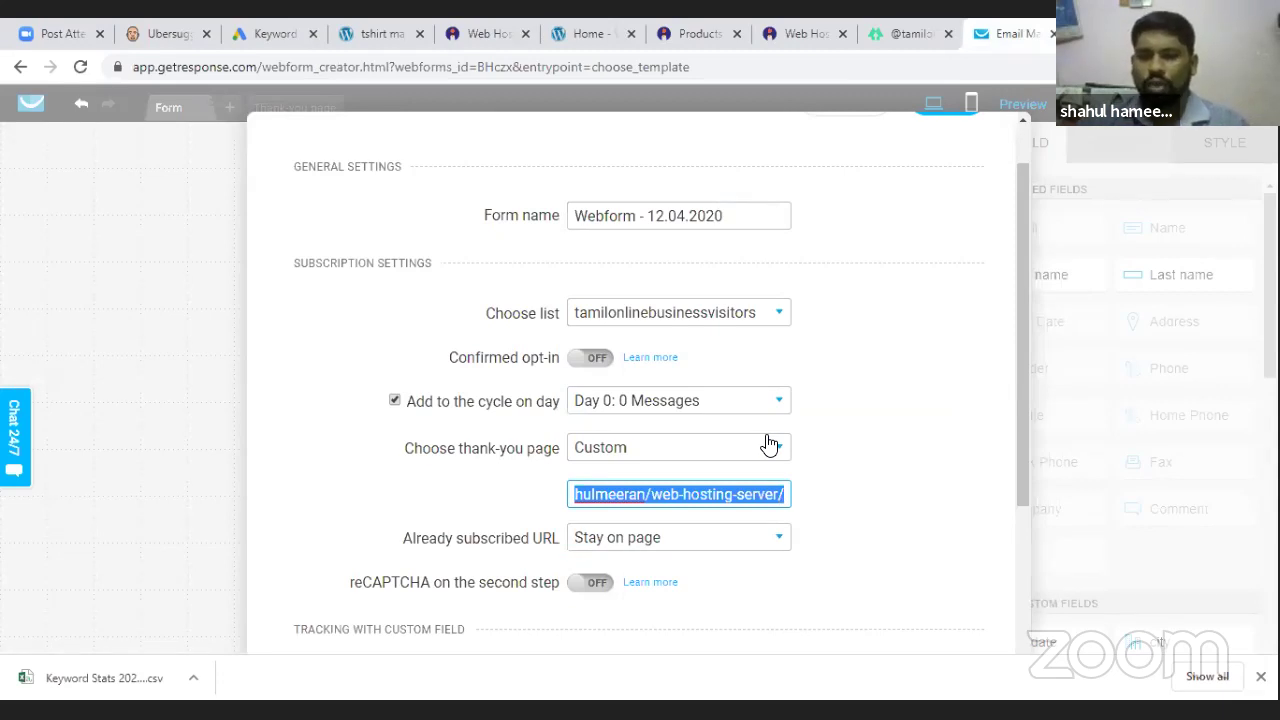
key("Right")
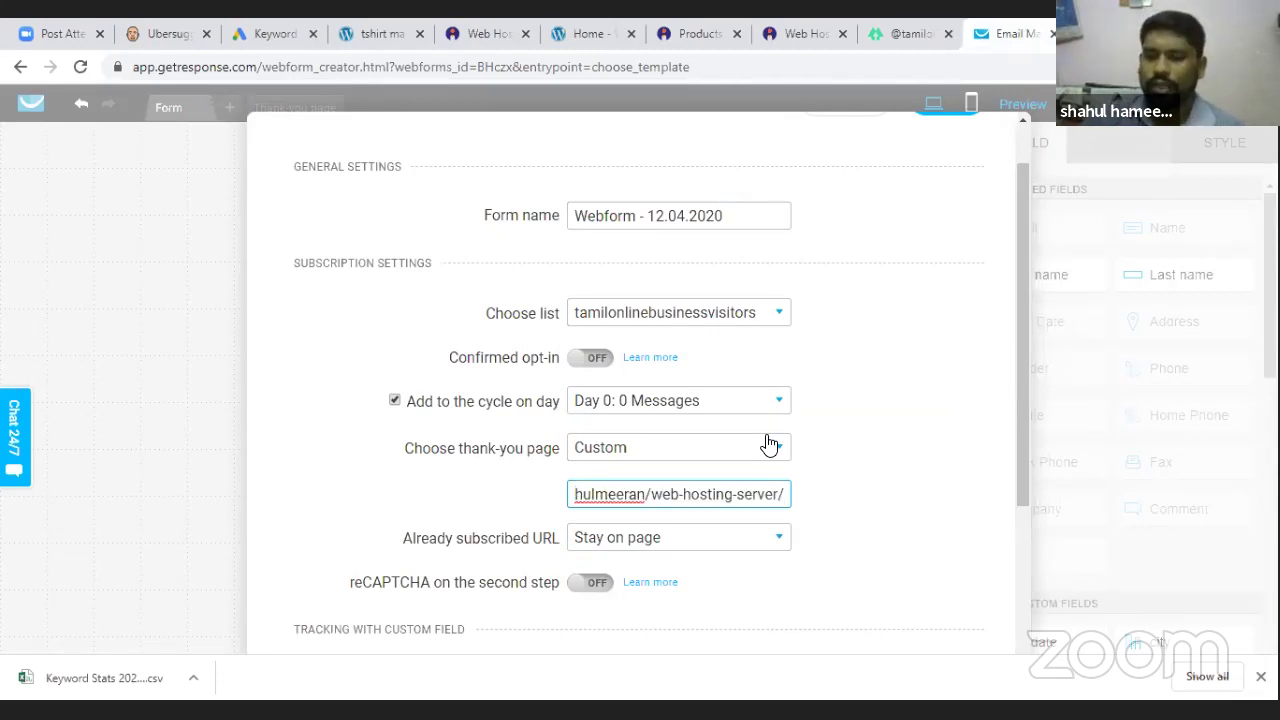
key("Left")
key("Left")
key("Left")
key("Left")
key("Left")
key("Left")
key("Left")
key("Left")
key("Left")
key("Left")
key("Left")
key("Left")
key("Left")
key("Left")
key("Left")
key("Left")
key("Left")
key("Left")
key("Left")
key("Left")
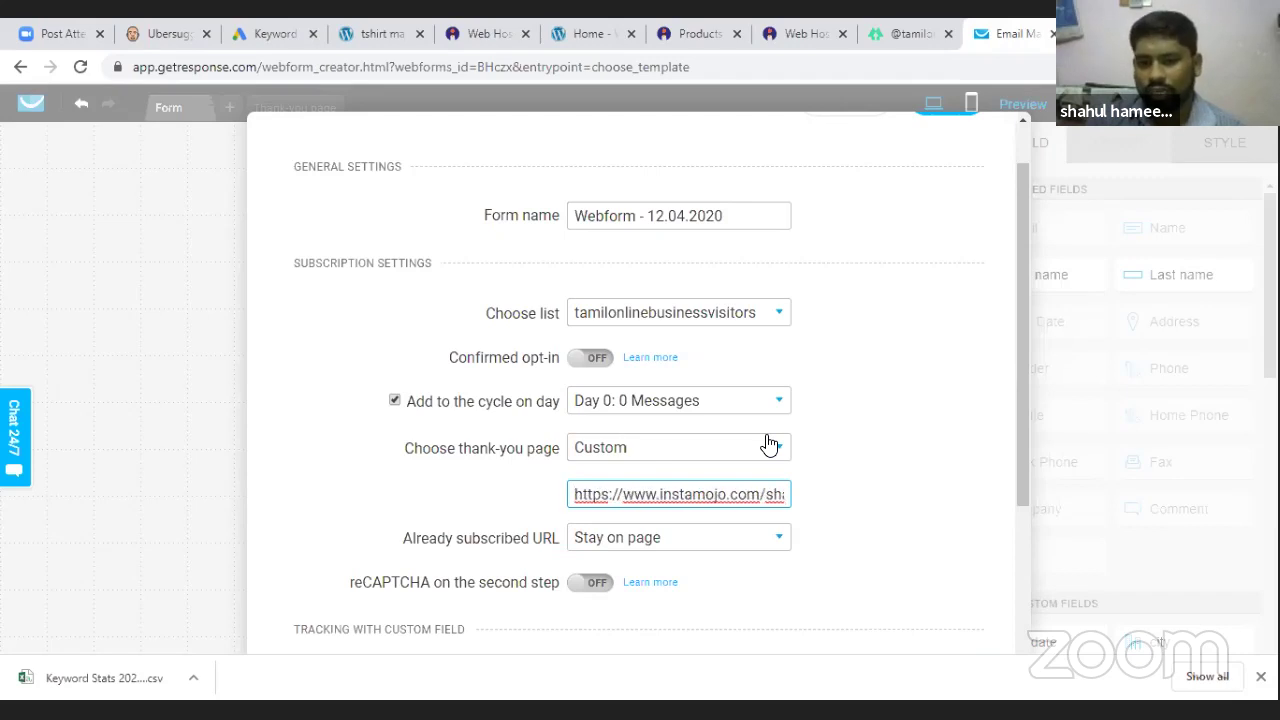
scroll(899, 453, "down", 3)
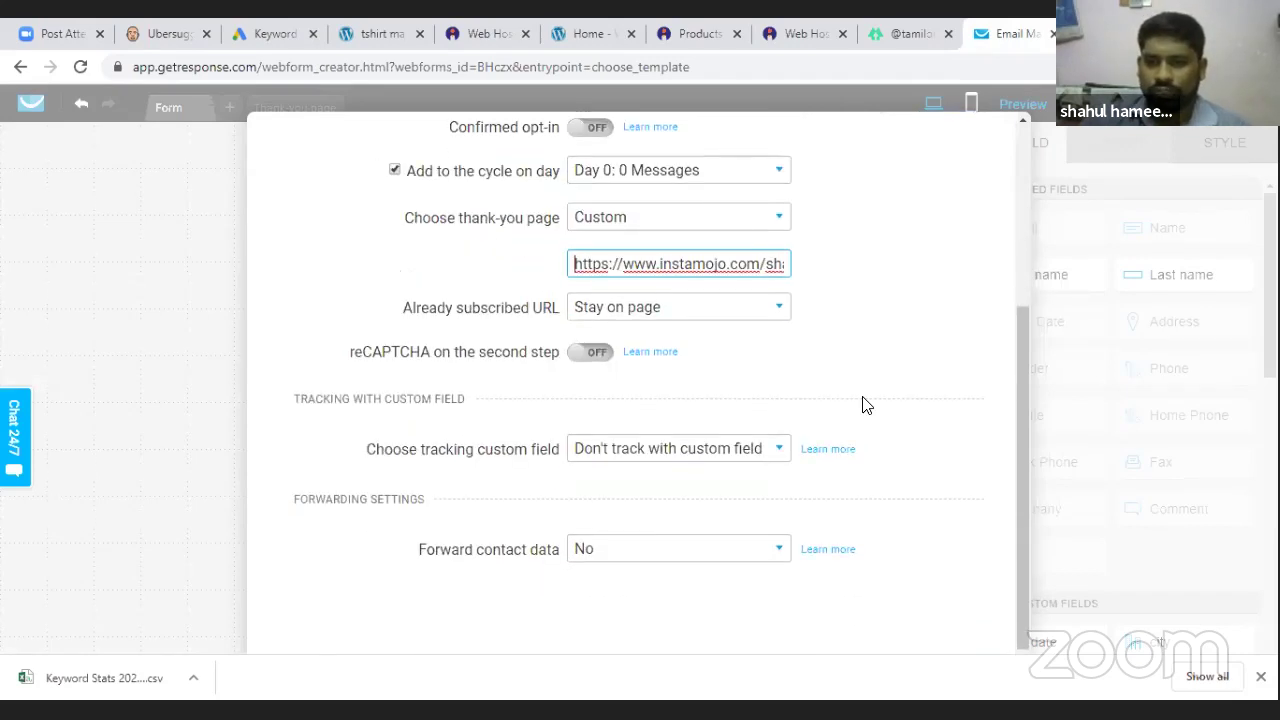
scroll(866, 405, "up", 4)
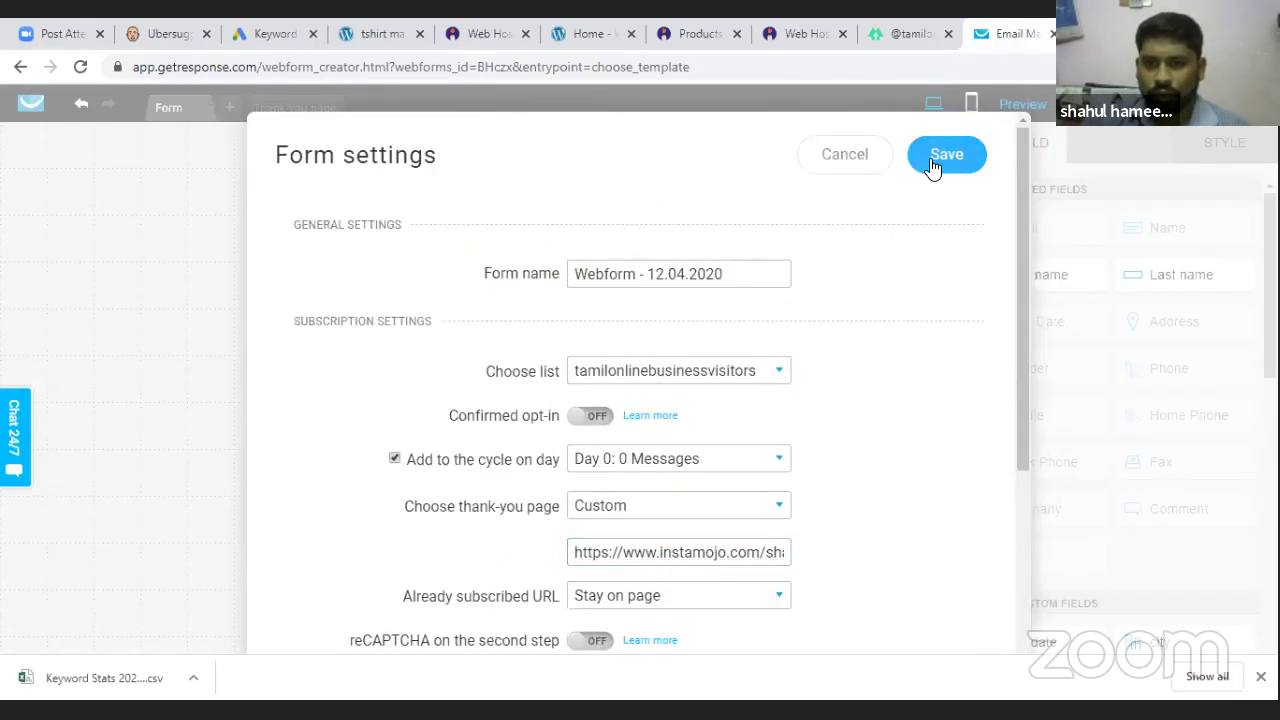
left_click(930, 157)
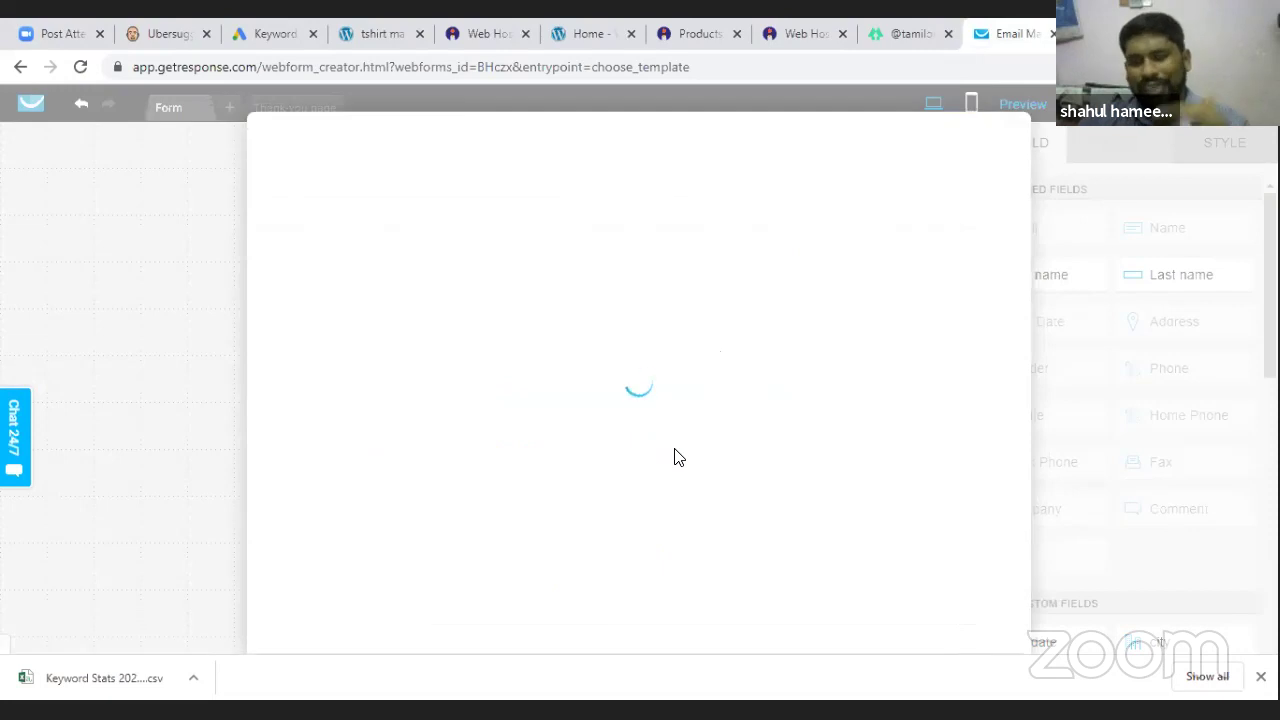
scroll(674, 451, "down", 3)
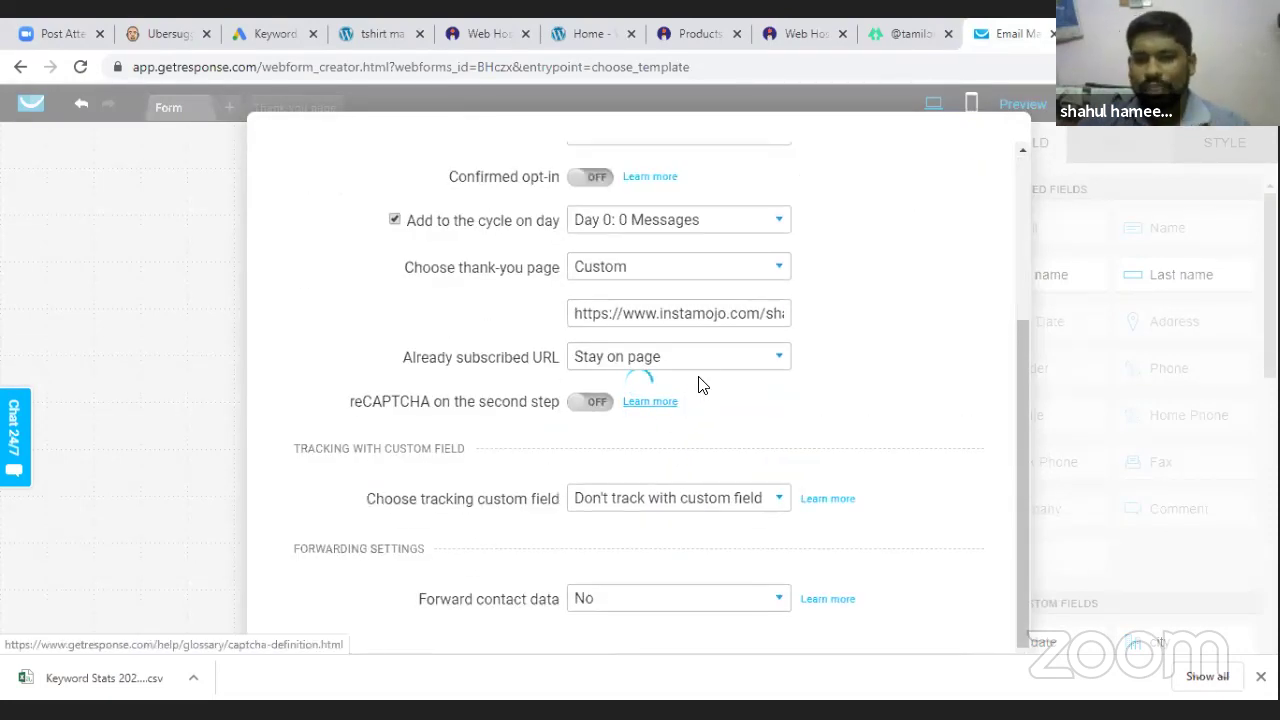
scroll(703, 376, "down", 1)
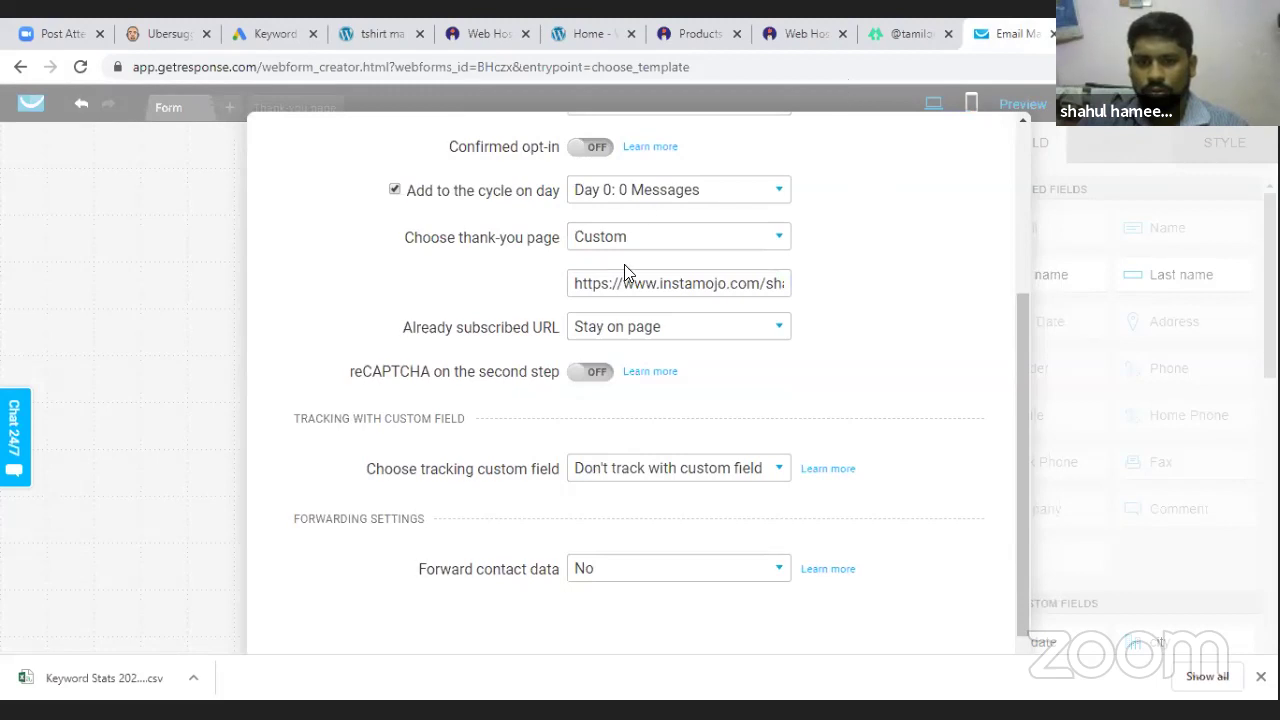
scroll(640, 275, "up", 3)
left_click(840, 166)
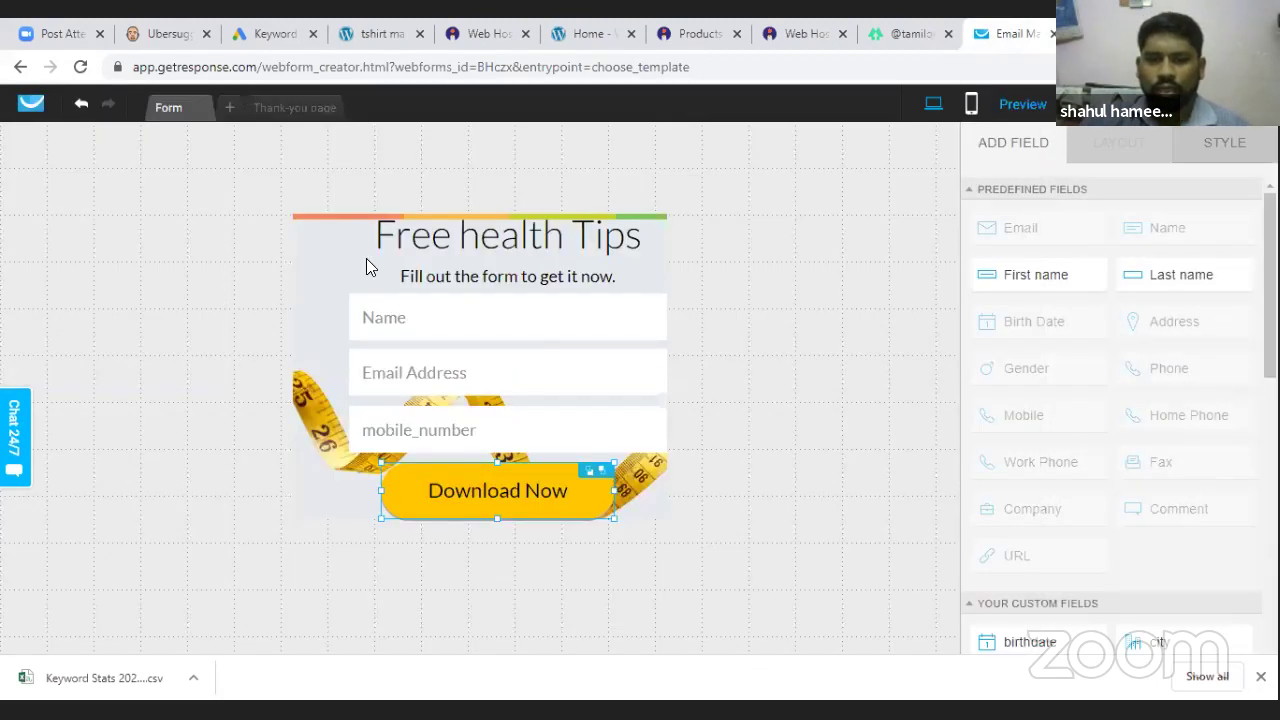
Step: Nudge the Free health Tips form into place and set its display type to Pop over
left_click(294, 220)
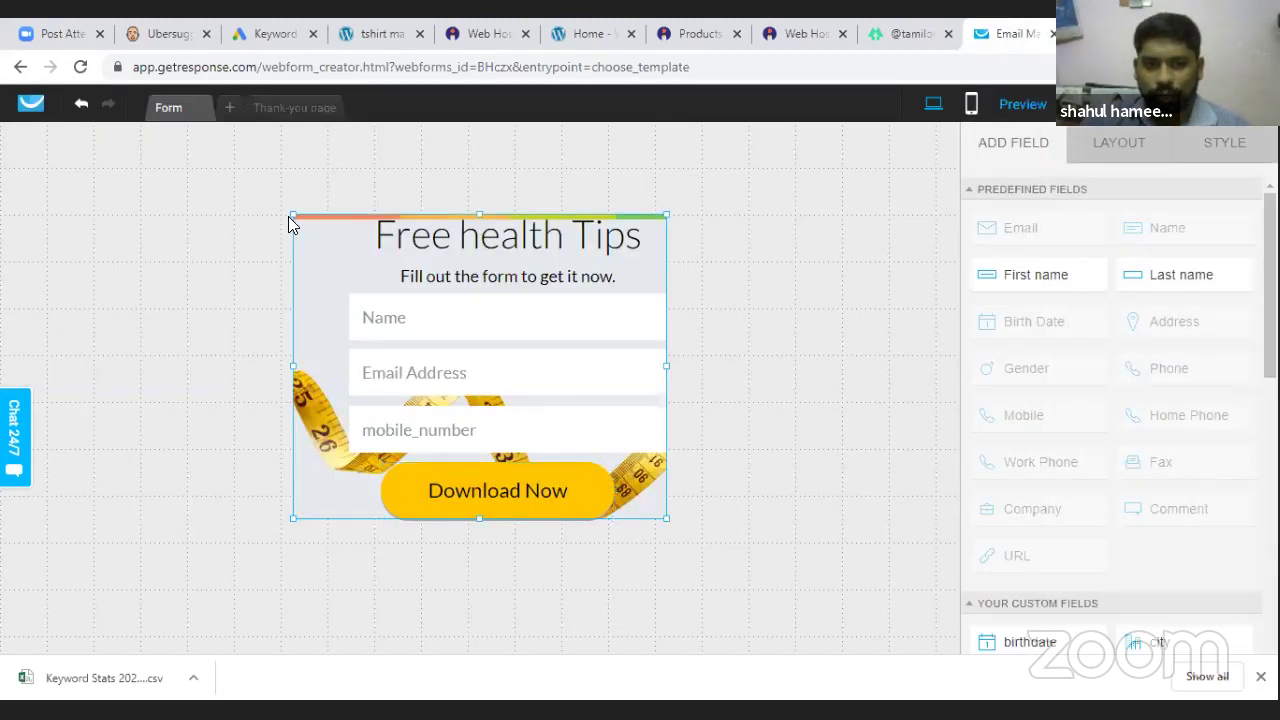
mouse_move(294, 216)
left_mouse_down()
mouse_move(306, 222)
mouse_move(289, 209)
left_mouse_up()
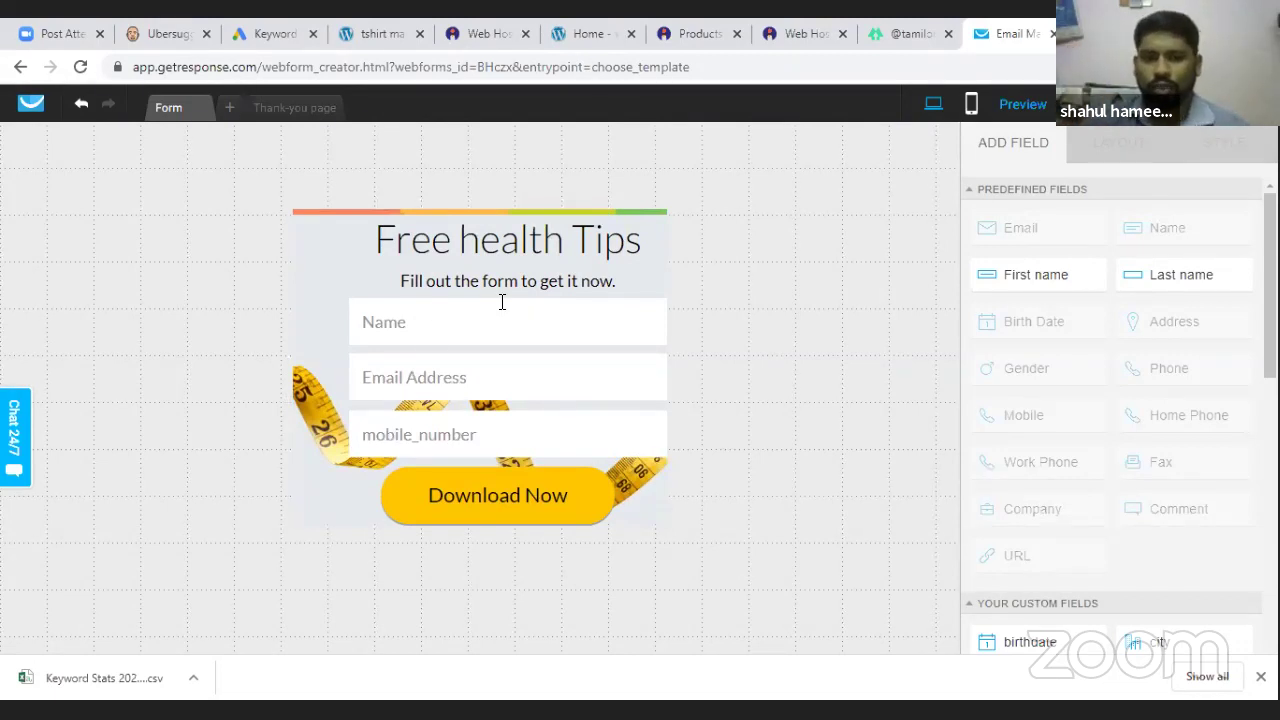
left_click(302, 246)
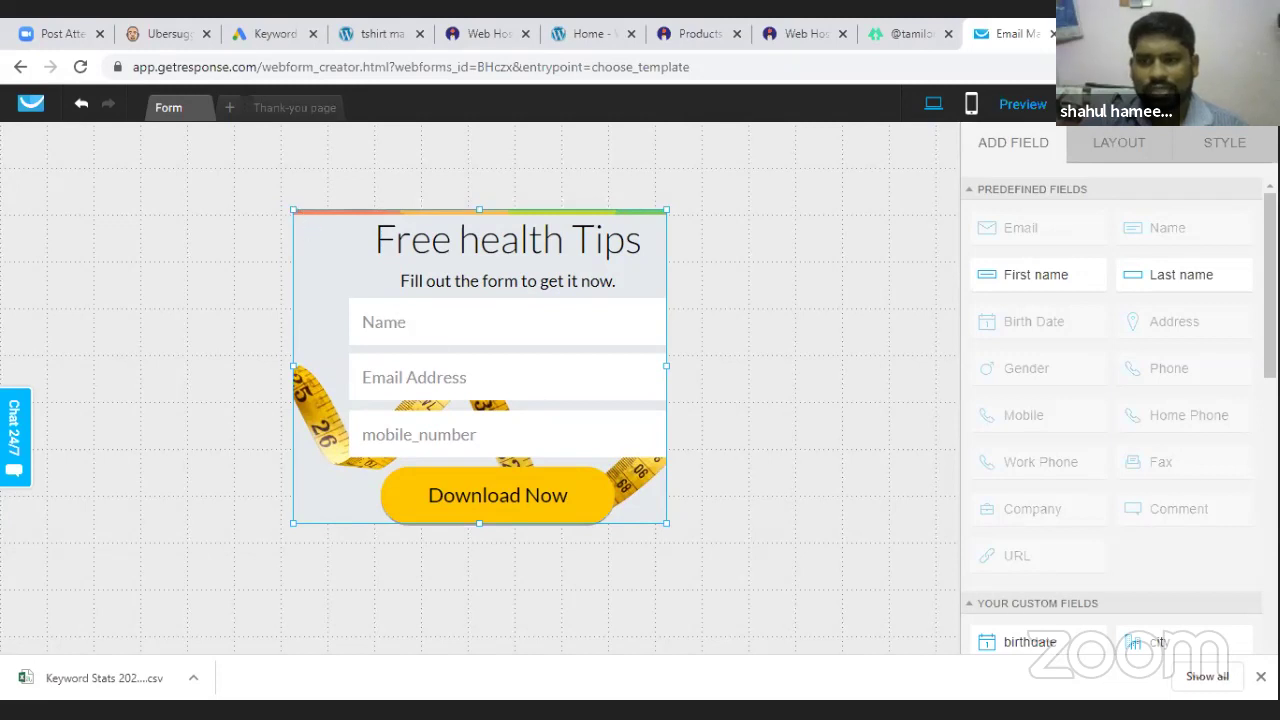
left_click(1210, 150)
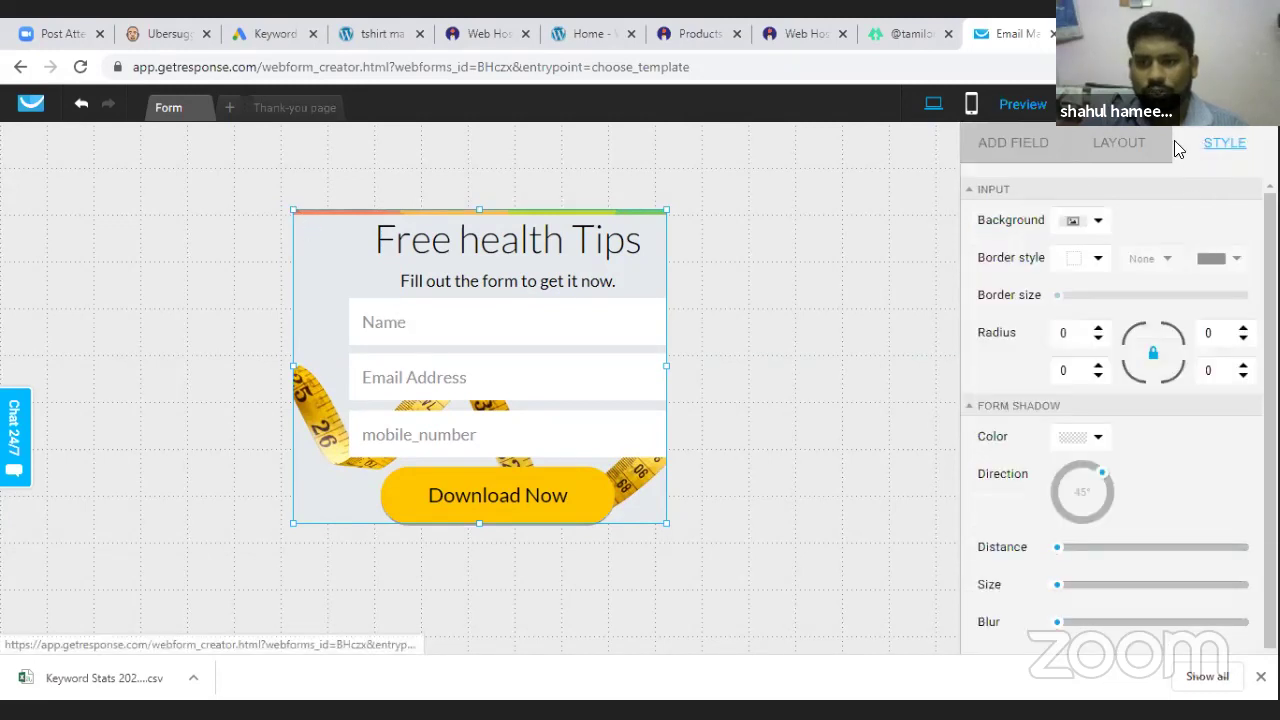
left_click(1128, 142)
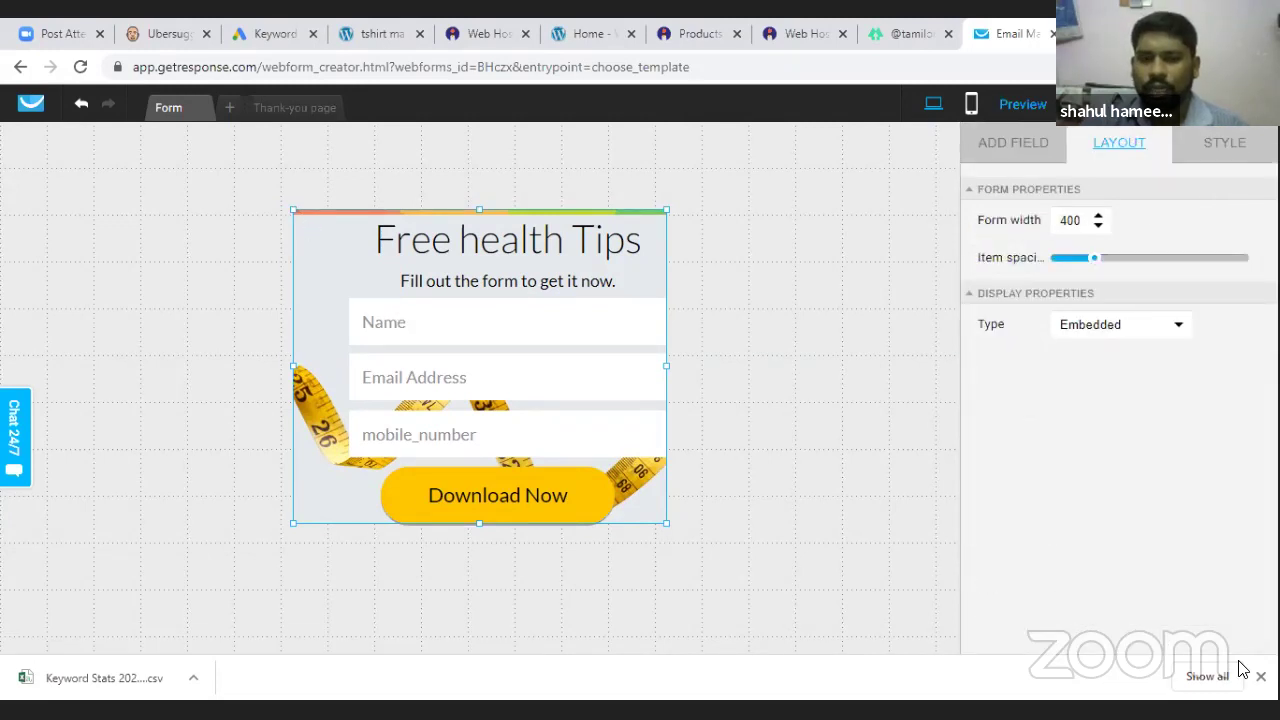
left_click(1113, 330)
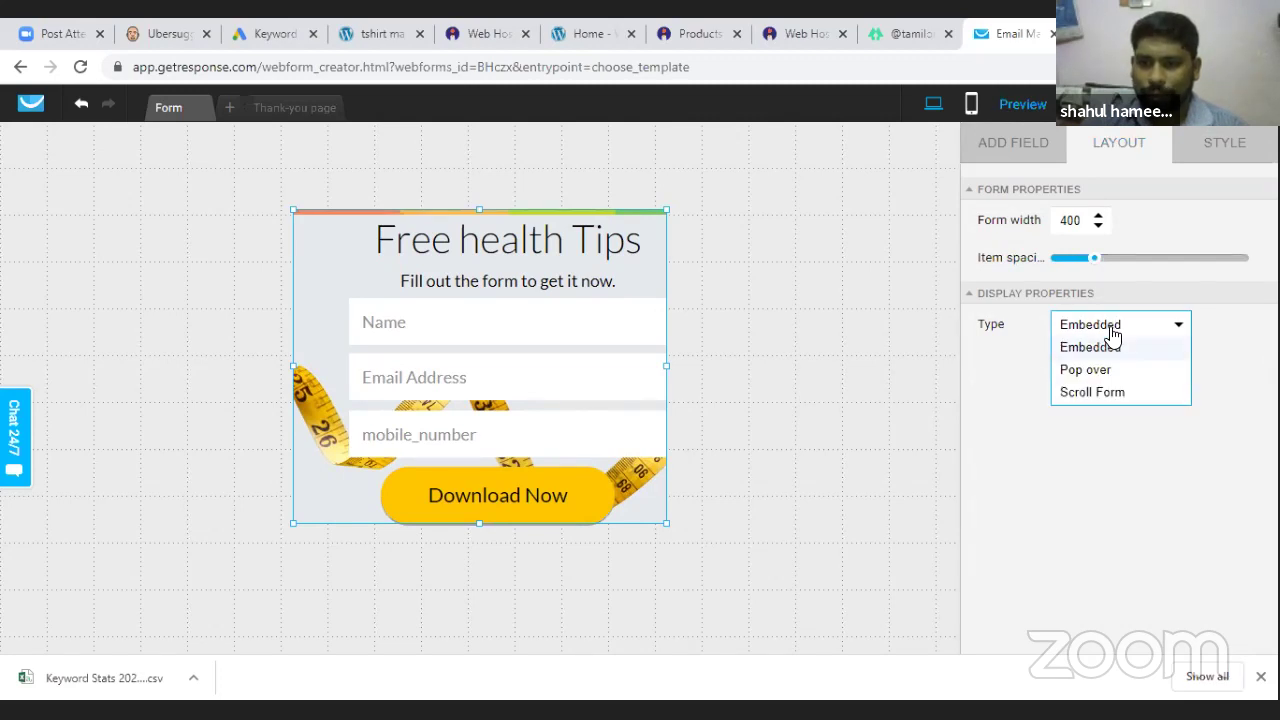
left_click(1111, 370)
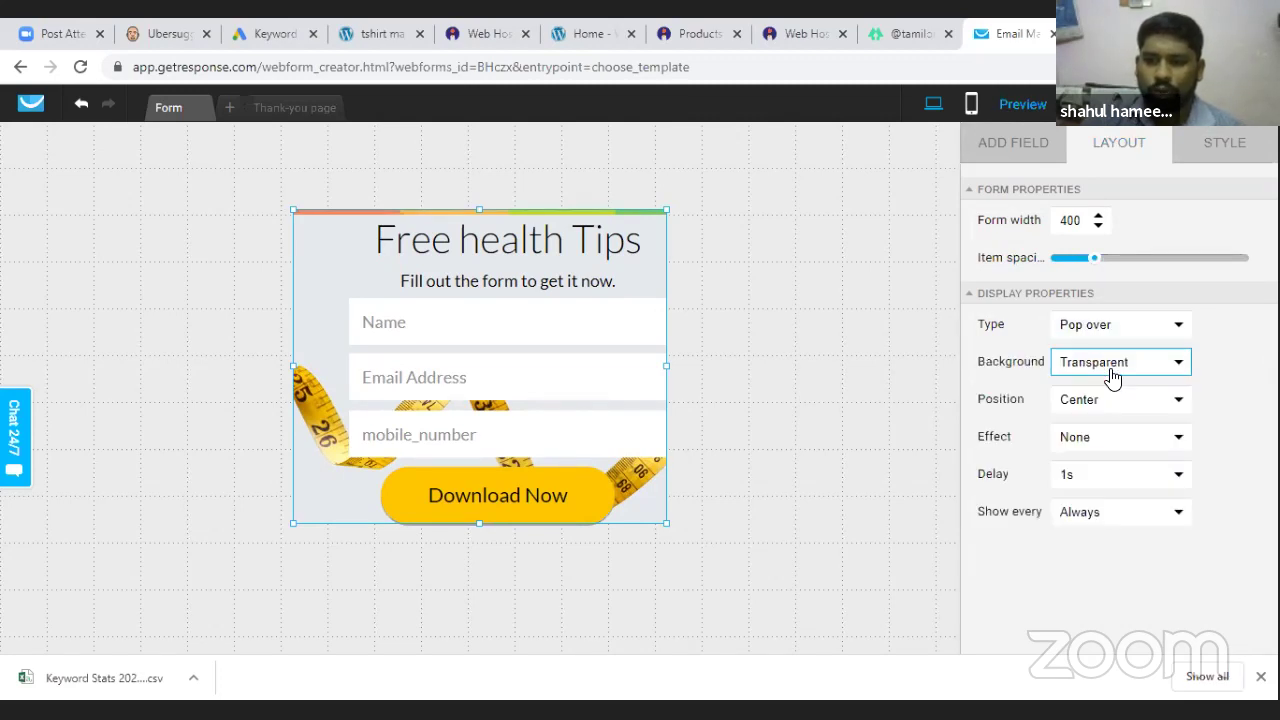
left_click(1109, 318)
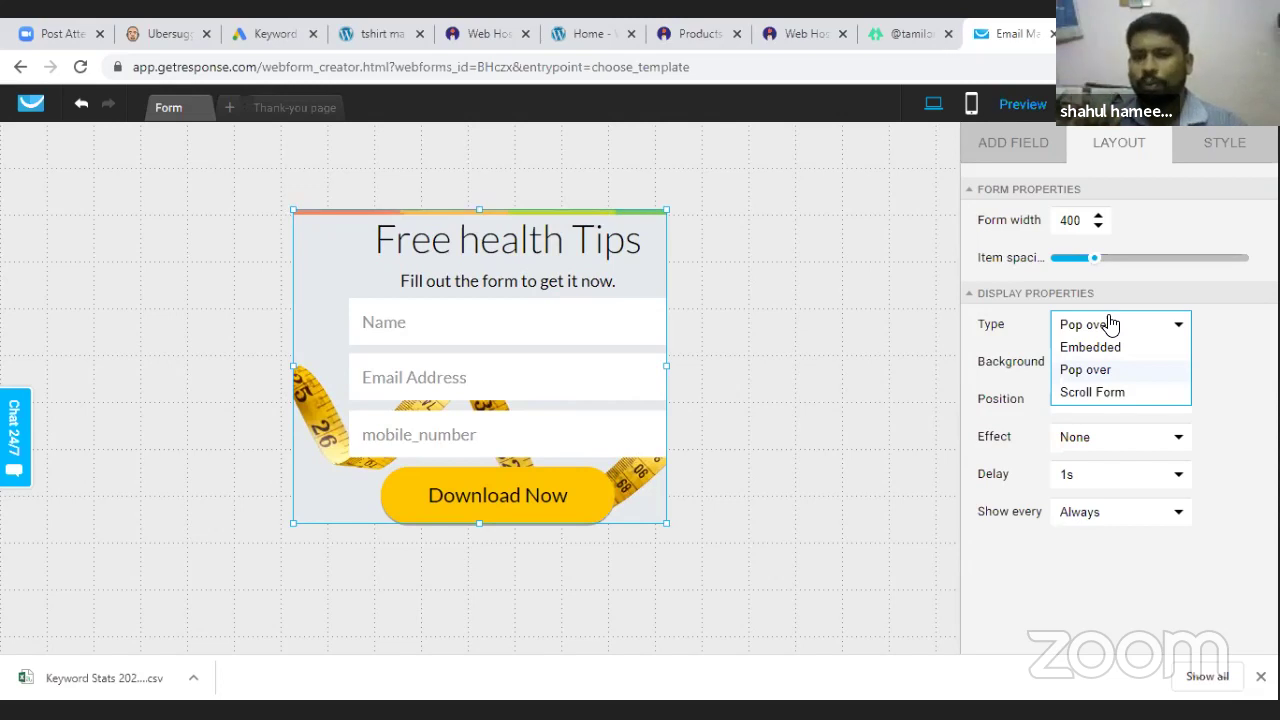
left_click(1122, 364)
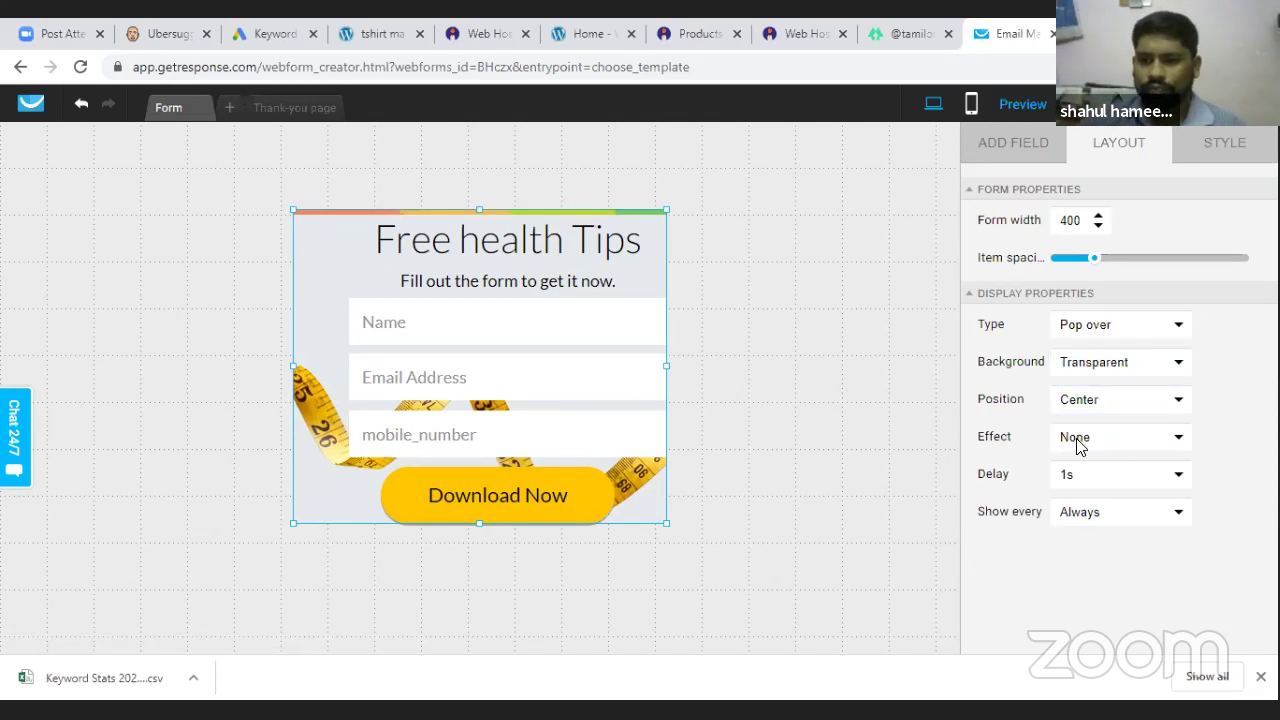
Step: Set a 3-second pop-up delay shown always, then copy the form's JavaScript embed code
left_click(1096, 470)
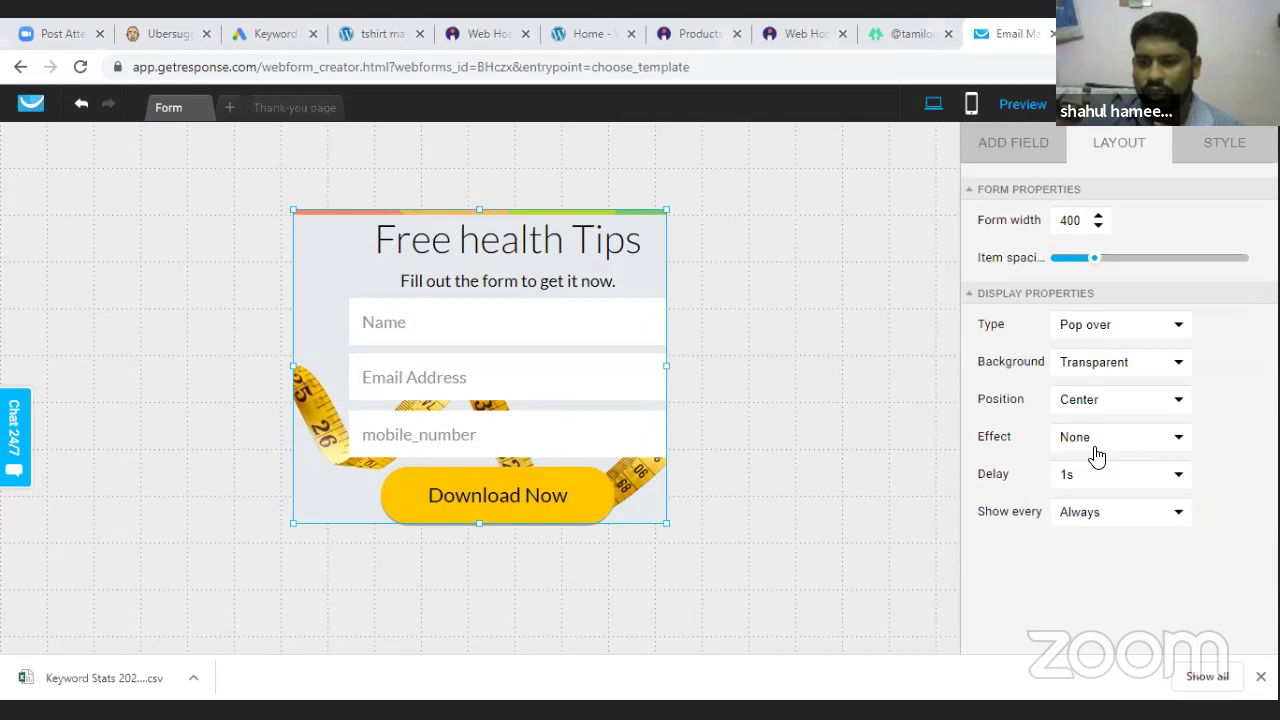
left_click(1096, 474)
left_click(1095, 516)
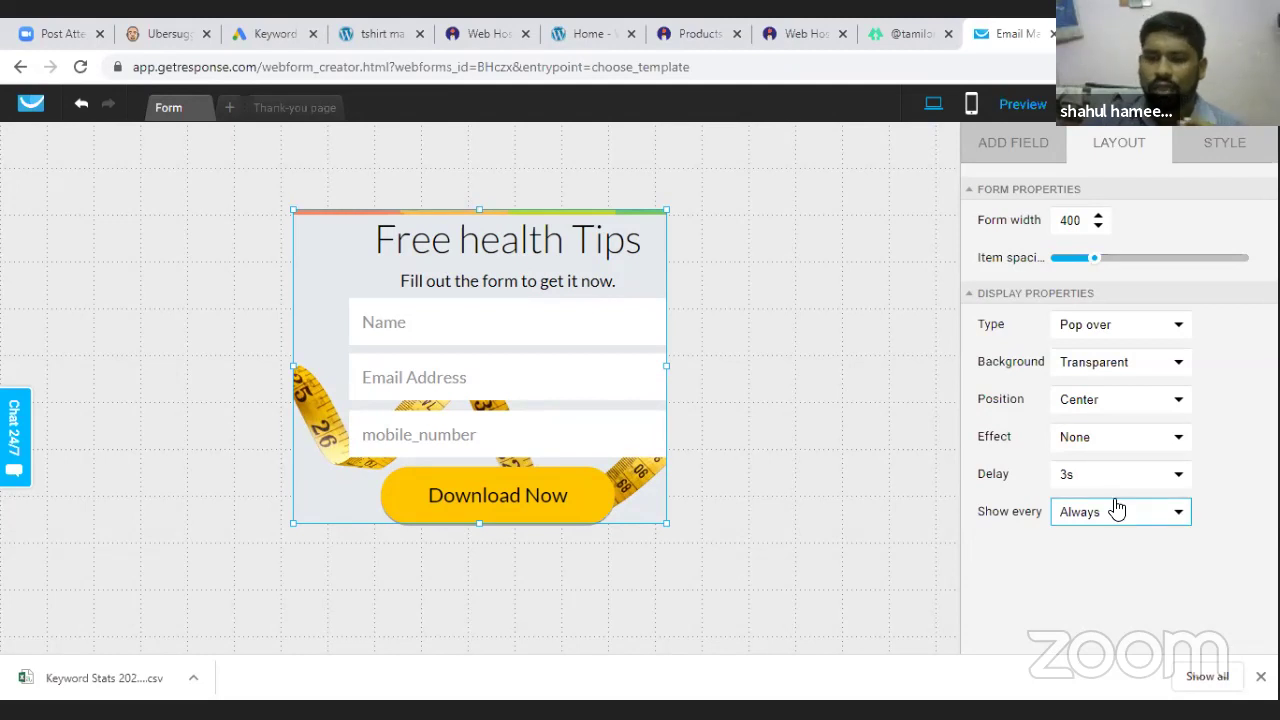
left_click(1117, 511)
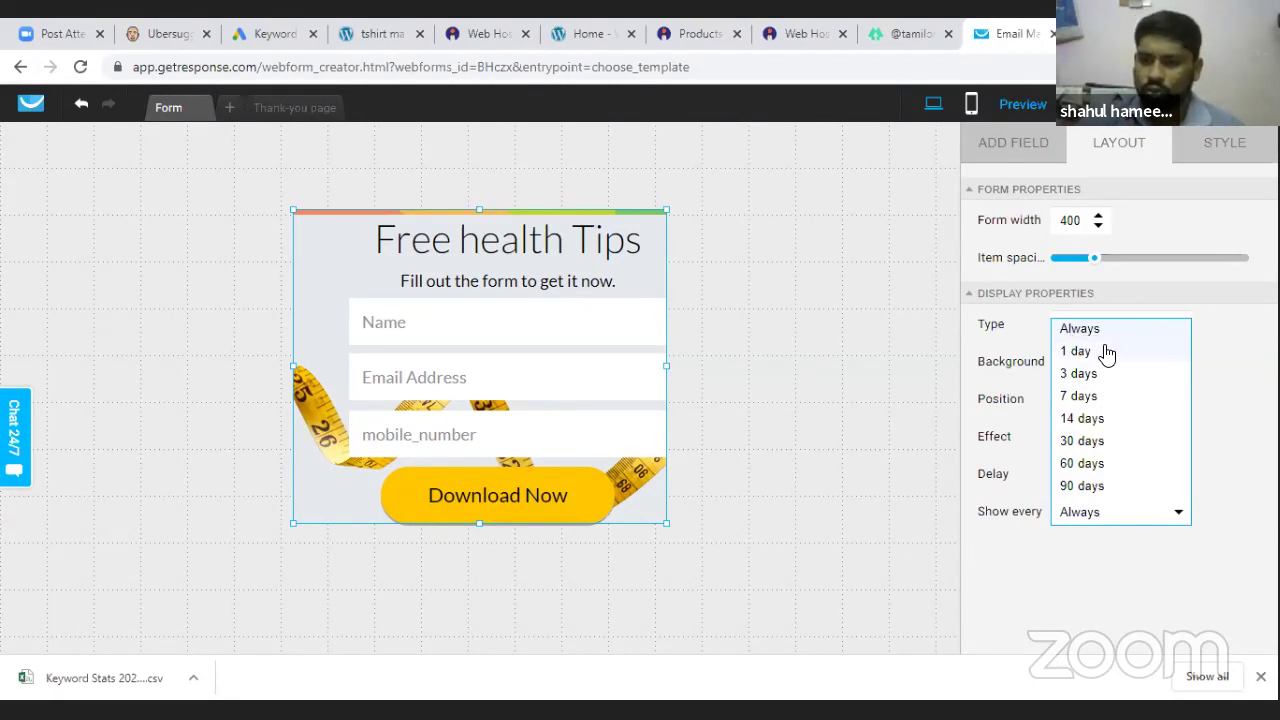
left_click(1094, 329)
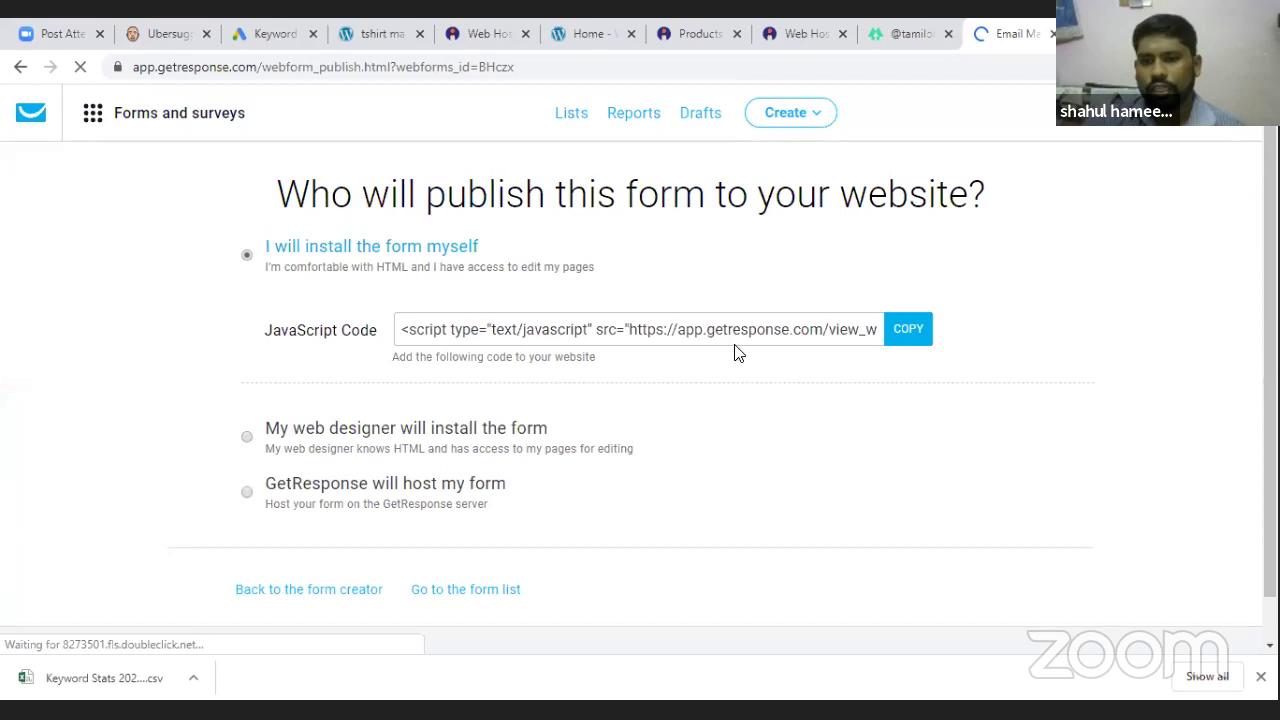
left_click(906, 329)
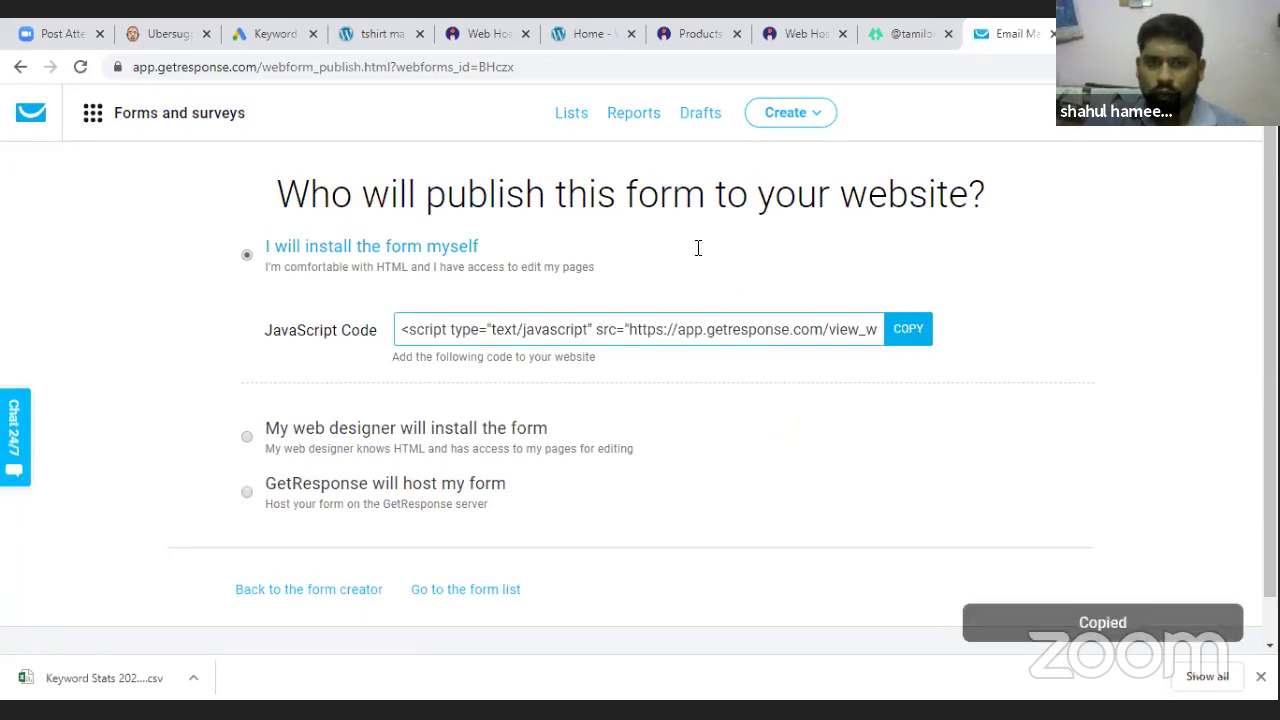
left_click(608, 28)
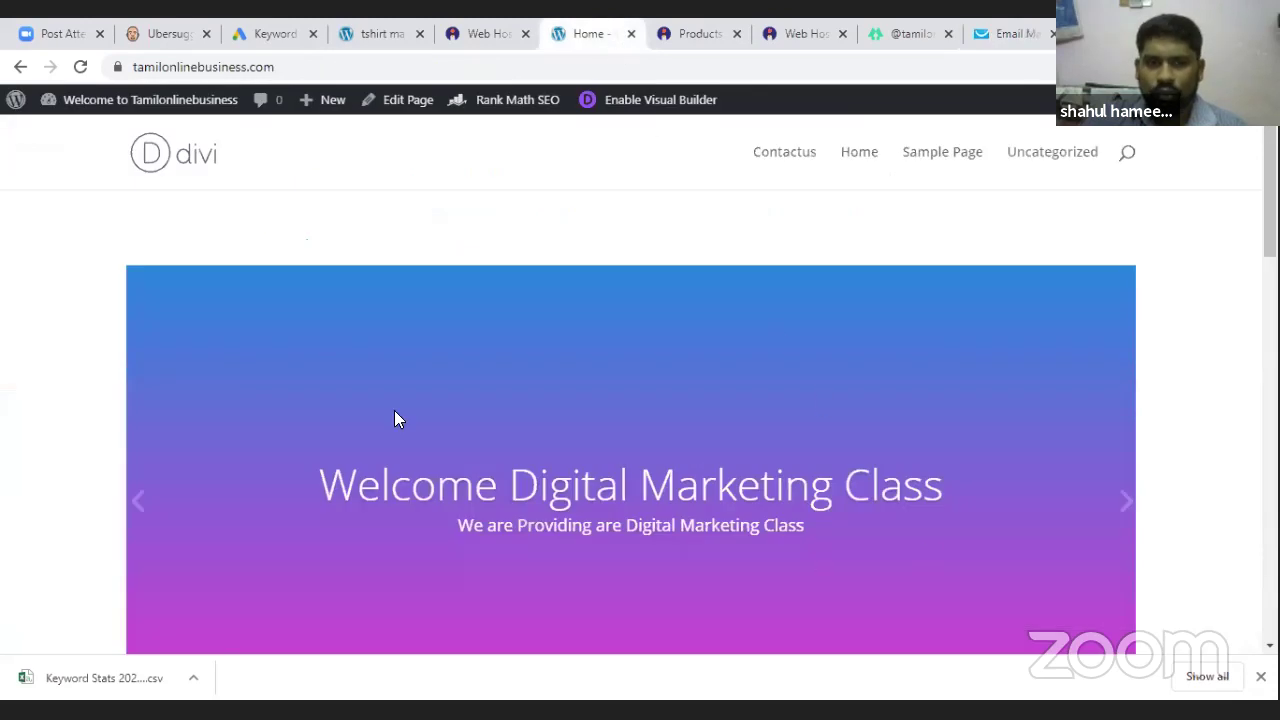
Step: From the Dashboard's All Pages list, open the Home page with Edit With Divi
mouse_move(86, 104)
left_click(76, 135)
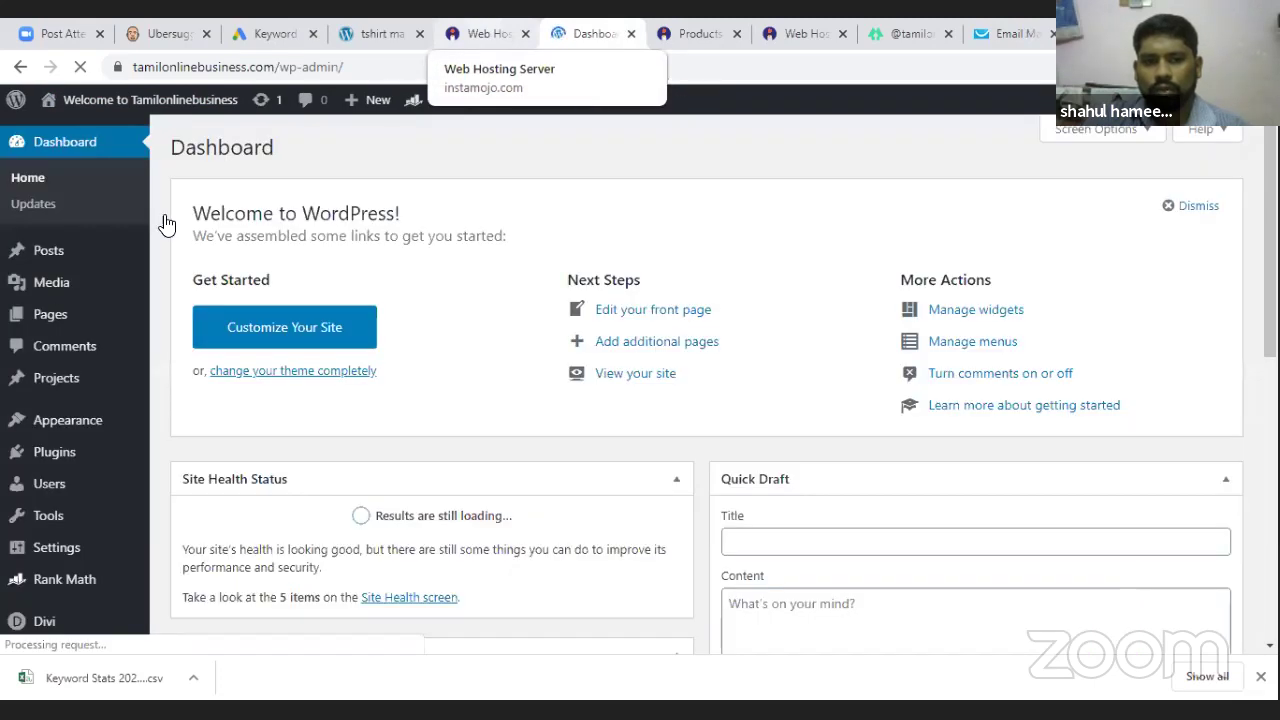
mouse_move(50, 318)
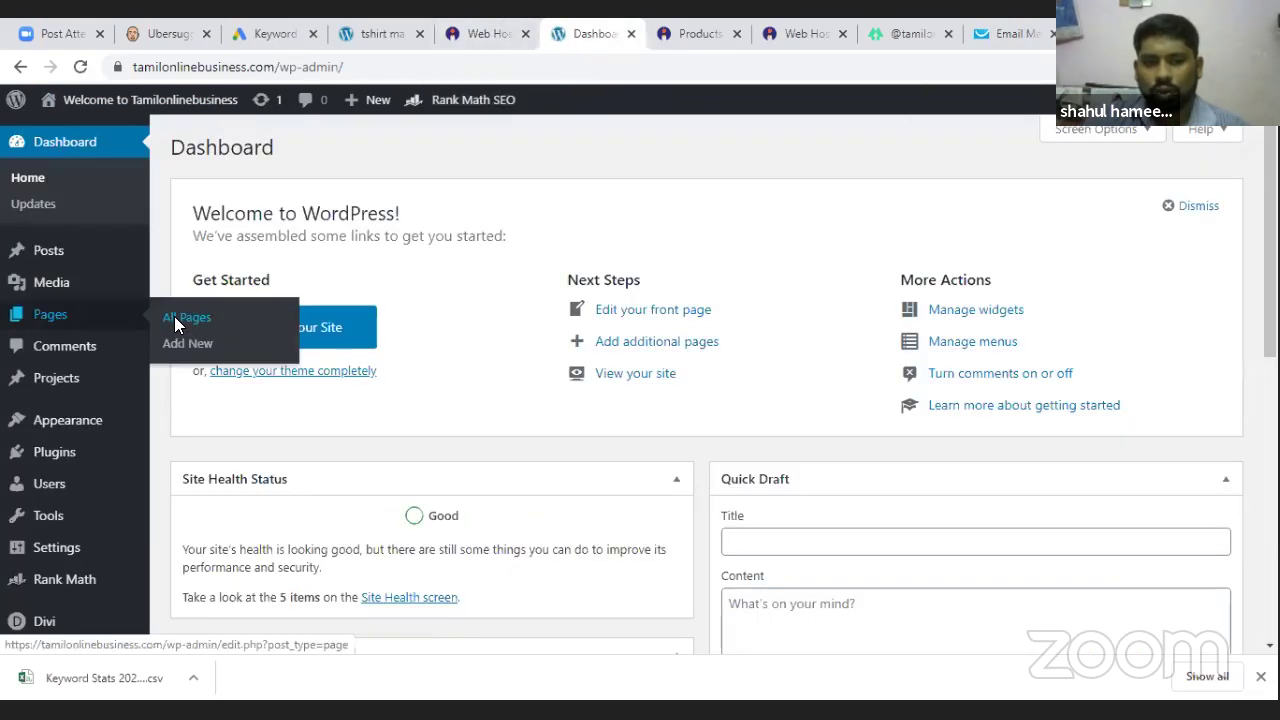
left_click(174, 316)
scroll(370, 320, "down", 1)
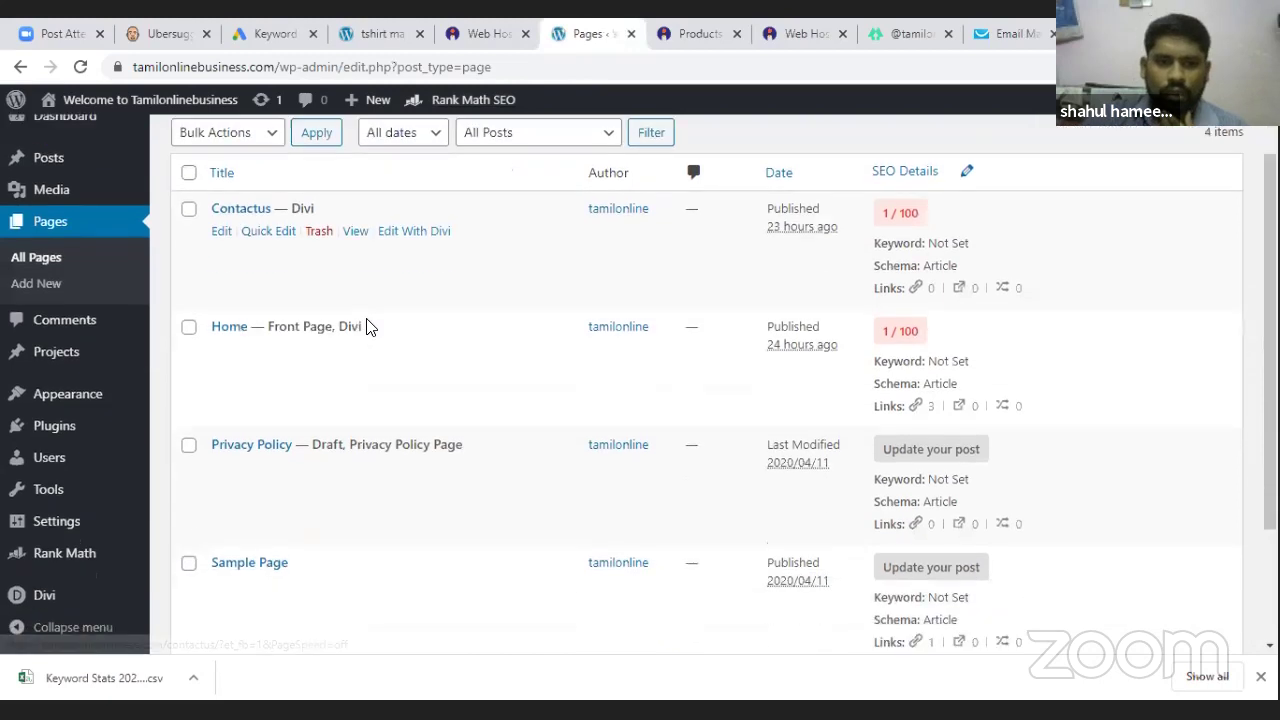
scroll(366, 326, "down", 1)
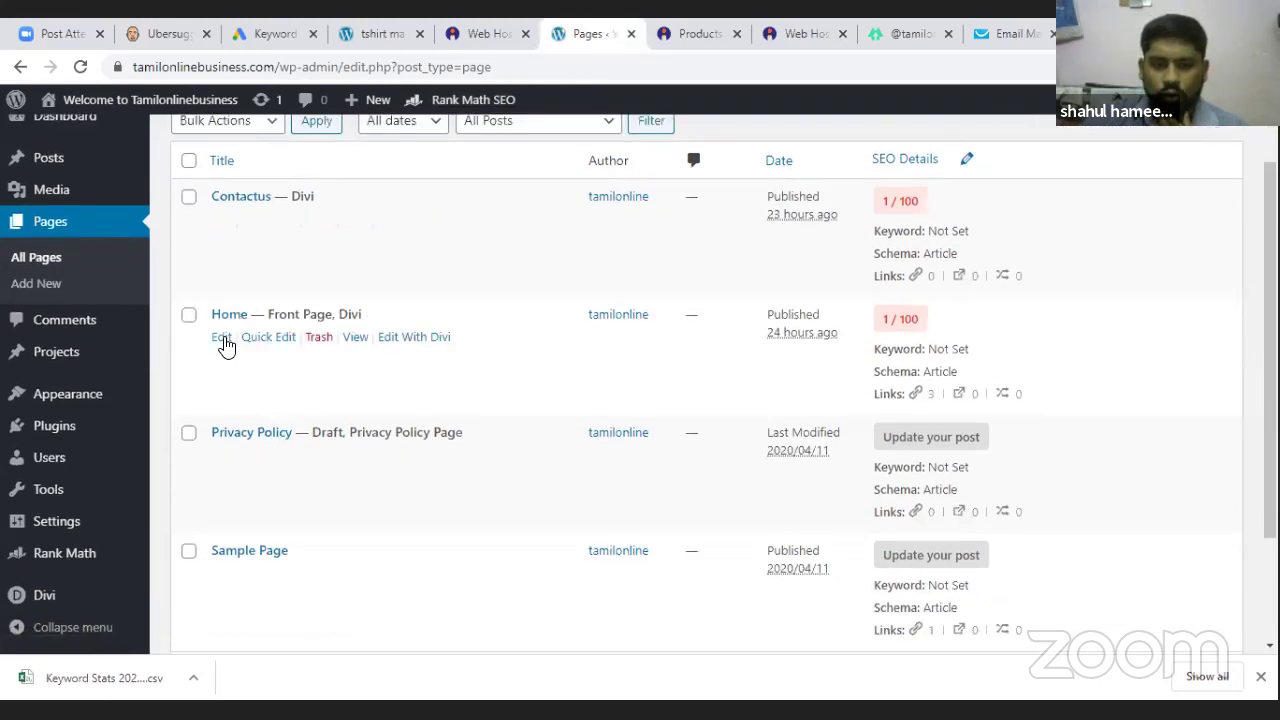
left_click(400, 340)
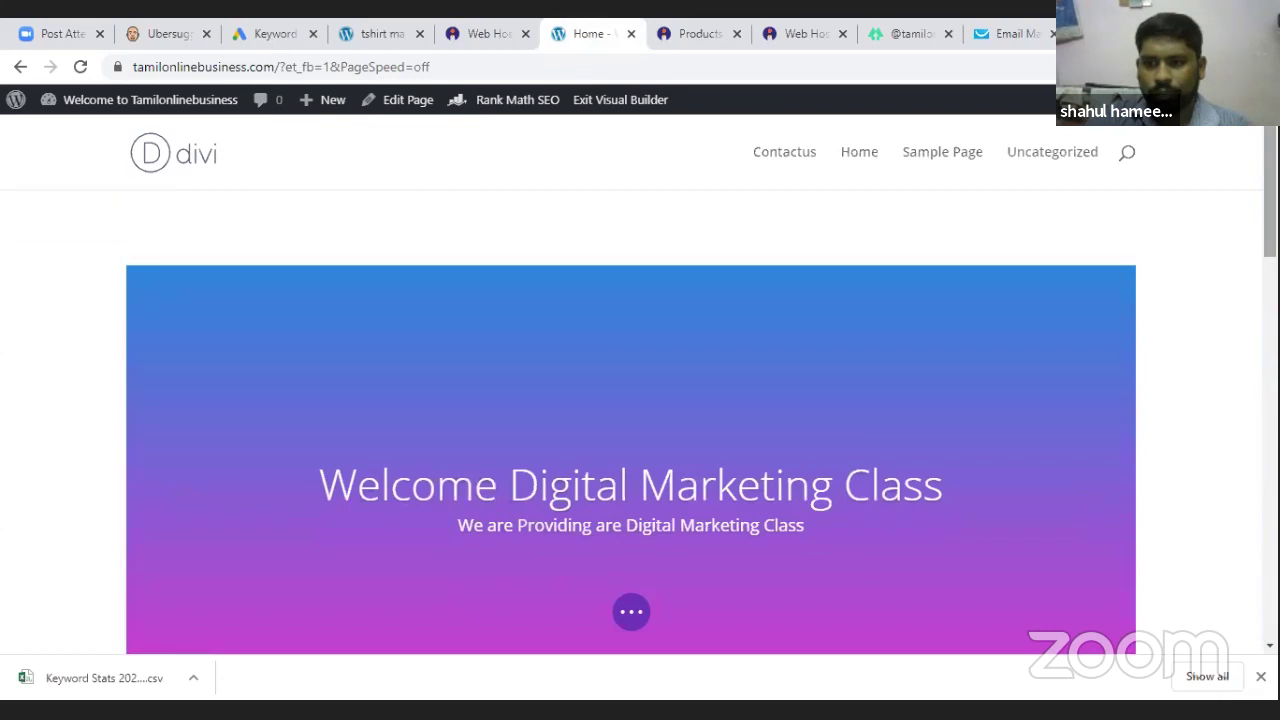
Step: Insert a one-column row below the video thumbnails and add a Code module to it
scroll(630, 360, "down", 8)
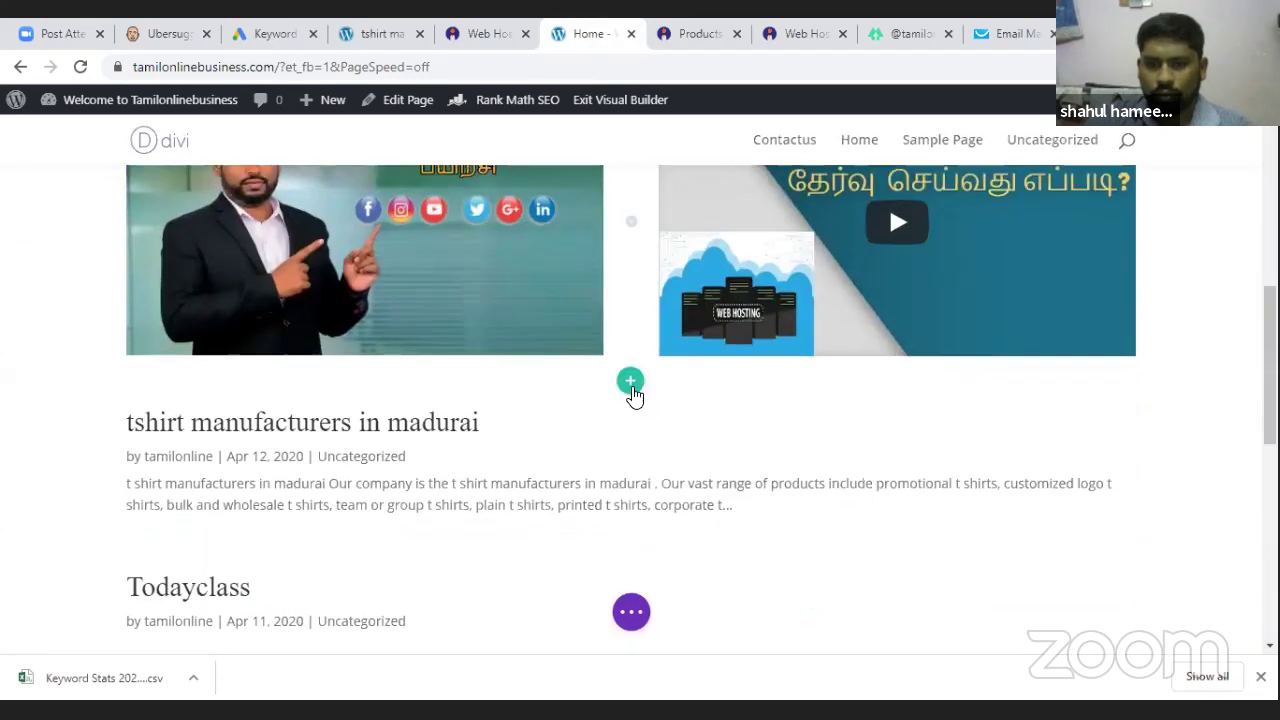
left_click(631, 384)
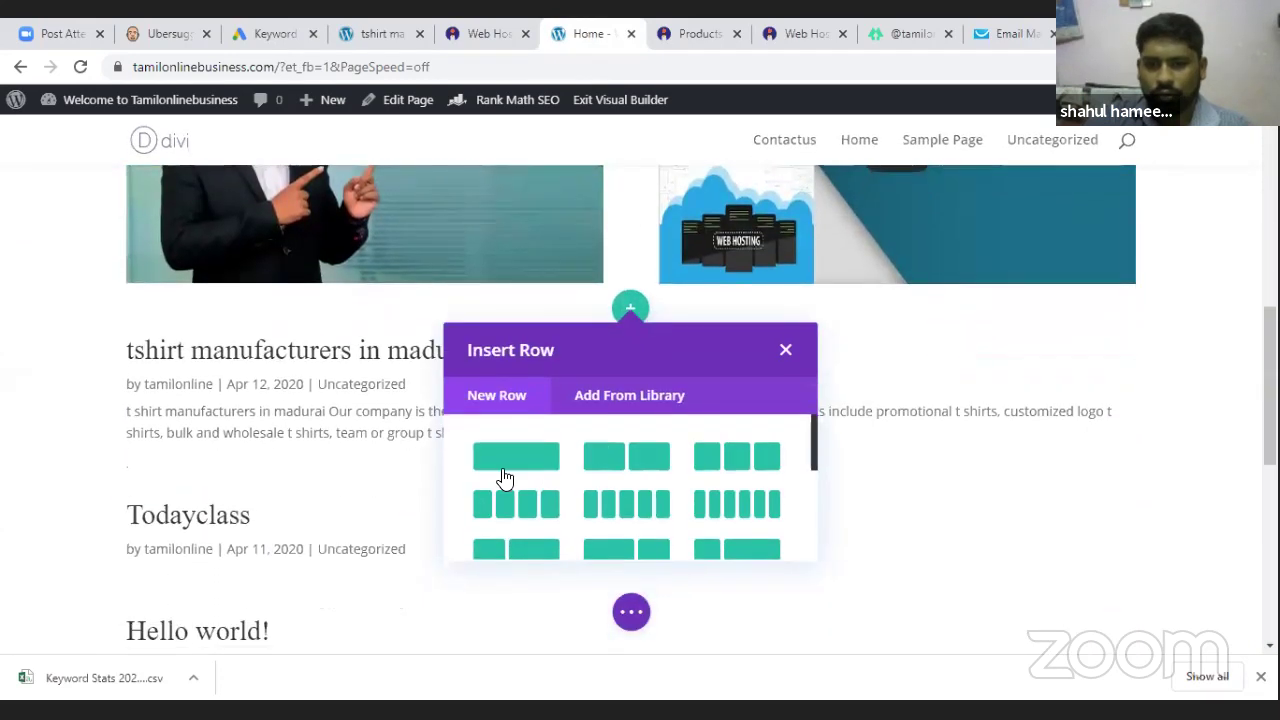
left_click(501, 462)
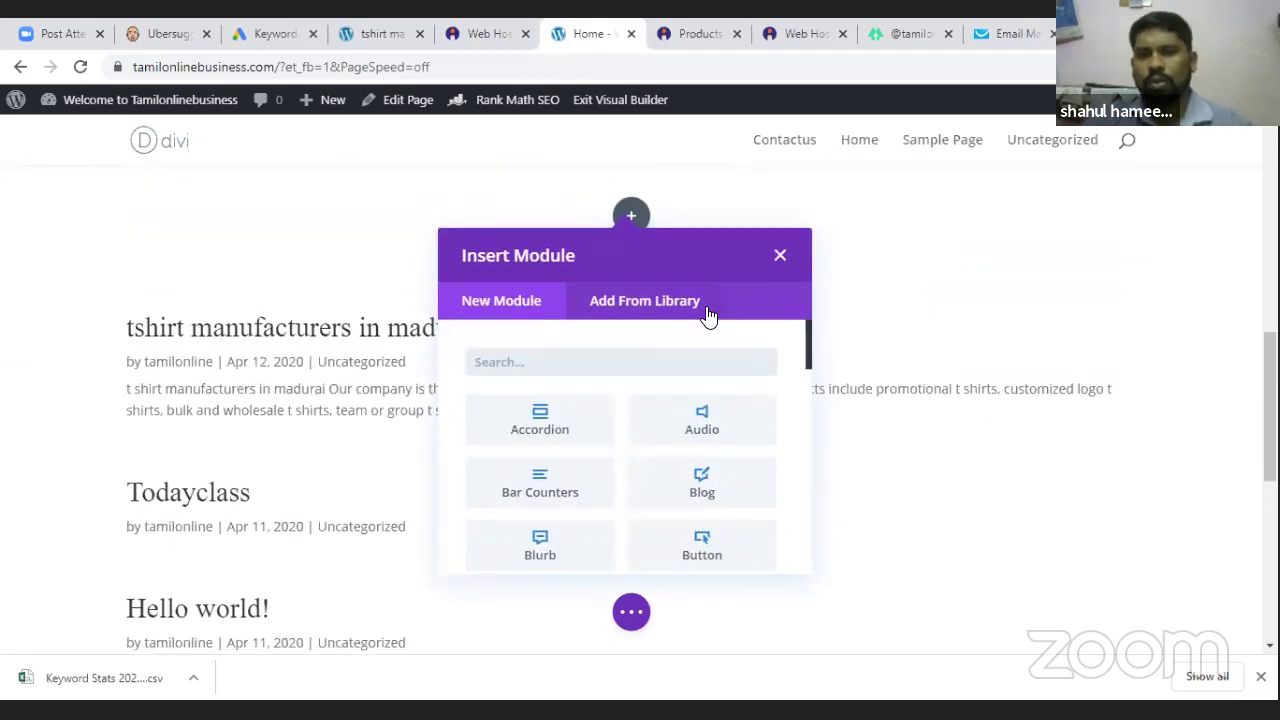
type("code")
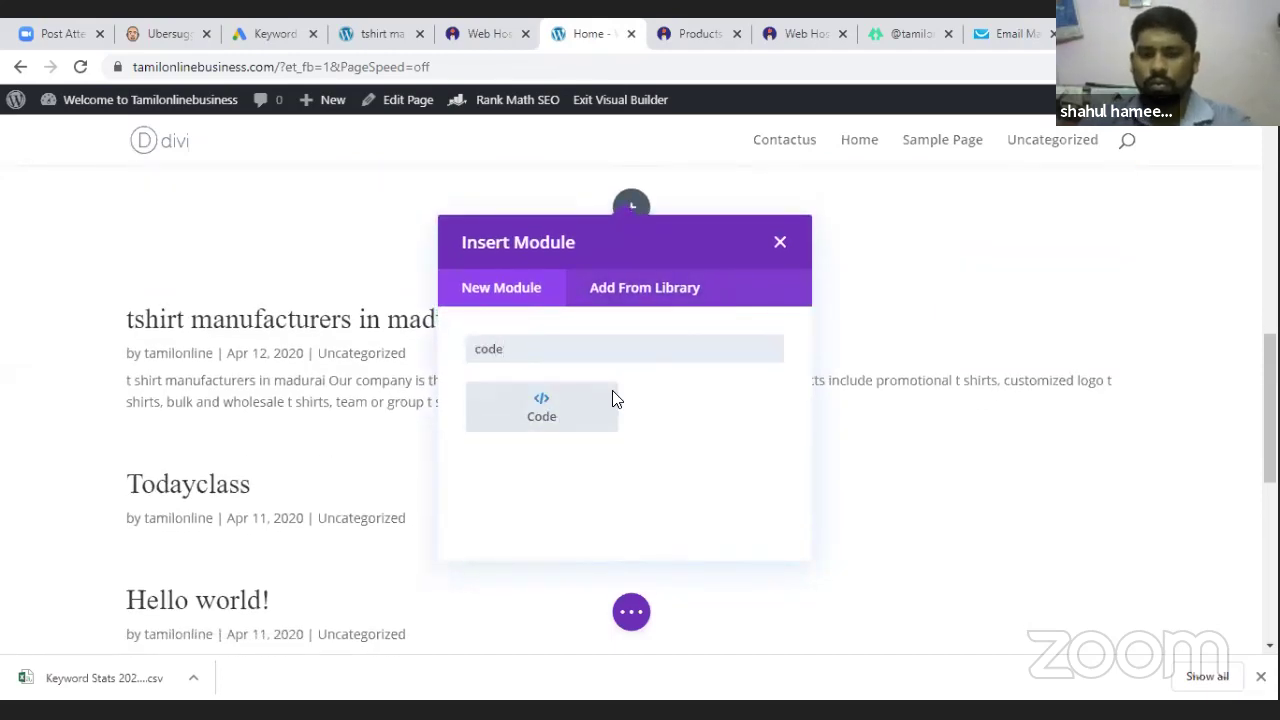
left_click(598, 405)
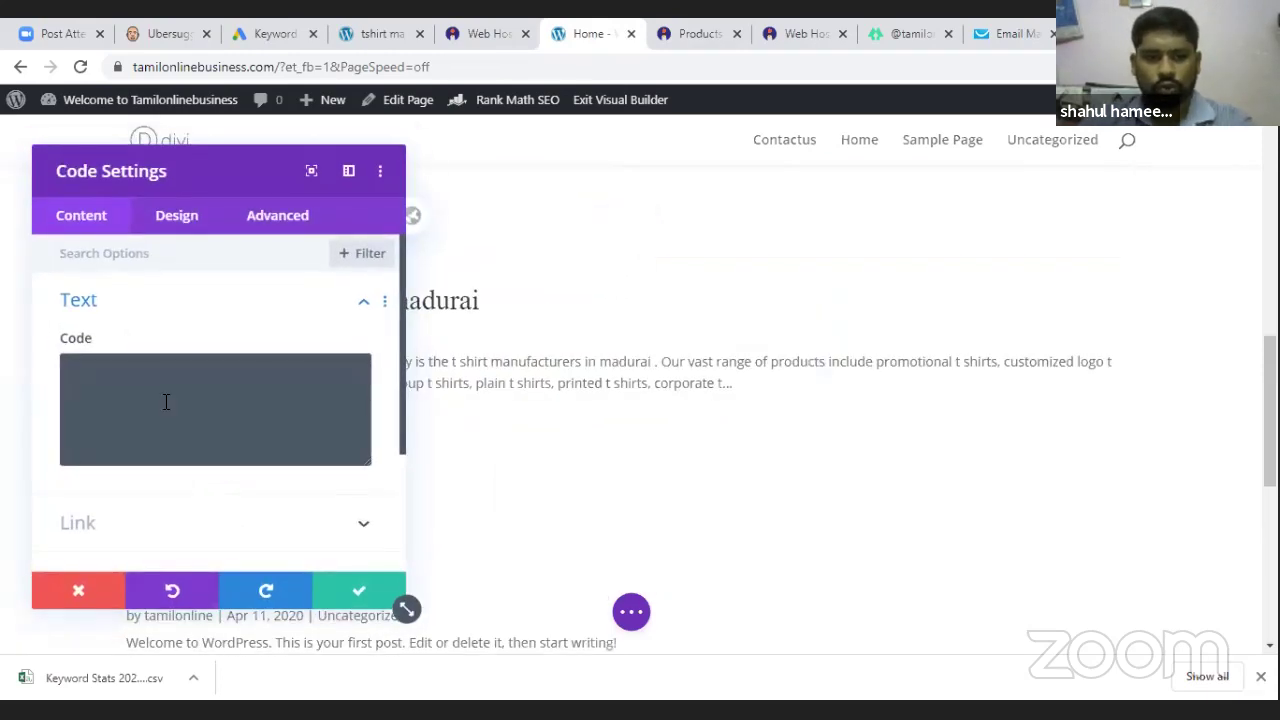
Step: Paste the GetResponse embed script into the Code module, save it, and exit the Visual Builder
left_click(166, 401)
key("ctrl+v")
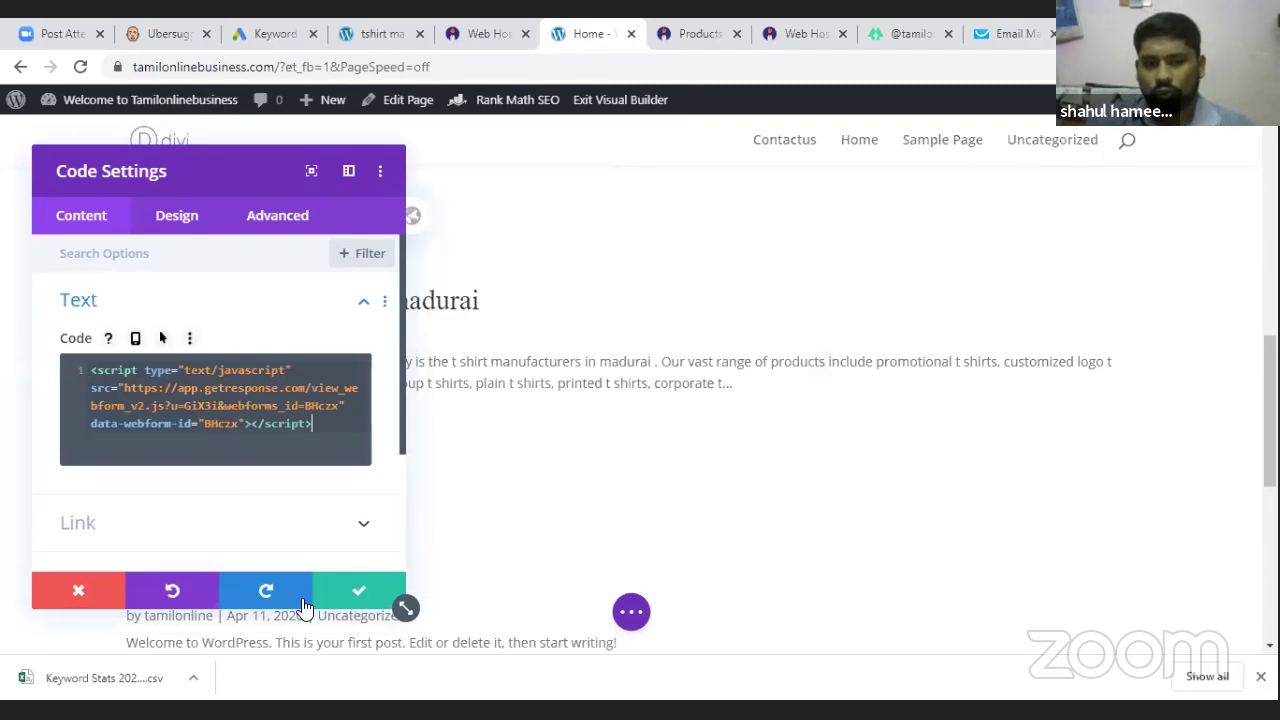
left_click(357, 592)
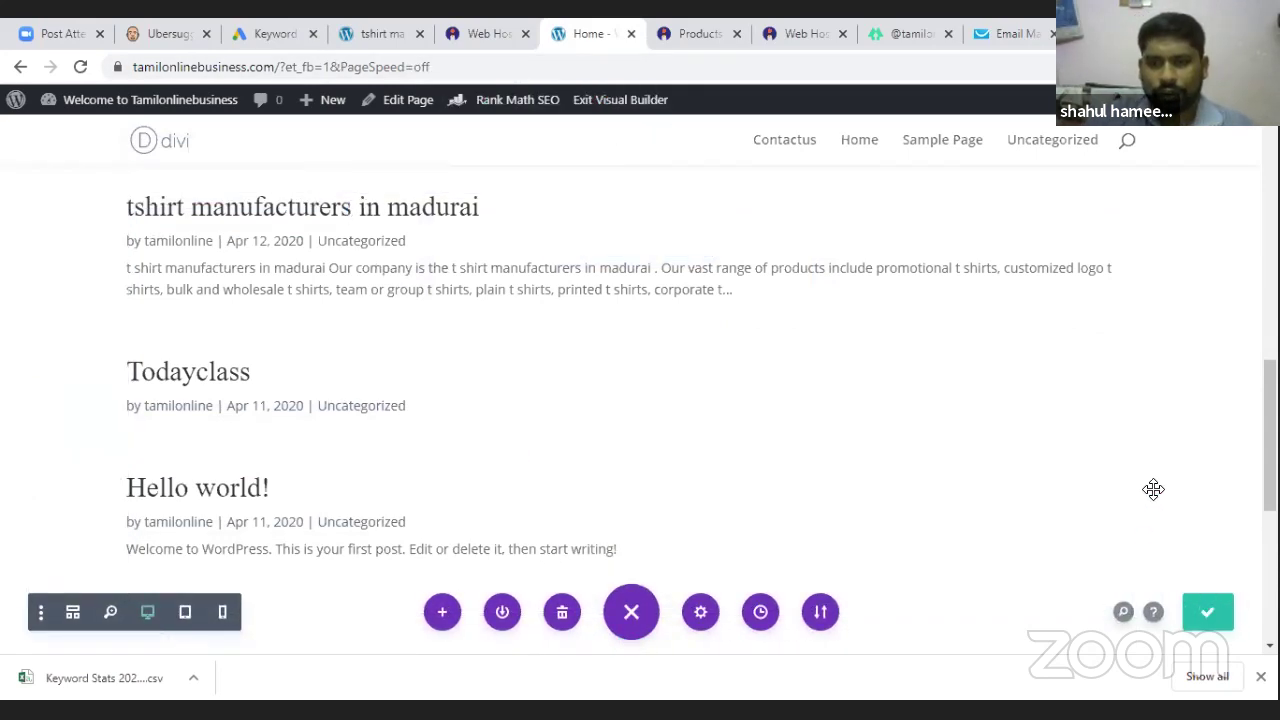
left_click(610, 101)
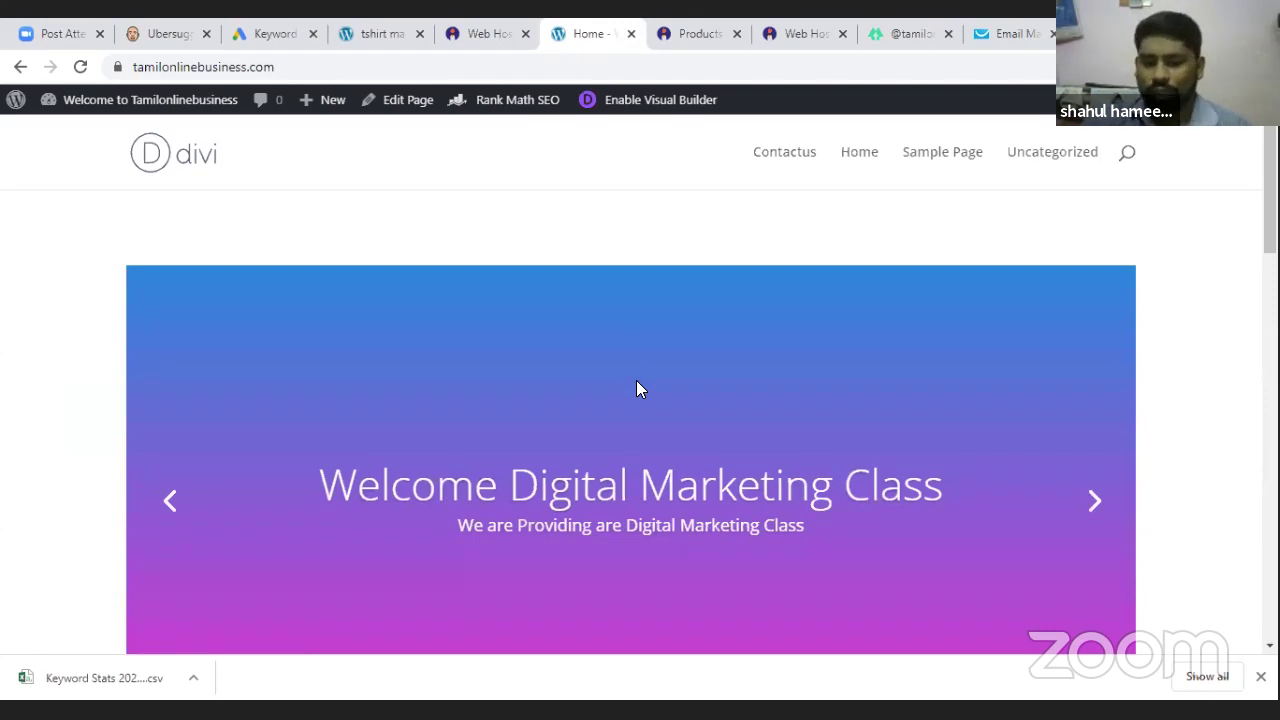
Step: Fill the Free health Tips popup with a sample name, e-mail and mobile number, then submit it
scroll(638, 390, "down", 1)
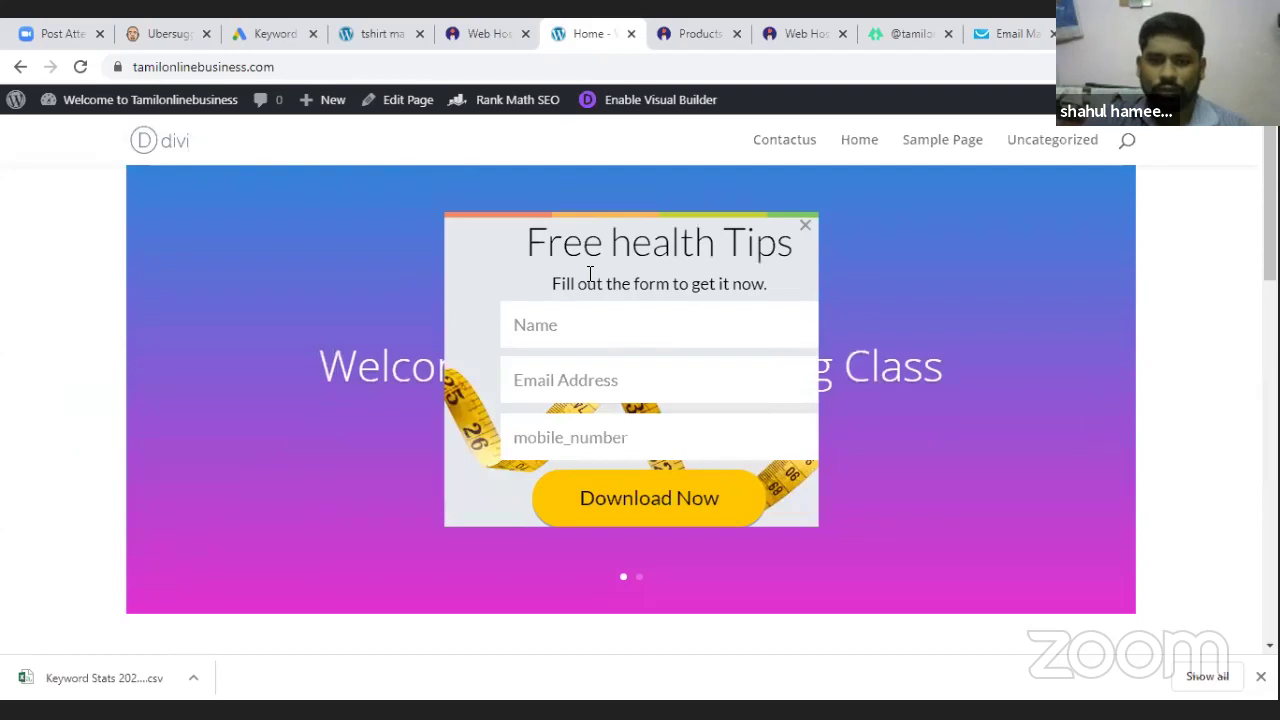
scroll(583, 366, "down", 5)
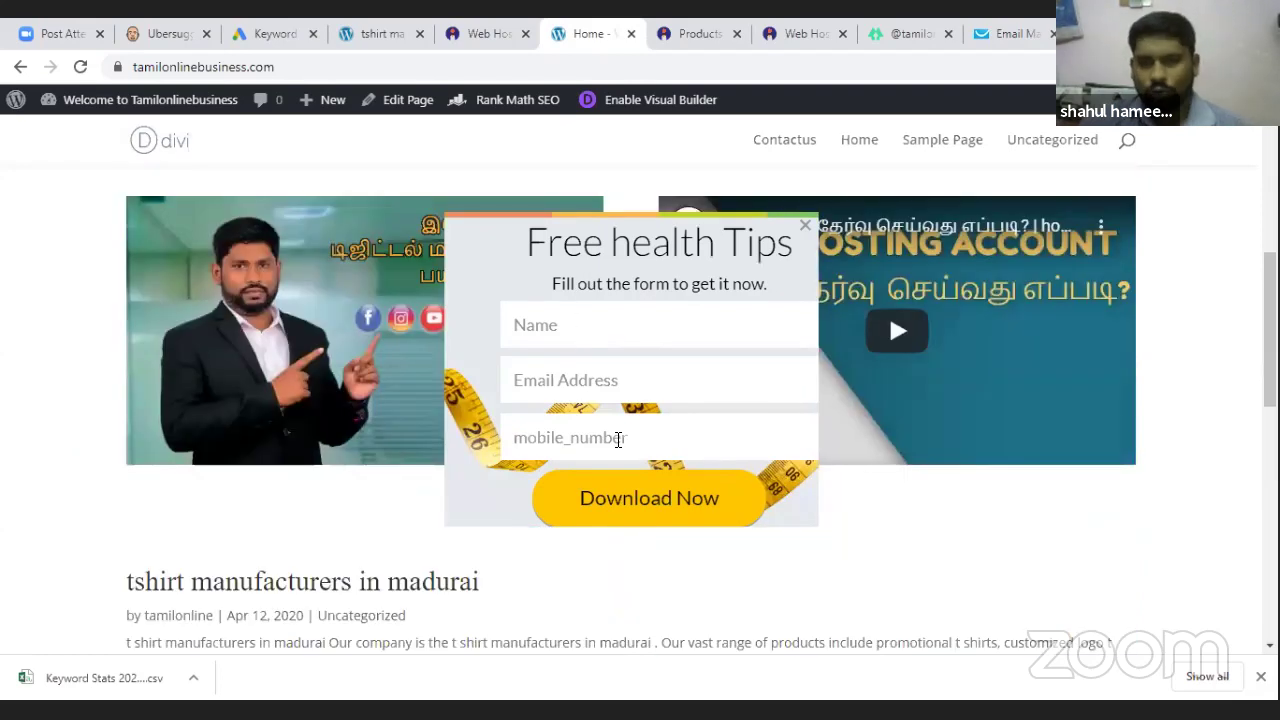
scroll(618, 440, "up", 5)
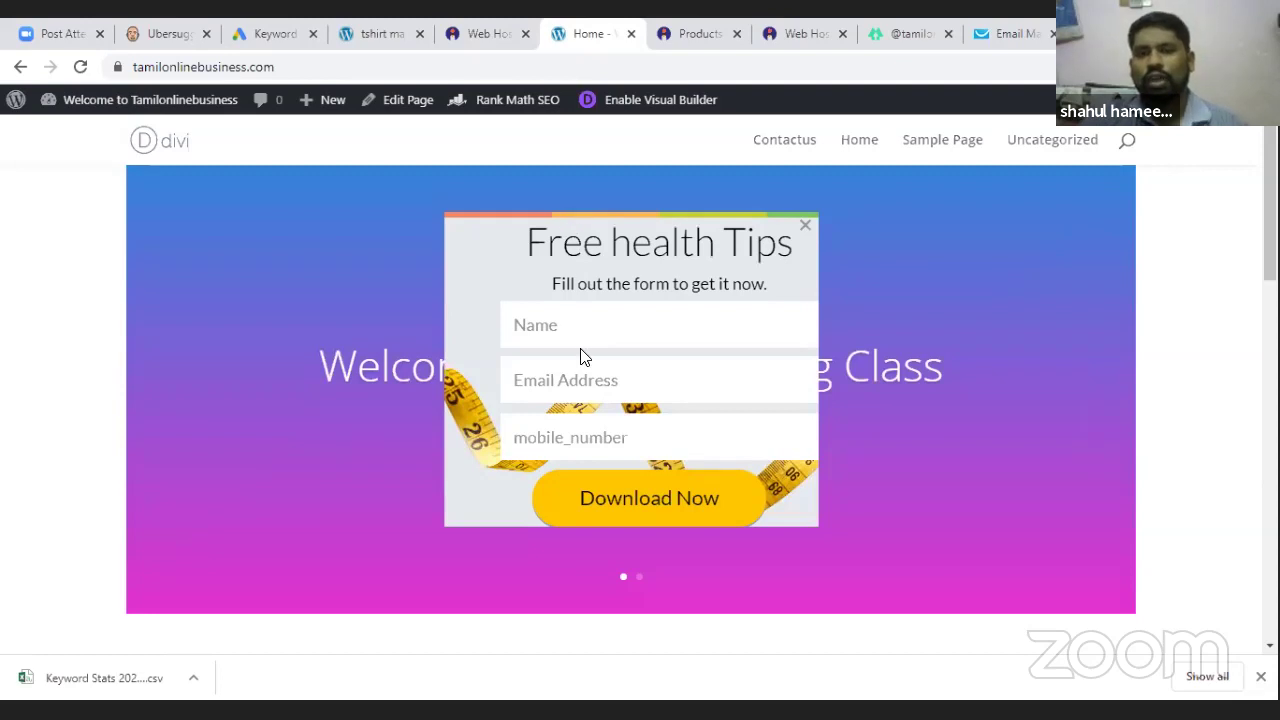
type("shah")
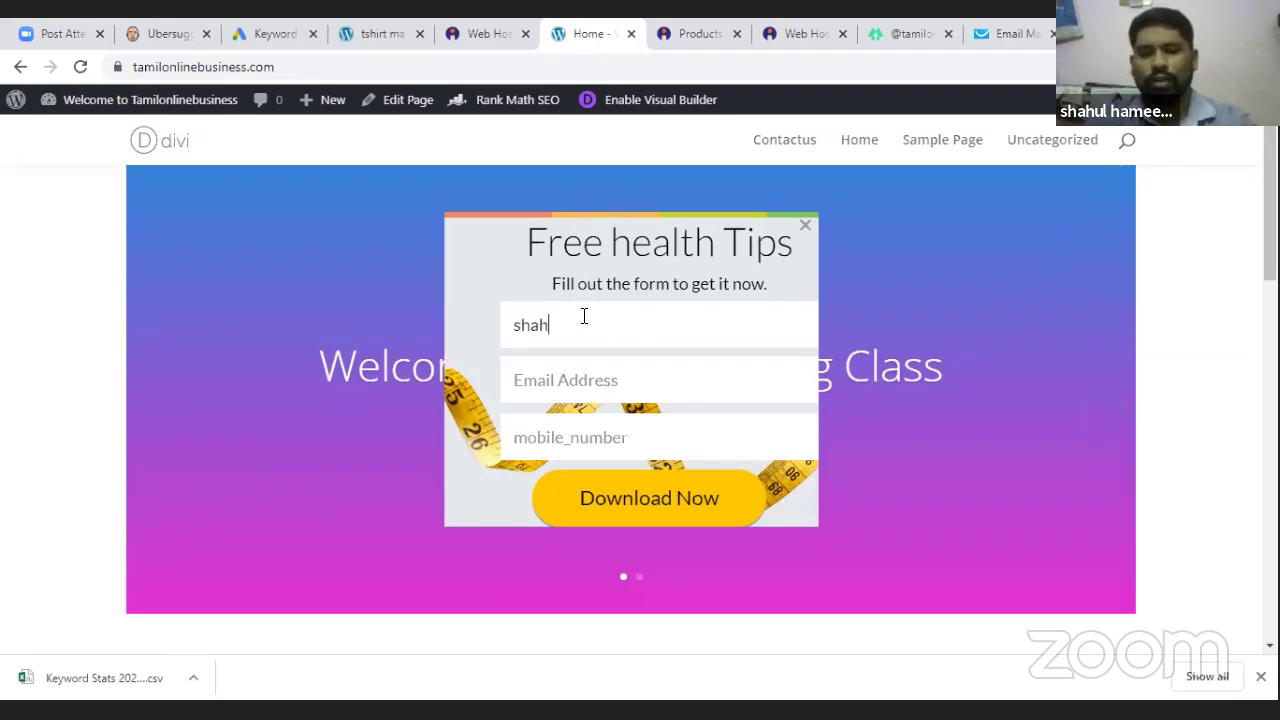
type("in")
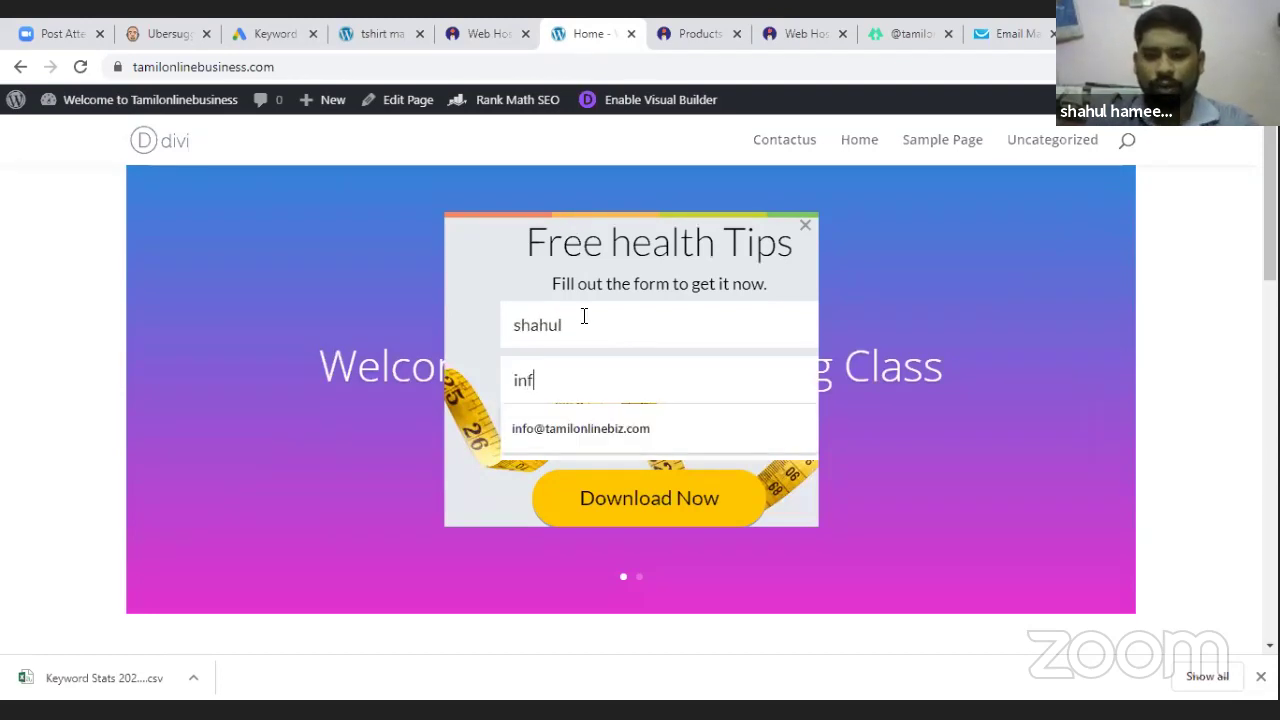
type("f")
key("Down")
key("Tab")
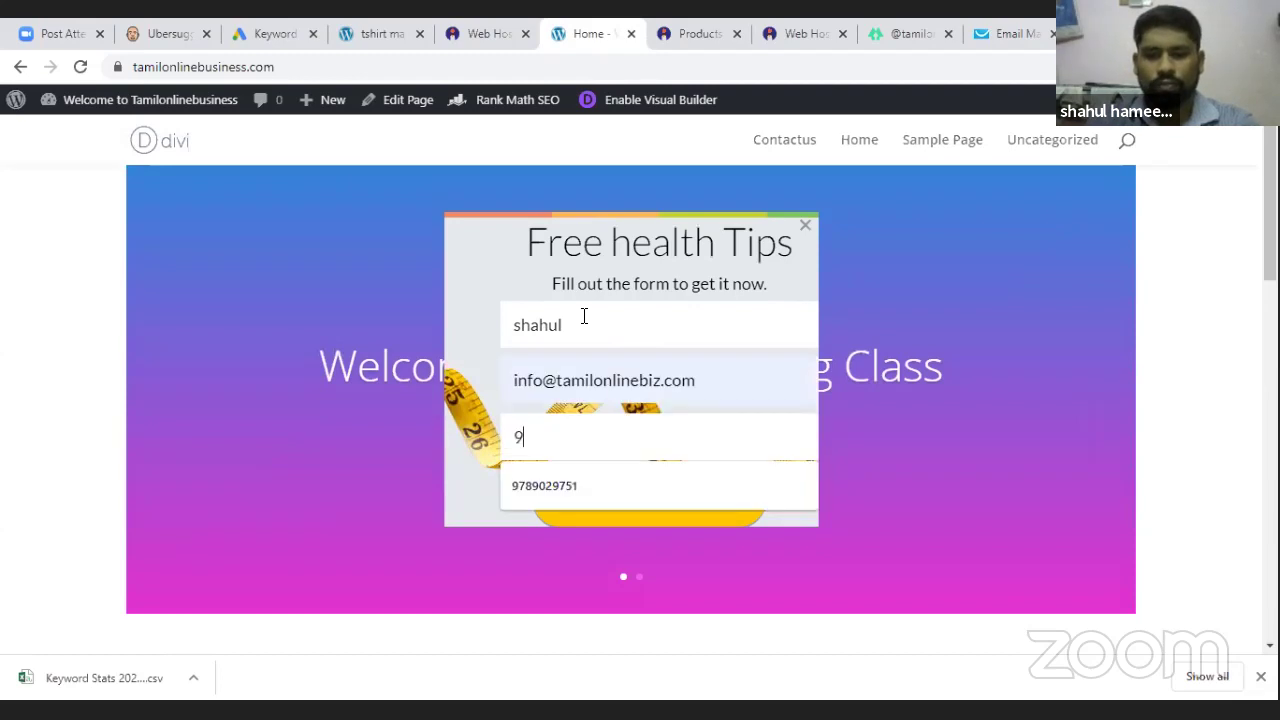
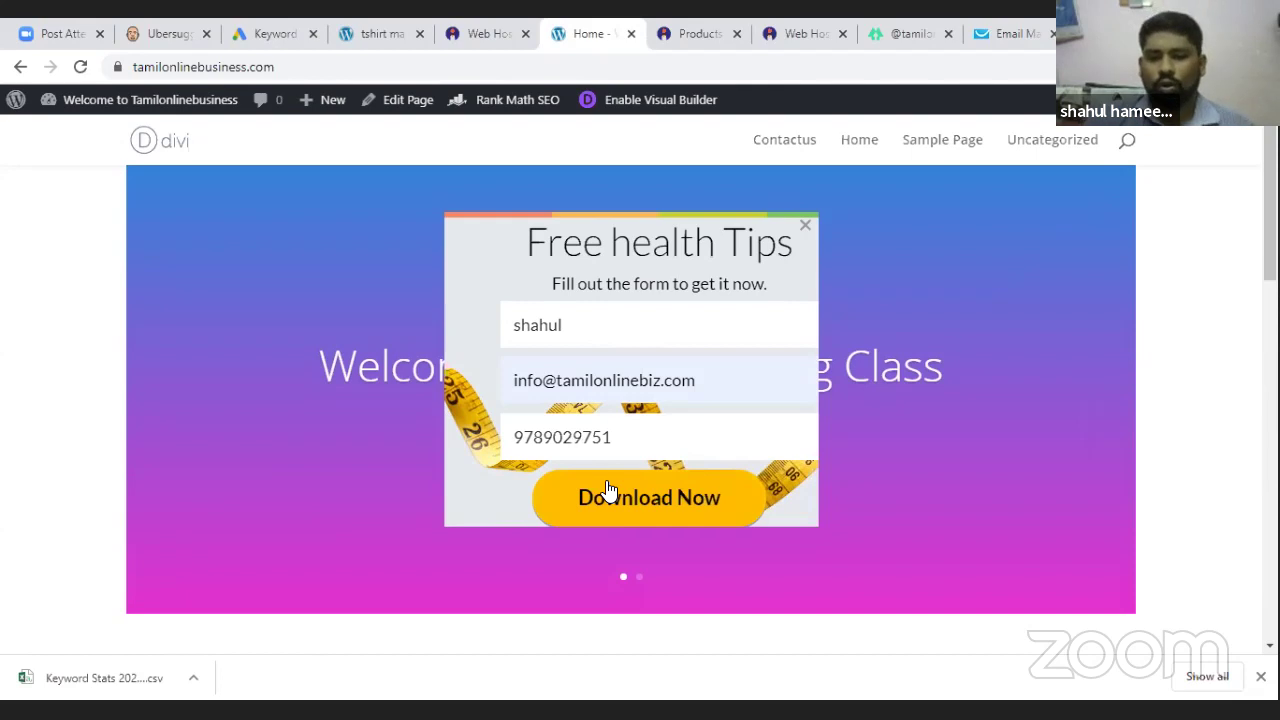
left_click(607, 490)
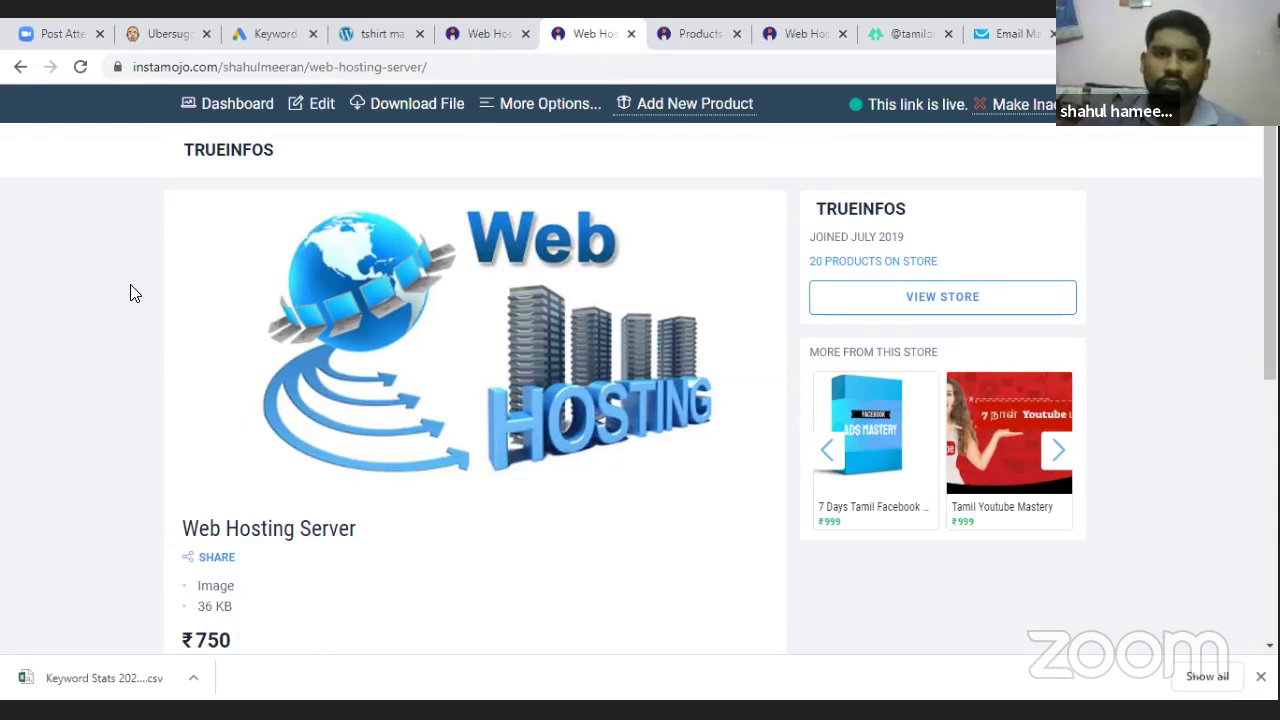
Step: Back in GetResponse, open the tamilonlinebusinessvisitors list's contacts from Lists
left_click(985, 27)
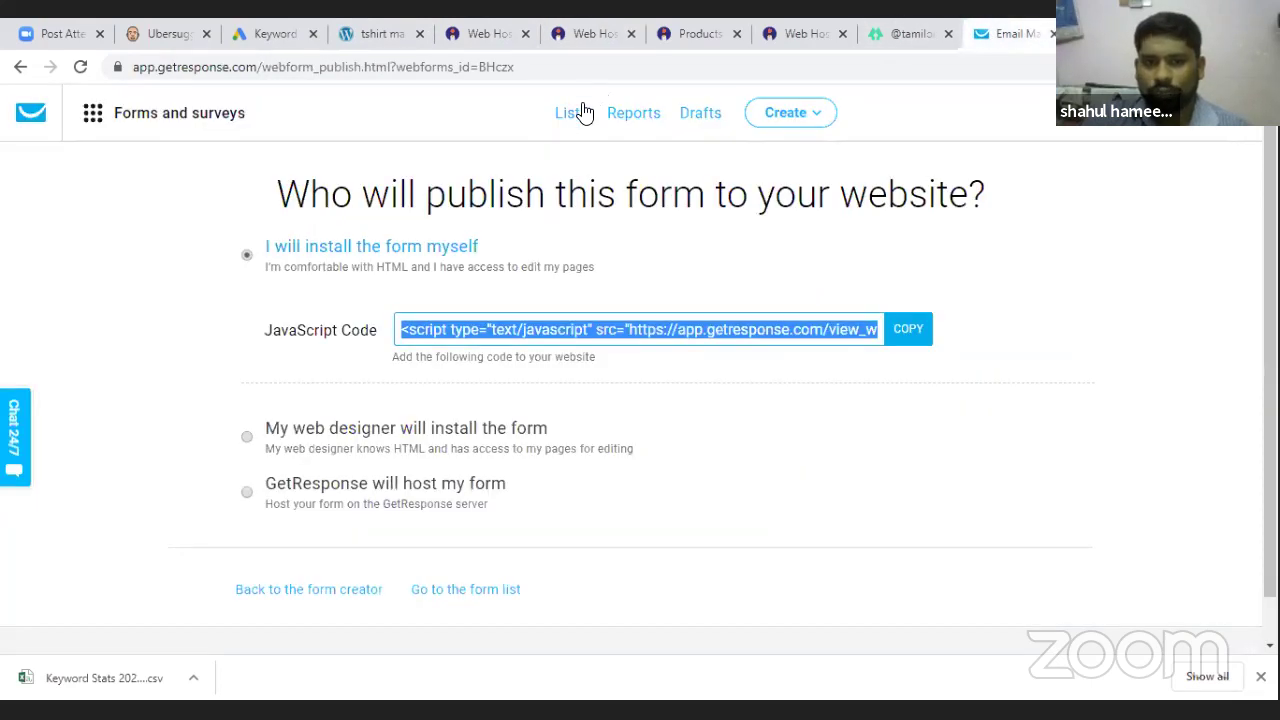
left_click(580, 113)
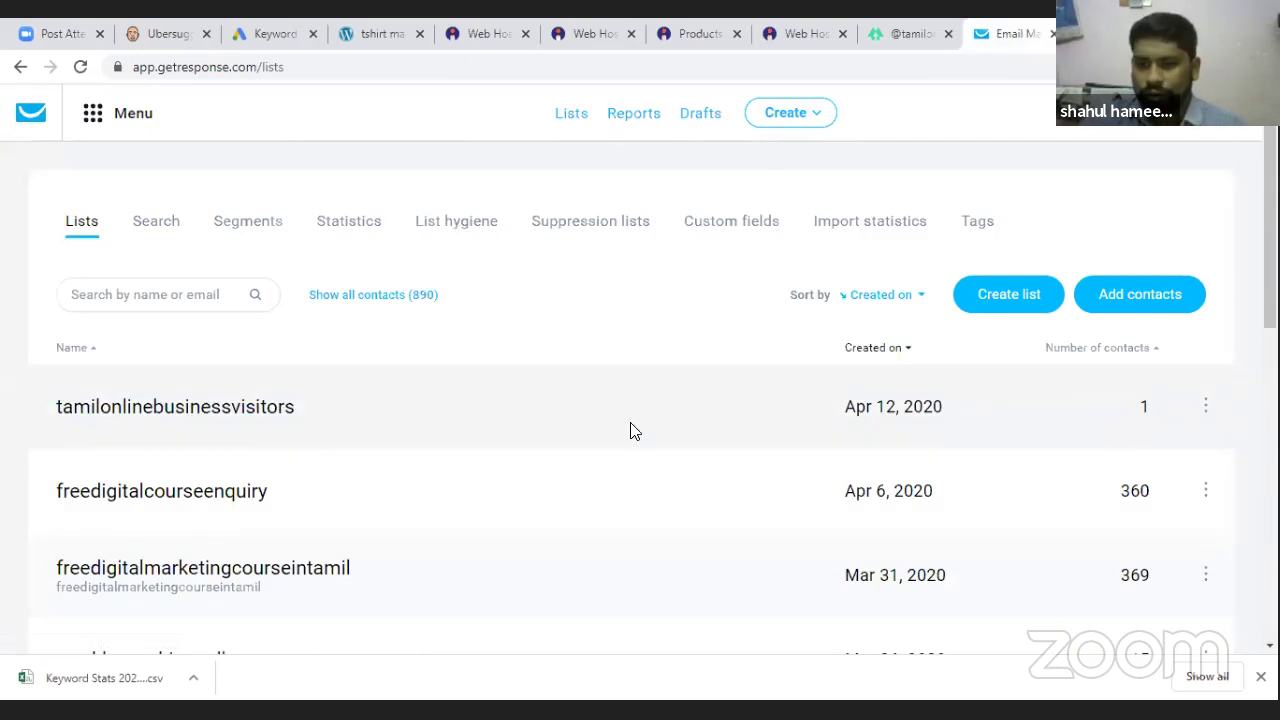
left_click(236, 412)
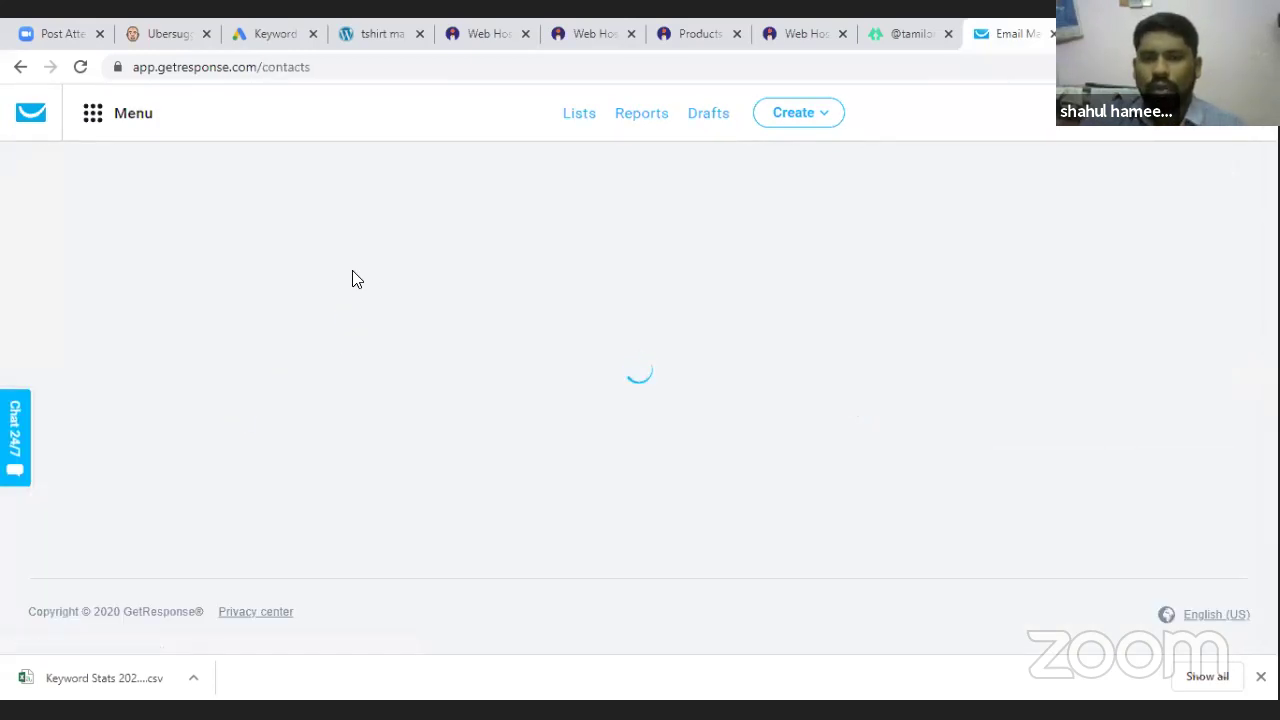
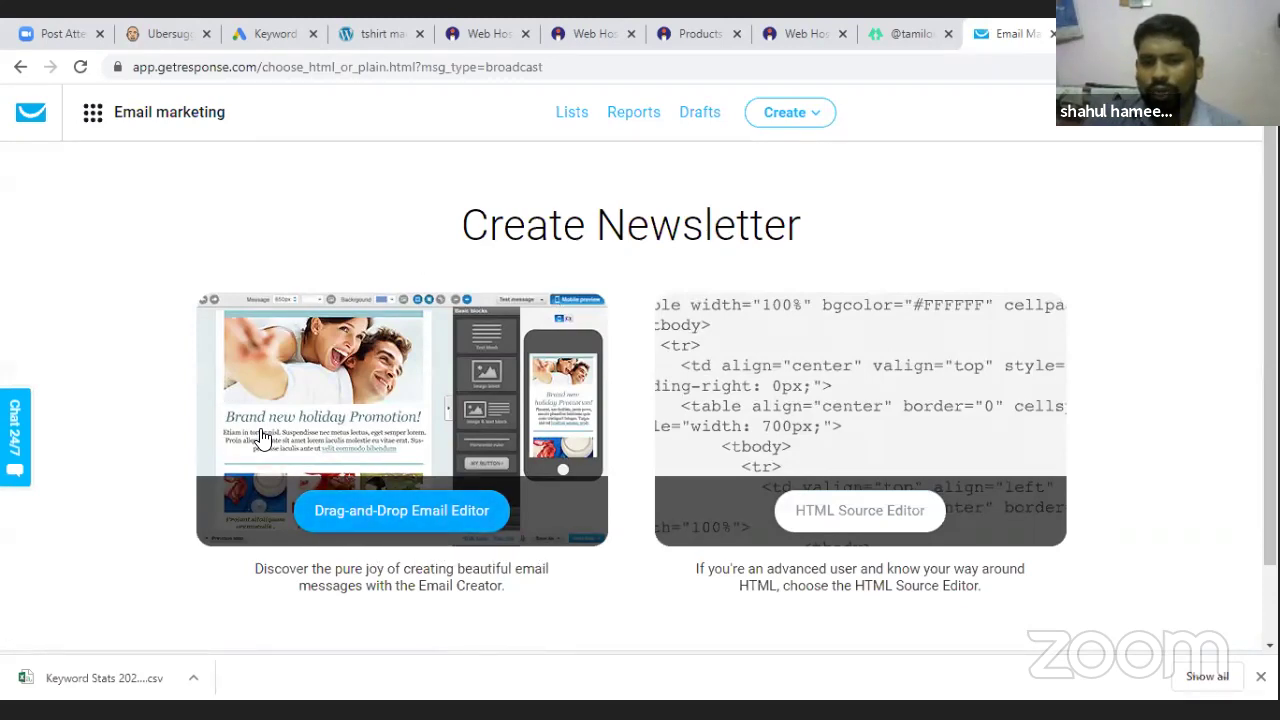
Step: Choose the Drag-and-Drop Email Editor for the new newsletter
left_click(362, 522)
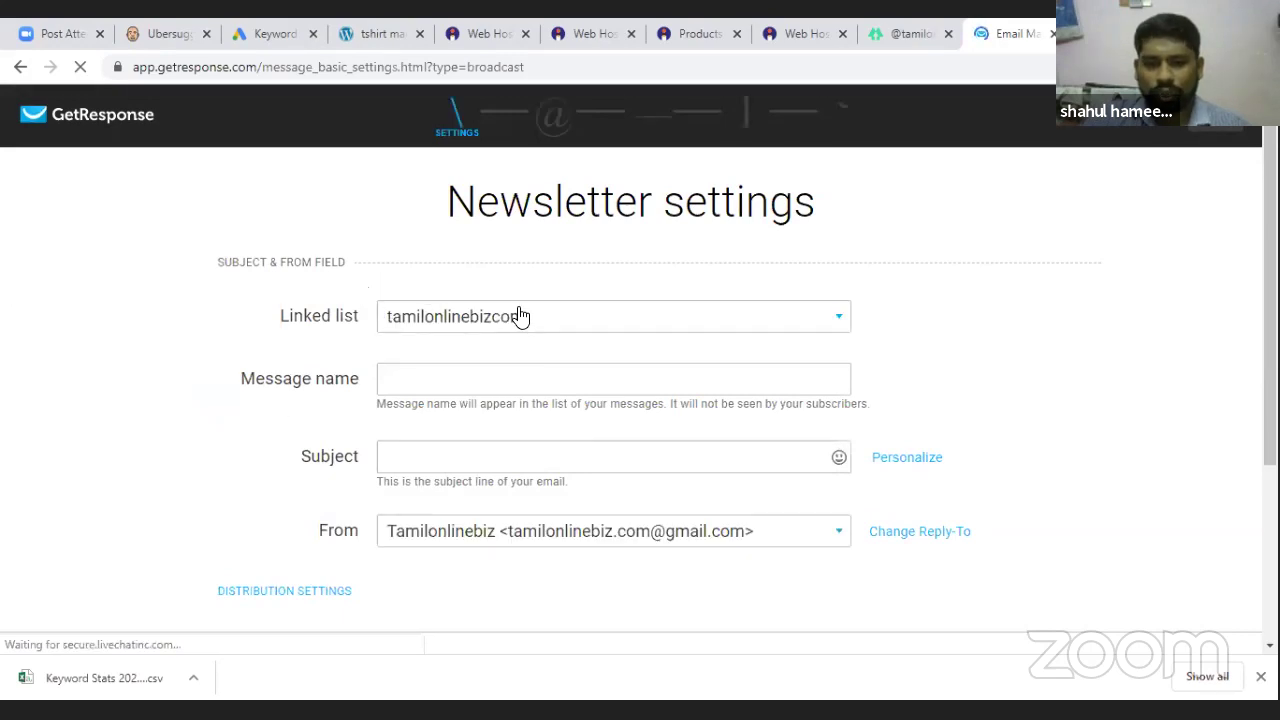
Step: Link the newsletter to the tamilonlinebusinessvisitors list and name it Welcome Email
left_click(520, 318)
scroll(520, 428, "down", 3)
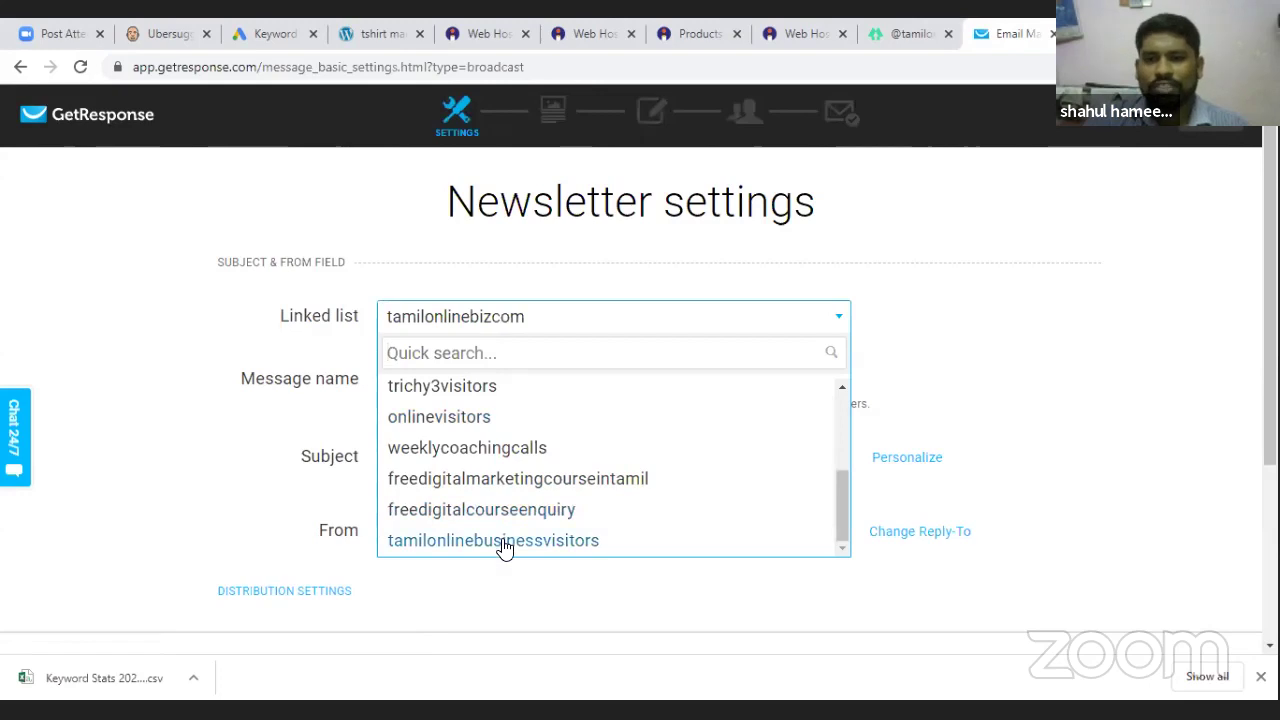
left_click(505, 542)
left_click(486, 376)
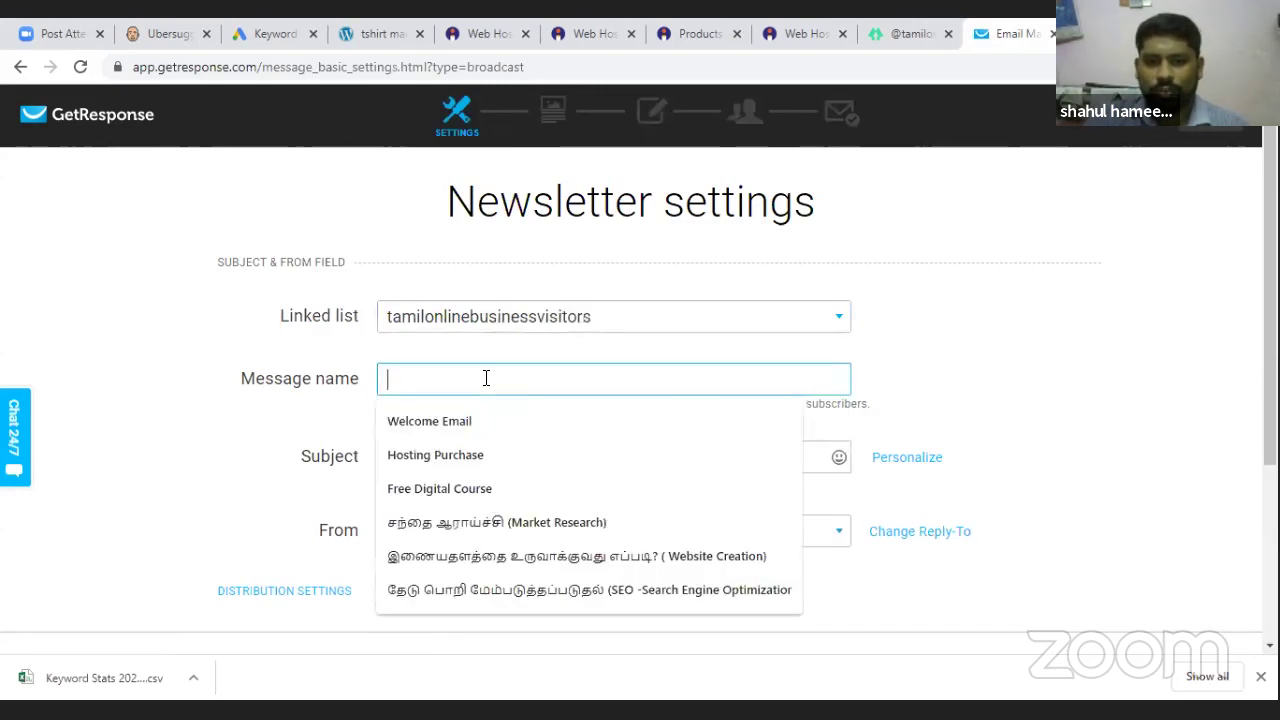
left_click(471, 430)
Step: Set the subject to 'Welcome [[name]] Thanks for Registering' using the personalization field
left_click(474, 460)
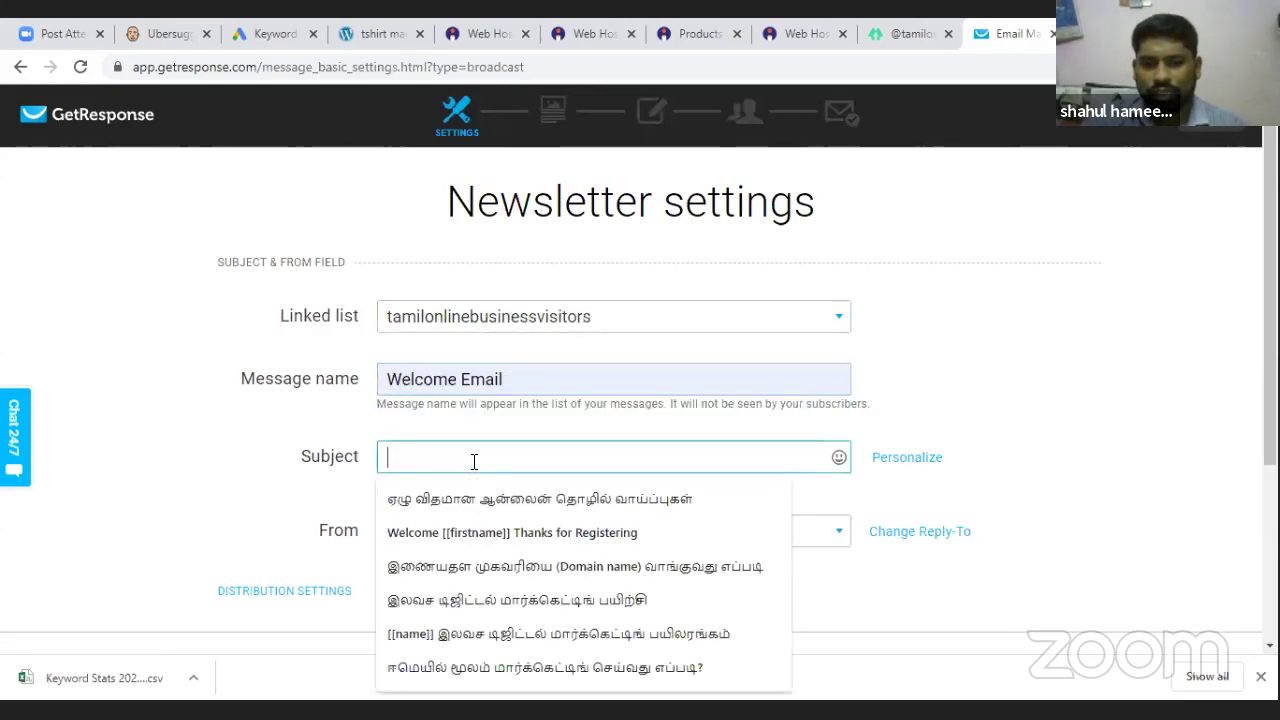
type("Welcome")
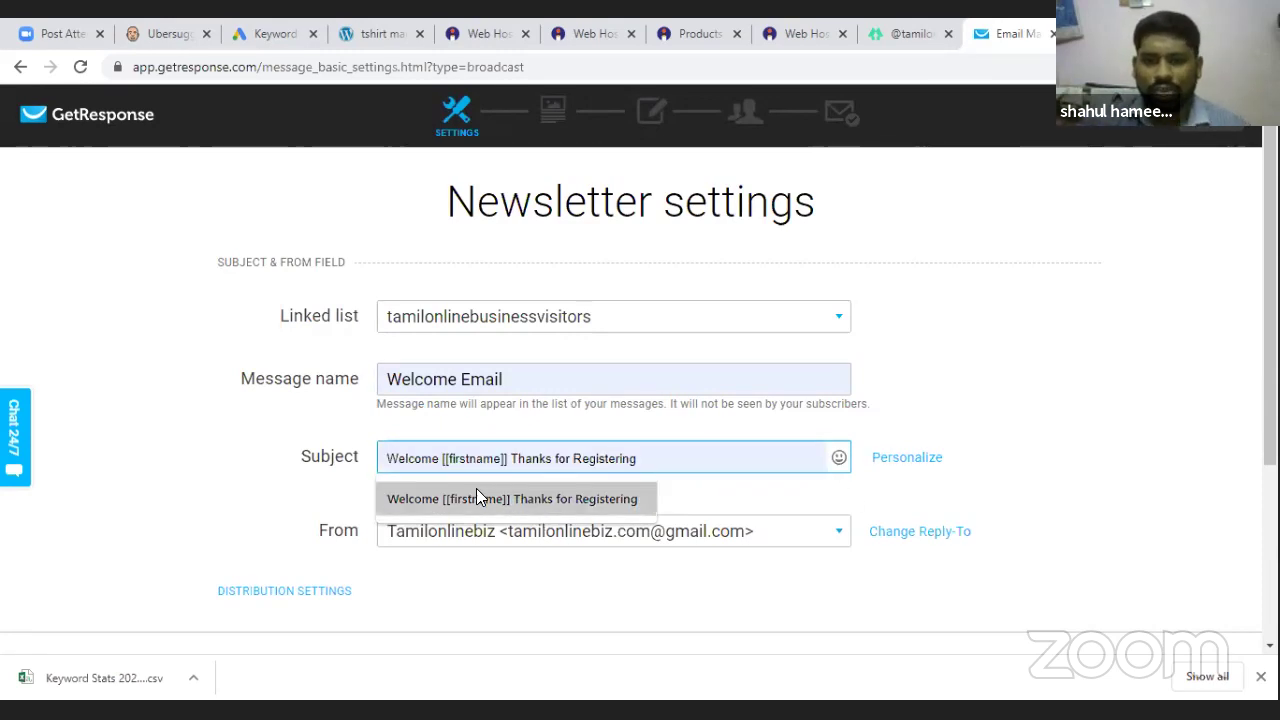
left_click(908, 461)
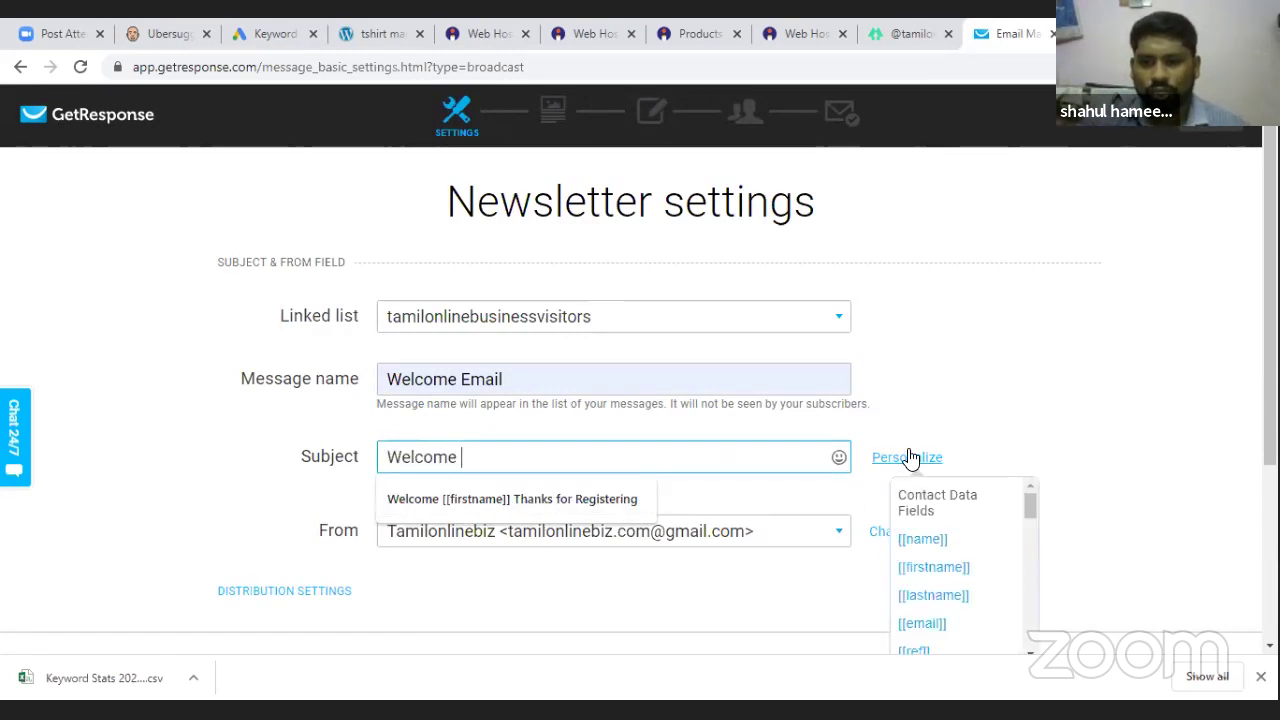
left_click(930, 540)
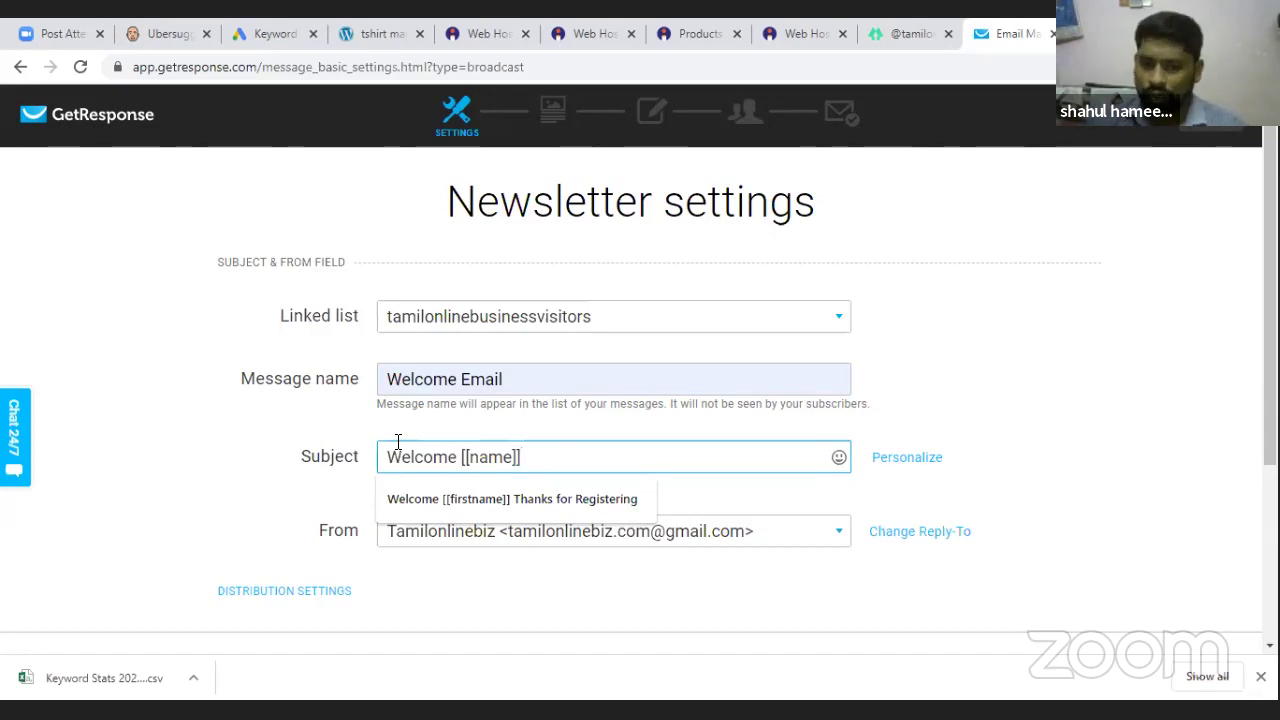
left_click(542, 457)
type("Thanks for Registering")
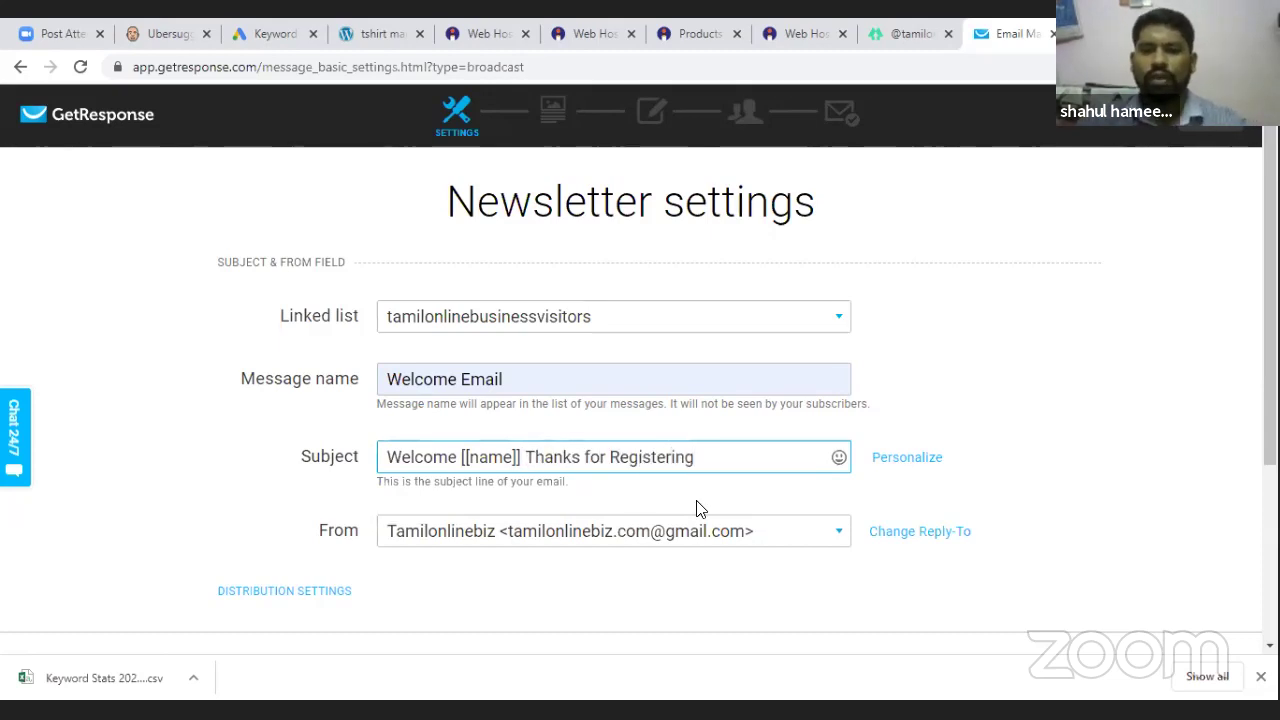
scroll(697, 509, "down", 3)
Step: Choose the company-domain info@ address as the sender instead of the gmail one
left_click(694, 352)
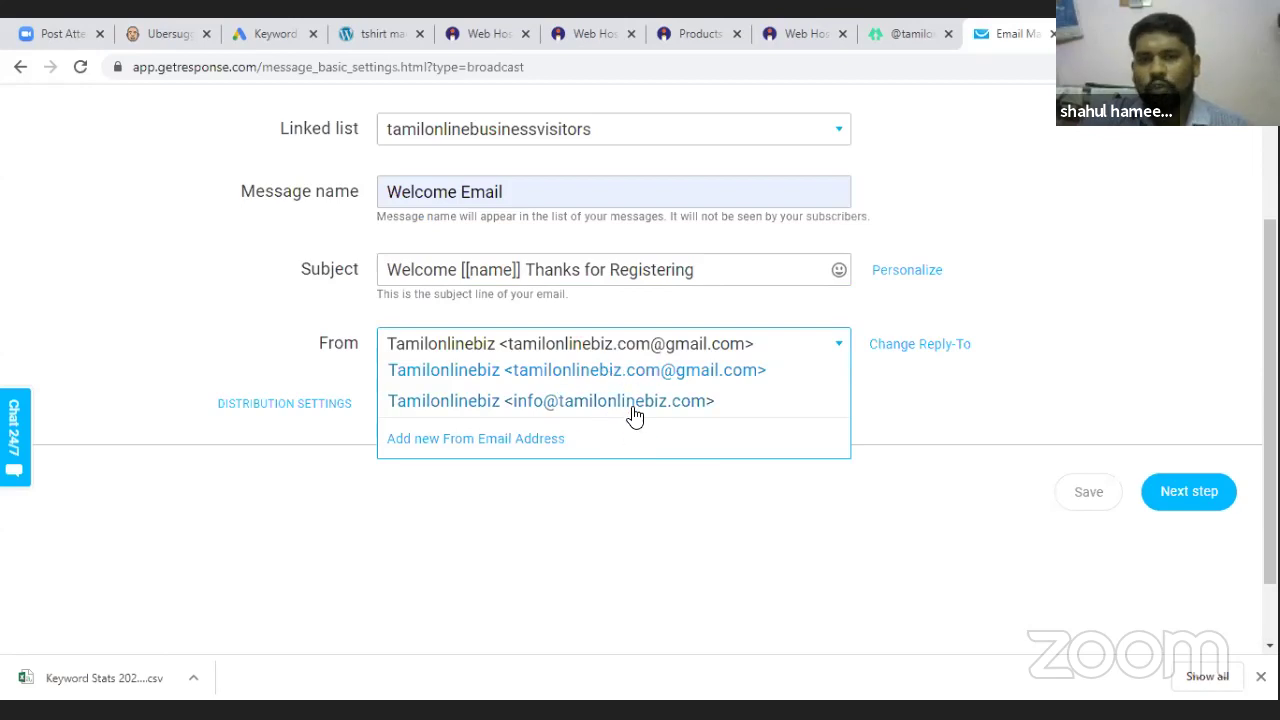
left_click(568, 405)
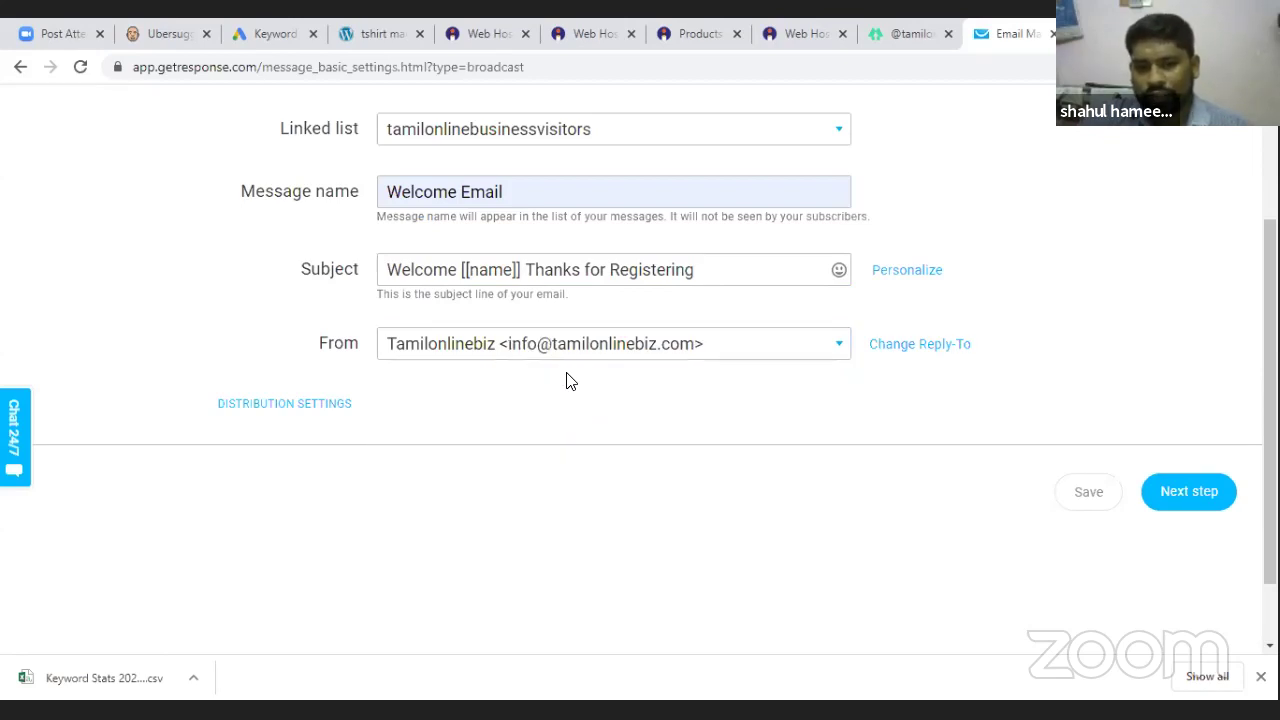
left_click(580, 348)
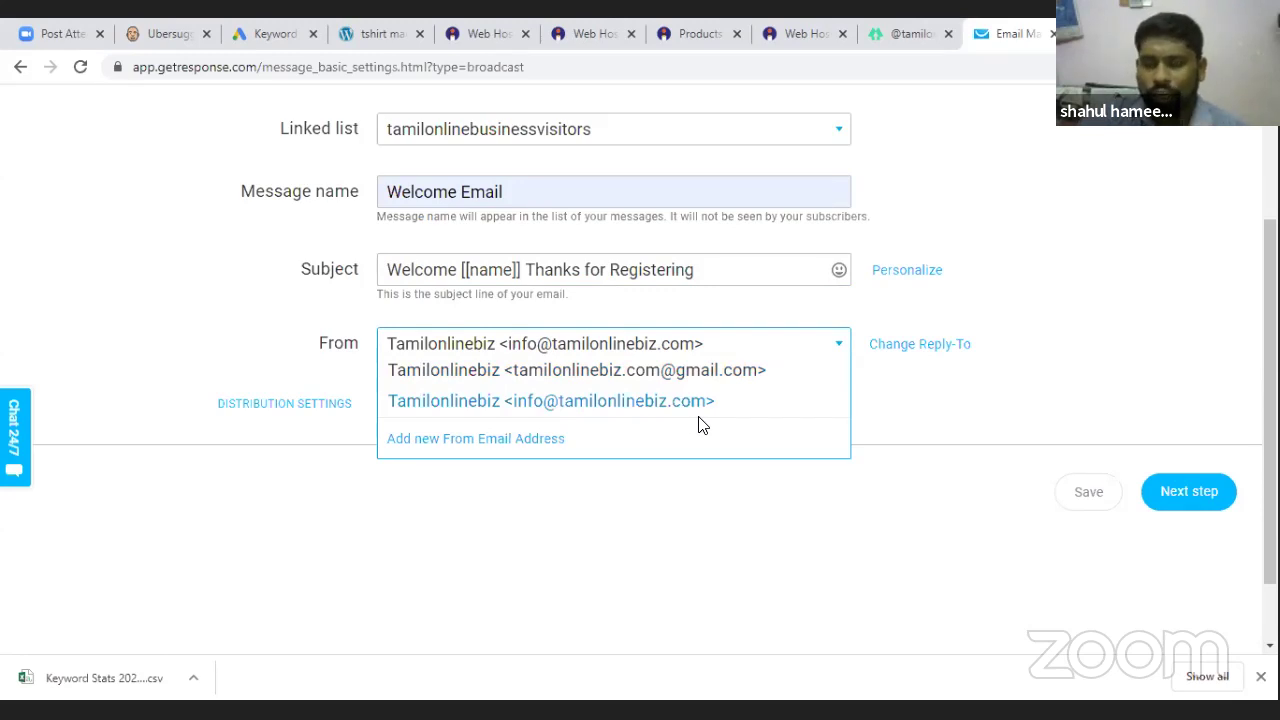
left_click(668, 403)
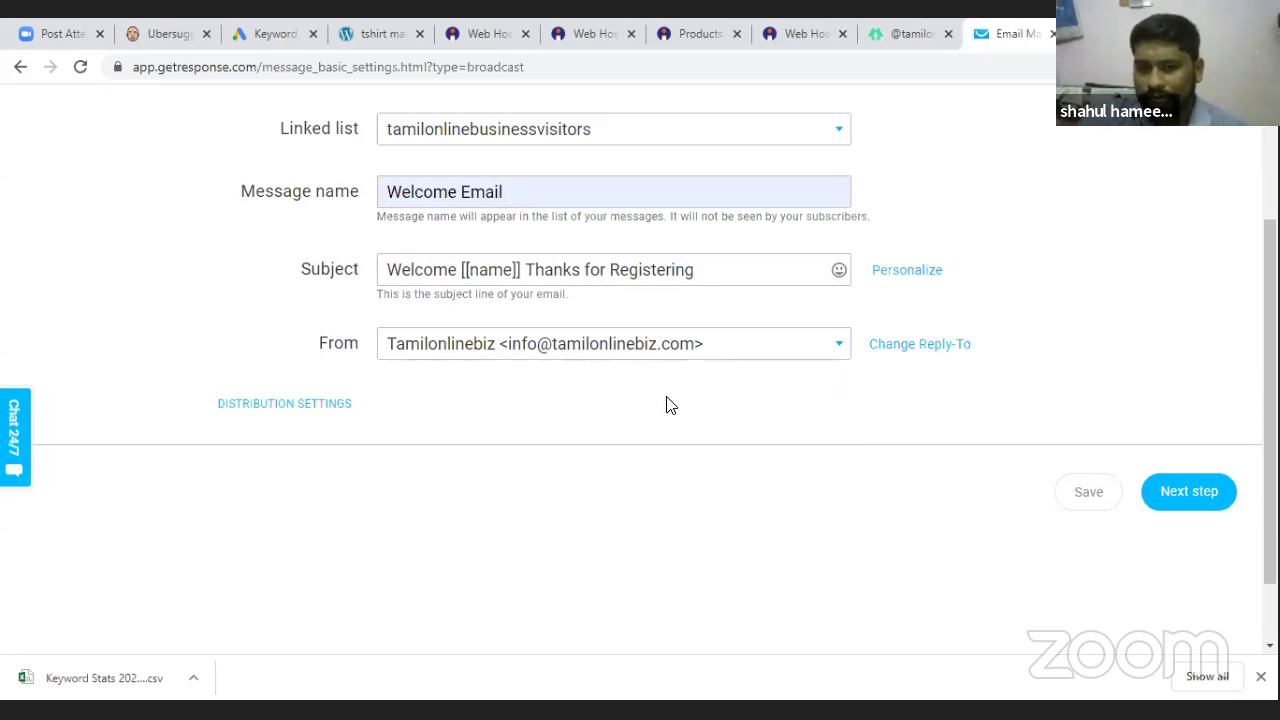
left_click(653, 350)
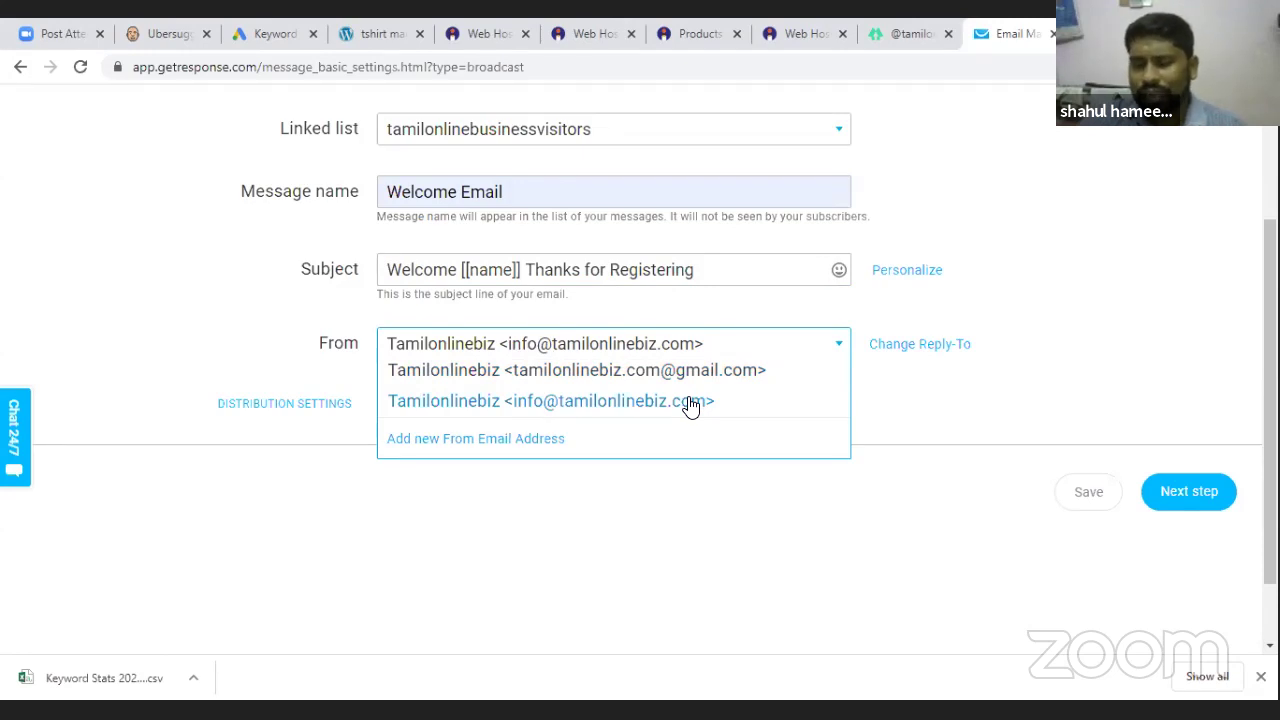
left_click(690, 401)
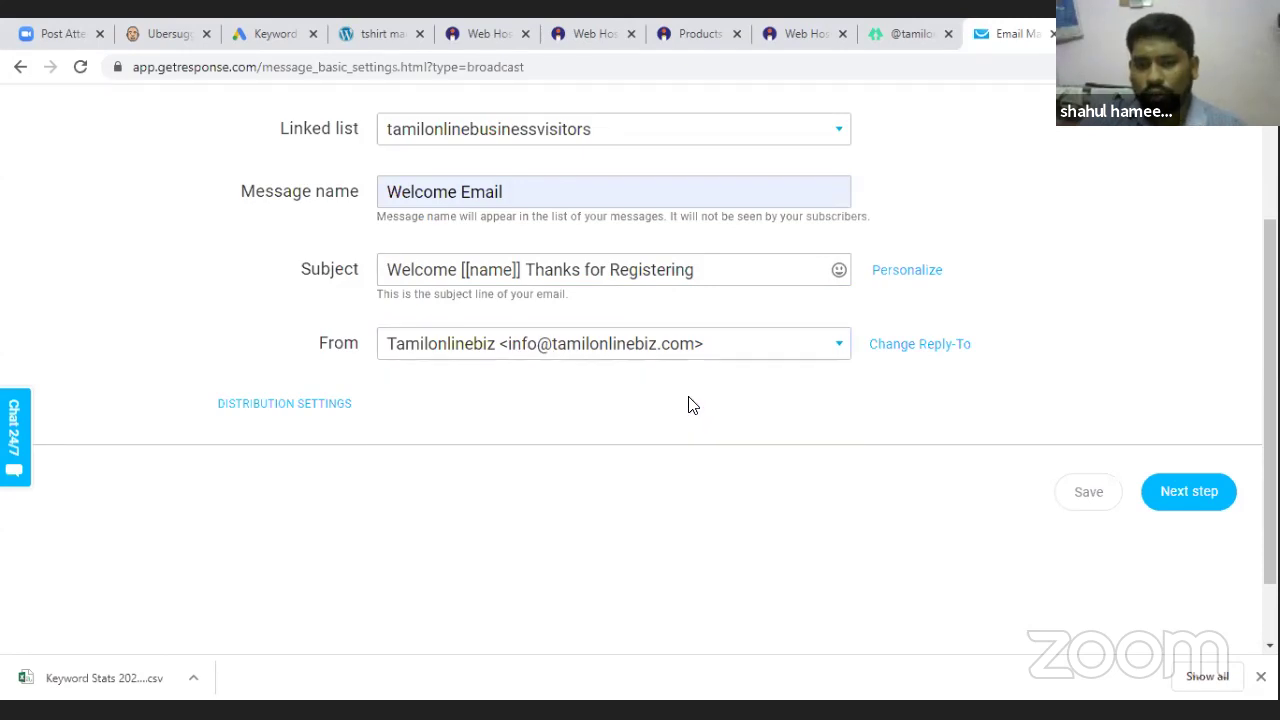
Step: Continue to the template selection step
left_click(1170, 485)
scroll(606, 275, "up", 1)
scroll(606, 280, "up", 1)
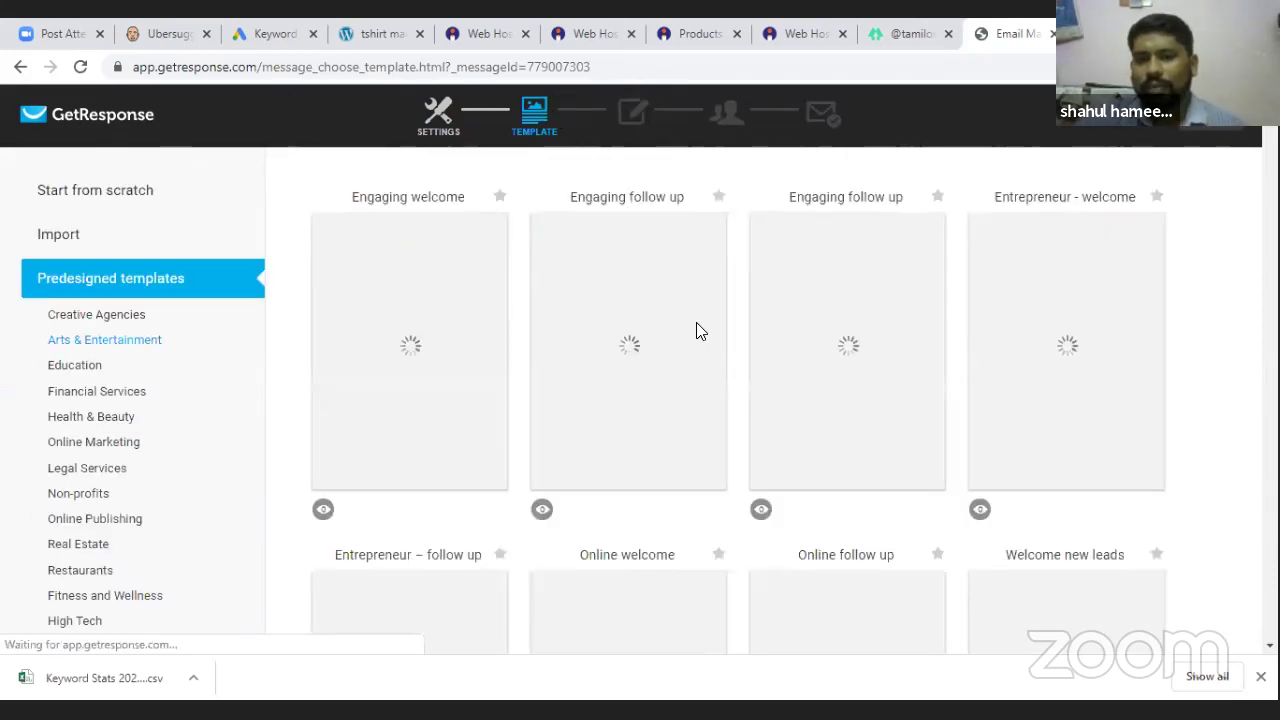
Step: Open the start-from-scratch layouts and use the Blank template
scroll(560, 495, "down", 2)
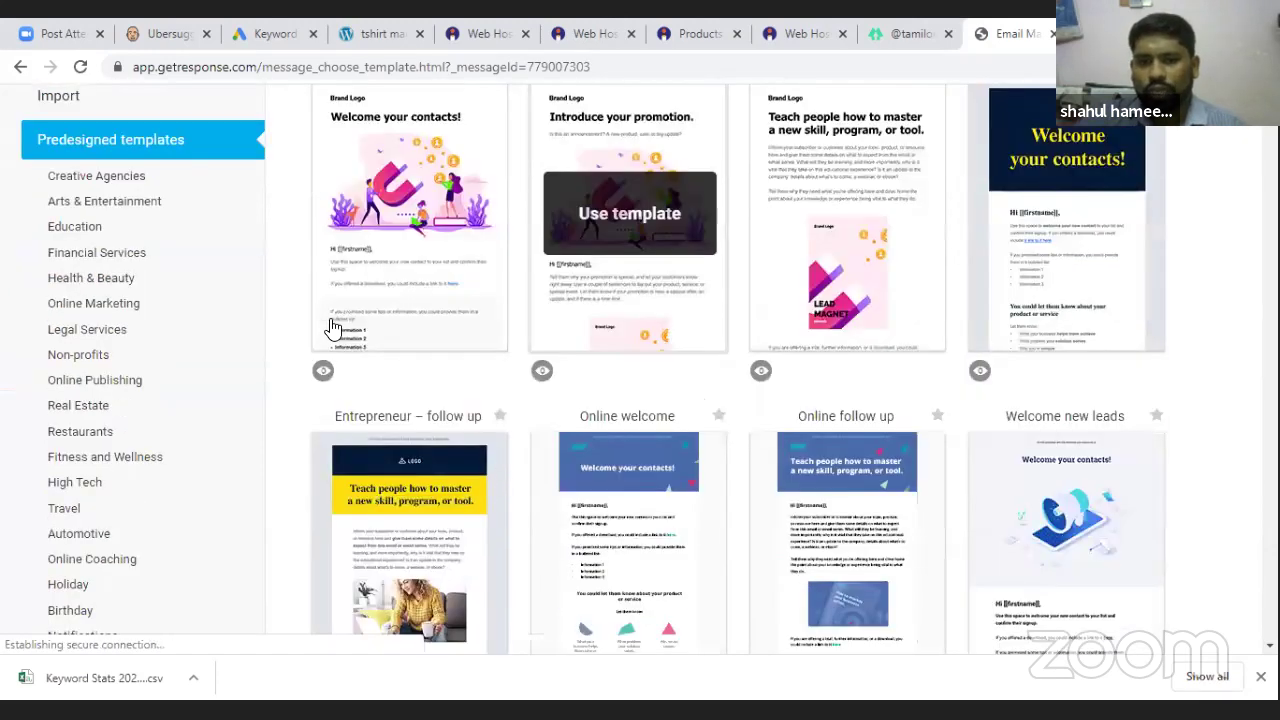
scroll(333, 328, "down", 1)
scroll(345, 220, "up", 4)
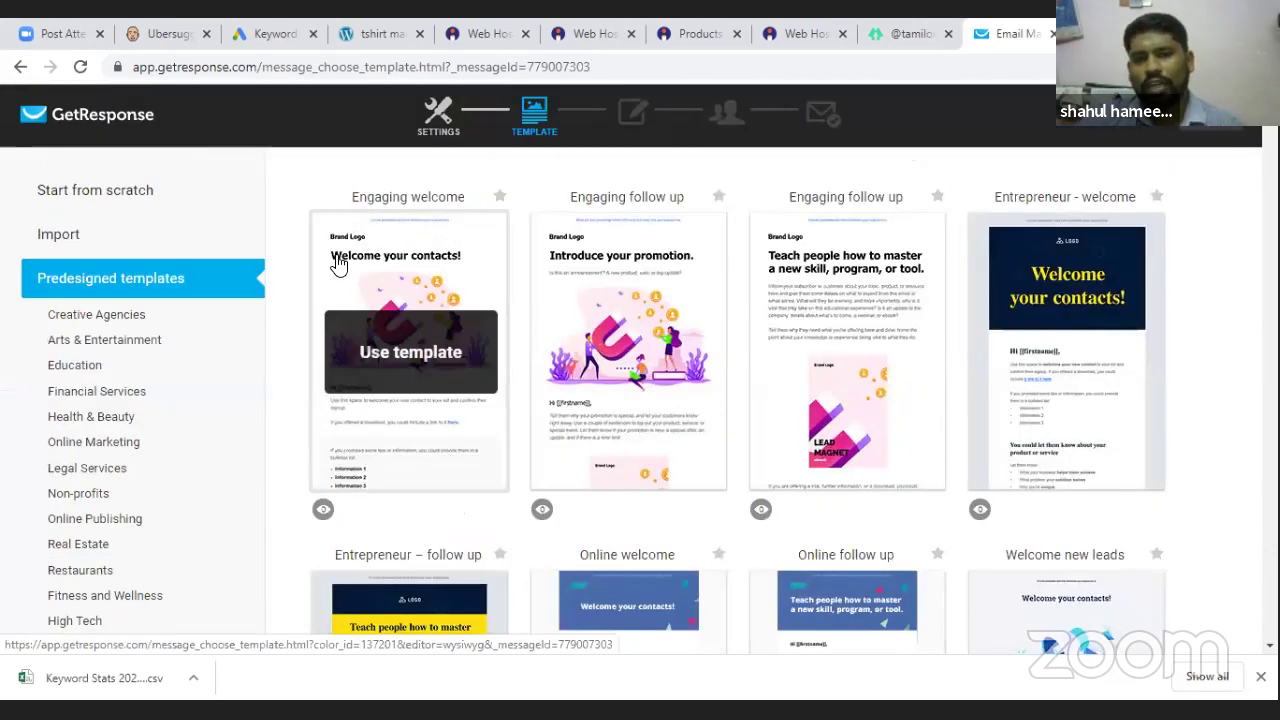
scroll(443, 366, "down", 9)
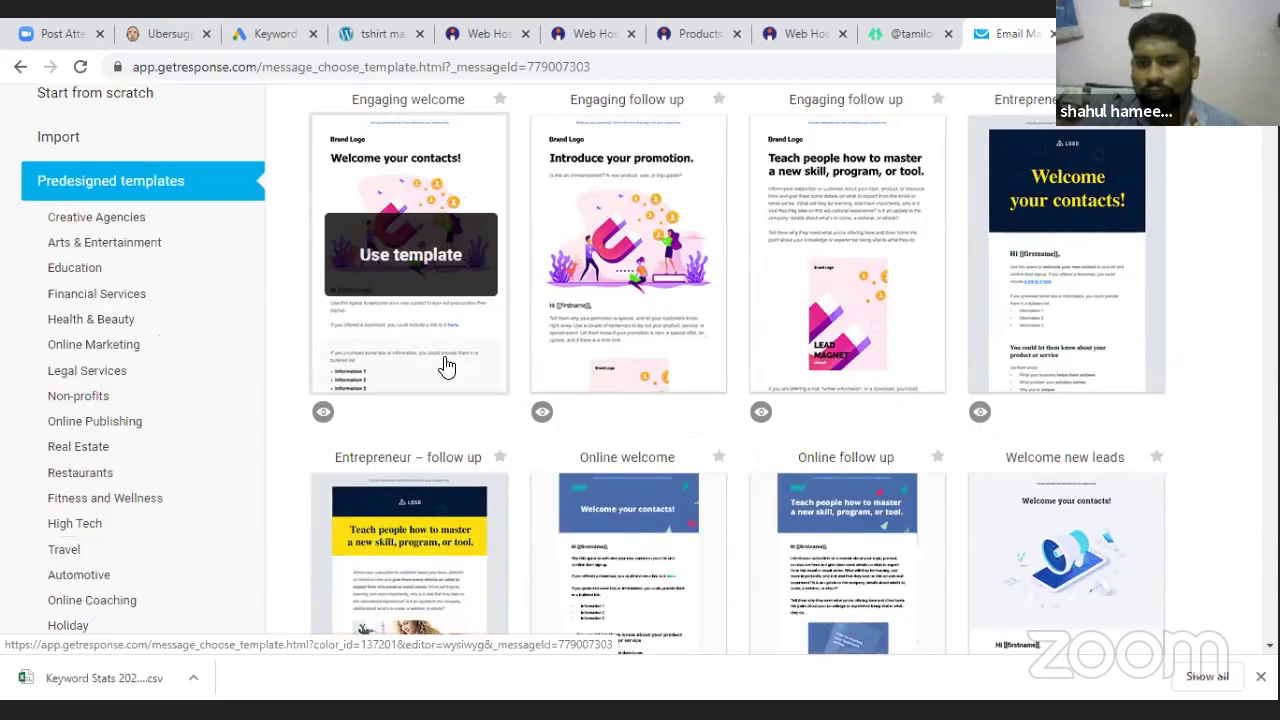
scroll(447, 367, "up", 10)
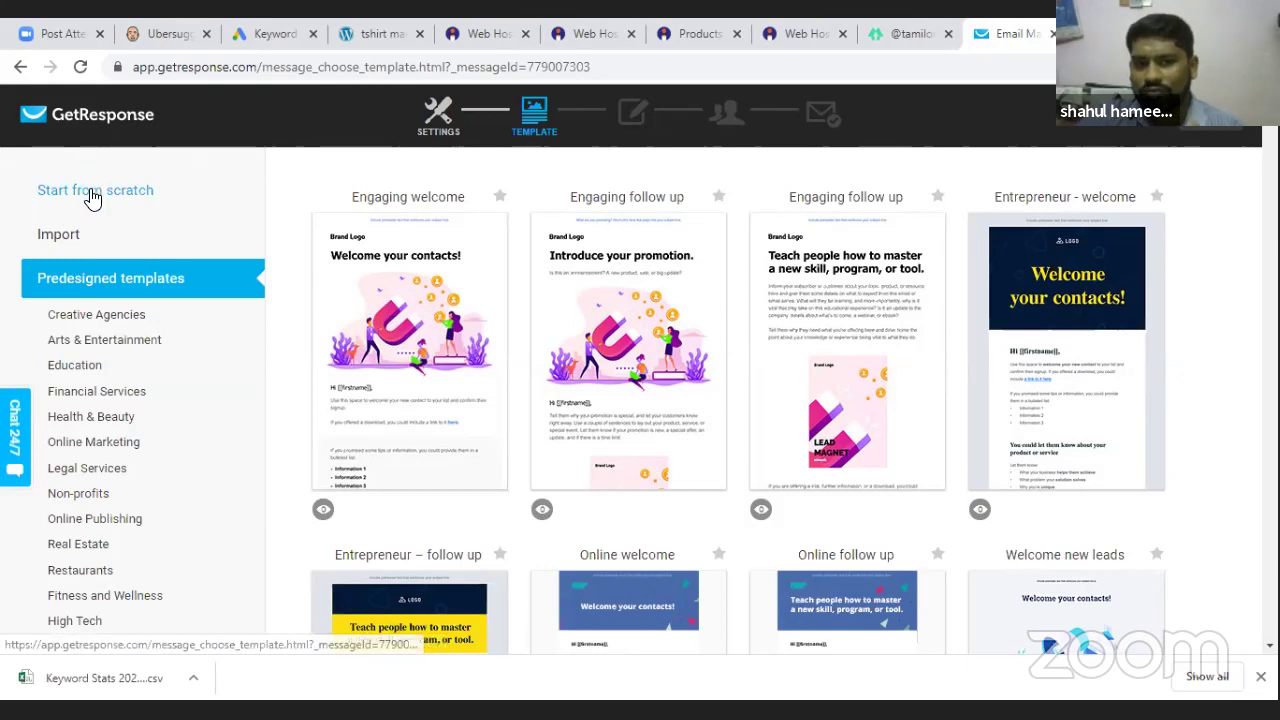
left_click(92, 196)
scroll(450, 350, "down", 10)
left_click(594, 320)
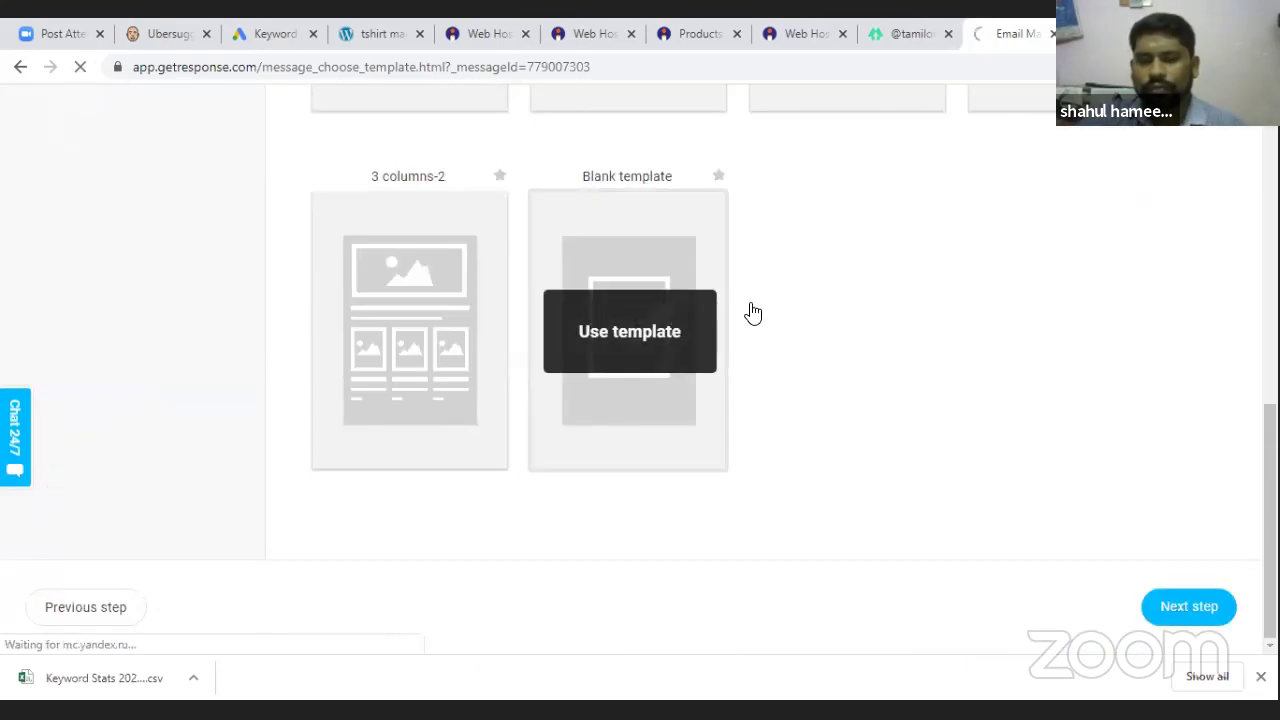
scroll(800, 325, "up", 4)
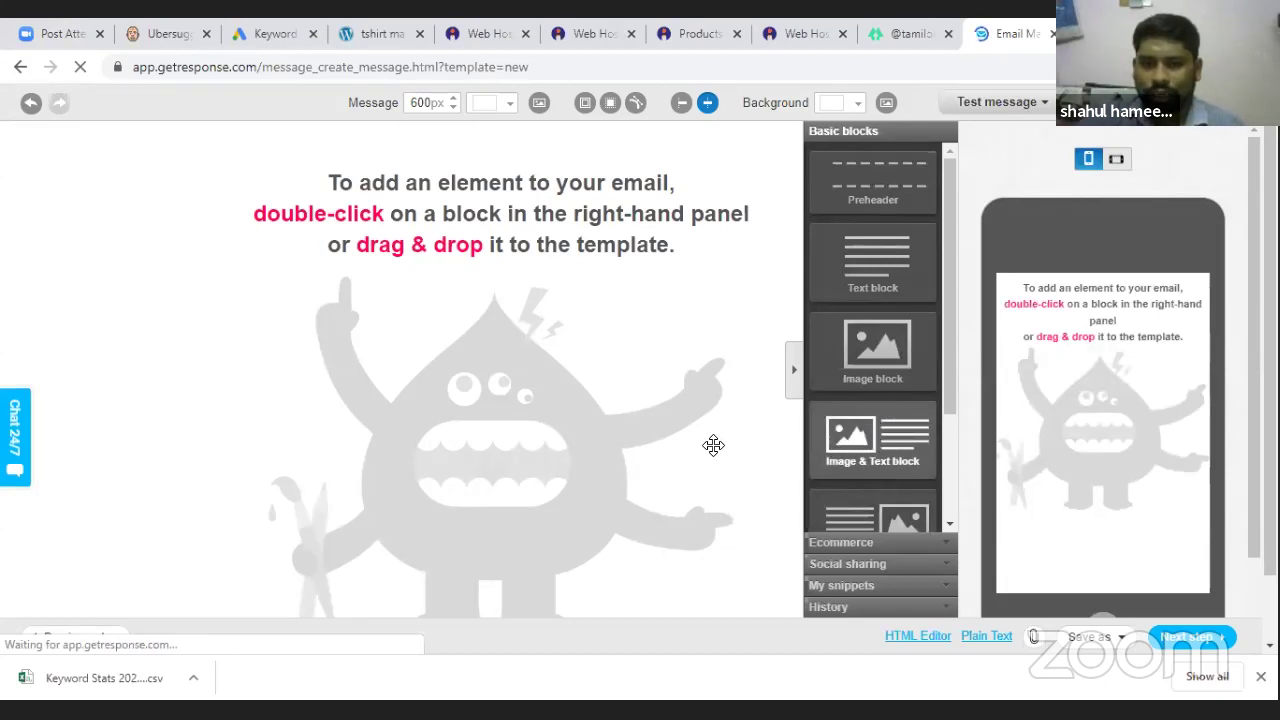
Step: Add an Image & Text block and place a photo in its image placeholder
left_click_drag(713, 445, 305, 248)
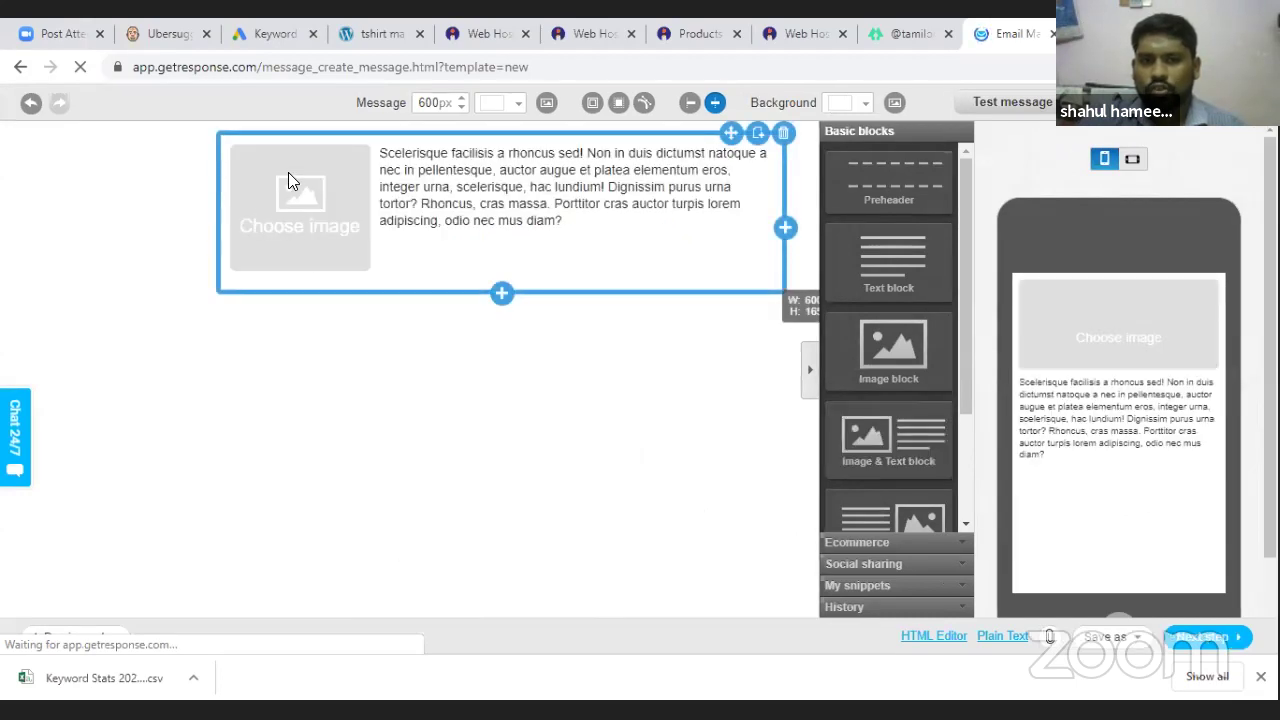
left_click(288, 180)
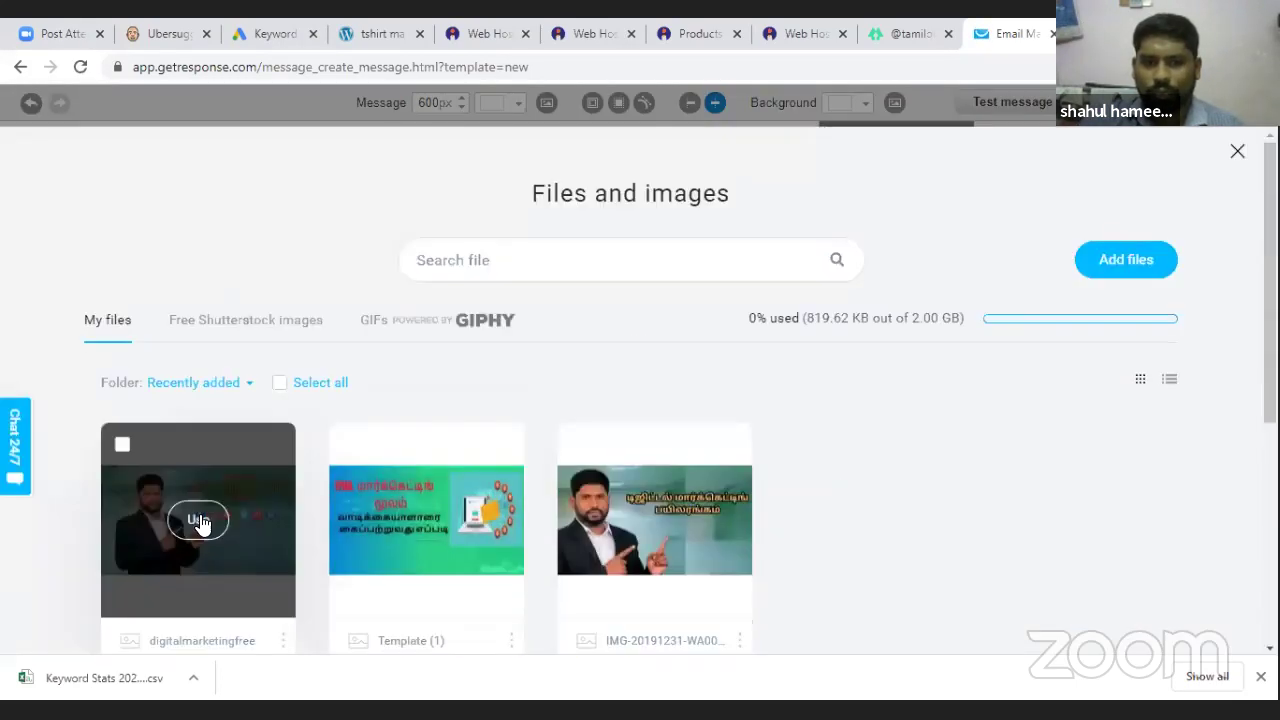
left_click(200, 523)
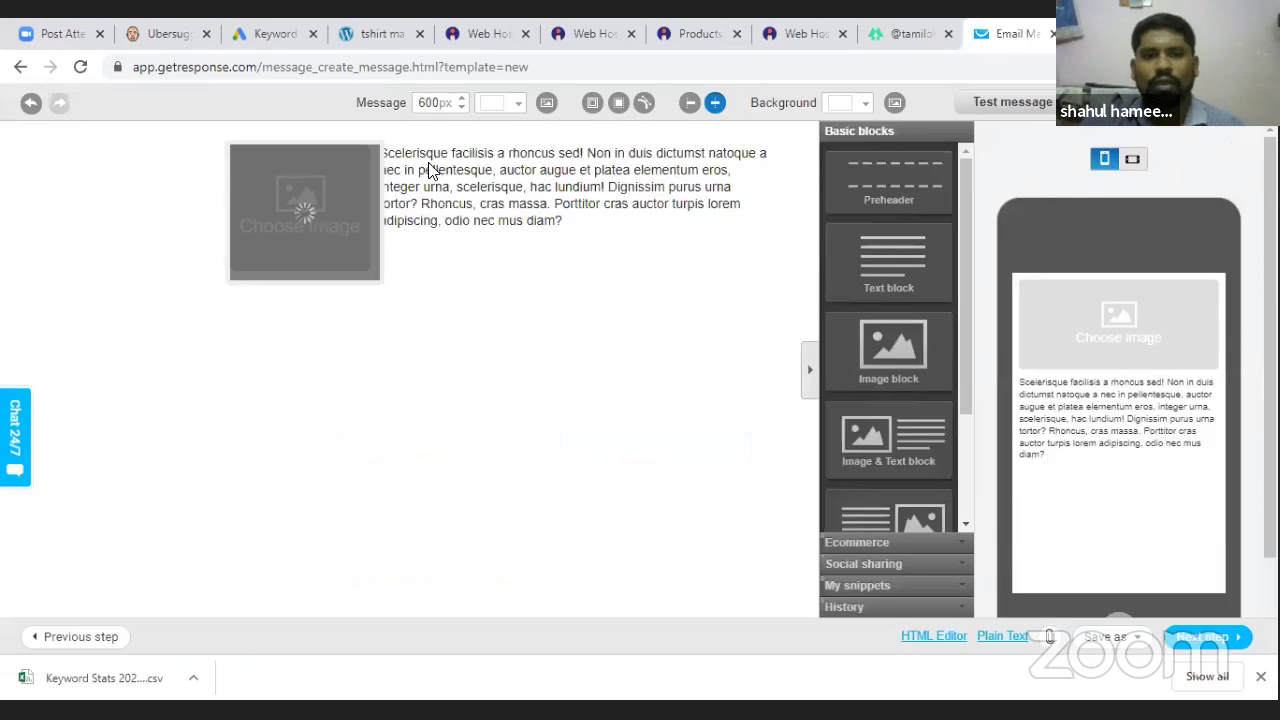
Step: Replace the placeholder paragraph with a 'Dear [[name]]' greeting using the contact name field
double_click(450, 170)
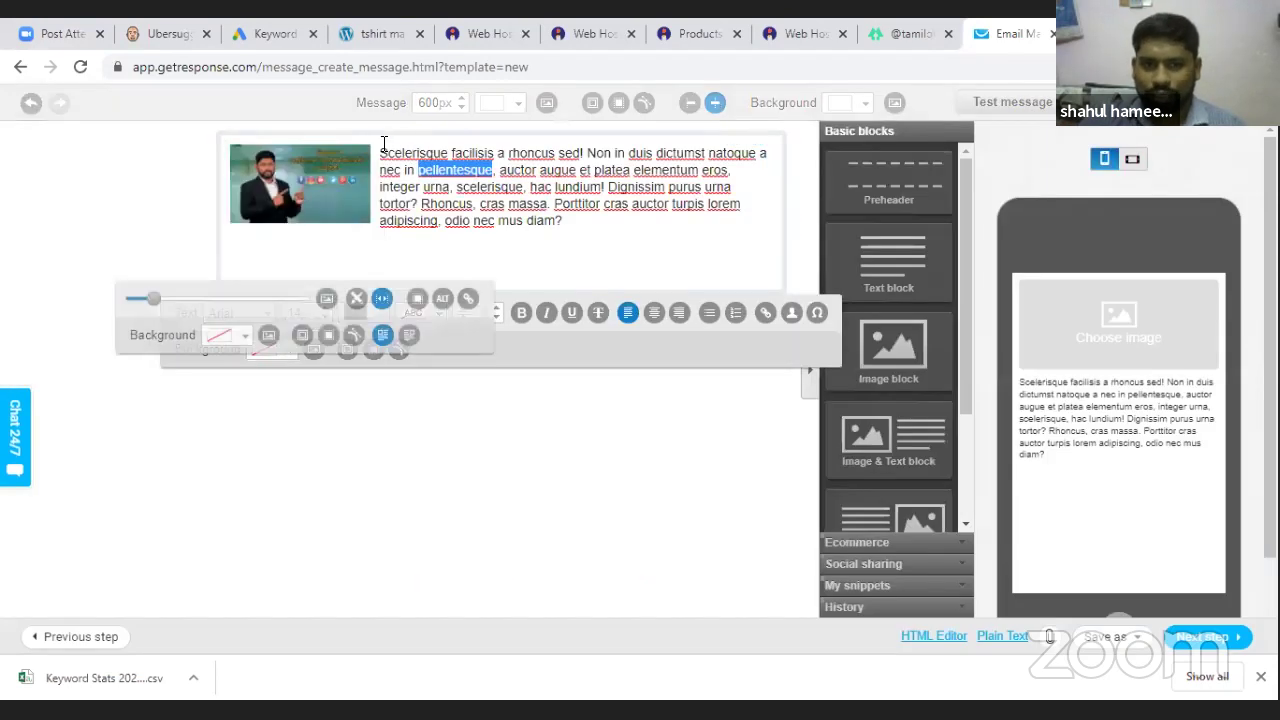
left_click_drag(383, 149, 604, 222)
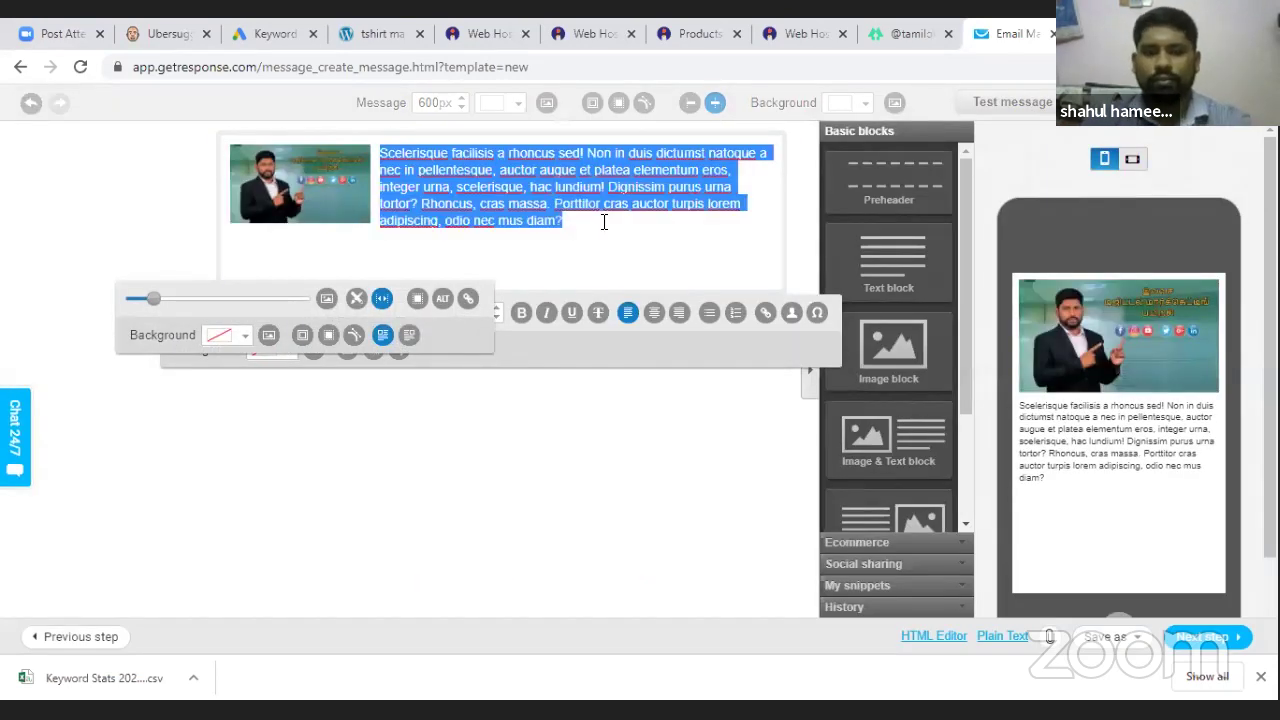
type("Dear")
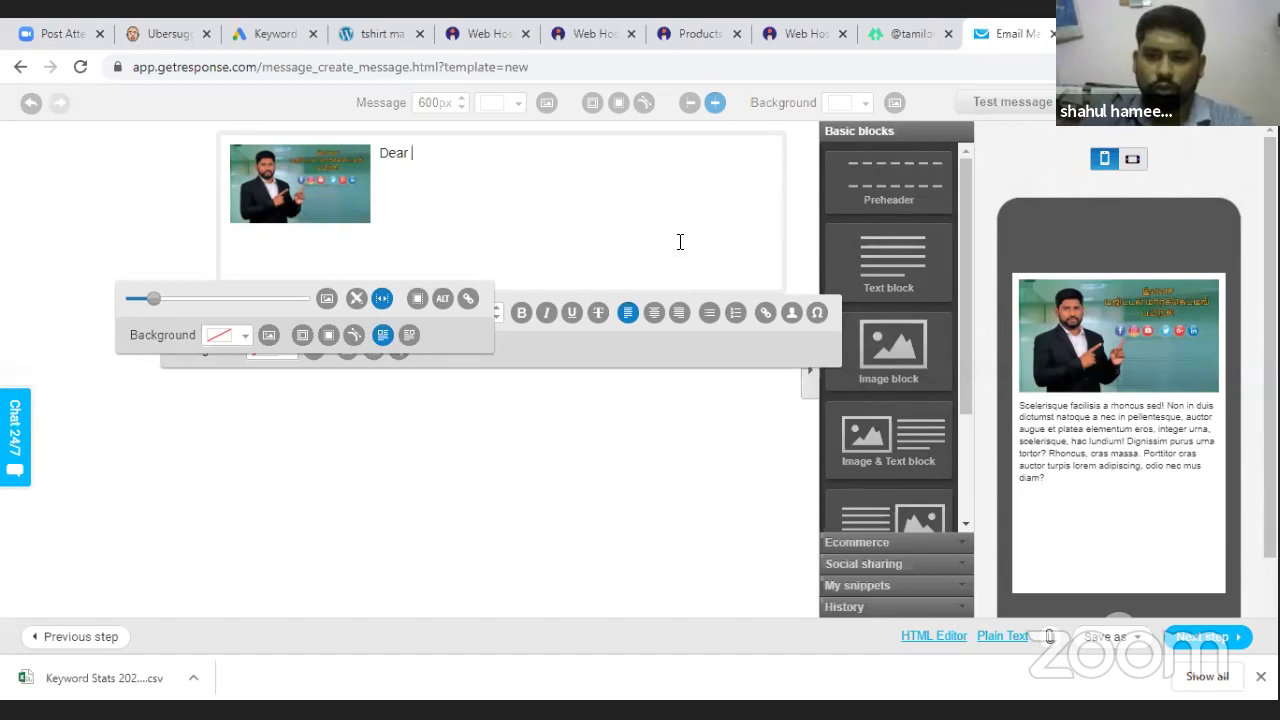
left_click(792, 315)
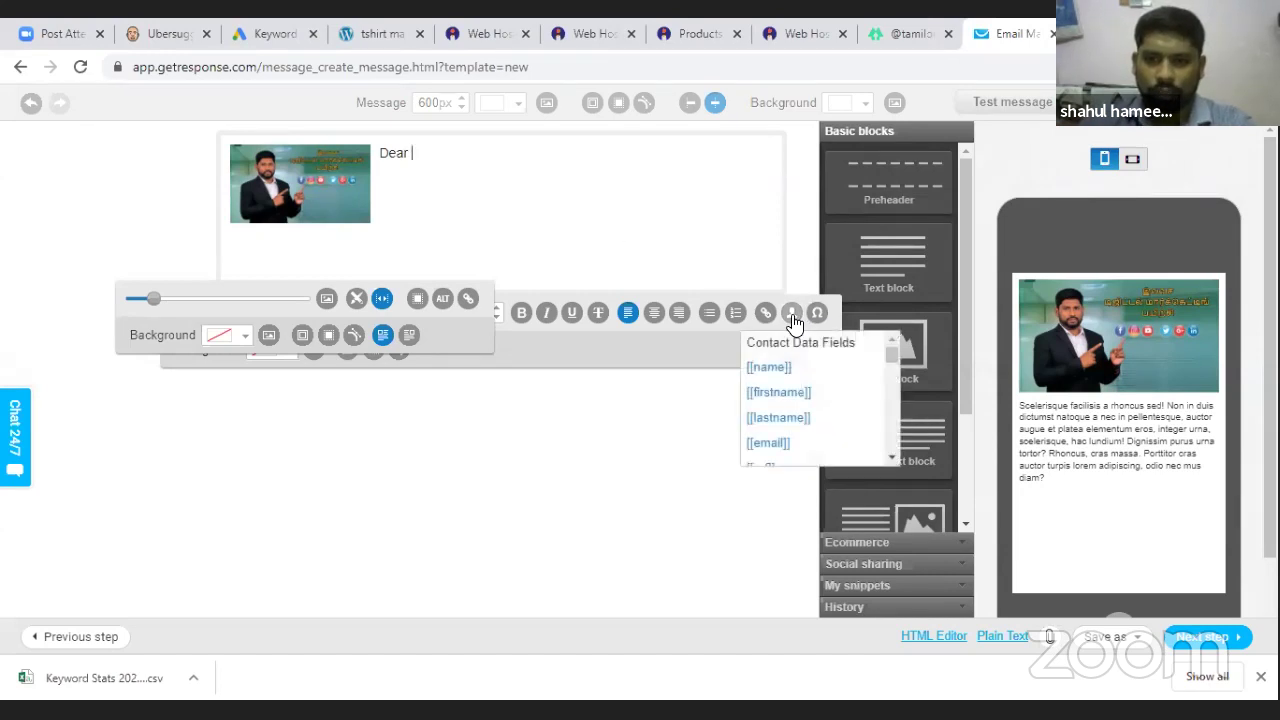
left_click(780, 367)
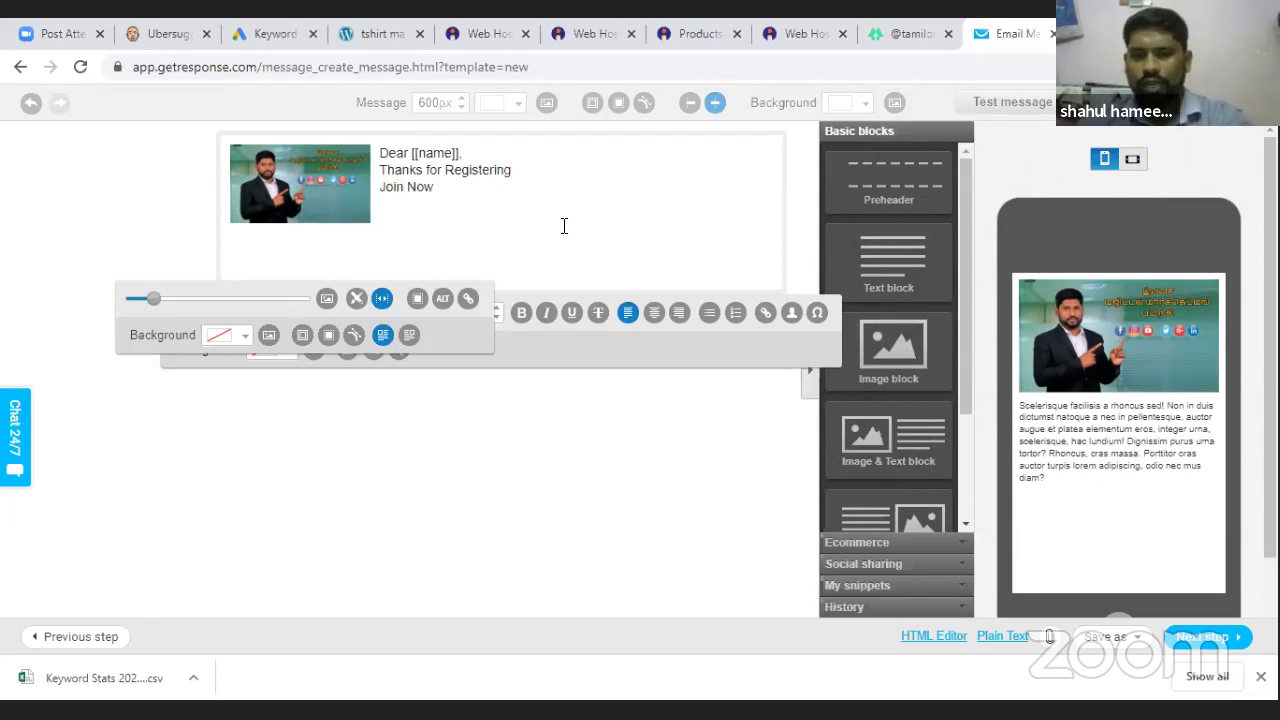
Step: Add a button block below the greeting text
scroll(937, 306, "down", 3)
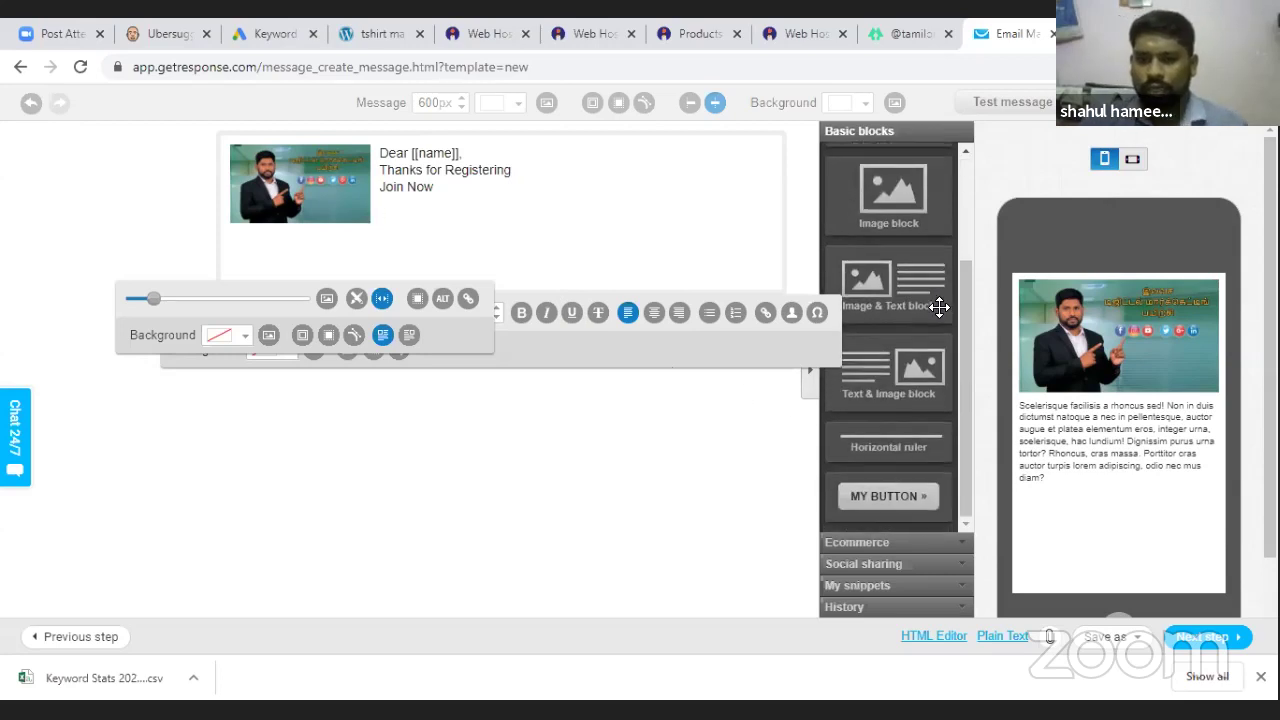
left_click(888, 494)
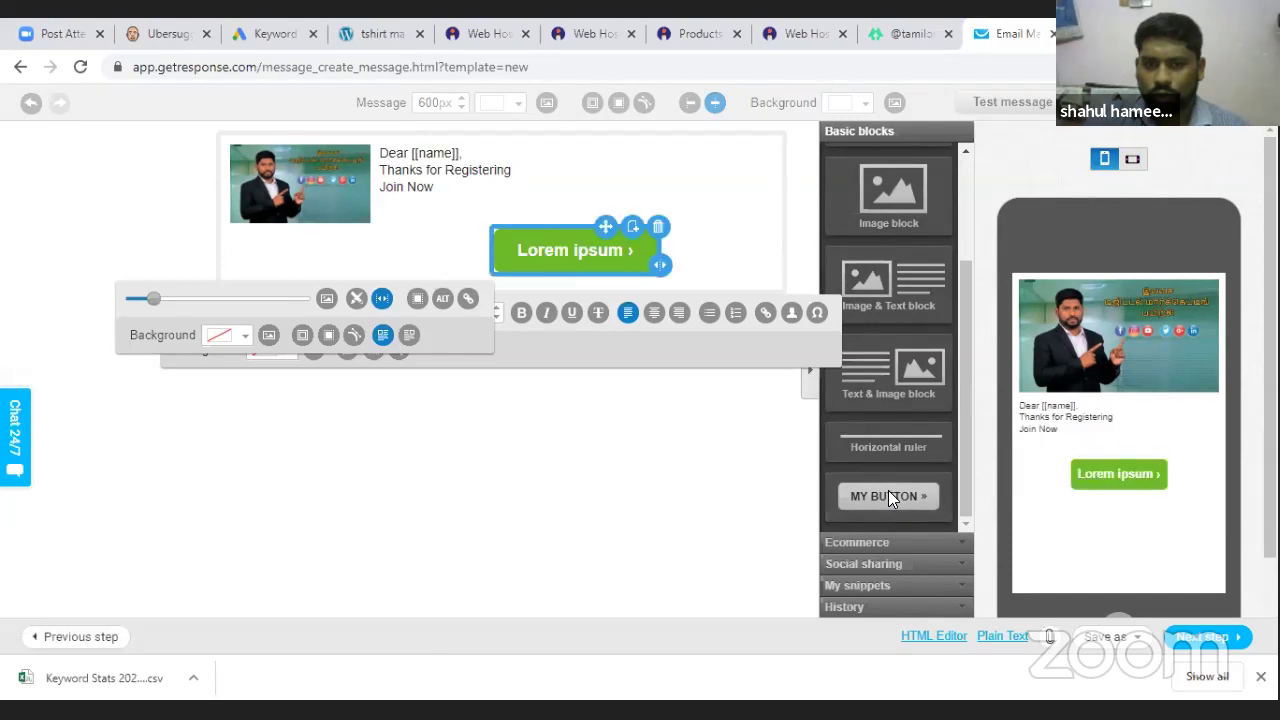
left_click(545, 244)
Step: Change the button text from Lorem ipsum to Join Now
left_click(556, 250)
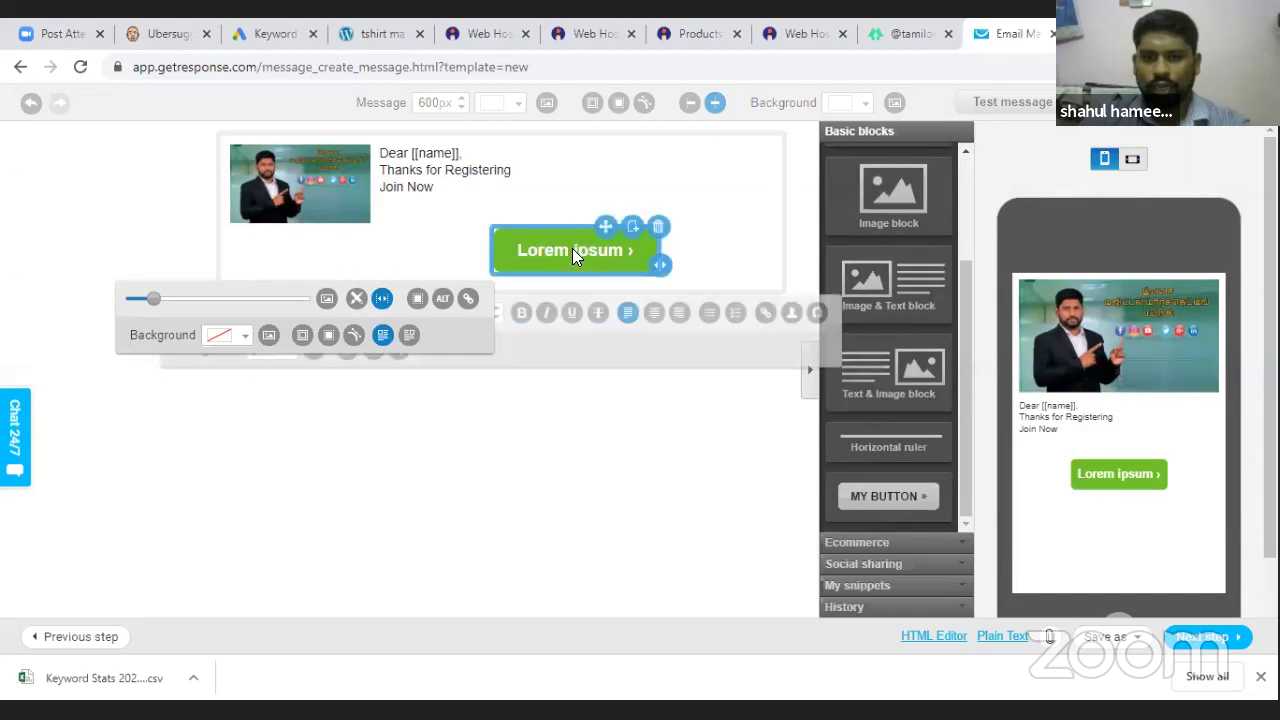
left_click(624, 258)
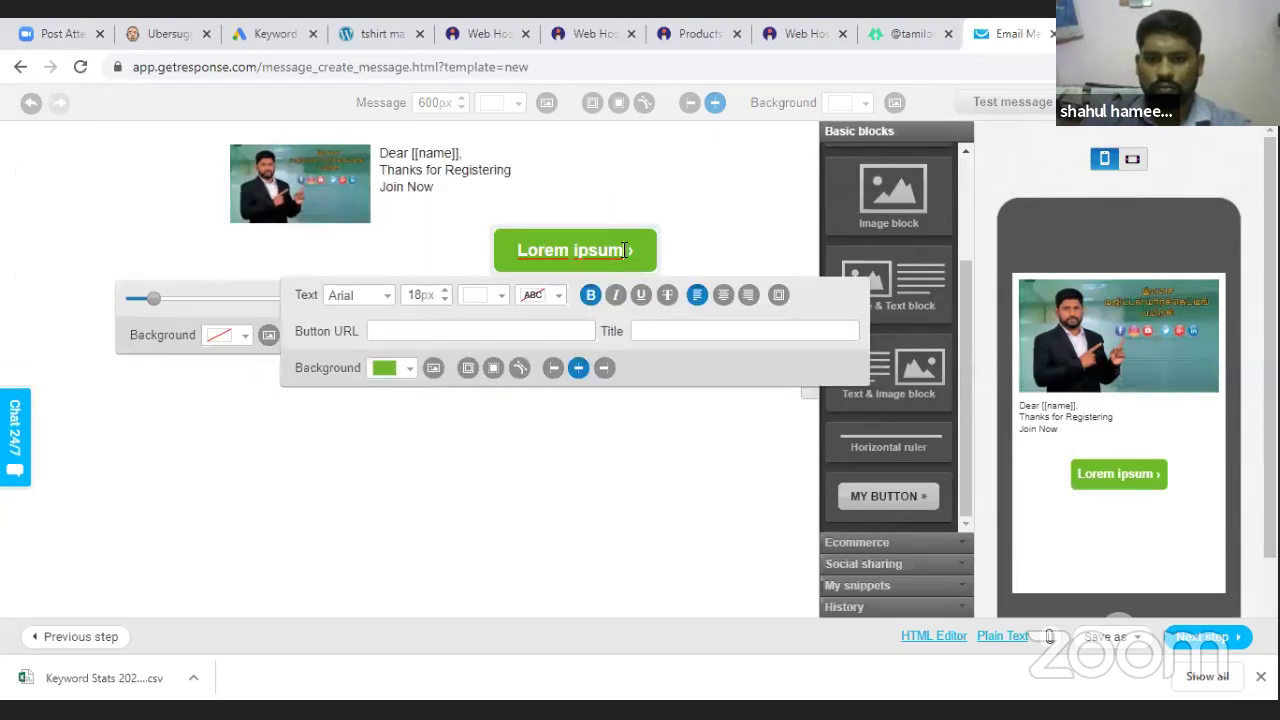
triple_click(624, 250)
type("Join Now")
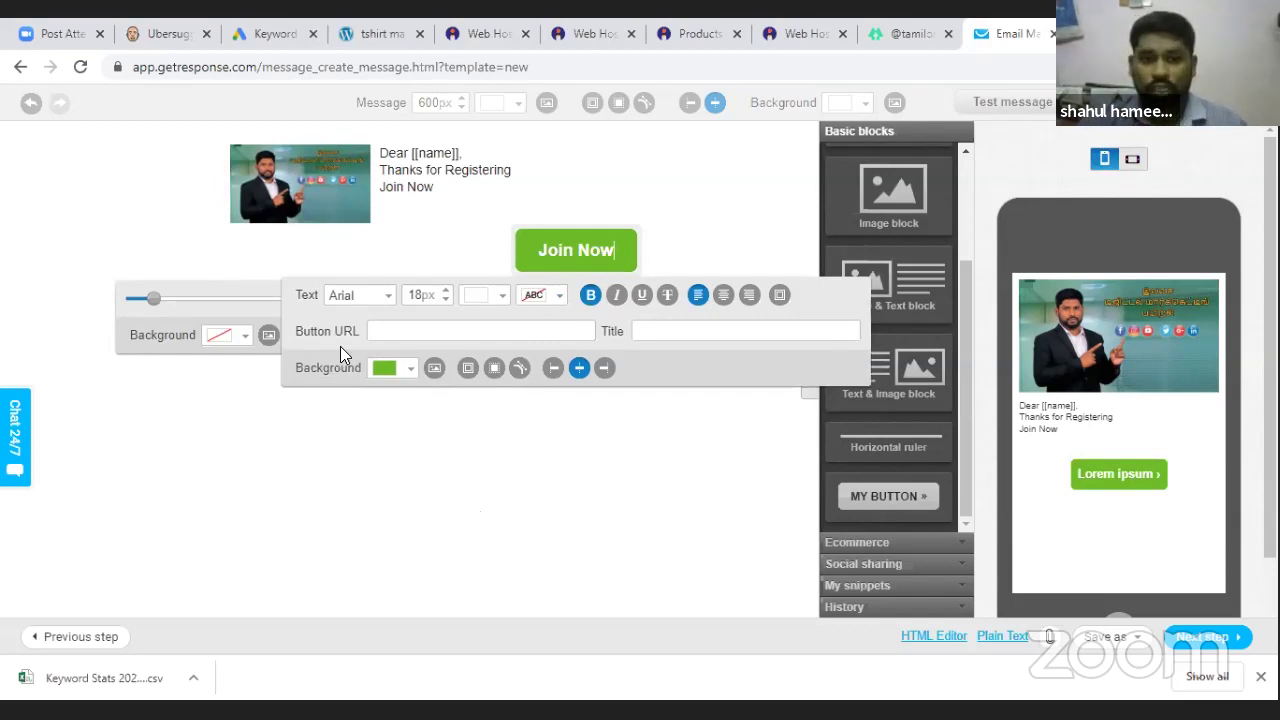
Step: Start filling in the button's link, checking the product page in another browser tab
left_click(403, 331)
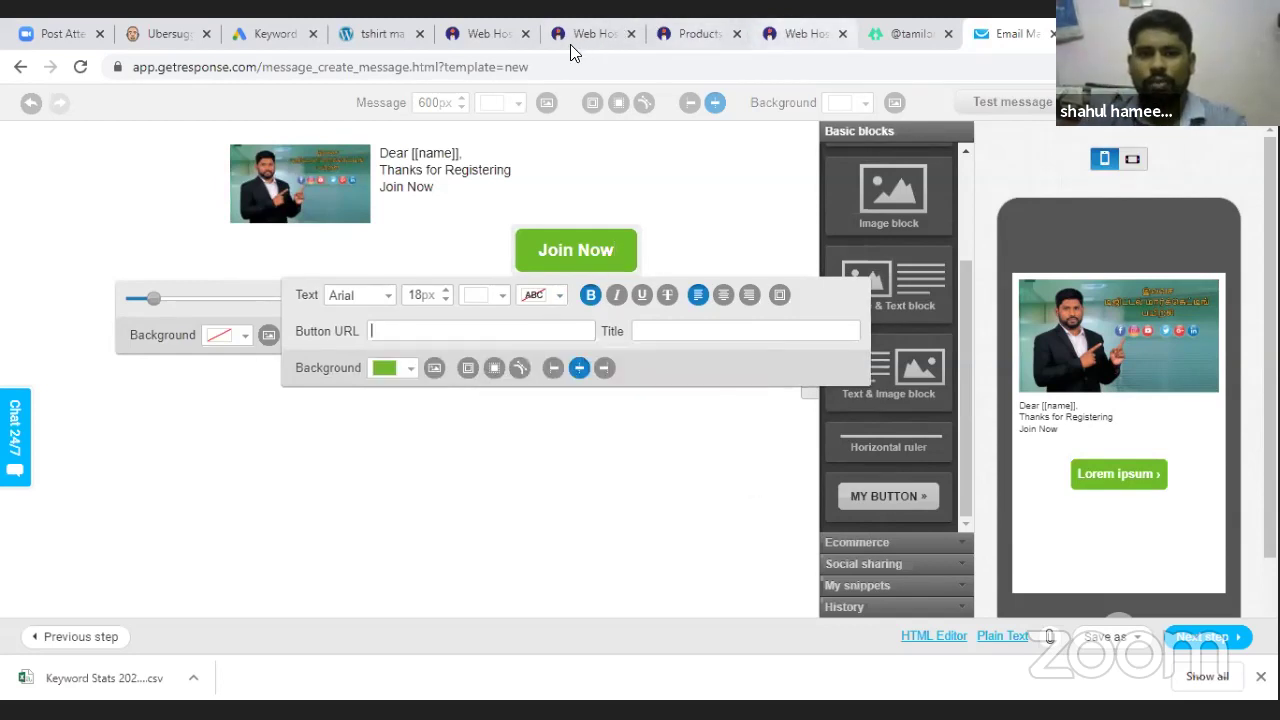
left_click(800, 33)
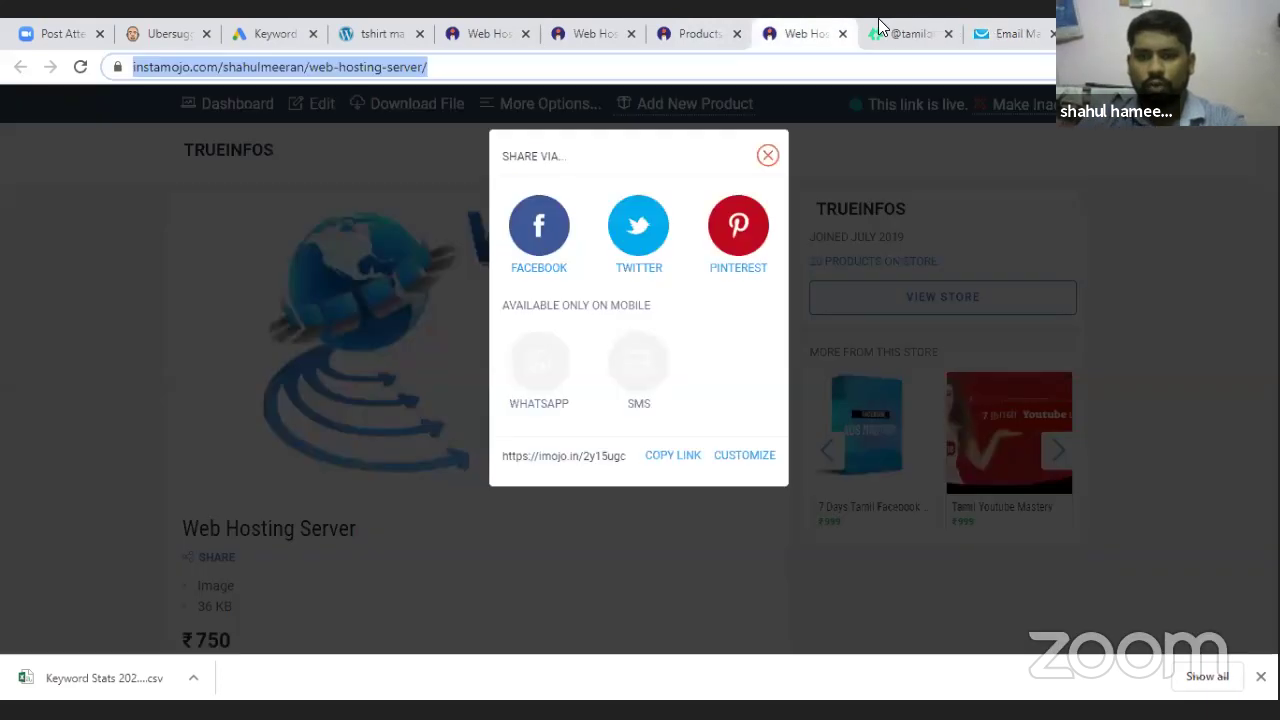
key("ctrl+Tab")
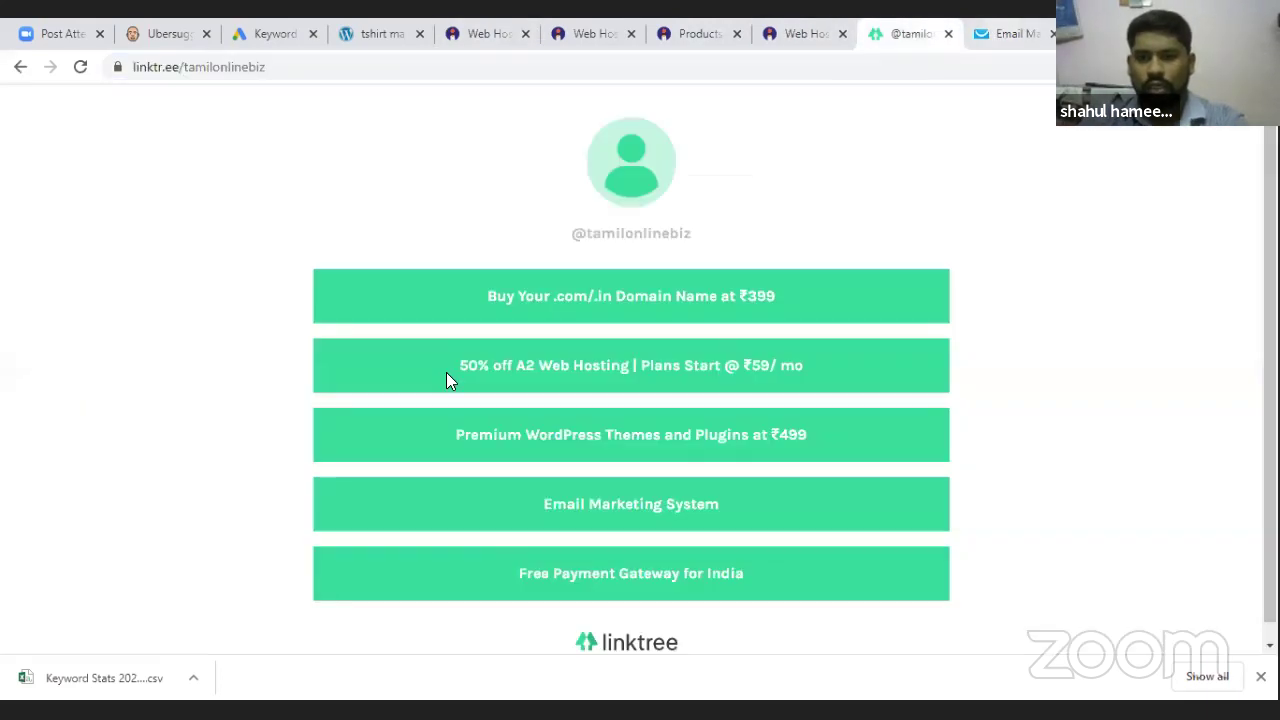
key("ctrl+Tab")
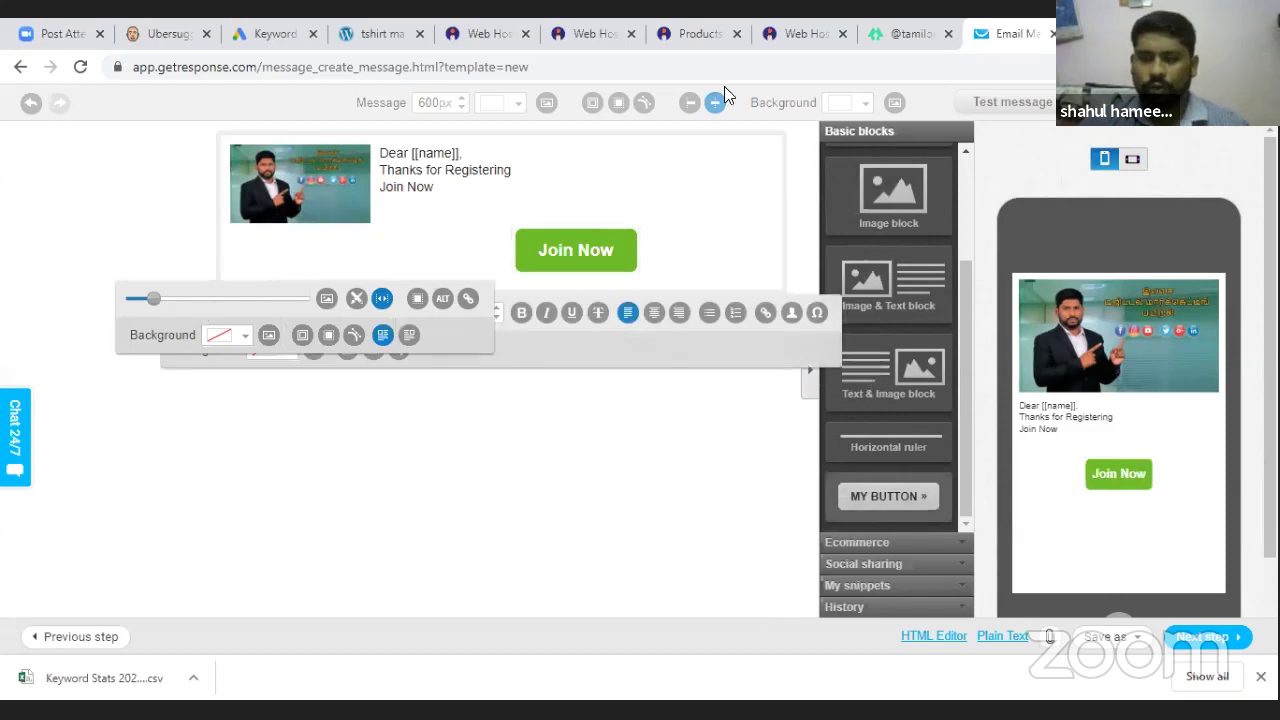
Step: Preview the email in landscape and portrait phone views, then proceed to recipients
left_click(1134, 155)
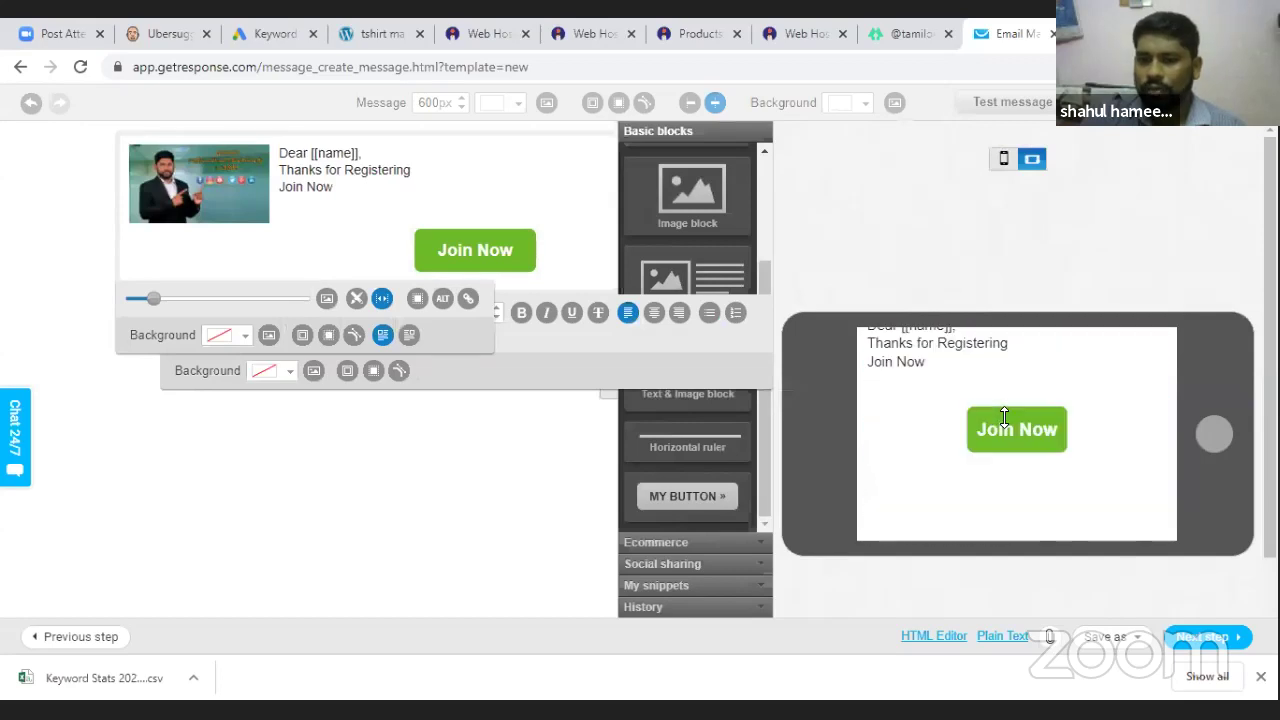
left_click(1007, 159)
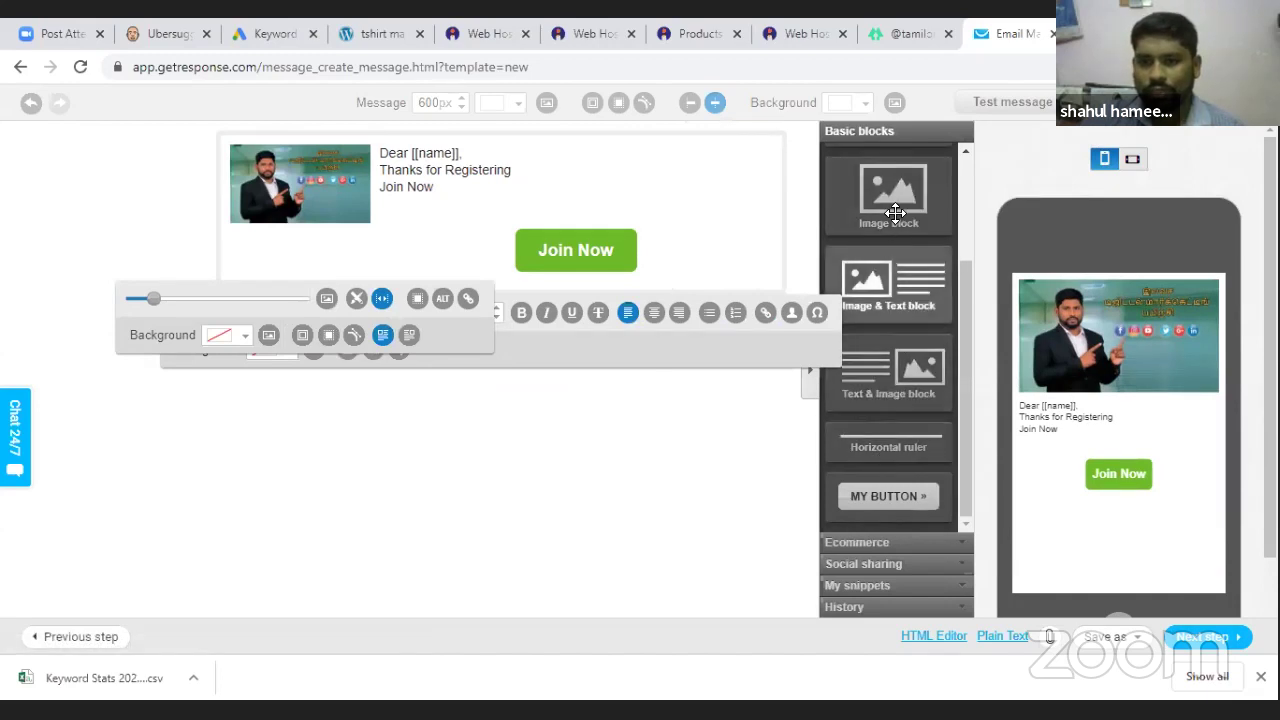
left_click_drag(964, 304, 962, 220)
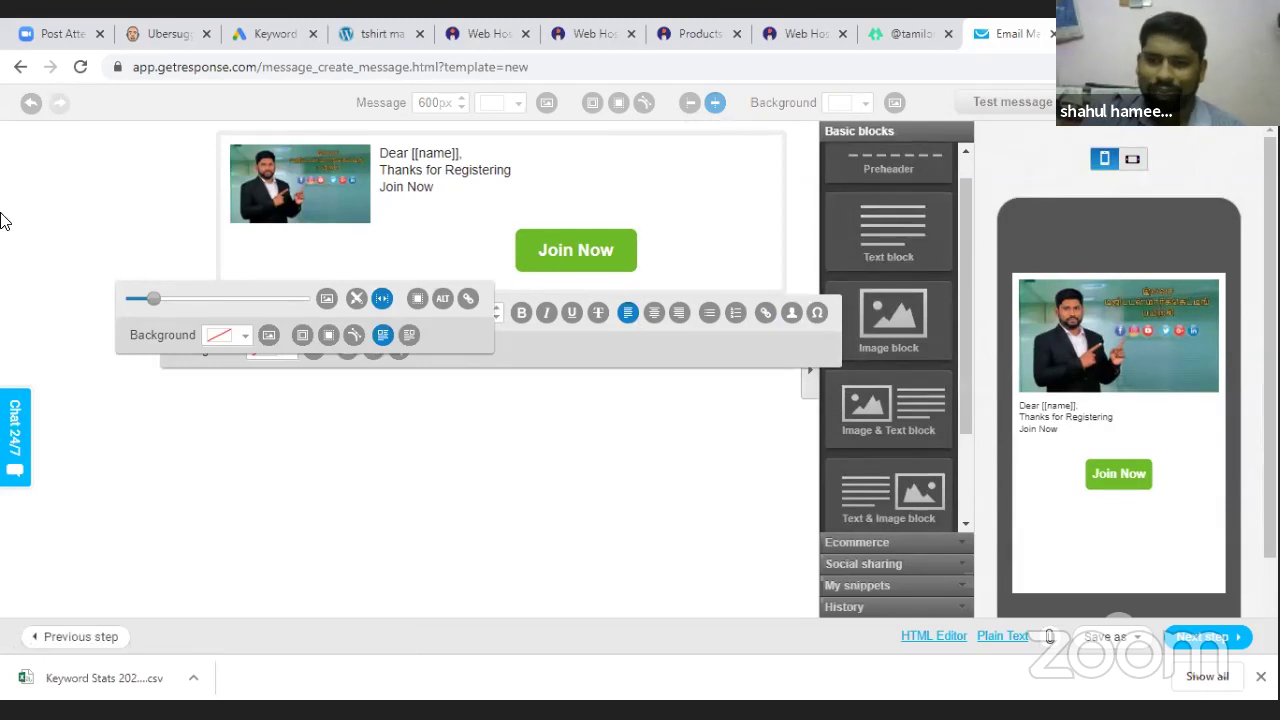
left_click(1215, 640)
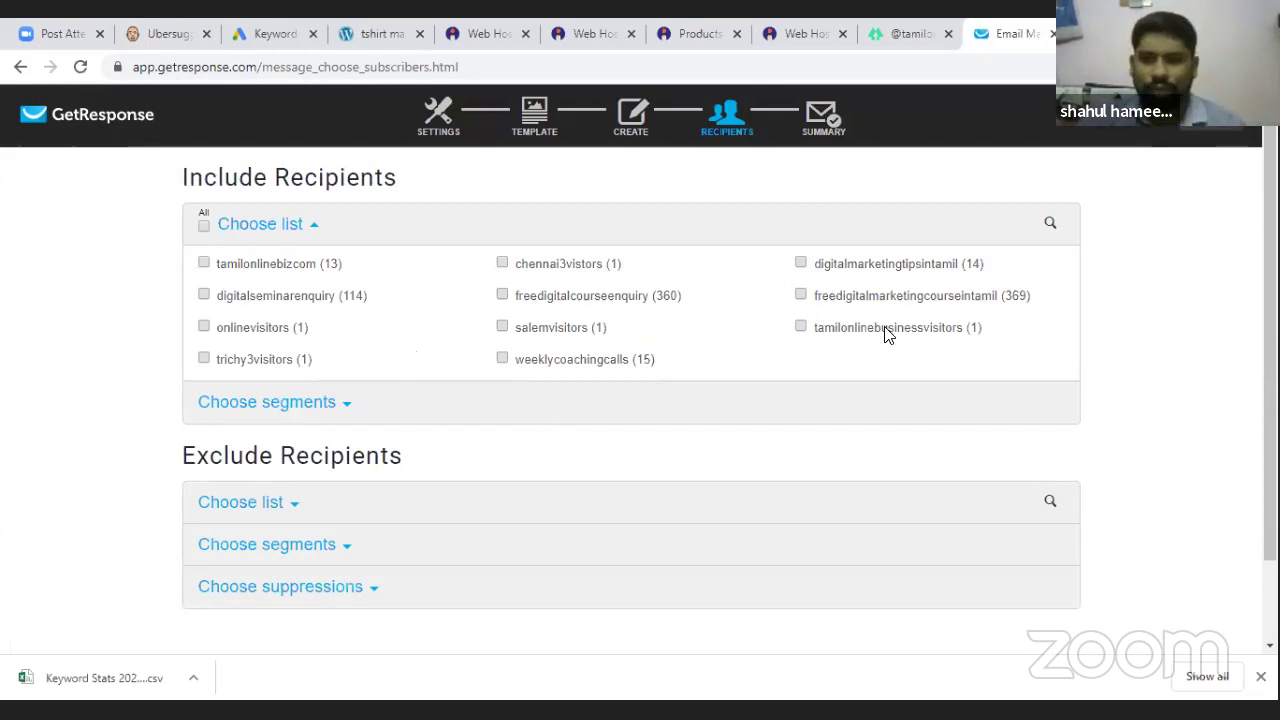
Step: Include the digitalmarketingtipsintamil list and choose to select its contacts manually
left_click(801, 264)
scroll(920, 293, "down", 1)
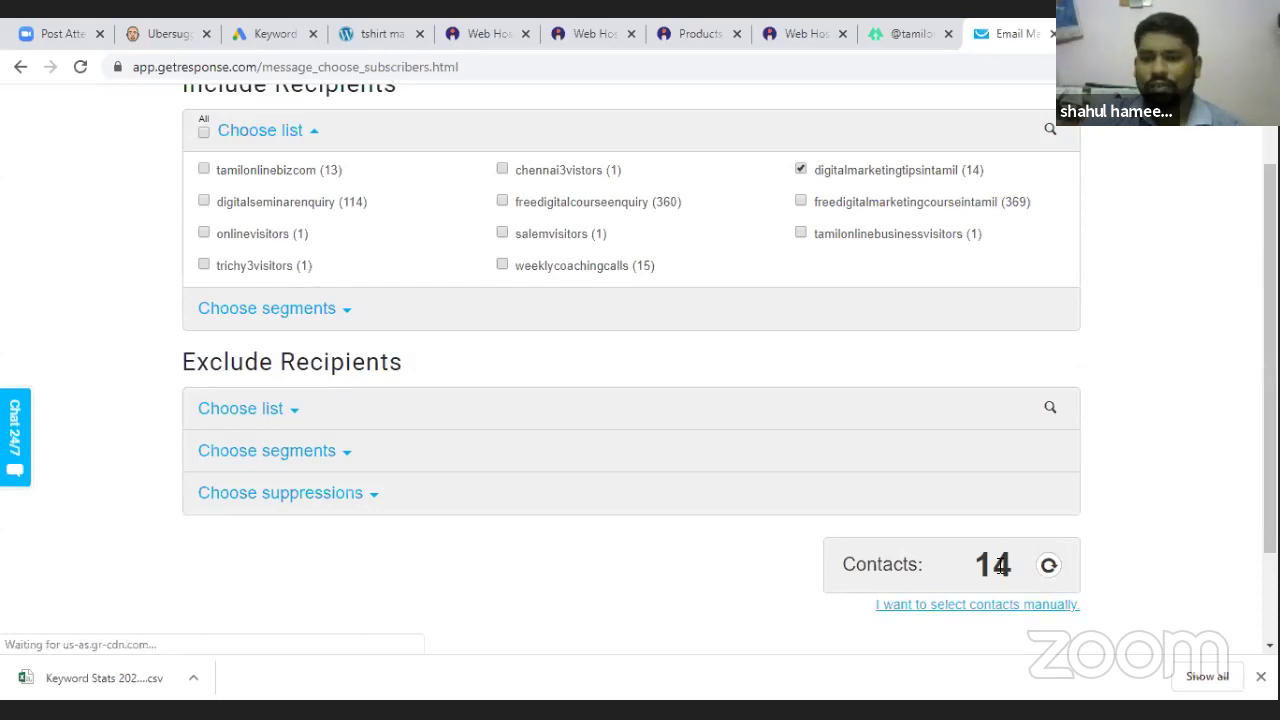
left_click(923, 605)
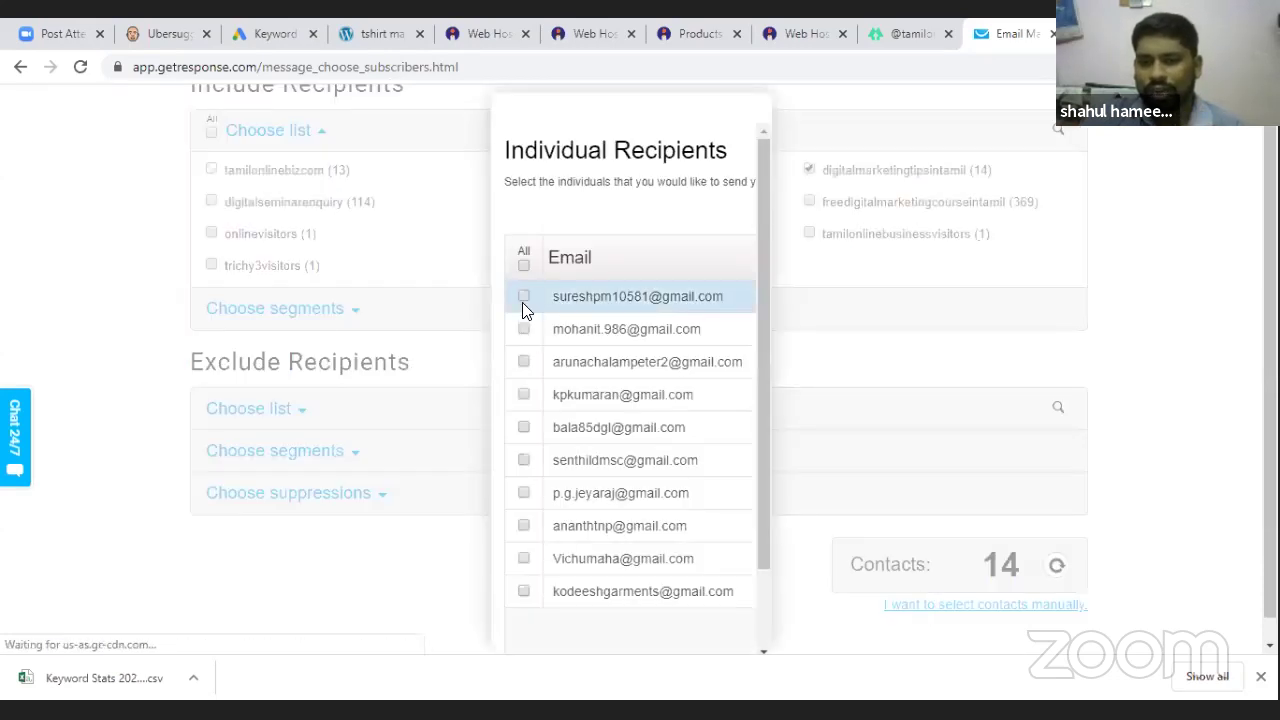
Step: Select all contacts, exclude the first two, and confirm 8 recipients
left_click(523, 265)
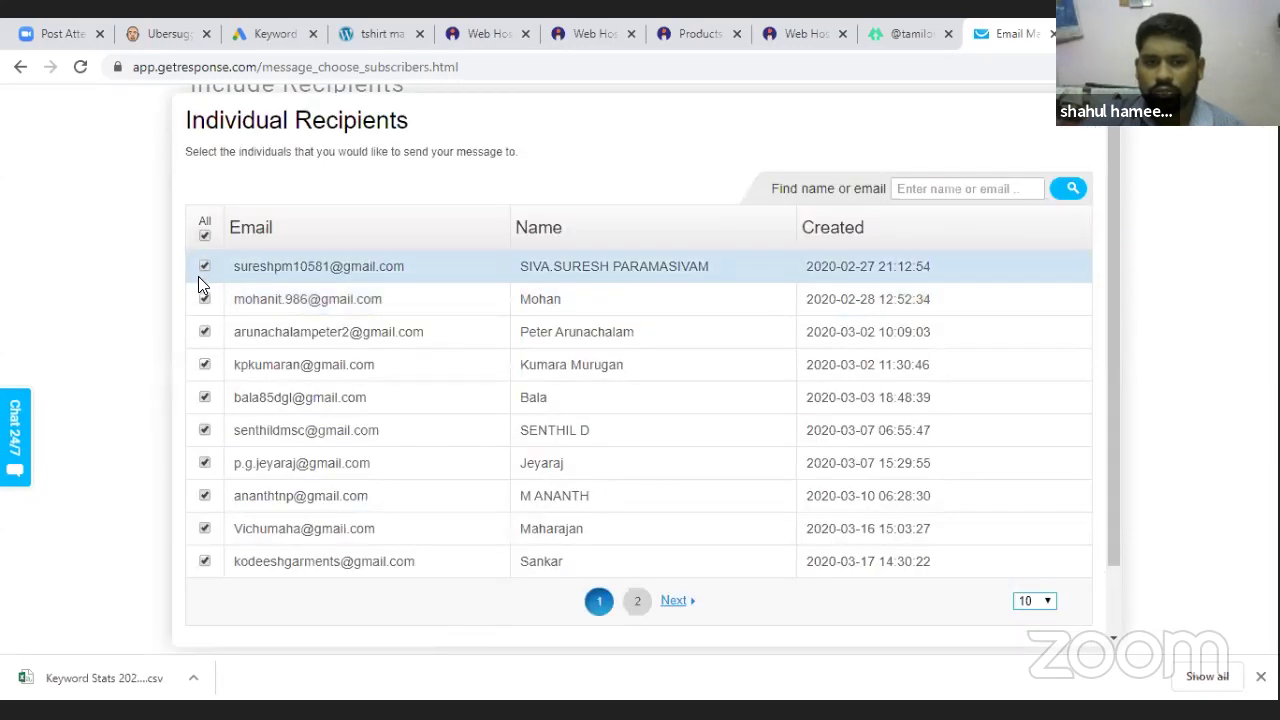
left_click(205, 299)
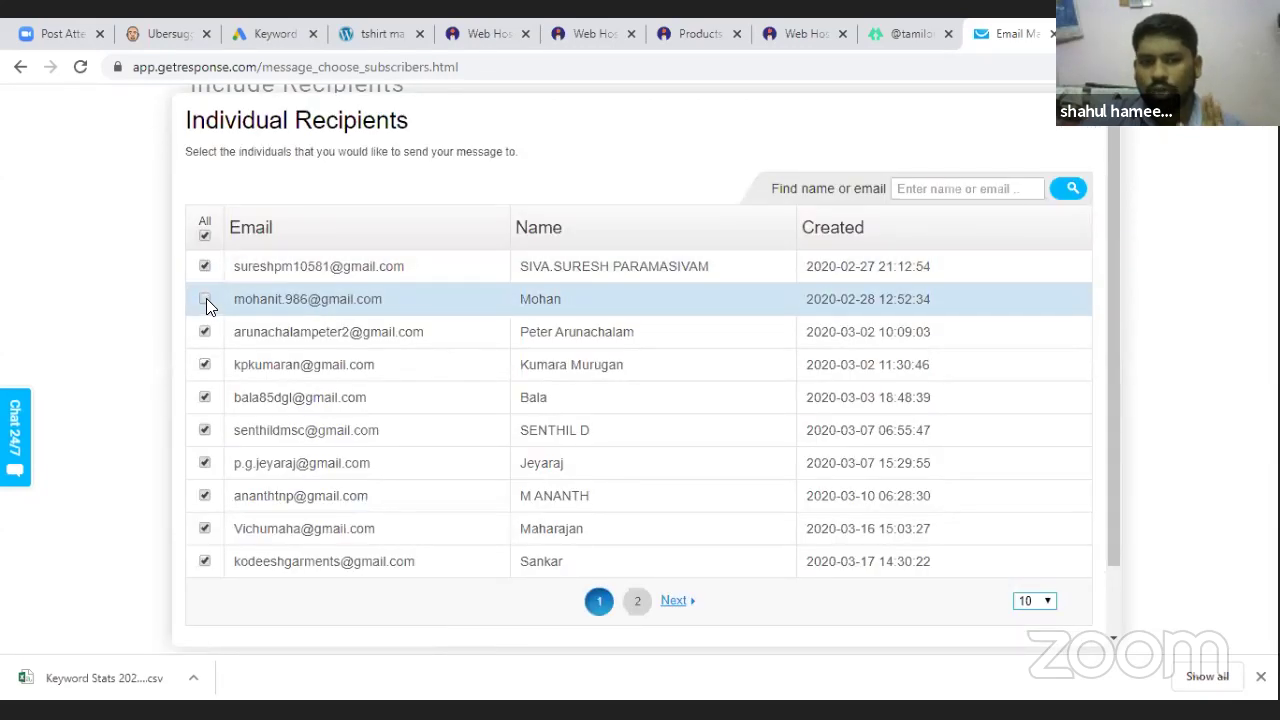
left_click(203, 266)
left_click(205, 297)
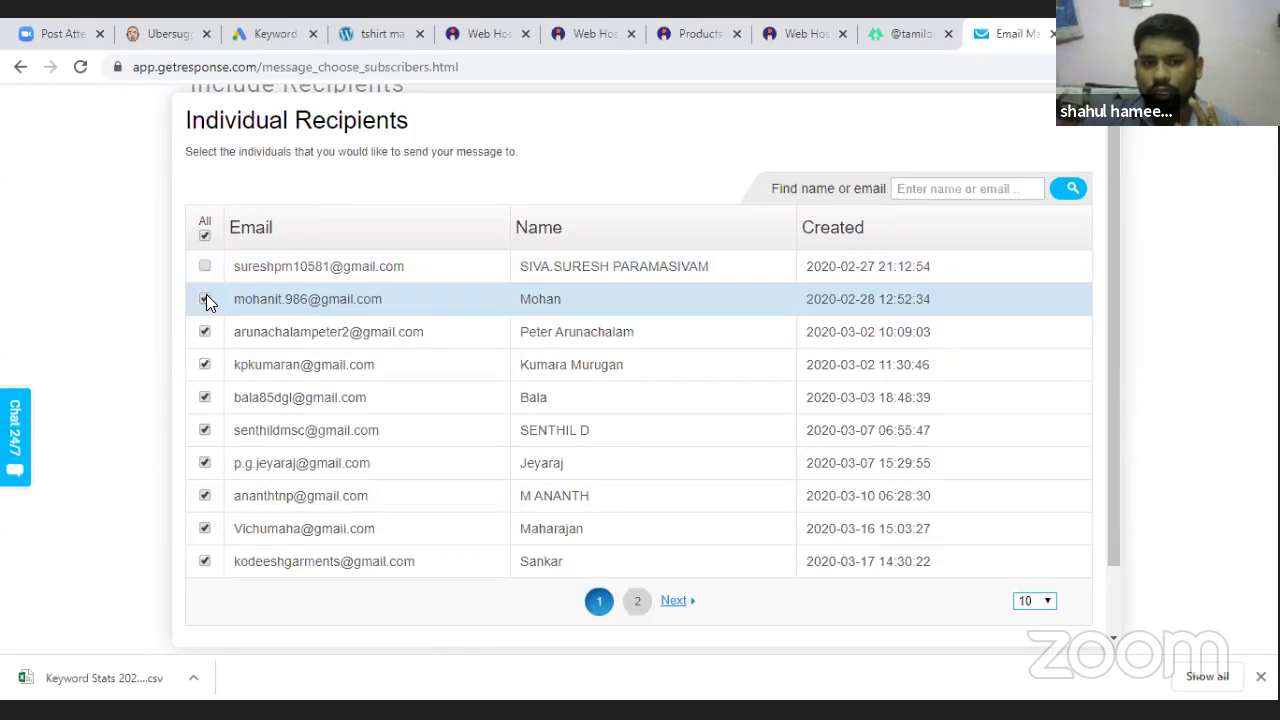
left_click(205, 299)
scroll(680, 349, "down", 2)
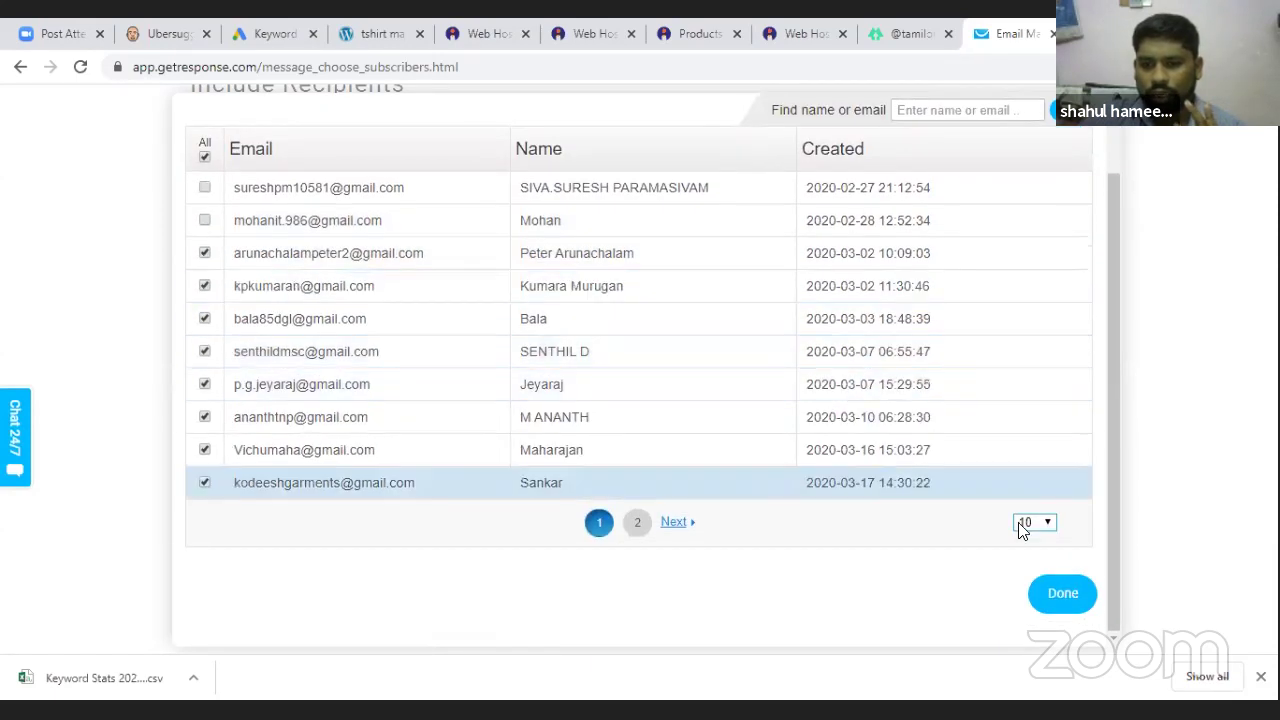
left_click(1076, 592)
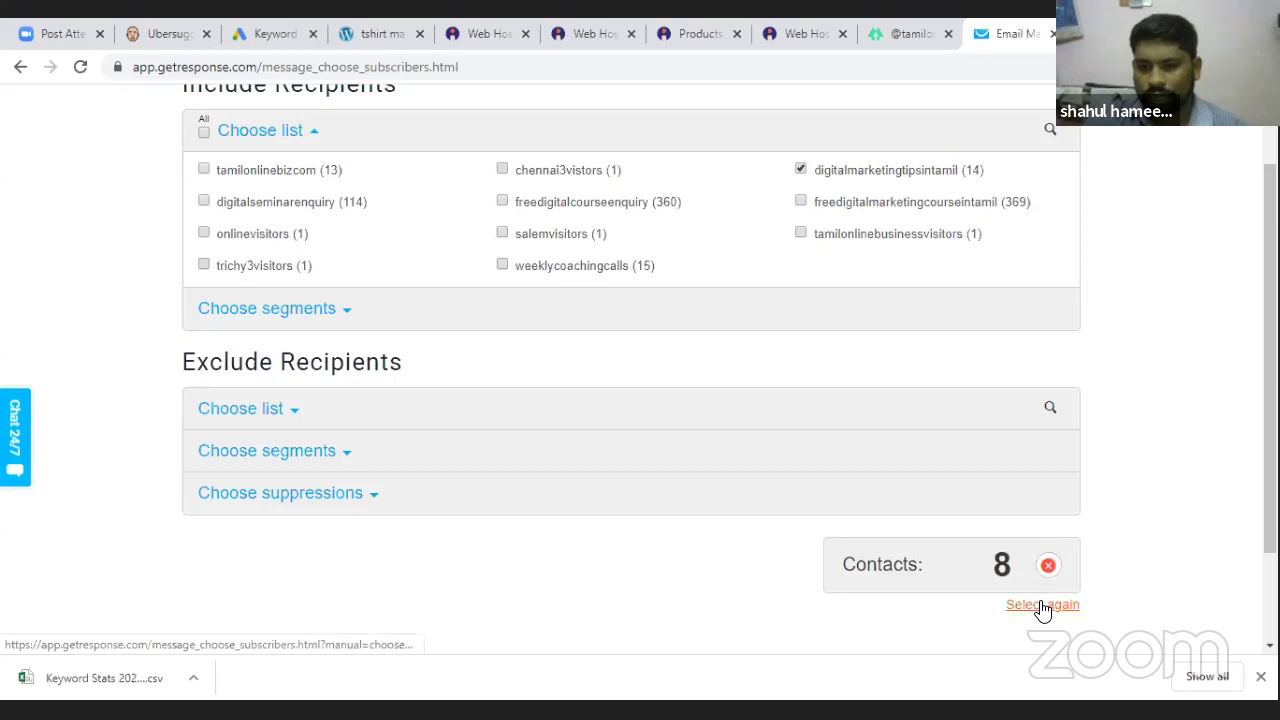
Step: Rework the hand-picked contacts across both list pages and confirm the selection
left_click(1013, 565)
left_click(208, 234)
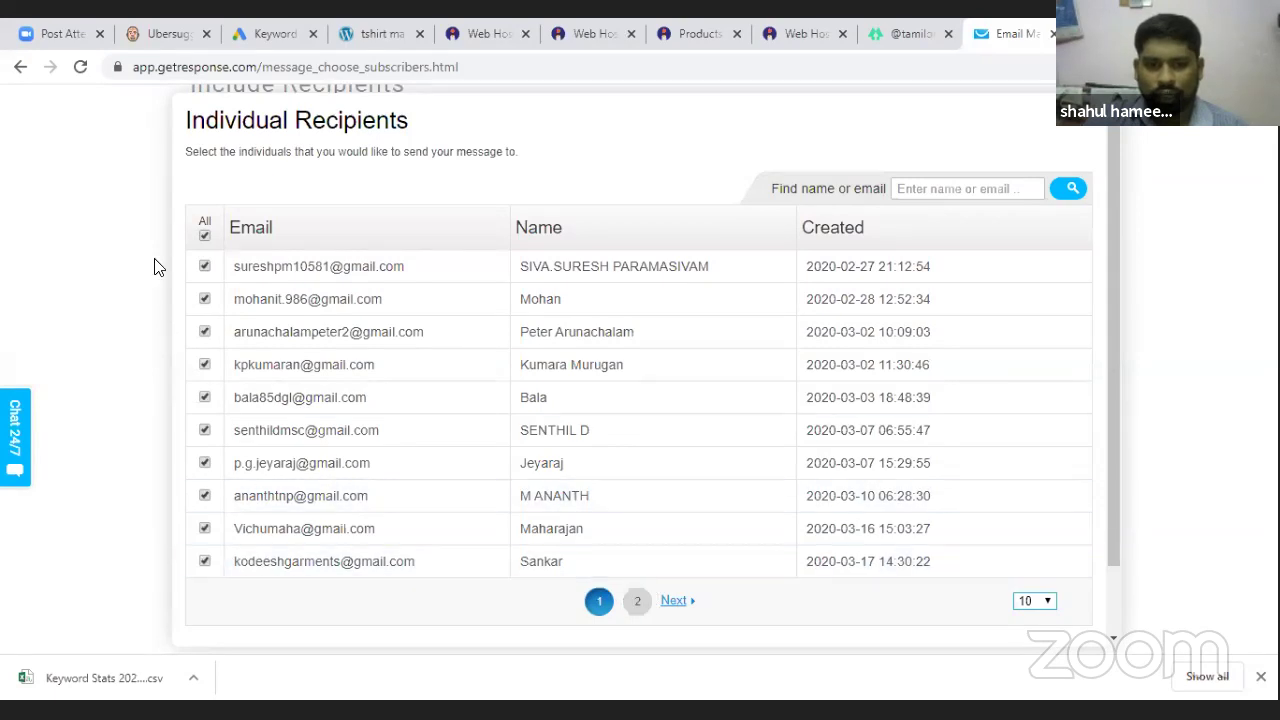
left_click(204, 299)
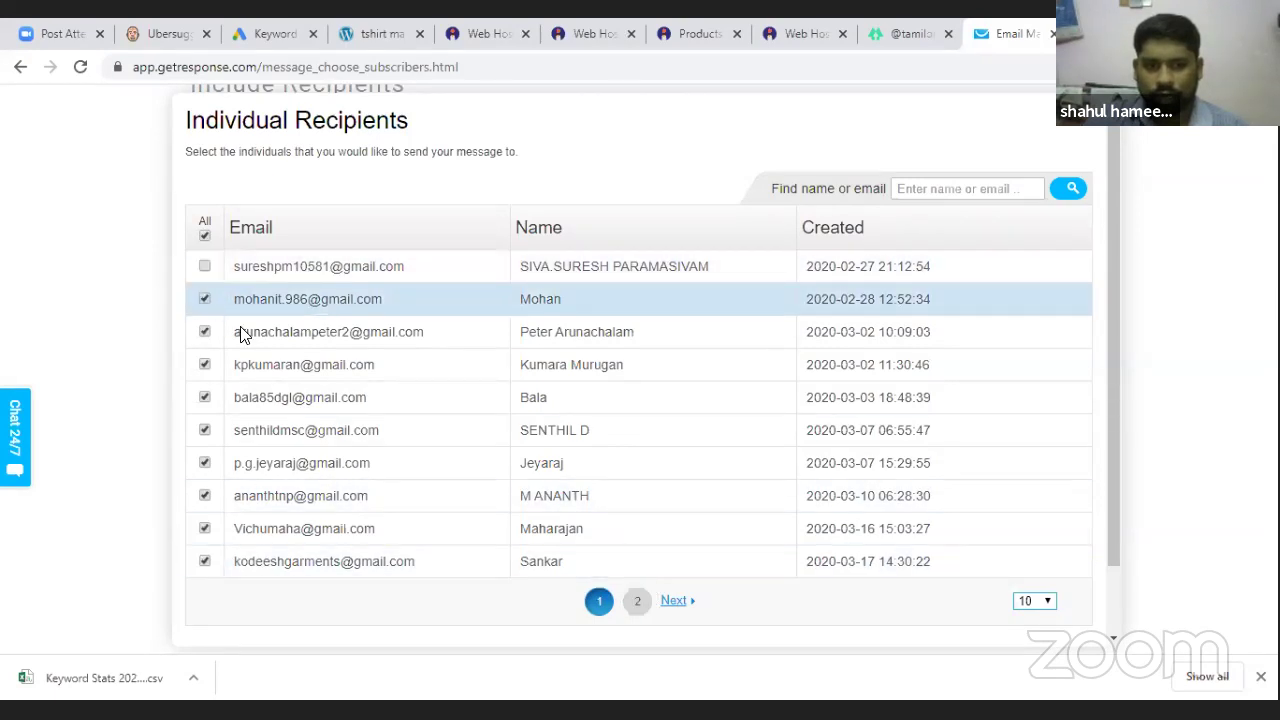
left_click(640, 598)
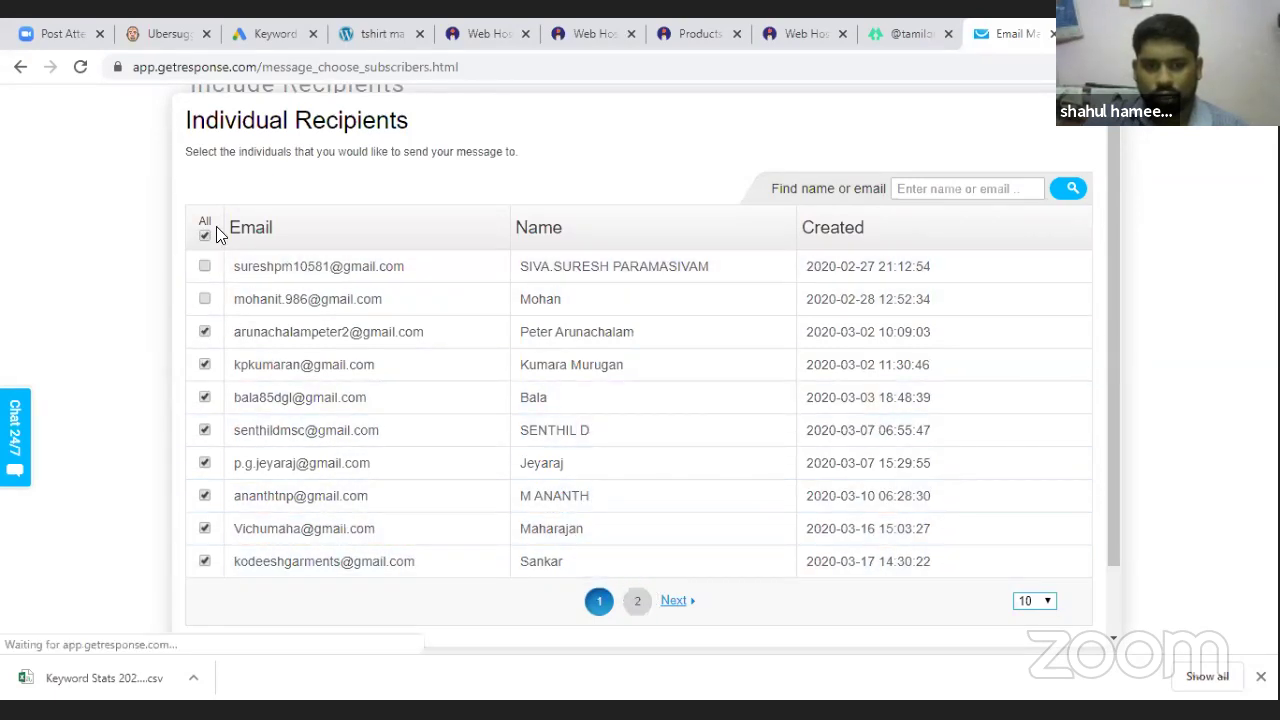
left_click(206, 235)
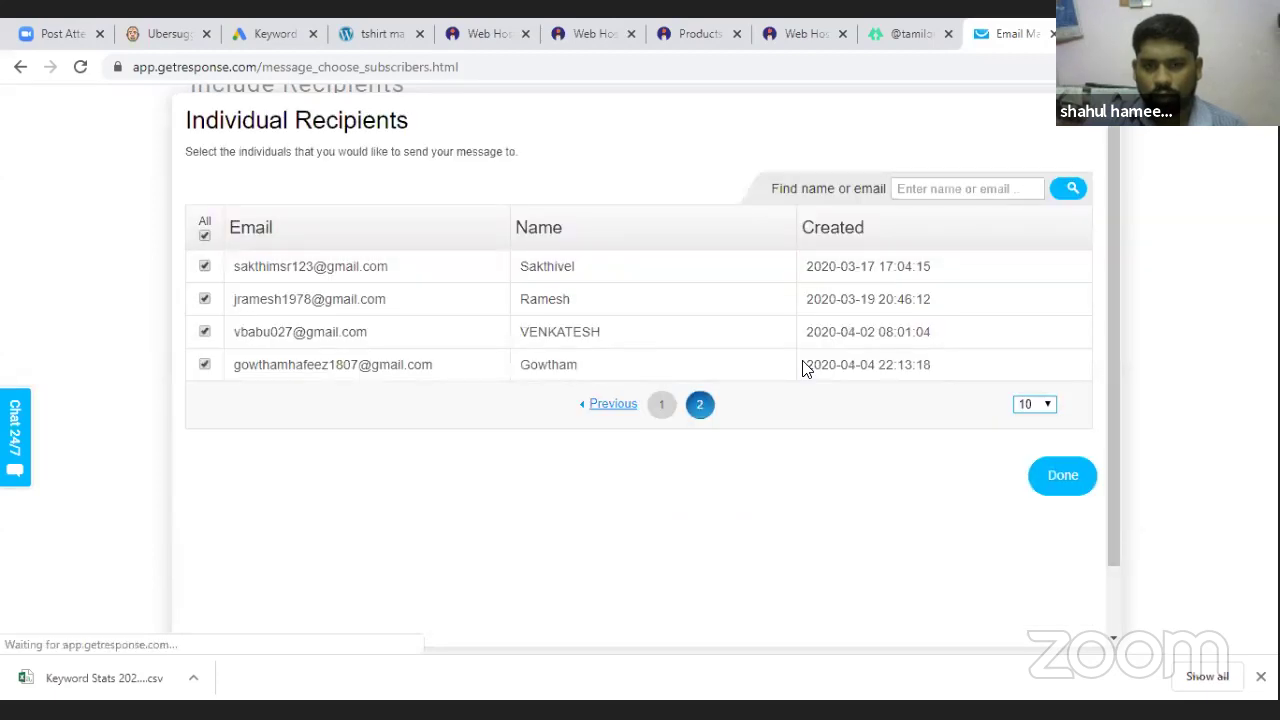
left_click(1046, 468)
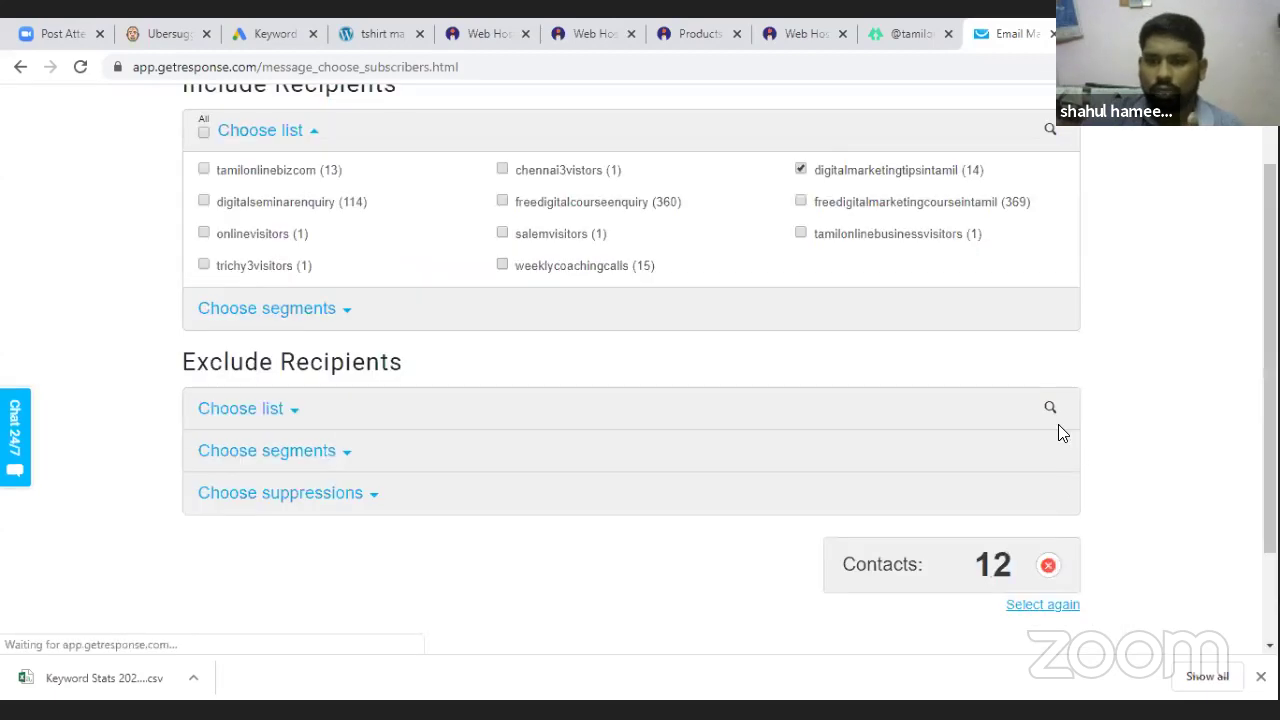
Step: Discard manual selection, swap digitalmarketingtipsintamil for tamilonlinebusinessvisitors, and continue to the summary
left_click(1049, 567)
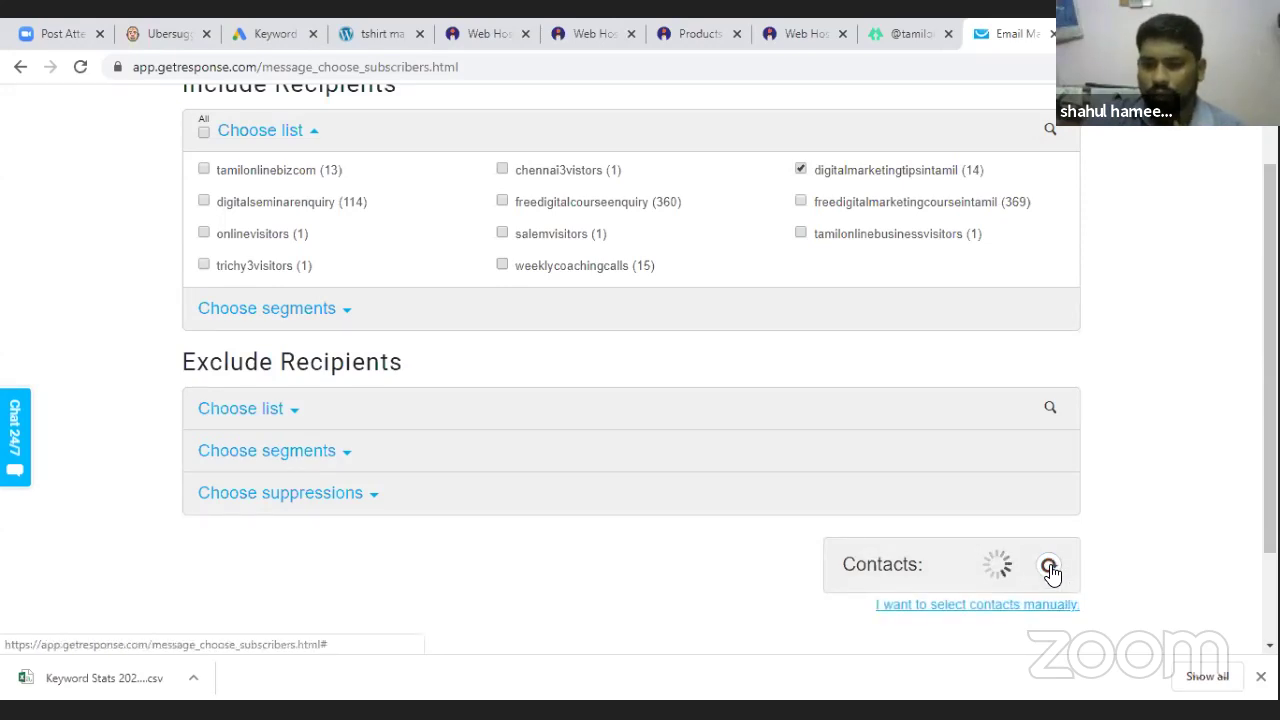
left_click(800, 169)
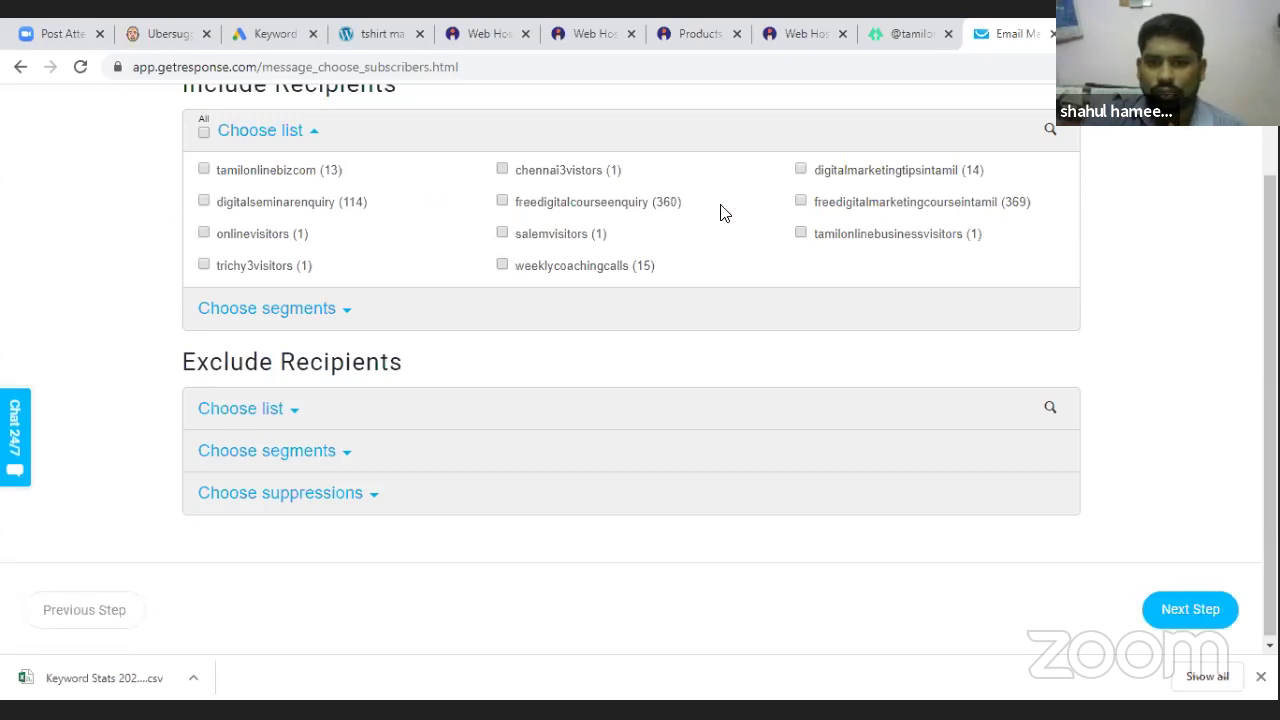
left_click(806, 233)
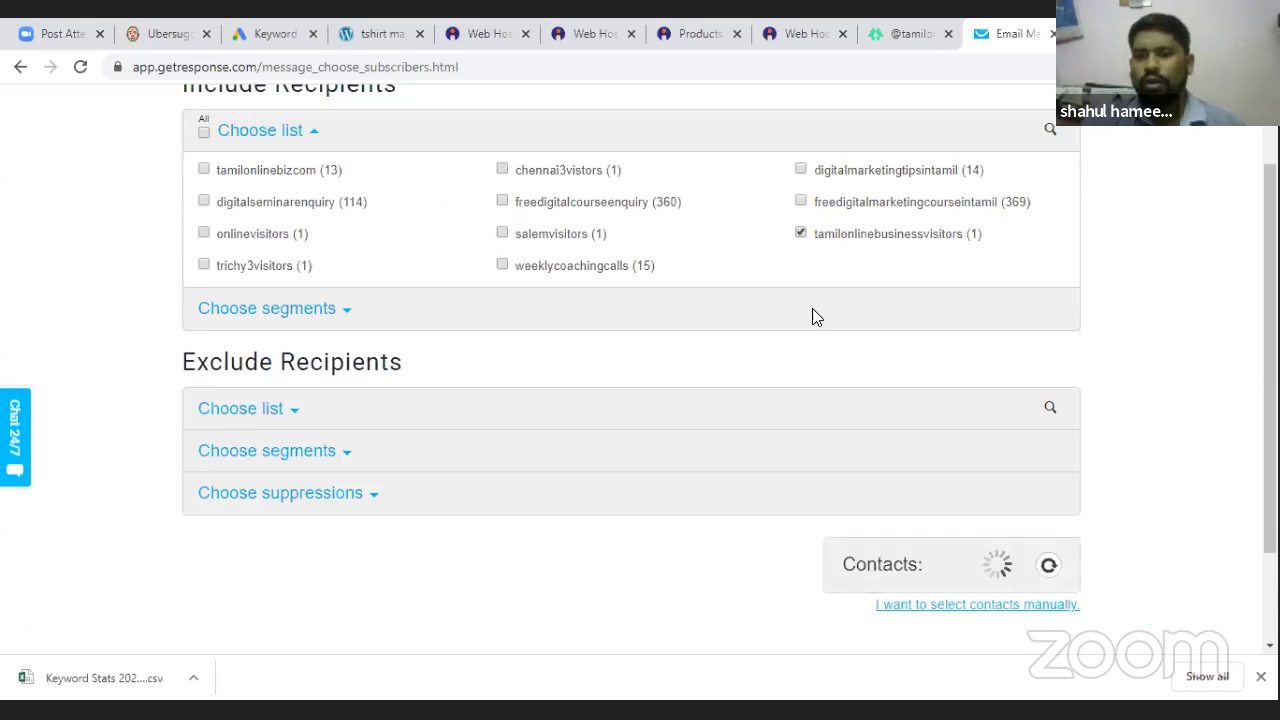
scroll(808, 291, "down", 2)
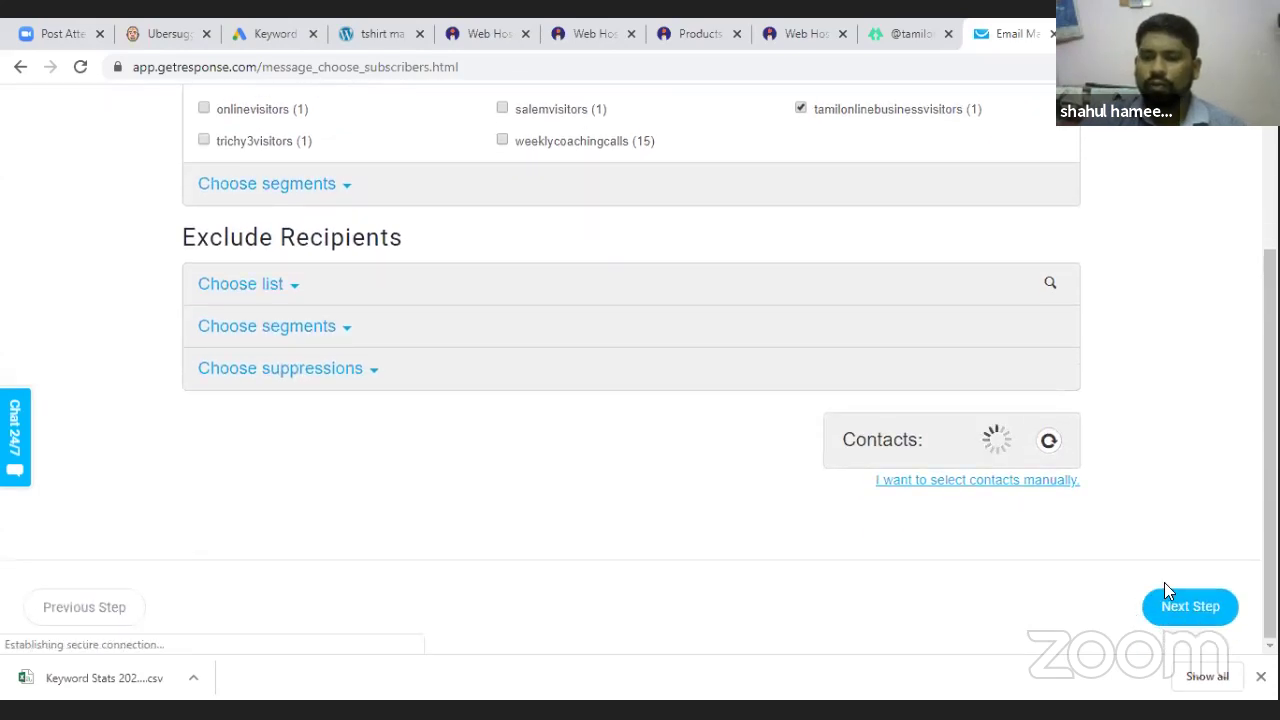
scroll(306, 370, "up", 2)
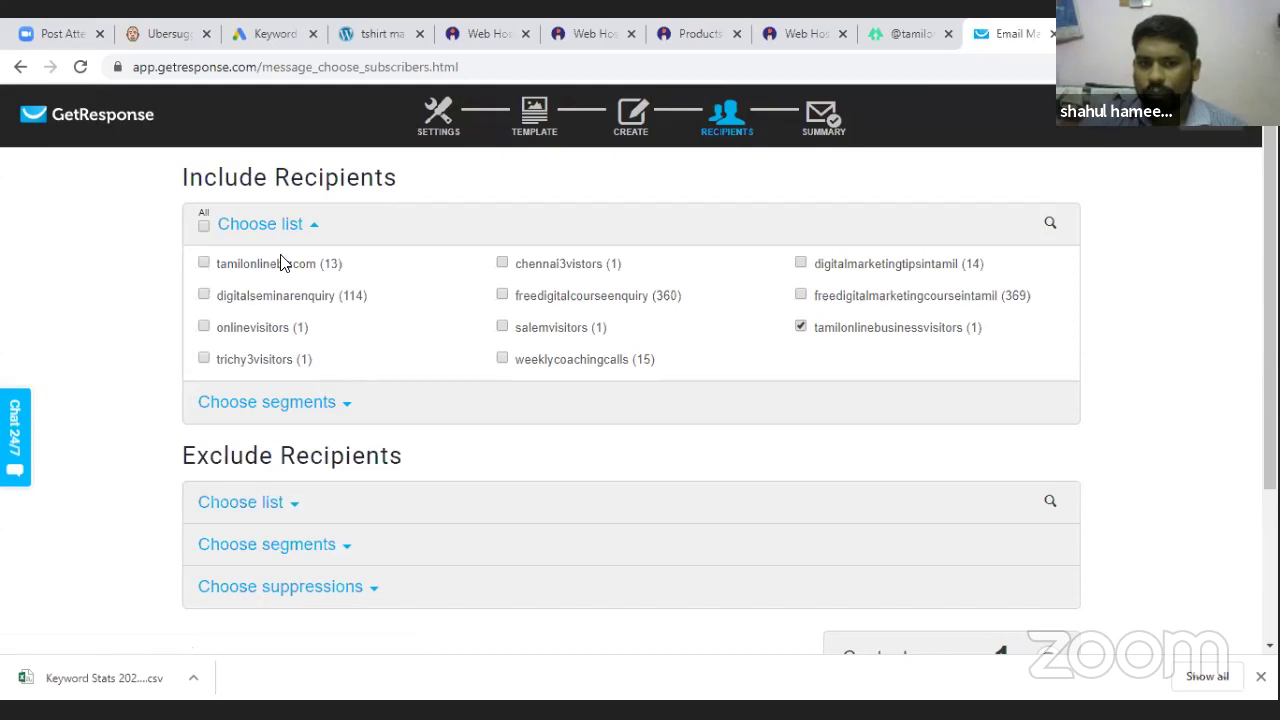
scroll(422, 317, "down", 2)
left_click(1175, 608)
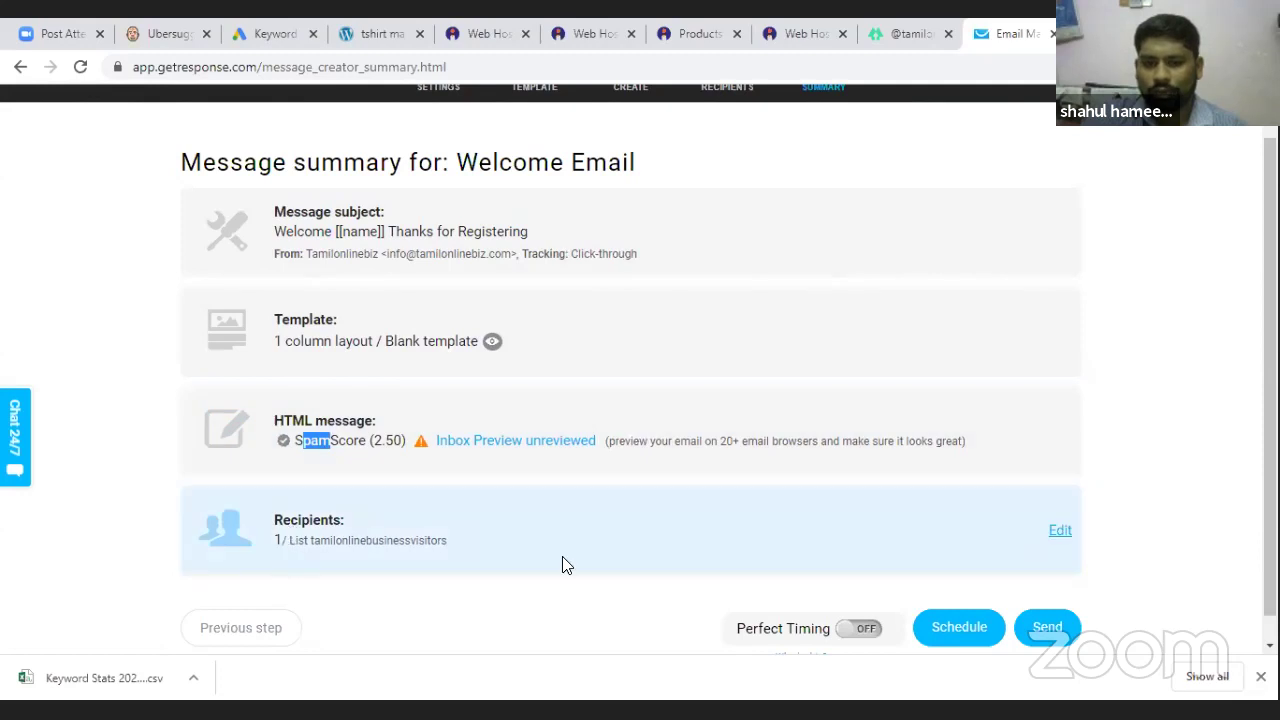
Step: Check the summary's subject, blank template and tamilonlinebusinessvisitors recipient, then send the Welcome Email
scroll(1136, 591, "down", 1)
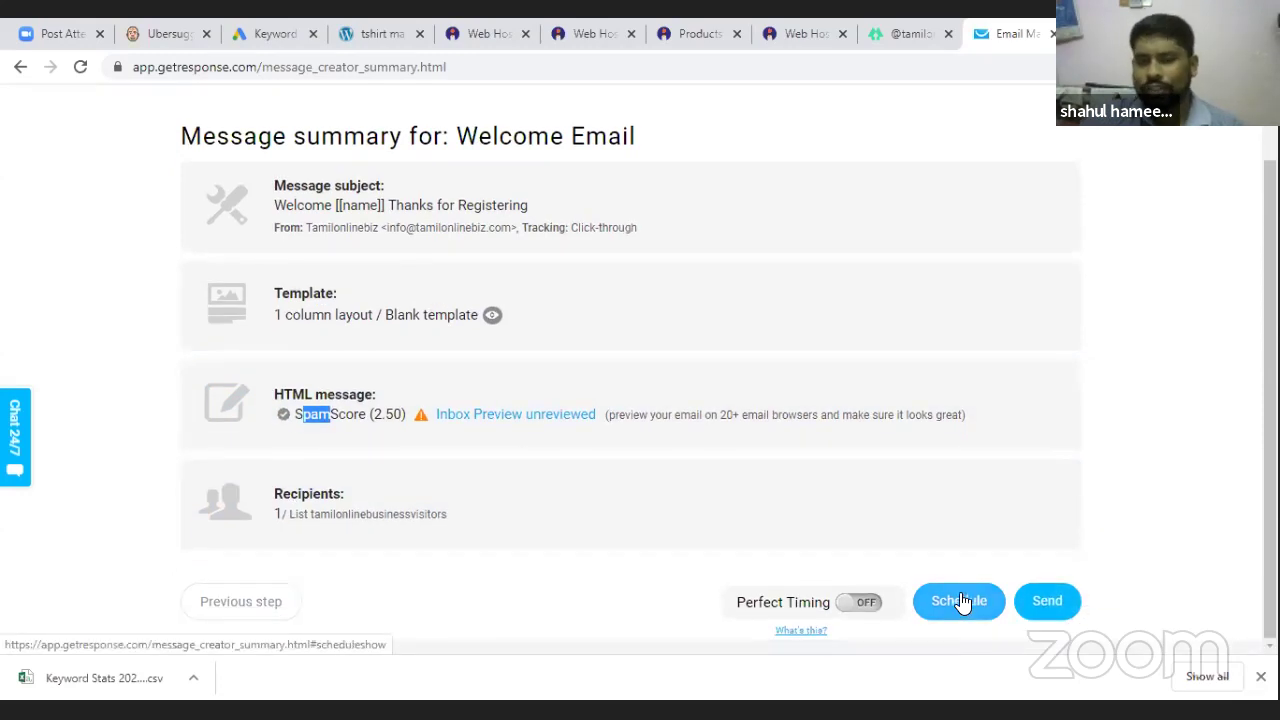
left_click(1050, 601)
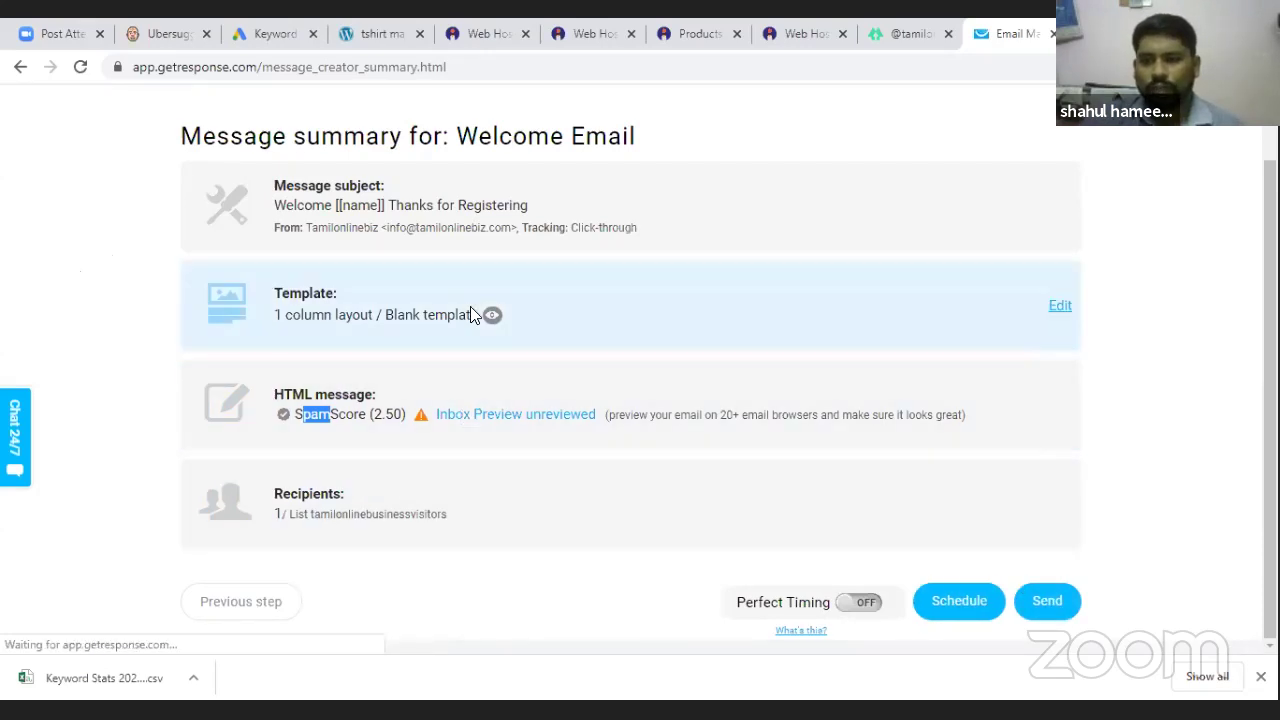